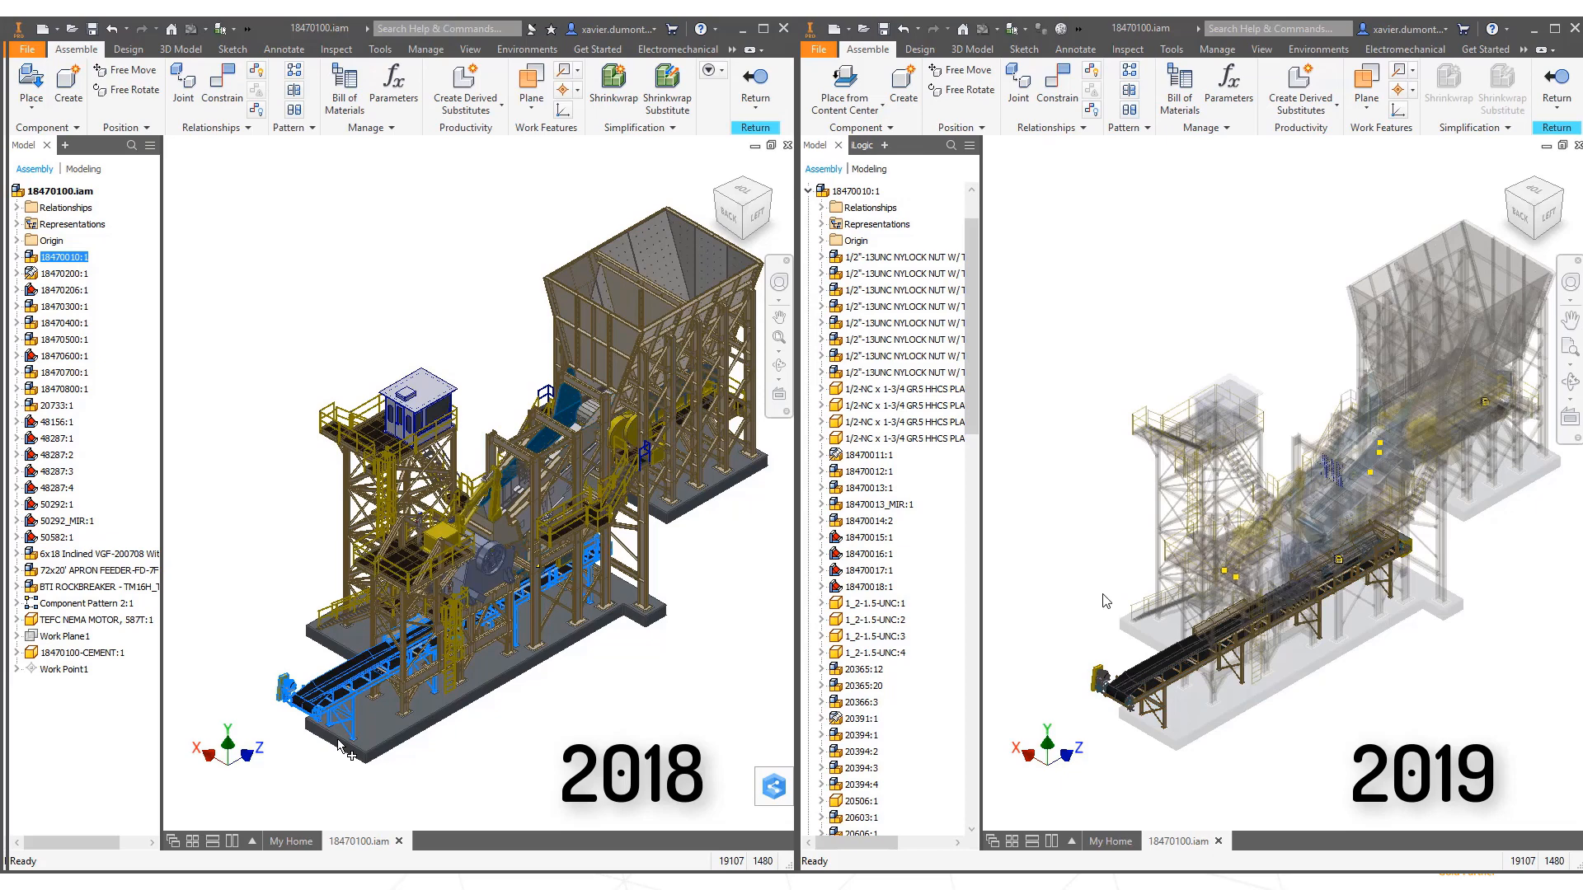
Step: Finish editing conveyor subassembly 18470010 in place in both the 2019 and 2018 sessions and return to the main assembly
{"action": "left_click", "coordinate": [1556, 80]}
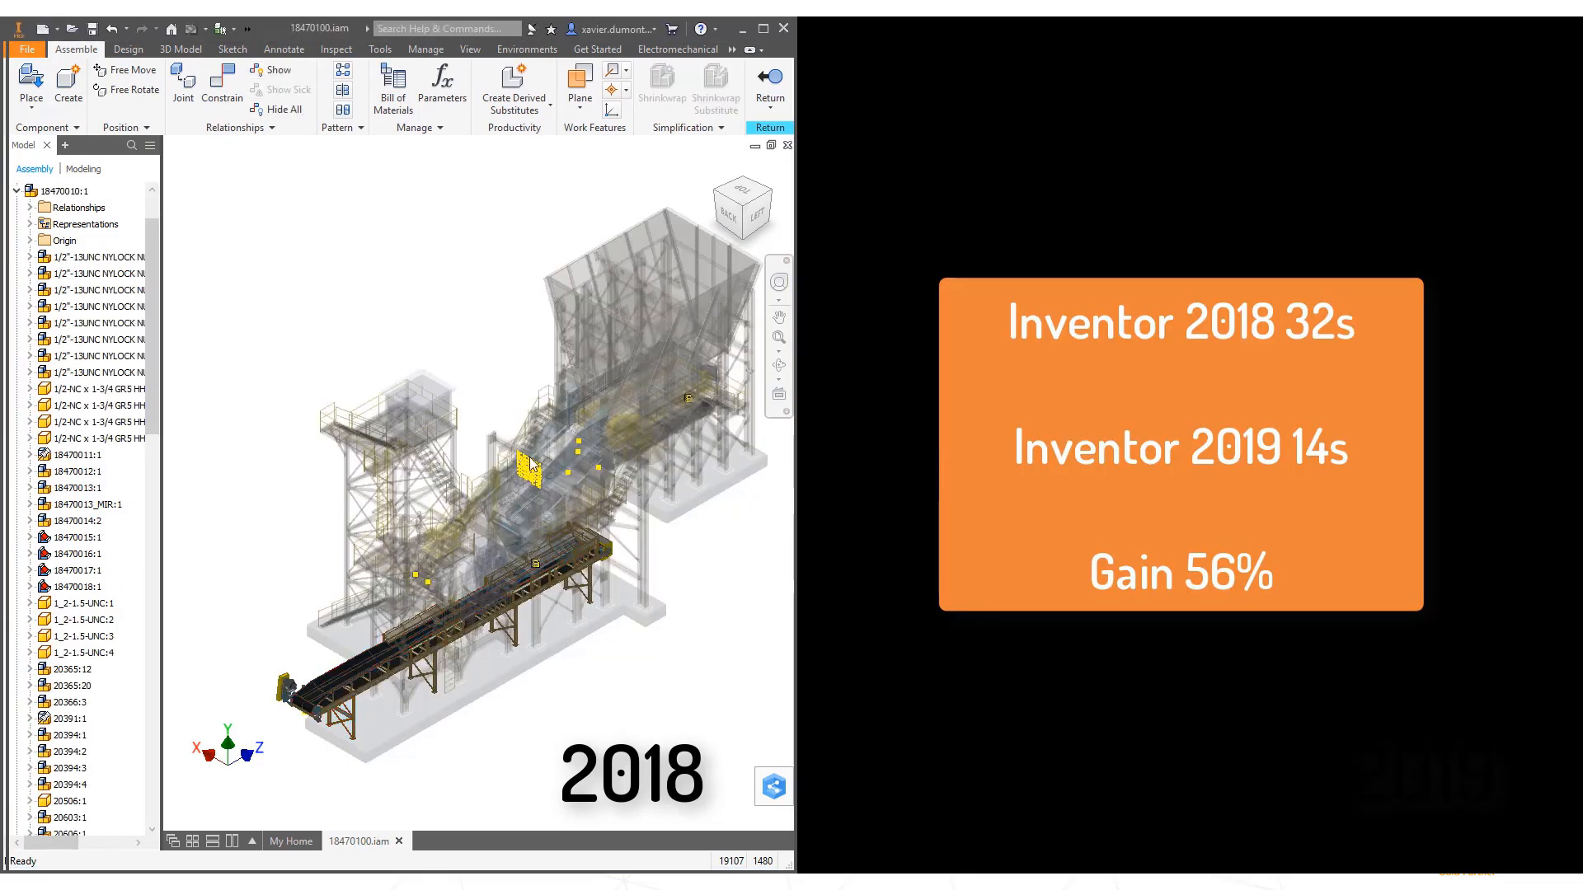
{"action": "left_click", "coordinate": [771, 79]}
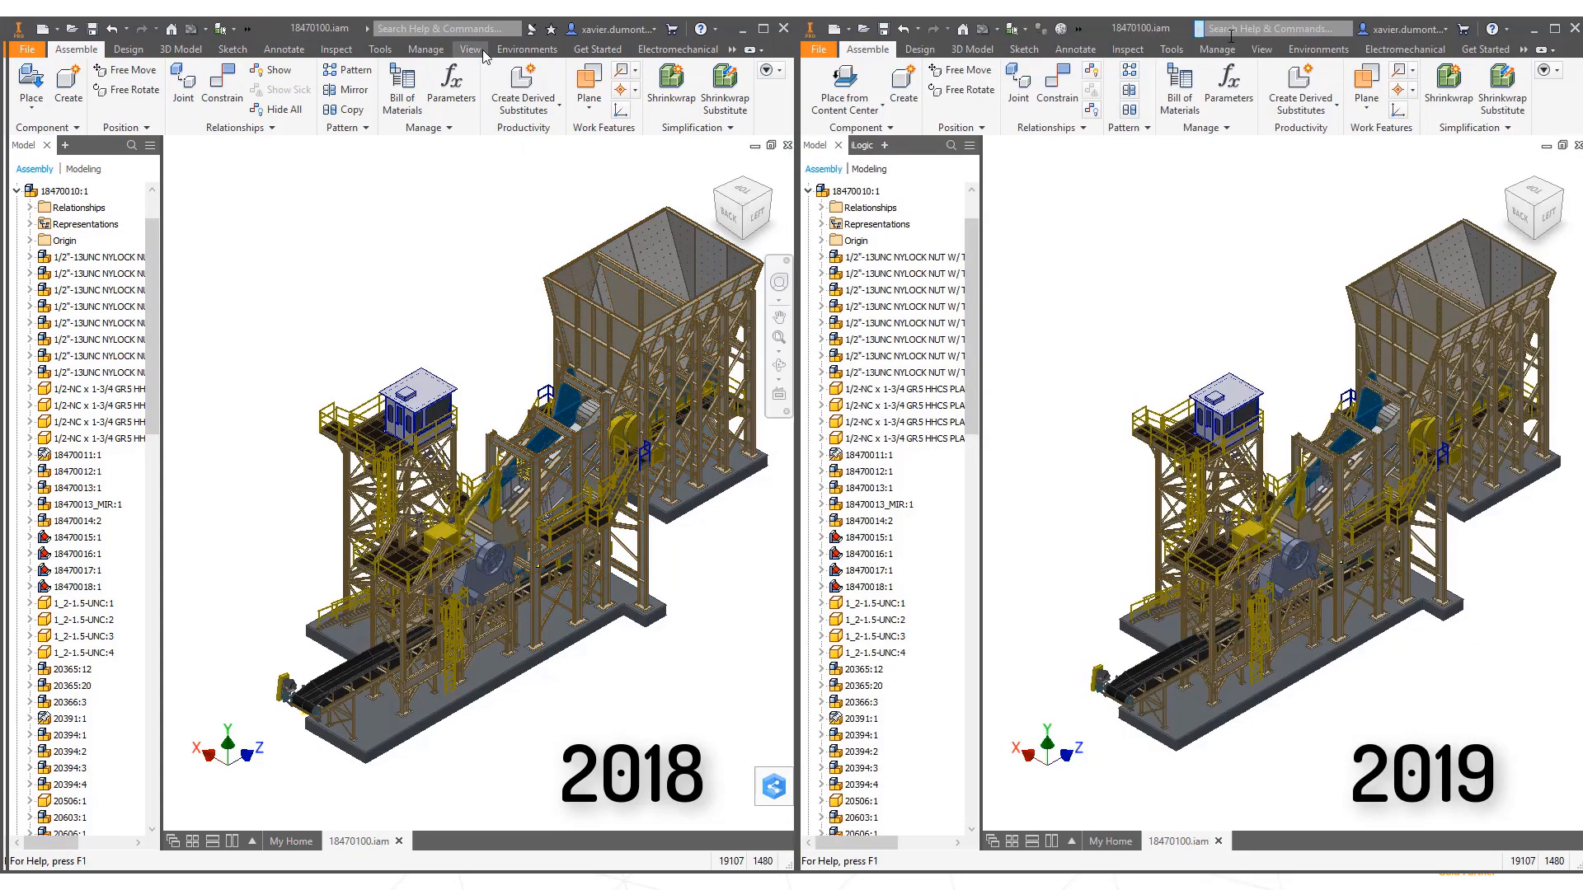
Step: Start a half section view in both sessions and section the 2019 assembly from the concrete base's long side face at a -75 offset
{"action": "left_click", "coordinate": [470, 48]}
{"action": "left_click", "coordinate": [1262, 48]}
{"action": "left_click", "coordinate": [405, 90]}
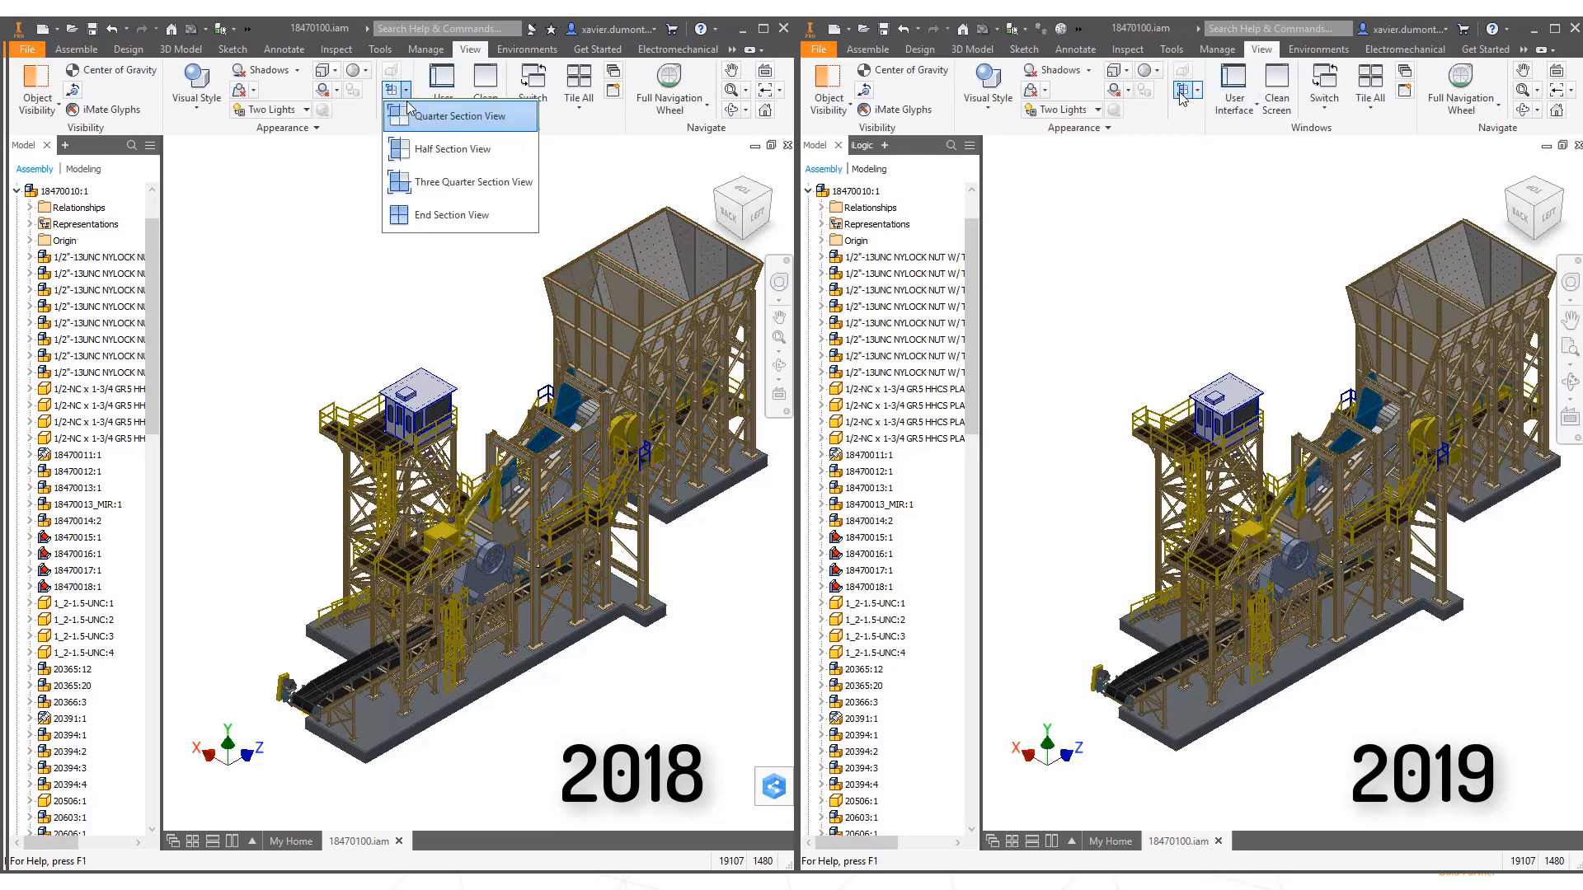
{"action": "left_click", "coordinate": [416, 151]}
{"action": "left_click", "coordinate": [1185, 90]}
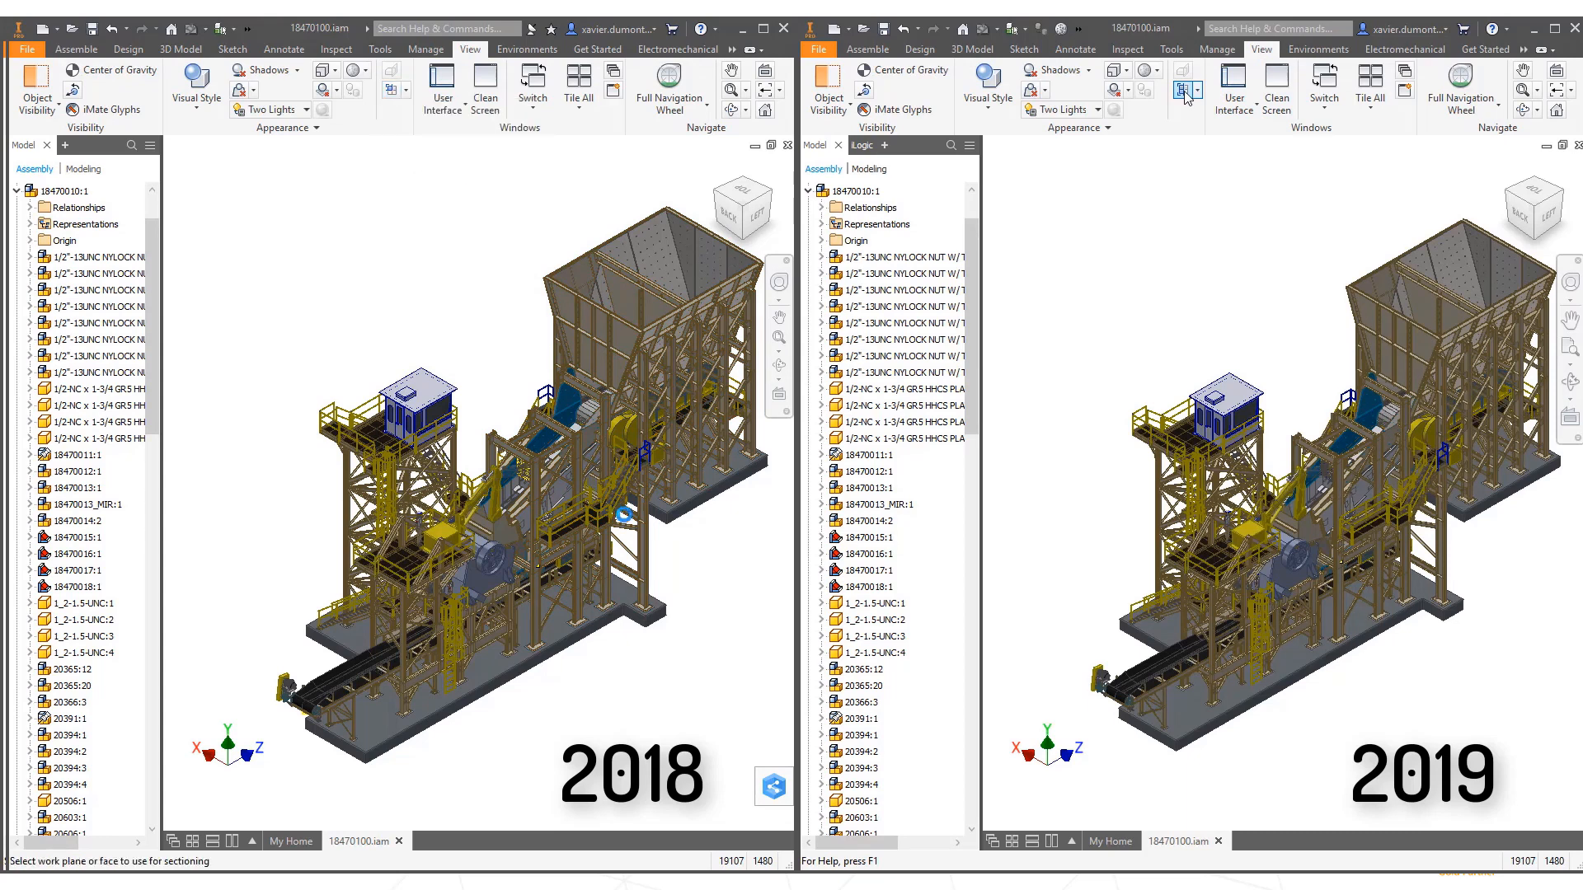
{"action": "left_click", "coordinate": [1292, 694]}
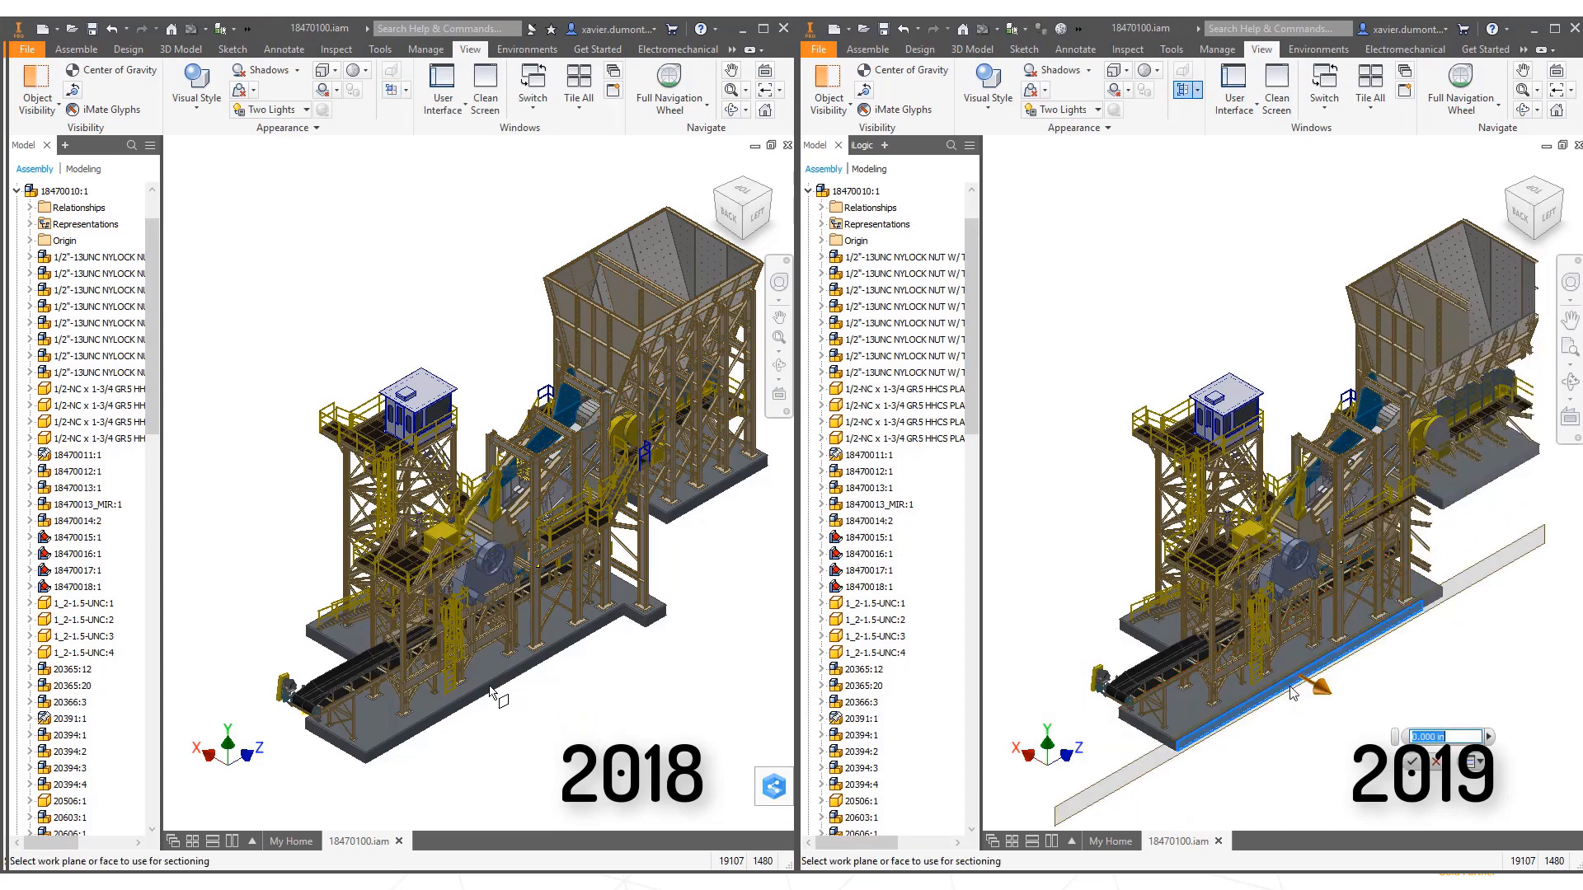
{"action": "mouse_move", "coordinate": [1323, 694]}
{"action": "left_mouse_down"}
{"action": "mouse_move", "coordinate": [1177, 601]}
{"action": "mouse_move", "coordinate": [1325, 699]}
{"action": "mouse_move", "coordinate": [1242, 614]}
{"action": "mouse_move", "coordinate": [1207, 596]}
{"action": "mouse_move", "coordinate": [1315, 686]}
{"action": "left_mouse_up"}
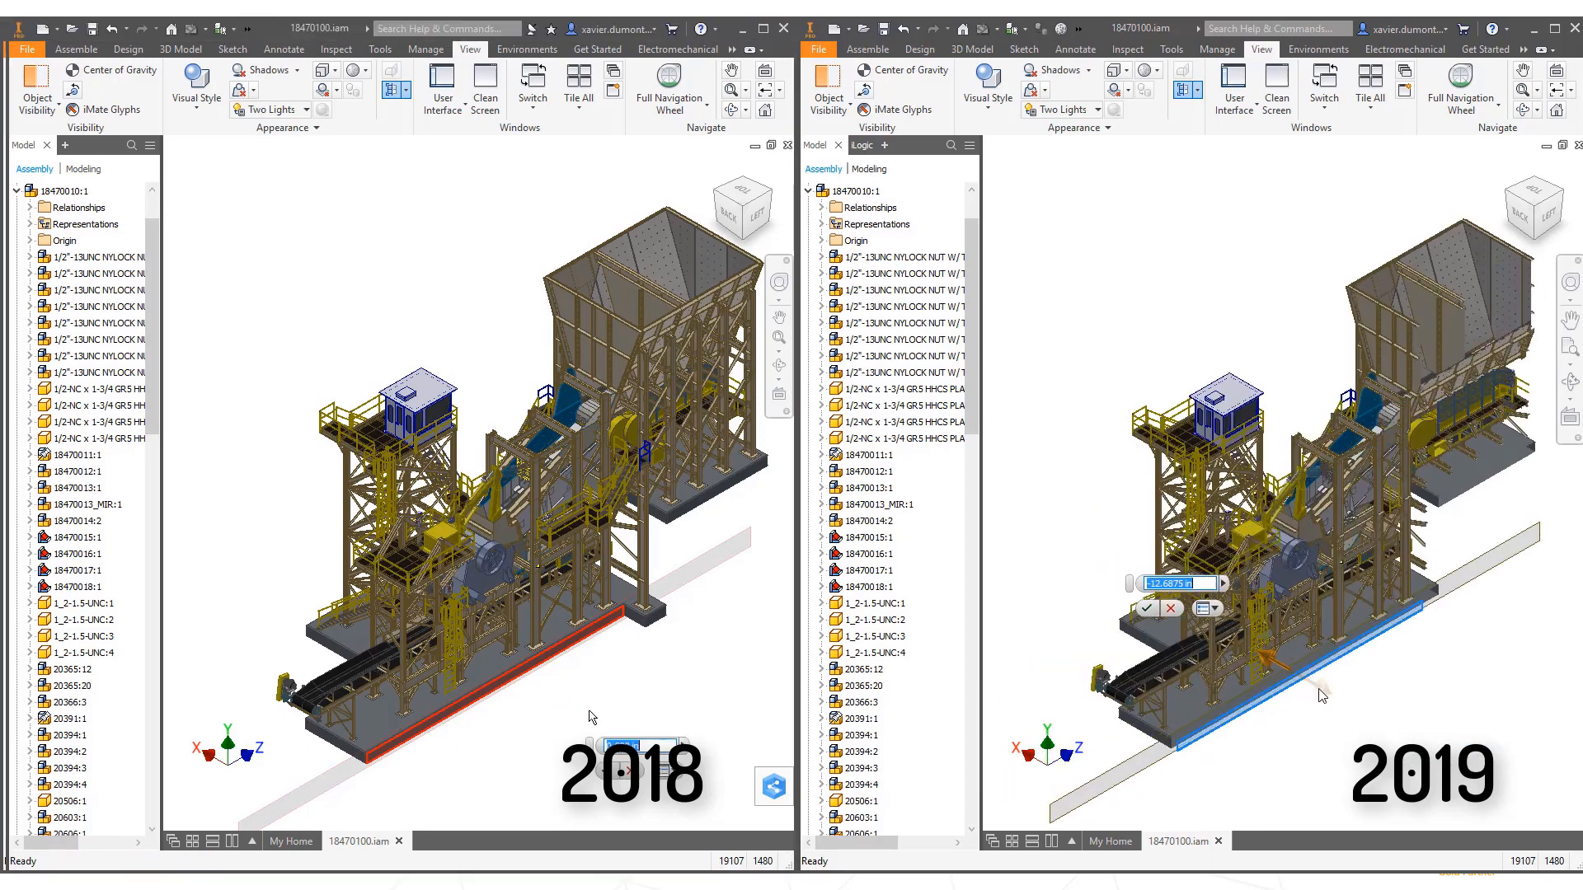
{"action": "type", "text": "-75"}
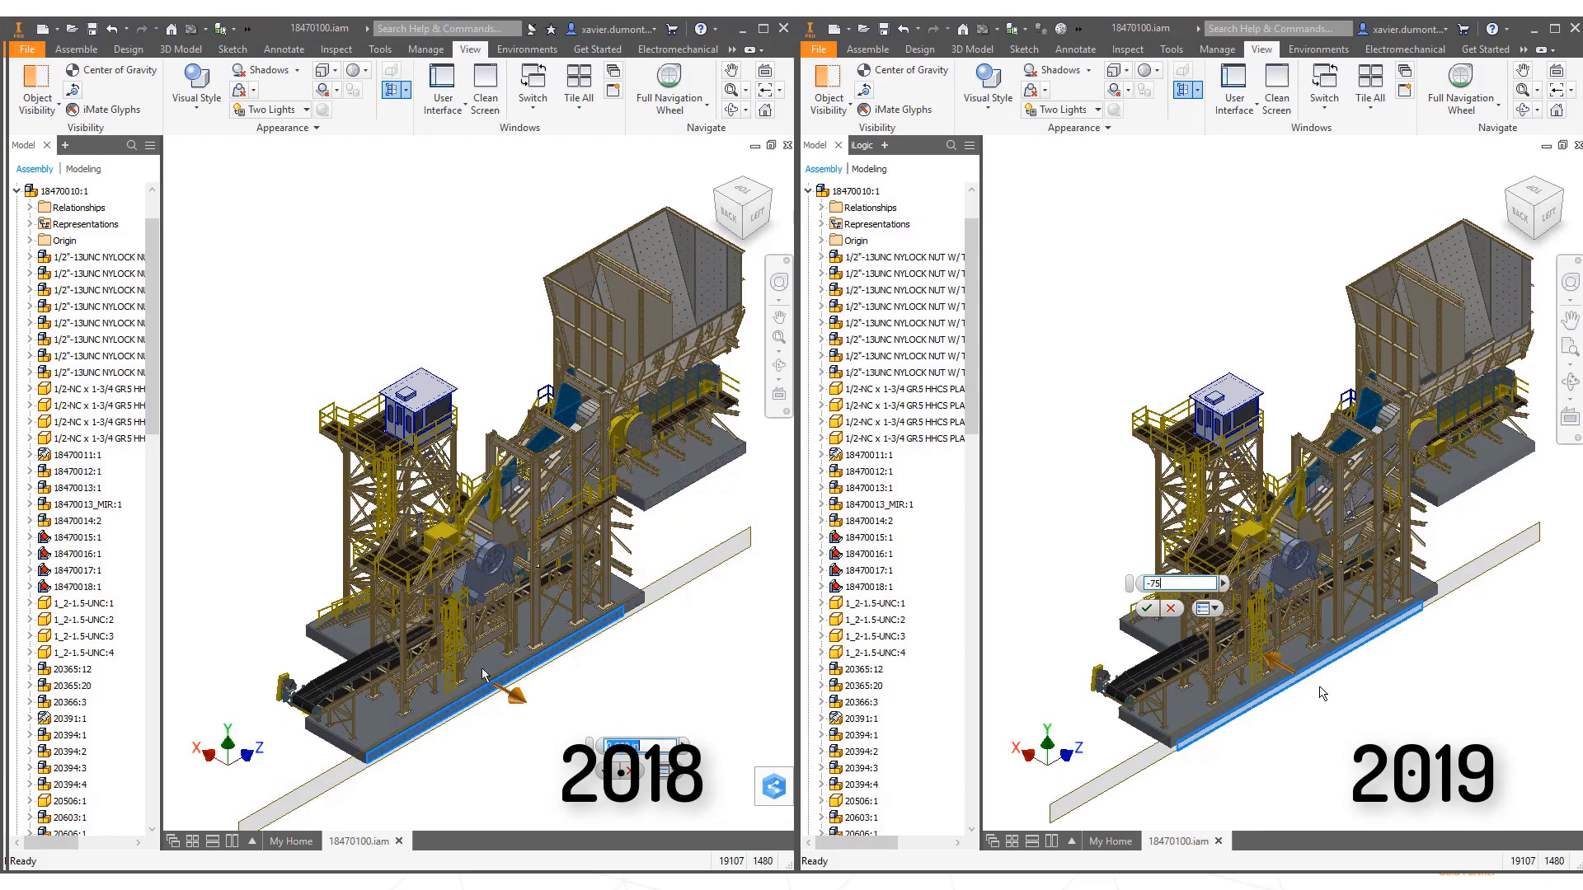
{"action": "key", "text": "Return"}
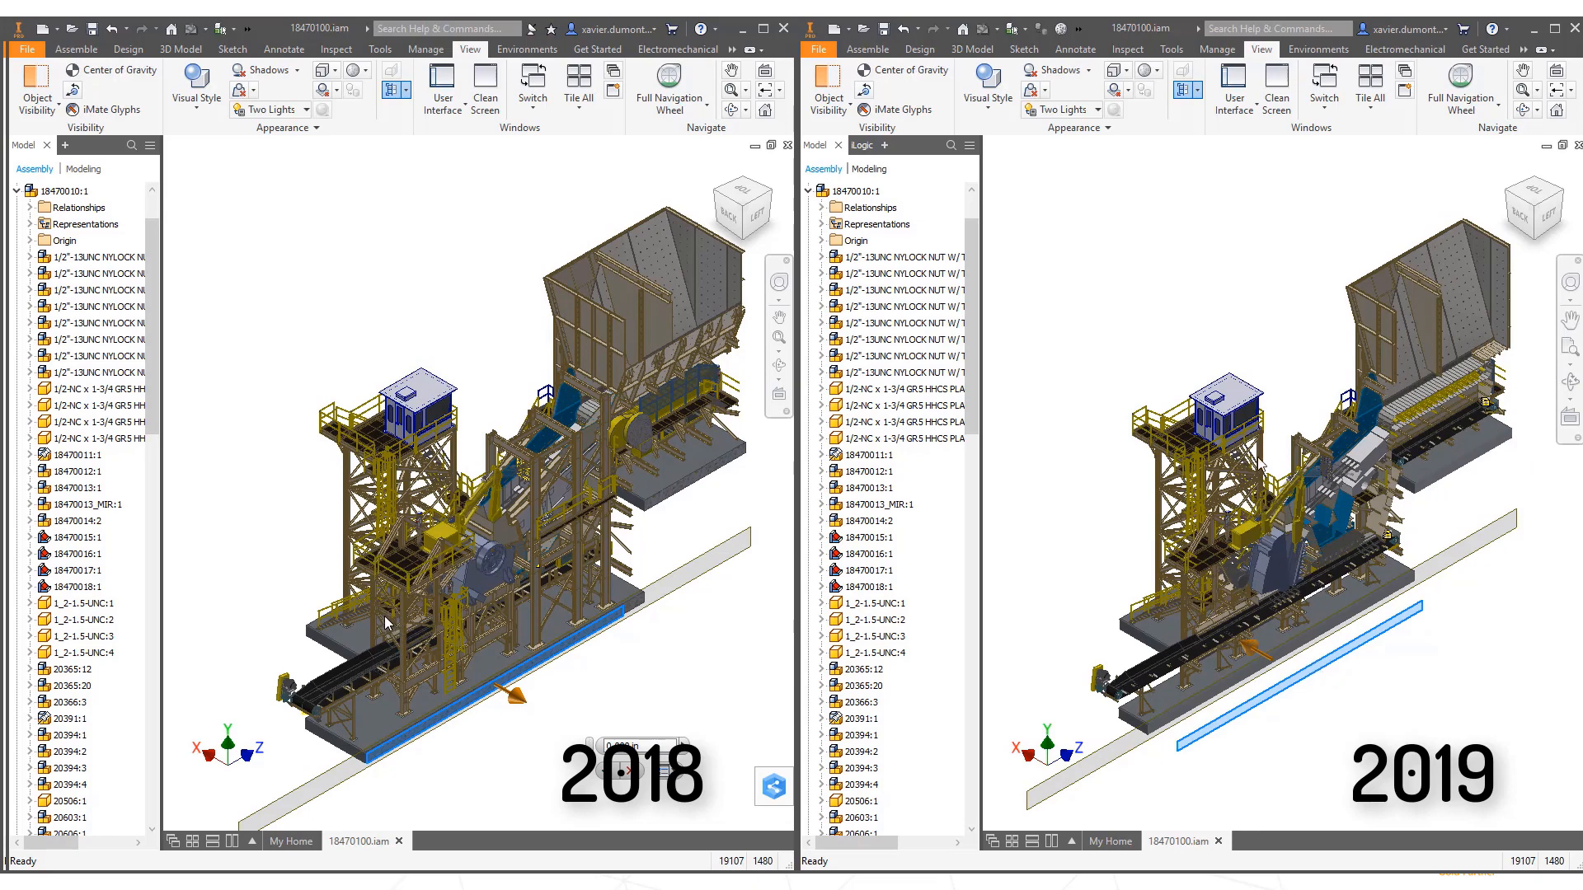
Step: End the section view in the 2019 session to restore the full assembly
{"action": "left_click", "coordinate": [1200, 92]}
{"action": "left_click", "coordinate": [1200, 93]}
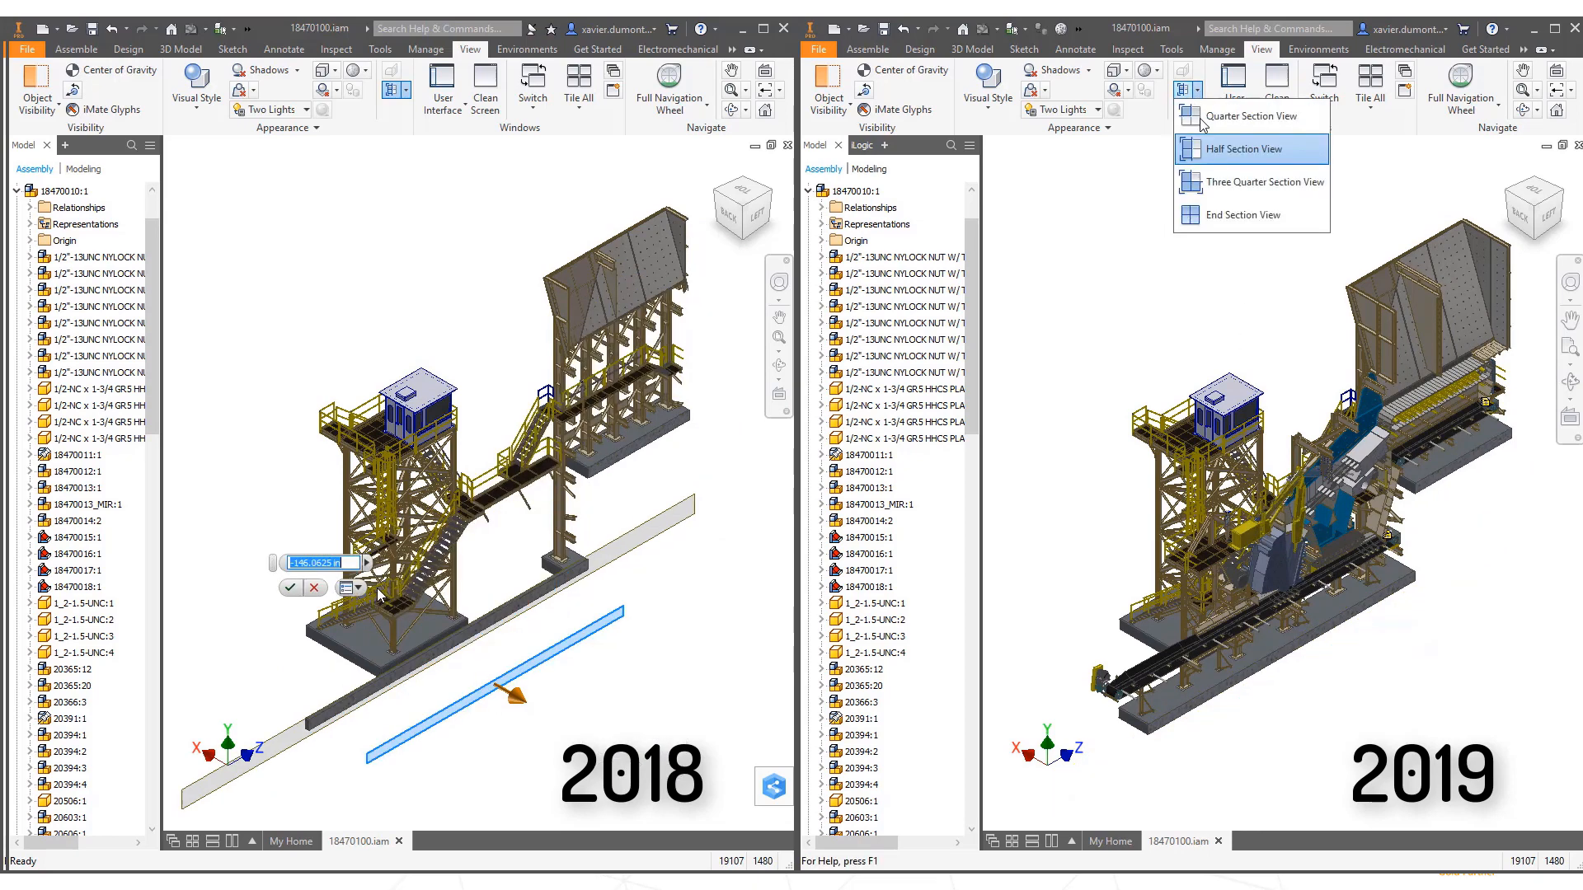
{"action": "left_click", "coordinate": [1206, 213]}
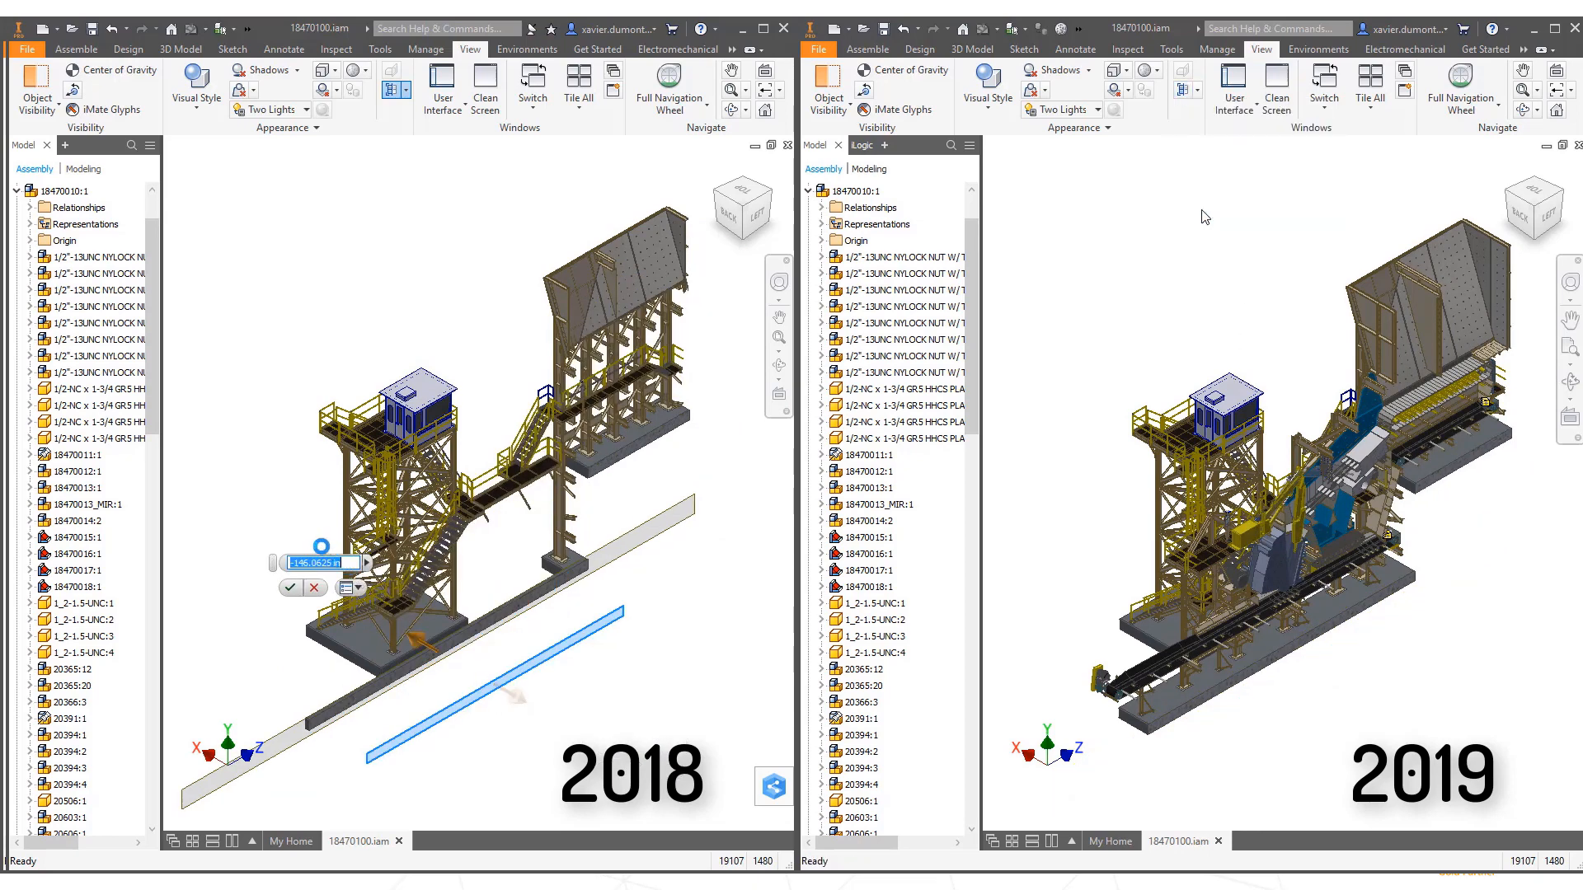
Step: Set the 2018 assembly's half section plane offset to -75 and apply it
{"action": "left_click_drag", "start_coordinate": [303, 537], "coordinate": [368, 593]}
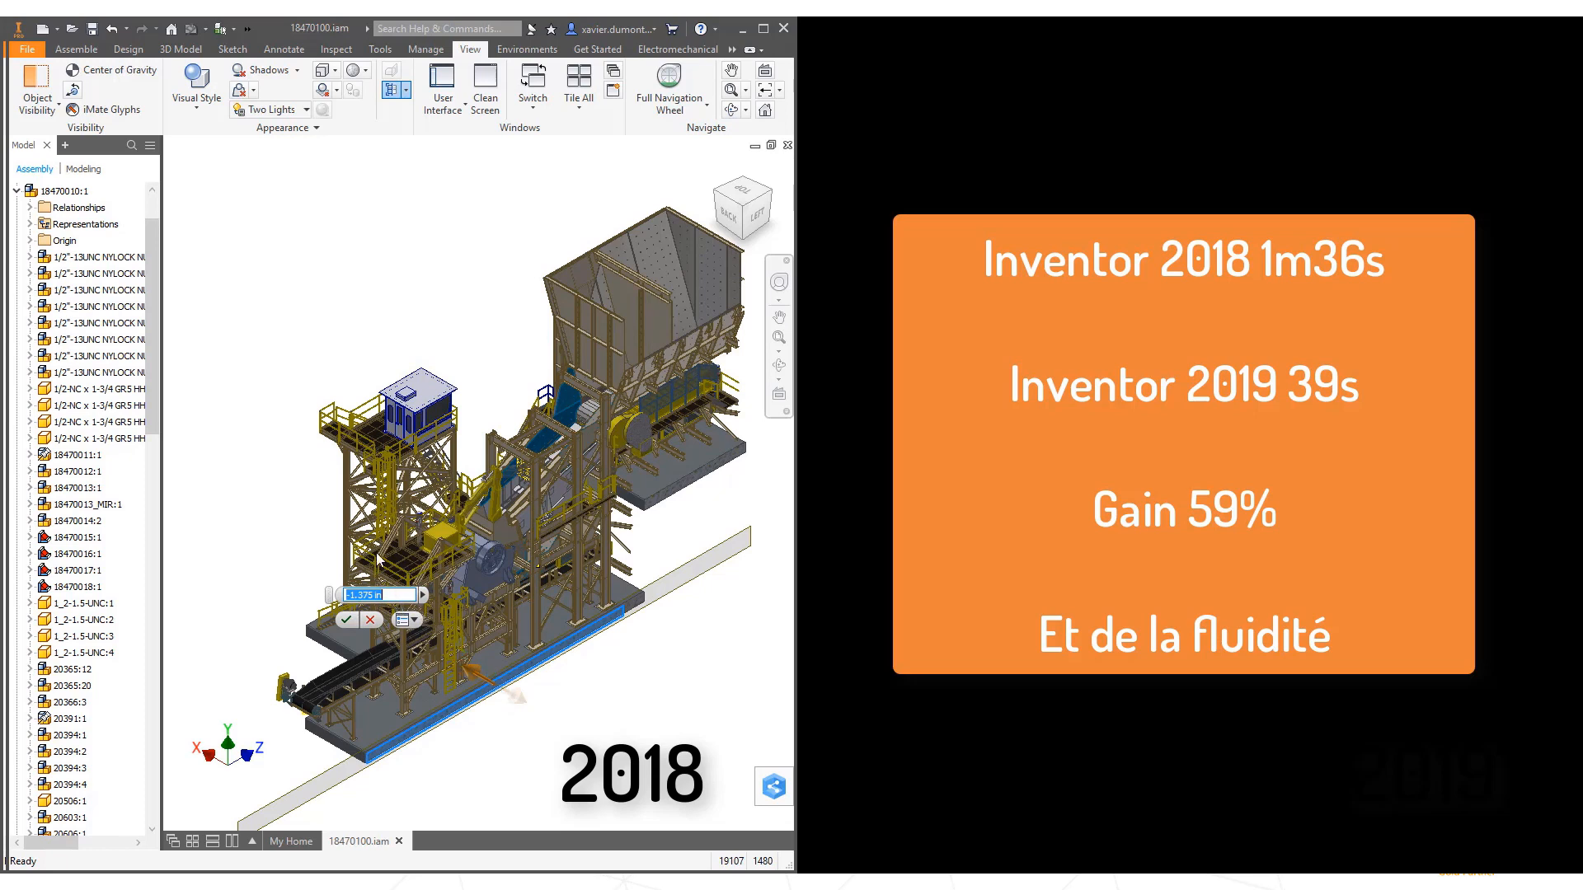
{"action": "scroll", "coordinate": [396, 609], "scroll_direction": "down", "scroll_amount": 10}
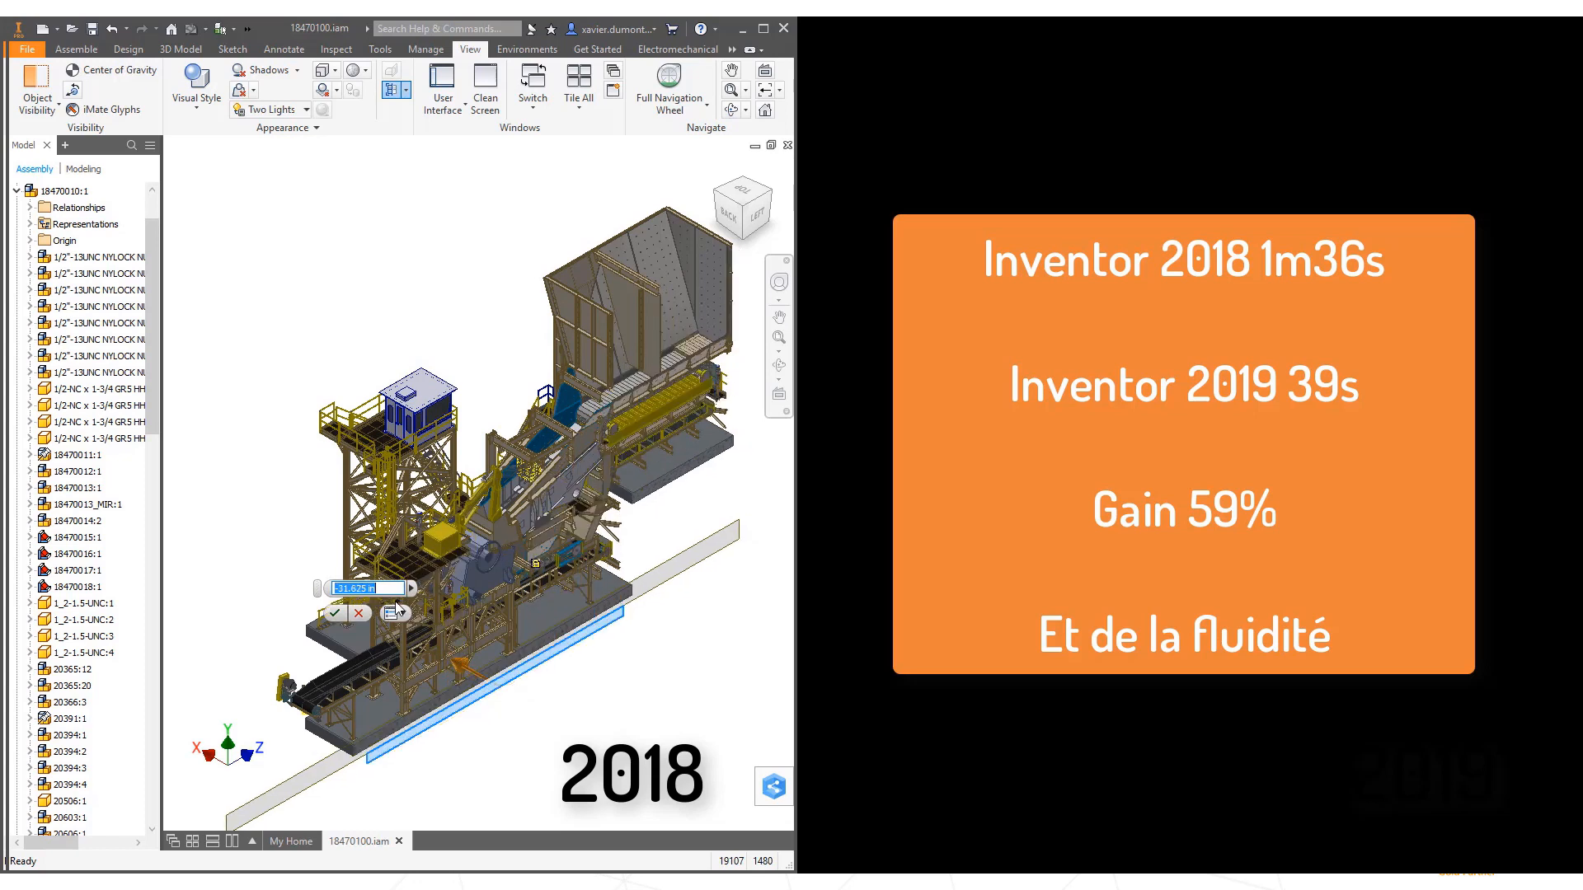
{"action": "type", "text": "-75"}
{"action": "key", "text": "Return"}
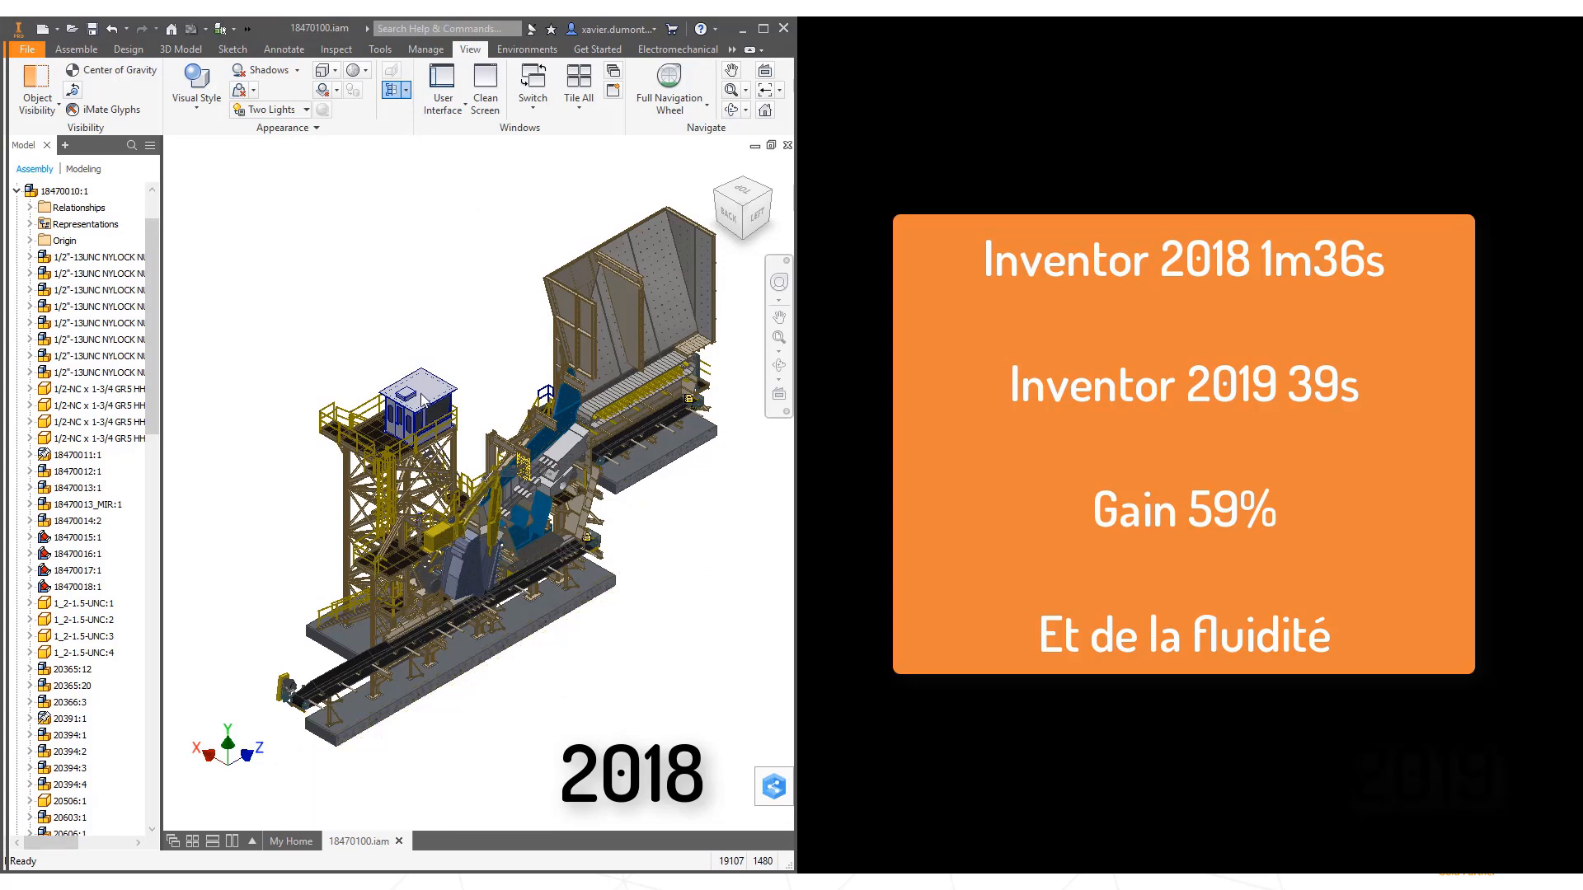
Step: End the section view in the 2018 session to restore the full assembly
{"action": "left_click", "coordinate": [406, 90]}
{"action": "left_click", "coordinate": [418, 218]}
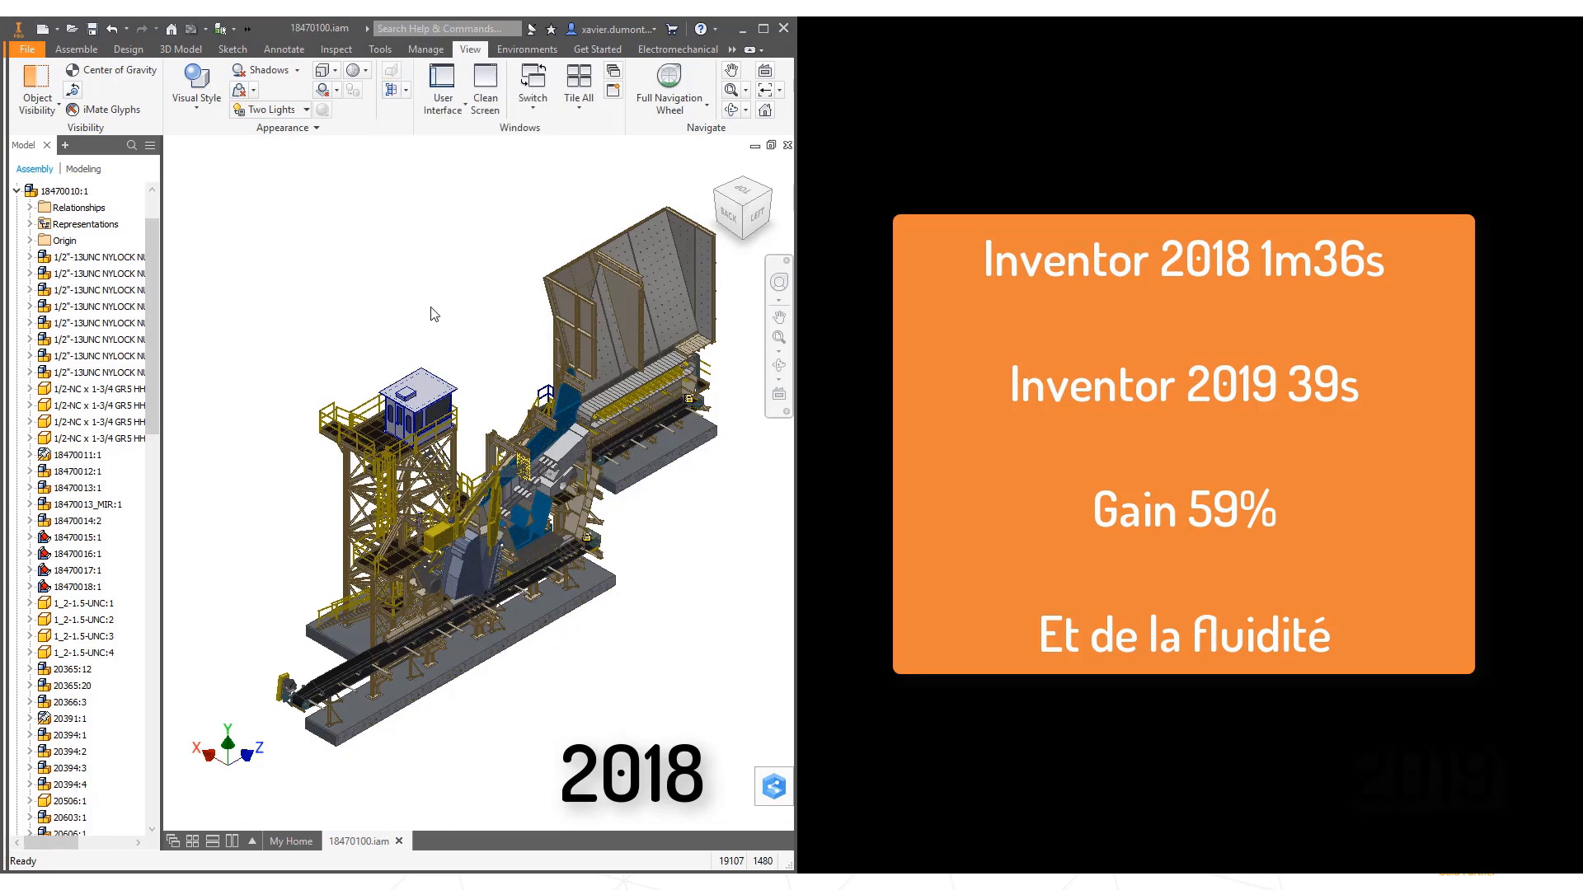
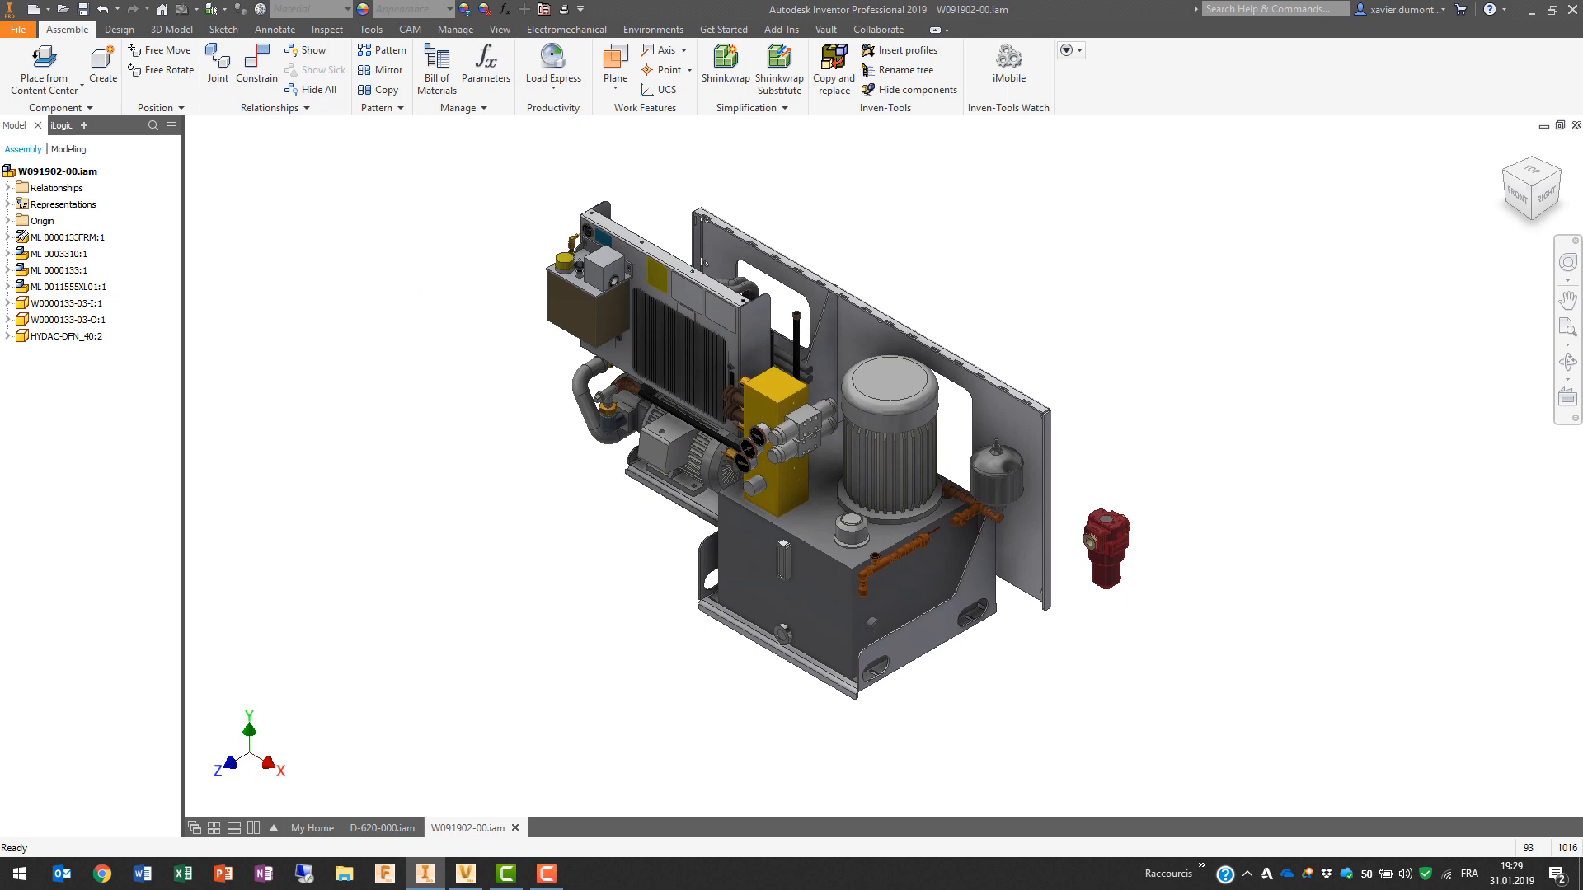
Step: Try moving the copper pipe W0000133-03-O along the tank wall away from the other pipe, and undo the move
{"action": "middle_click_drag", "start_coordinate": [1097, 613], "coordinate": [1031, 493]}
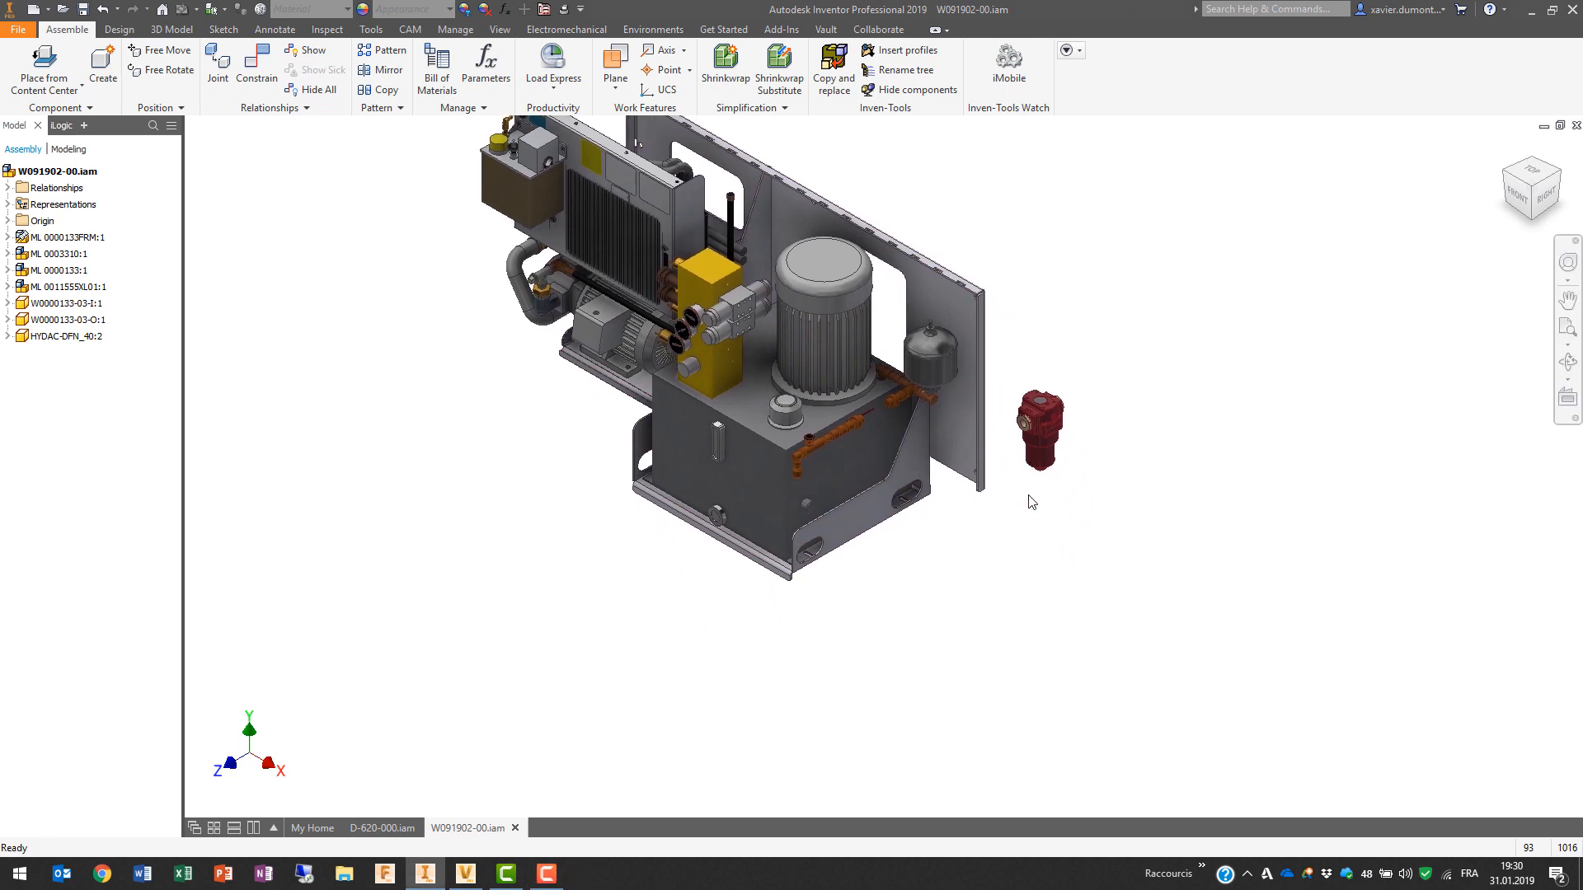
{"action": "scroll", "coordinate": [1031, 501], "scroll_direction": "down", "scroll_amount": 5}
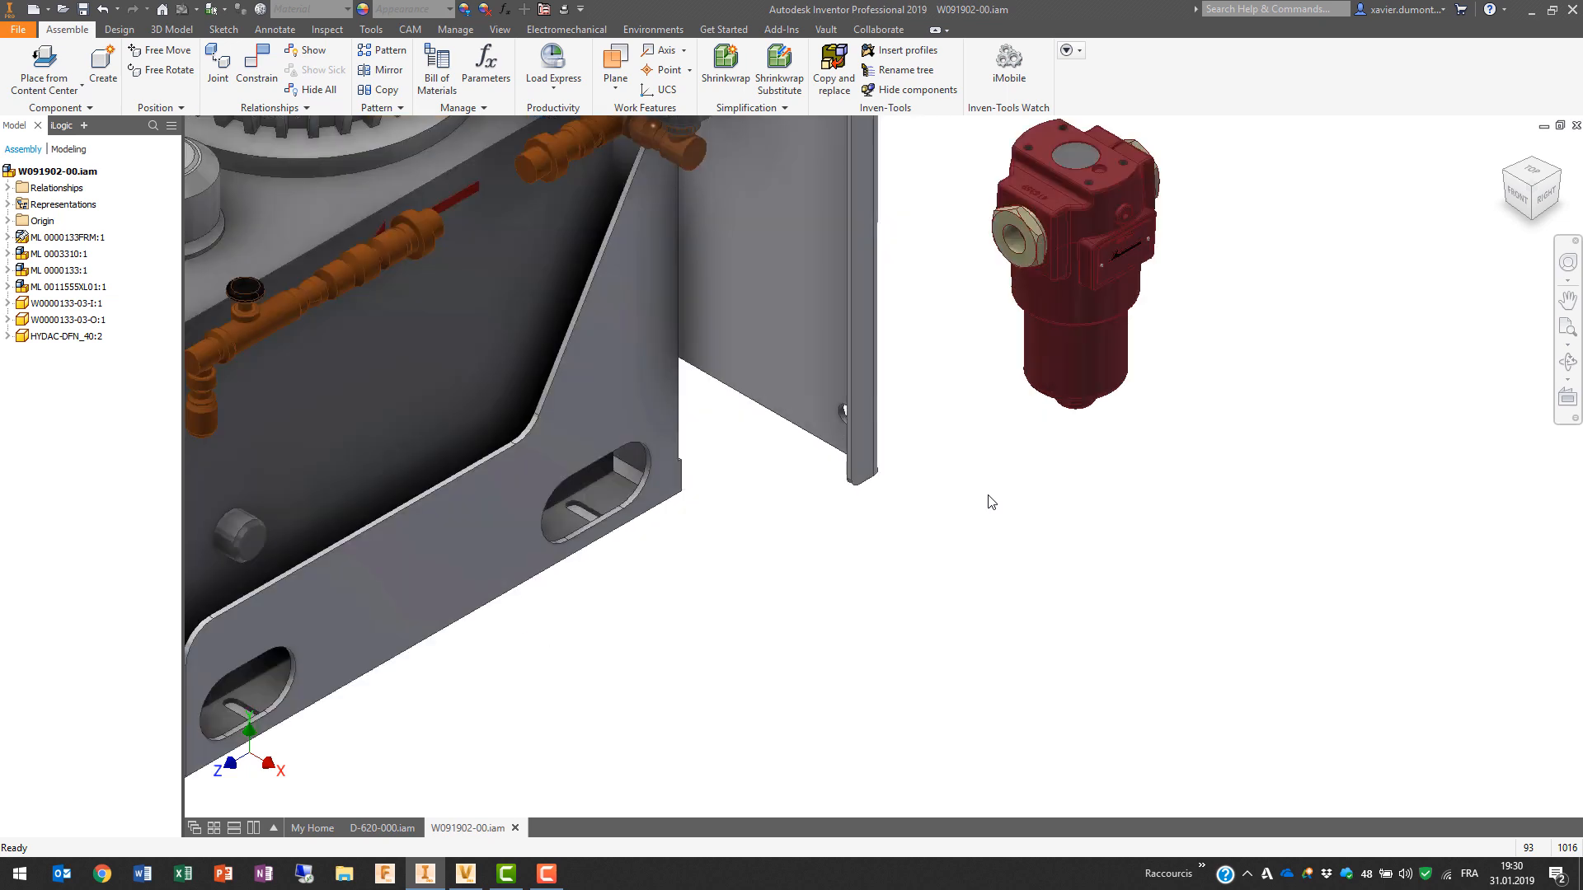
{"action": "middle_click_drag", "start_coordinate": [993, 503], "coordinate": [947, 652]}
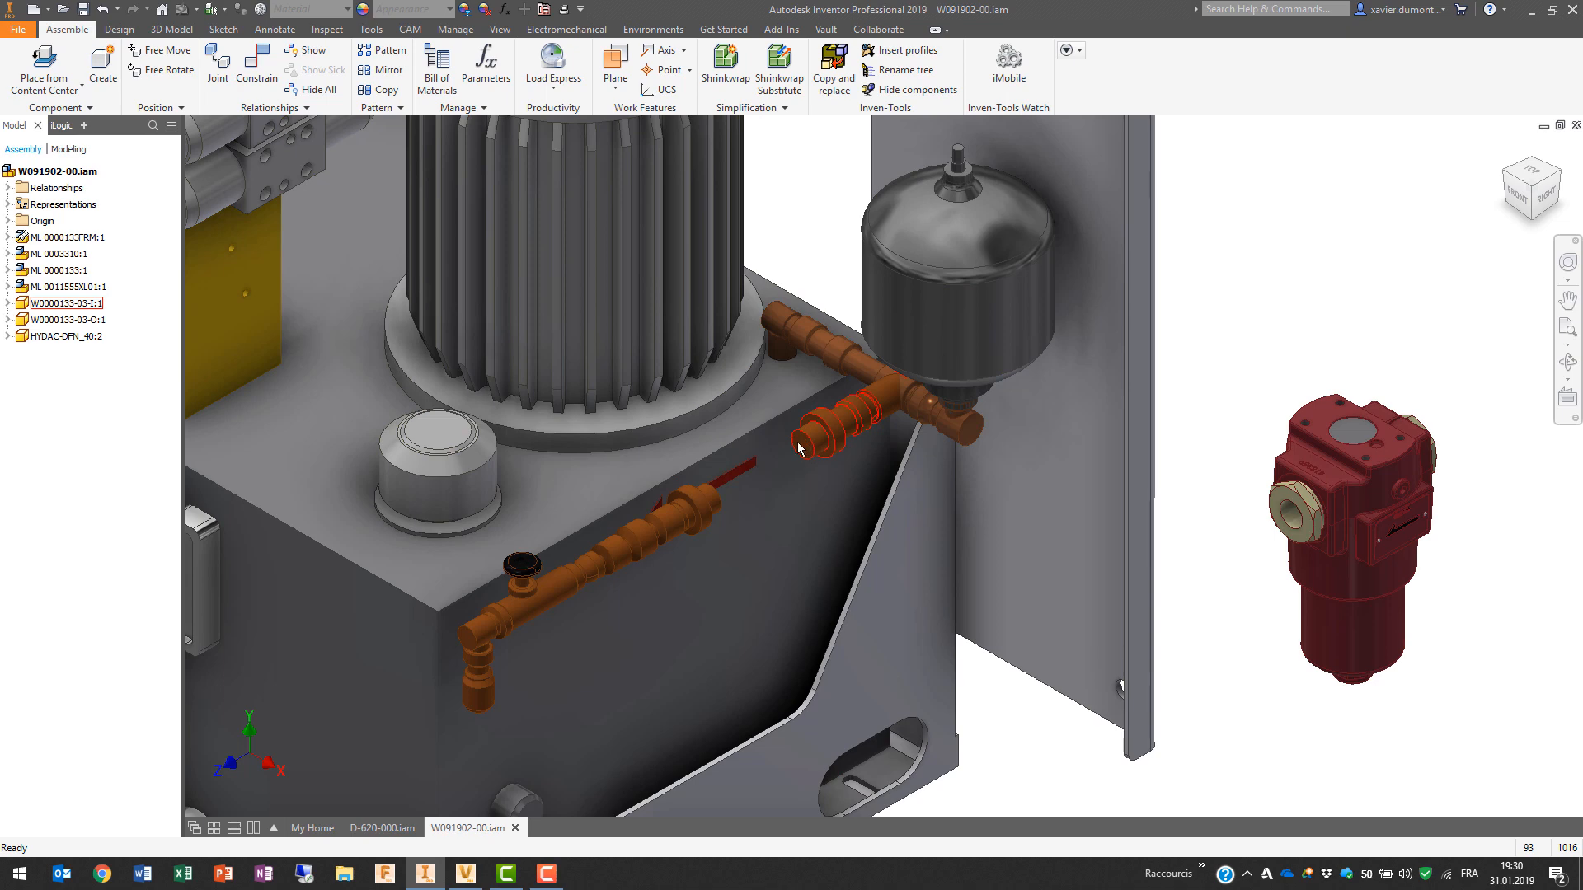
{"action": "left_click", "coordinate": [686, 528]}
{"action": "left_click_drag", "start_coordinate": [686, 528], "coordinate": [605, 537]}
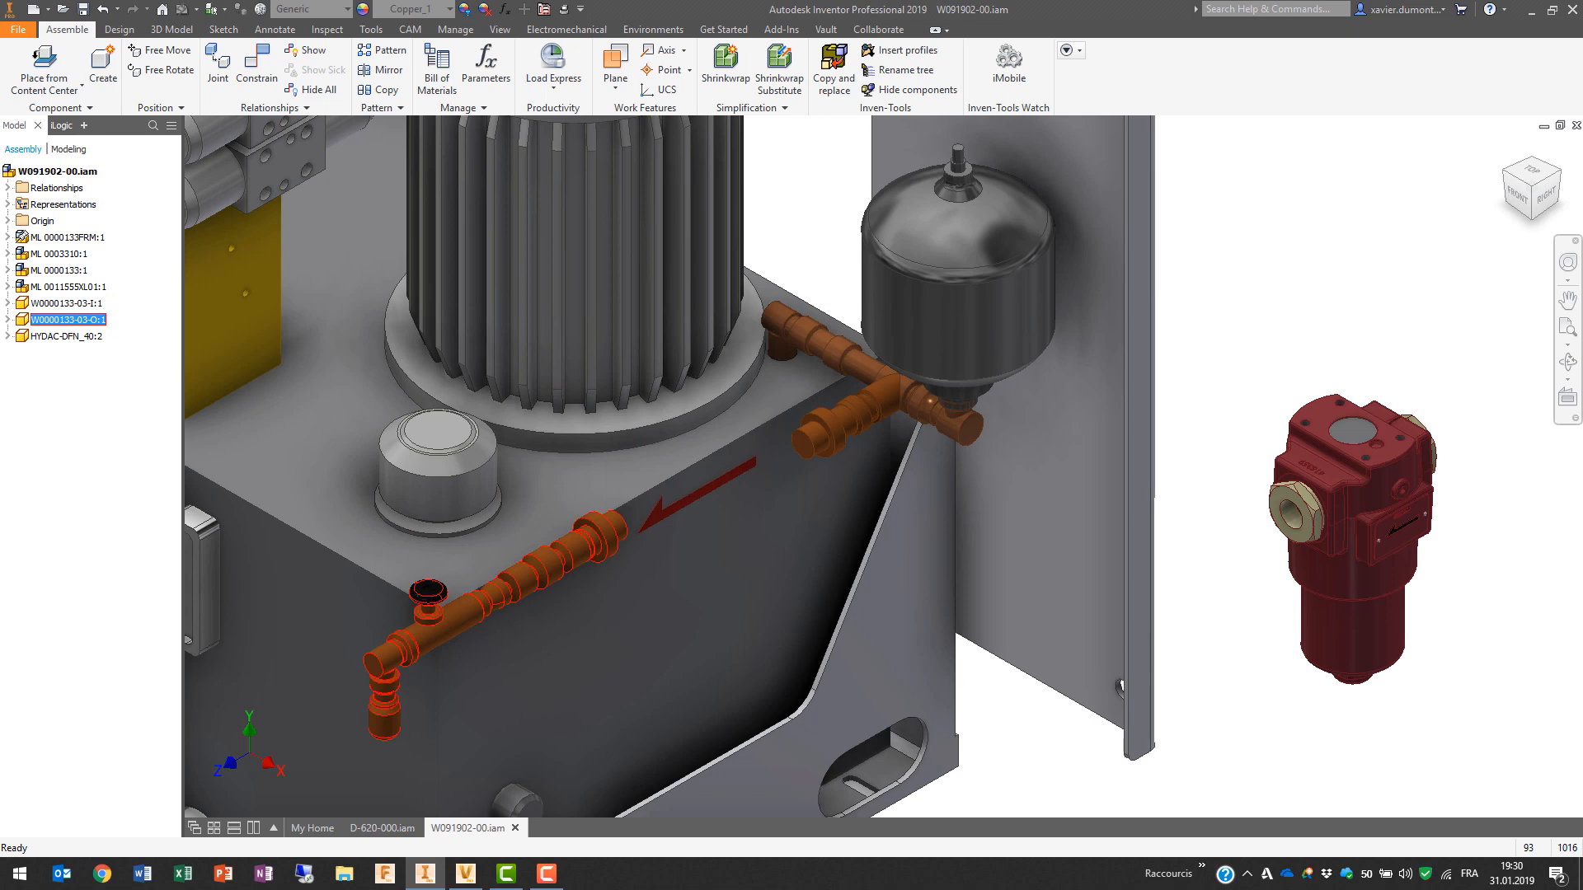
{"action": "key", "text": "ctrl+z"}
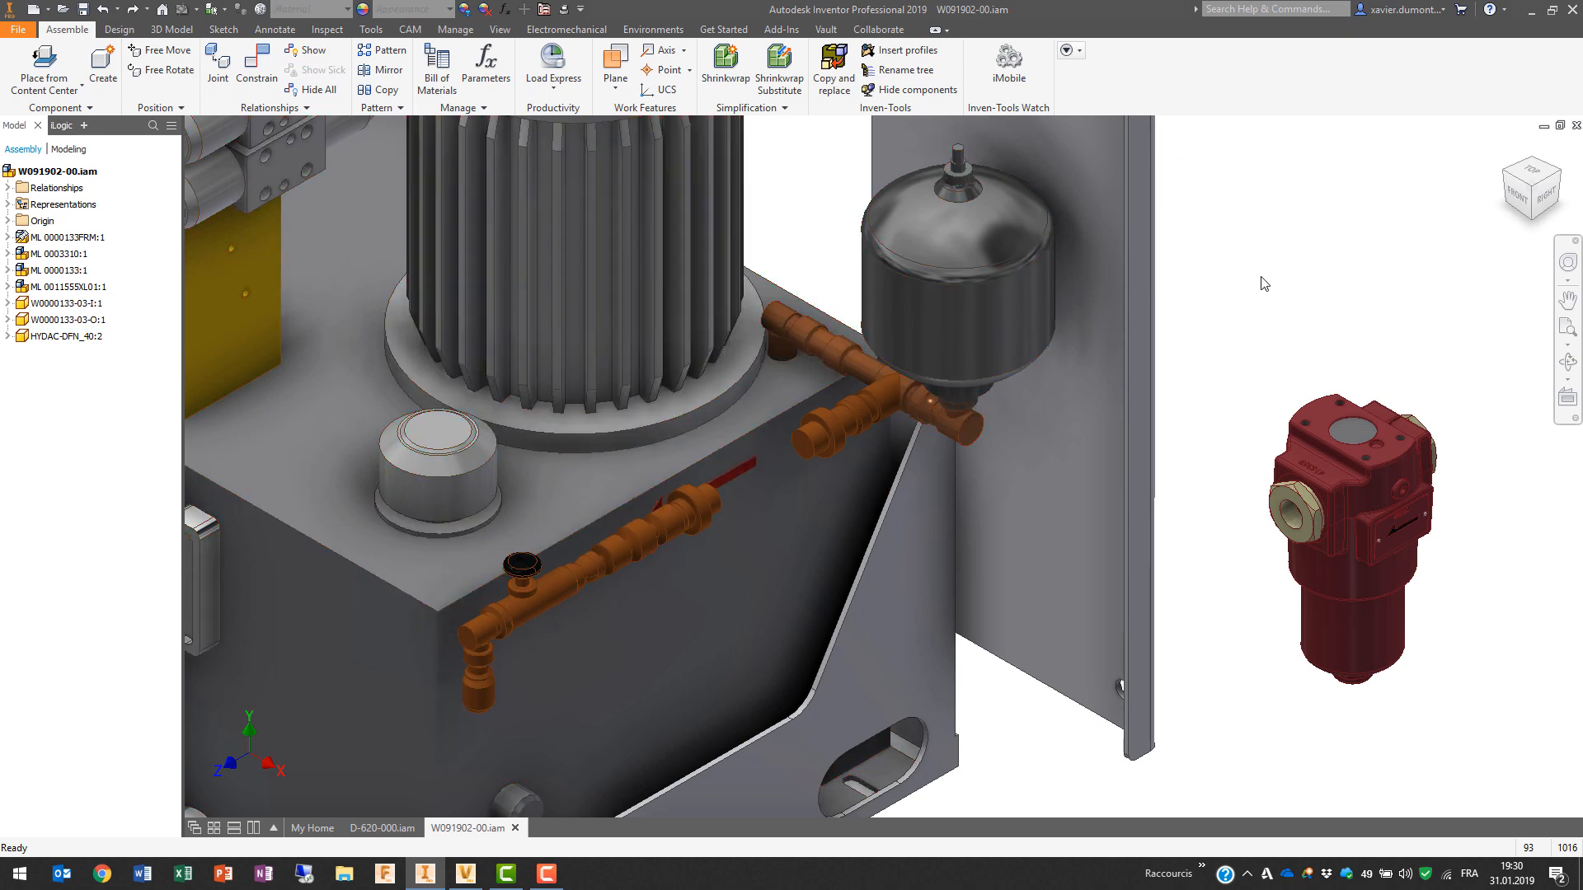
Step: Open the Filter Configurator iLogic form, review the available filter types, and close the form without changing the selection
{"action": "left_click", "coordinate": [54, 129]}
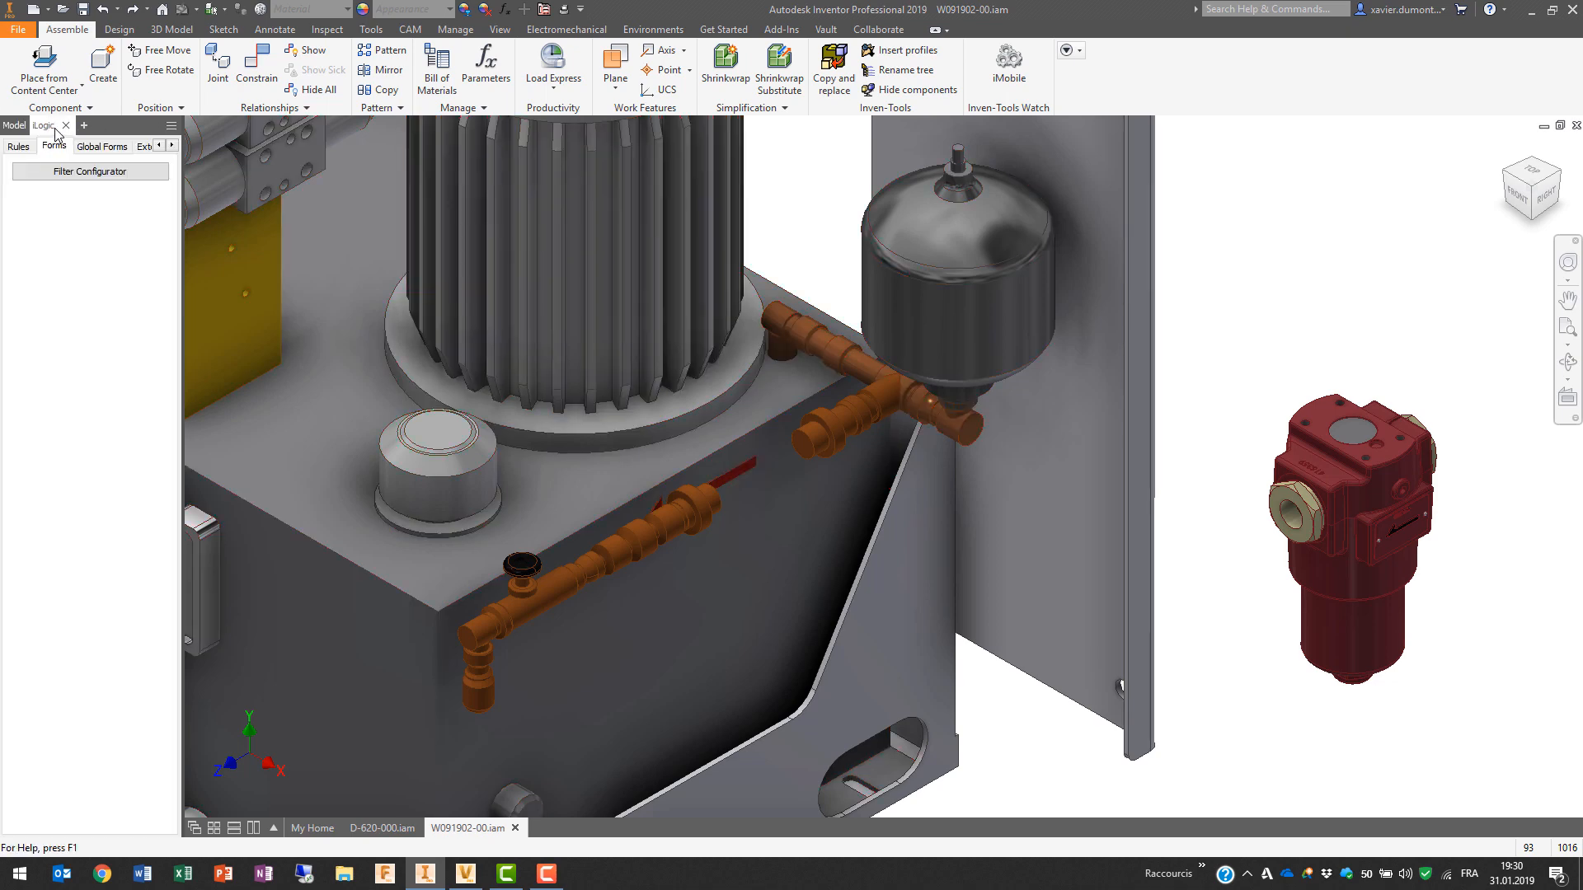
{"action": "left_click", "coordinate": [66, 174]}
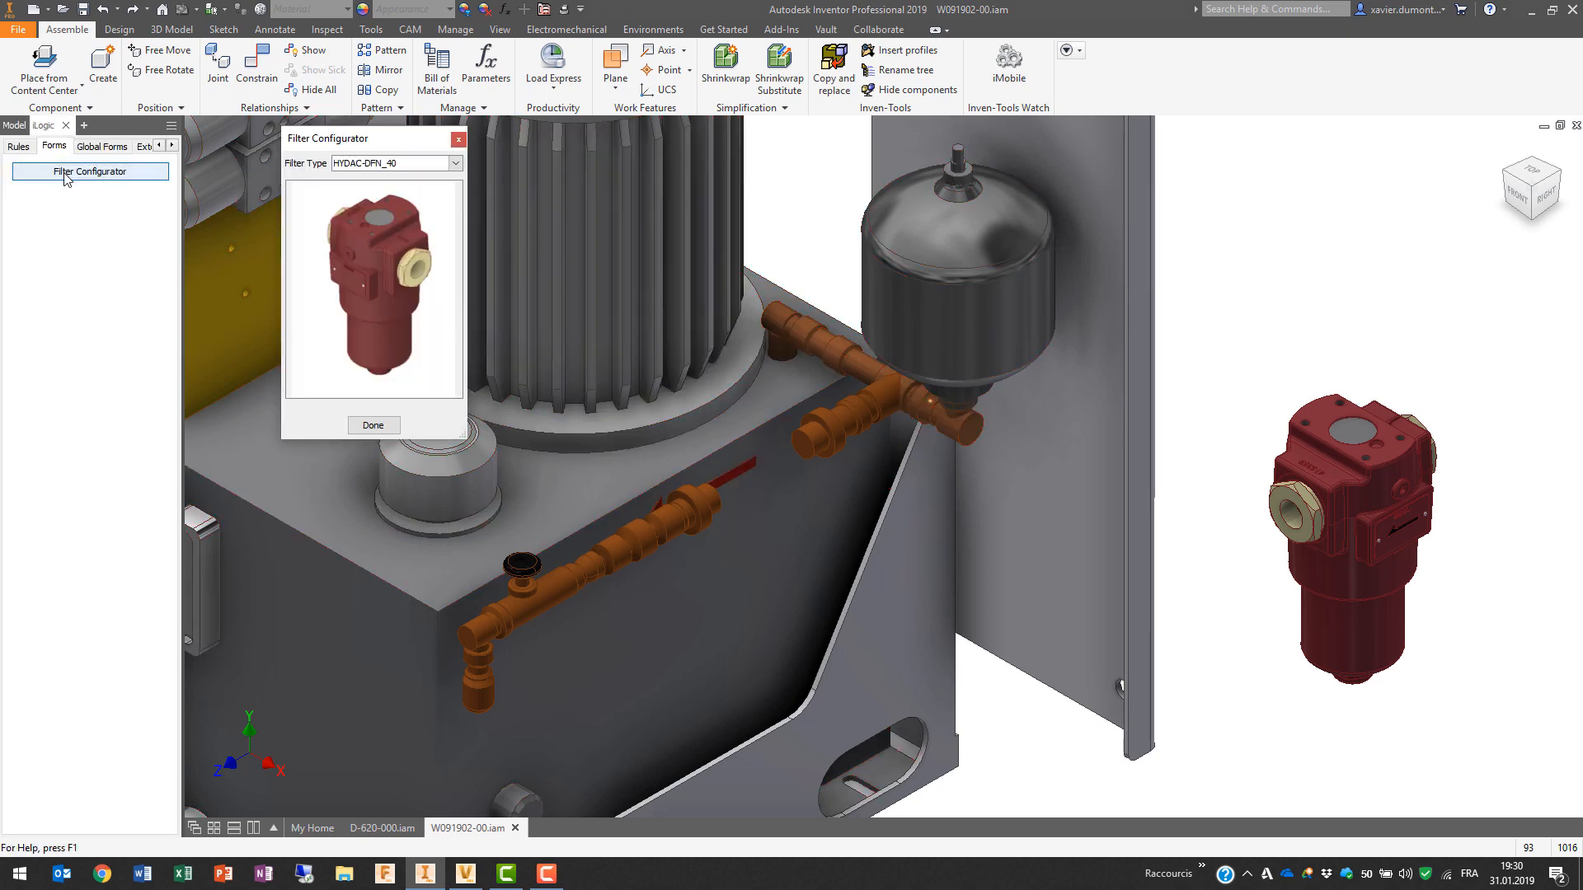
{"action": "left_click", "coordinate": [431, 163]}
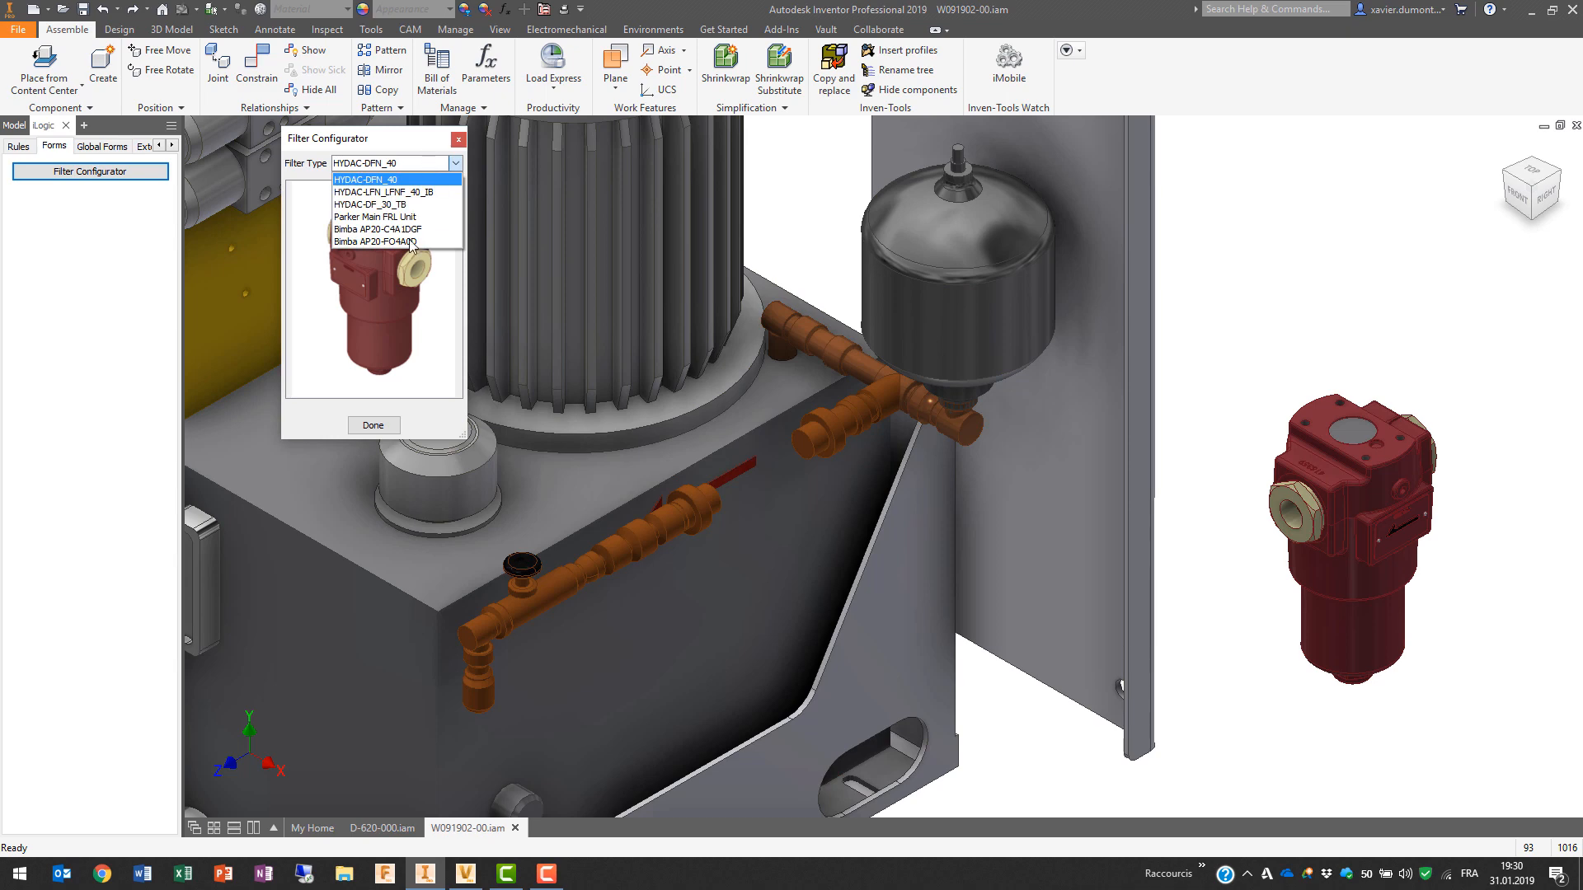
{"action": "left_click", "coordinate": [456, 163]}
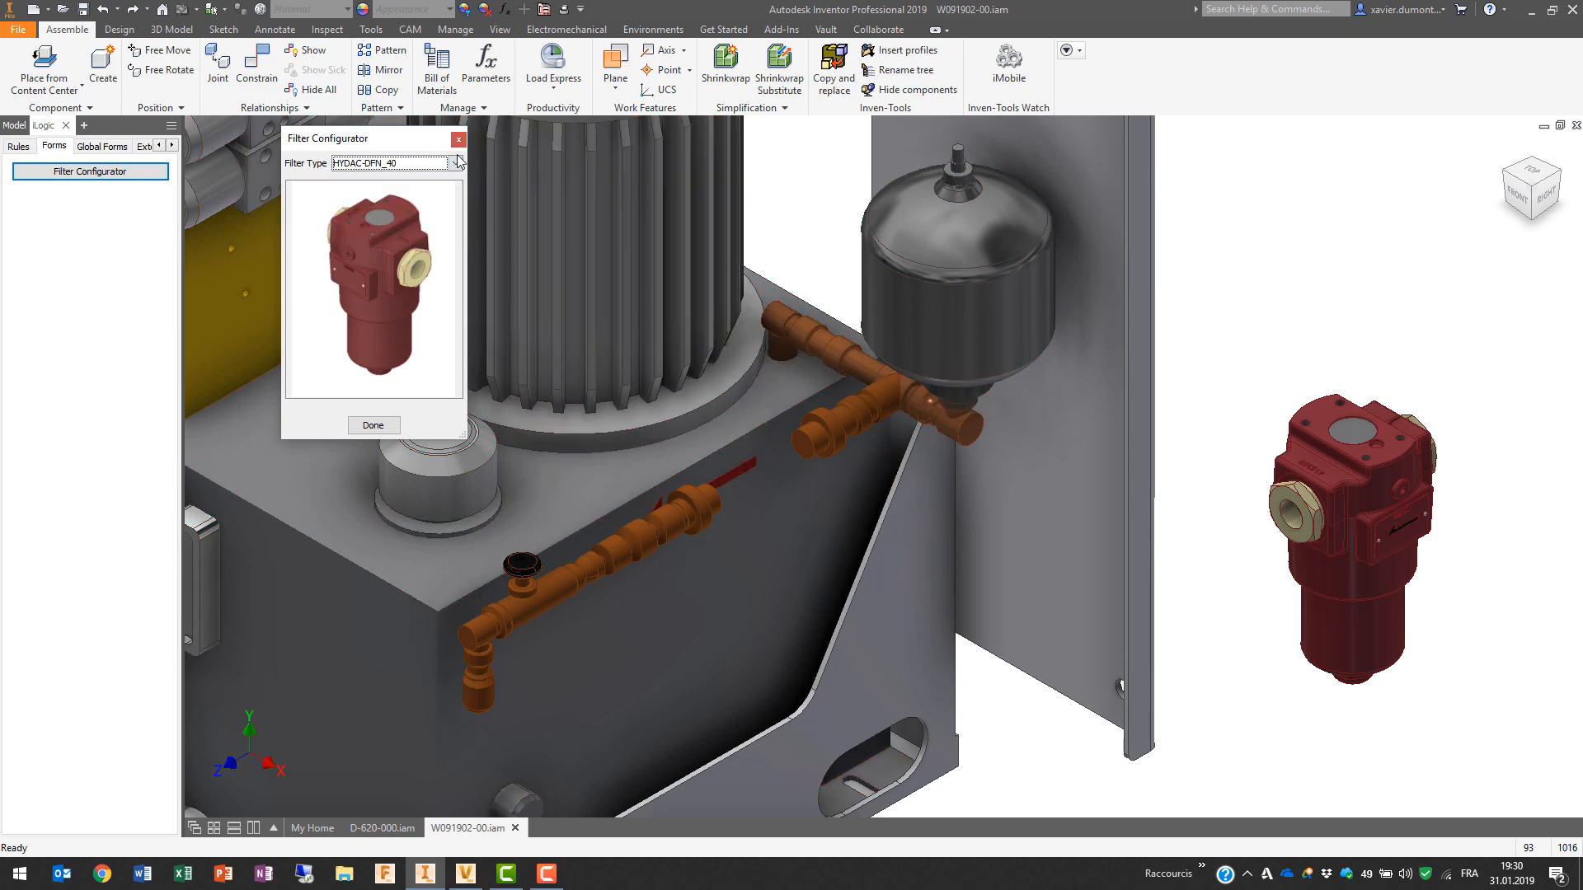
{"action": "left_click", "coordinate": [458, 139]}
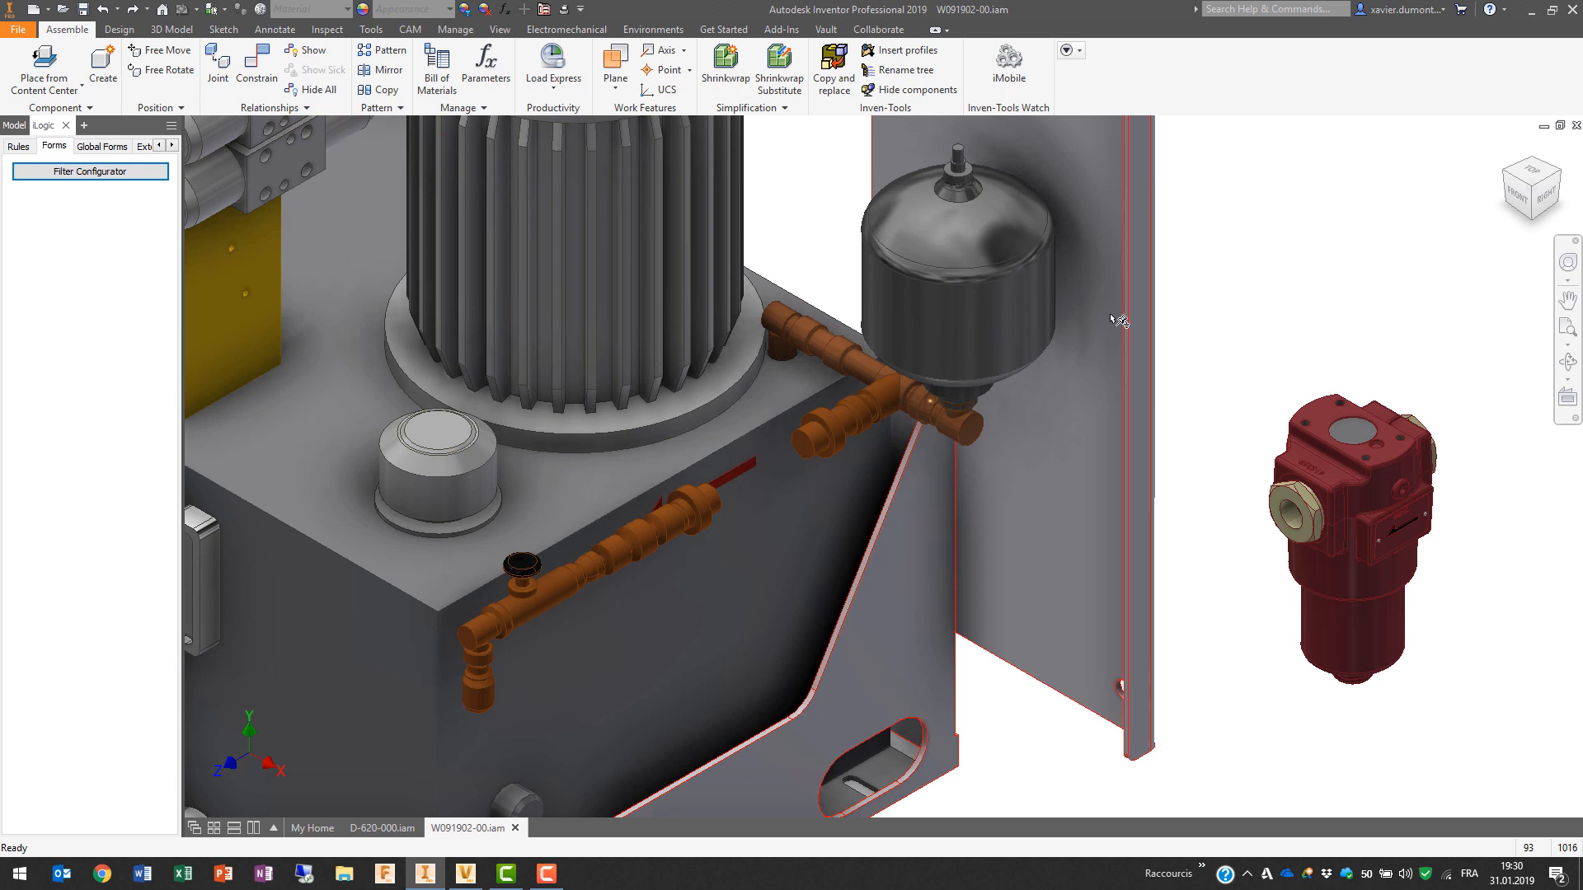
Step: Open the red HYDAC-DFN_40 filter component from the assembly in its own part window
{"action": "middle_click_drag", "start_coordinate": [1262, 316], "coordinate": [856, 299]}
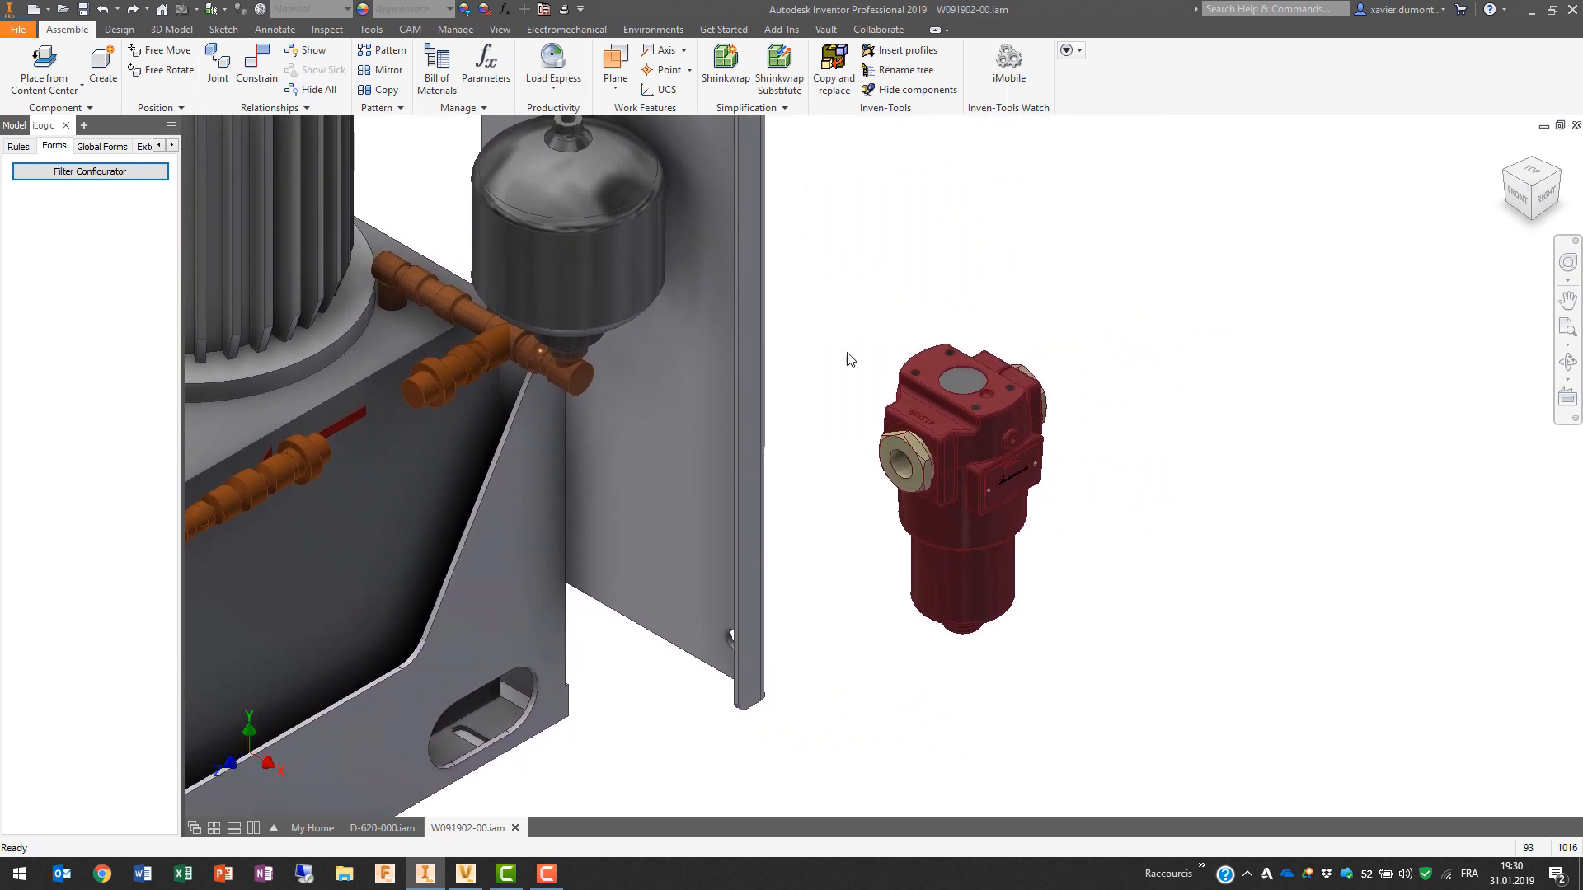
{"action": "right_click", "coordinate": [959, 428]}
{"action": "left_click", "coordinate": [941, 255]}
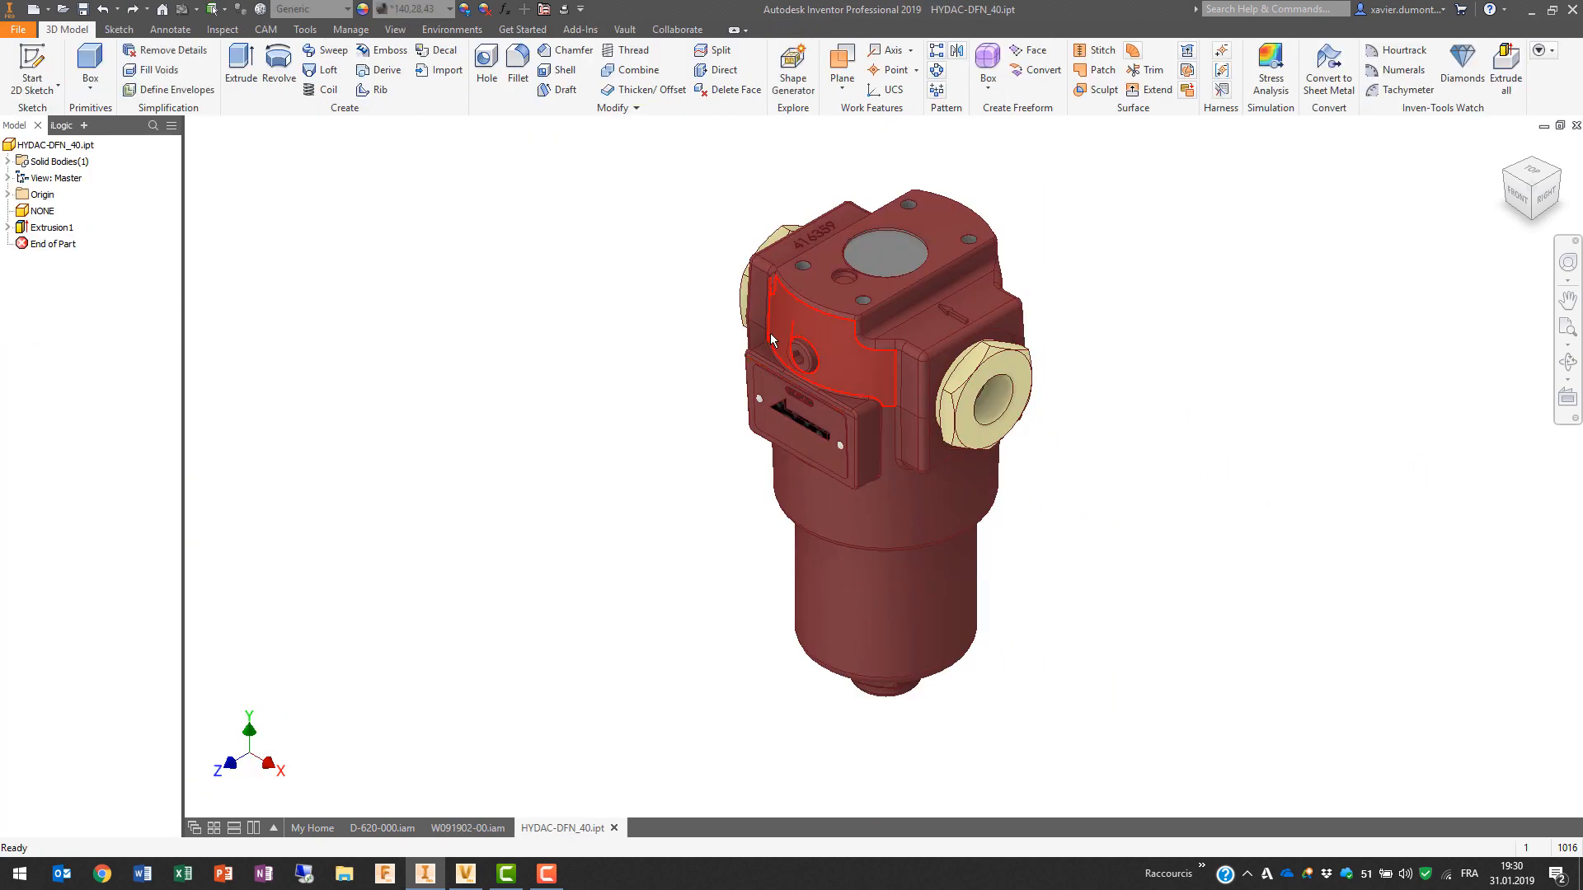
Step: Check the entity name assigned to the round inner face of the filter's inlet port and close the dialog keeping it
{"action": "middle_click_drag", "start_coordinate": [772, 339], "coordinate": [811, 483], "text": "shift"}
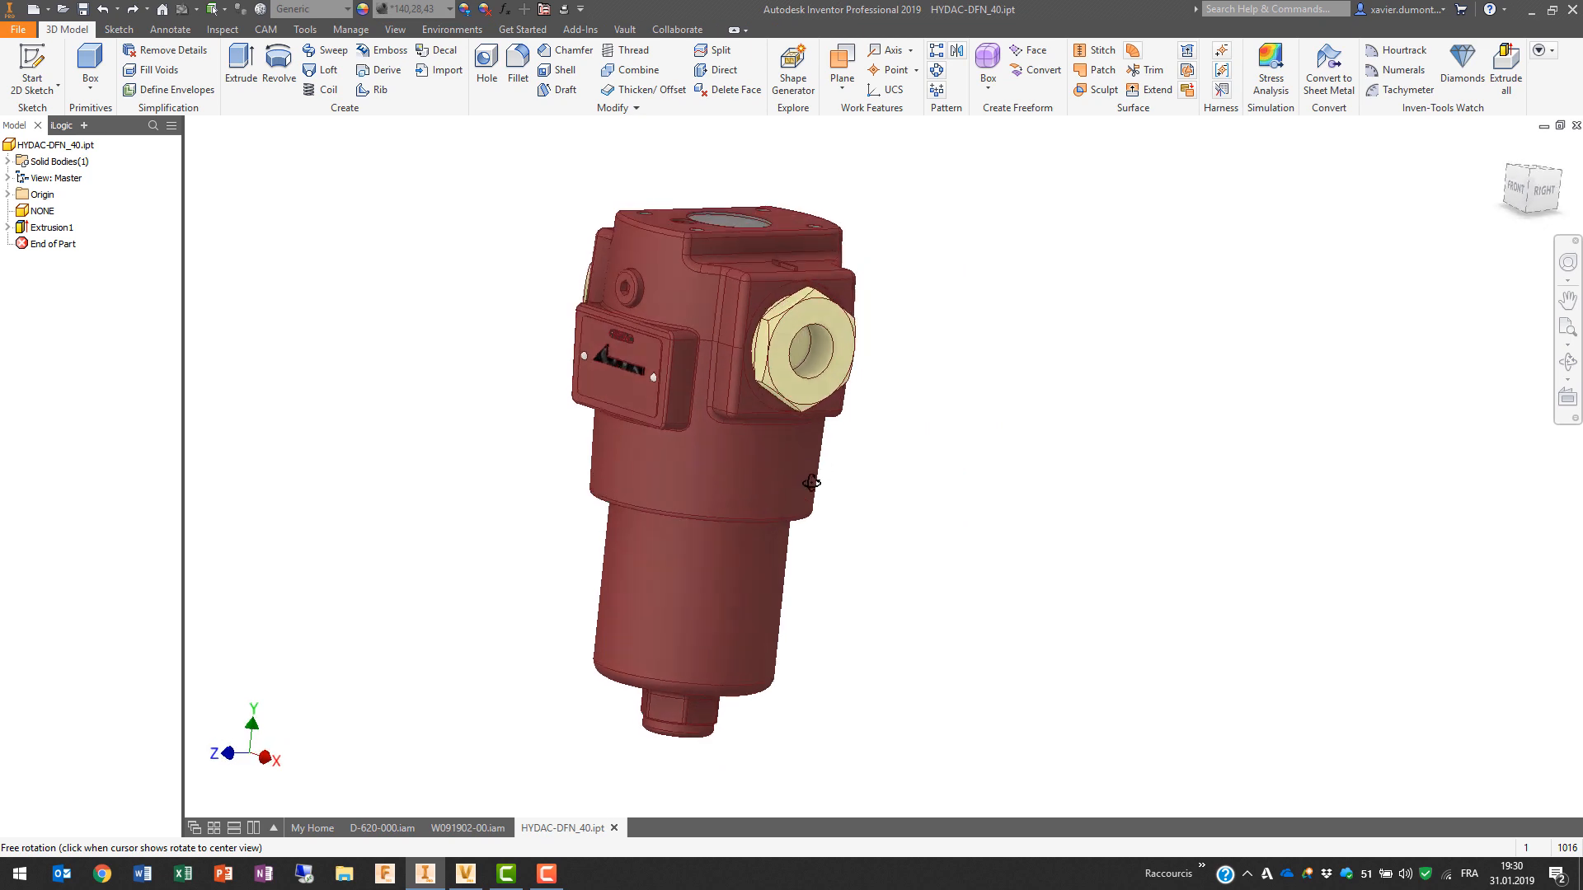
{"action": "scroll", "coordinate": [798, 338], "scroll_direction": "up", "scroll_amount": 3}
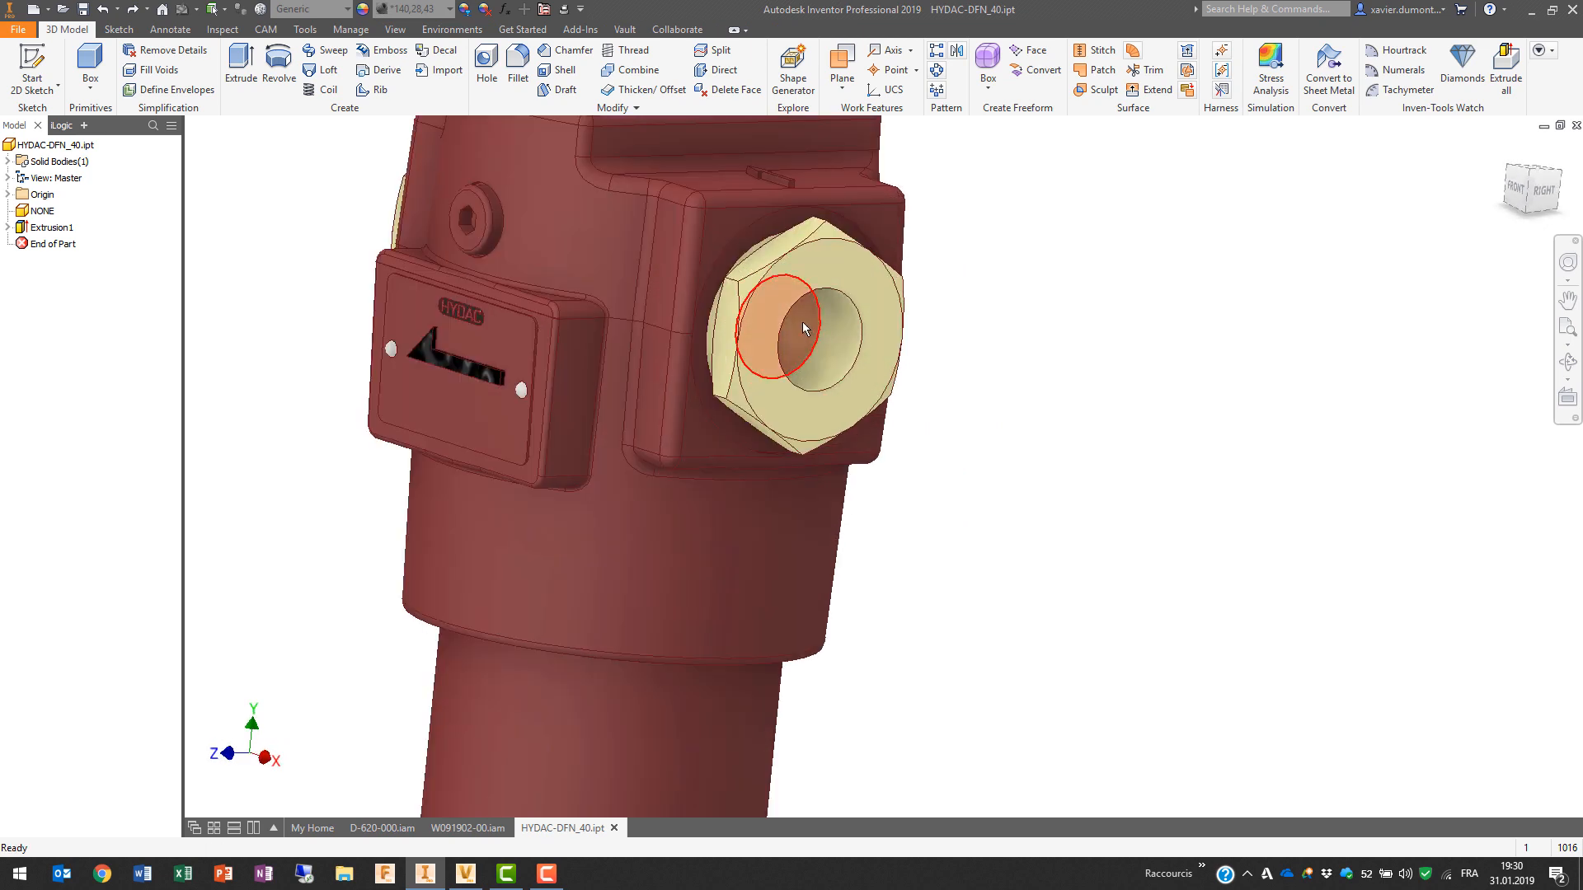
{"action": "right_click", "coordinate": [805, 328]}
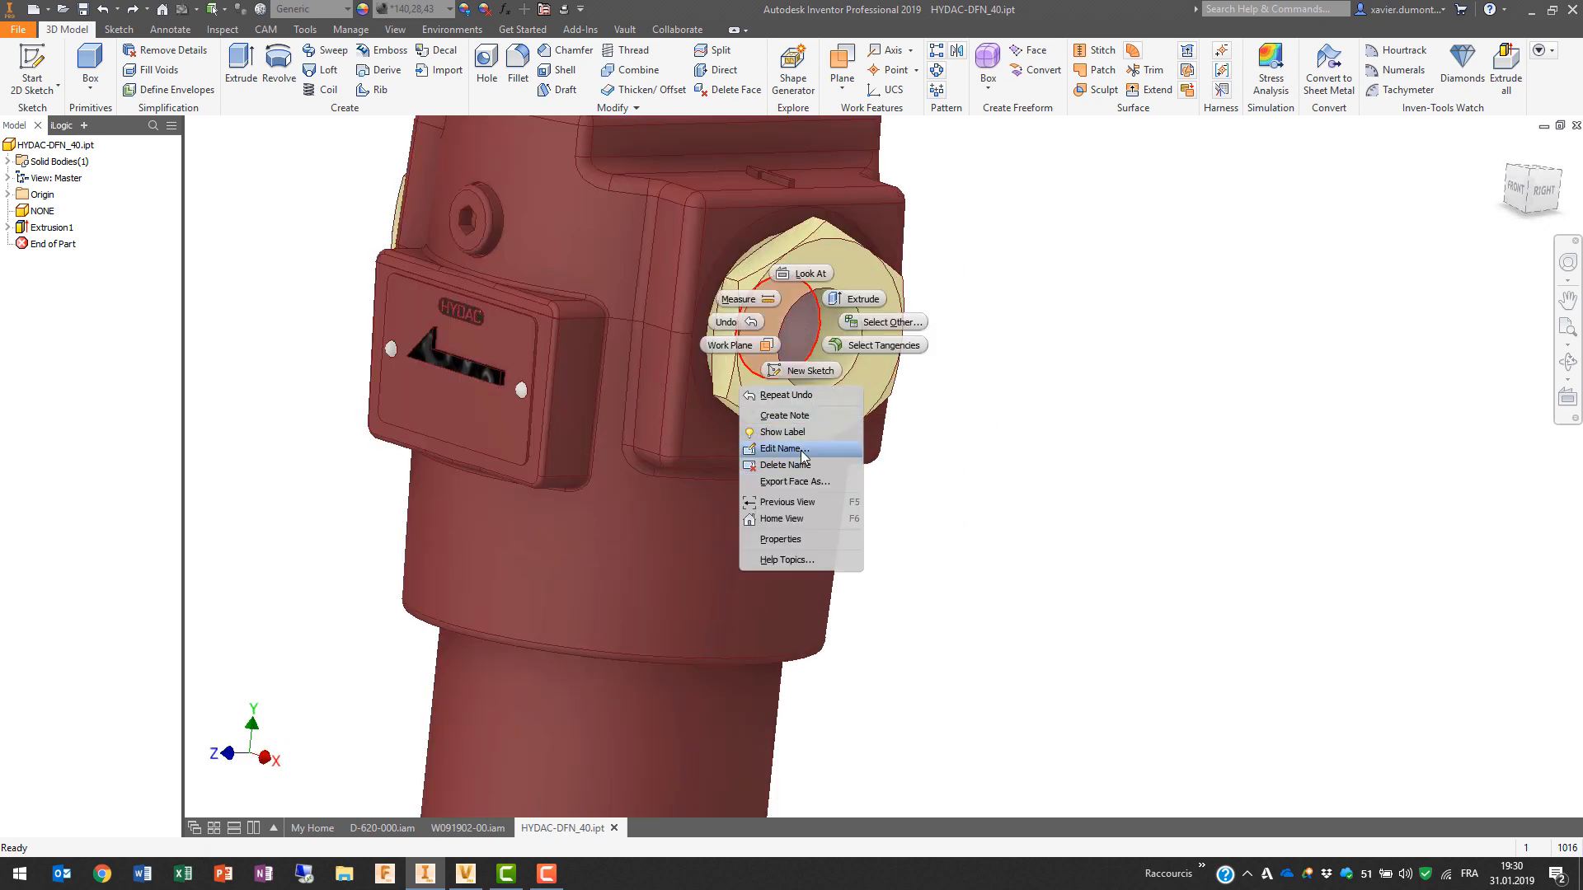
{"action": "left_click", "coordinate": [791, 449]}
{"action": "left_click", "coordinate": [612, 368]}
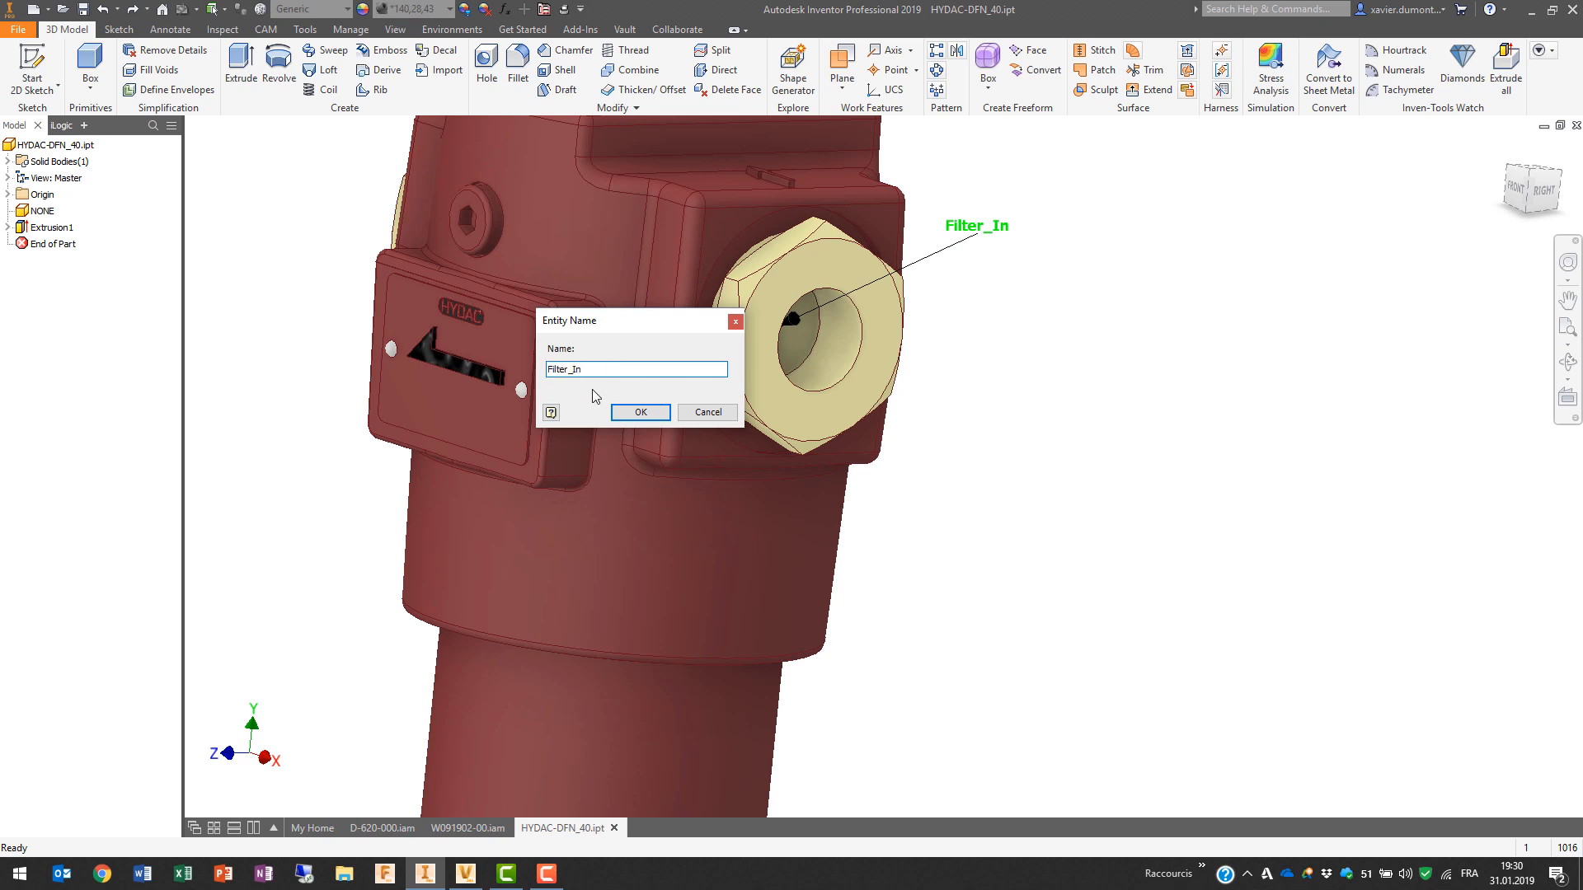
{"action": "left_click", "coordinate": [642, 412]}
Step: Assign the name Filter_Out to the round inner face of the port on the filter's opposite side
{"action": "scroll", "coordinate": [797, 431], "scroll_direction": "down", "scroll_amount": 3}
{"action": "middle_click_drag", "start_coordinate": [797, 431], "coordinate": [893, 523], "text": "shift"}
{"action": "right_click", "coordinate": [1011, 478]}
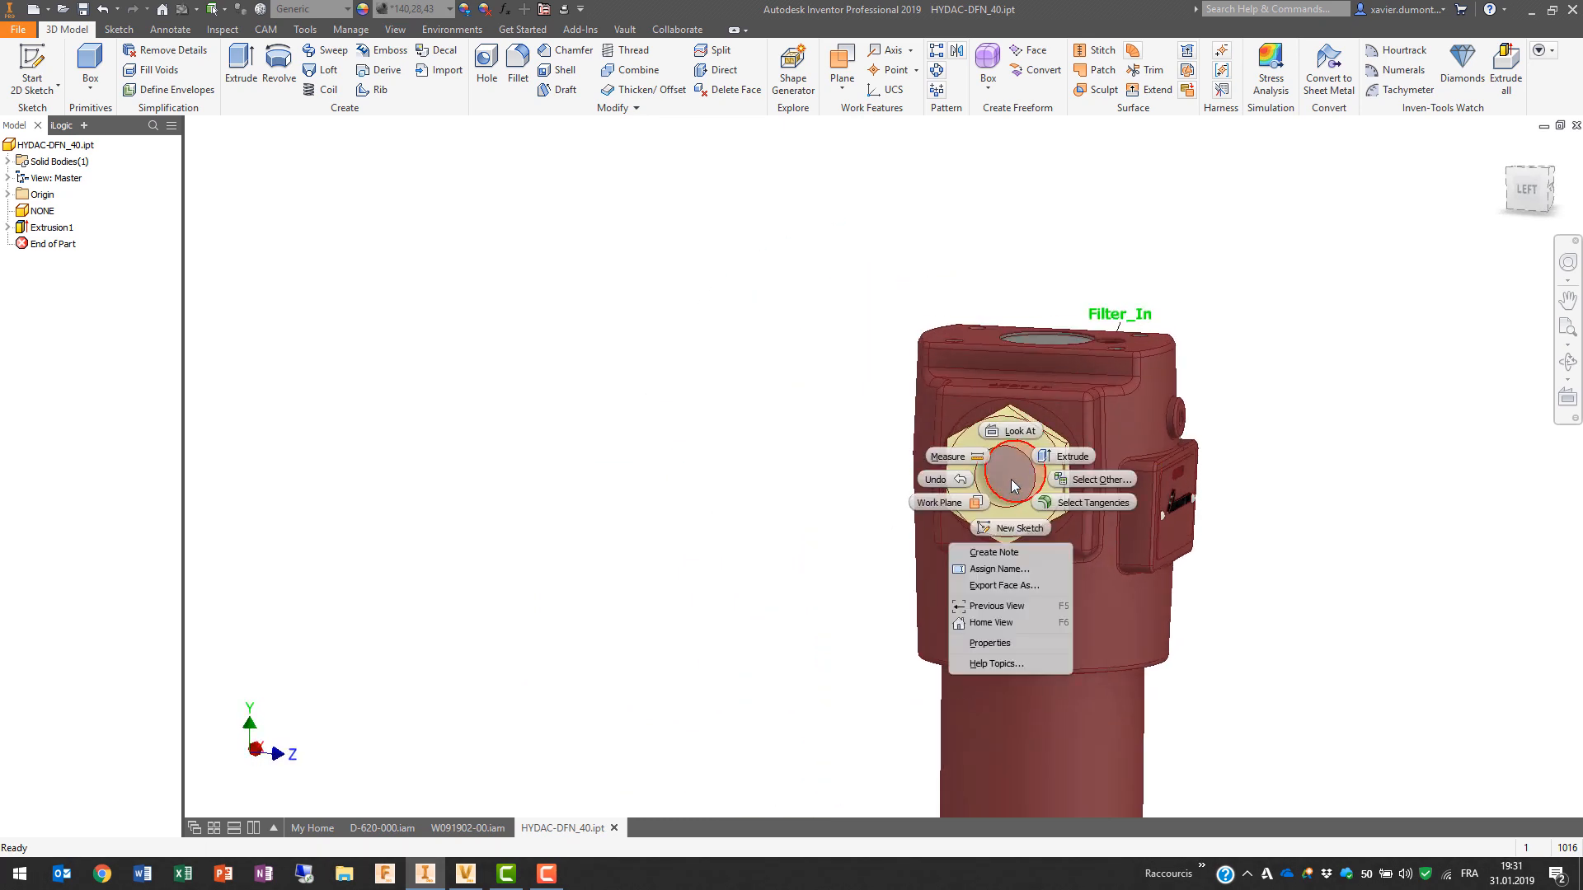
{"action": "left_click", "coordinate": [1007, 569]}
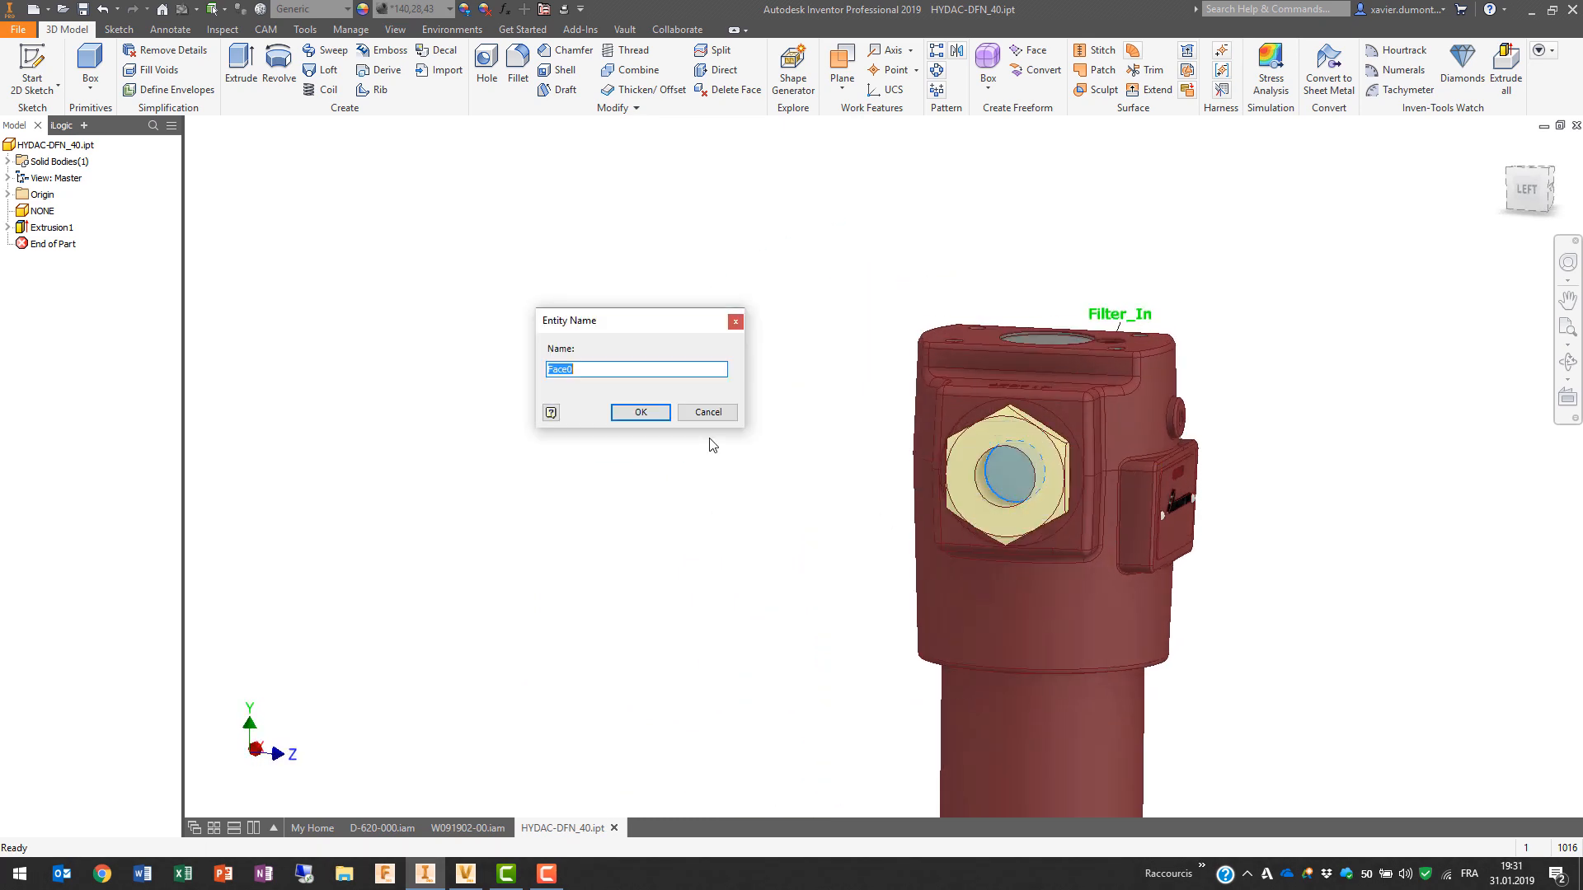
{"action": "type", "text": "Filter_Out"}
{"action": "left_click", "coordinate": [644, 412]}
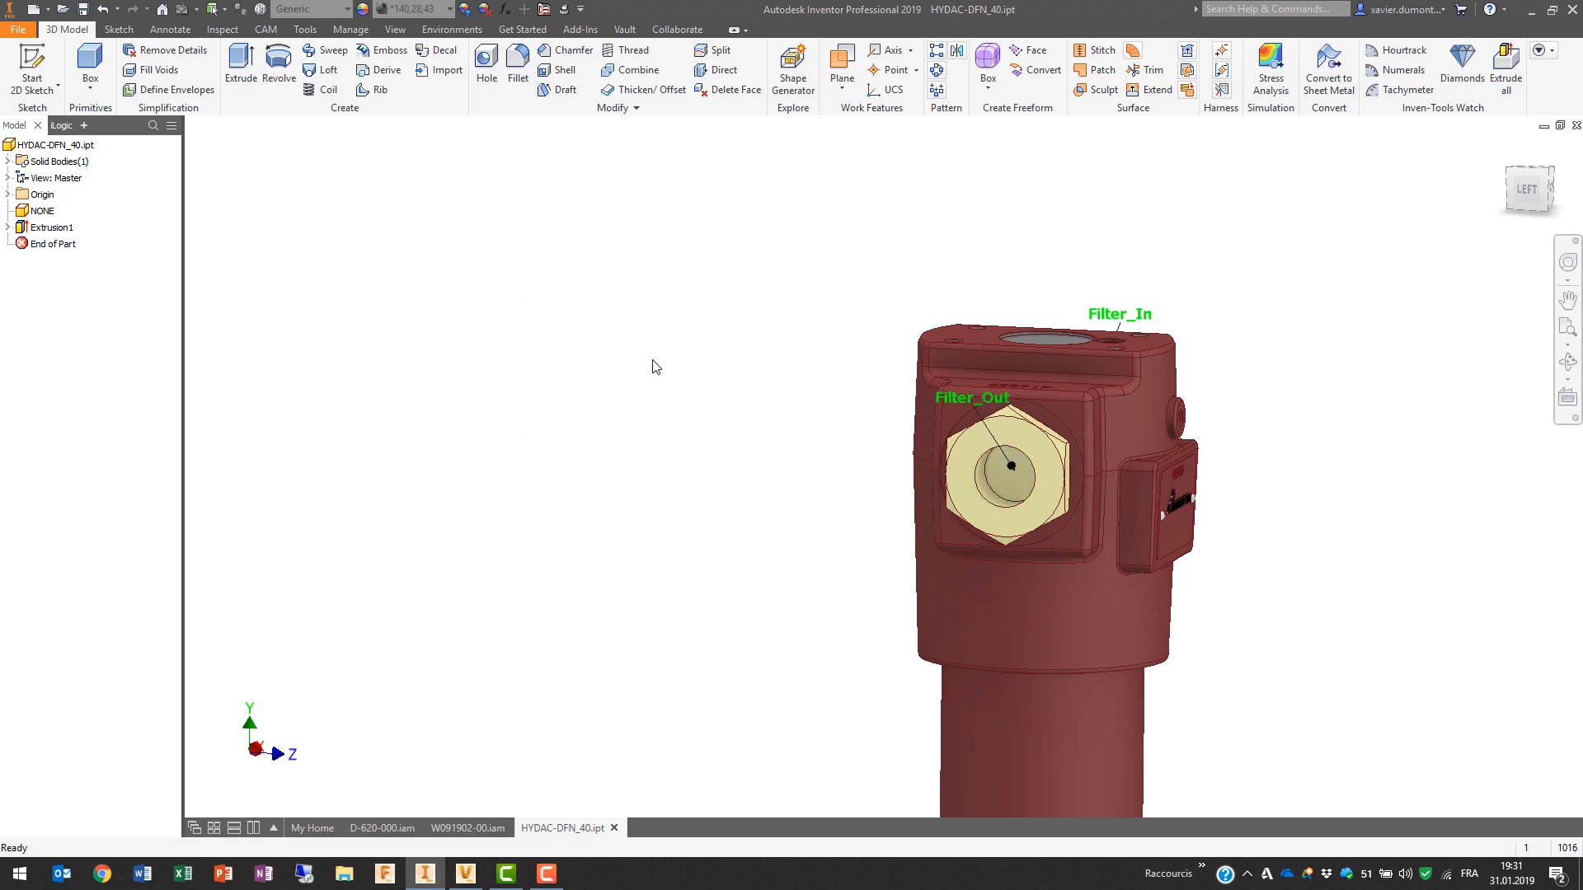
{"action": "middle_click_drag", "start_coordinate": [650, 361], "coordinate": [436, 246]}
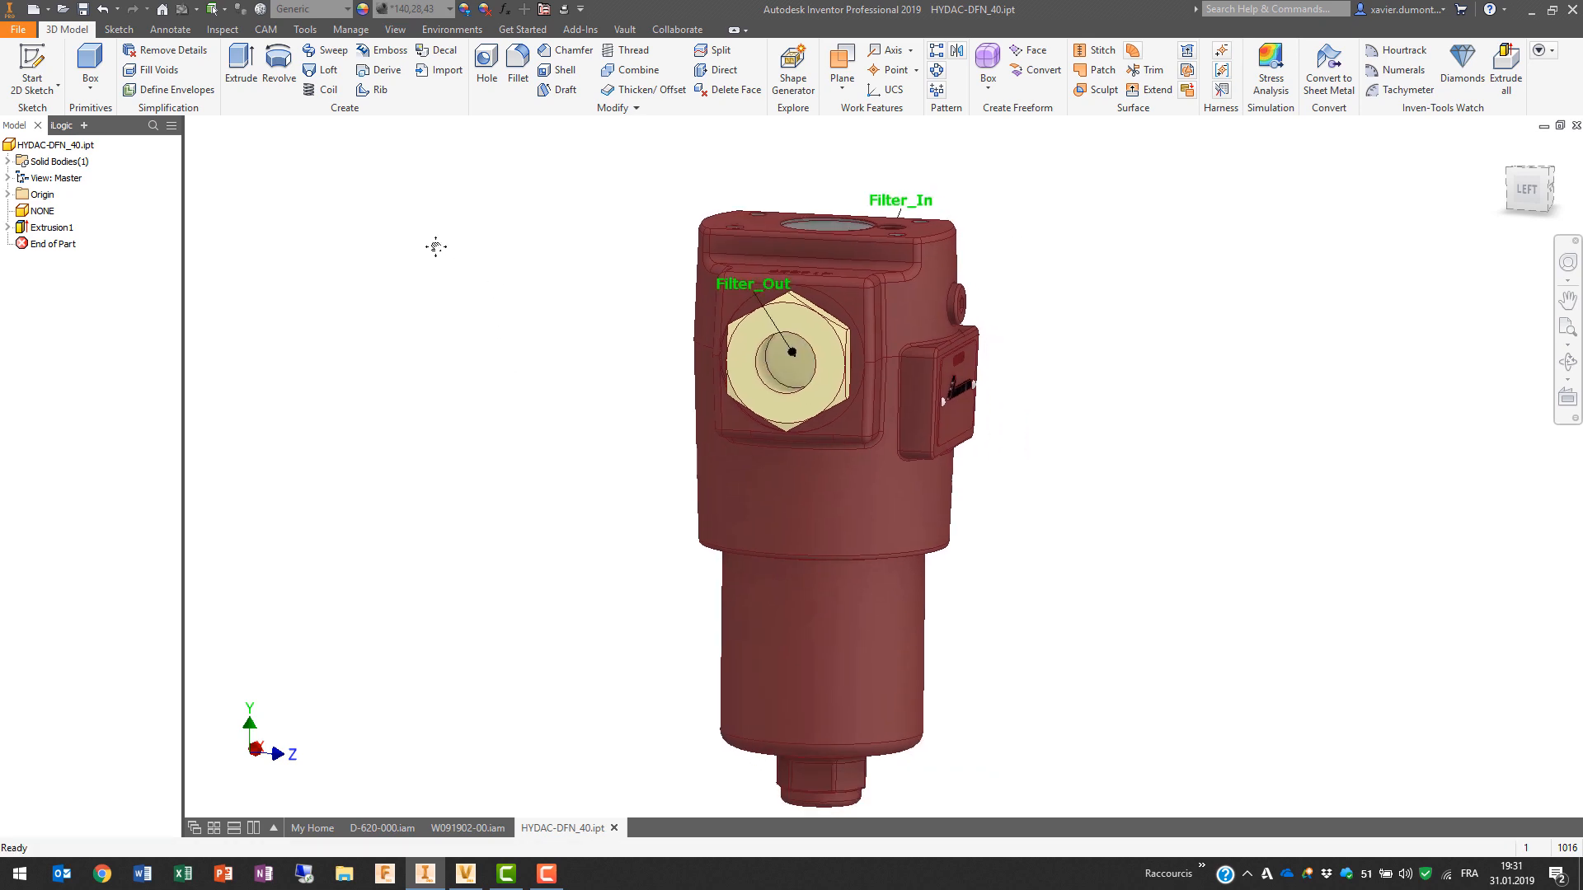
Step: Save and close the HYDAC-DFN_40 part, and remove the red filter from the W091902-00 assembly
{"action": "key", "text": "ctrl+s"}
{"action": "left_click", "coordinate": [615, 828]}
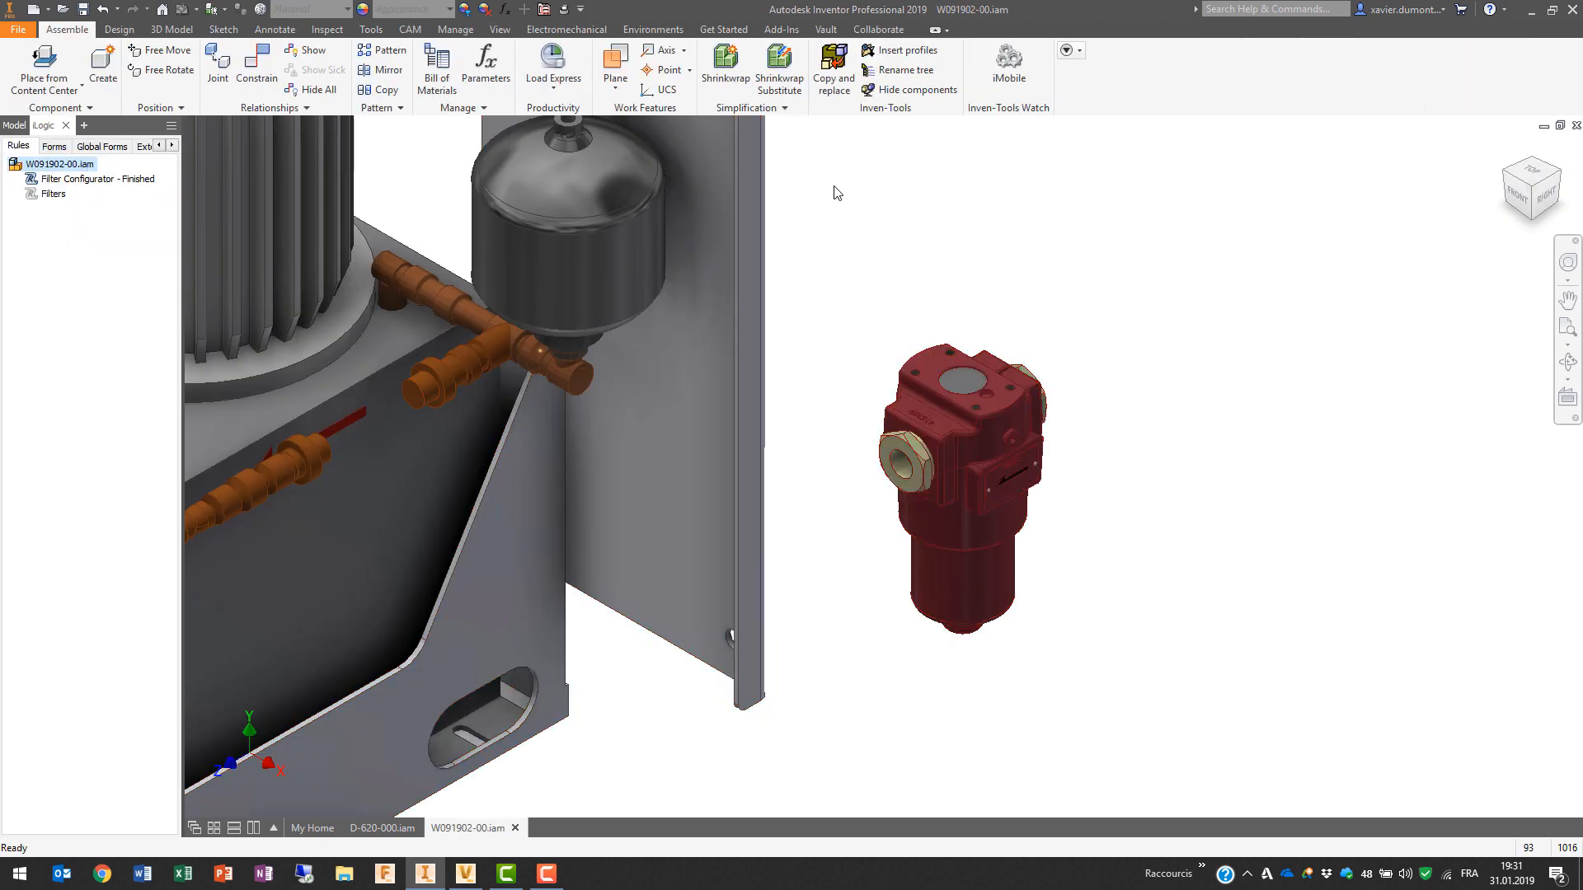
{"action": "middle_click_drag", "start_coordinate": [837, 190], "coordinate": [1155, 187]}
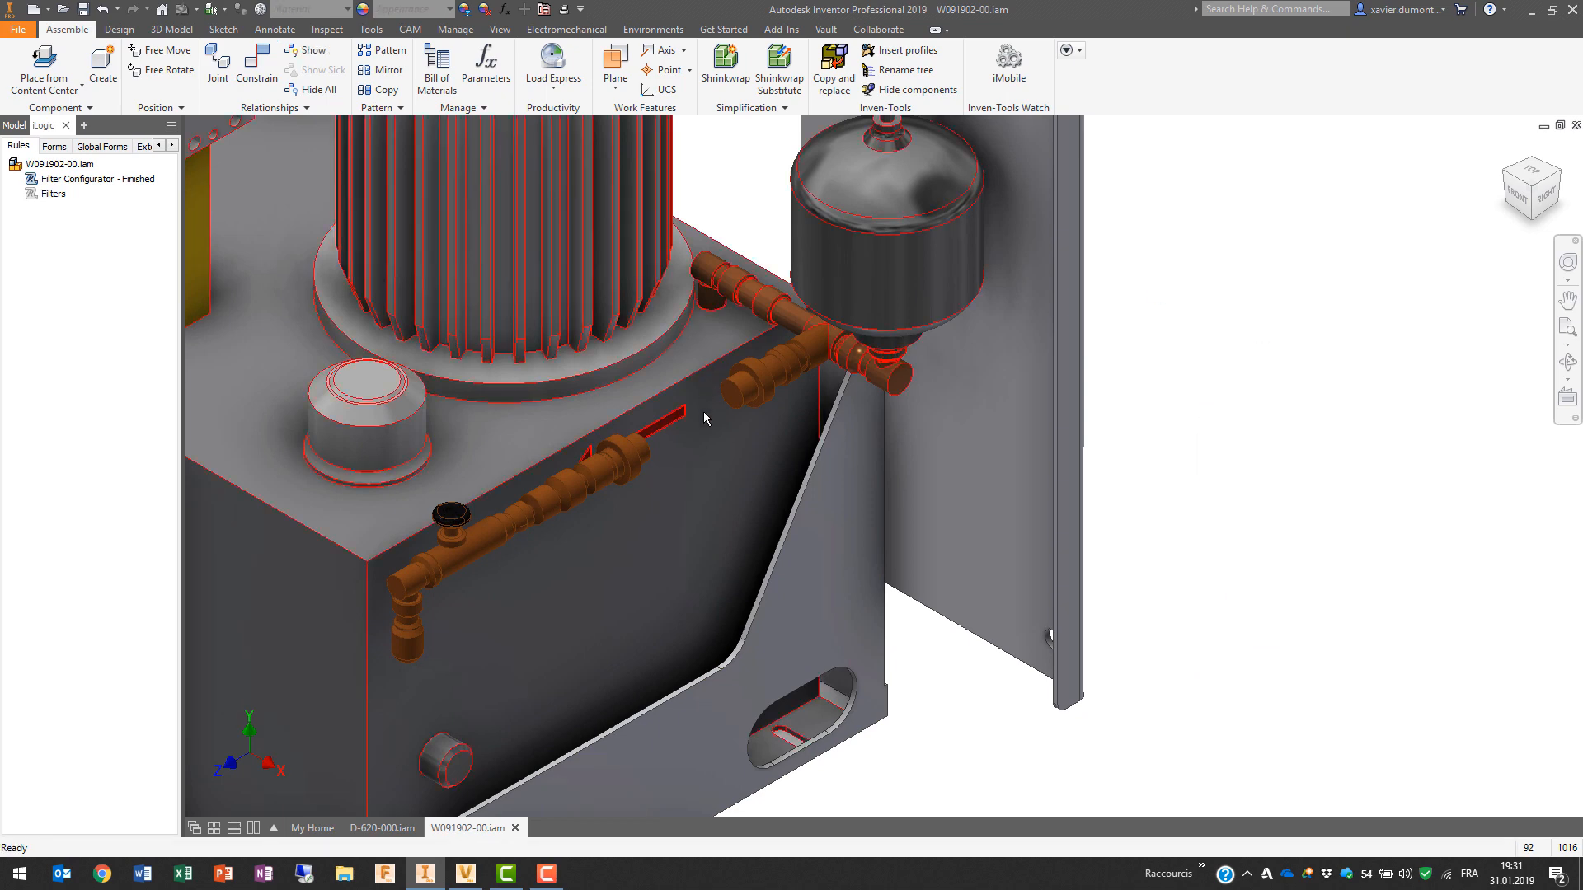
Step: Start editing the copper pipe with the black hand valve, W0000133-03-O, in place within the assembly
{"action": "scroll", "coordinate": [724, 361], "scroll_direction": "down", "scroll_amount": 5}
{"action": "scroll", "coordinate": [722, 363], "scroll_direction": "up", "scroll_amount": 3}
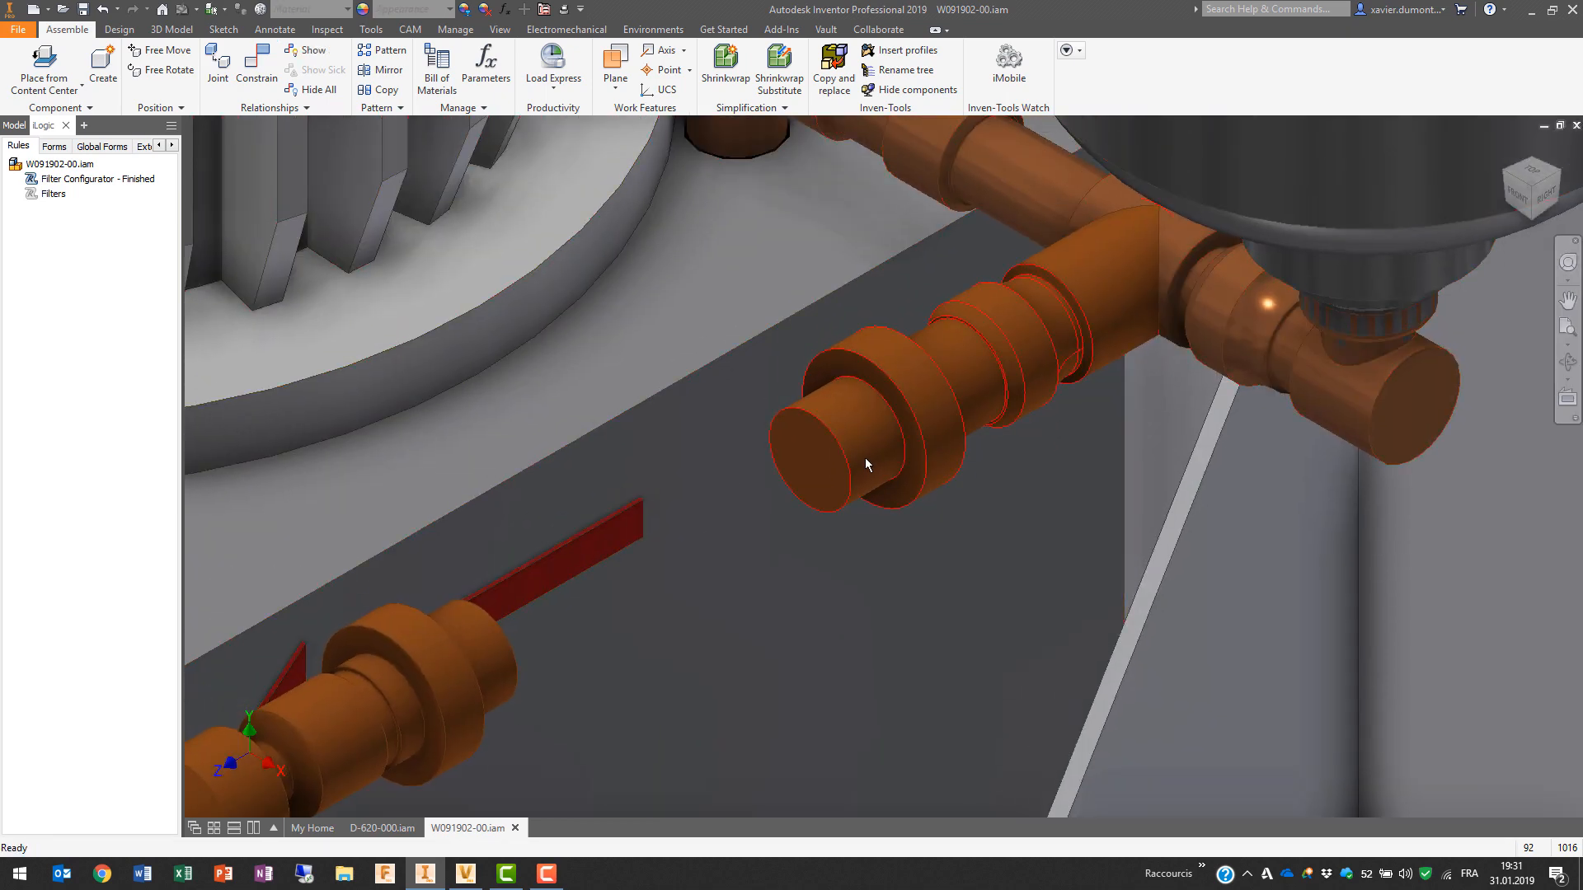
{"action": "scroll", "coordinate": [431, 646], "scroll_direction": "down", "scroll_amount": 3}
{"action": "scroll", "coordinate": [421, 655], "scroll_direction": "up", "scroll_amount": 3}
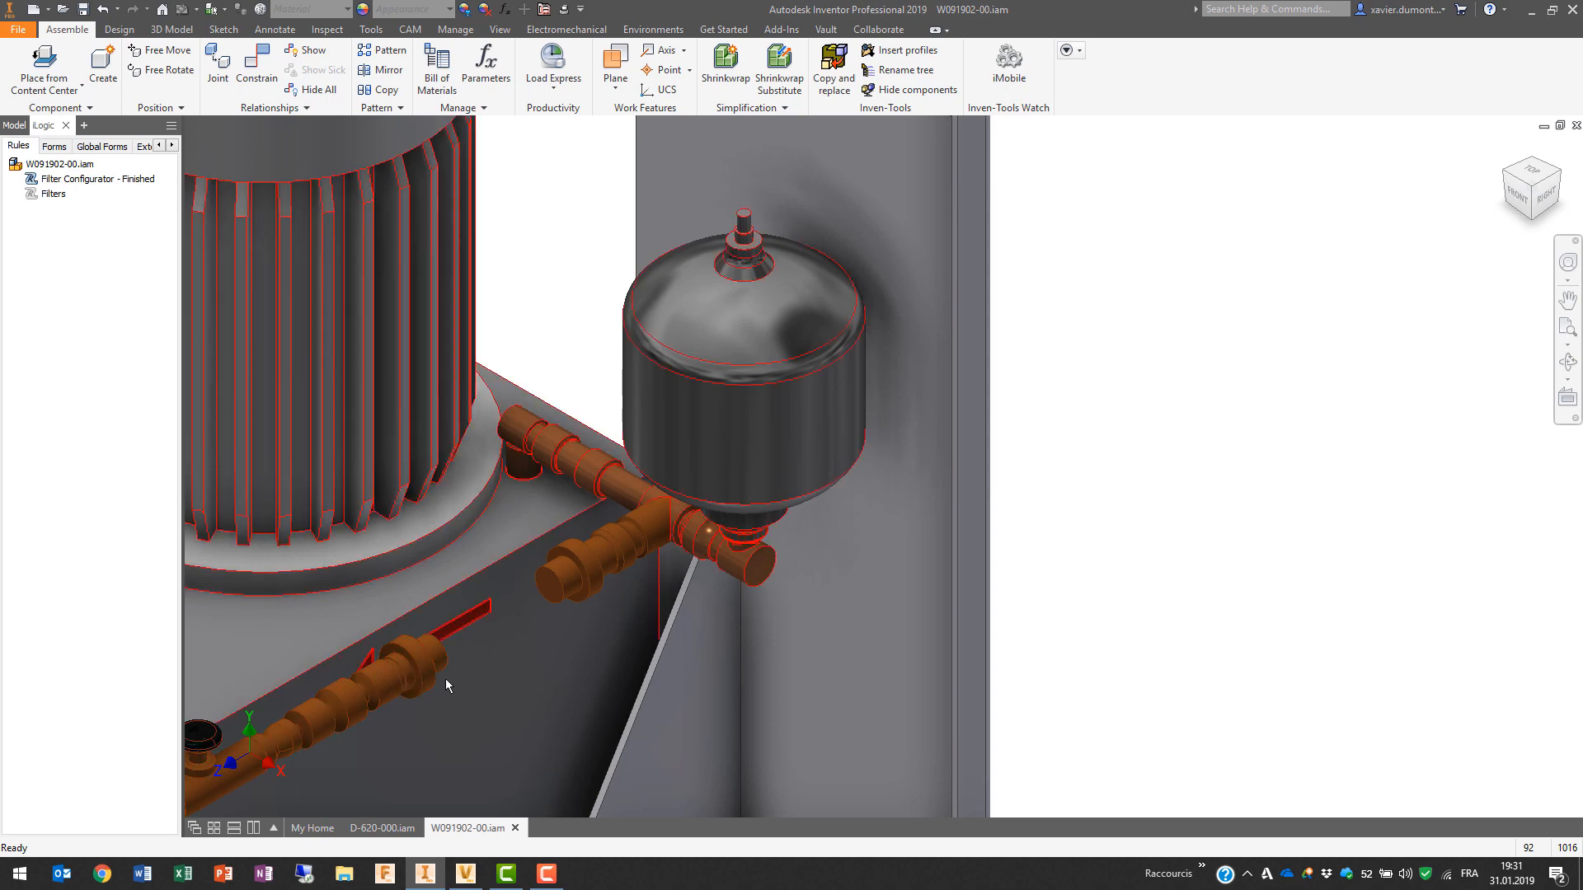
{"action": "double_click", "coordinate": [437, 669]}
{"action": "key", "text": "F4"}
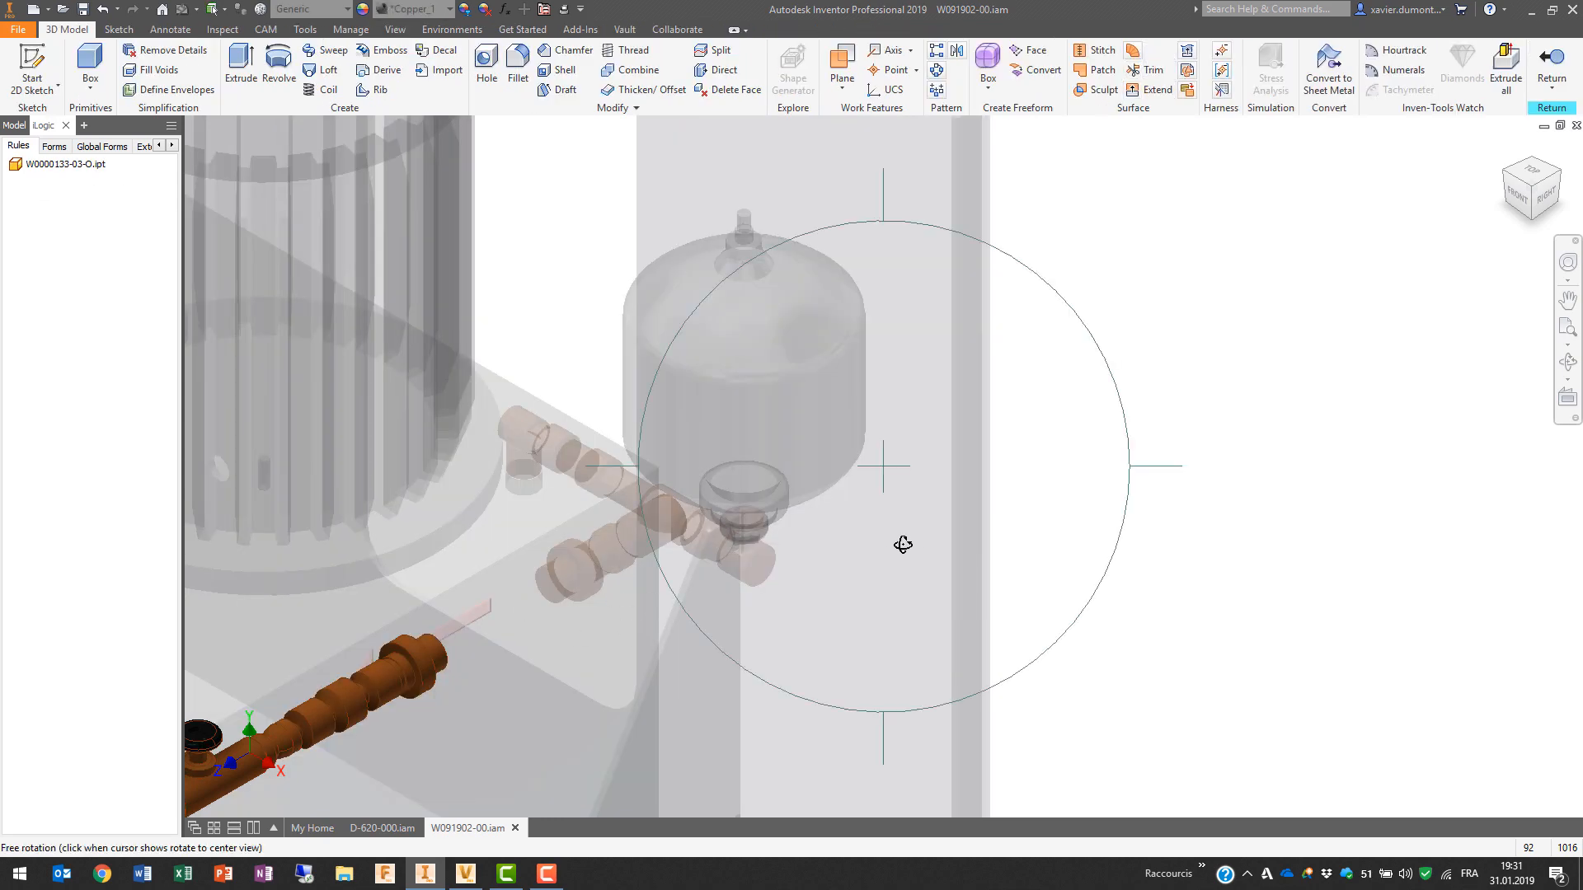
{"action": "left_click_drag", "start_coordinate": [905, 544], "coordinate": [505, 531]}
{"action": "middle_click_drag", "start_coordinate": [505, 531], "coordinate": [1046, 485]}
{"action": "scroll", "coordinate": [419, 467], "scroll_direction": "down", "scroll_amount": 3}
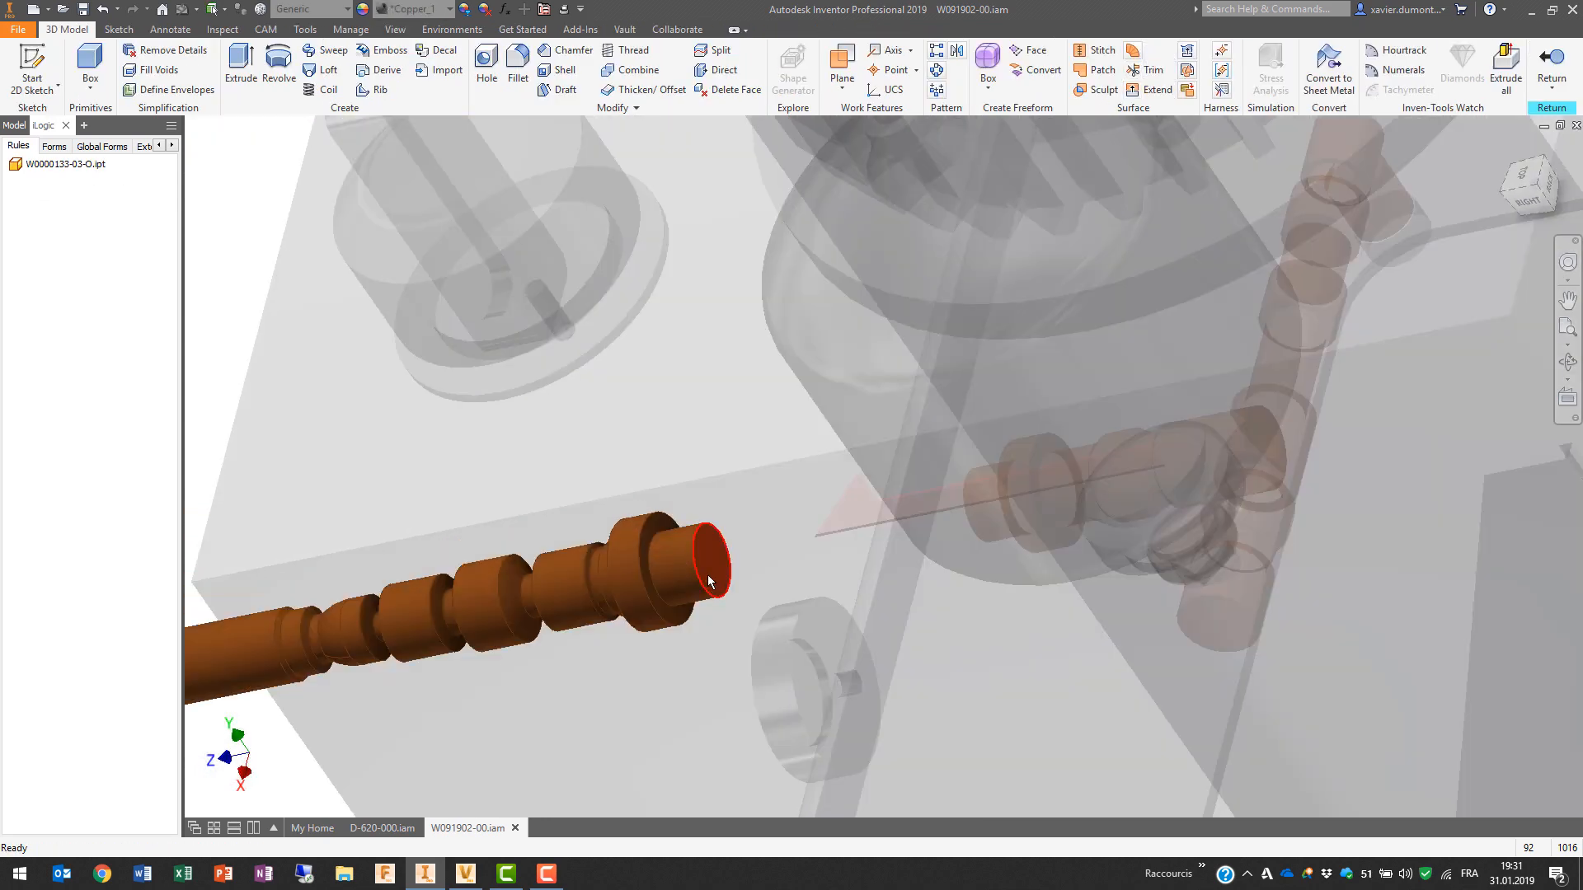
Step: Assign the name OUT to the round end face of the valve-side pipe and return to the assembly
{"action": "right_click", "coordinate": [719, 564]}
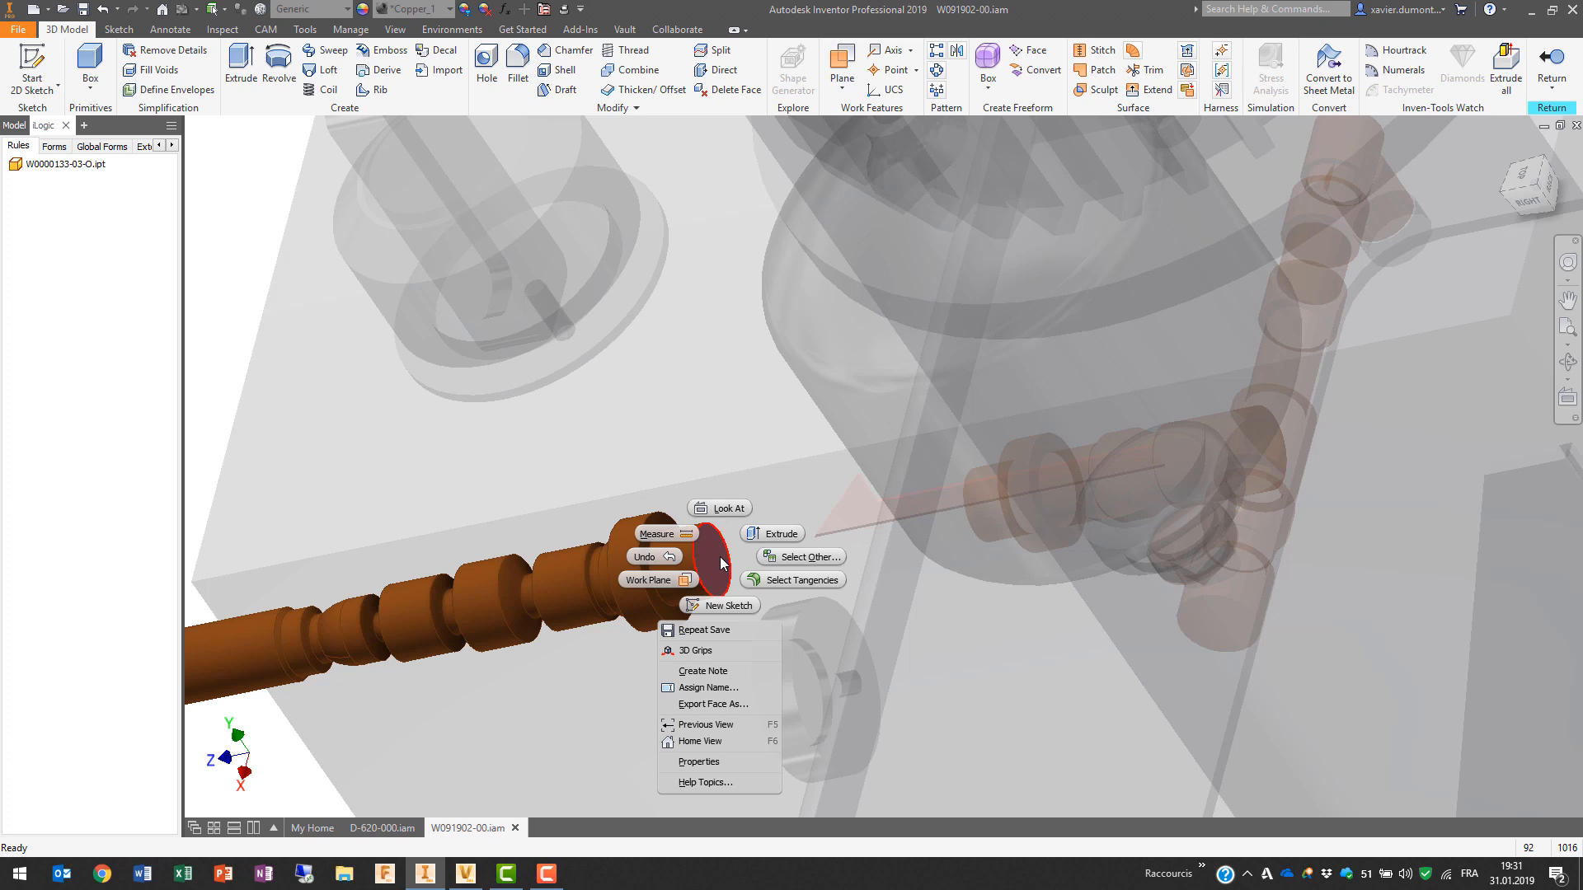
{"action": "left_click", "coordinate": [707, 688]}
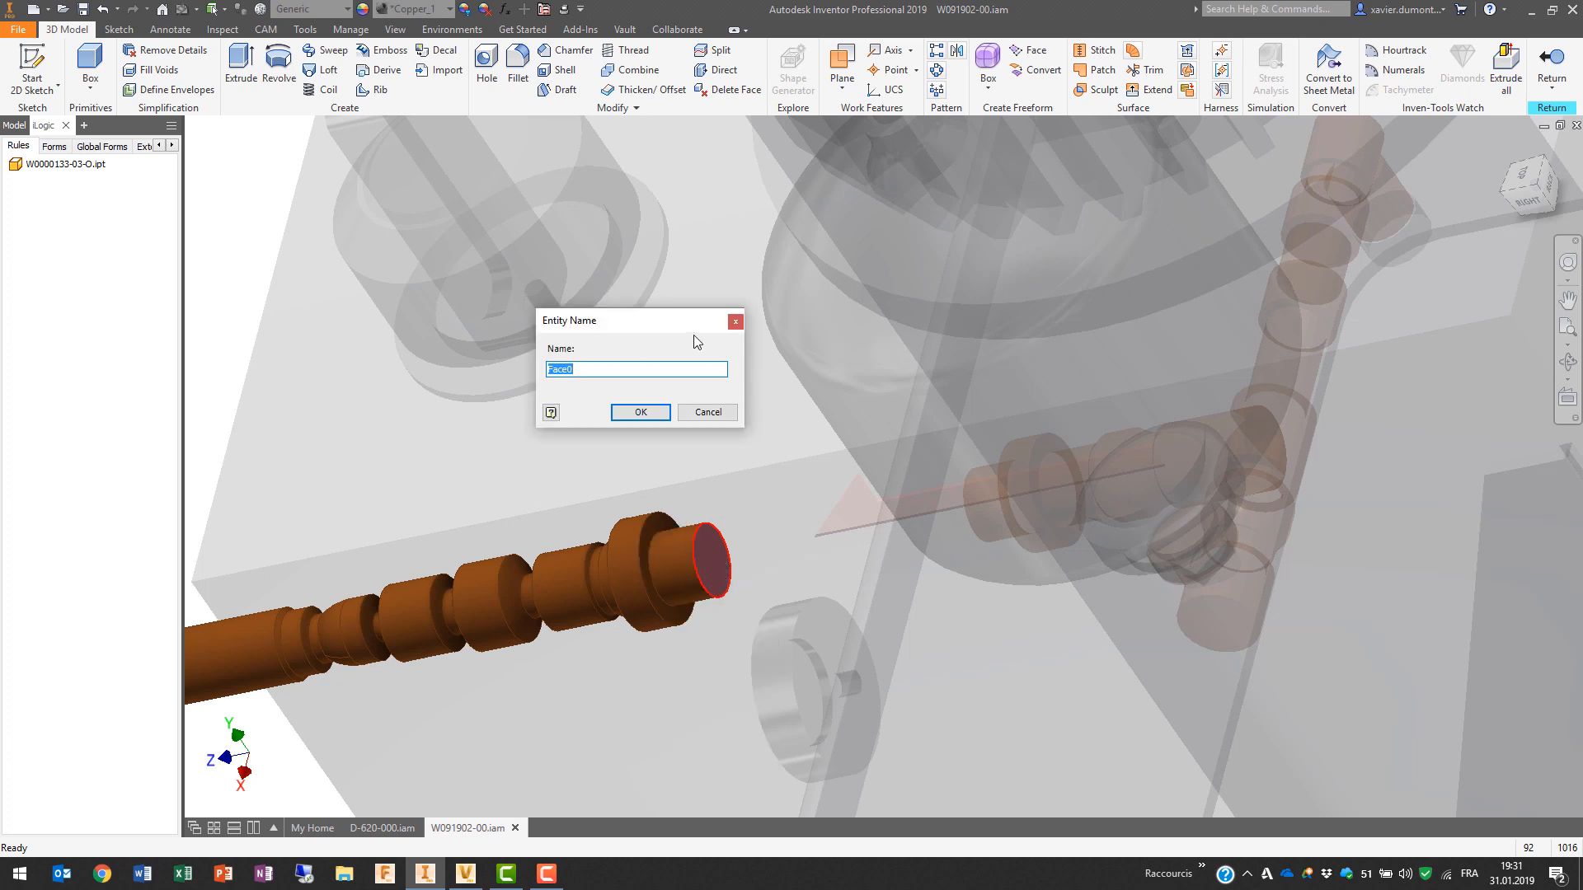
{"action": "type", "text": "OUT"}
{"action": "left_click", "coordinate": [643, 413]}
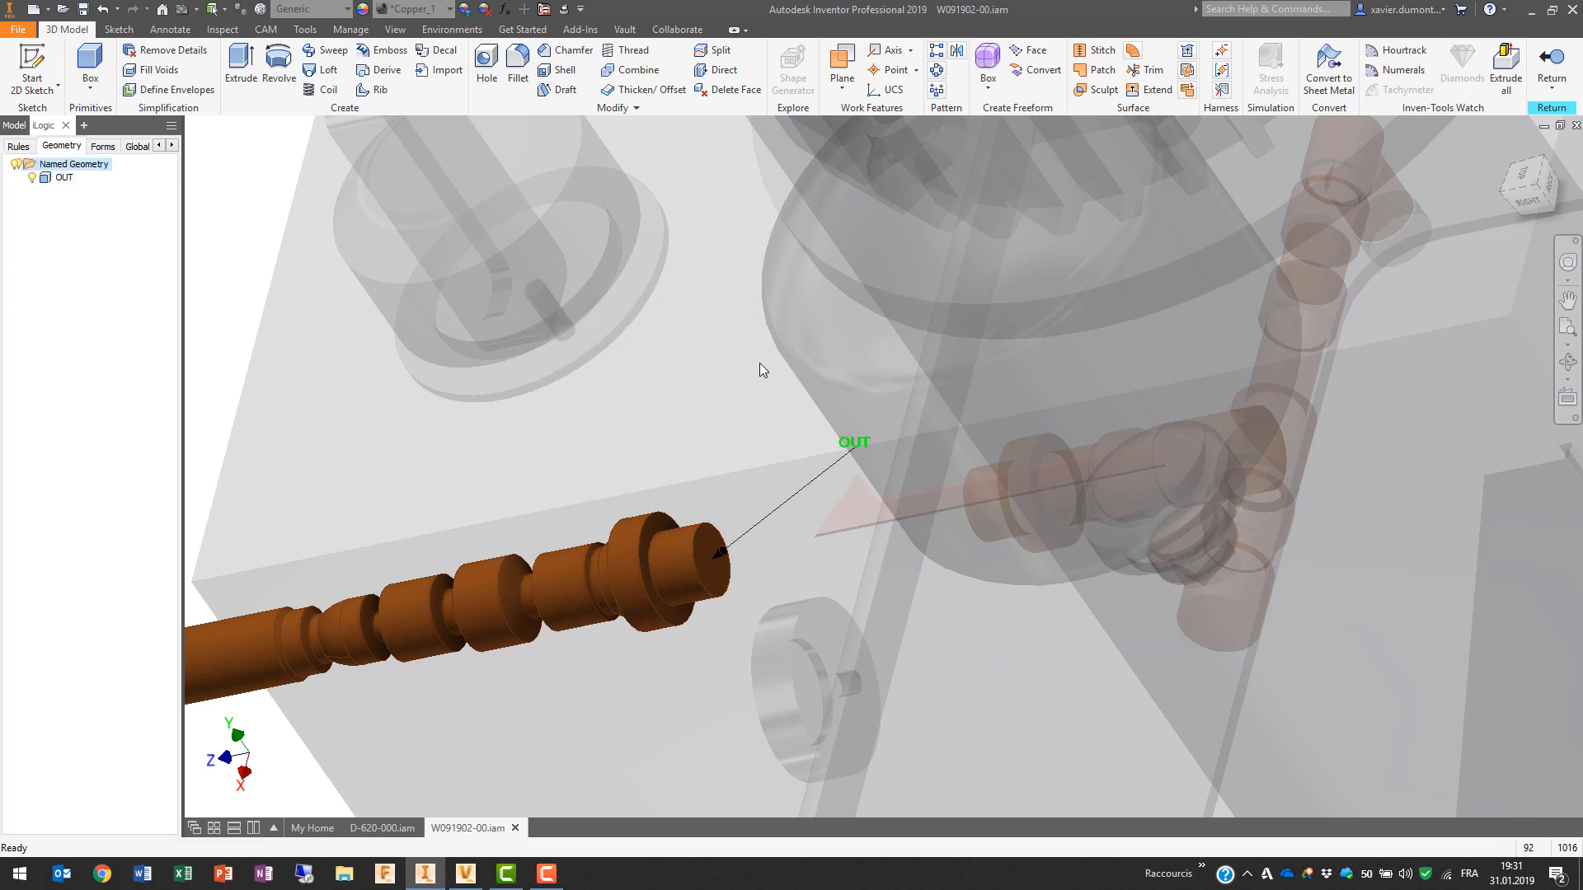
{"action": "left_click", "coordinate": [1551, 66]}
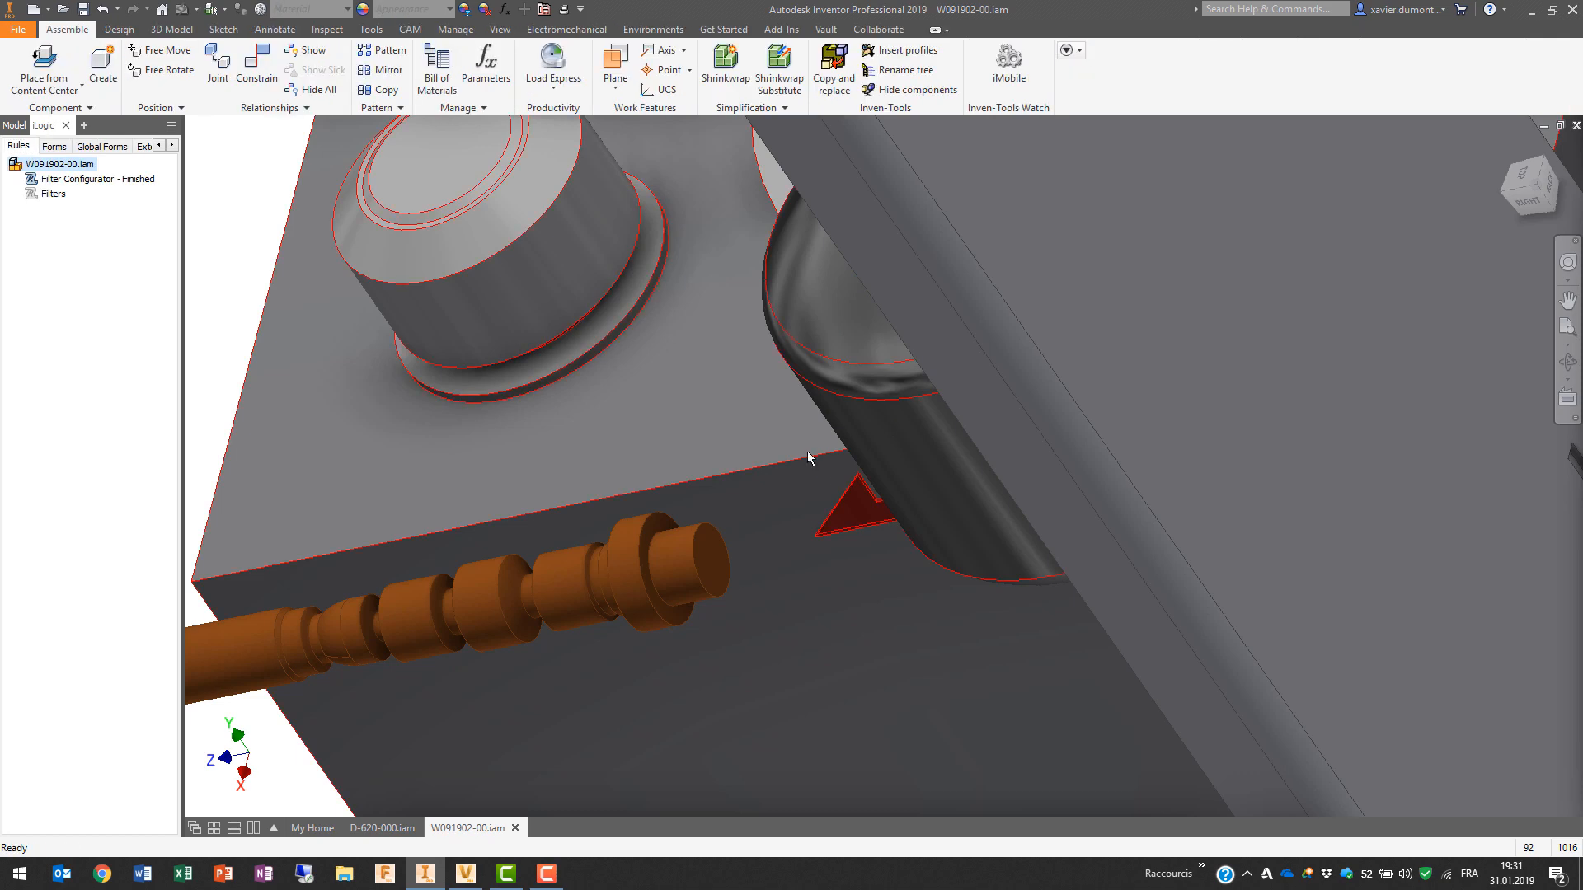
Step: Edit the opposite pipe, W0000133-03-I, in place, name its round open end face IN, and return to the assembly
{"action": "scroll", "coordinate": [856, 527], "scroll_direction": "down", "scroll_amount": 3}
{"action": "middle_click_drag", "start_coordinate": [794, 525], "coordinate": [902, 473]}
{"action": "double_click", "coordinate": [855, 504]}
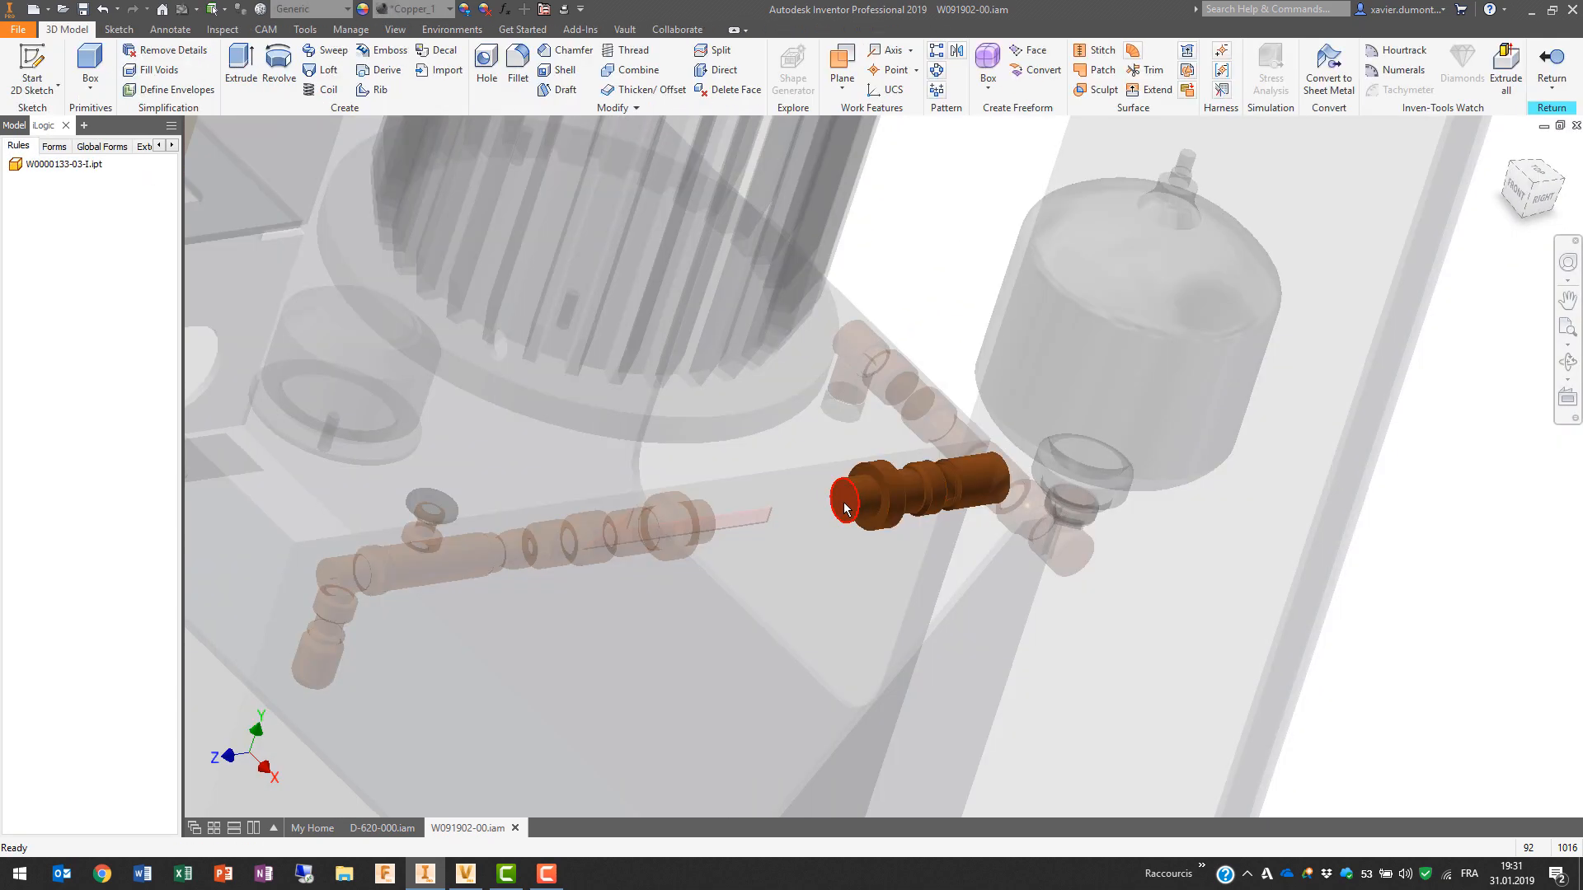
{"action": "right_click", "coordinate": [842, 502]}
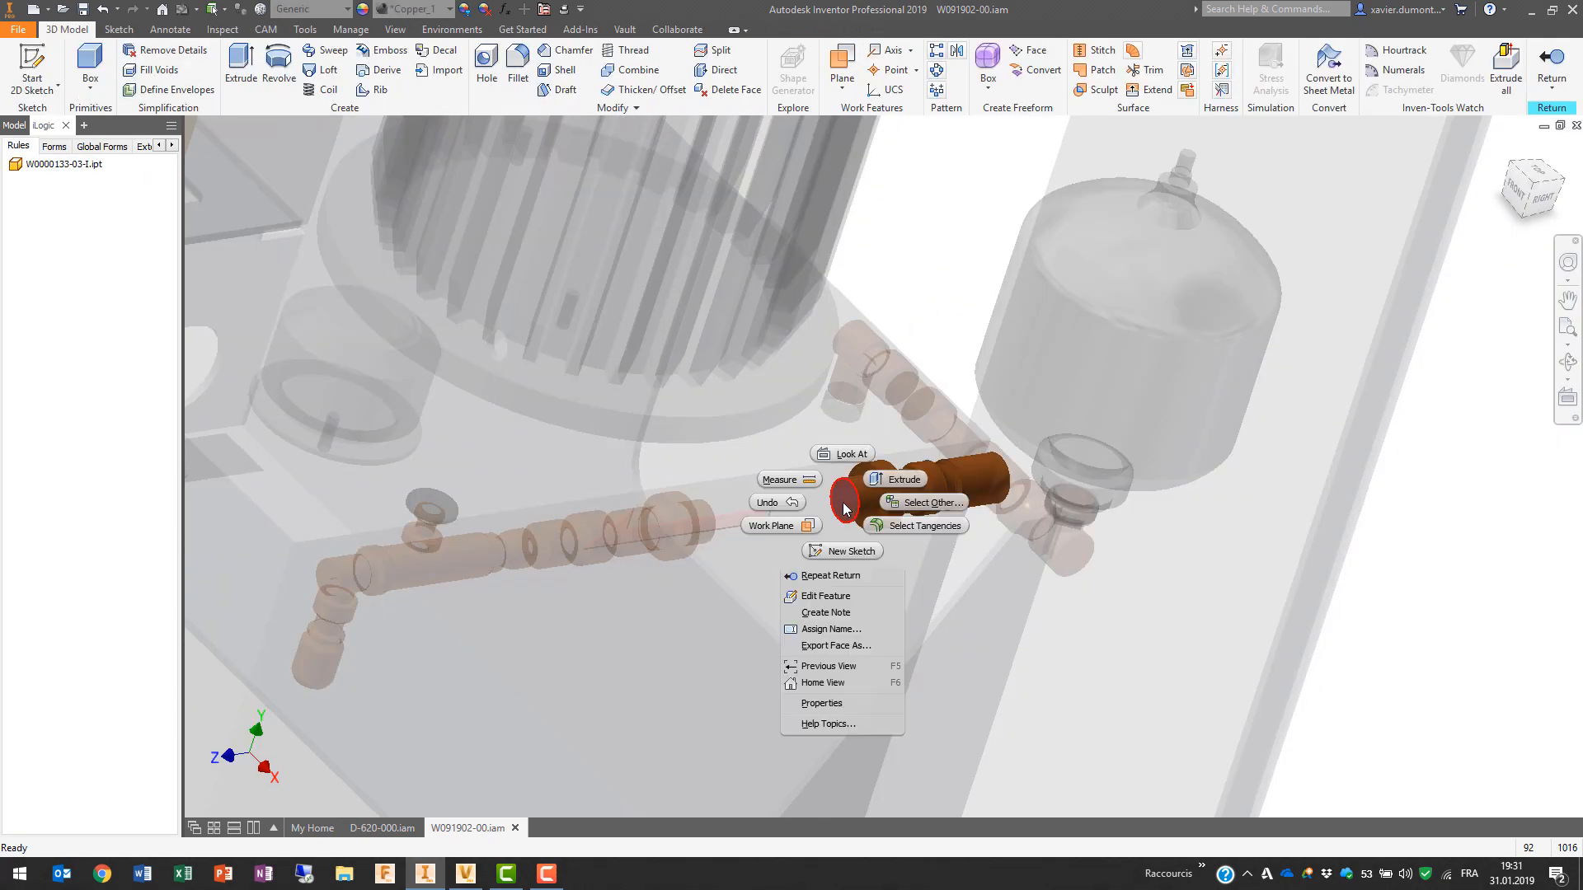
{"action": "left_click", "coordinate": [829, 630]}
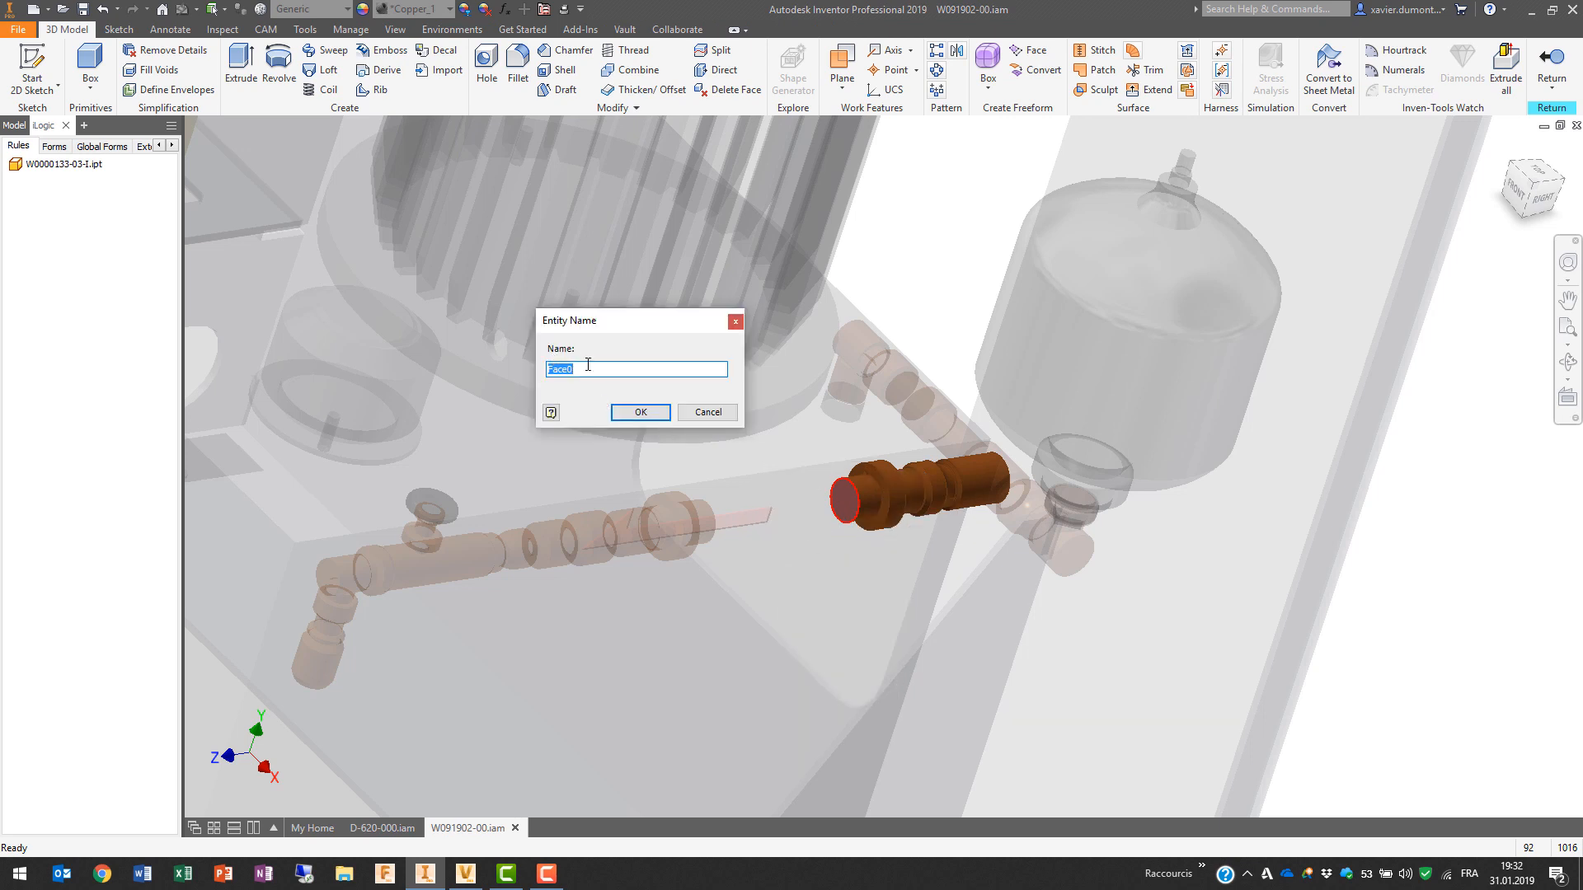
{"action": "type", "text": "IN"}
{"action": "left_click", "coordinate": [641, 414]}
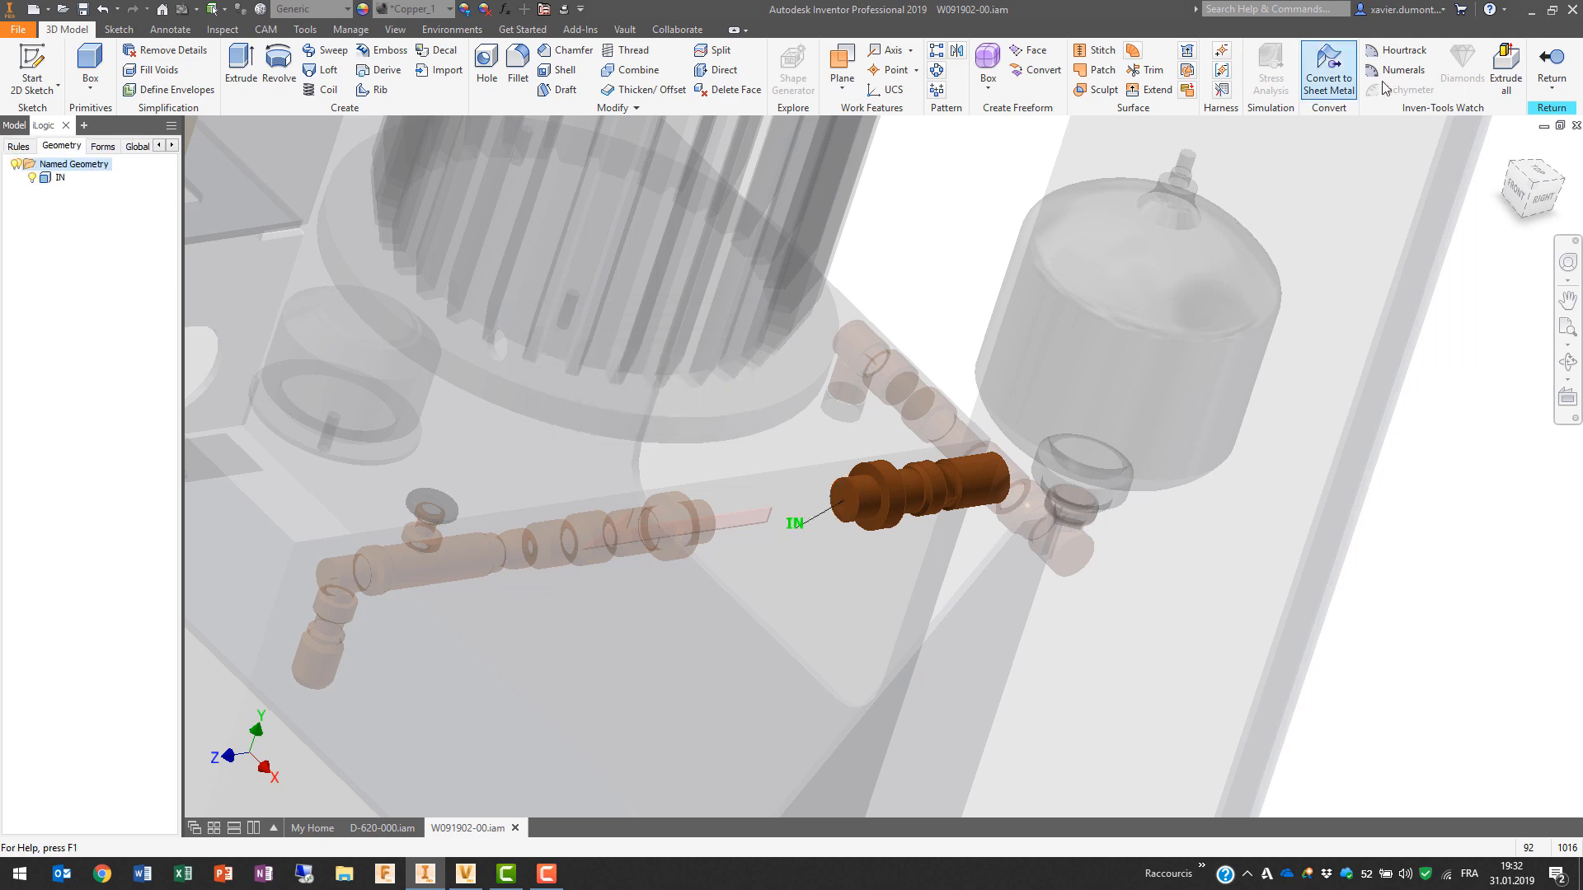
{"action": "left_click", "coordinate": [1552, 64]}
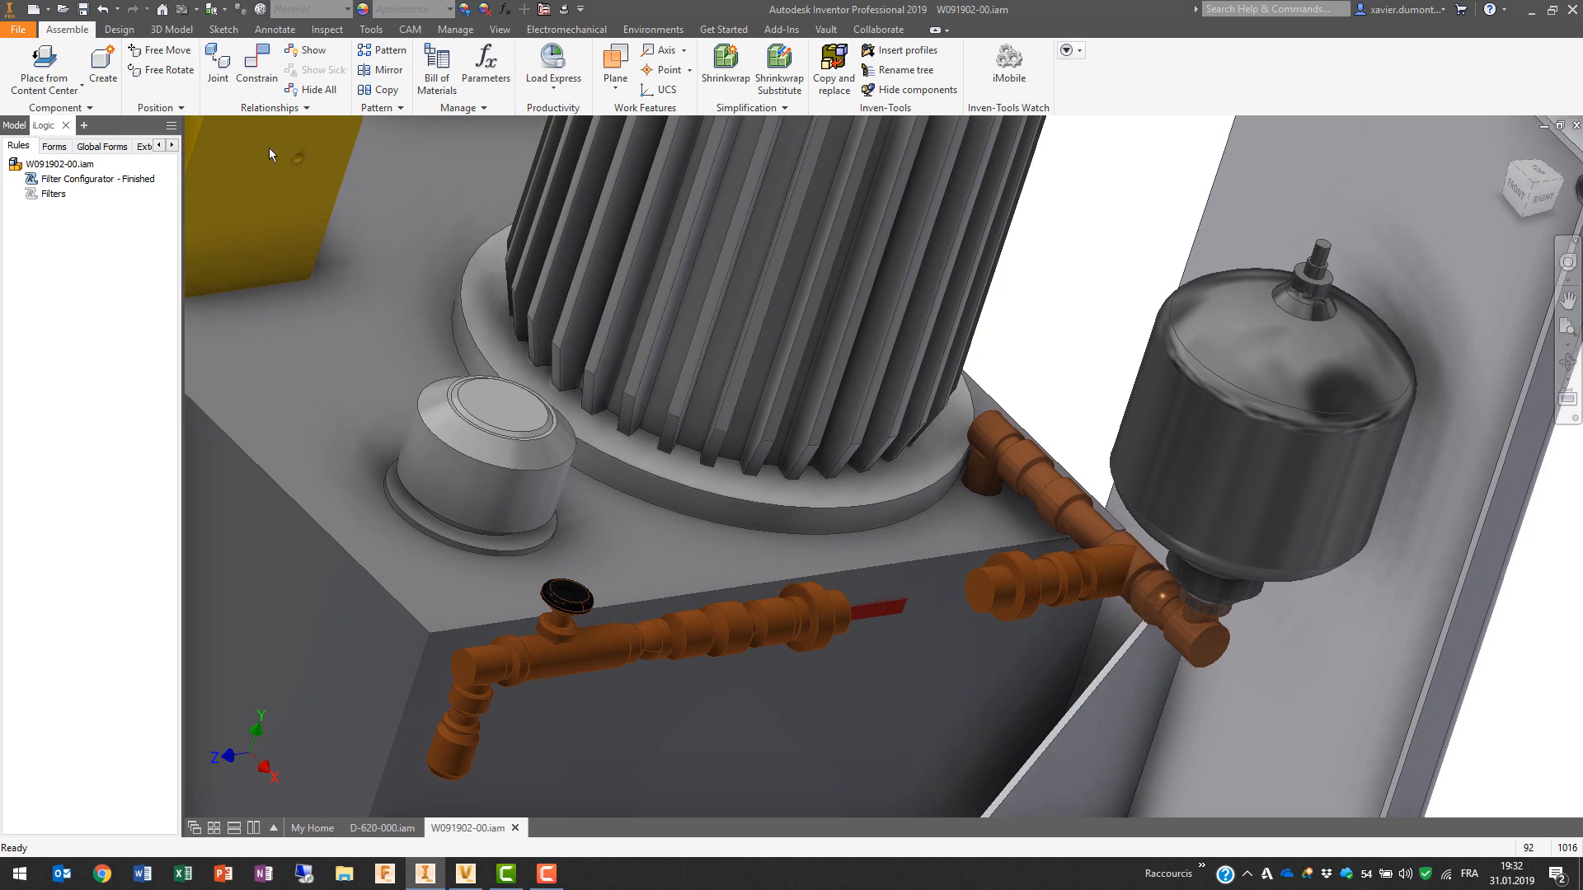
Step: Open the Filter Configurator - Finished rule, examine how its two Insert constraints use the named faces, and close it without edits
{"action": "right_click", "coordinate": [51, 188]}
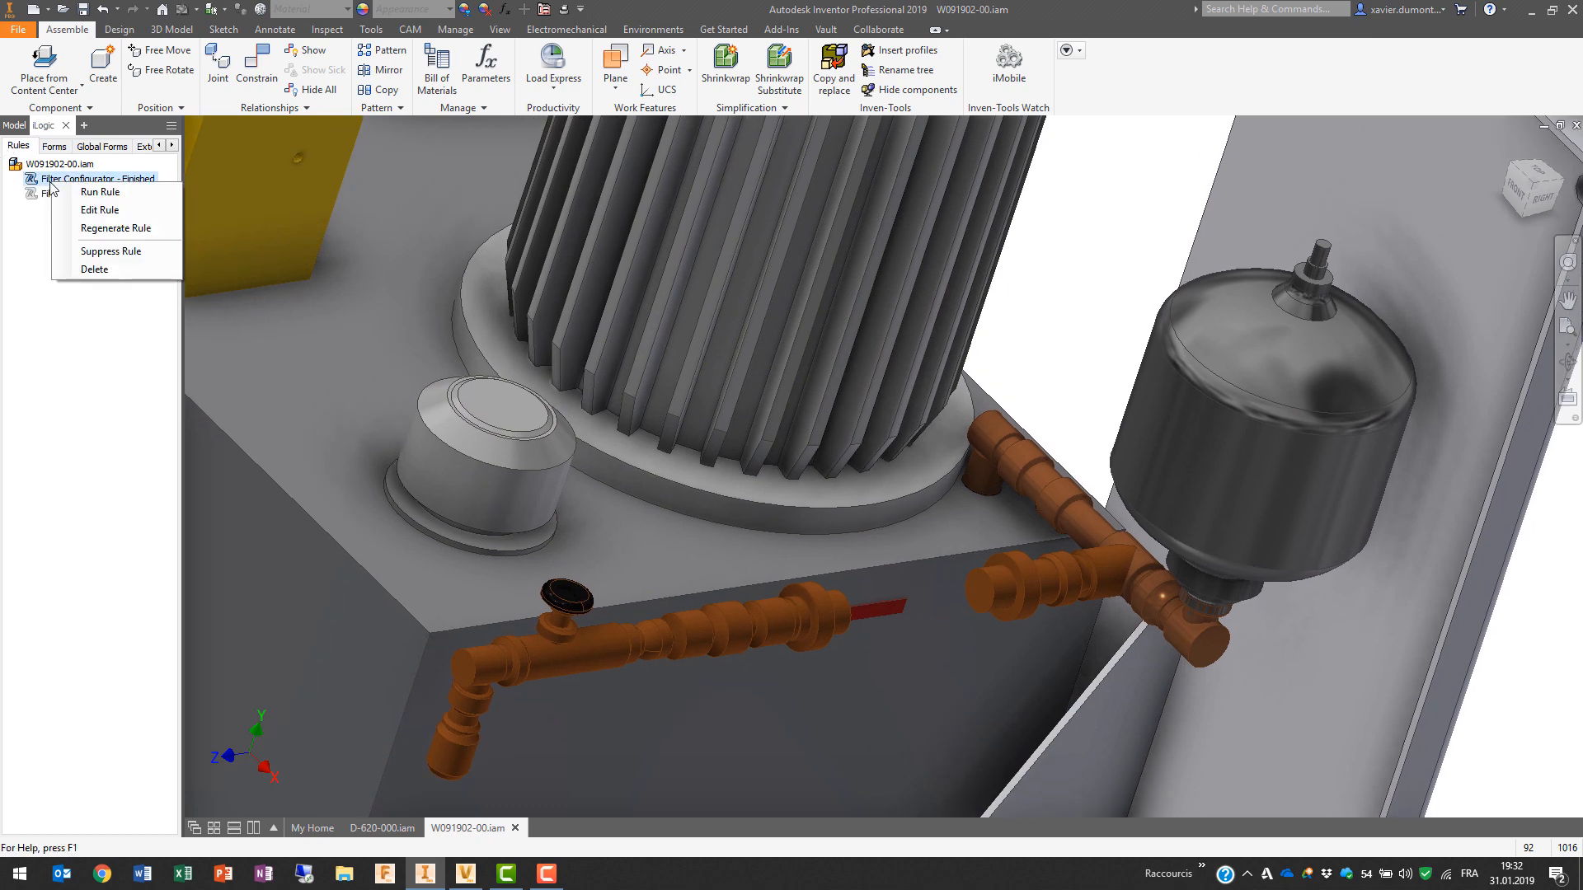
{"action": "left_click", "coordinate": [93, 212]}
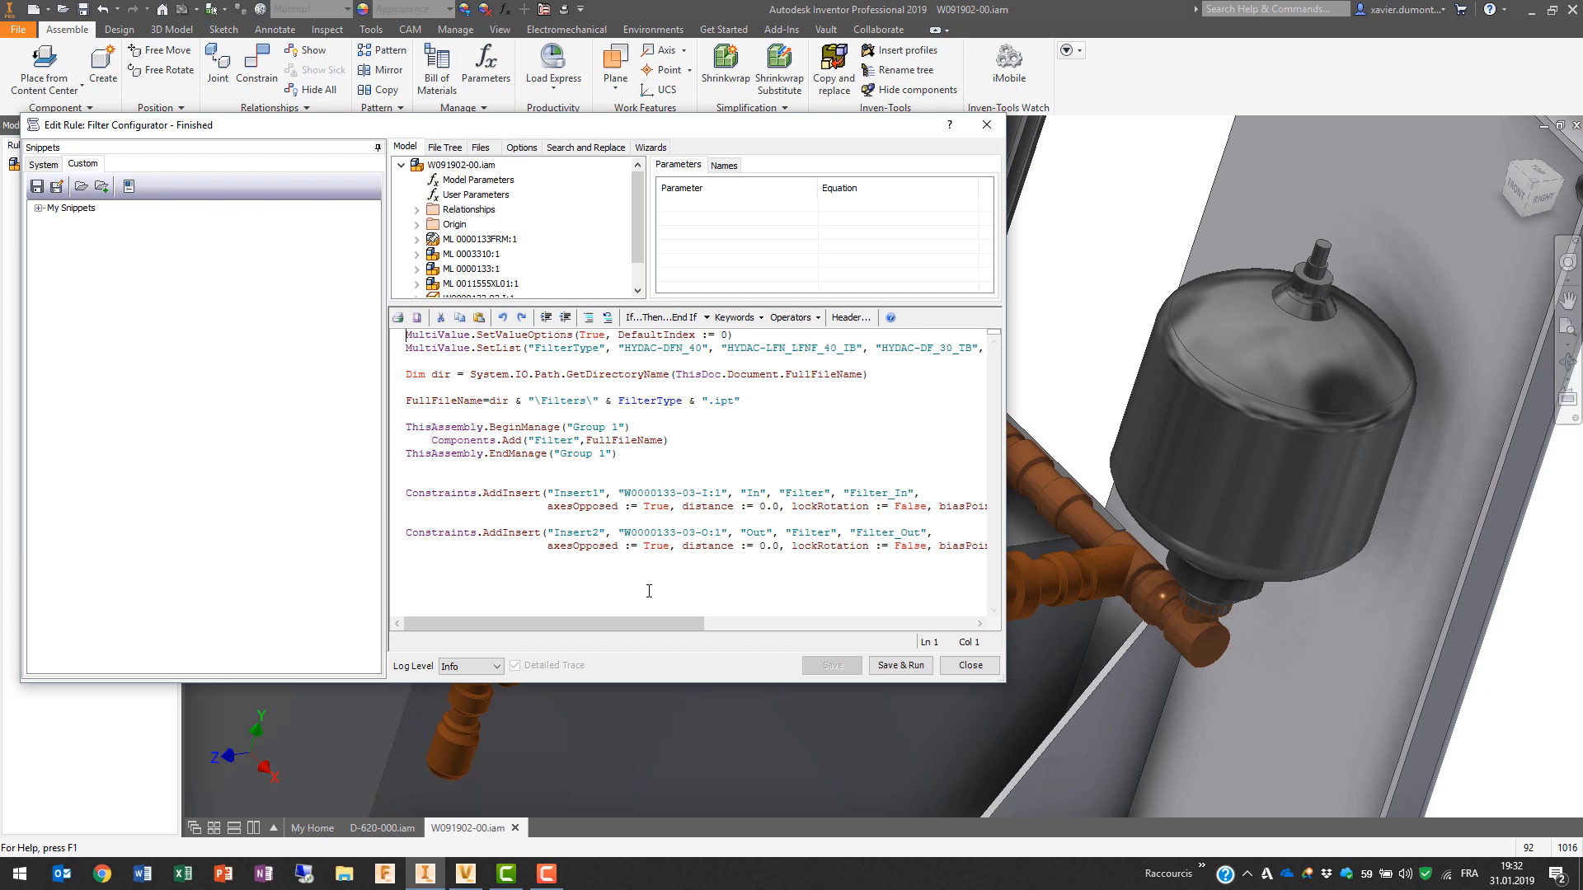
{"action": "left_click_drag", "start_coordinate": [1005, 682], "coordinate": [1412, 739]}
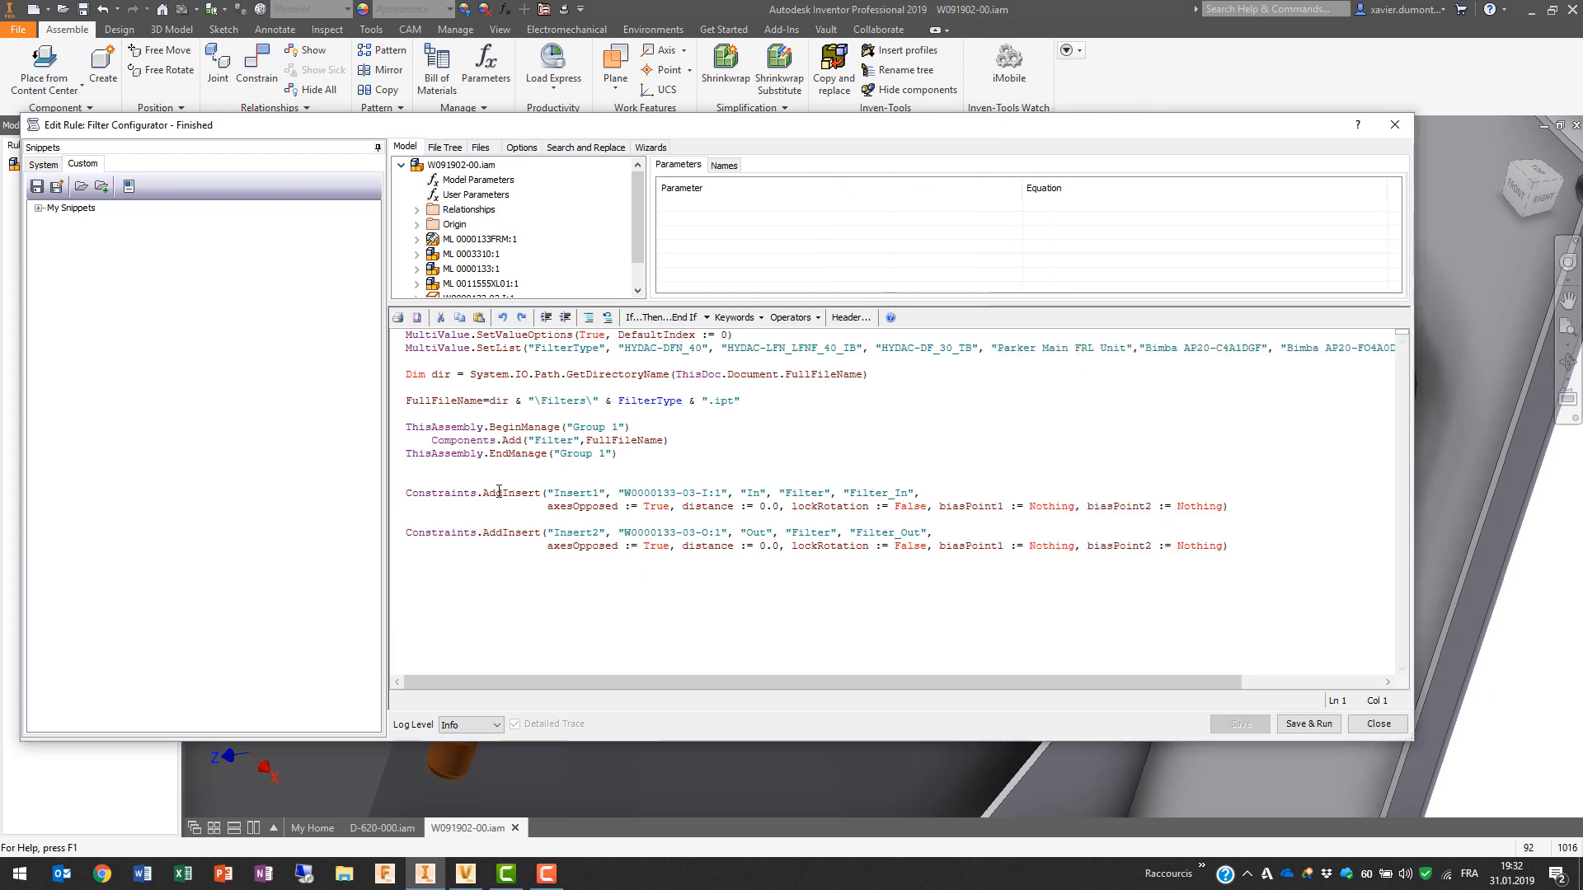
{"action": "left_click_drag", "start_coordinate": [411, 493], "coordinate": [544, 492]}
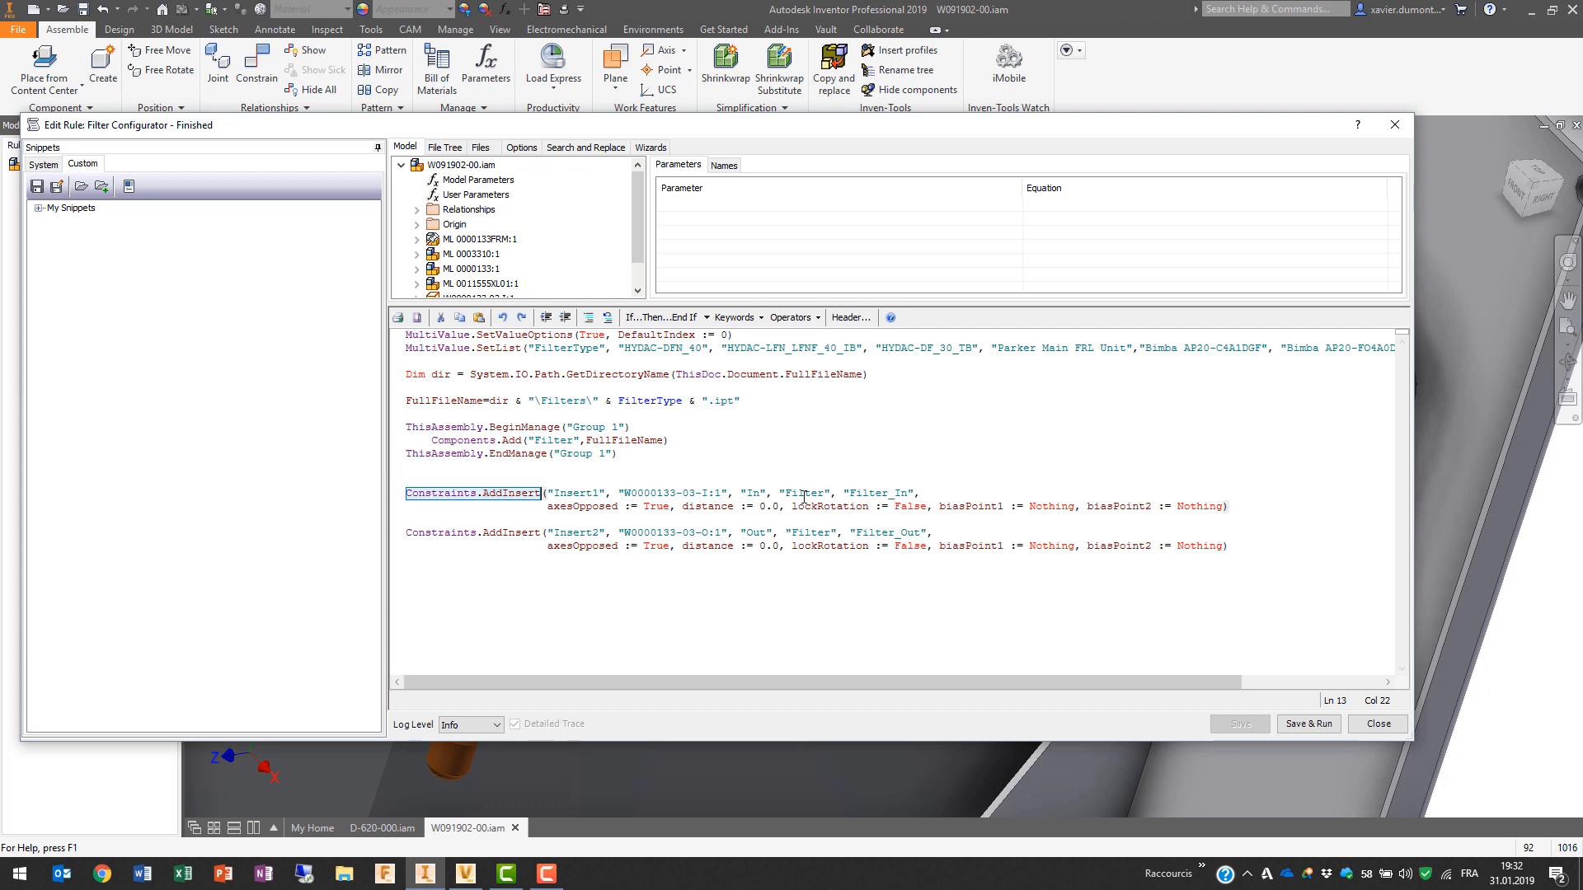
{"action": "double_click", "coordinate": [755, 492]}
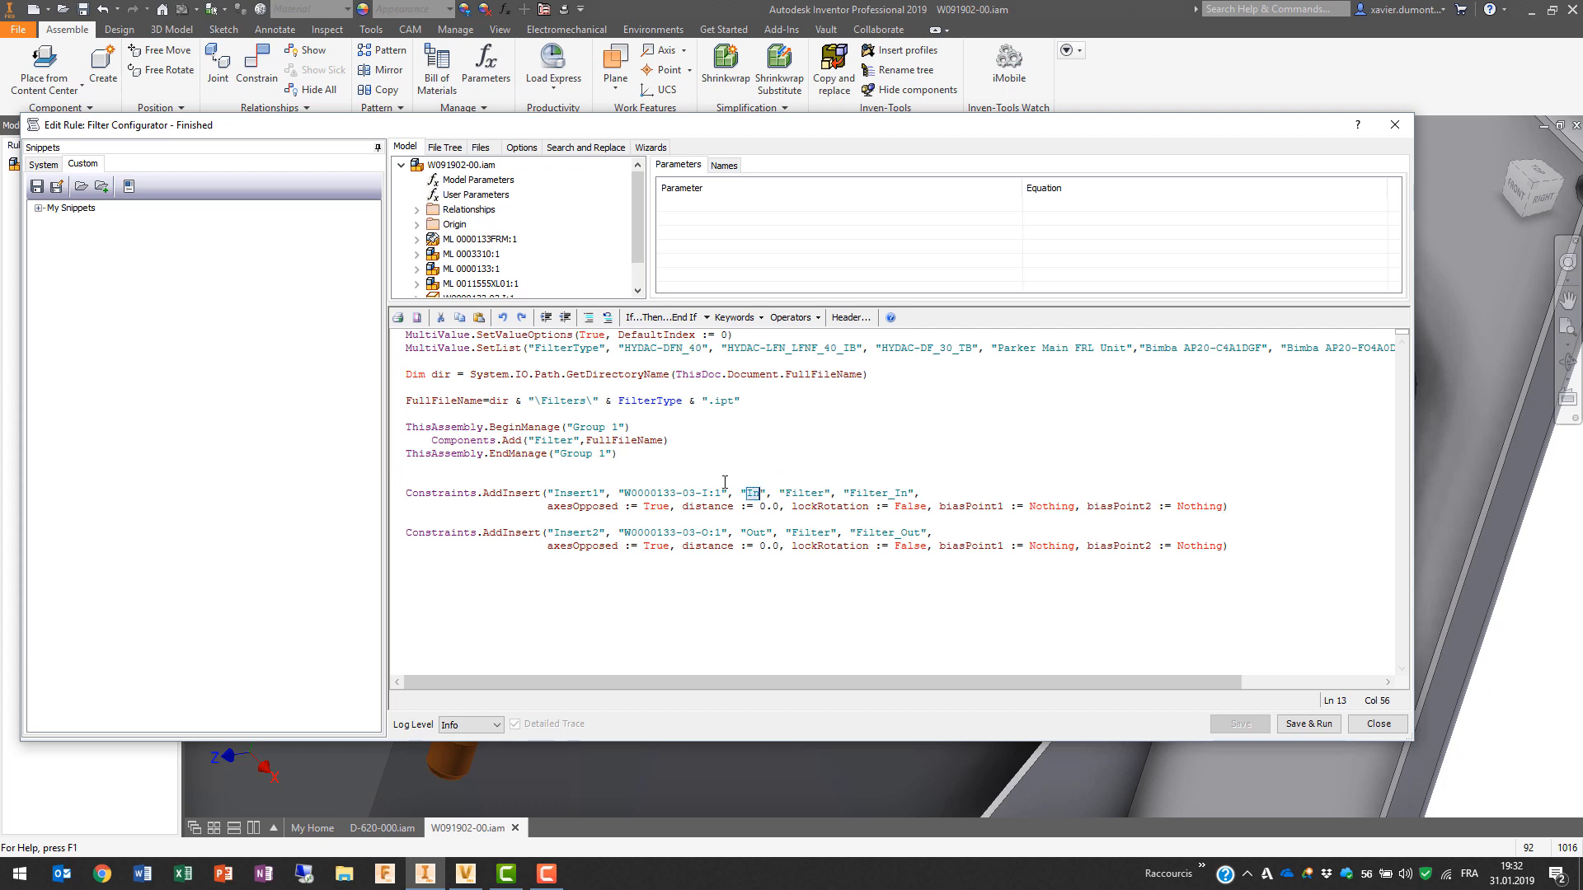
{"action": "double_click", "coordinate": [796, 492]}
{"action": "left_click_drag", "start_coordinate": [859, 495], "coordinate": [920, 496]}
{"action": "left_click_drag", "start_coordinate": [715, 532], "coordinate": [650, 533]}
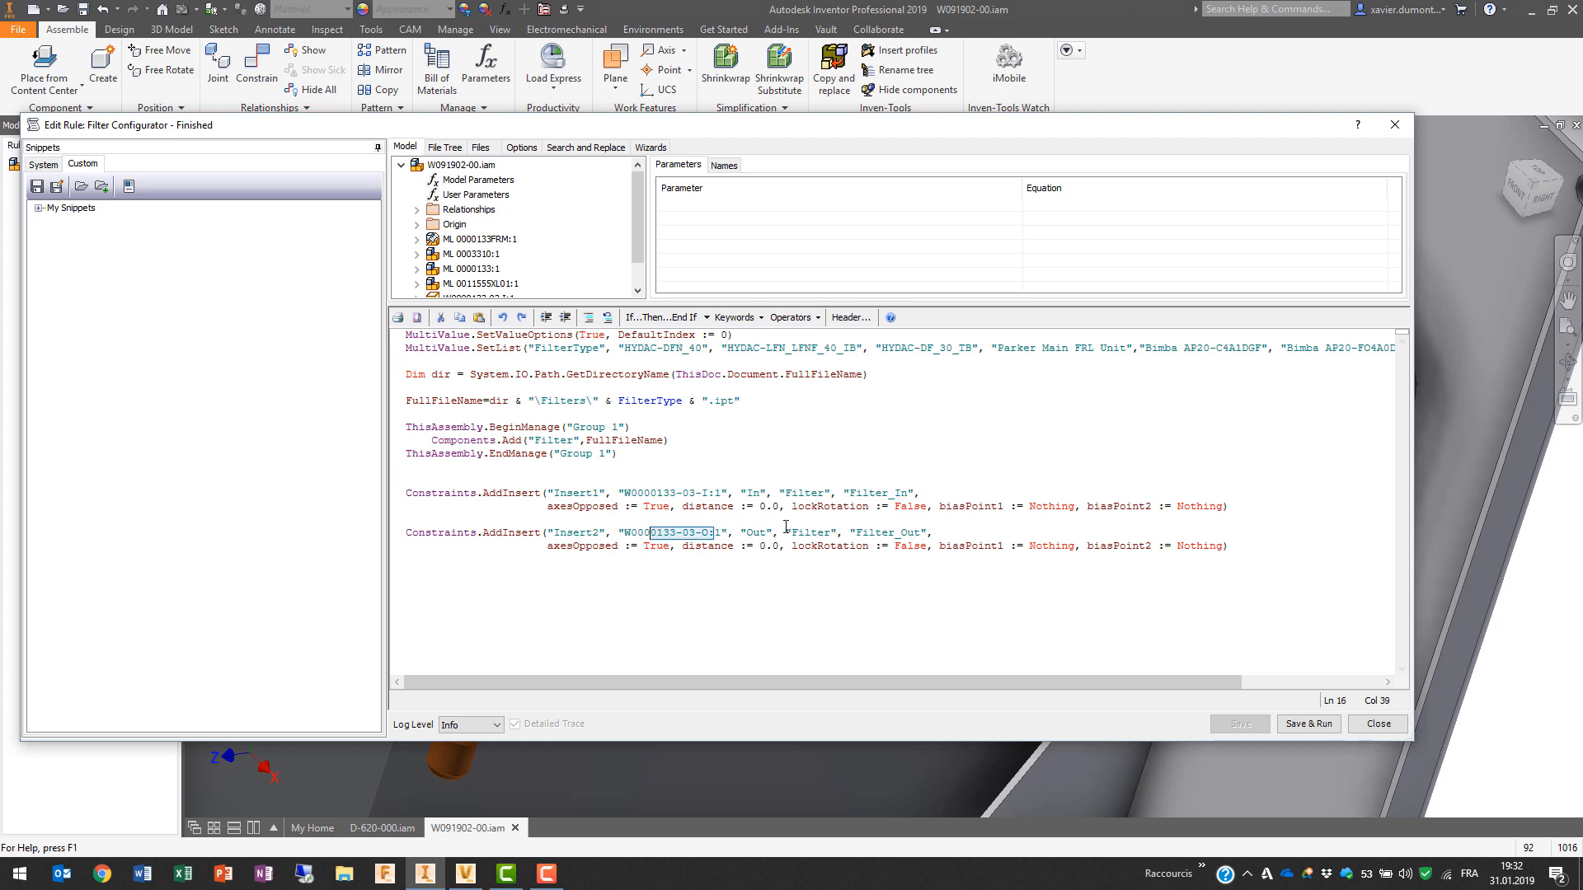
{"action": "double_click", "coordinate": [828, 532]}
{"action": "double_click", "coordinate": [879, 532]}
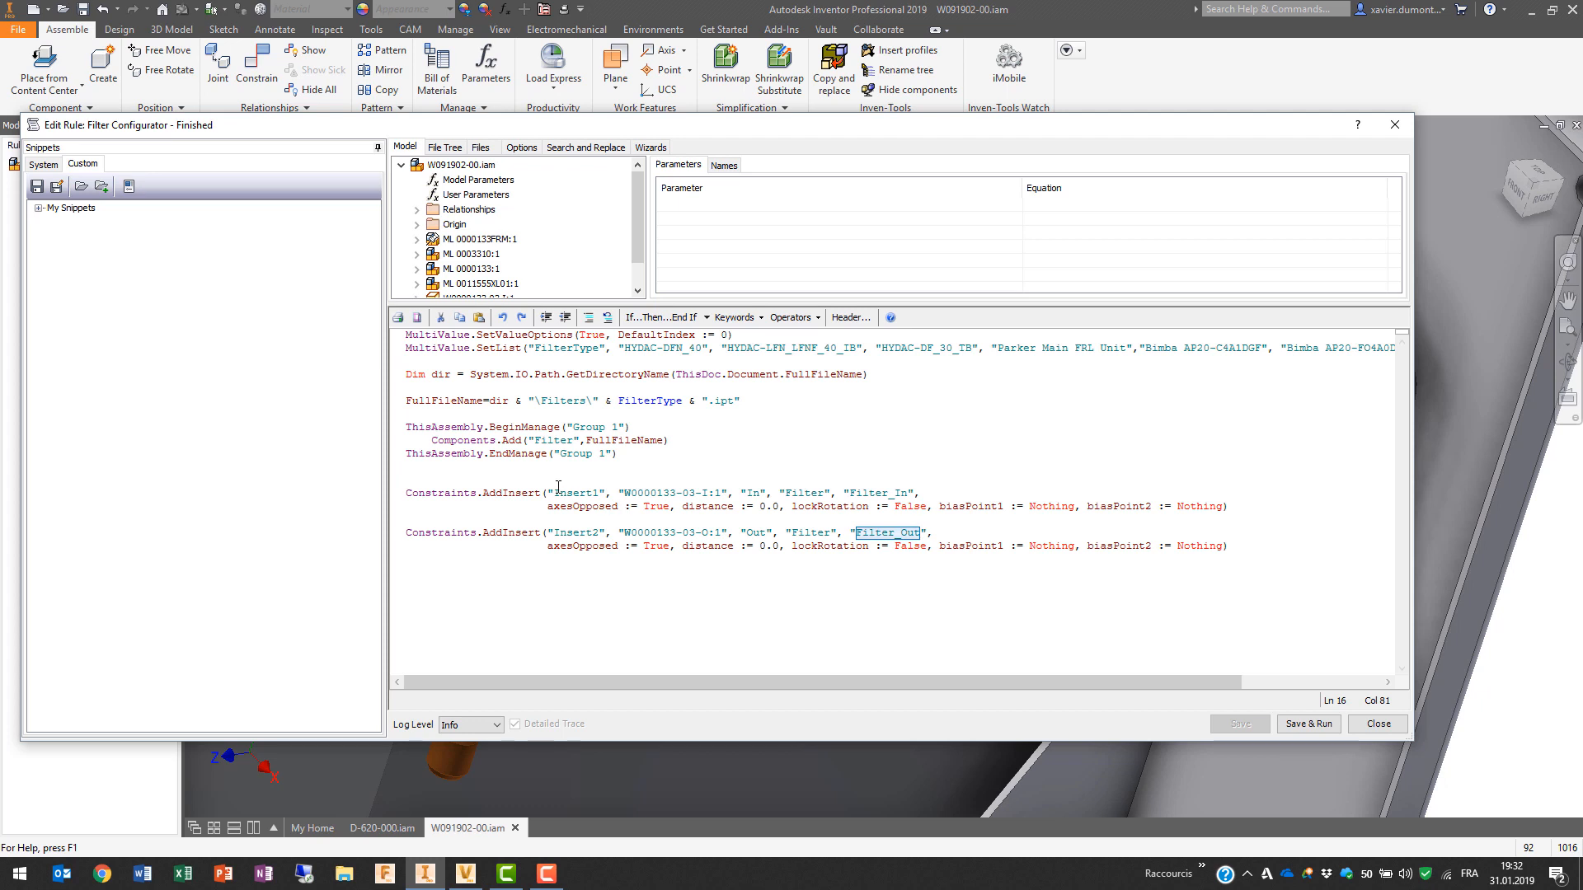
{"action": "left_click", "coordinate": [430, 440]}
{"action": "left_click", "coordinate": [1379, 725]}
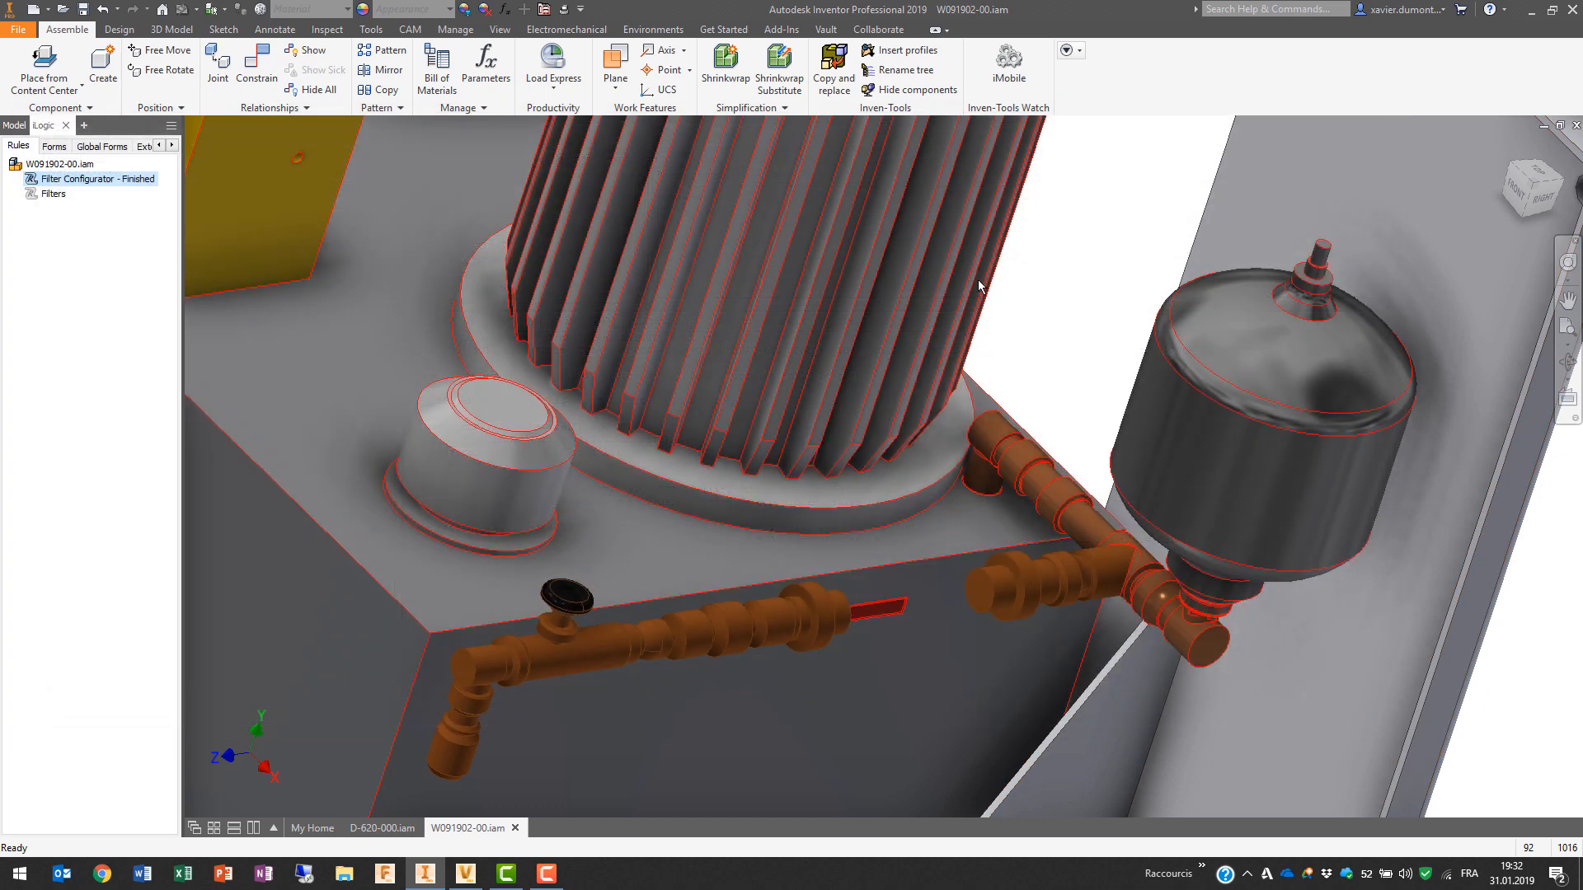
Step: Open the Filter Configurator form and choose the filter type Bimba AP20-C4A1DGF to place it between the pipes
{"action": "scroll", "coordinate": [979, 285], "scroll_direction": "down", "scroll_amount": 10}
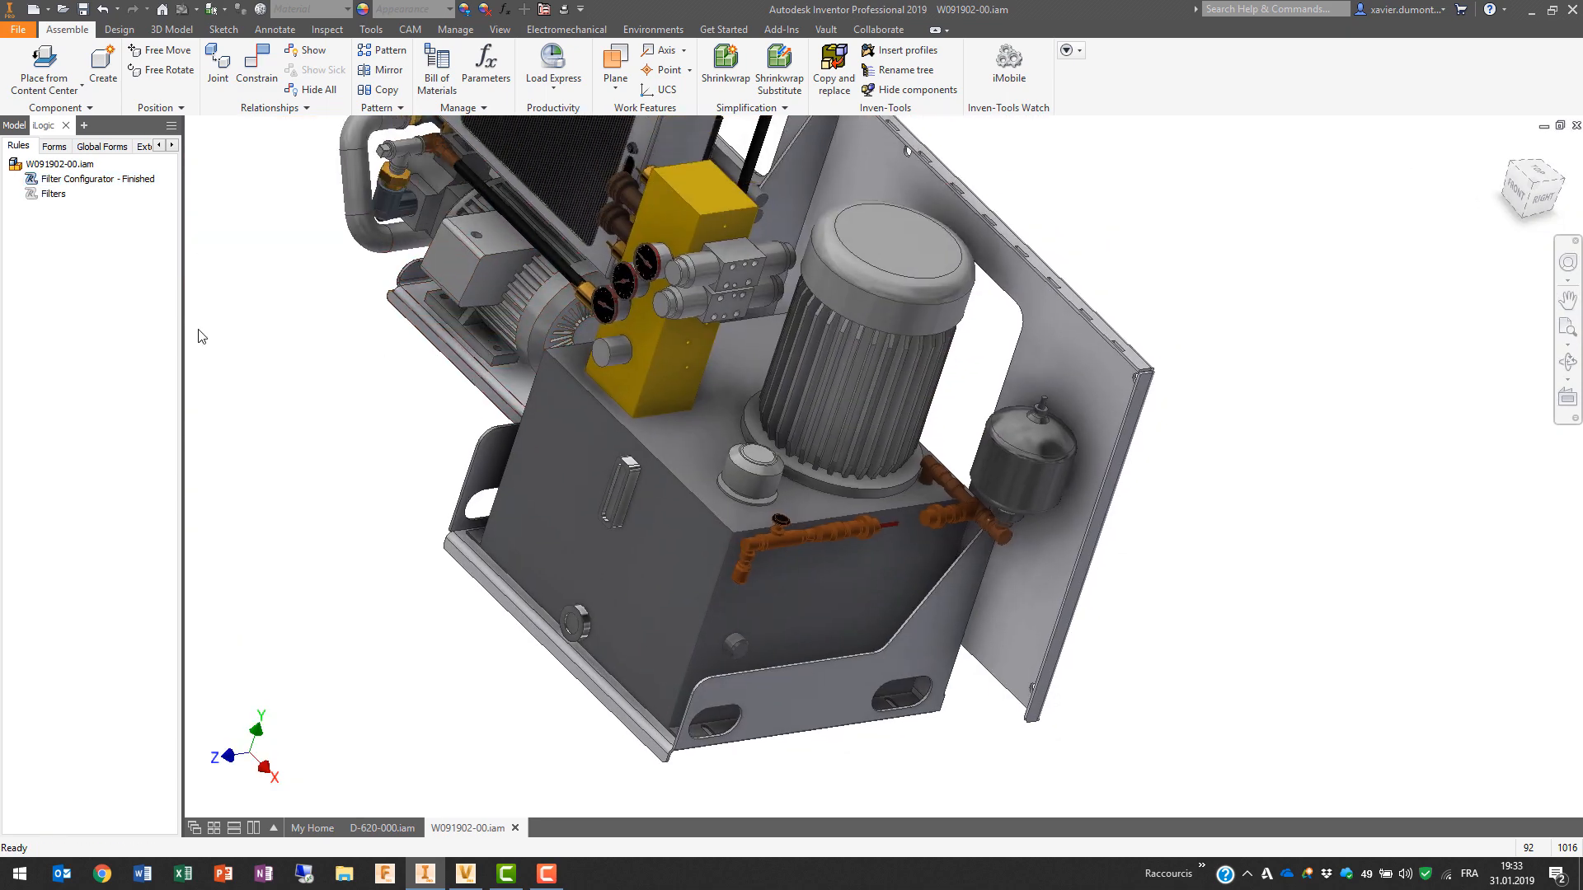
{"action": "left_click", "coordinate": [51, 147]}
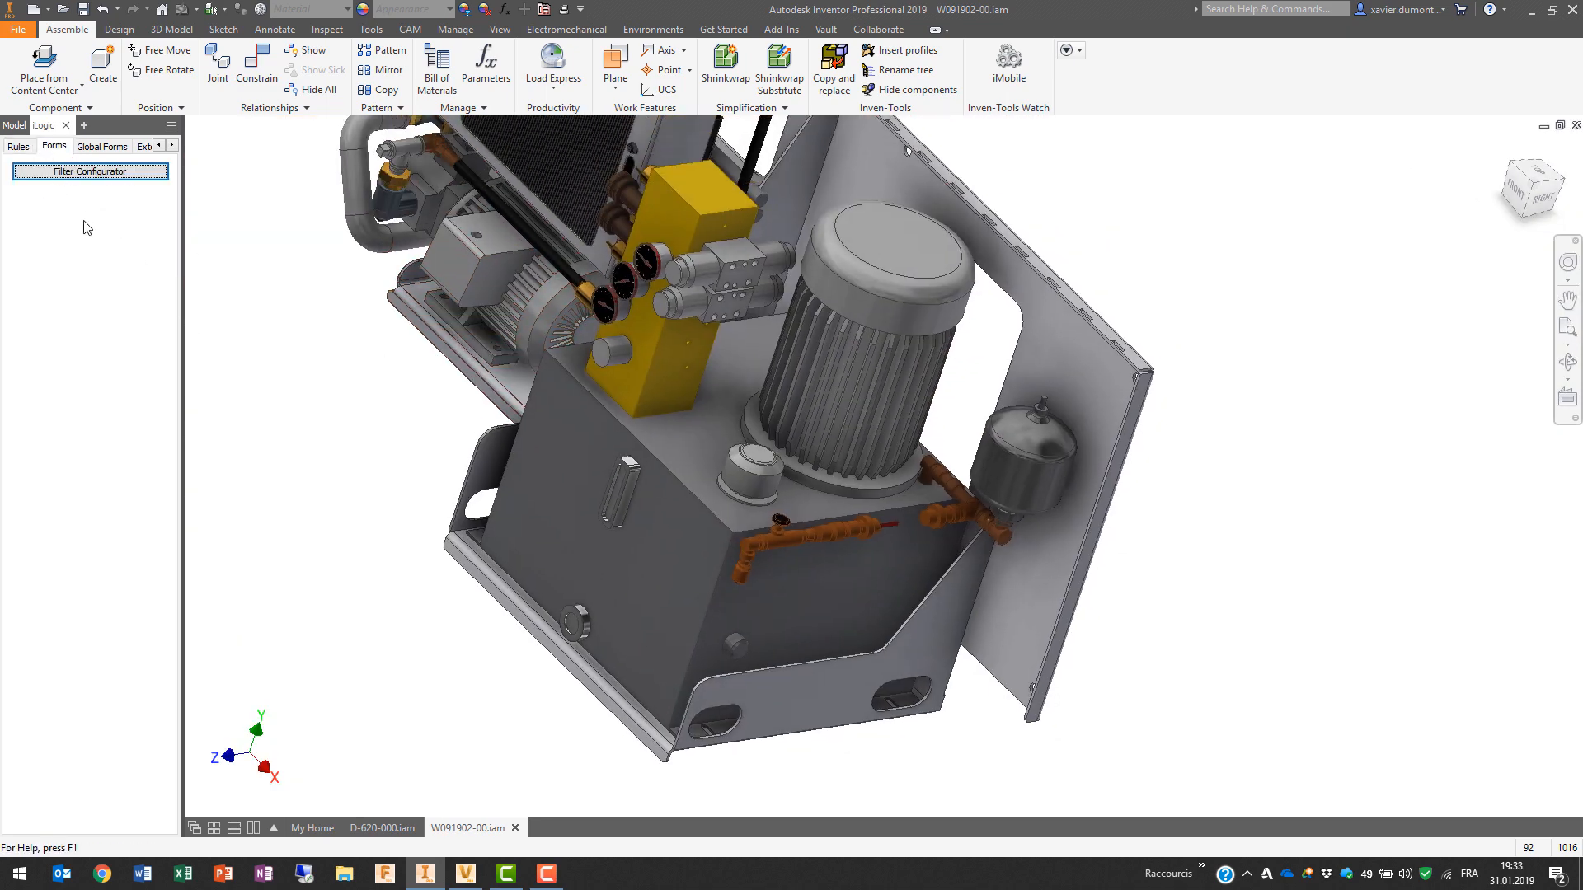
{"action": "left_click", "coordinate": [82, 173]}
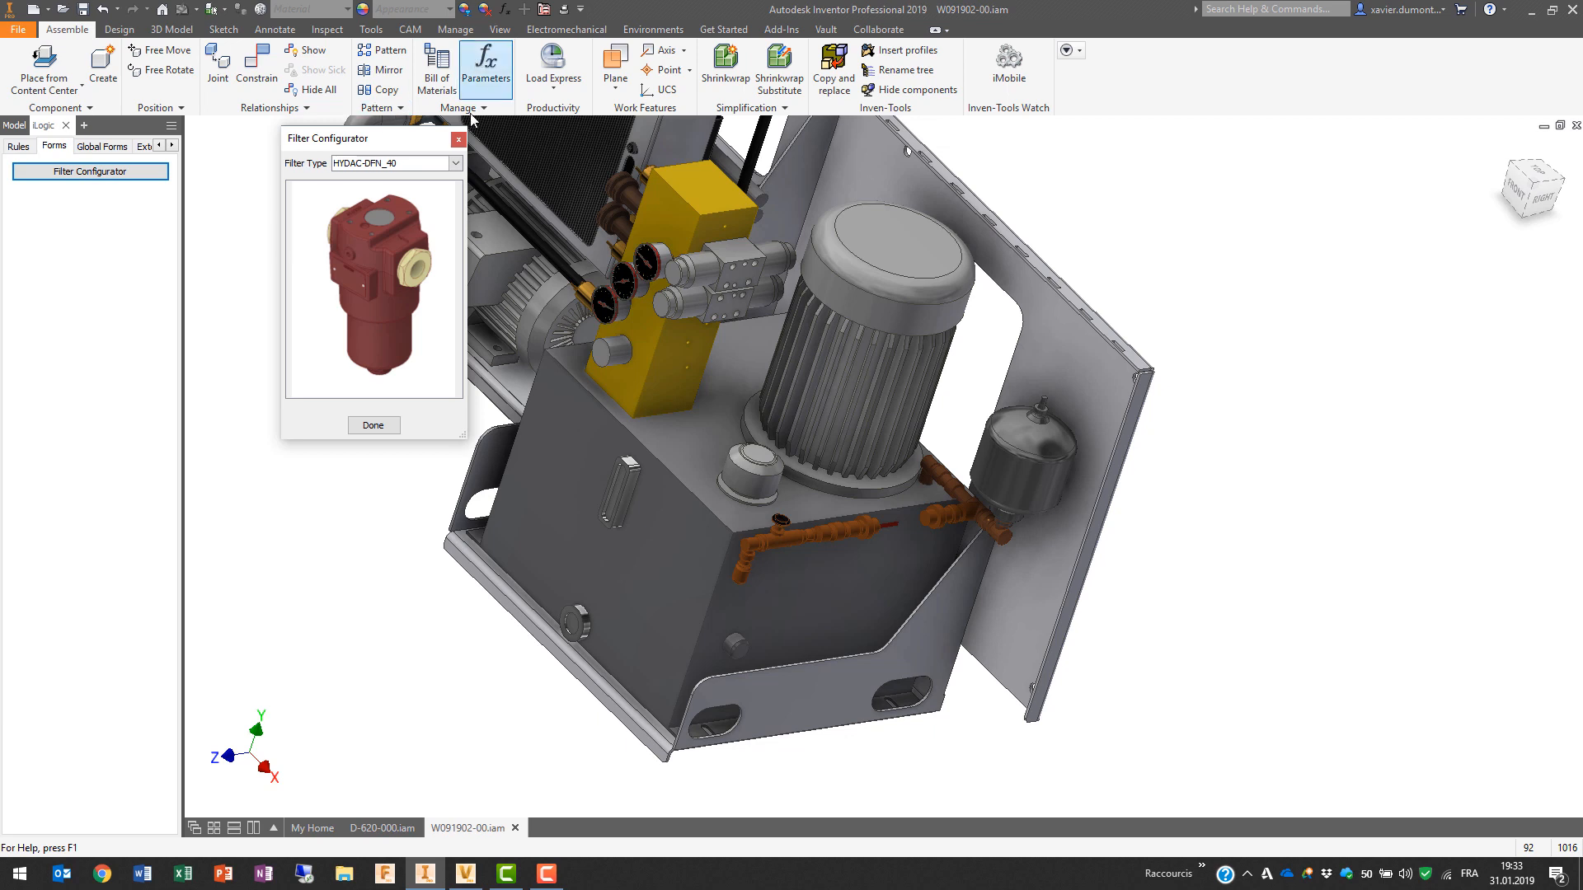
{"action": "left_click", "coordinate": [413, 167]}
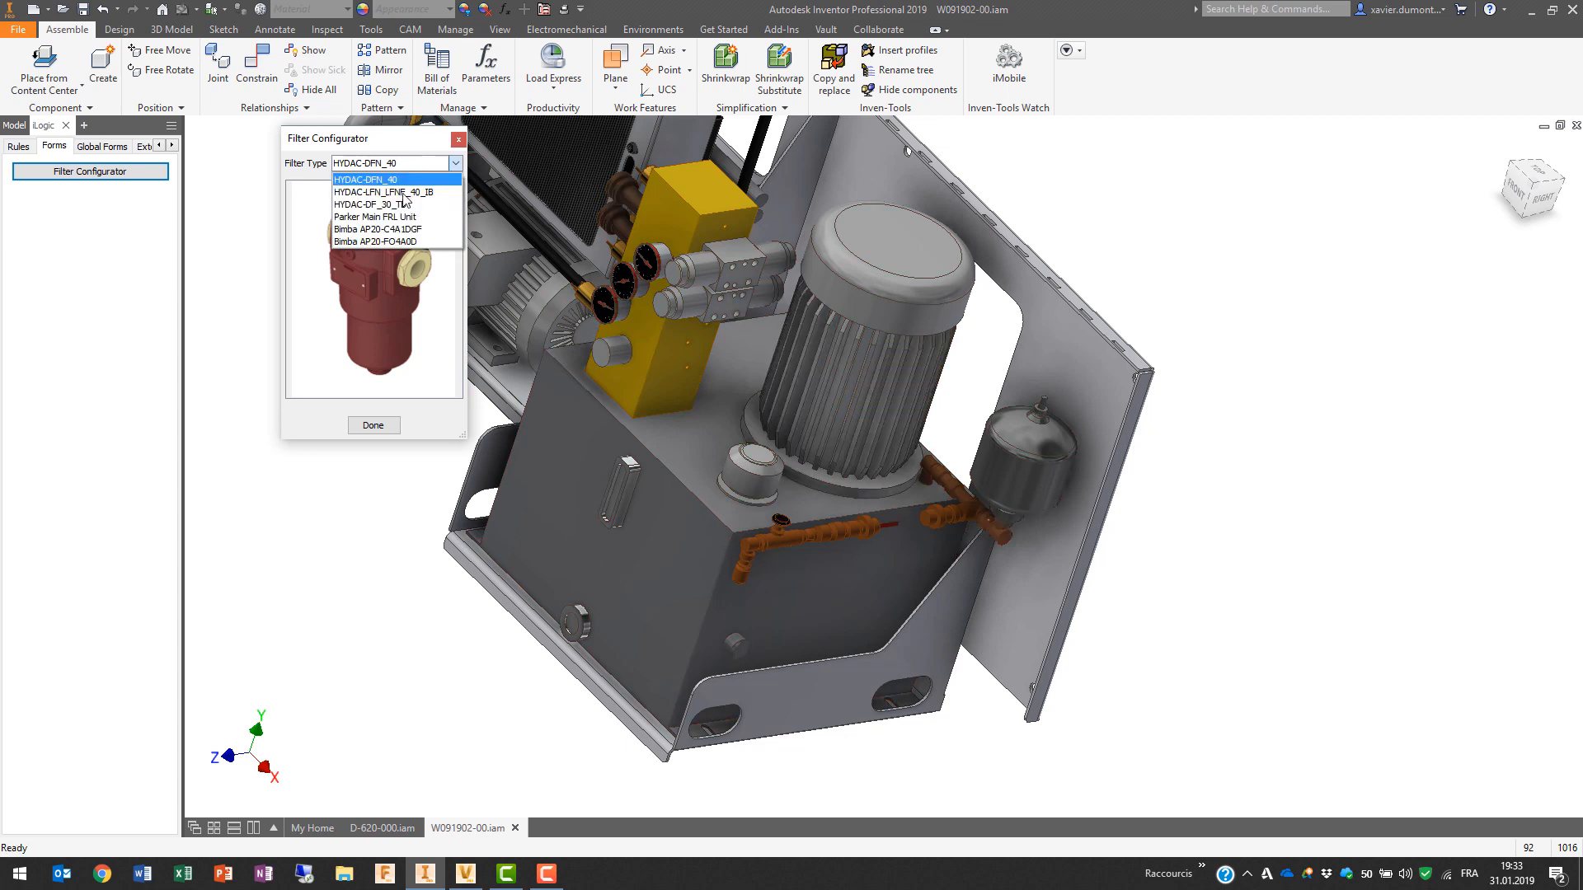
{"action": "left_click", "coordinate": [359, 230]}
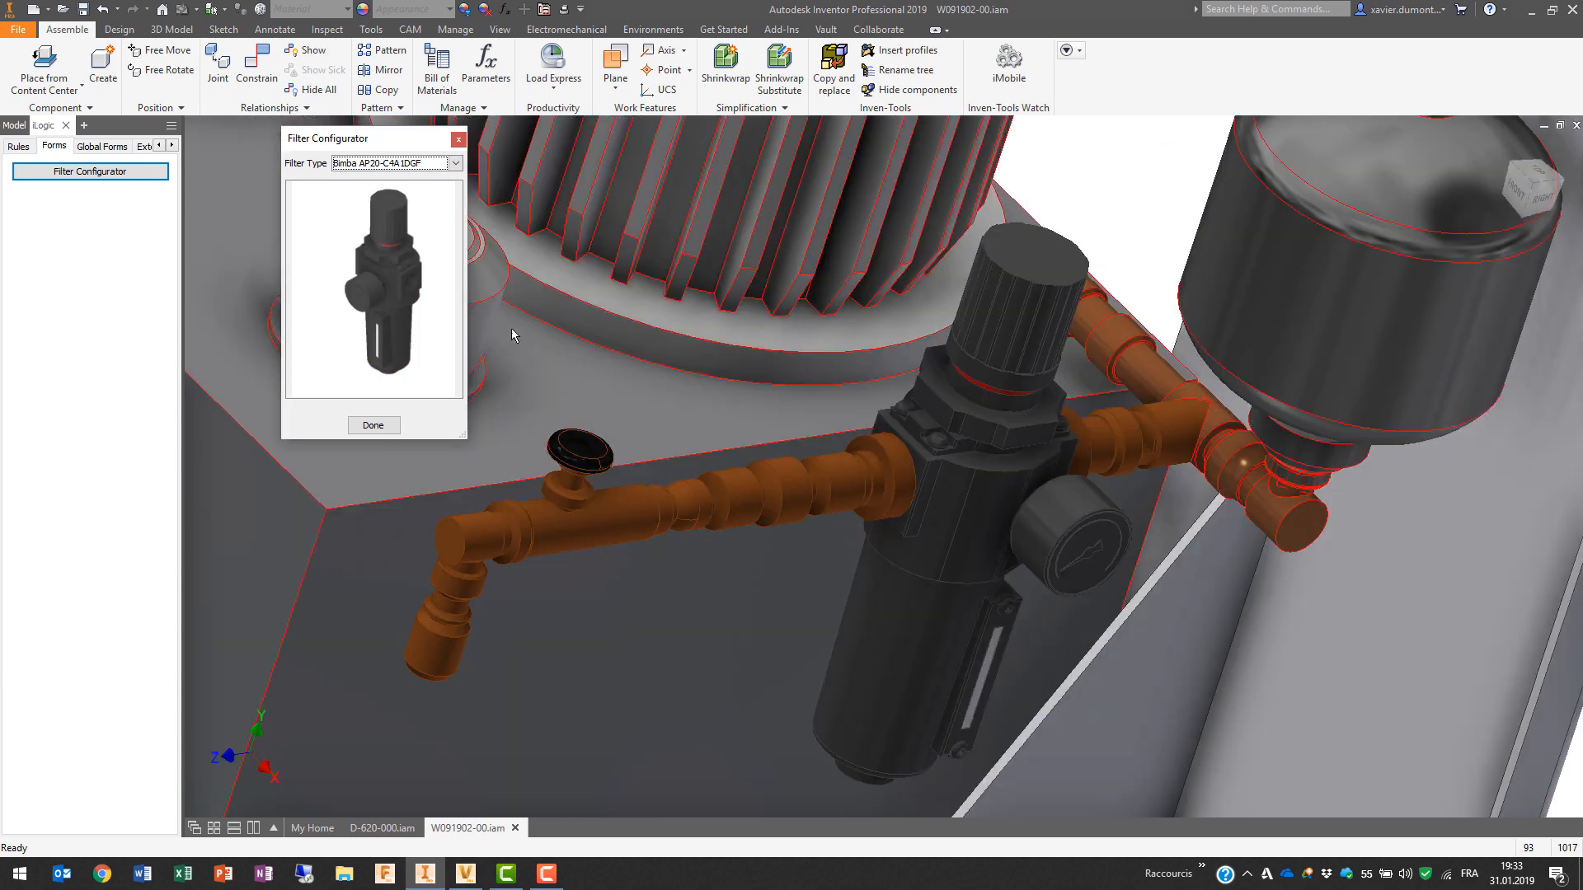
Step: Change the filter type to Parker Main FRL Unit and finish the Filter Configurator form
{"action": "left_click", "coordinate": [403, 164]}
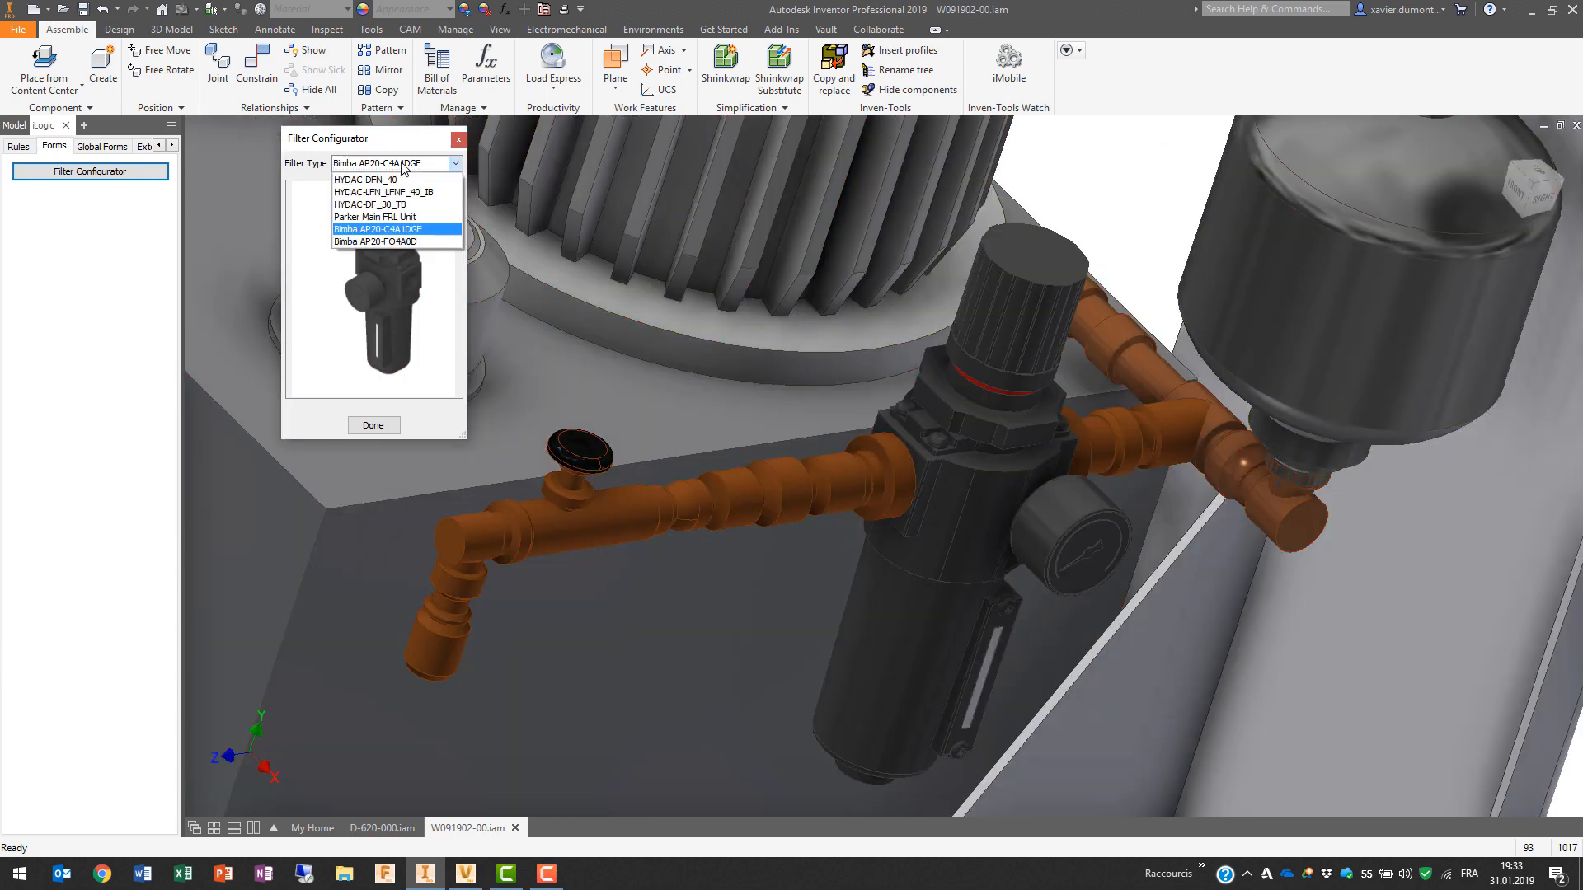
{"action": "left_click", "coordinate": [372, 218]}
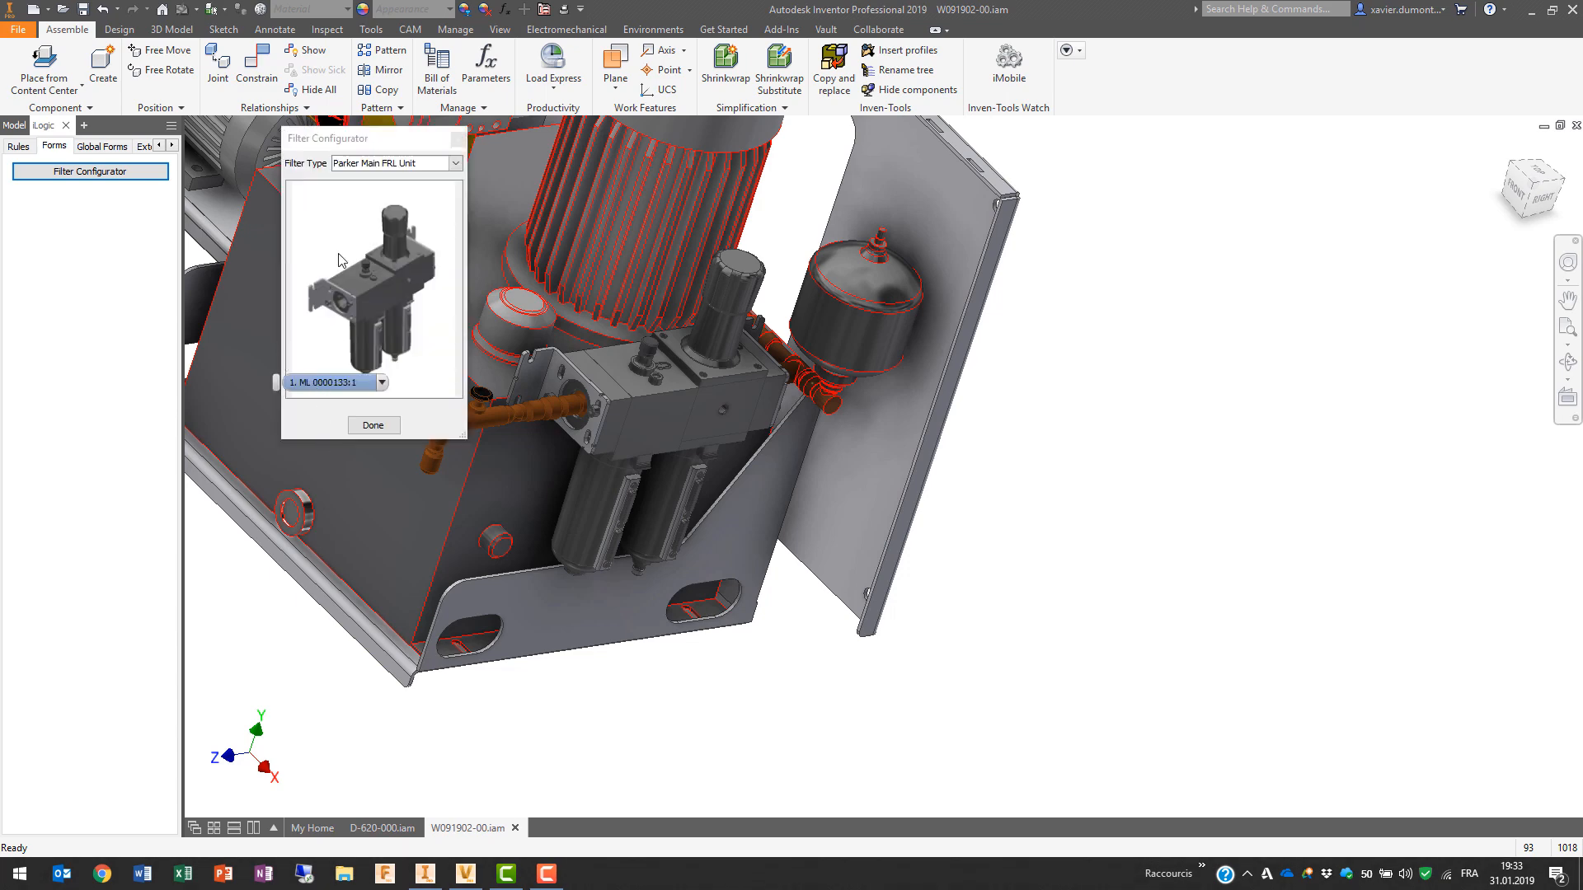
{"action": "left_click", "coordinate": [373, 425]}
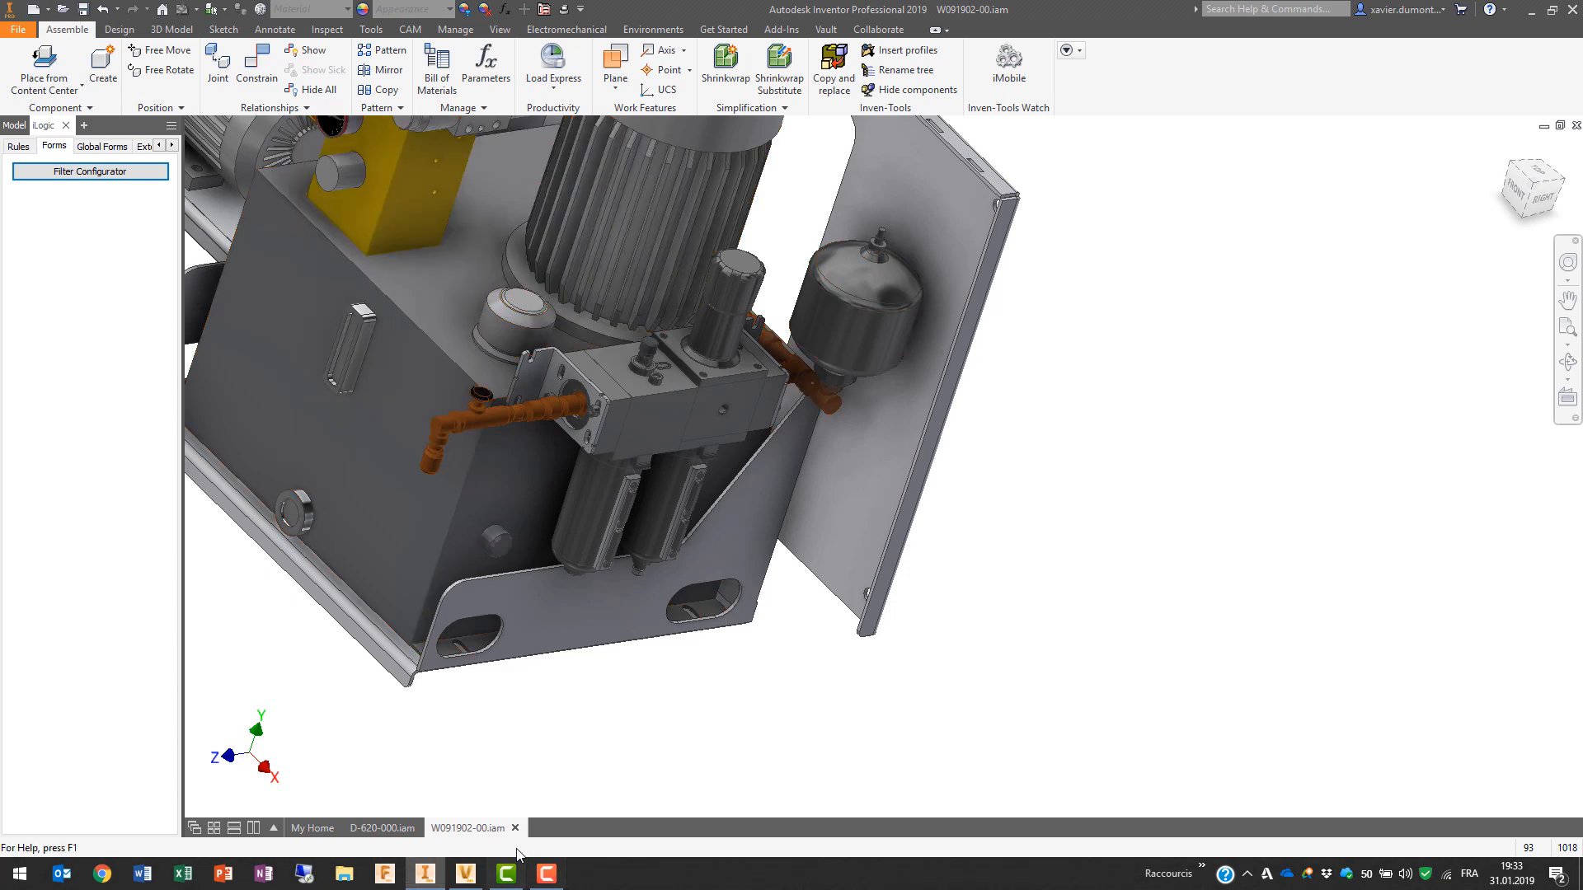
Step: Close the W091902-00 assembly, saving it with its modified dependent parts, and return to the full D-620-000 assembly
{"action": "left_click", "coordinate": [515, 828]}
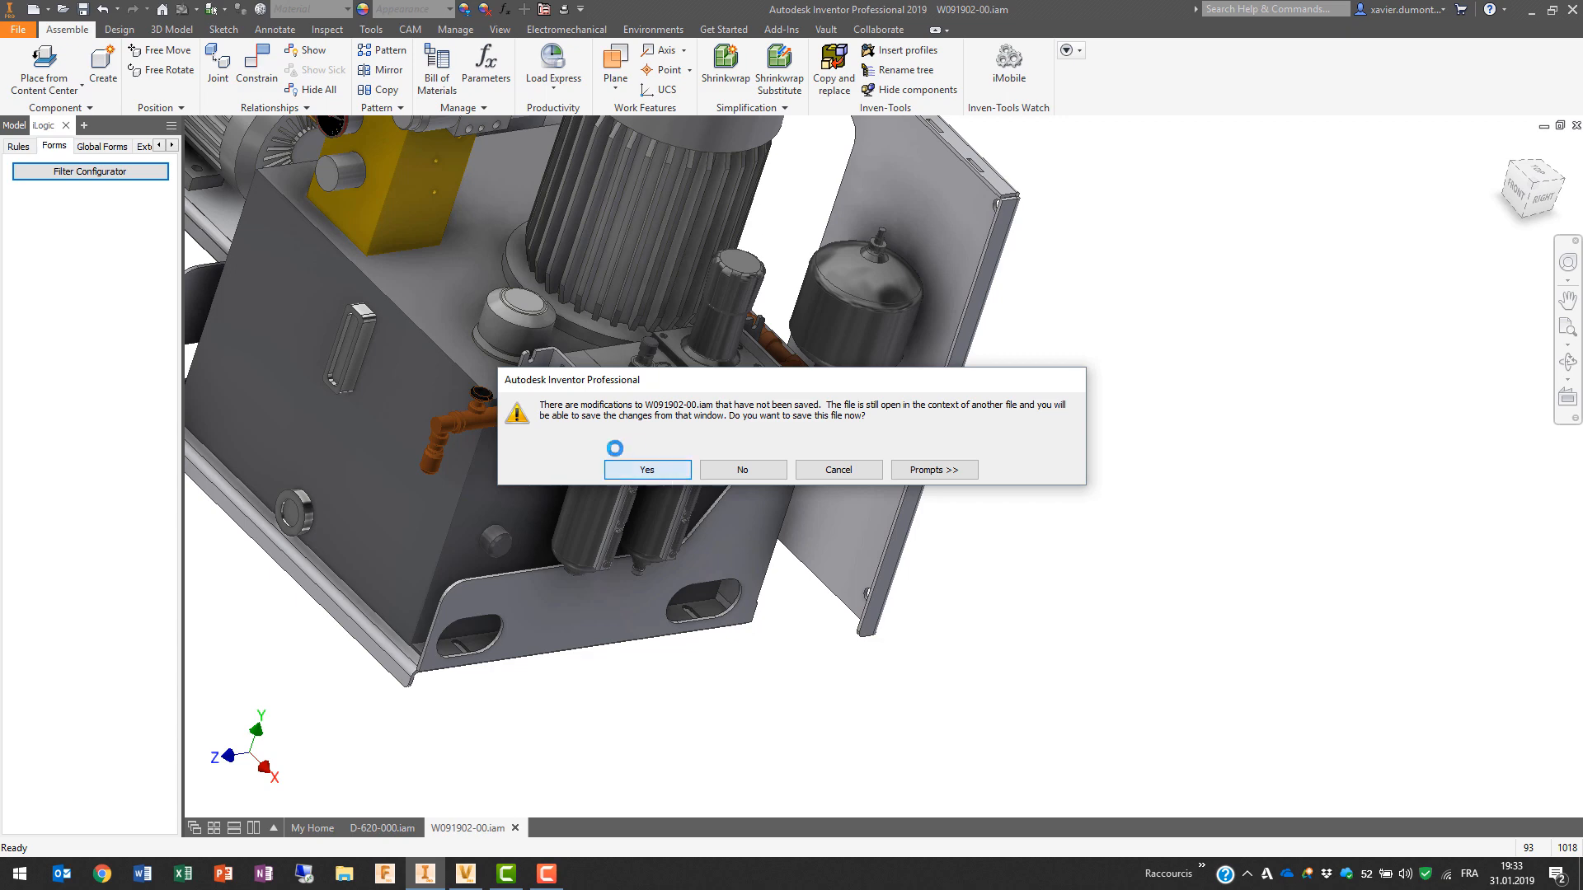
{"action": "left_click", "coordinate": [616, 463]}
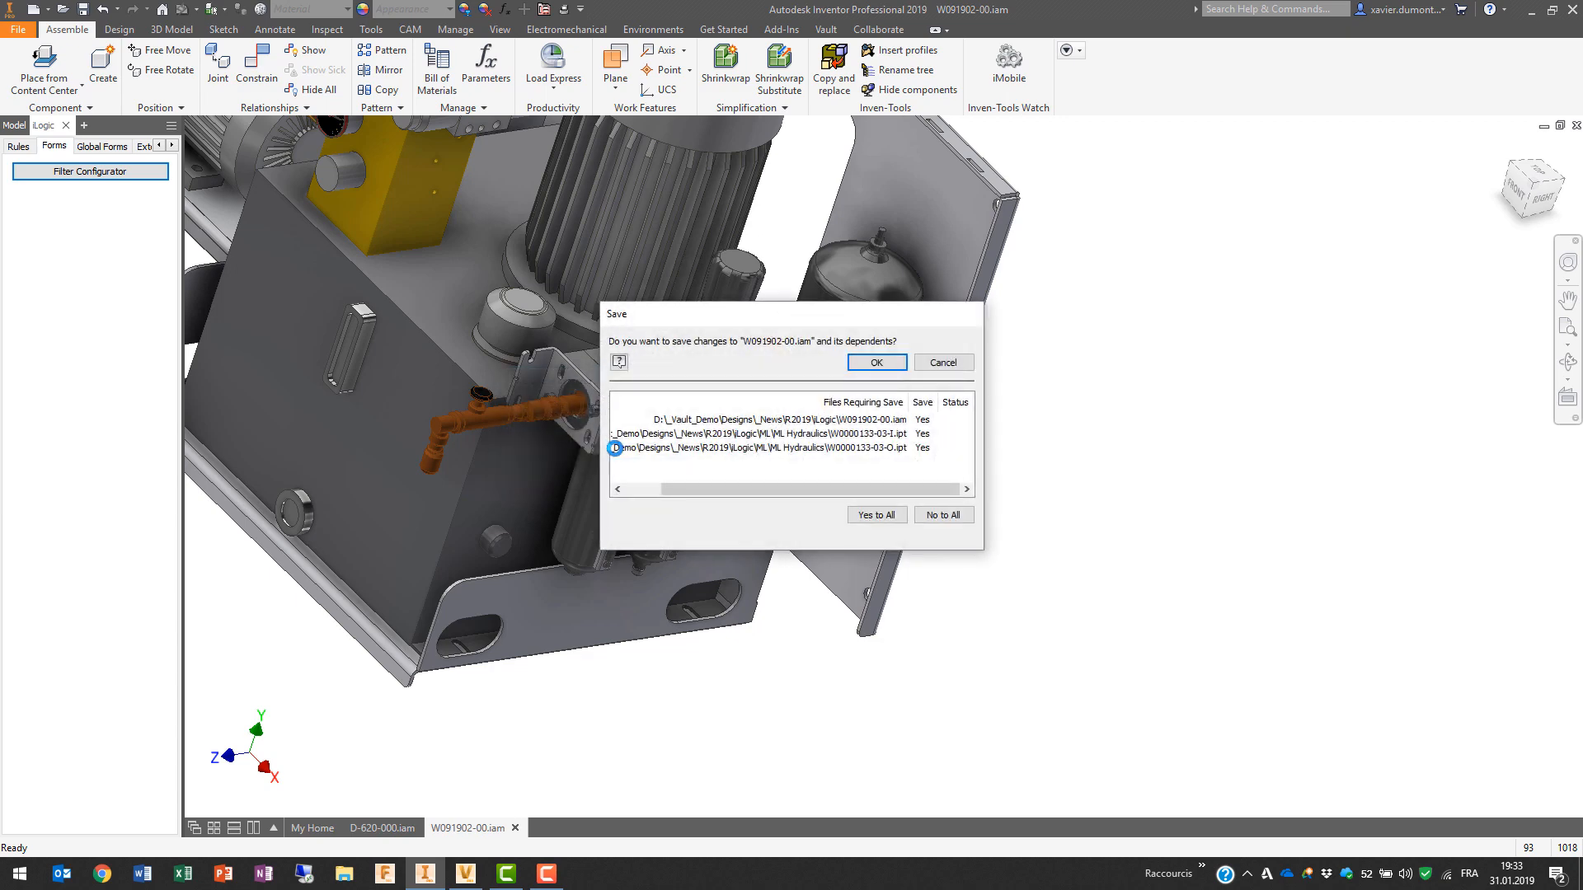
{"action": "left_click", "coordinate": [903, 363]}
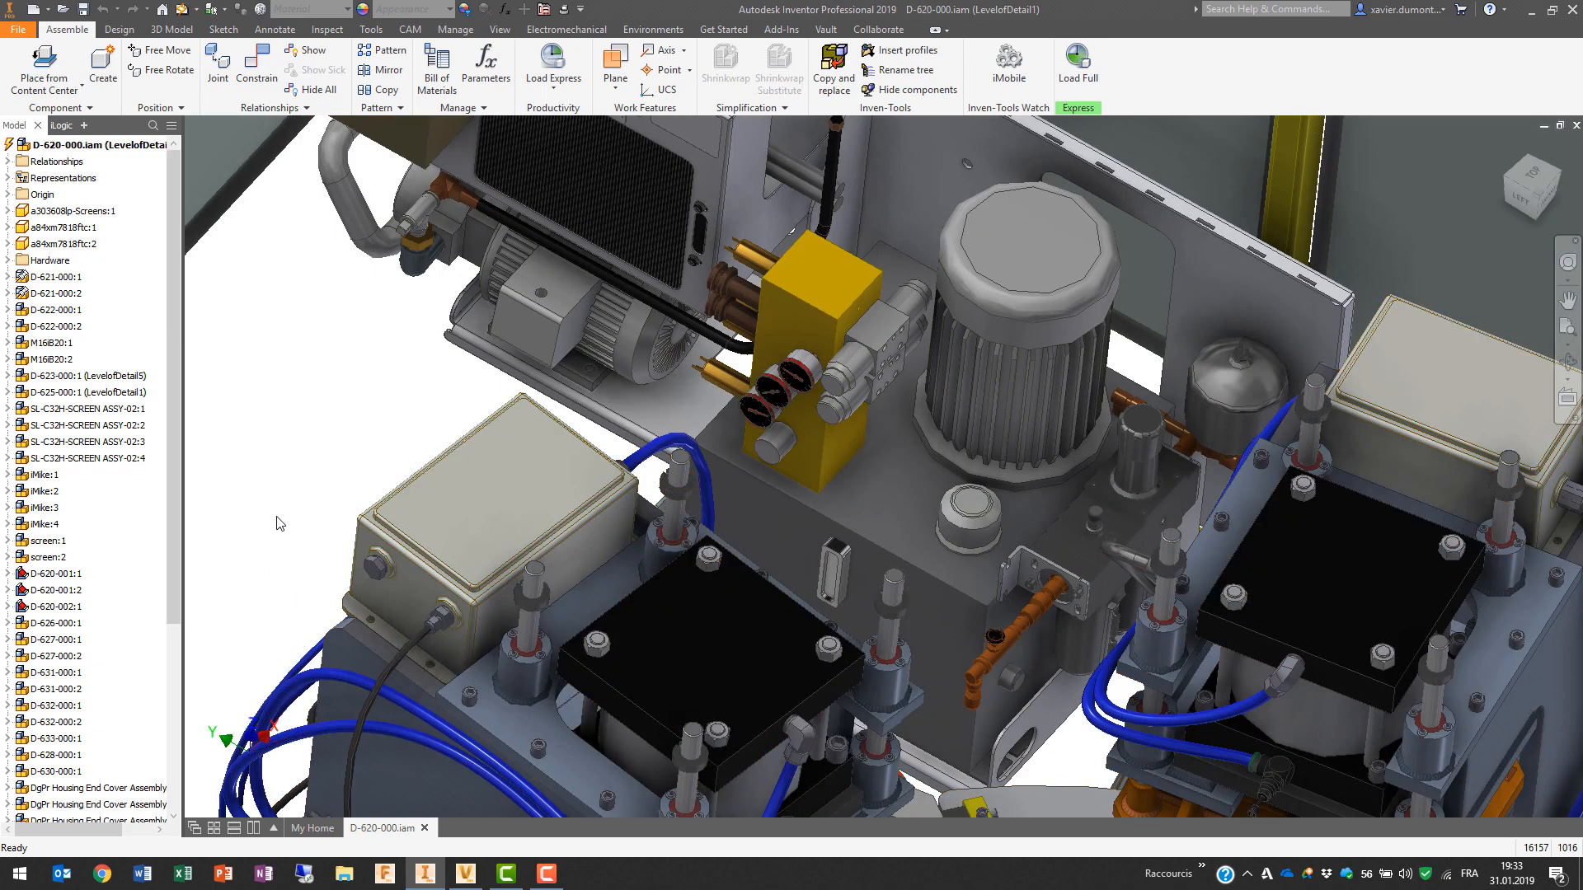
{"action": "middle_click_drag", "start_coordinate": [408, 373], "coordinate": [408, 374]}
{"action": "middle_click", "coordinate": [408, 373]}
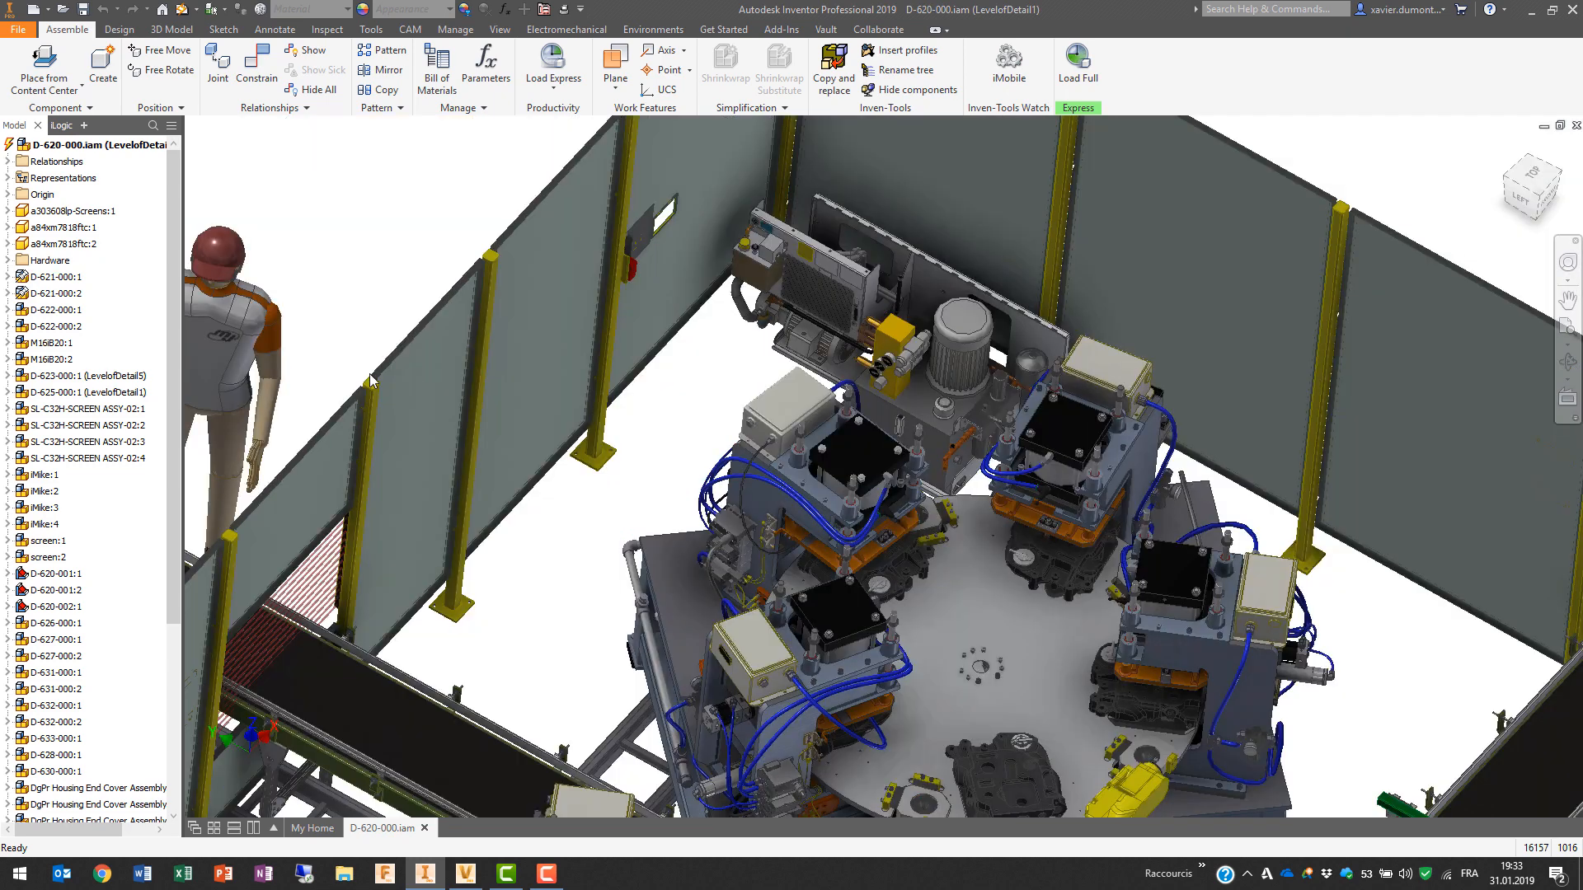
Step: Open the D-622-000:2 rotary-table station from the full assembly in its own window
{"action": "key", "text": "F4"}
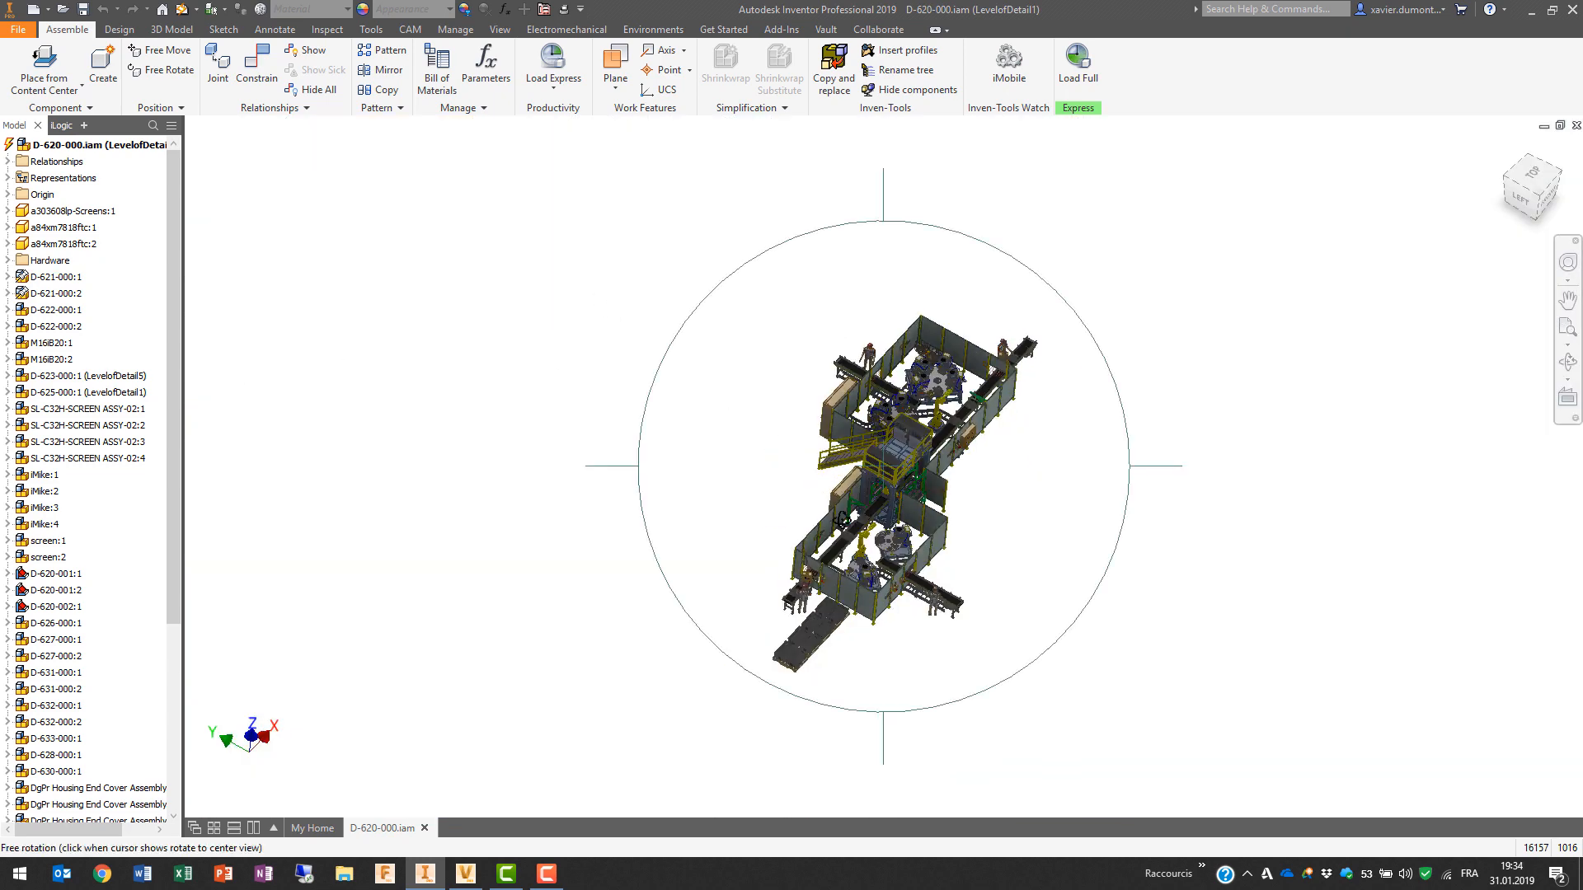
{"action": "left_click_drag", "start_coordinate": [863, 554], "coordinate": [729, 569]}
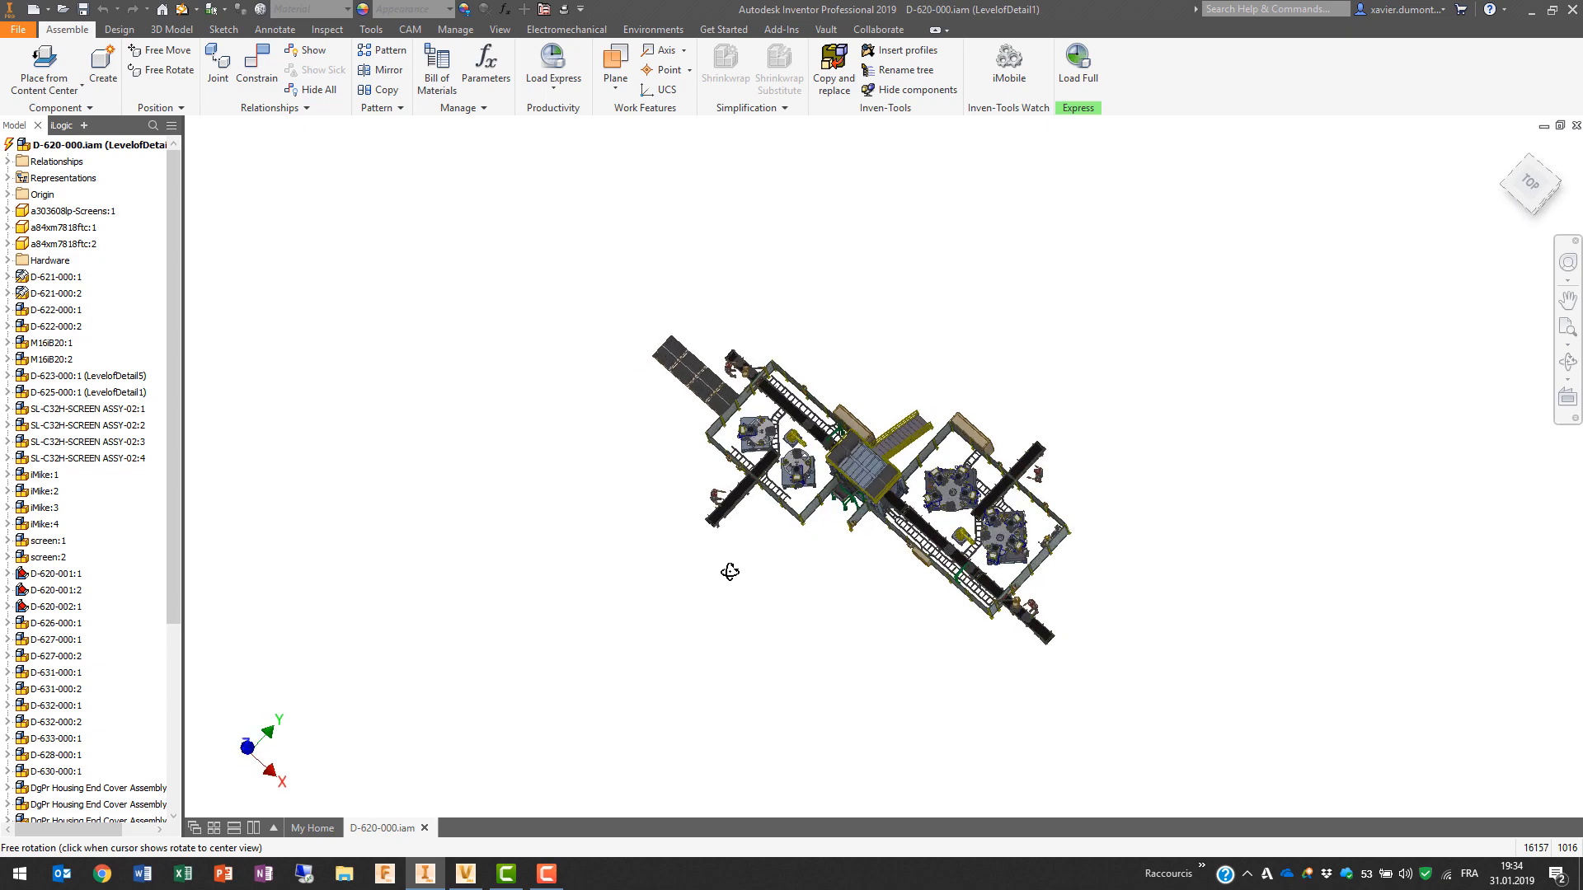
{"action": "key", "text": "Escape"}
{"action": "scroll", "coordinate": [772, 439], "scroll_direction": "up", "scroll_amount": 6}
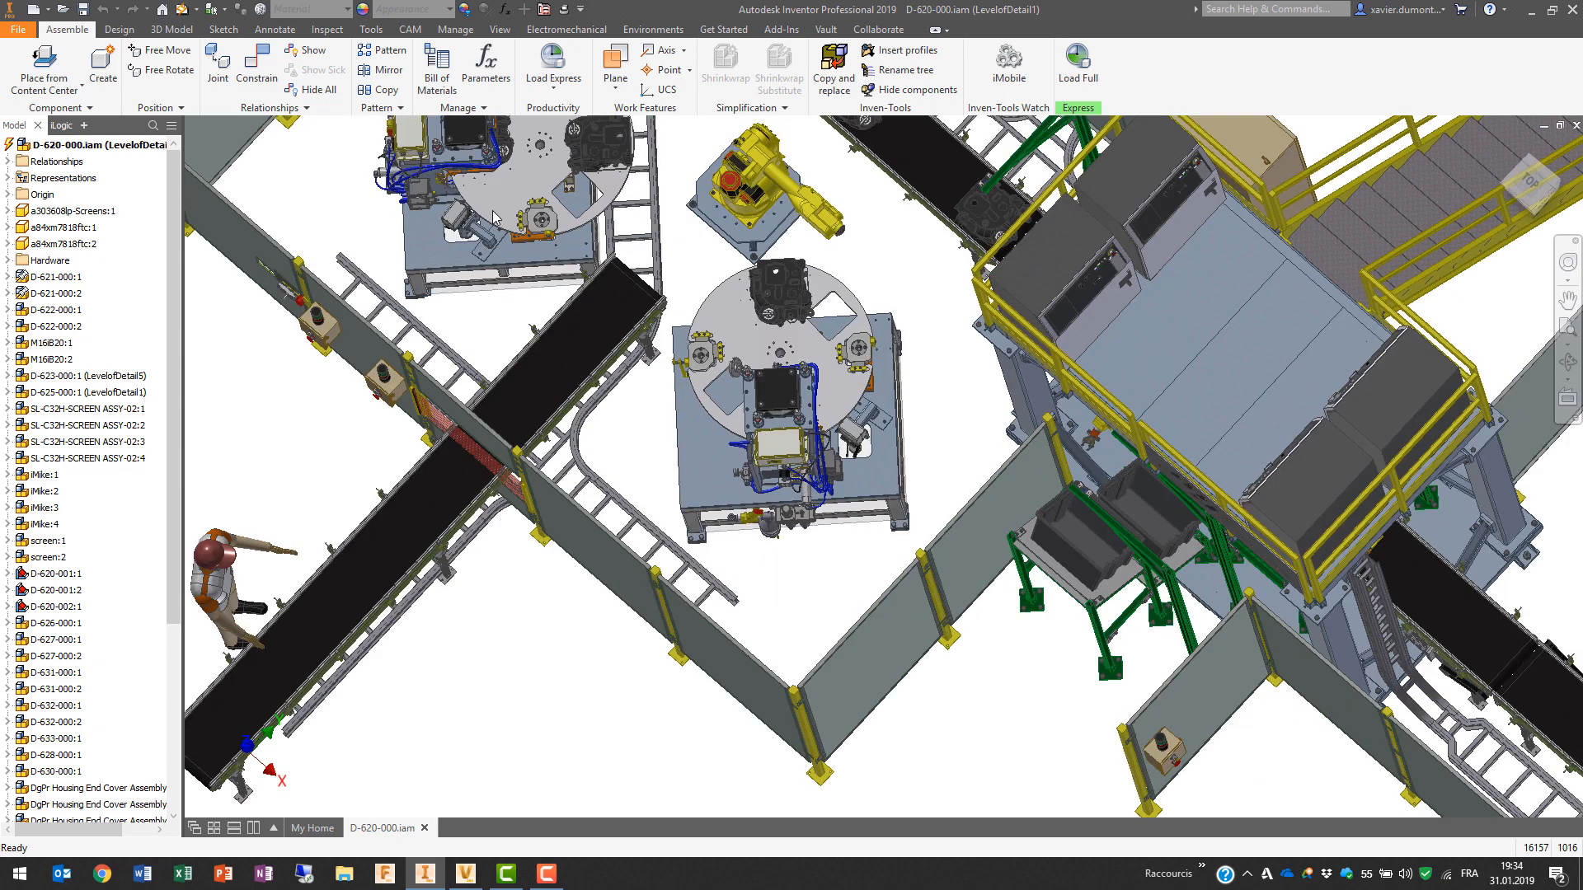
{"action": "middle_click_drag", "start_coordinate": [494, 217], "coordinate": [615, 422]}
{"action": "right_click", "coordinate": [594, 398]}
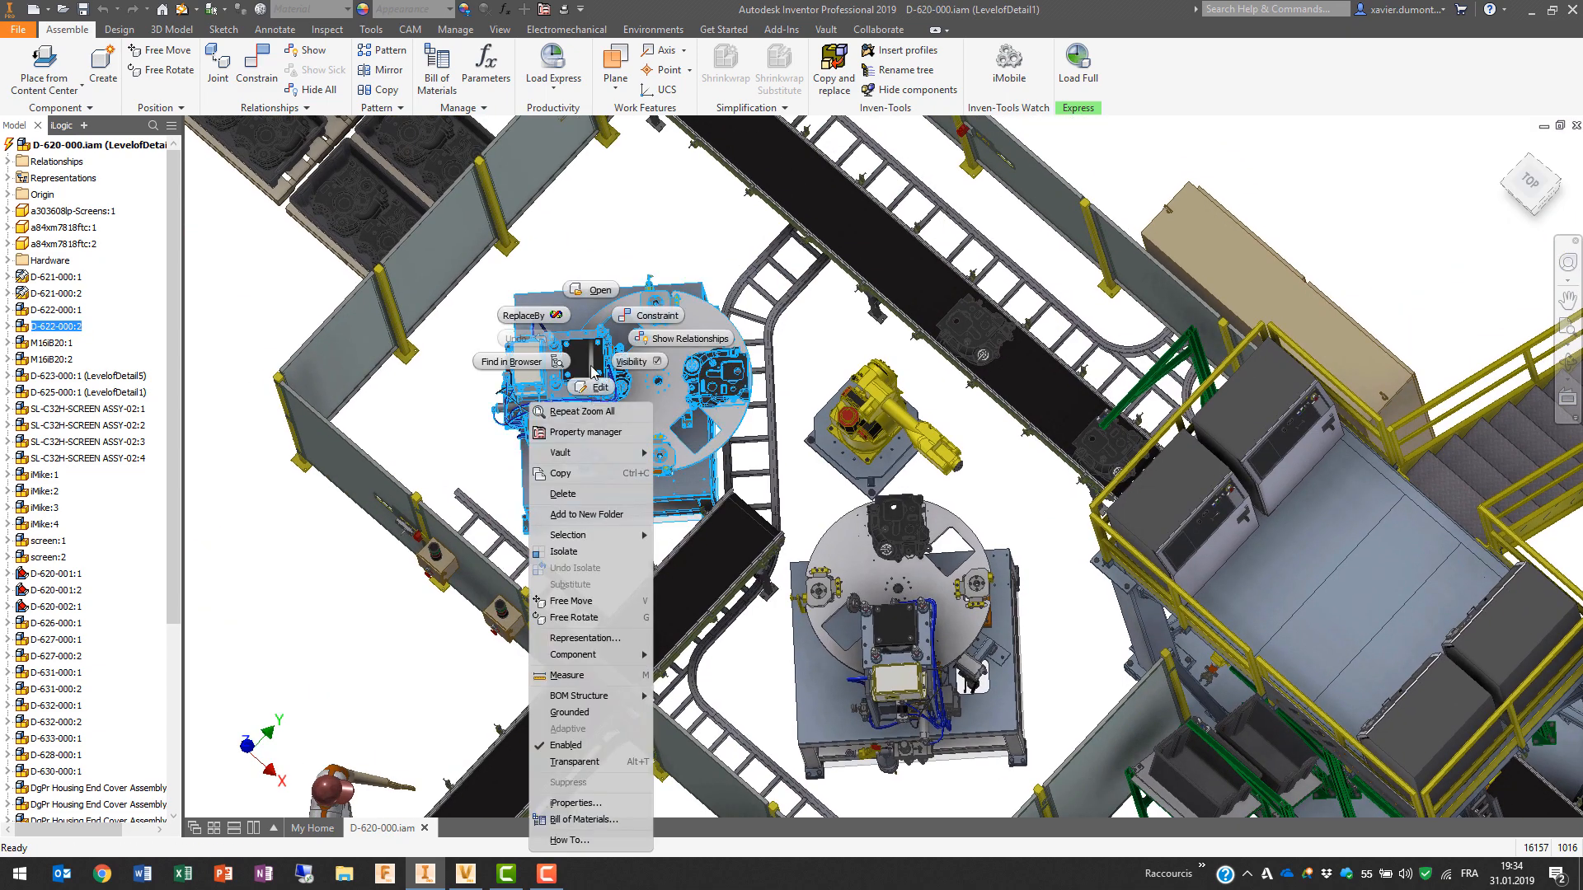
{"action": "left_click", "coordinate": [505, 195]}
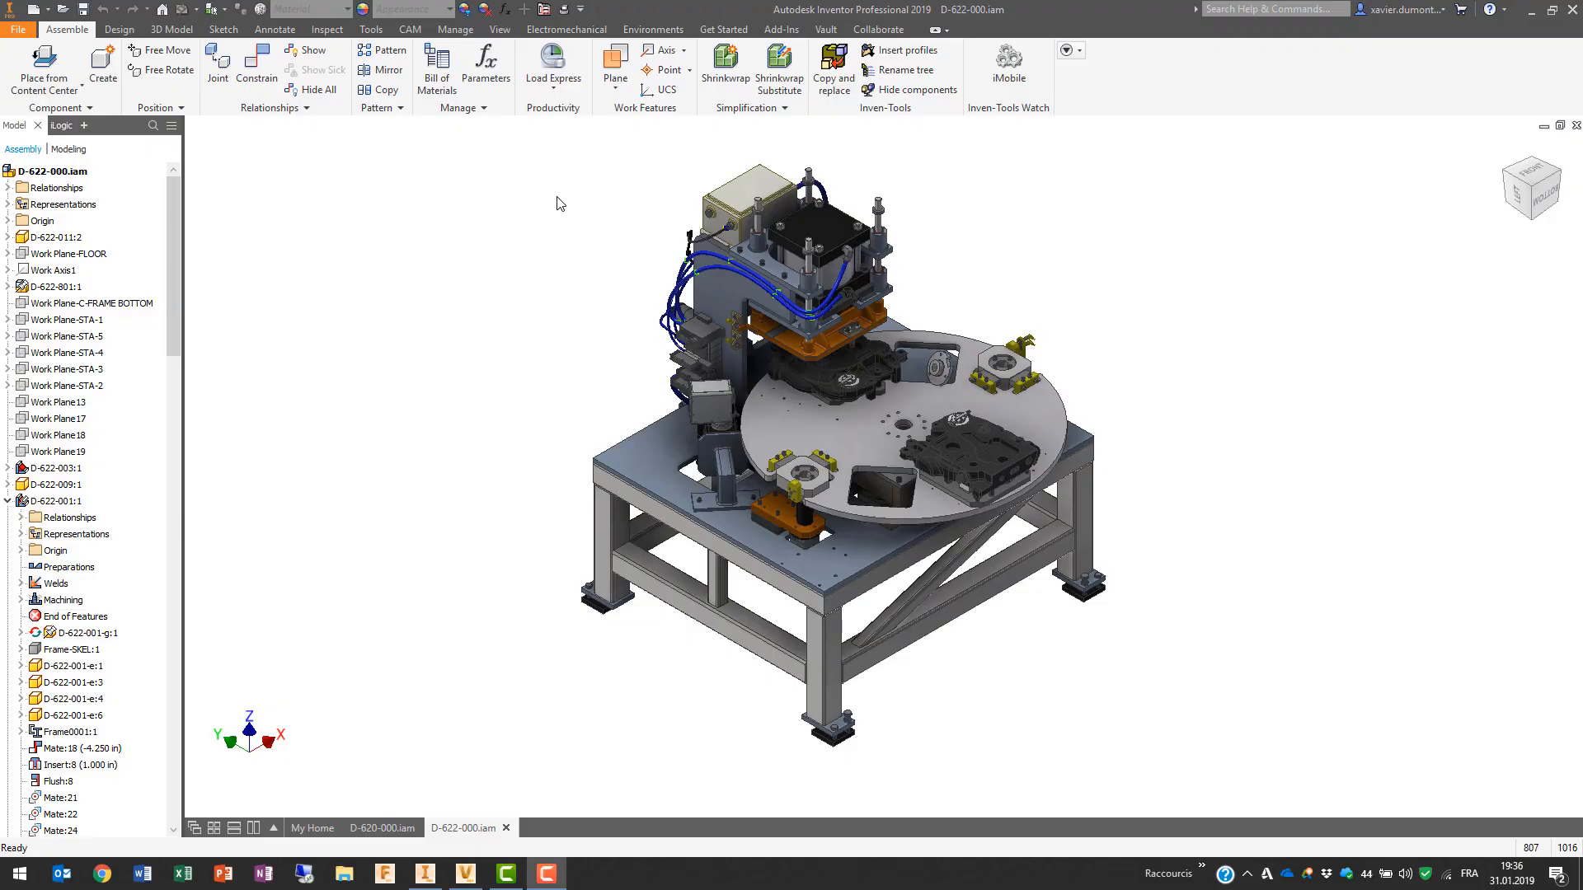
Step: Open the round turntable plate's subassembly Sous-ASSY1 from the D-622-000 assembly
{"action": "scroll", "coordinate": [865, 431], "scroll_direction": "up", "scroll_amount": 3}
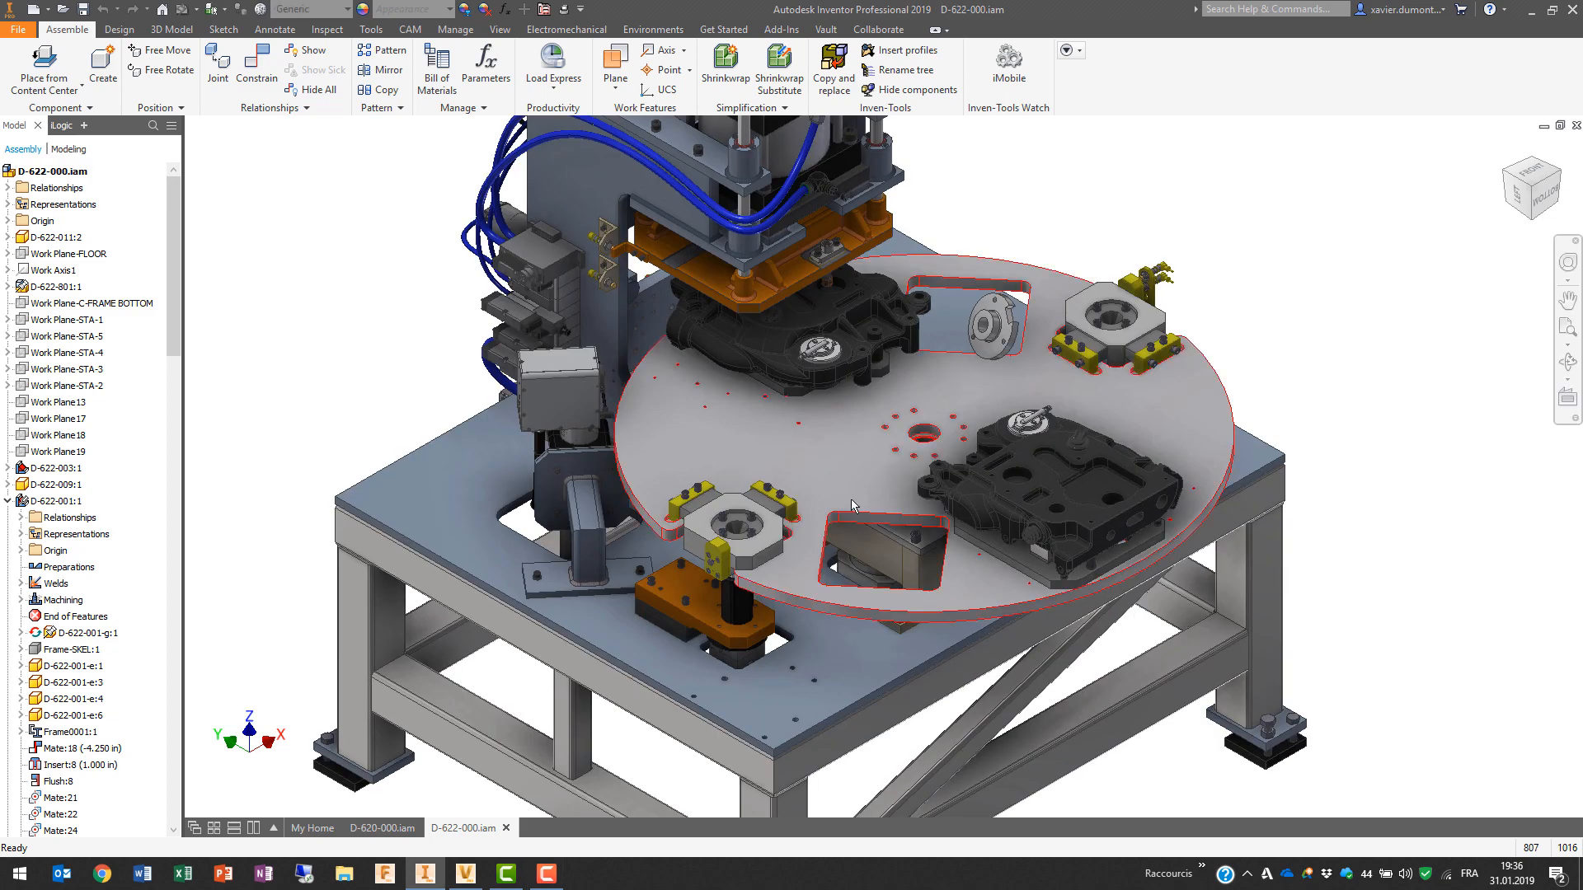
{"action": "right_click", "coordinate": [851, 498]}
{"action": "left_click", "coordinate": [858, 239]}
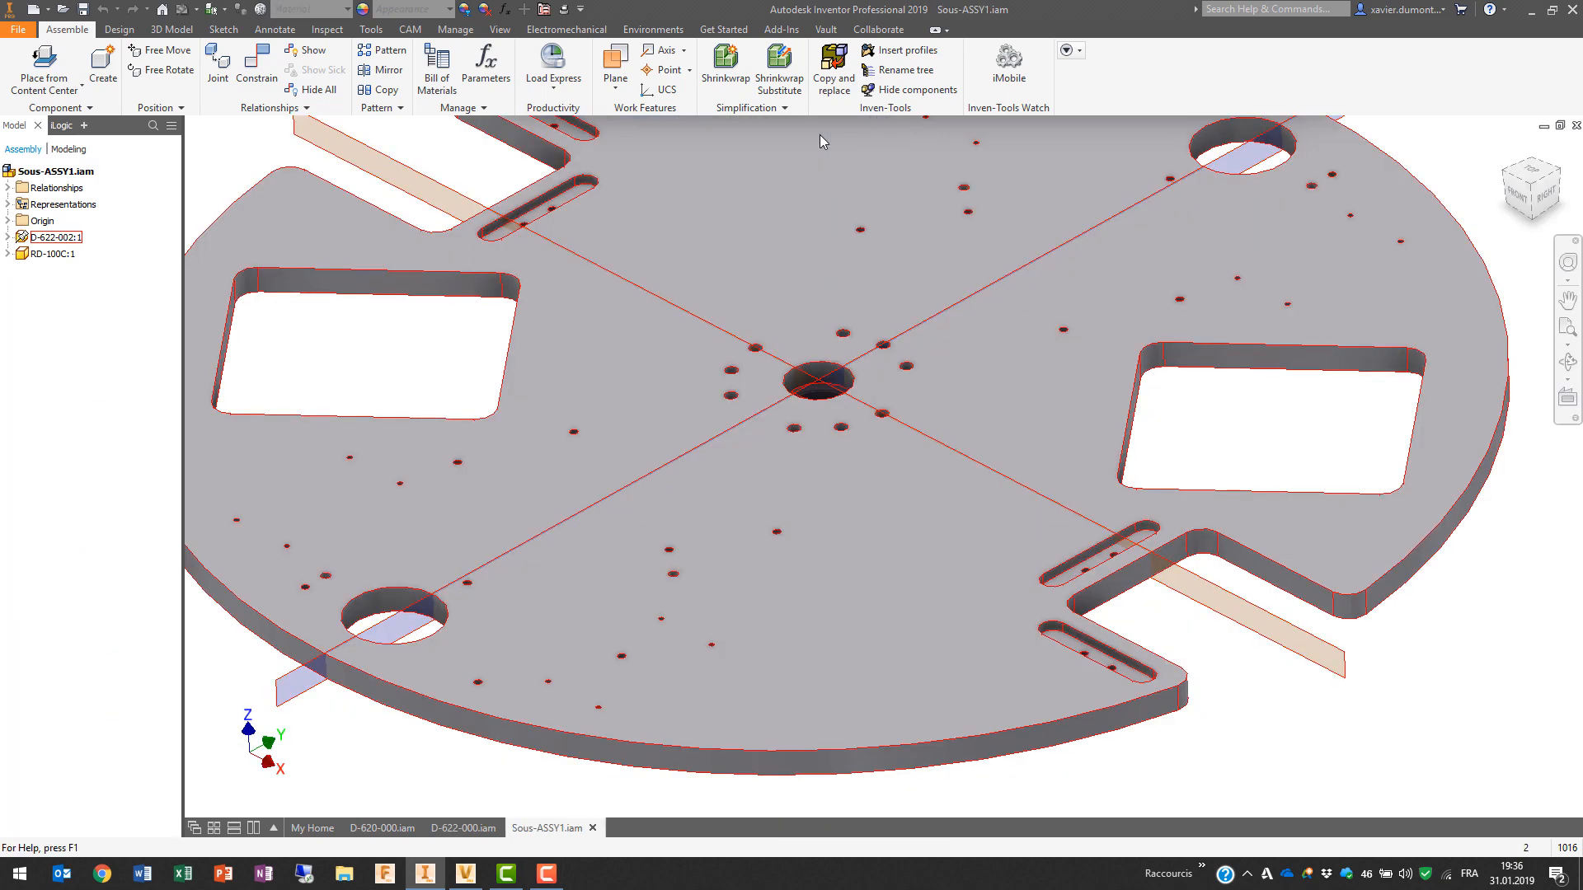
Step: Start placing a Content Center part, examine which parameters the Advanced Search offers for Fasteners, and close that search without adding criteria
{"action": "middle_click_drag", "start_coordinate": [780, 487], "coordinate": [887, 668], "text": "shift"}
{"action": "left_click", "coordinate": [43, 66]}
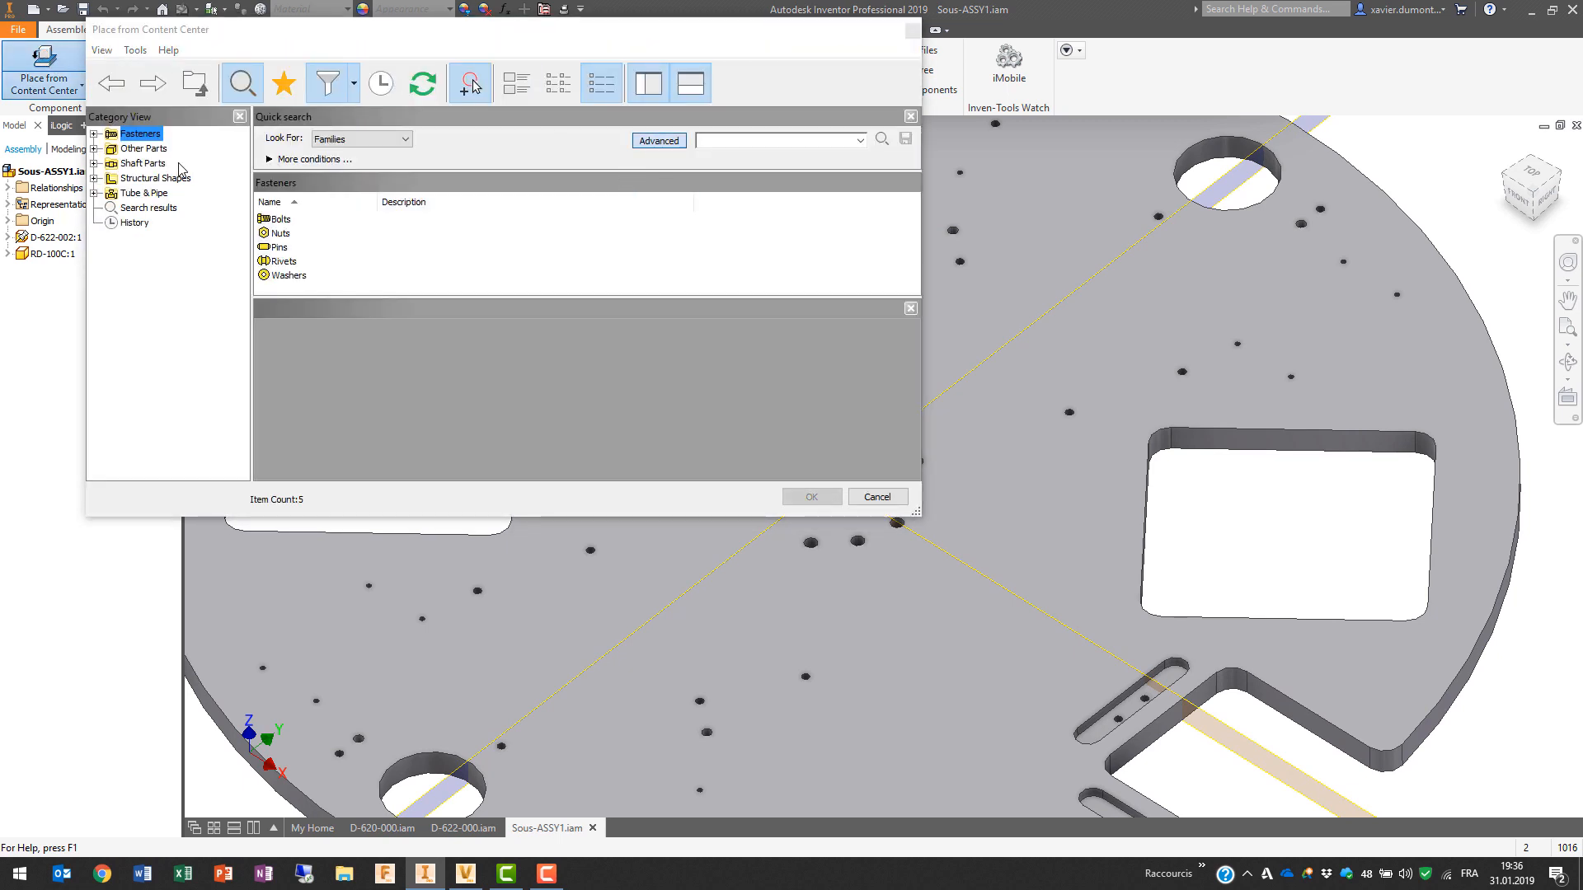
{"action": "left_click", "coordinate": [659, 141]}
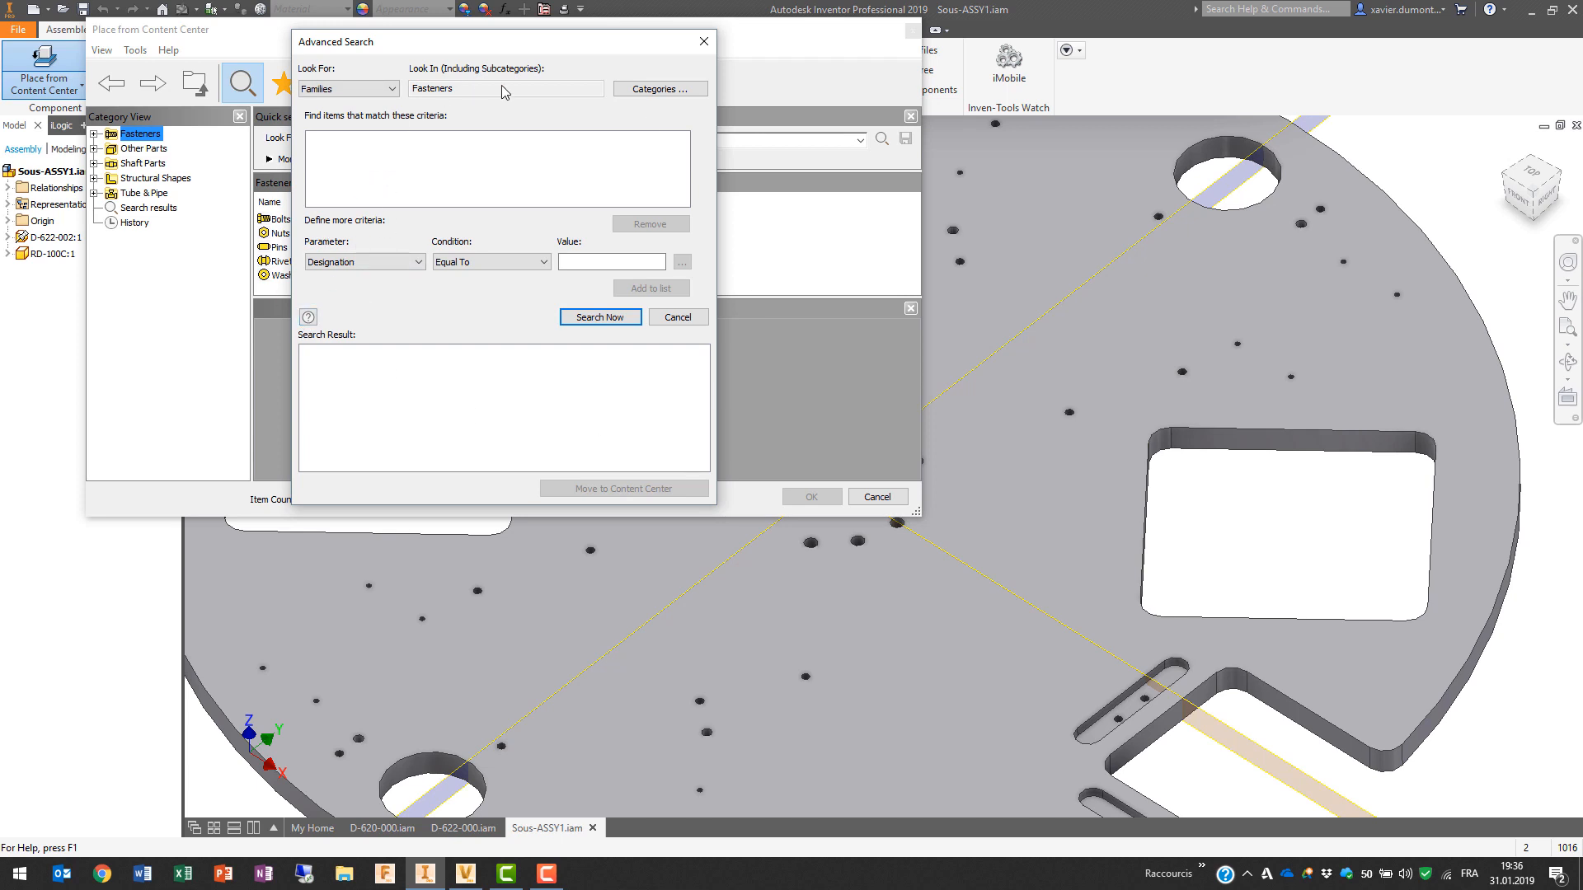
{"action": "left_click", "coordinate": [400, 263]}
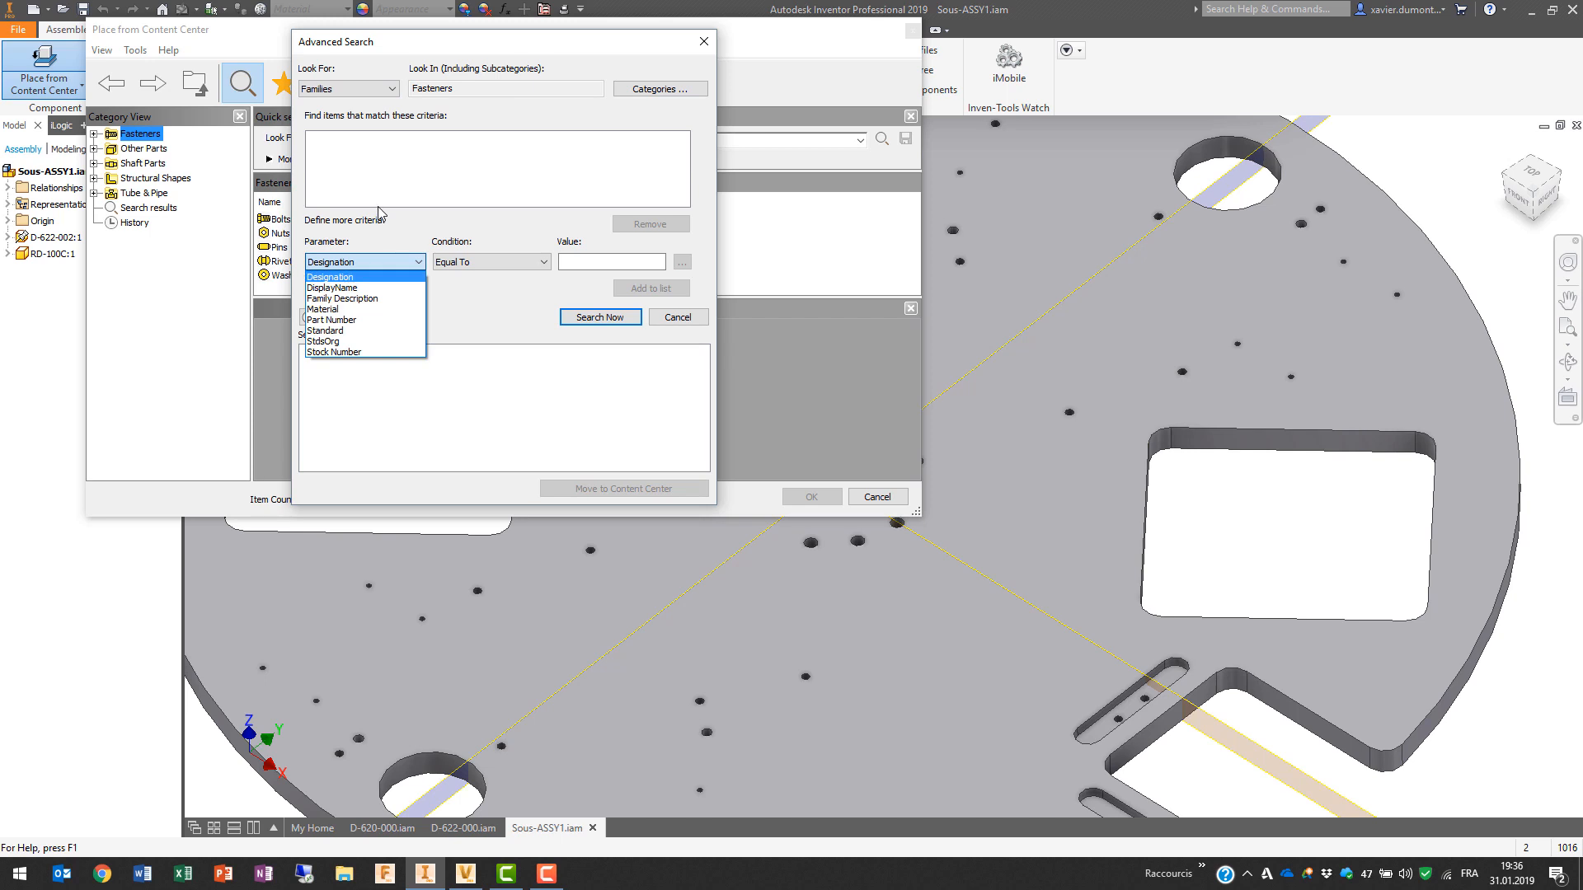
{"action": "left_click", "coordinate": [423, 205]}
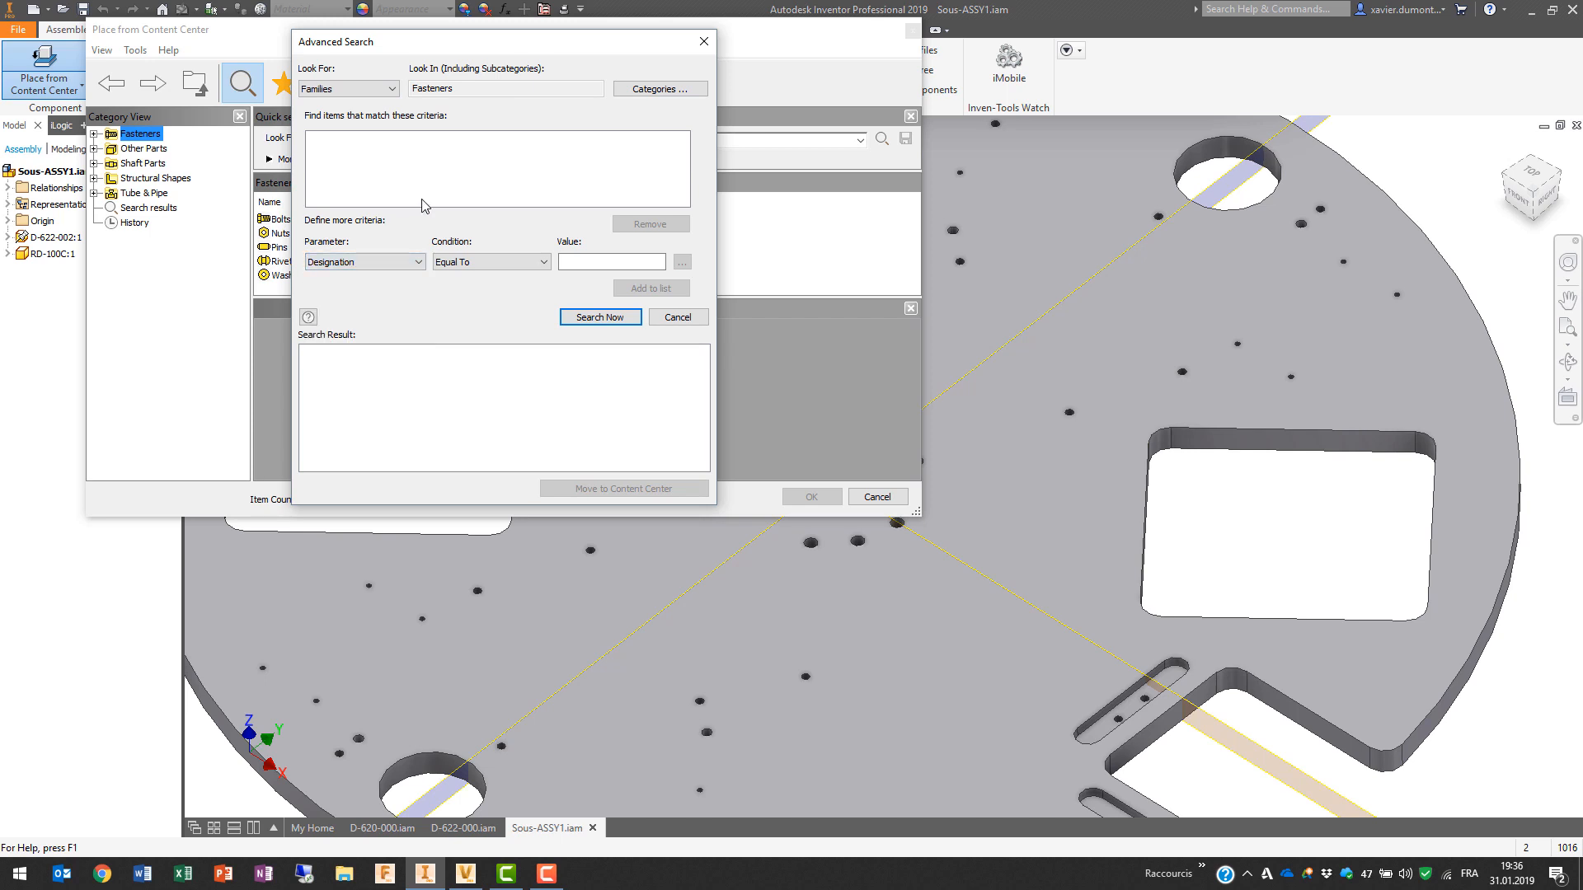
{"action": "left_click", "coordinate": [704, 43]}
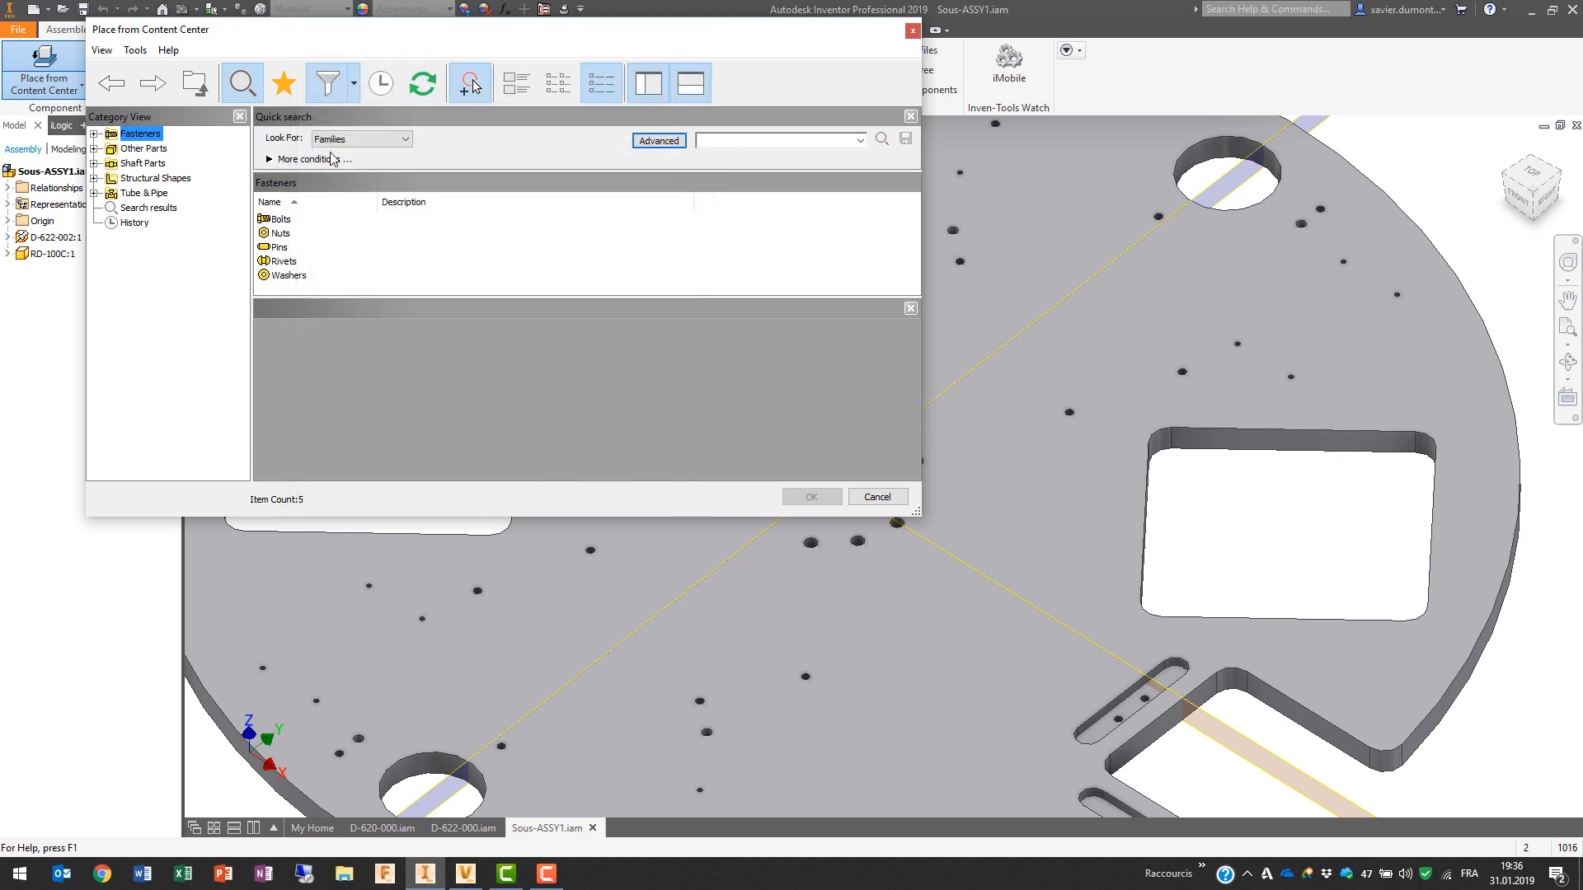
Step: Search the Content Center families for parts whose description contains "spring"
{"action": "left_click", "coordinate": [301, 159]}
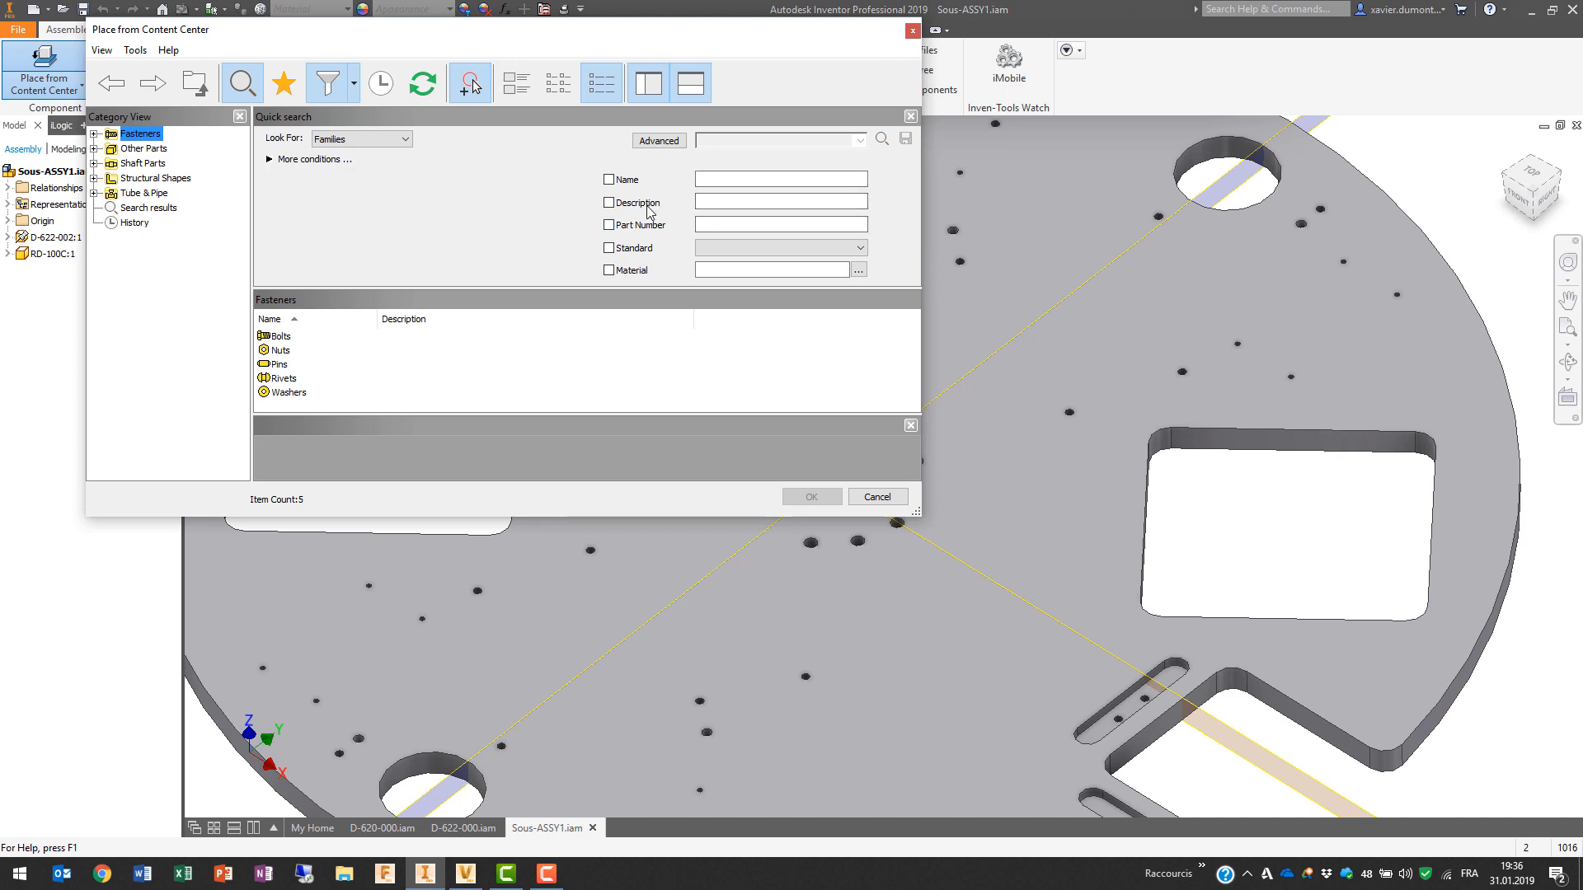
{"action": "left_click", "coordinate": [748, 201]}
{"action": "type", "text": "spi"}
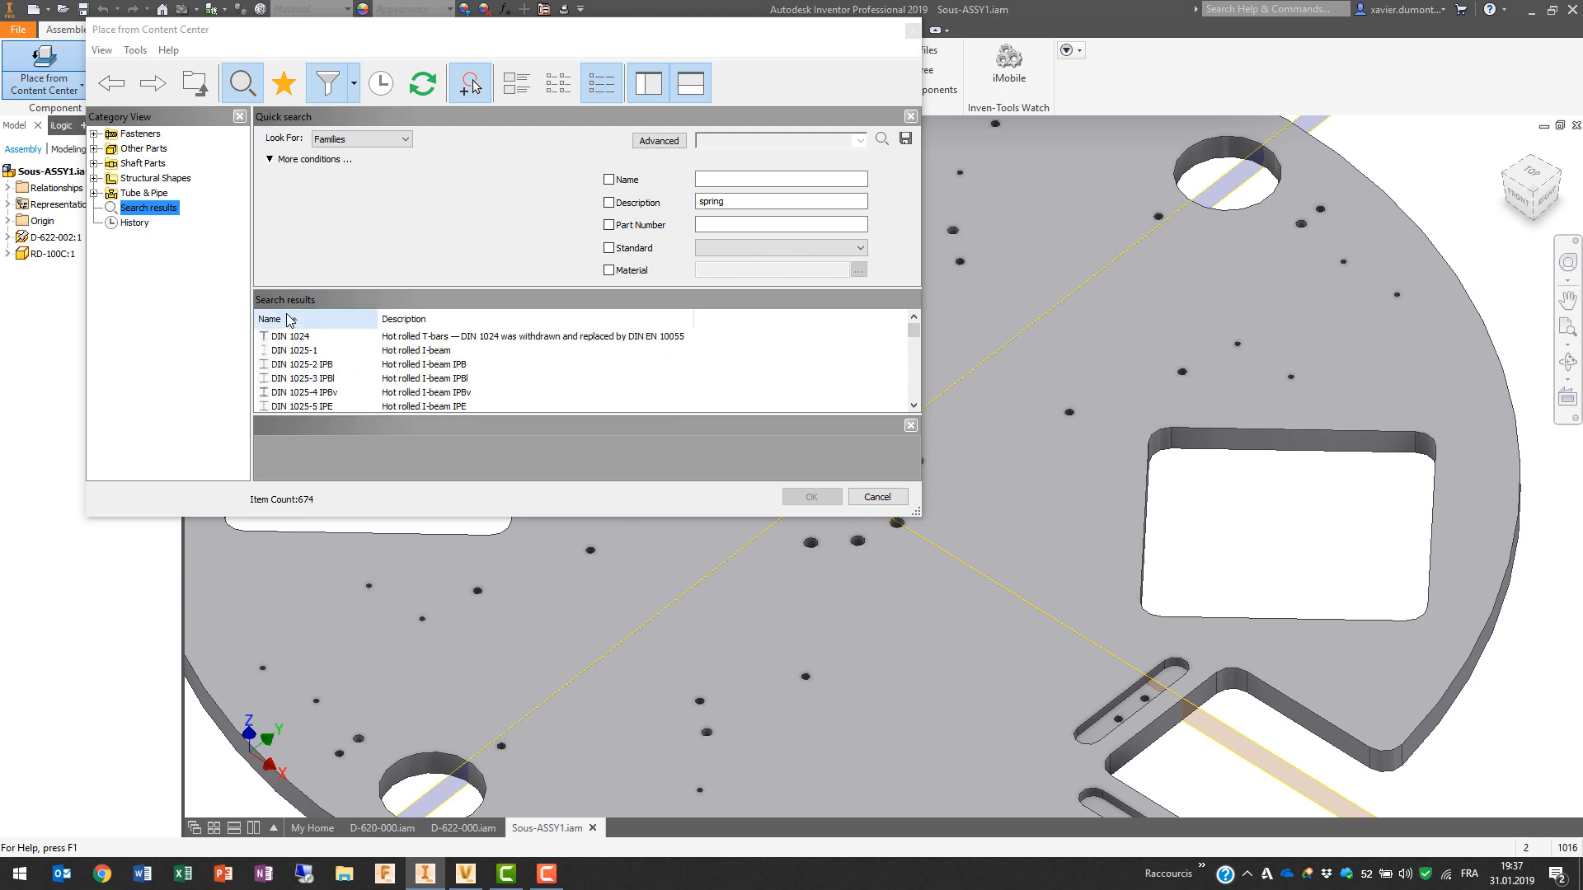
{"action": "left_click", "coordinate": [140, 135]}
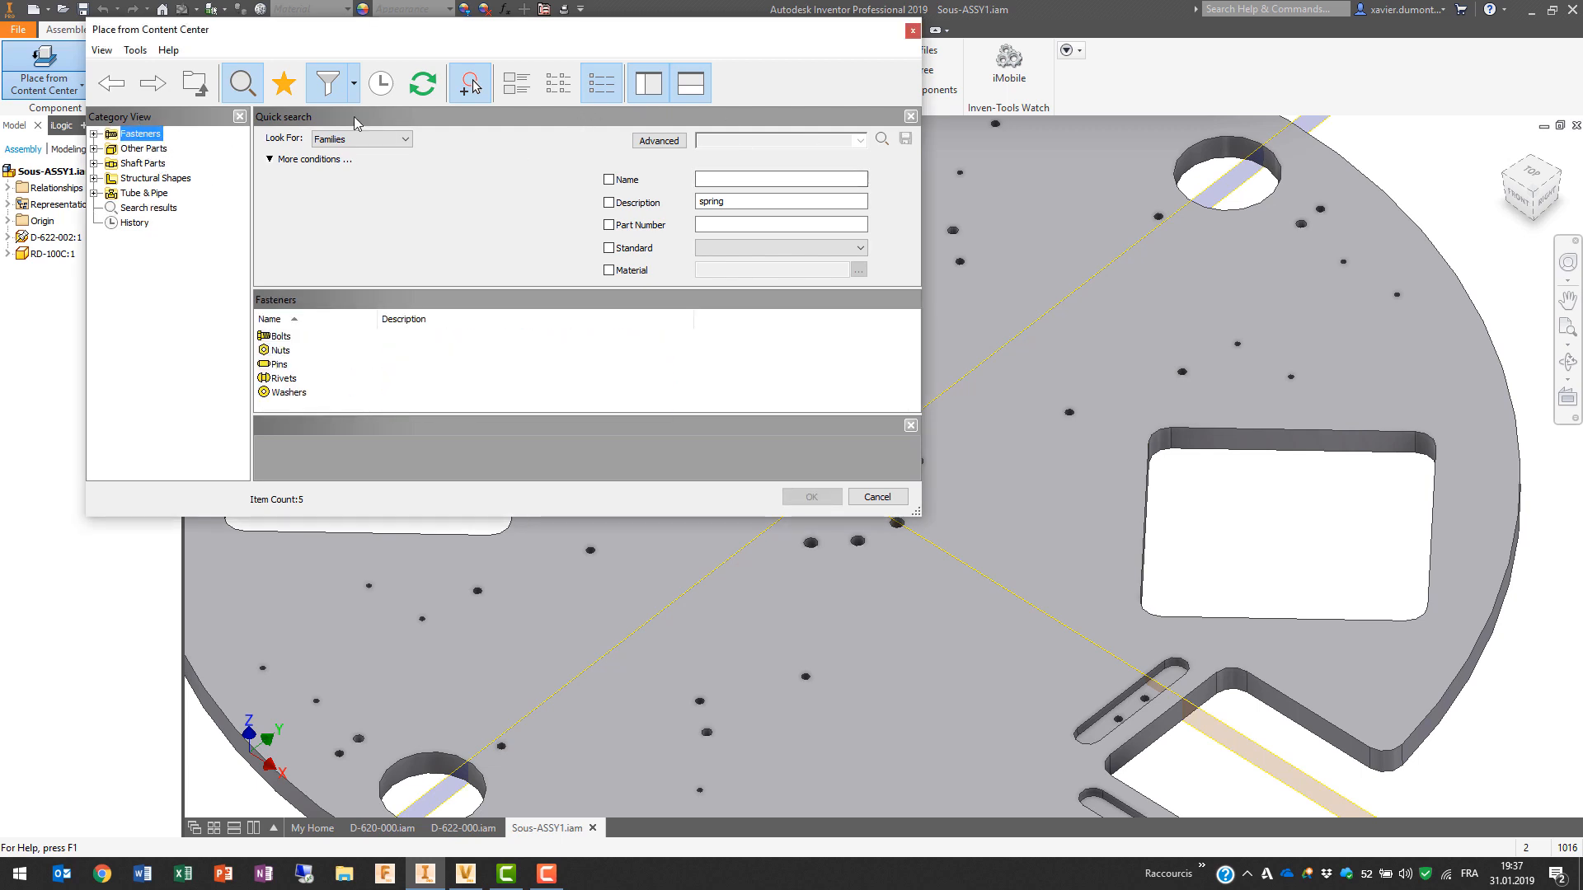
{"action": "left_click", "coordinate": [745, 201]}
{"action": "key", "text": "Return"}
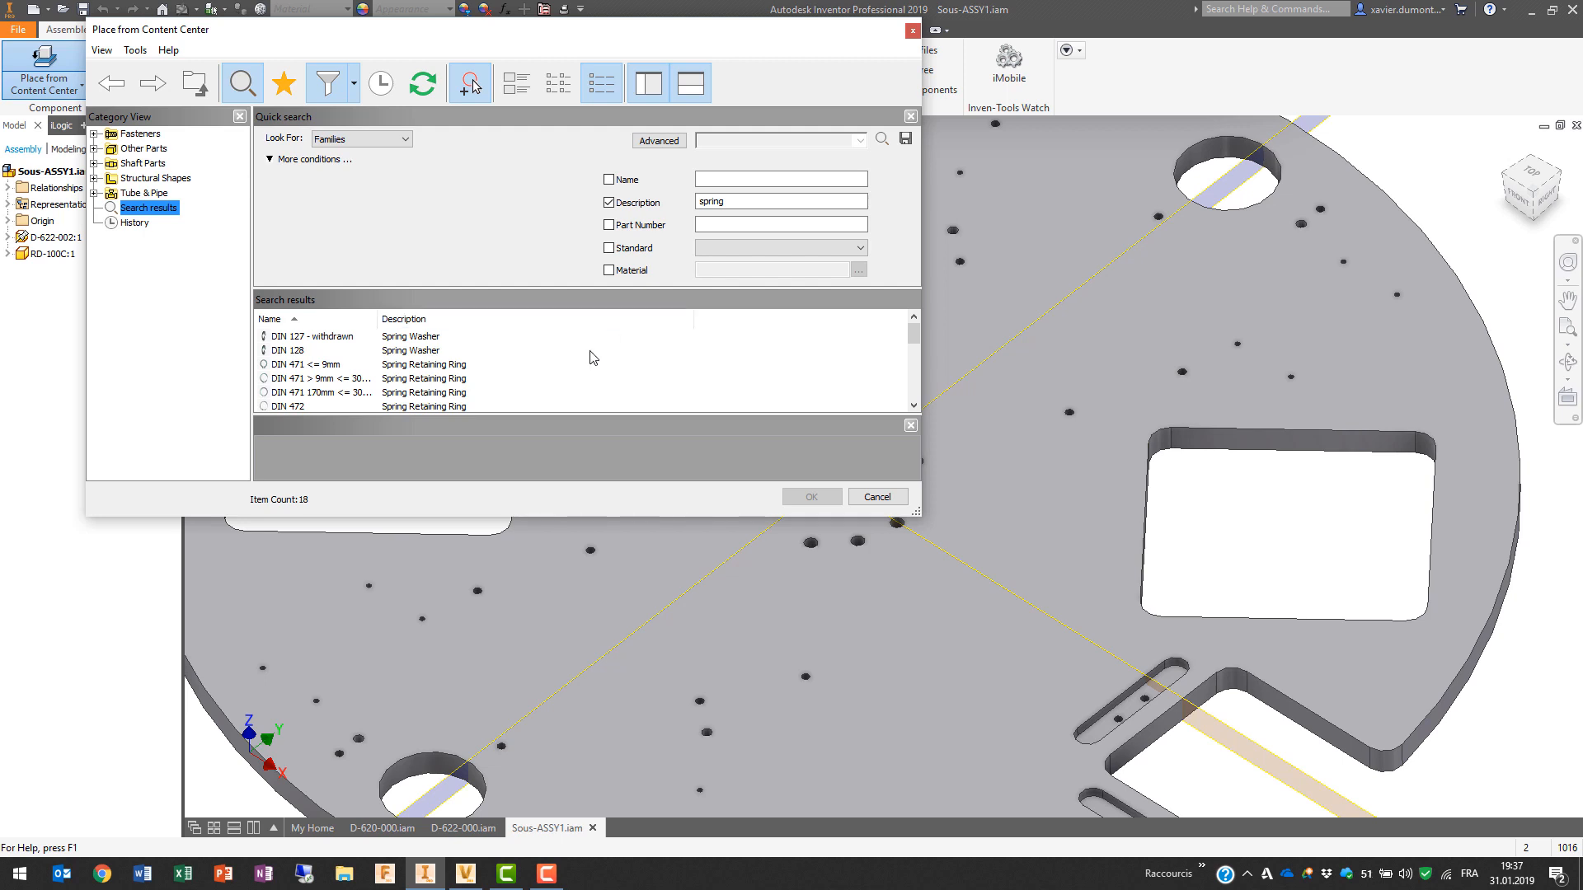
Step: Place DIN 128 A12 spring washers on all matching holes around the plate's central bore, checking out all required files
{"action": "left_click", "coordinate": [289, 350]}
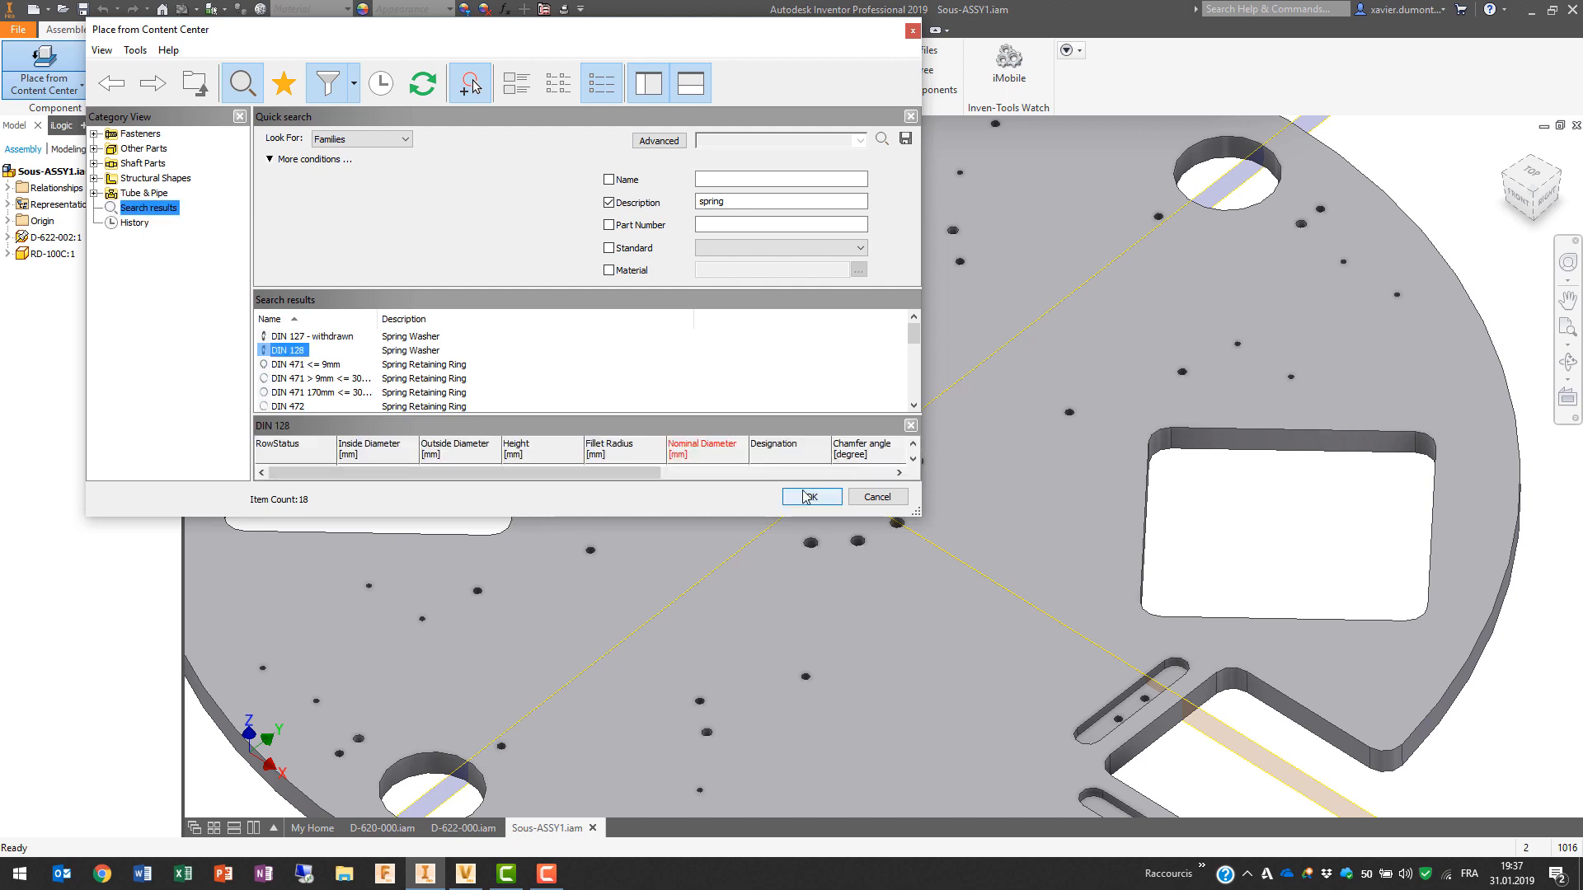
{"action": "left_click", "coordinate": [810, 497]}
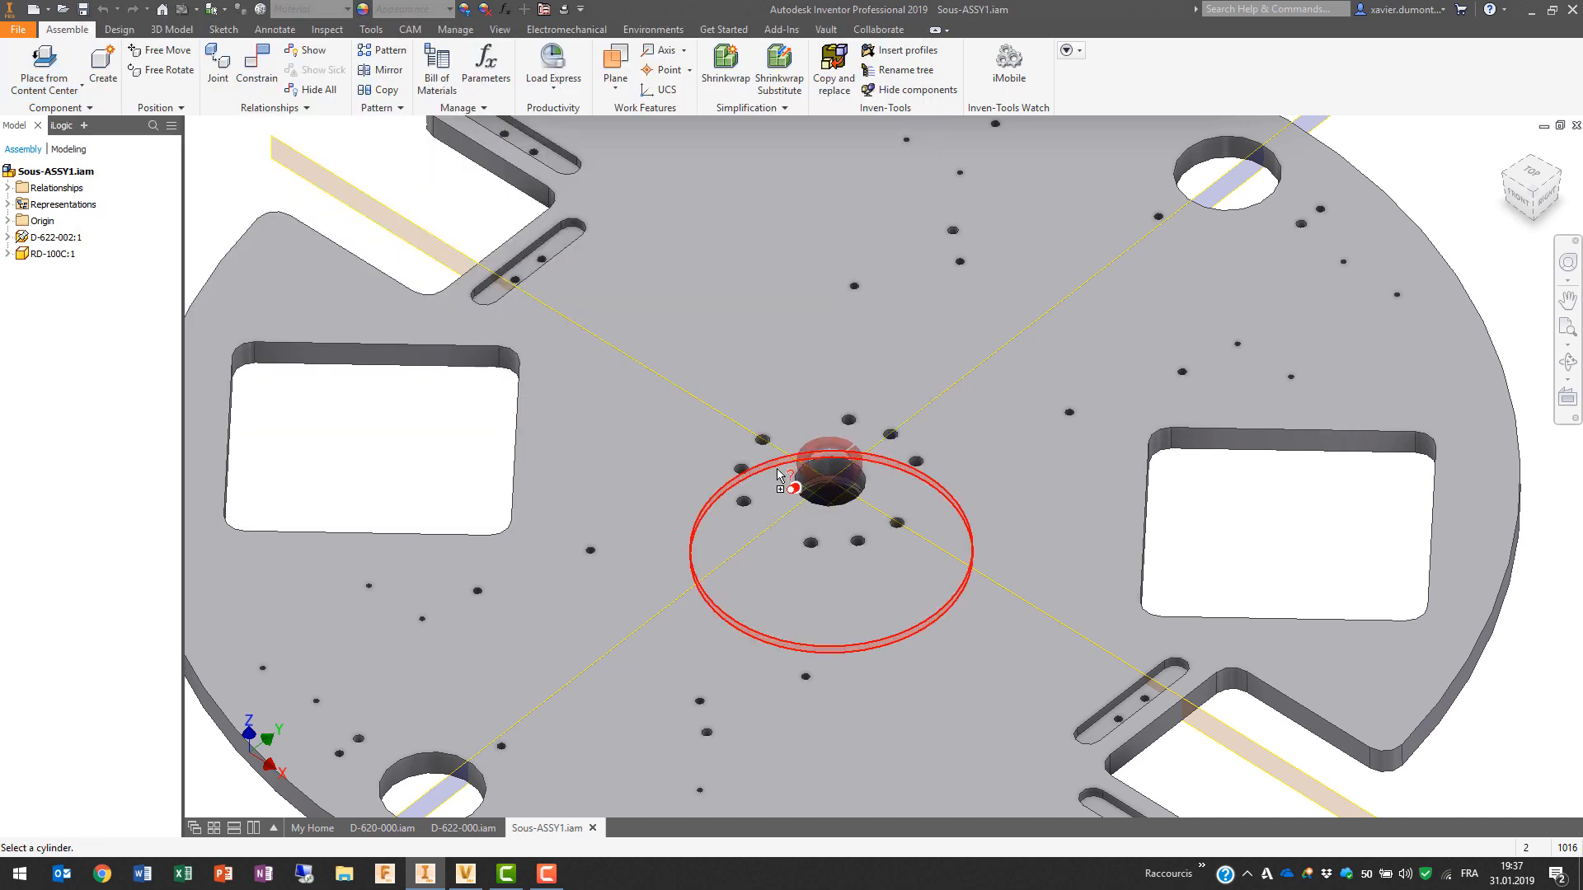
{"action": "scroll", "coordinate": [771, 508], "scroll_direction": "down", "scroll_amount": 4}
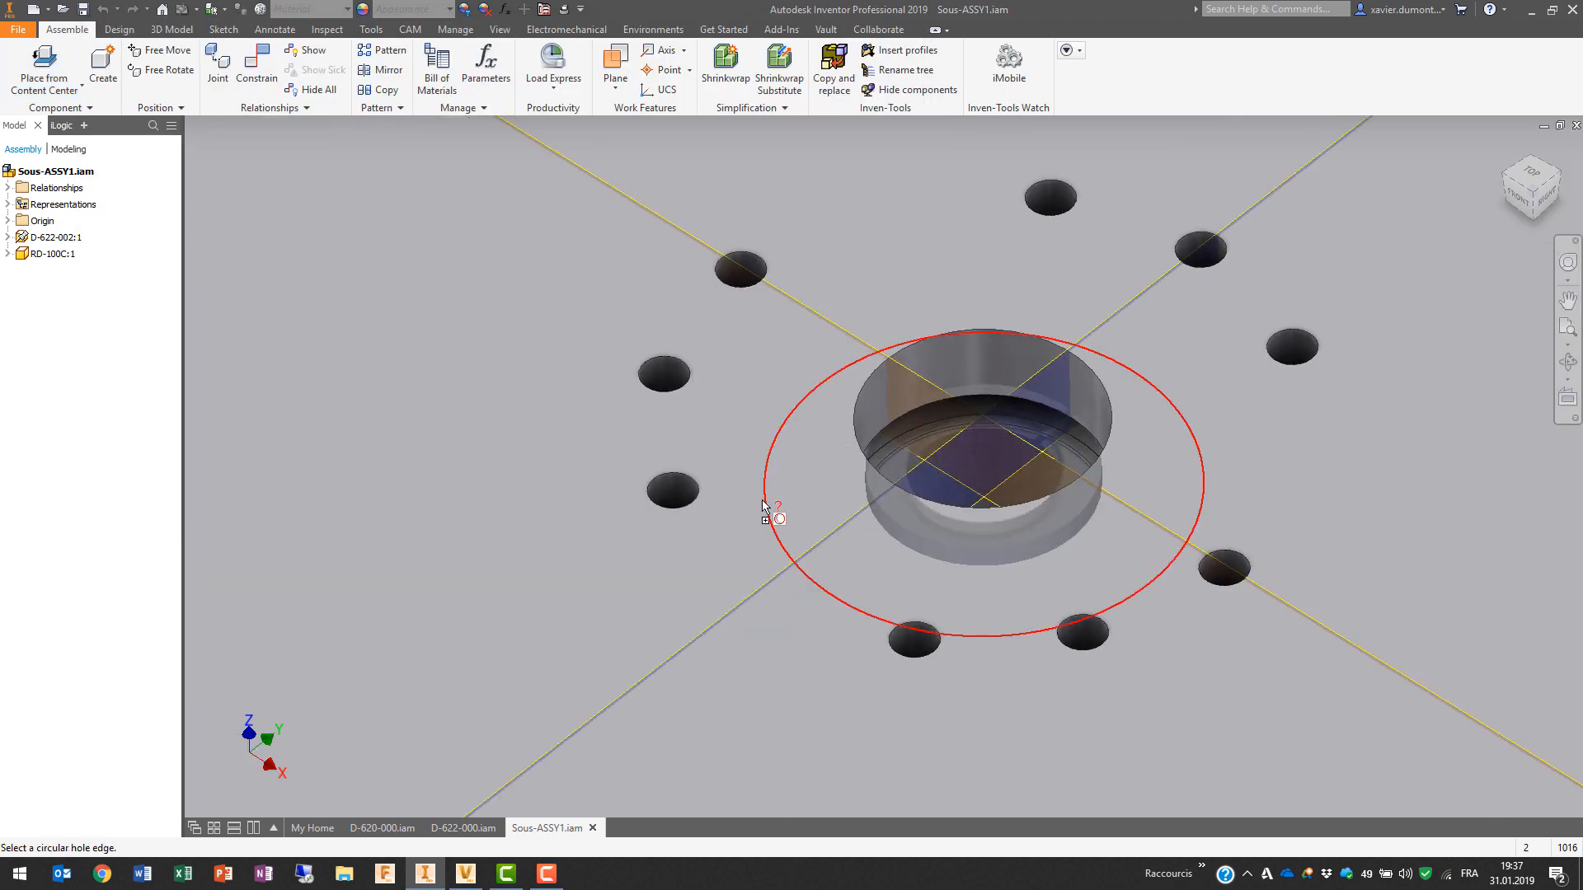
{"action": "middle_click_drag", "start_coordinate": [770, 511], "coordinate": [821, 574]}
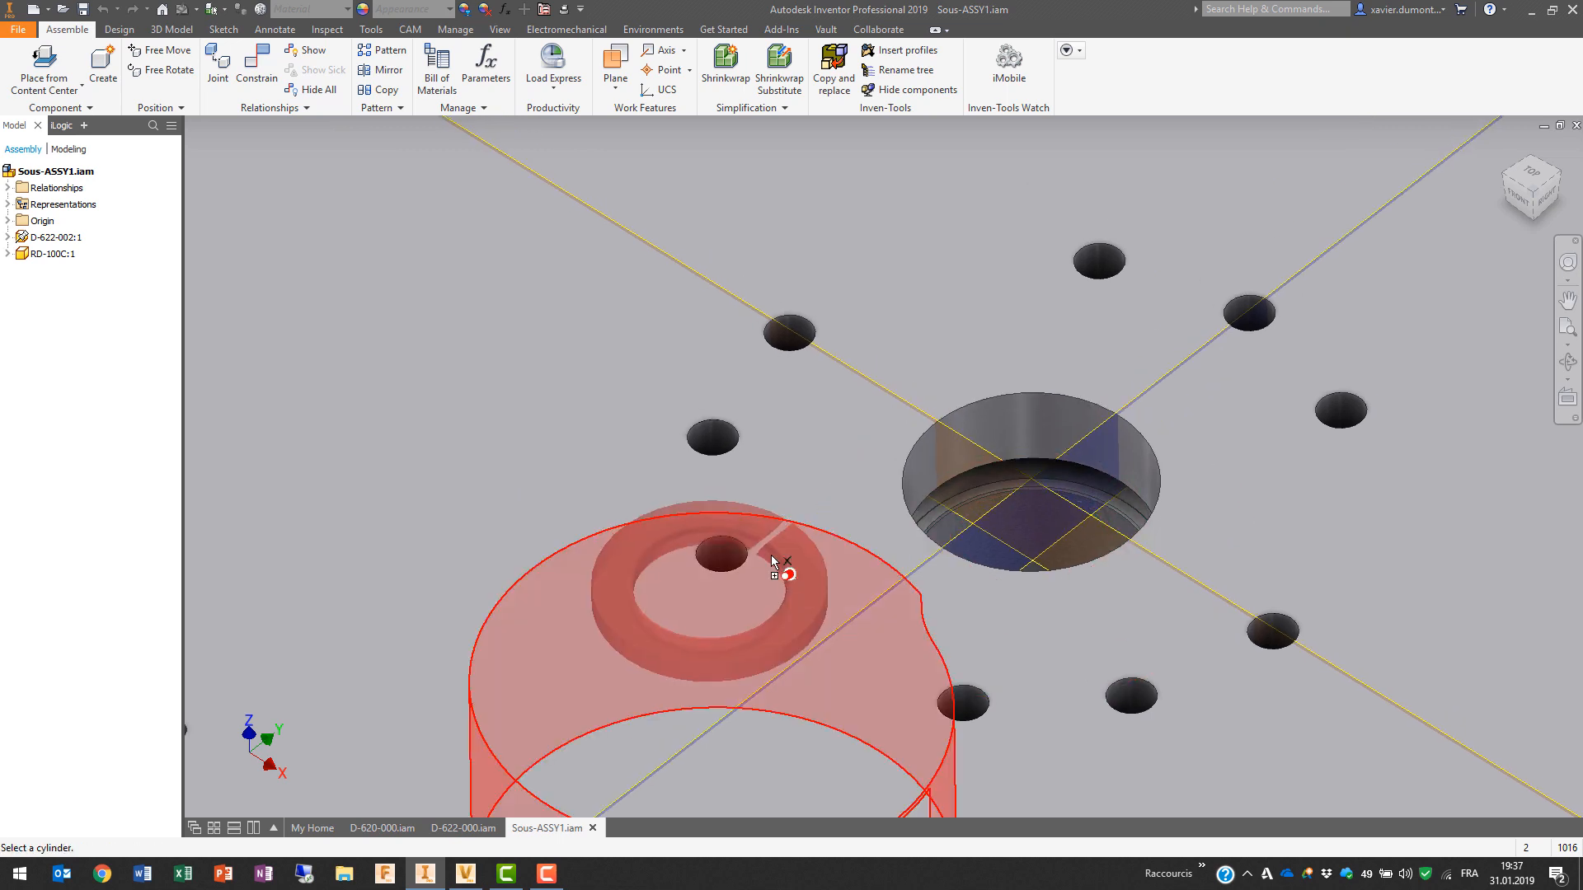
{"action": "left_click", "coordinate": [719, 544]}
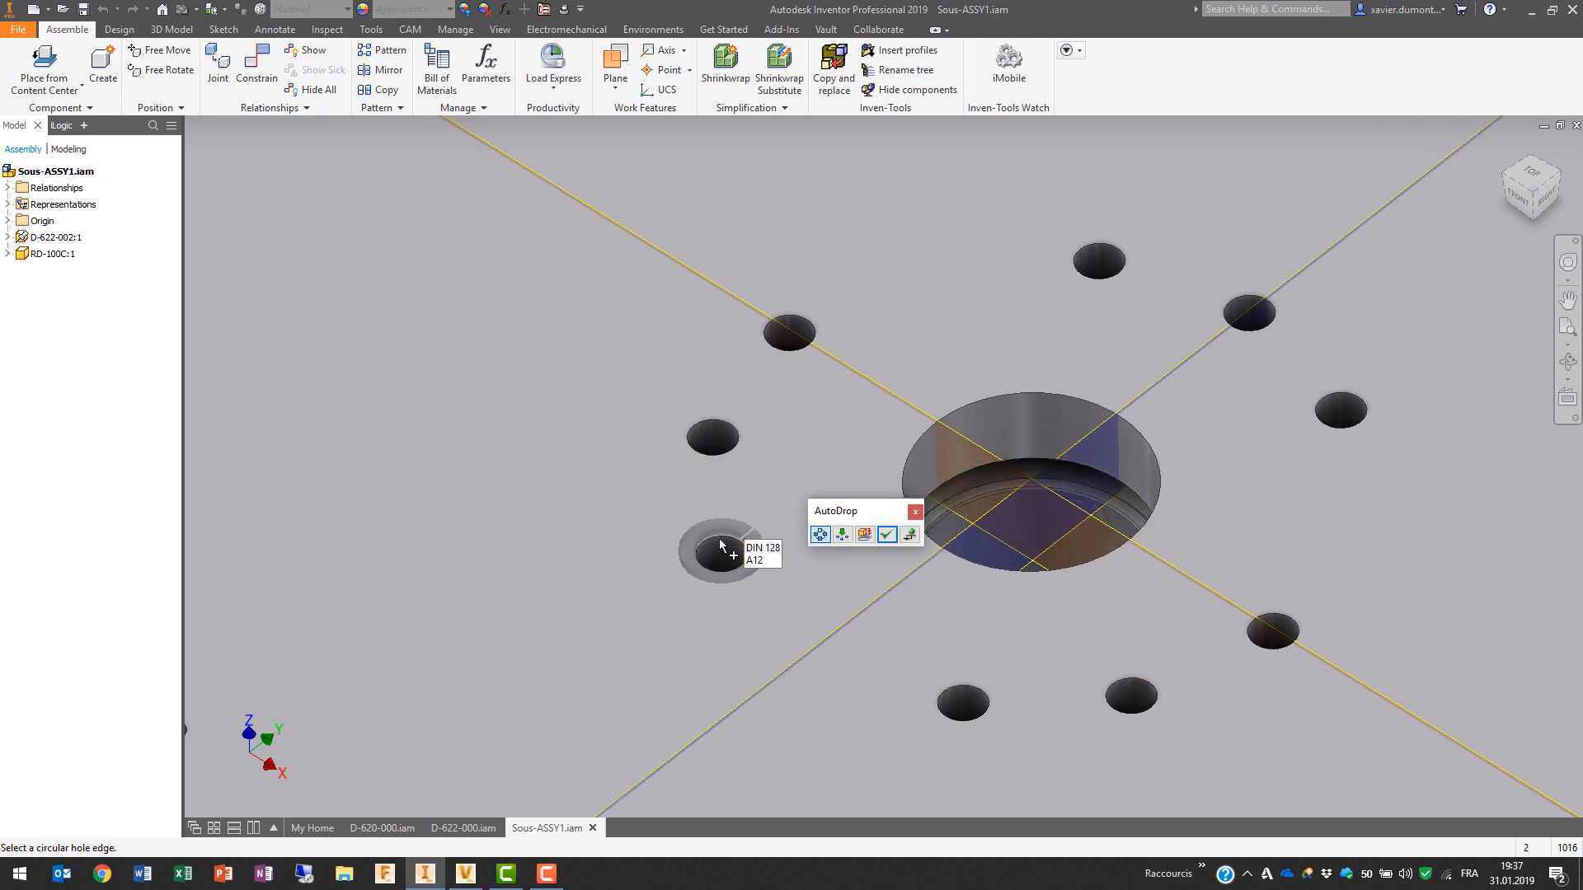
{"action": "left_click", "coordinate": [842, 536]}
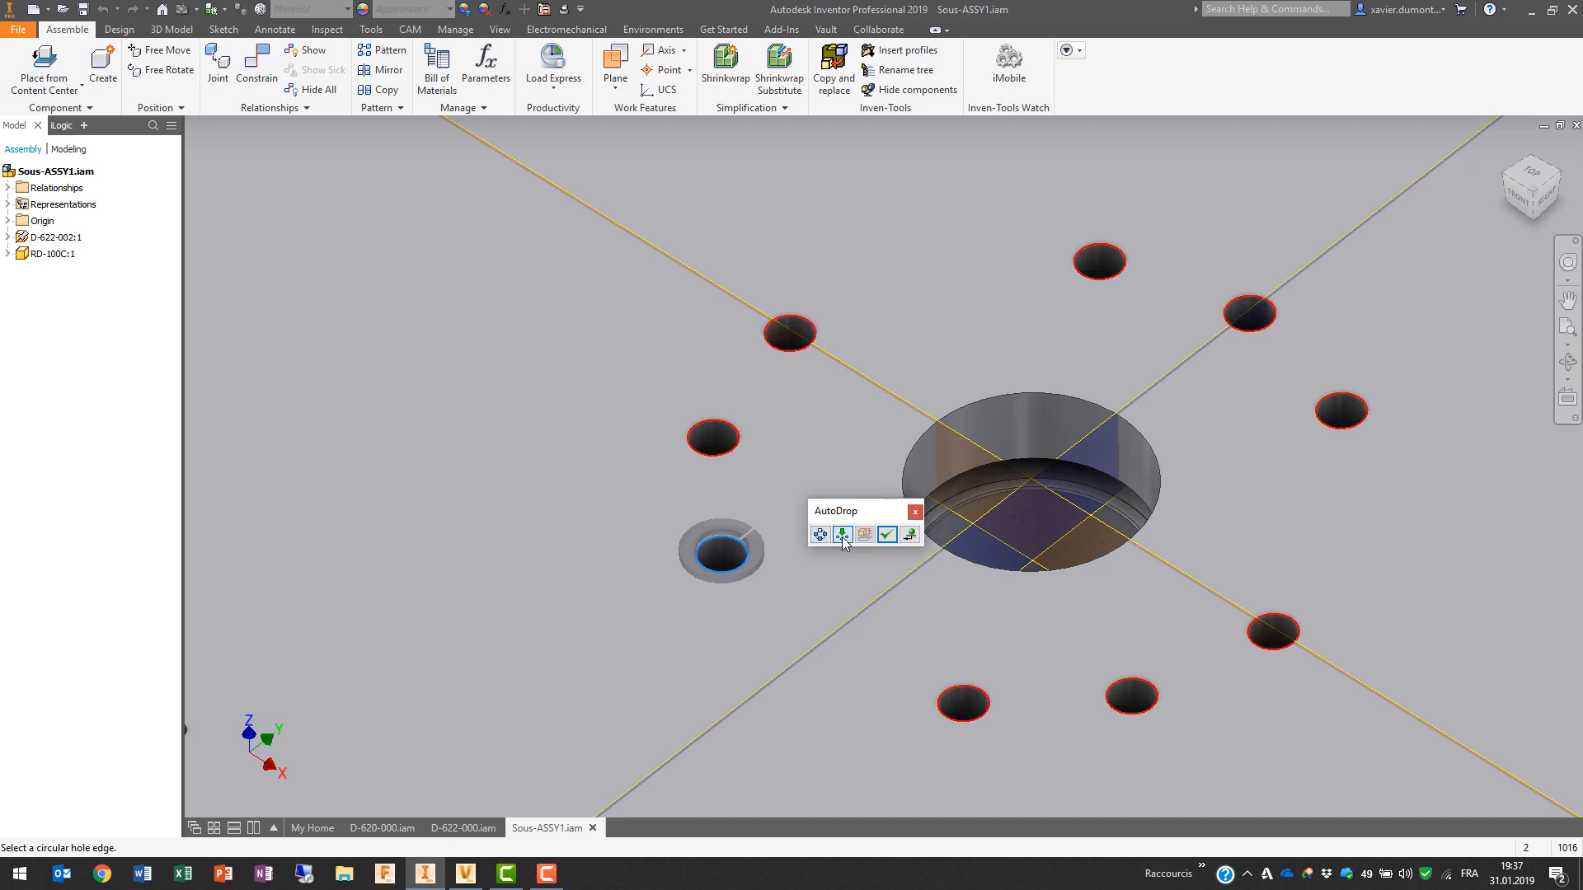
{"action": "left_click", "coordinate": [886, 534]}
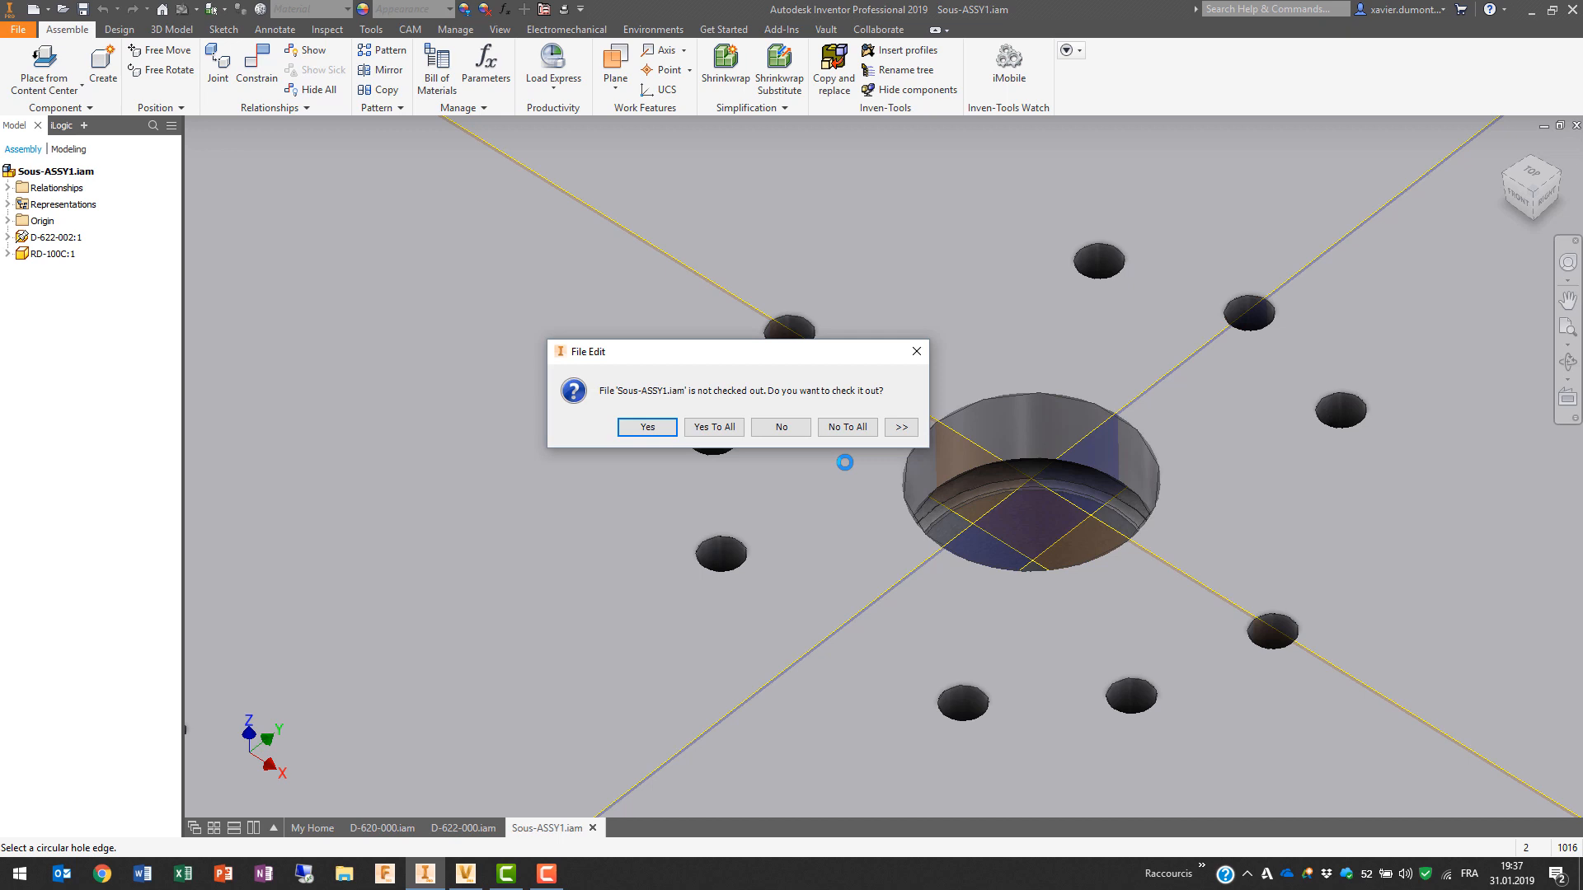
{"action": "left_click", "coordinate": [726, 427]}
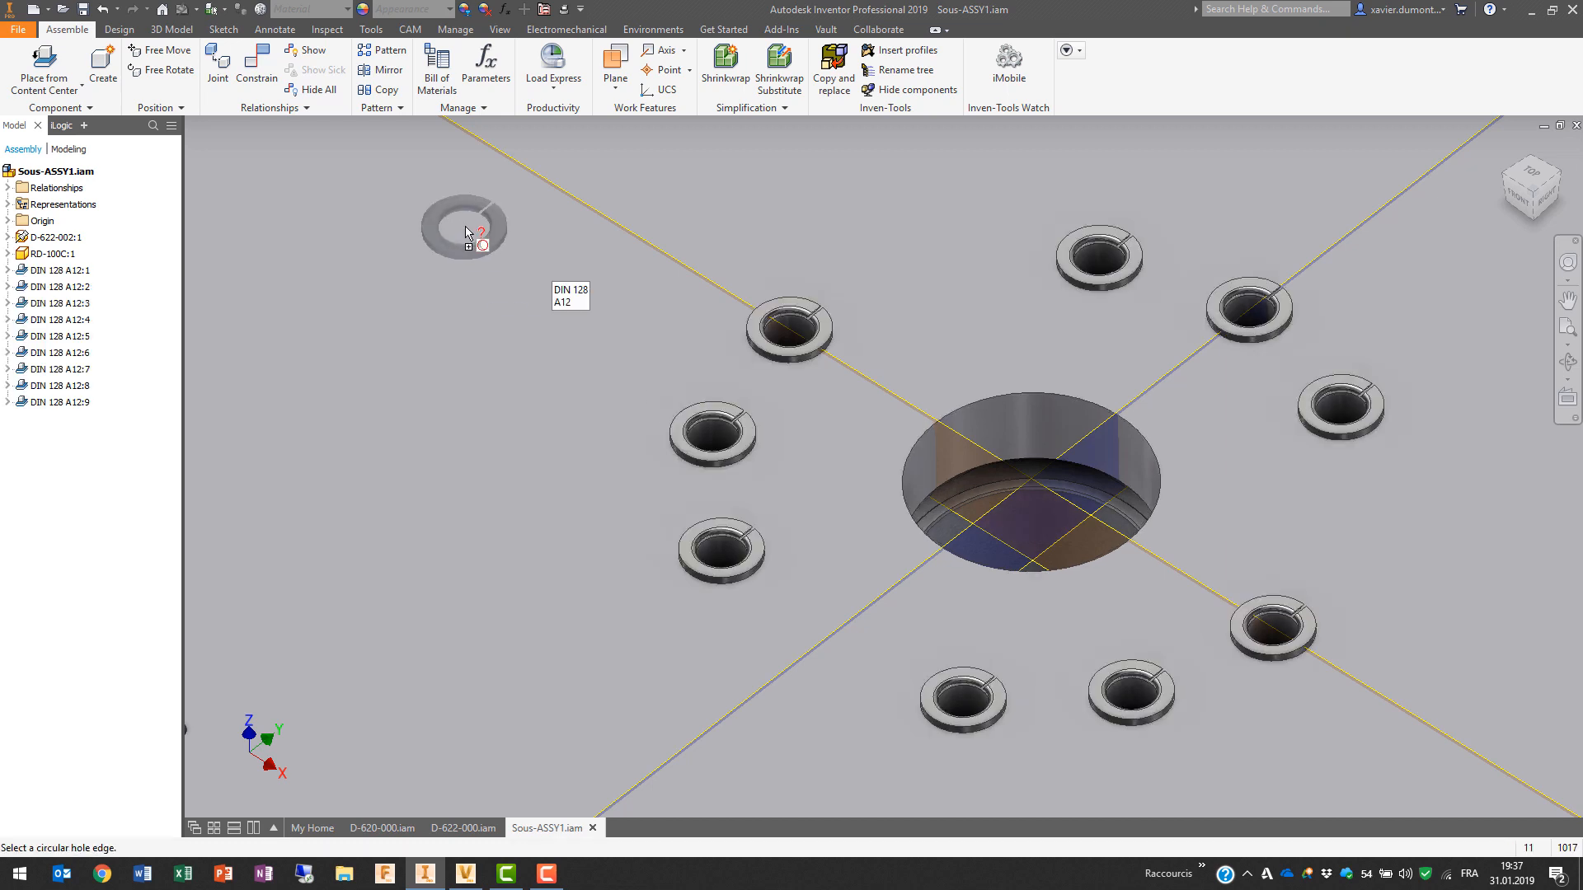
Step: Search the Content Center for 4762 and place DIN EN ISO 4762 M12 x 50 screws in all the washer-fitted holes
{"action": "left_click", "coordinate": [39, 65]}
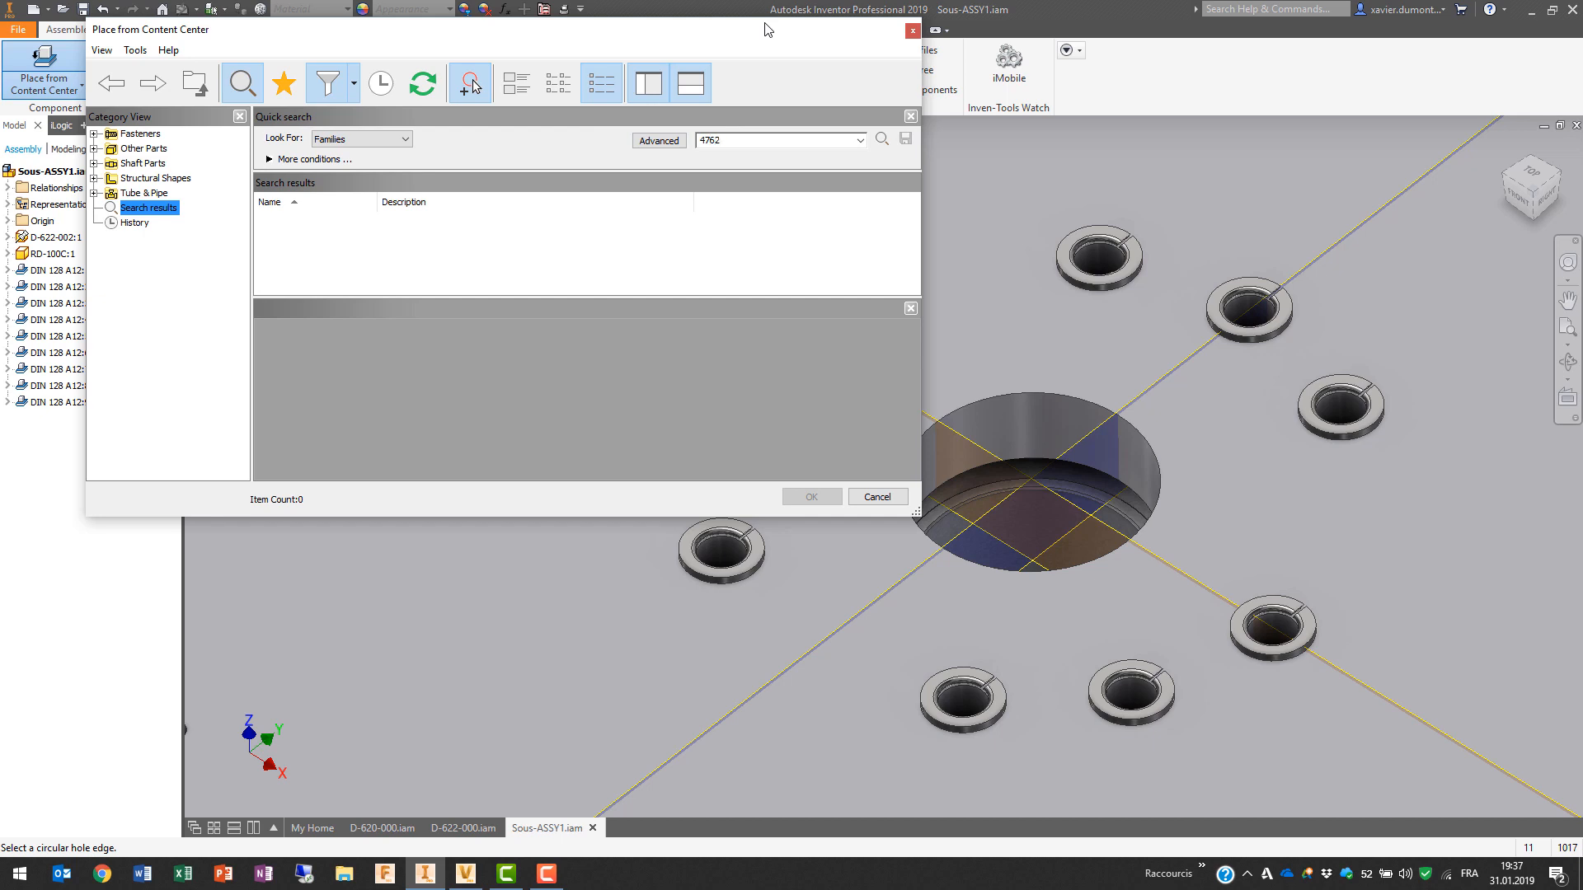
{"action": "type", "text": "4762"}
{"action": "key", "text": "Return"}
{"action": "left_click", "coordinate": [305, 247]}
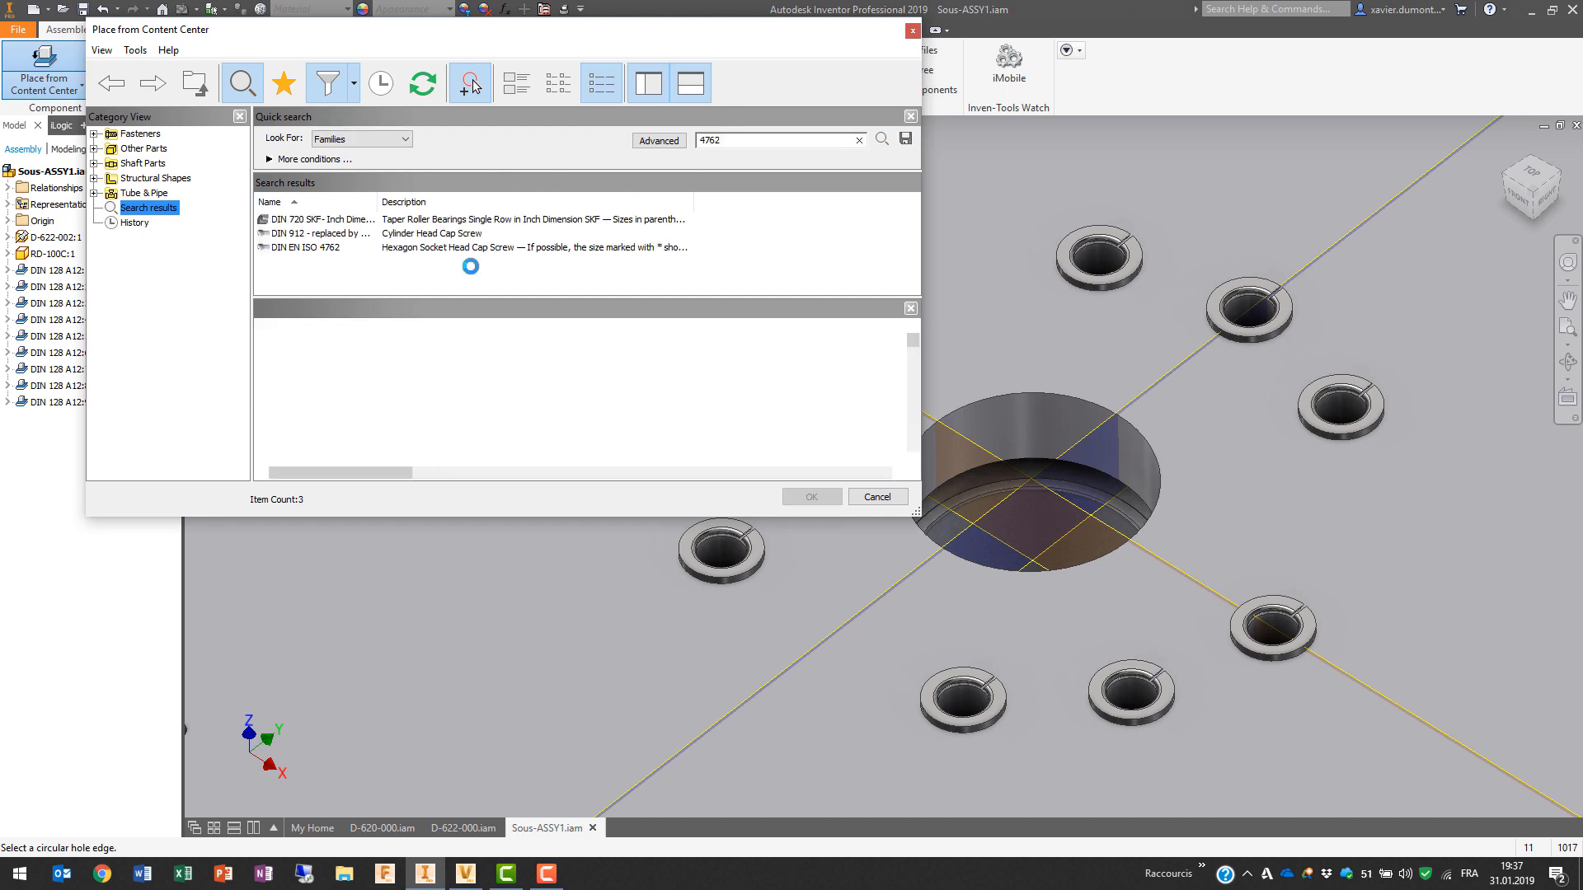
{"action": "left_click", "coordinate": [811, 497]}
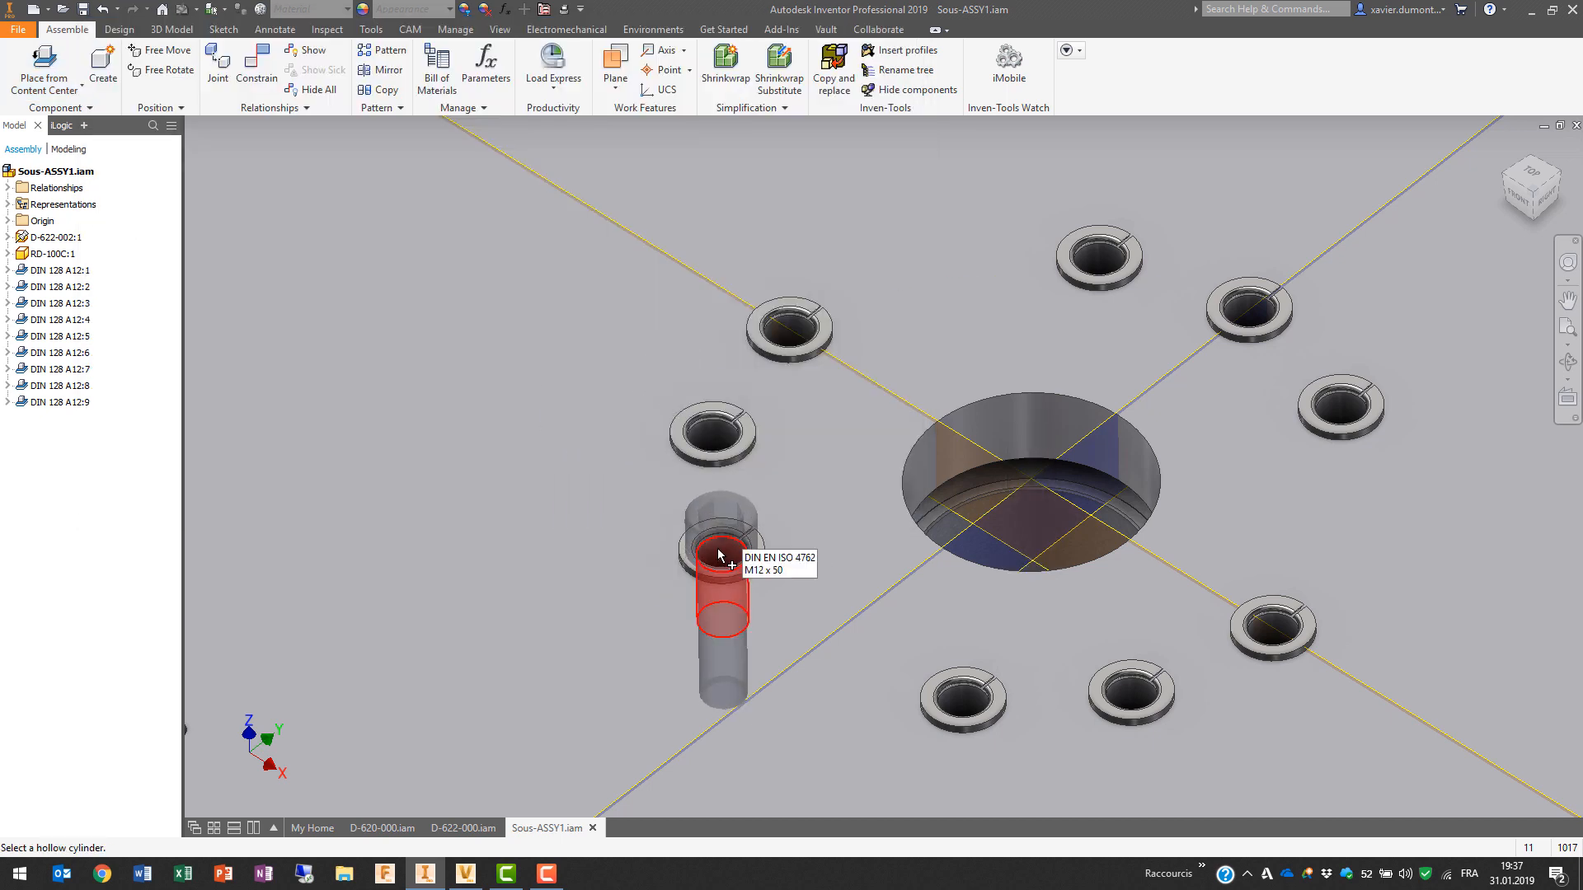
{"action": "left_click", "coordinate": [719, 557]}
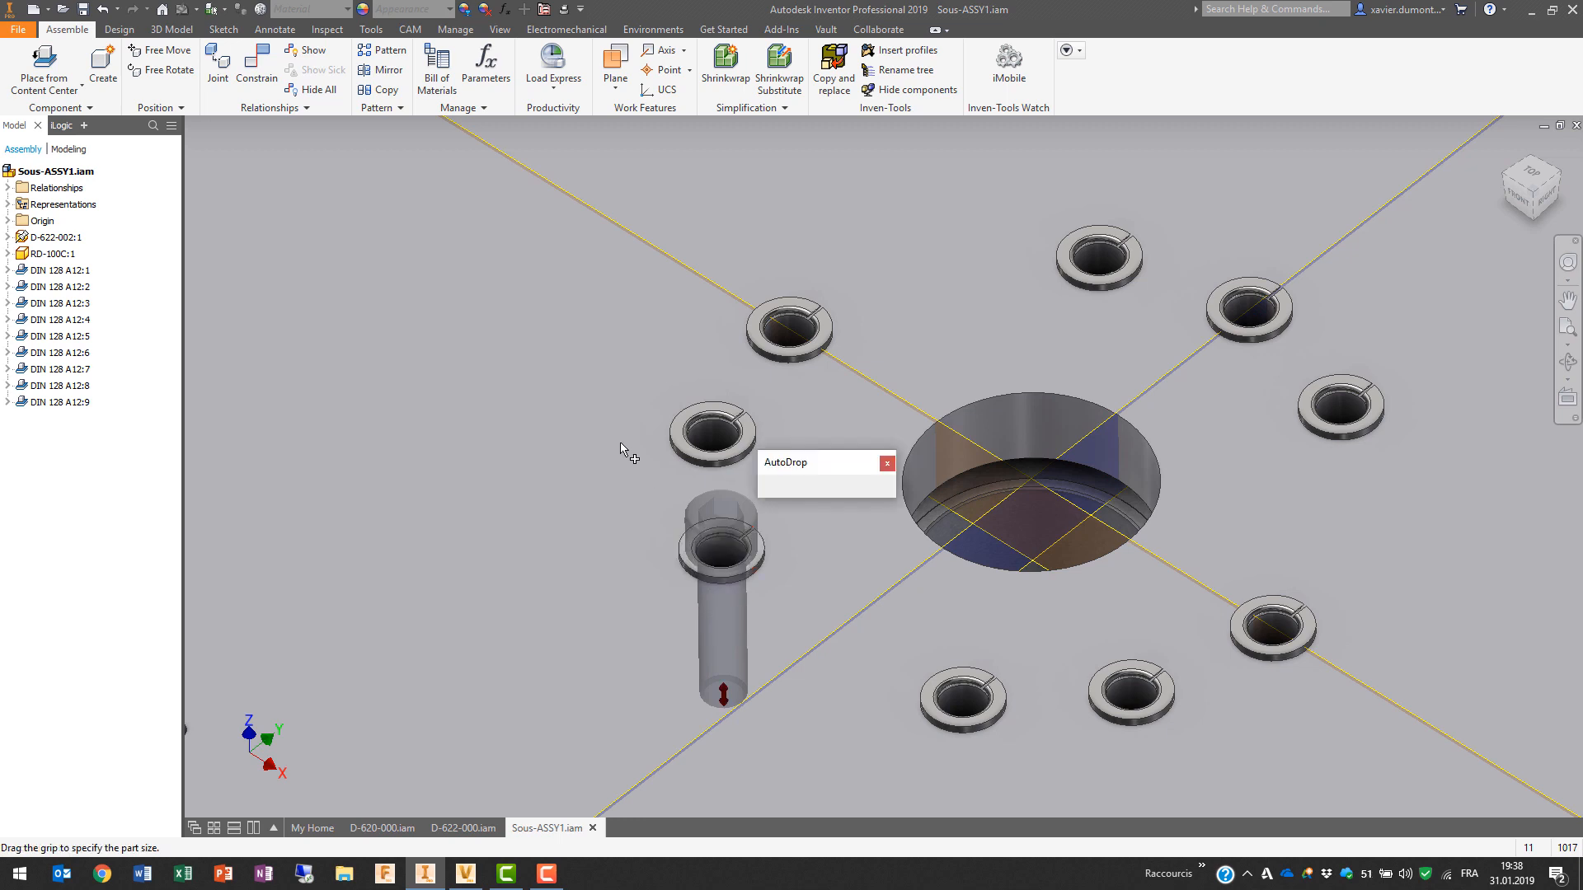
{"action": "left_click", "coordinate": [791, 486]}
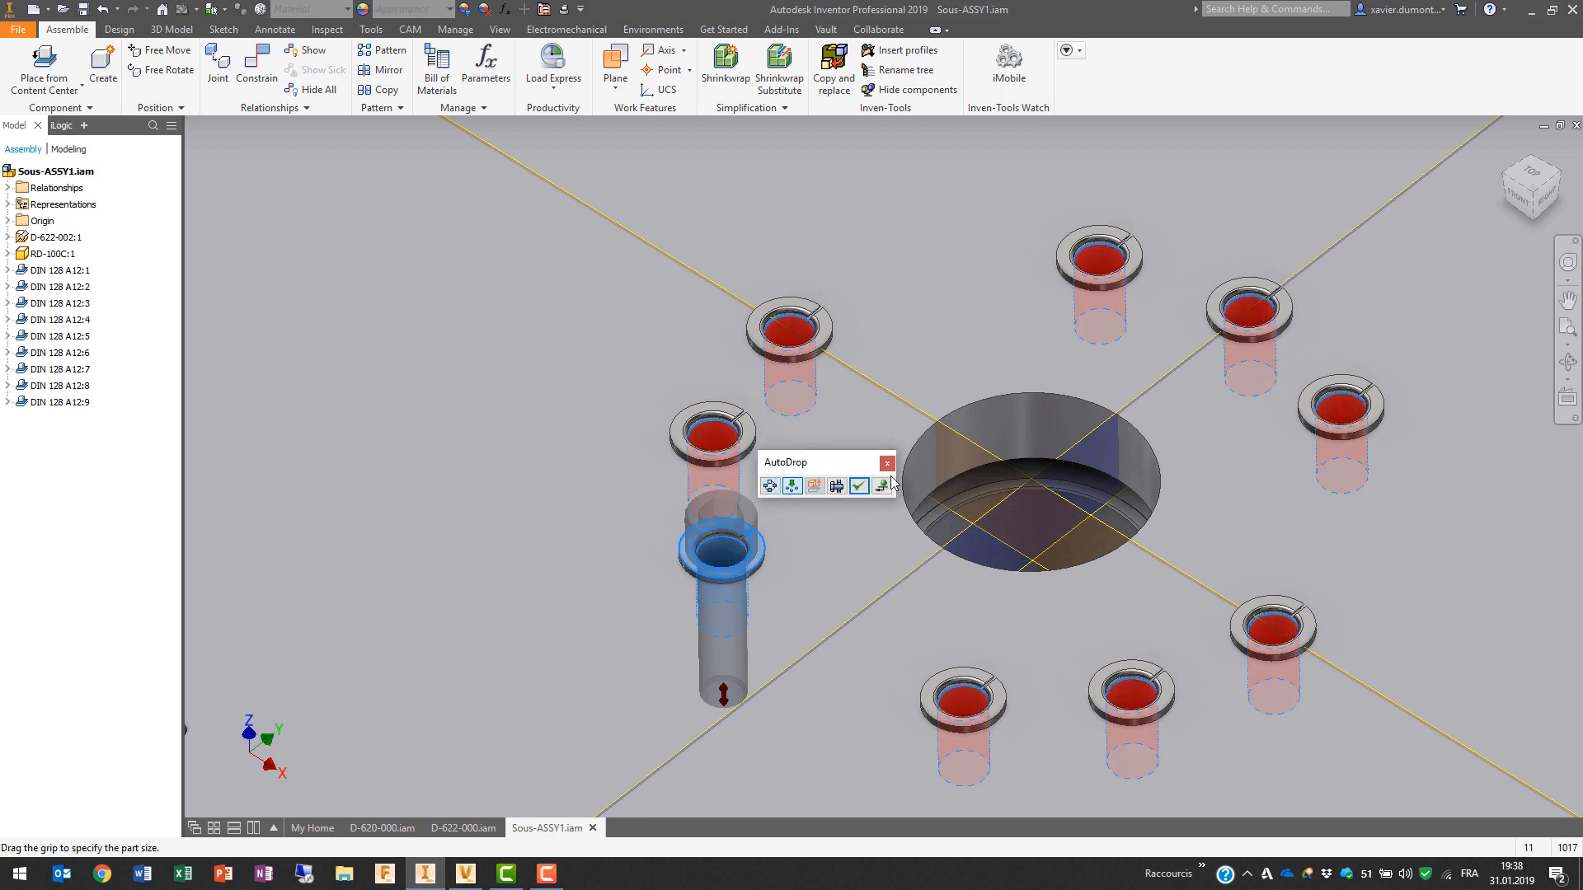
{"action": "left_click", "coordinate": [858, 486]}
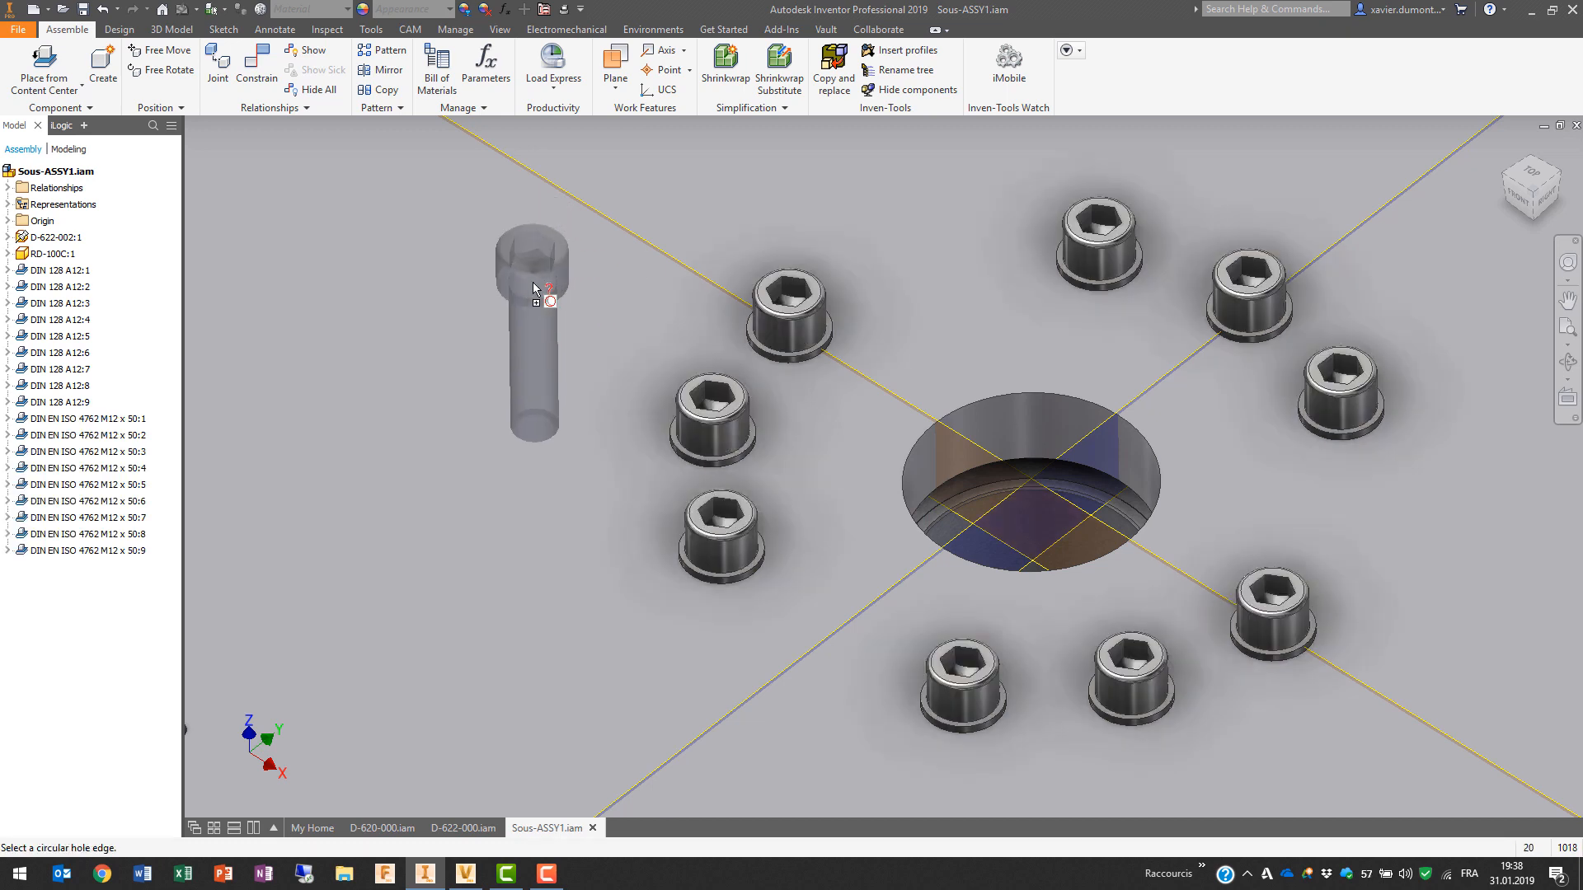
Step: Save the Sous-ASSY1 subassembly and close it to return to D-622-000
{"action": "left_click", "coordinate": [85, 10]}
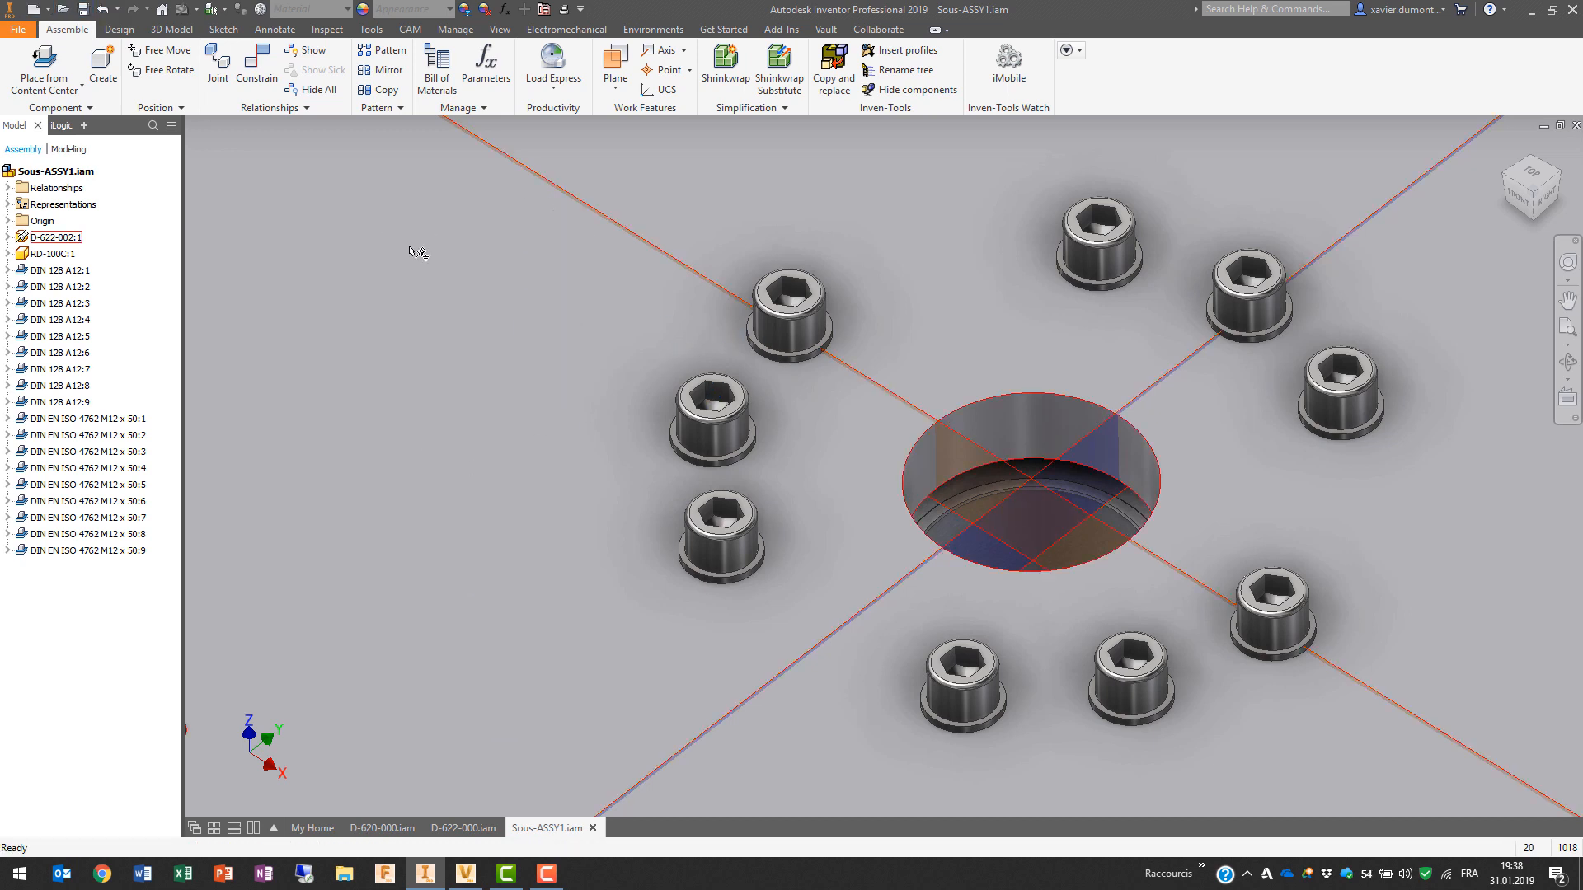
{"action": "left_click", "coordinate": [593, 828]}
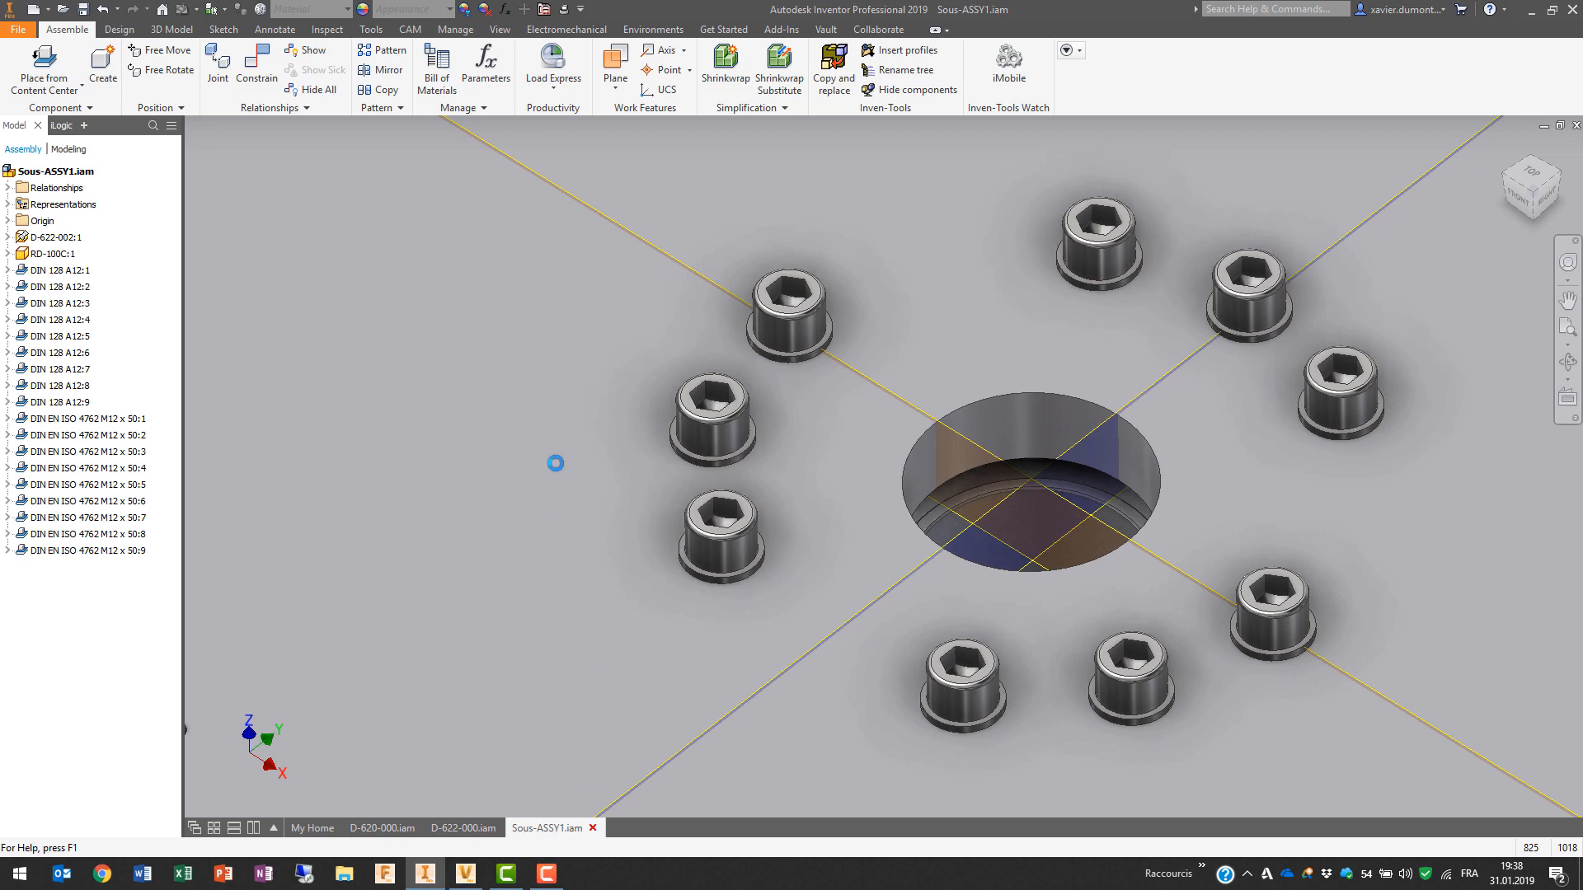
Step: Move the notched round flange near the turntable's rectangular cutout slightly, checking out D-622-000 and all related files
{"action": "scroll", "coordinate": [1029, 283], "scroll_direction": "down", "scroll_amount": 6}
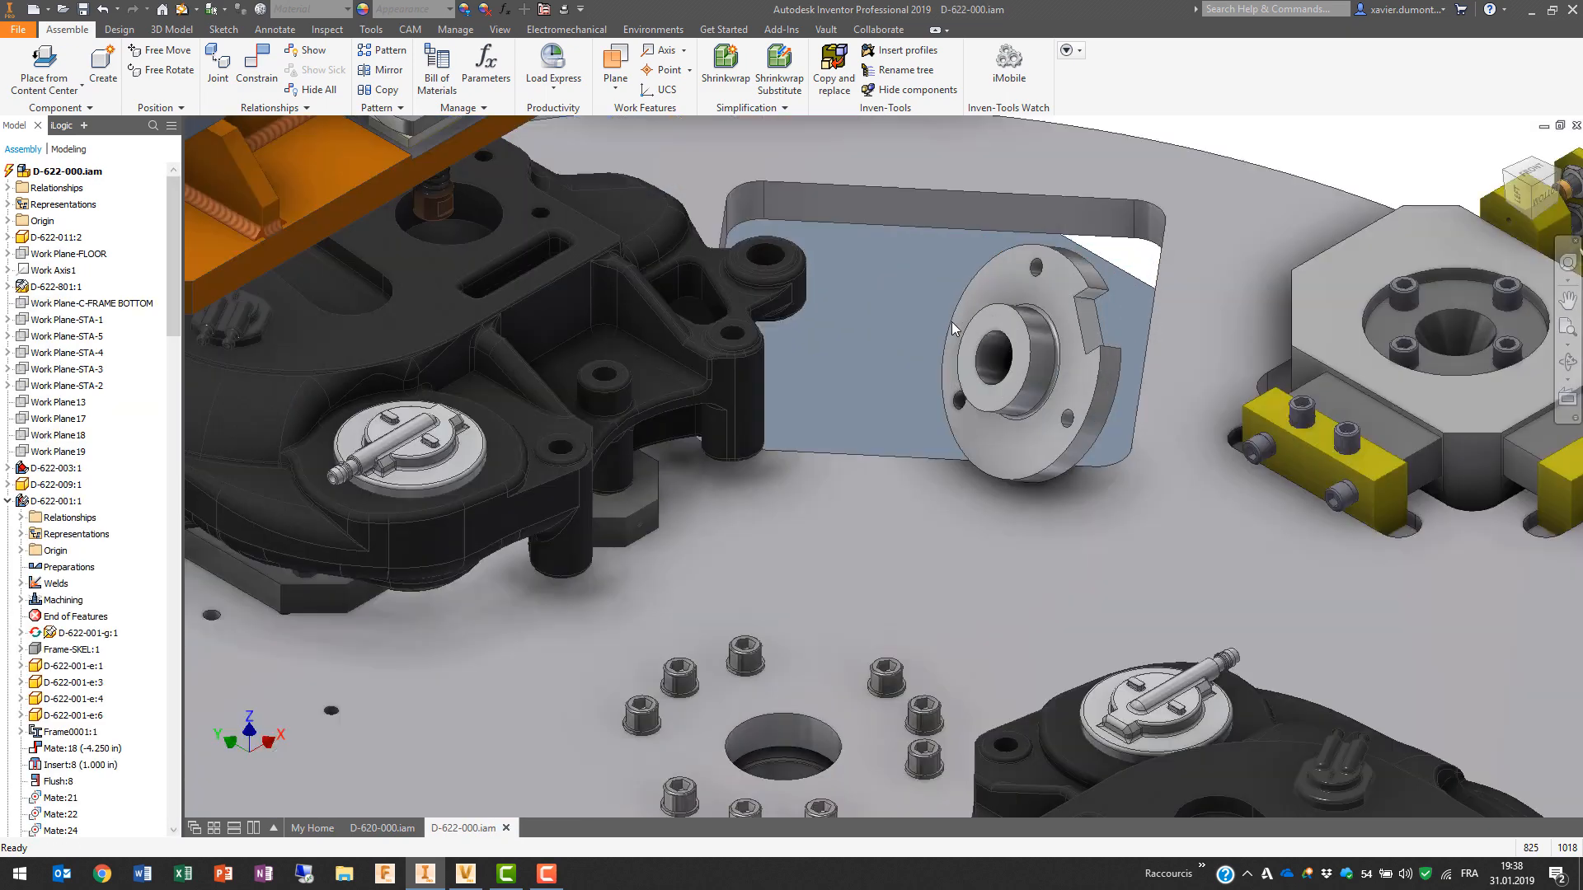
{"action": "left_click", "coordinate": [1008, 458]}
{"action": "mouse_move", "coordinate": [1008, 457]}
{"action": "left_mouse_down"}
{"action": "mouse_move", "coordinate": [1027, 387]}
{"action": "mouse_move", "coordinate": [996, 464]}
{"action": "left_mouse_up"}
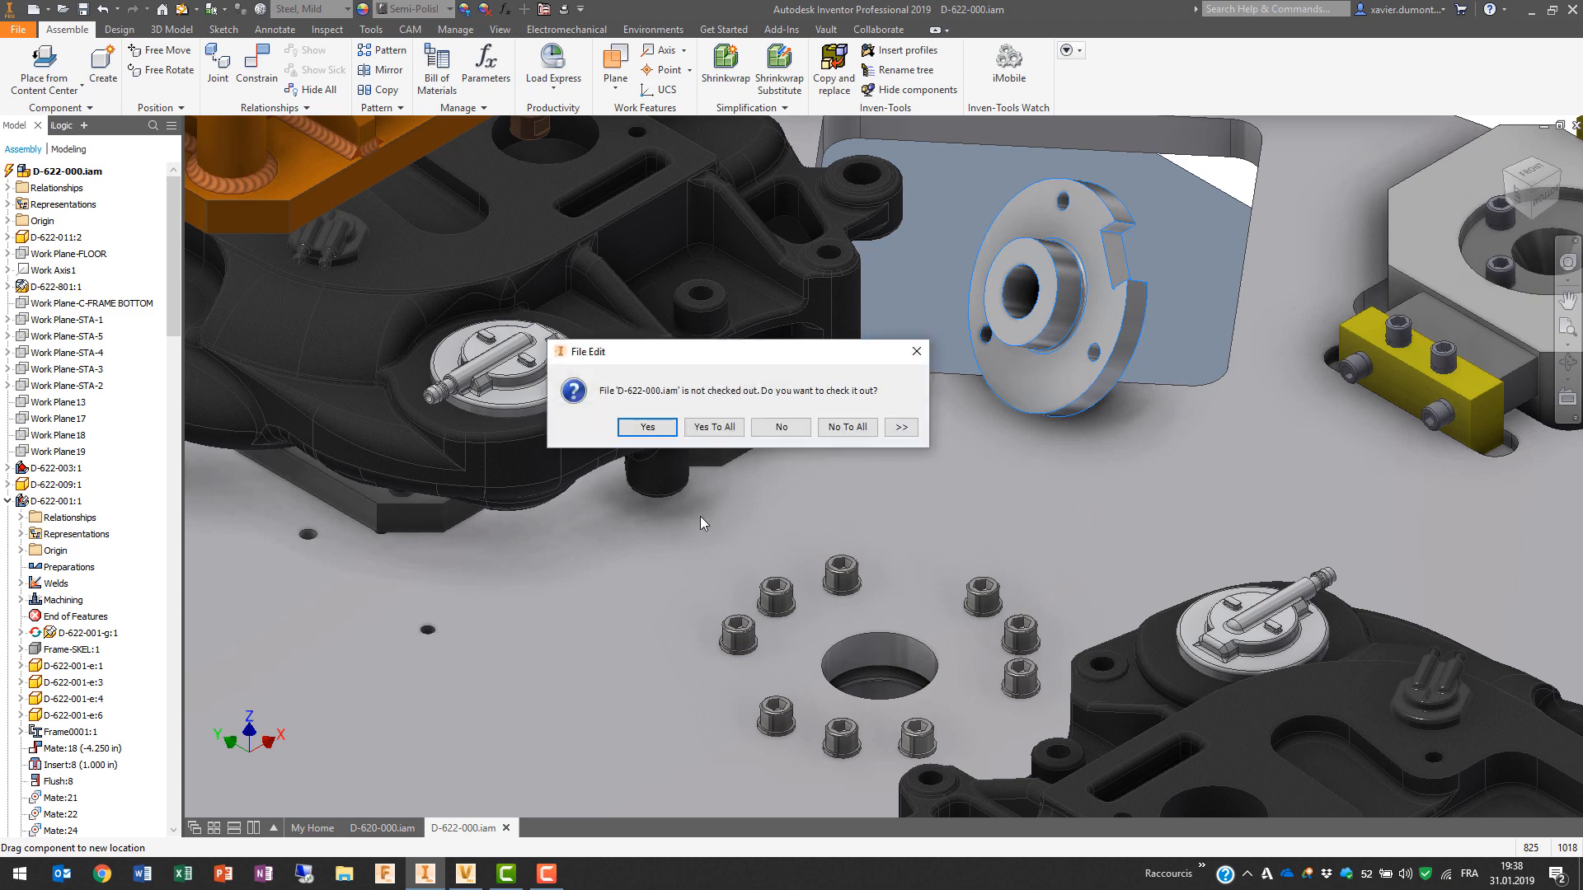
{"action": "left_click", "coordinate": [714, 427]}
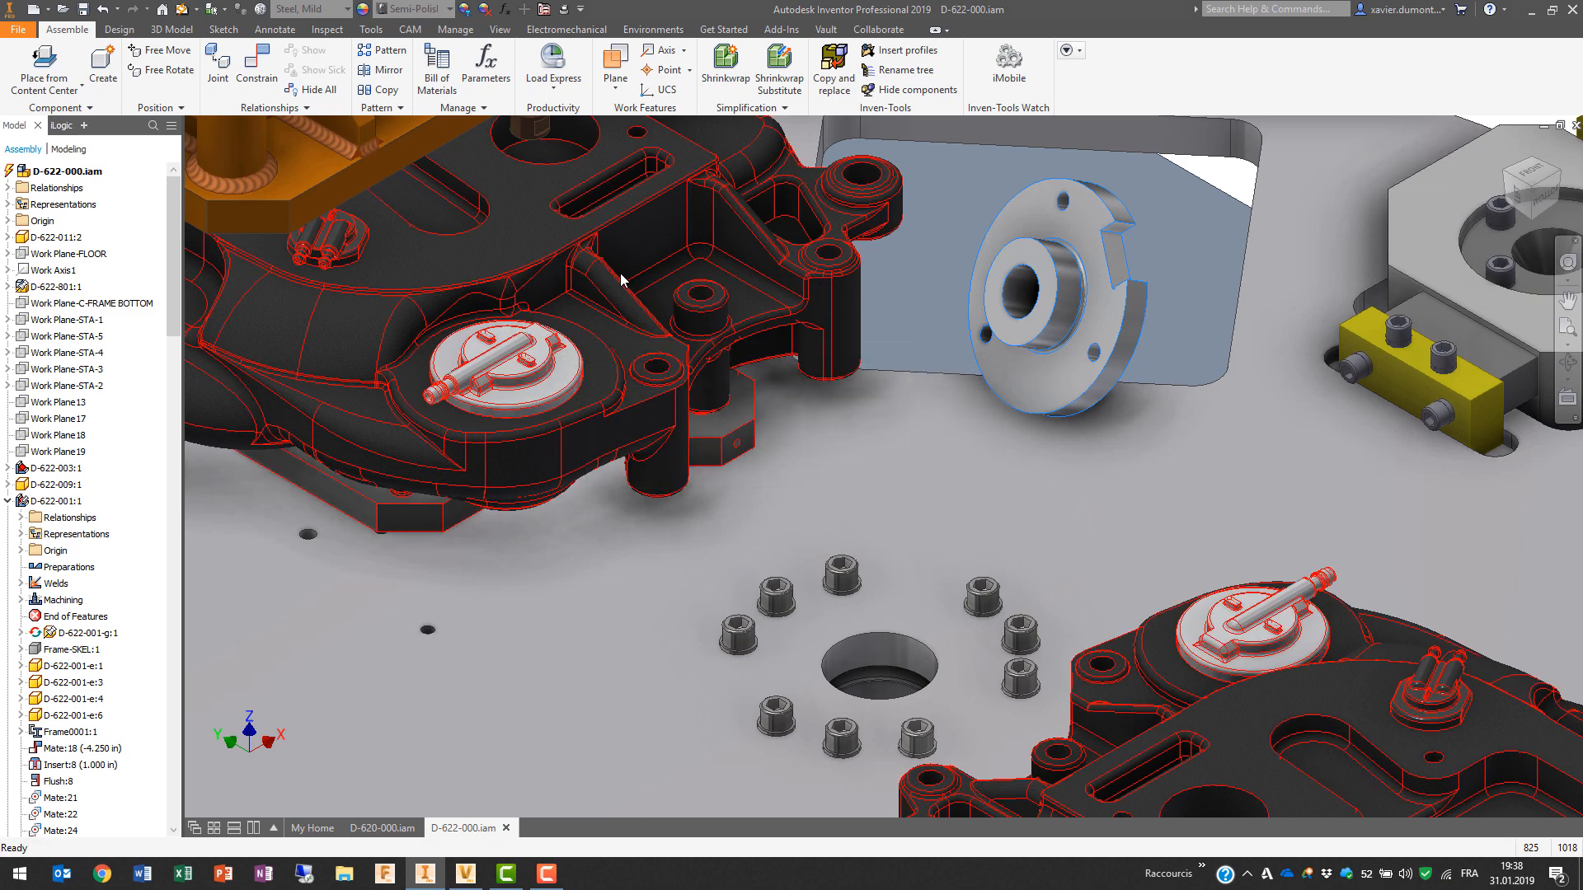
Step: Mate the notched flange's bore axis to the turntable's central bore axis using the opposed solution and 0.000 in offset
{"action": "mouse_move", "coordinate": [684, 310]}
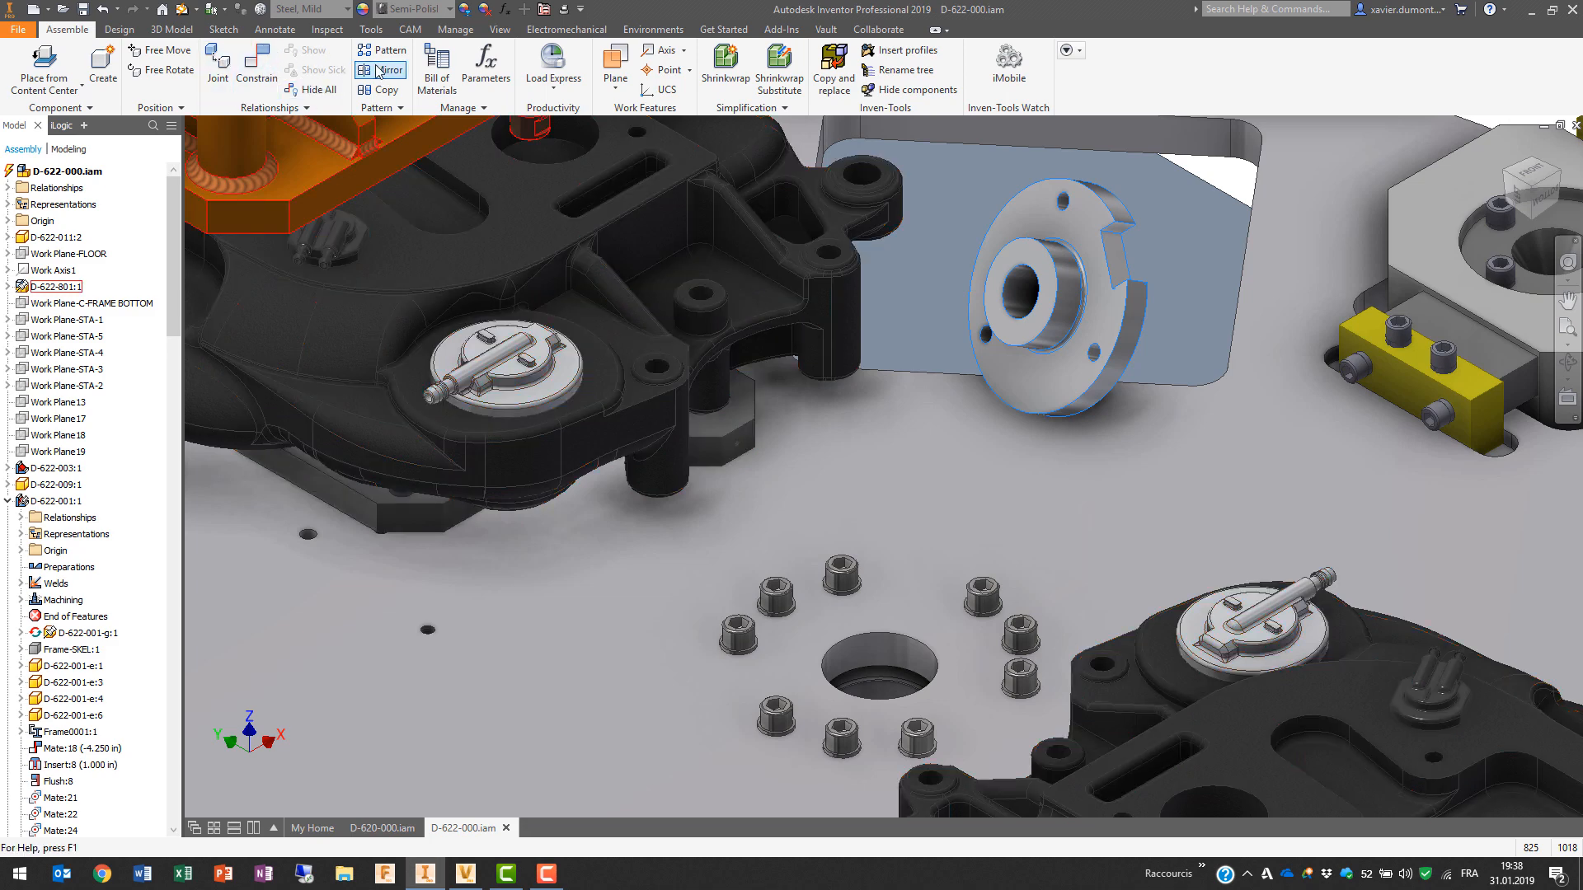
{"action": "left_click", "coordinate": [257, 66]}
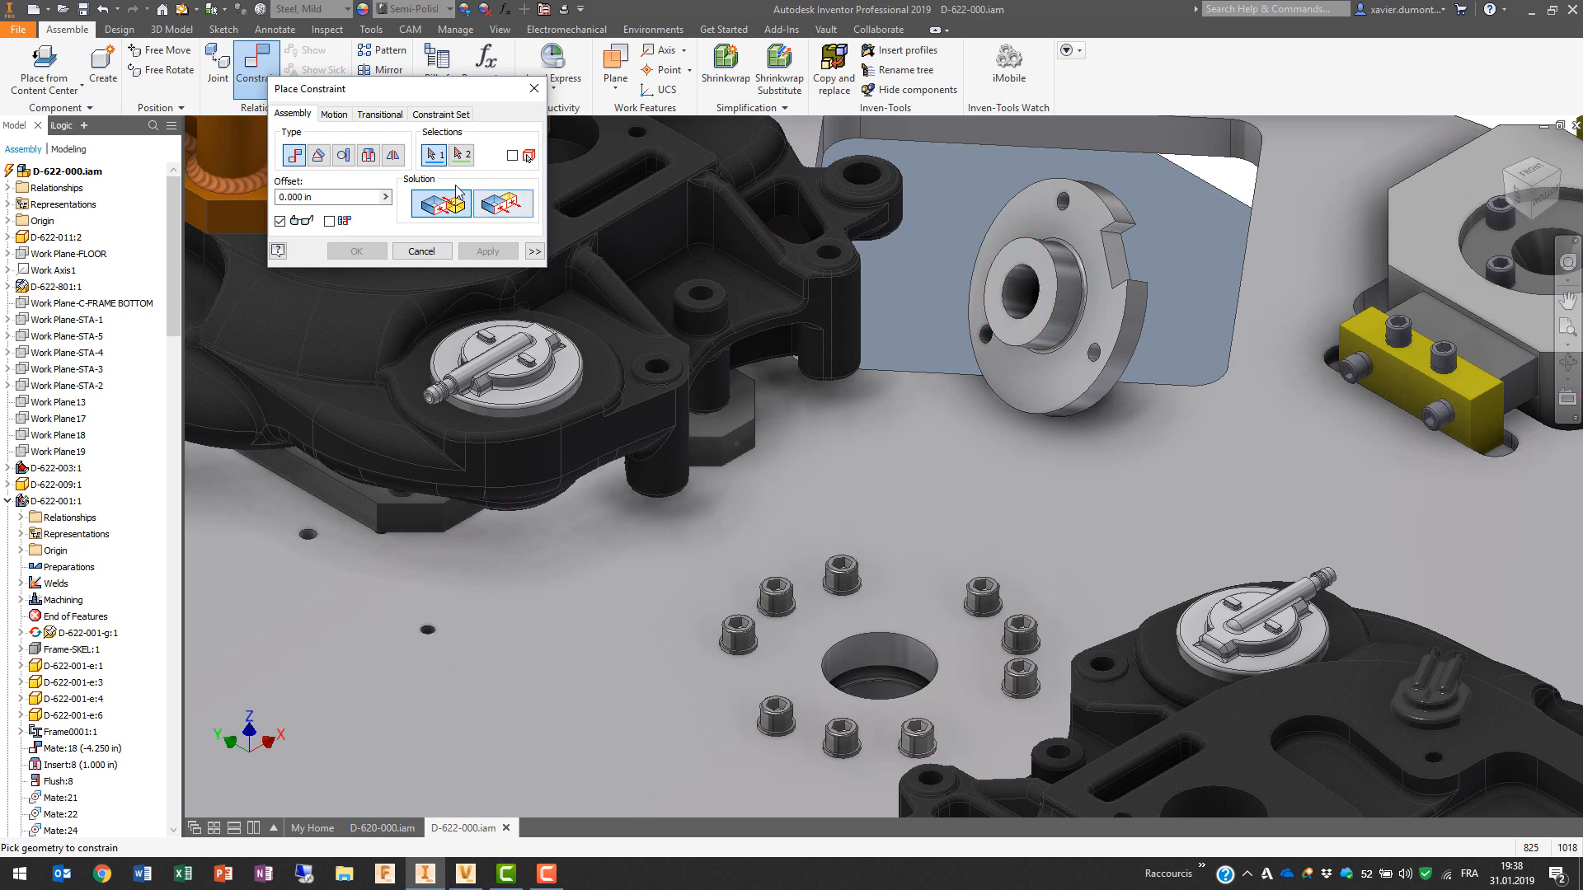
{"action": "left_click", "coordinate": [1011, 290]}
{"action": "scroll", "coordinate": [1011, 290], "scroll_direction": "up", "scroll_amount": 2}
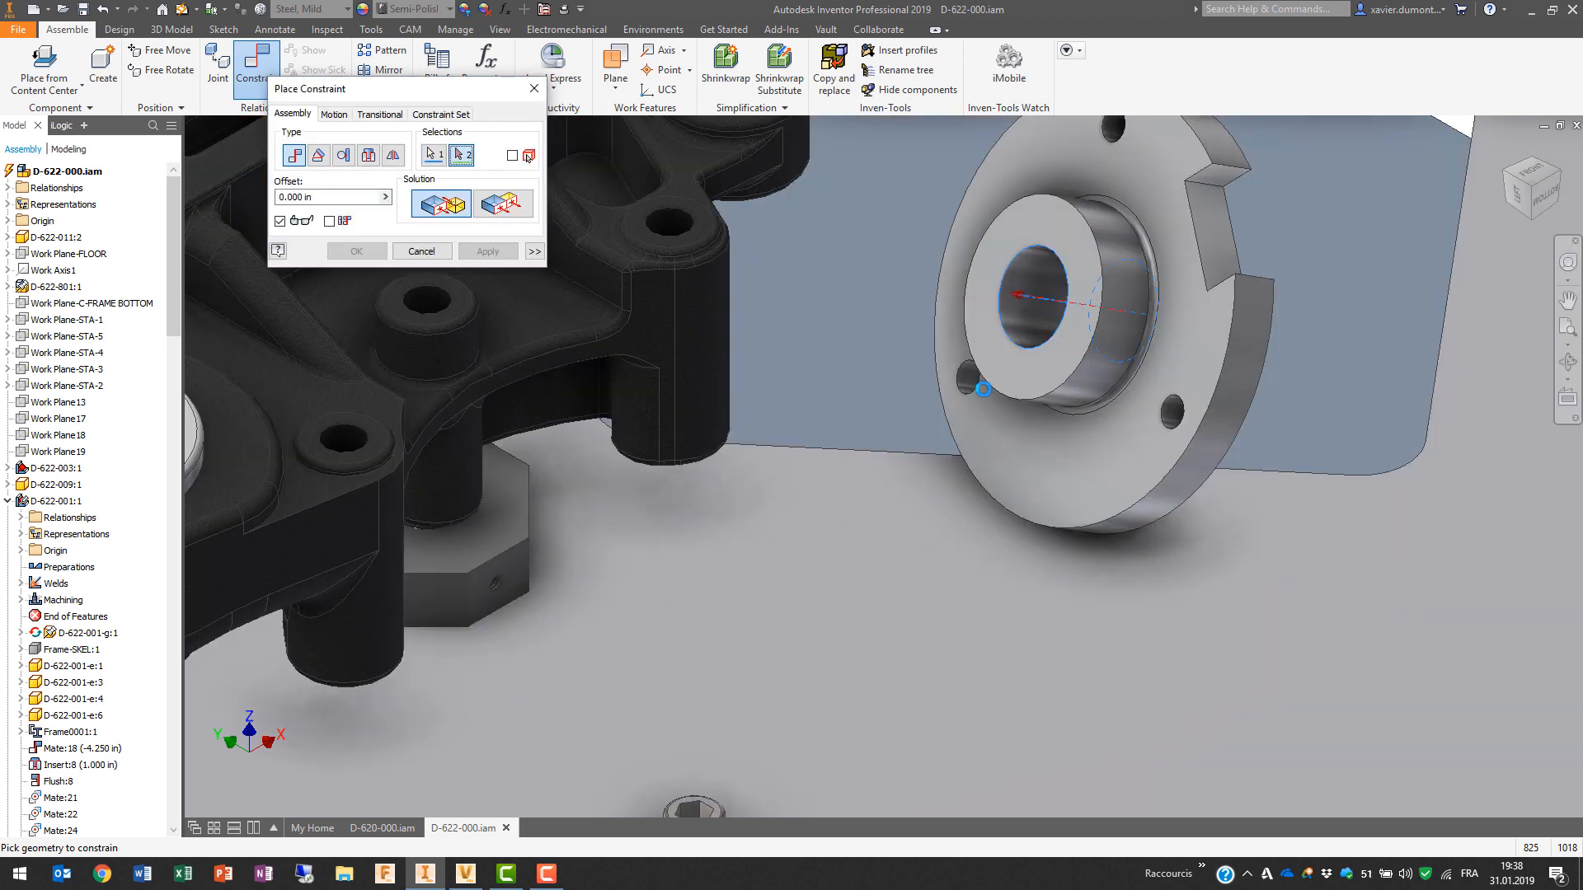
{"action": "scroll", "coordinate": [842, 726], "scroll_direction": "down", "scroll_amount": 5}
{"action": "scroll", "coordinate": [842, 726], "scroll_direction": "up", "scroll_amount": 3}
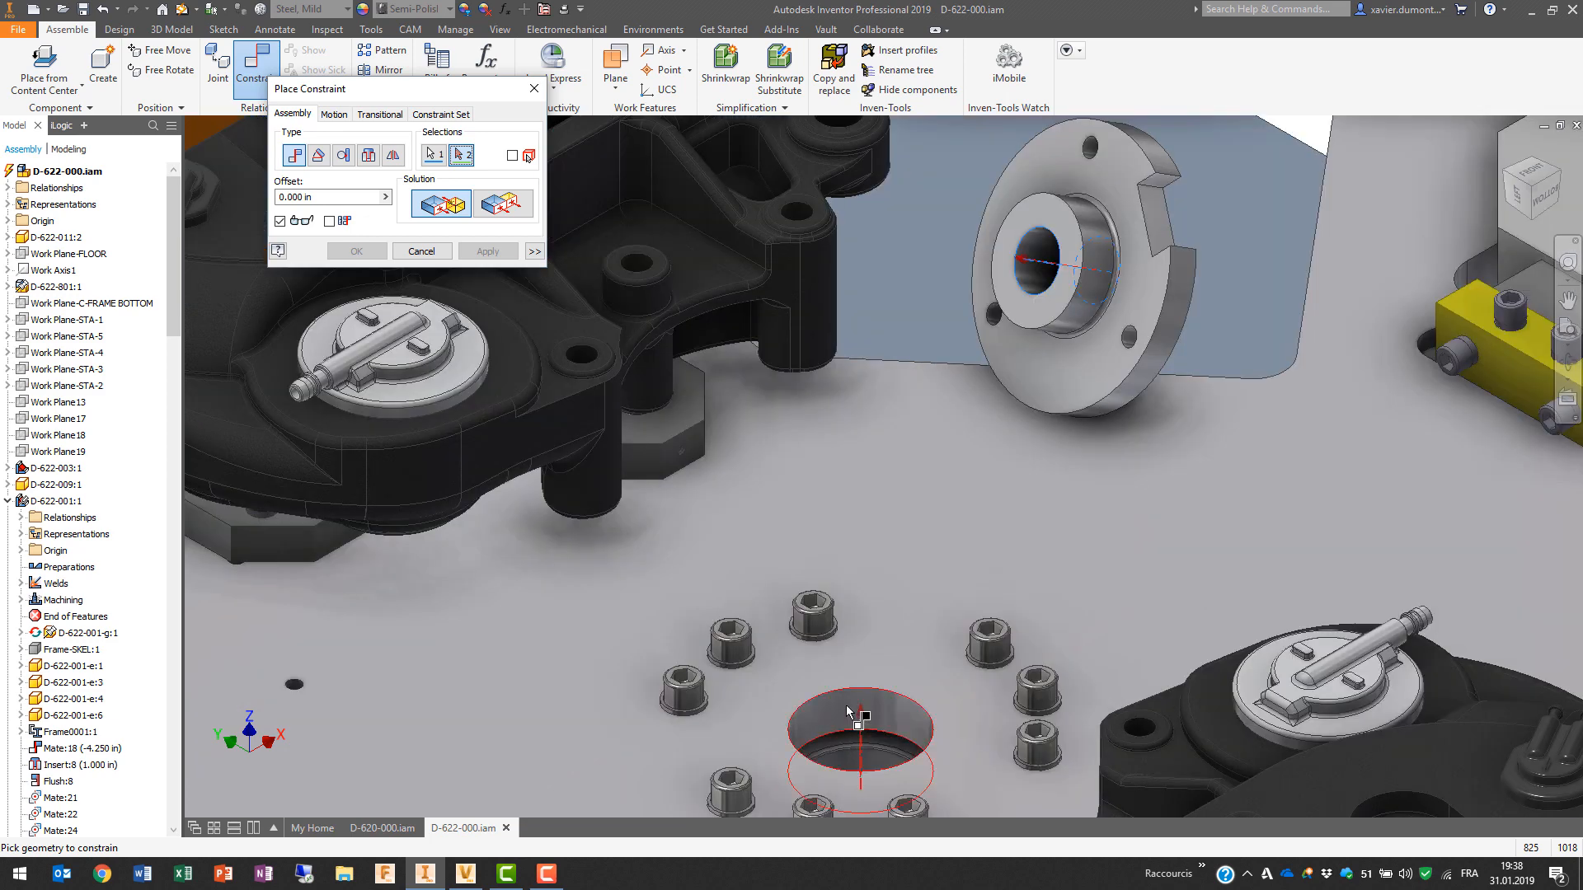
{"action": "left_click", "coordinate": [849, 729]}
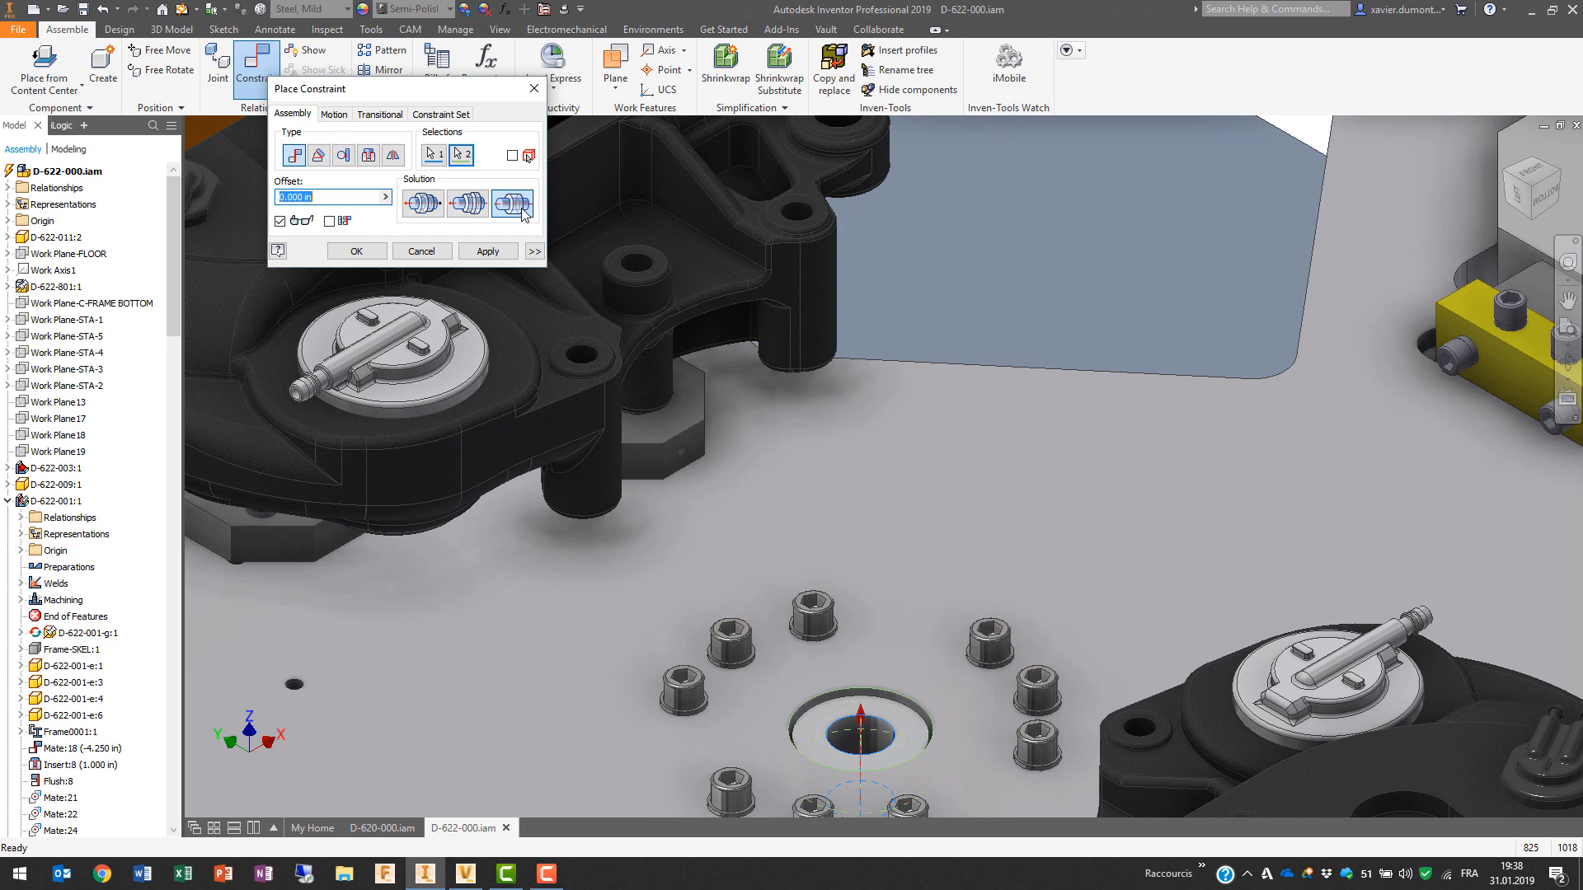
{"action": "left_click", "coordinate": [468, 205]}
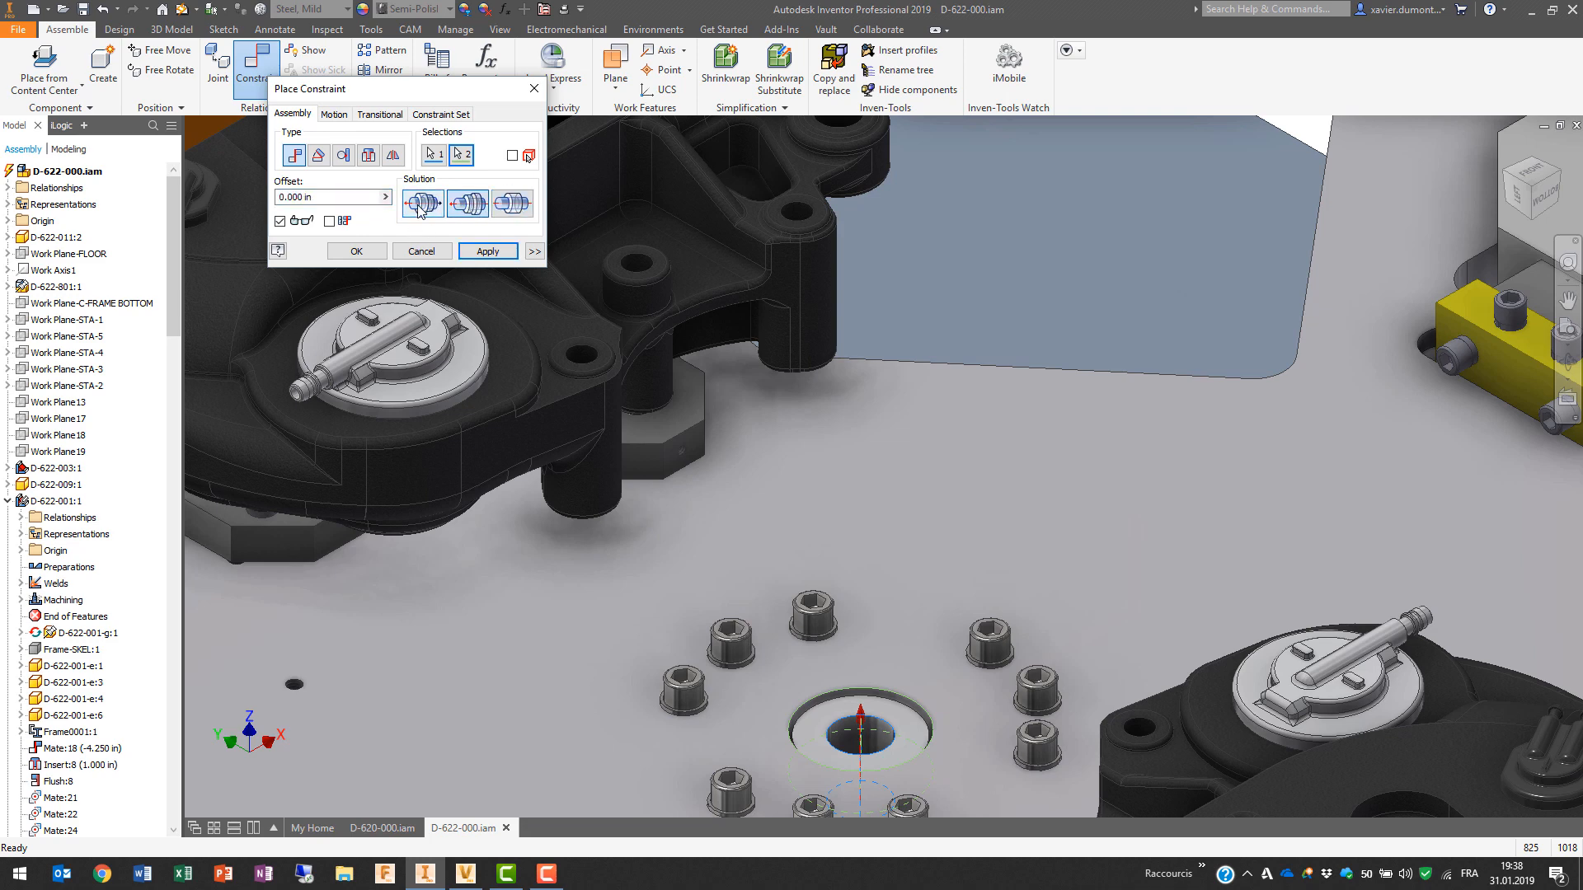
{"action": "left_click", "coordinate": [420, 206]}
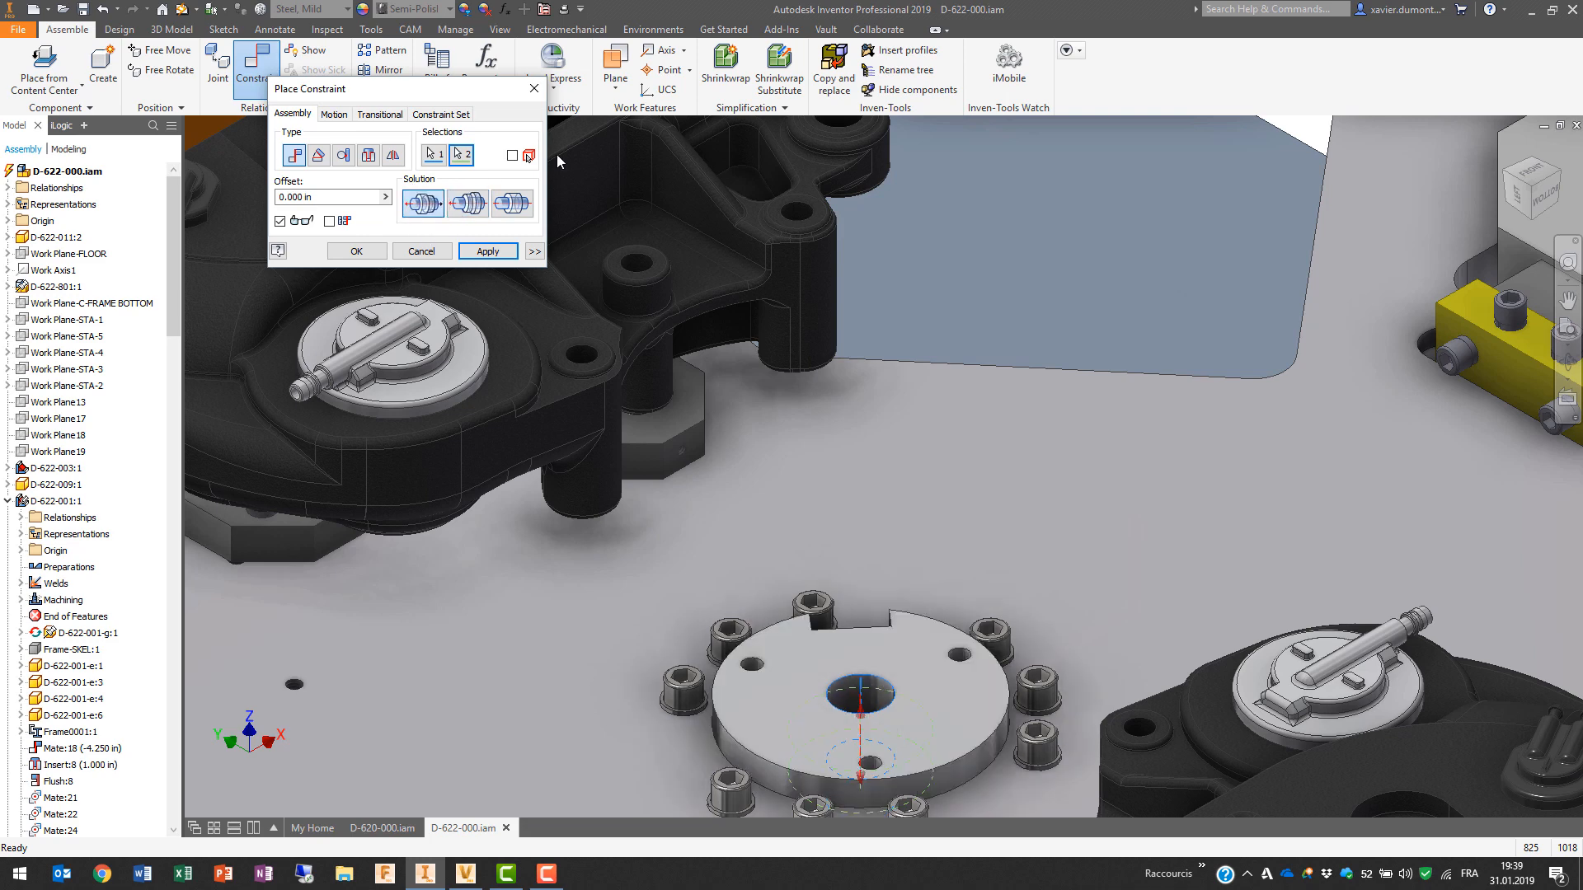
{"action": "left_click", "coordinate": [377, 252]}
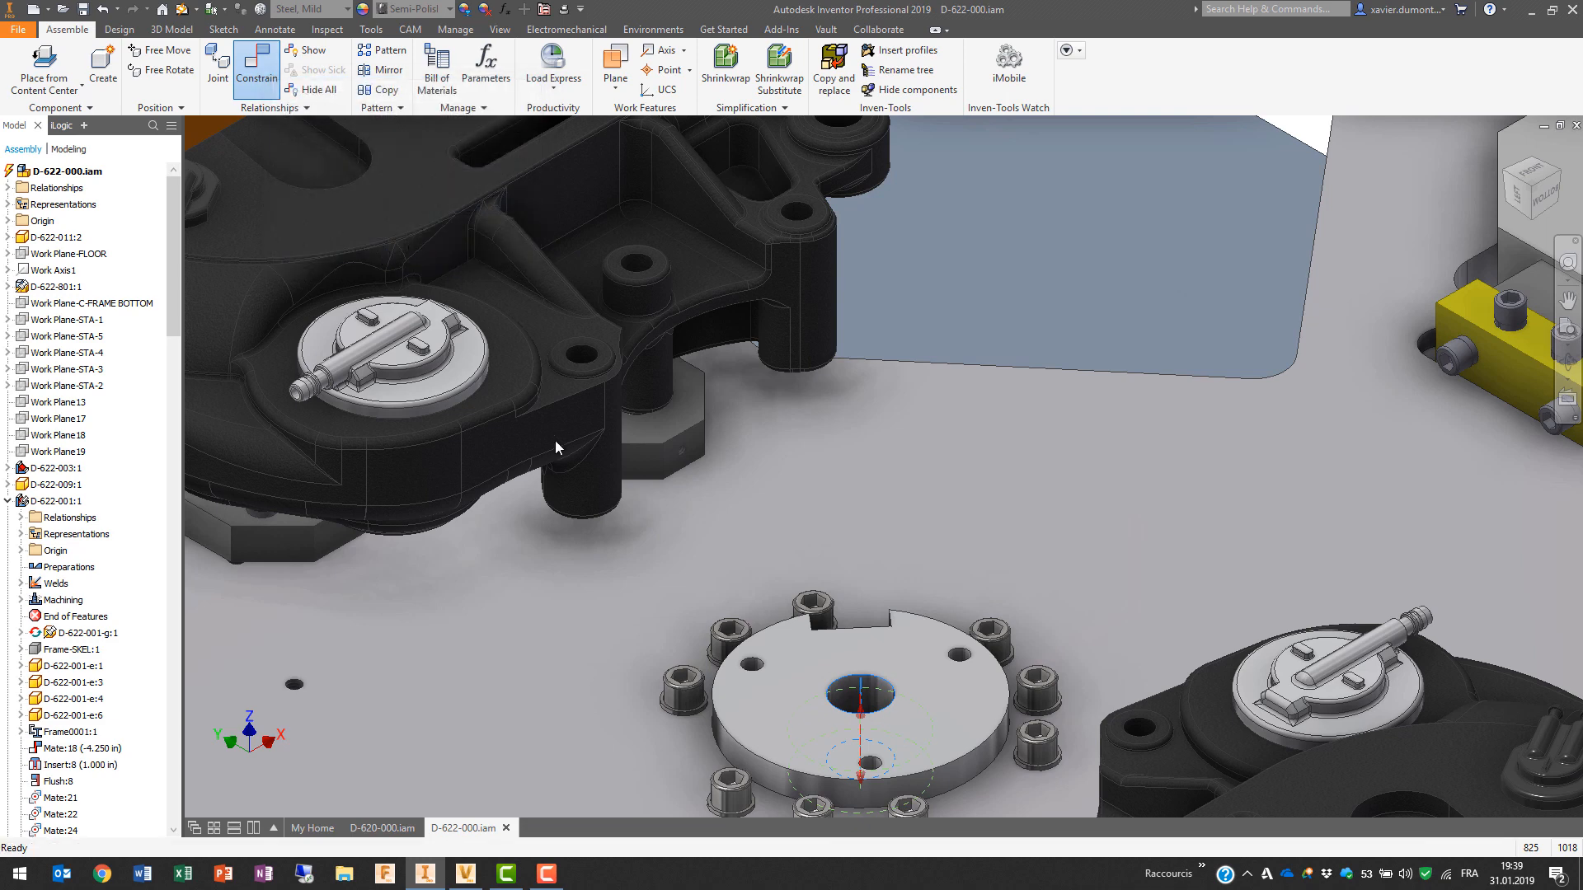
Step: Try to mate the raised flange's flat face to the turntable's top surface, and undo the flange's placement
{"action": "left_click_drag", "start_coordinate": [784, 671], "coordinate": [749, 501]}
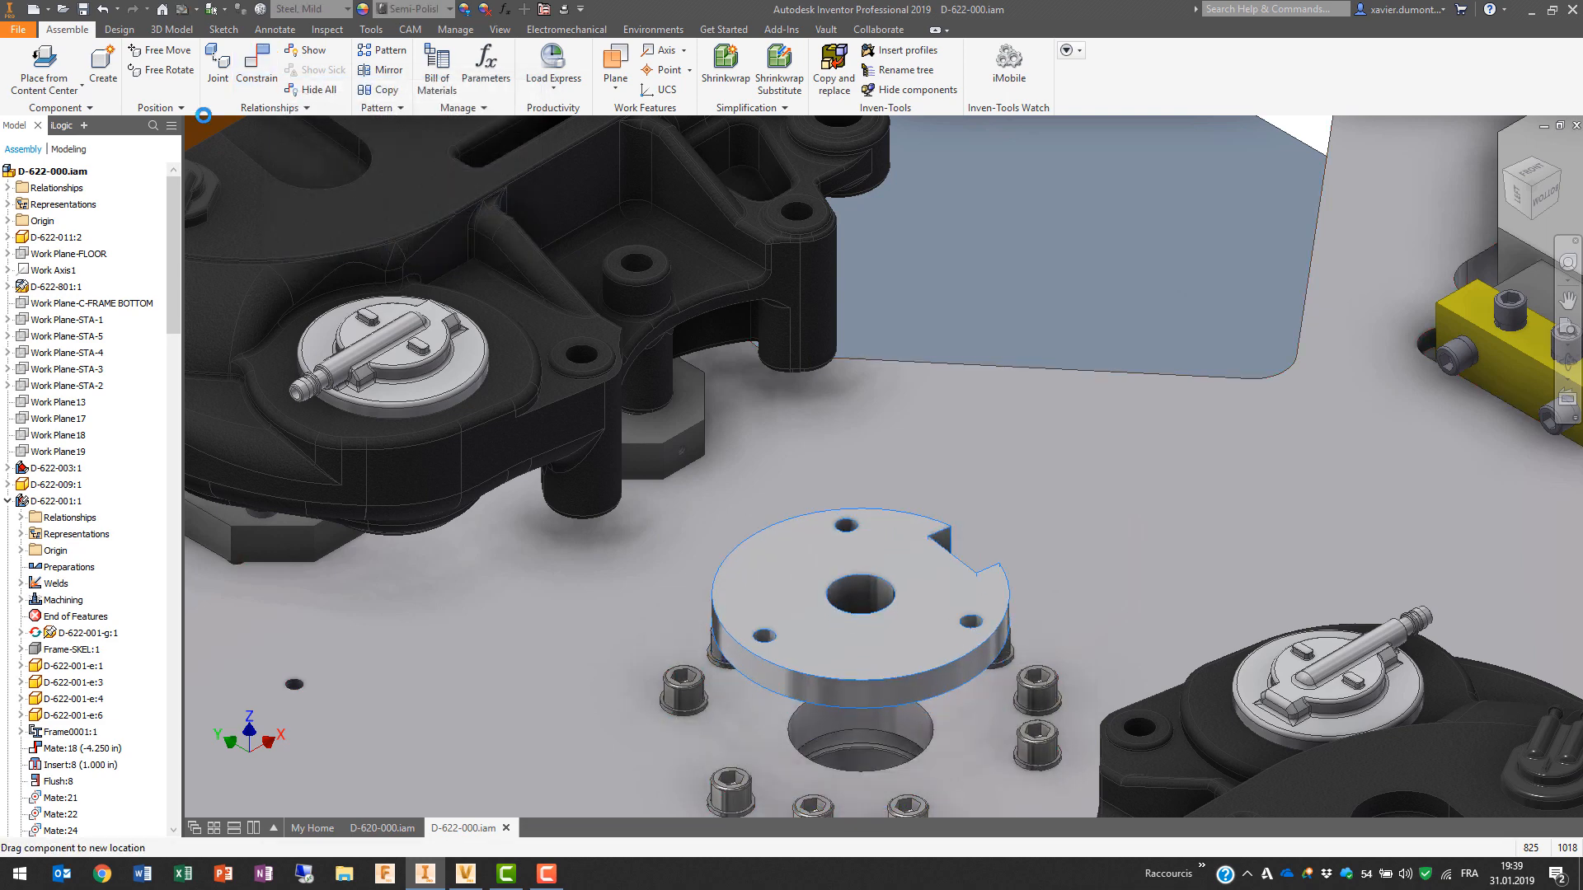
{"action": "left_click", "coordinate": [257, 59]}
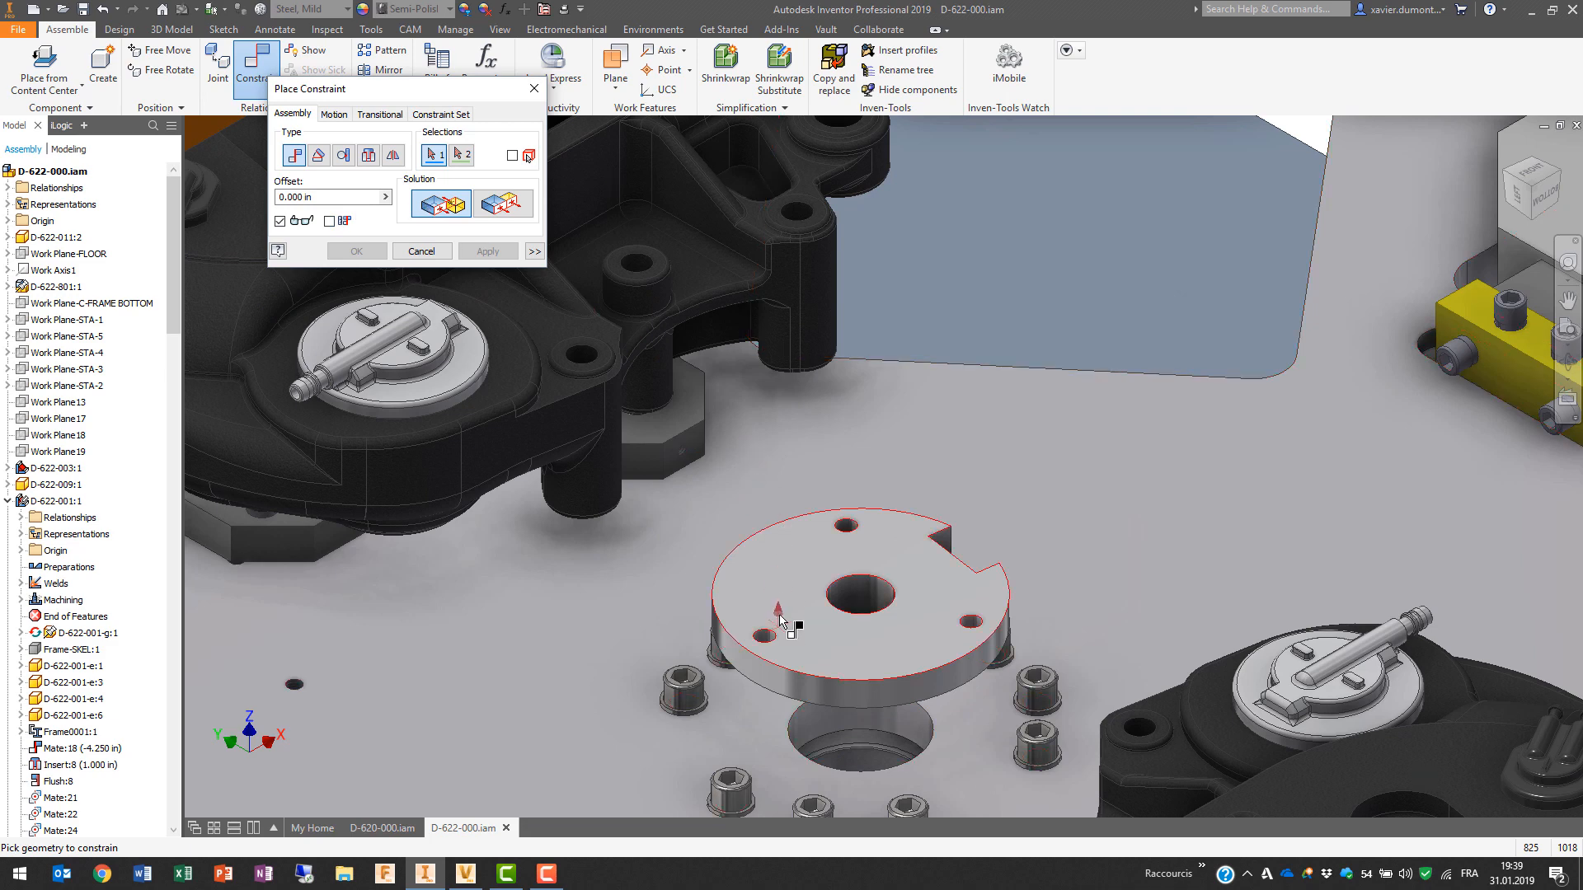
{"action": "left_click", "coordinate": [738, 570]}
{"action": "left_click", "coordinate": [632, 634]}
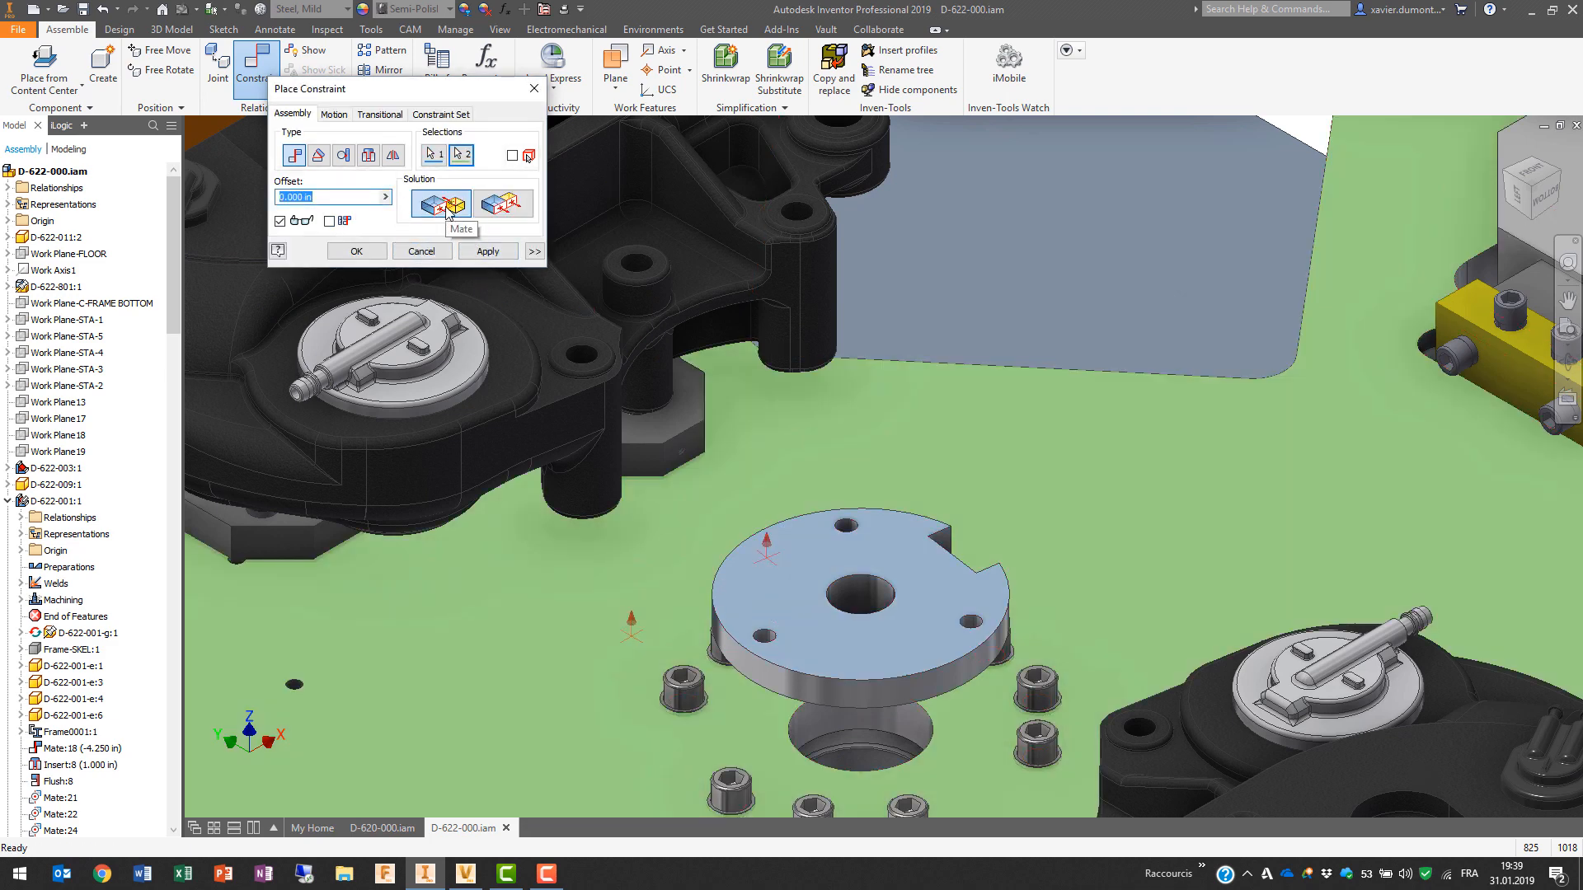
{"action": "left_click", "coordinate": [356, 251]}
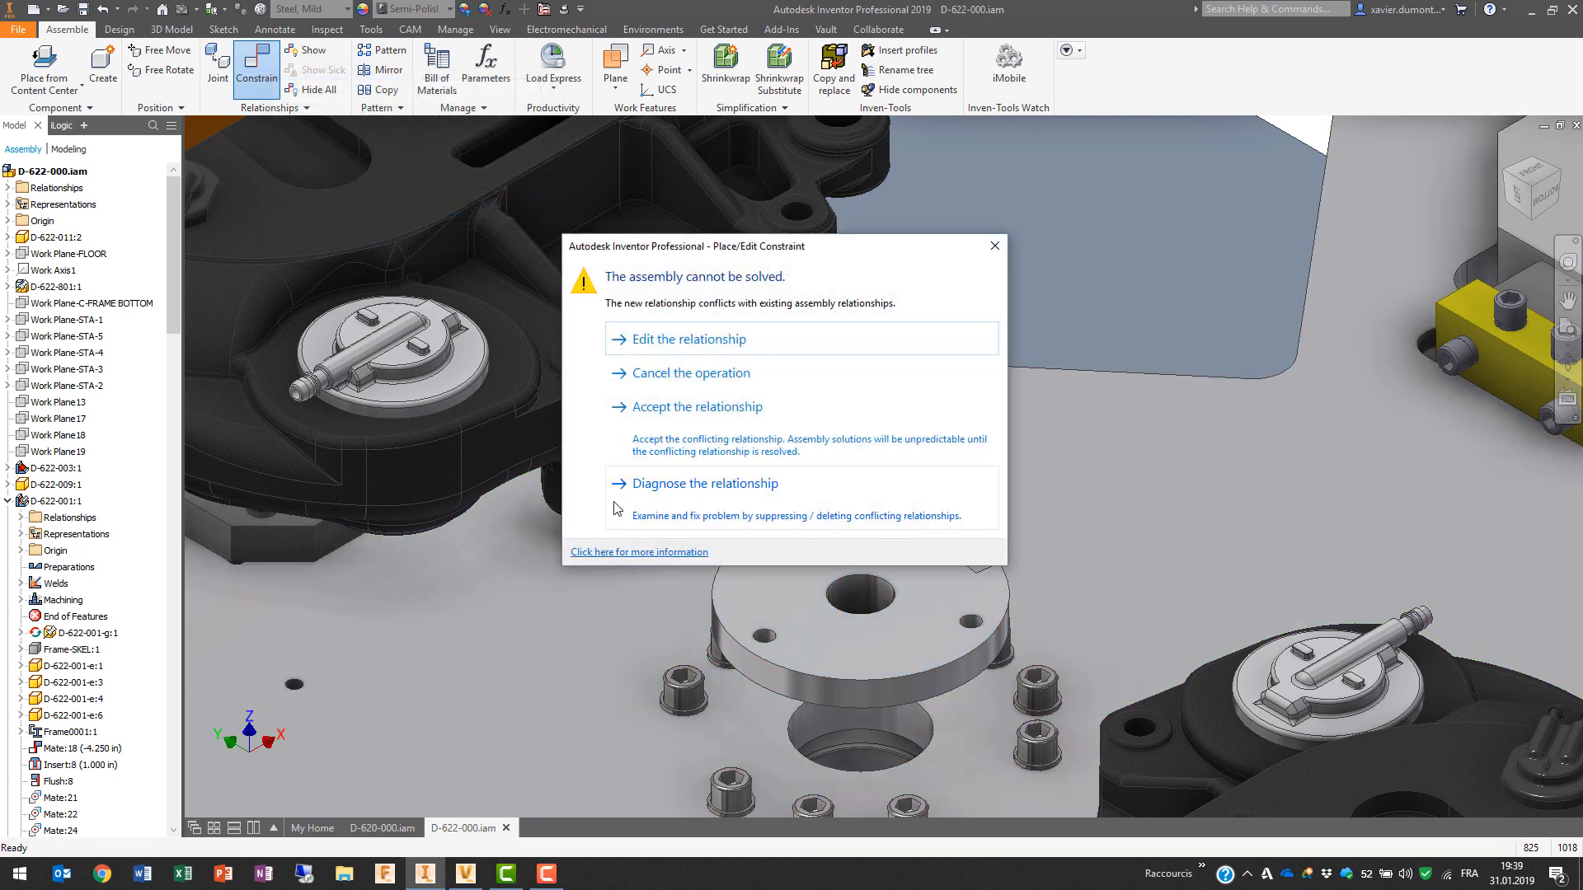
{"action": "left_click", "coordinate": [681, 375]}
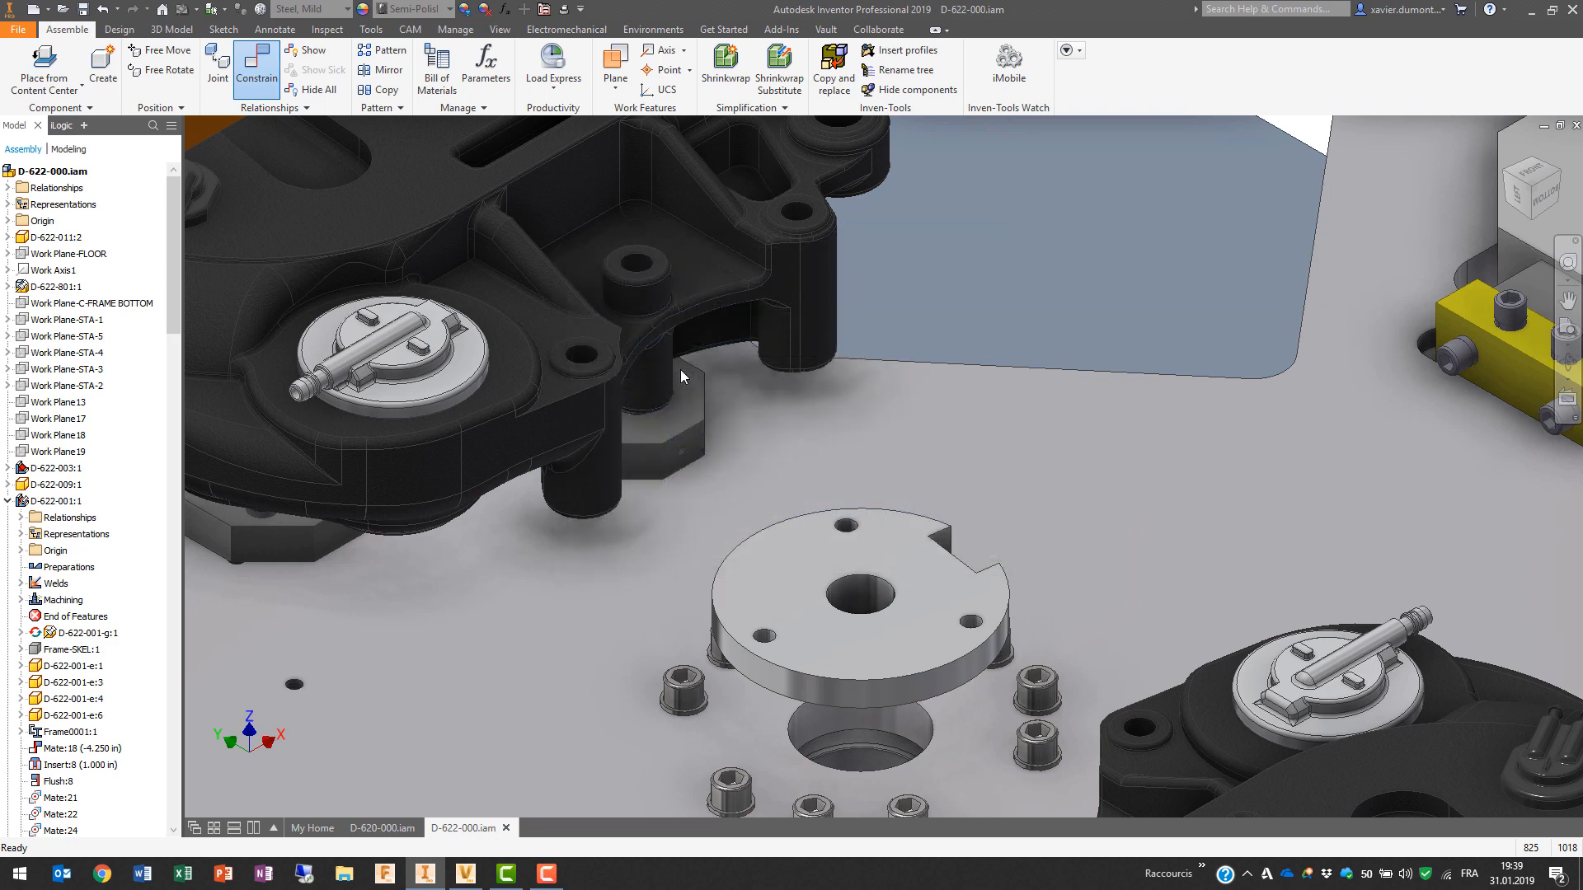
{"action": "left_click", "coordinate": [104, 11]}
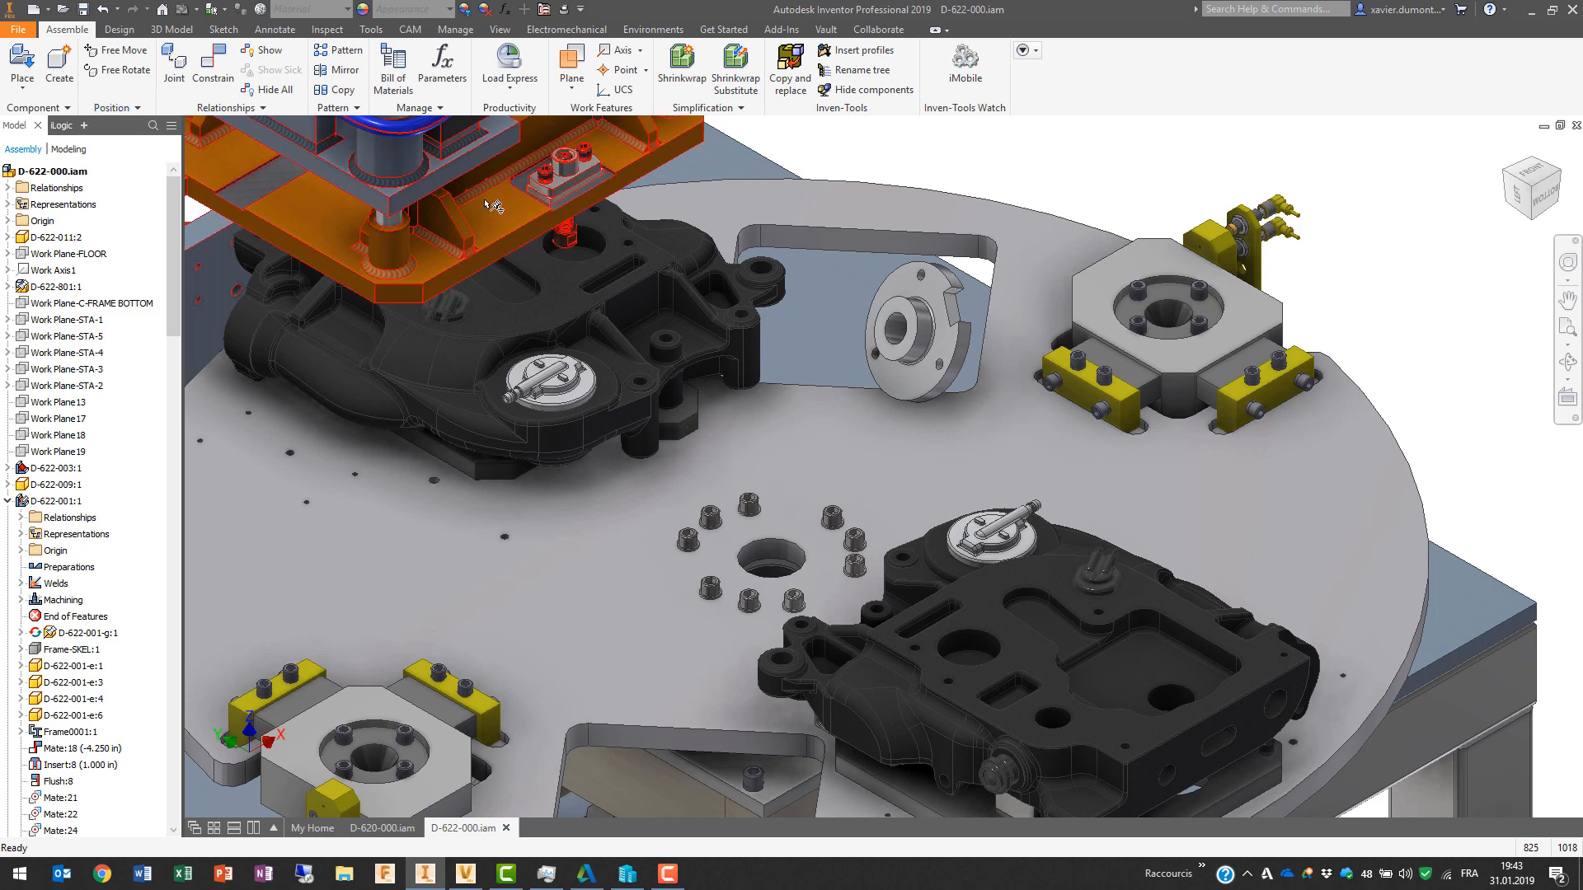
Step: Place an Insert constraint between the flange's hub and the turntable's central bore, with 0.000 in offset and rotation locked
{"action": "left_click", "coordinate": [216, 75]}
{"action": "scroll", "coordinate": [740, 491], "scroll_direction": "up", "scroll_amount": 3}
{"action": "middle_click_drag", "start_coordinate": [740, 490], "coordinate": [844, 597]}
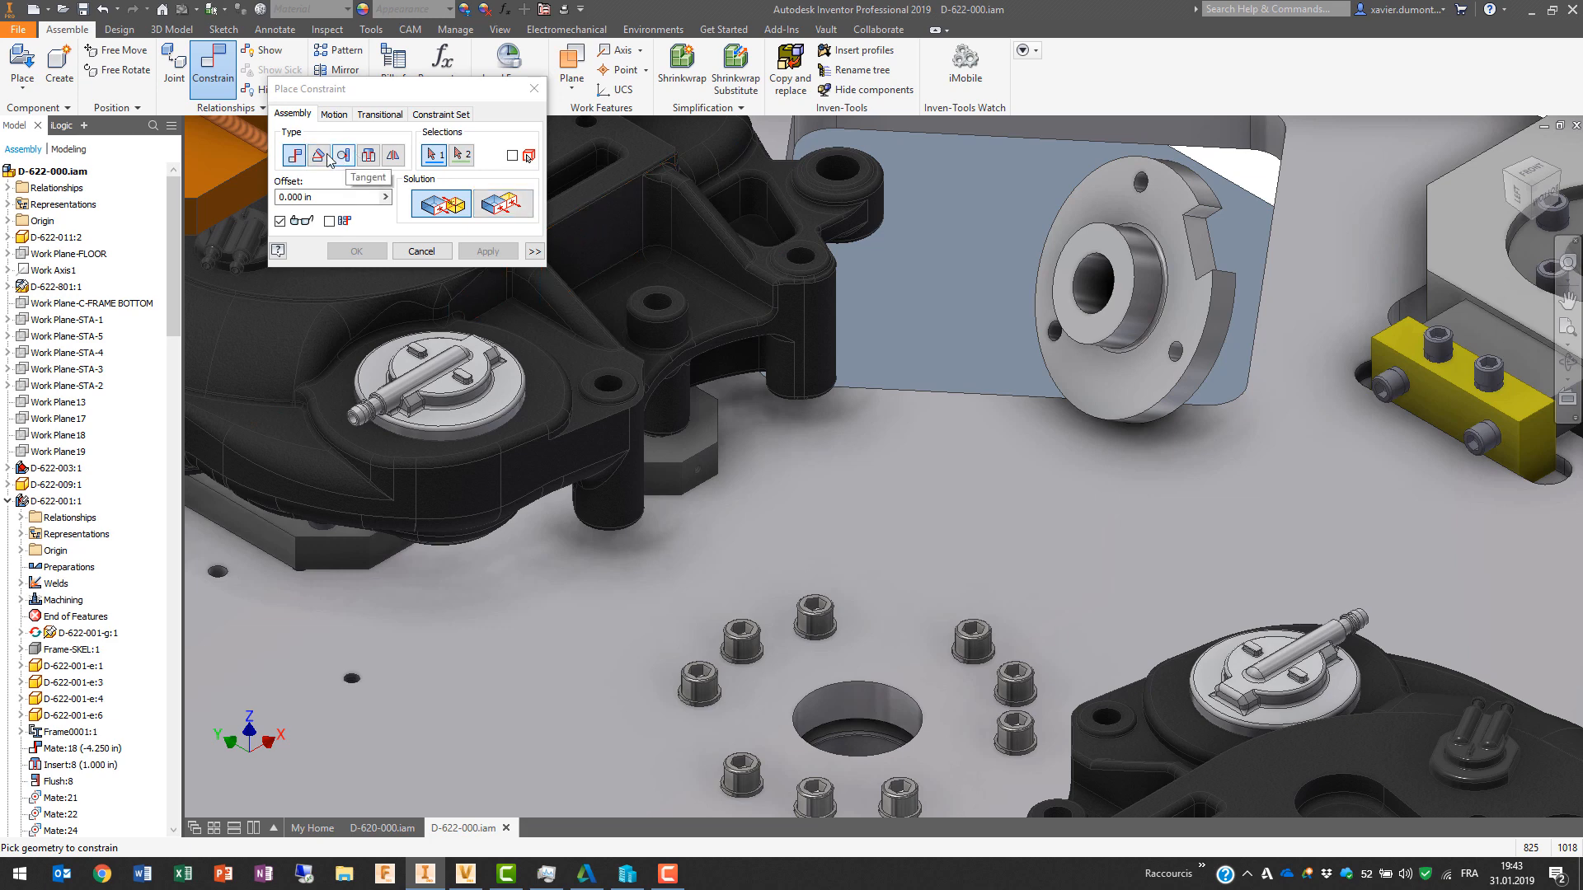
{"action": "left_click", "coordinate": [369, 155]}
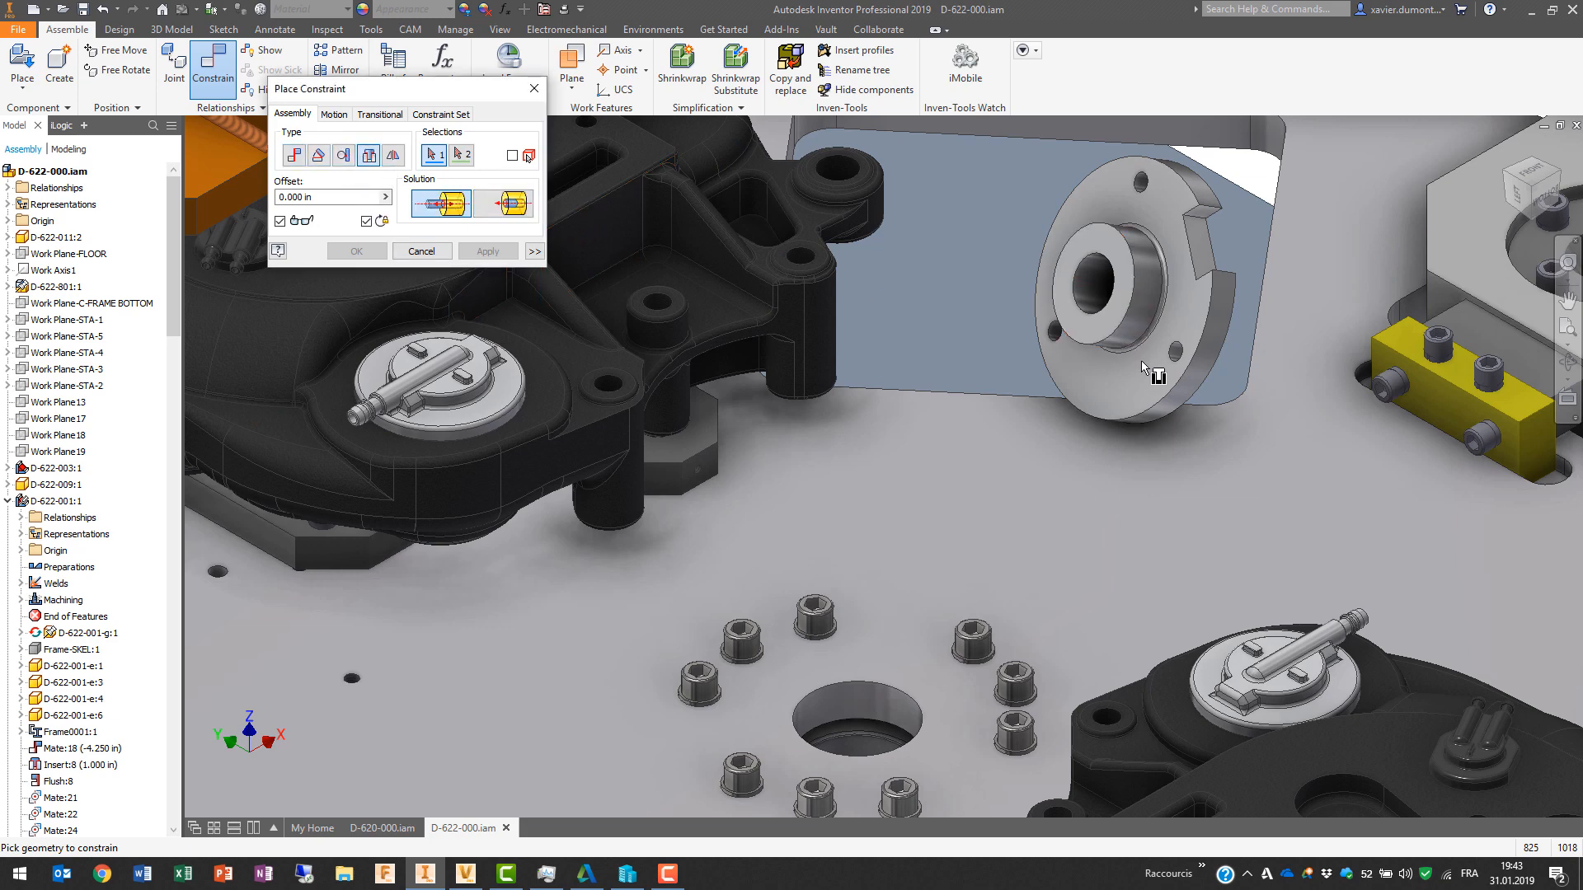
{"action": "left_click", "coordinate": [1123, 338]}
{"action": "left_click", "coordinate": [845, 704]}
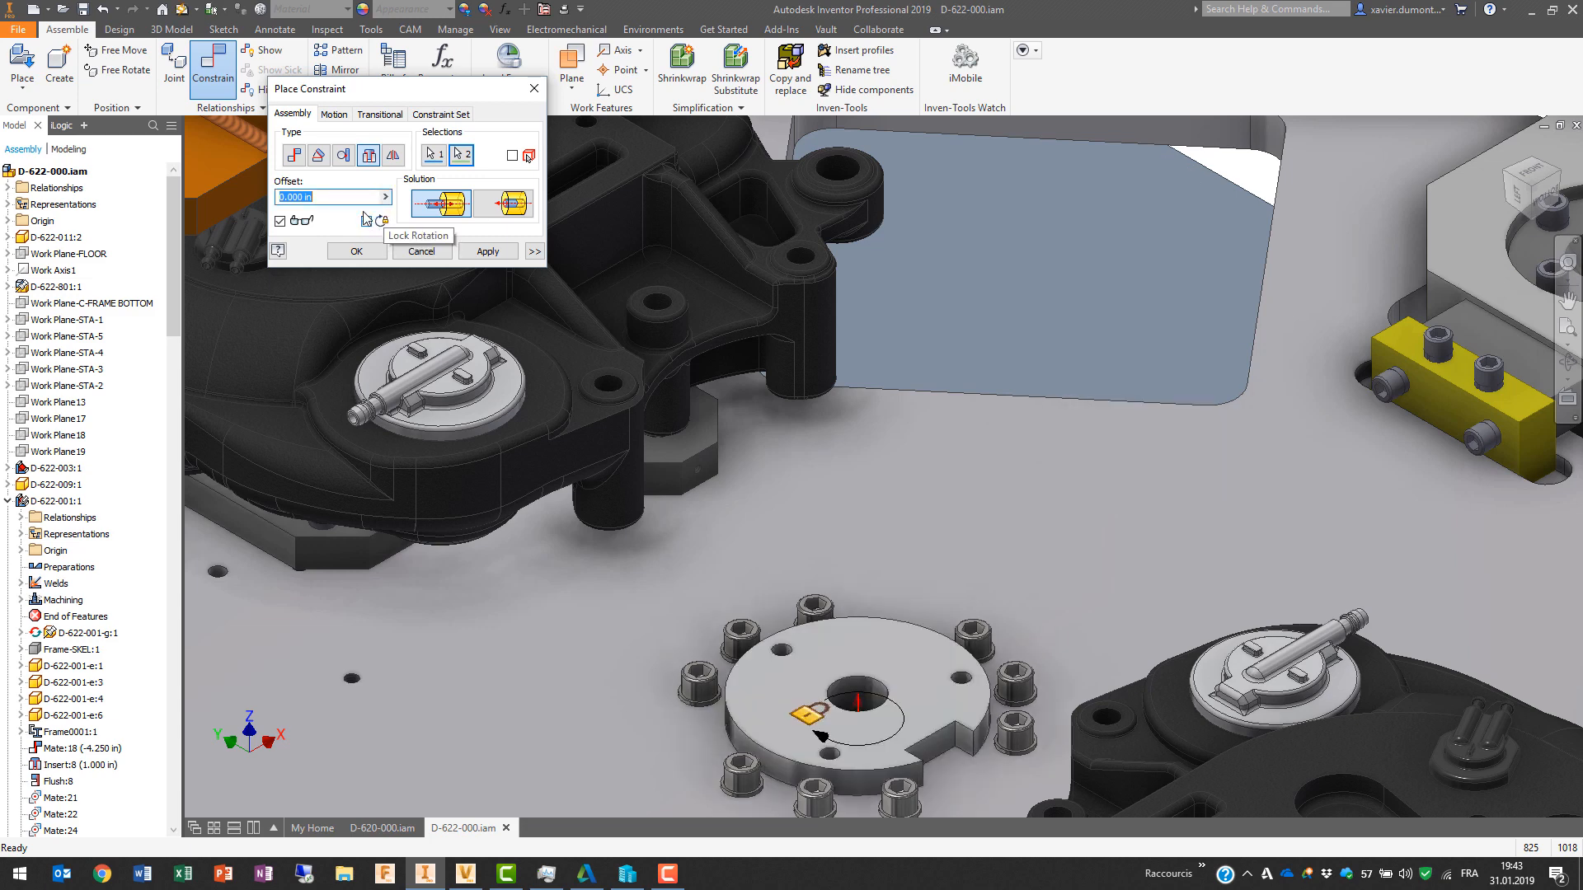
{"action": "left_click", "coordinate": [366, 220]}
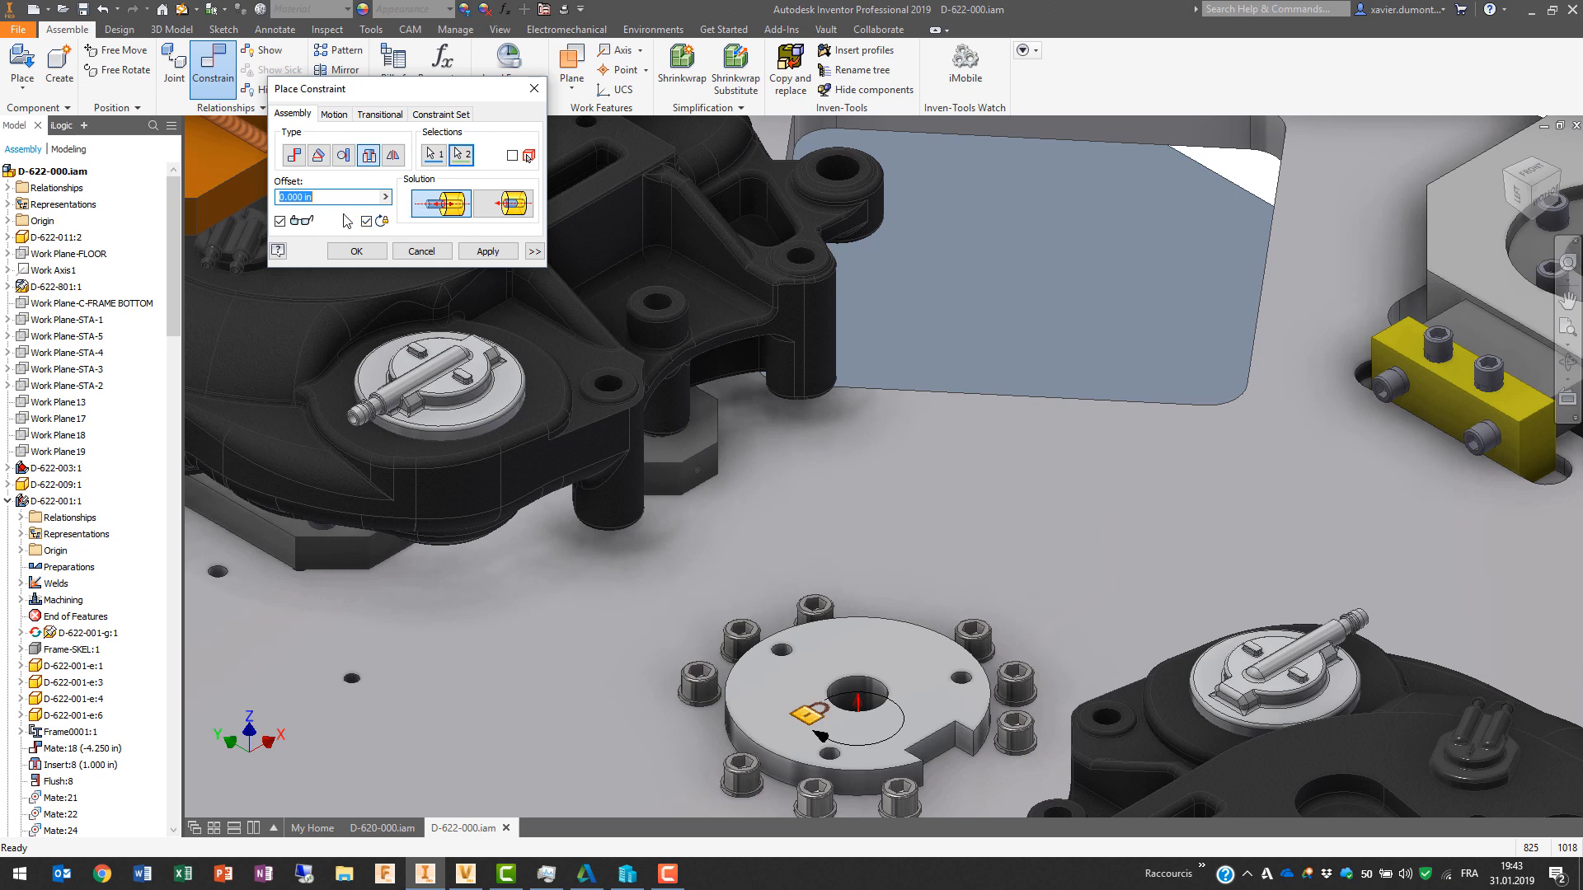
{"action": "left_click", "coordinate": [381, 259]}
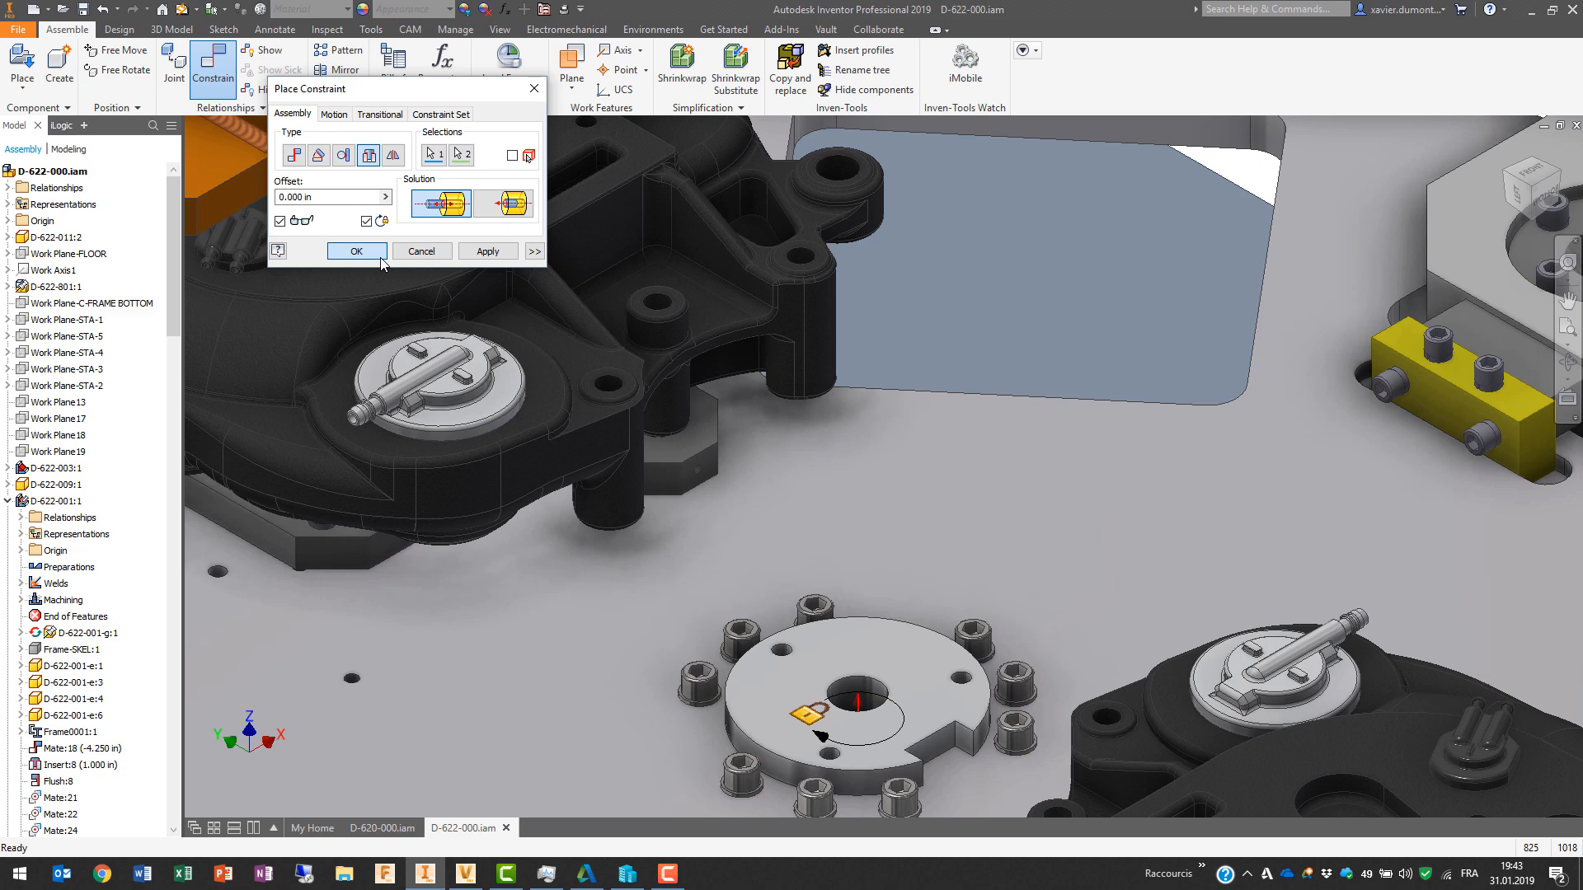
{"action": "left_click", "coordinate": [381, 257]}
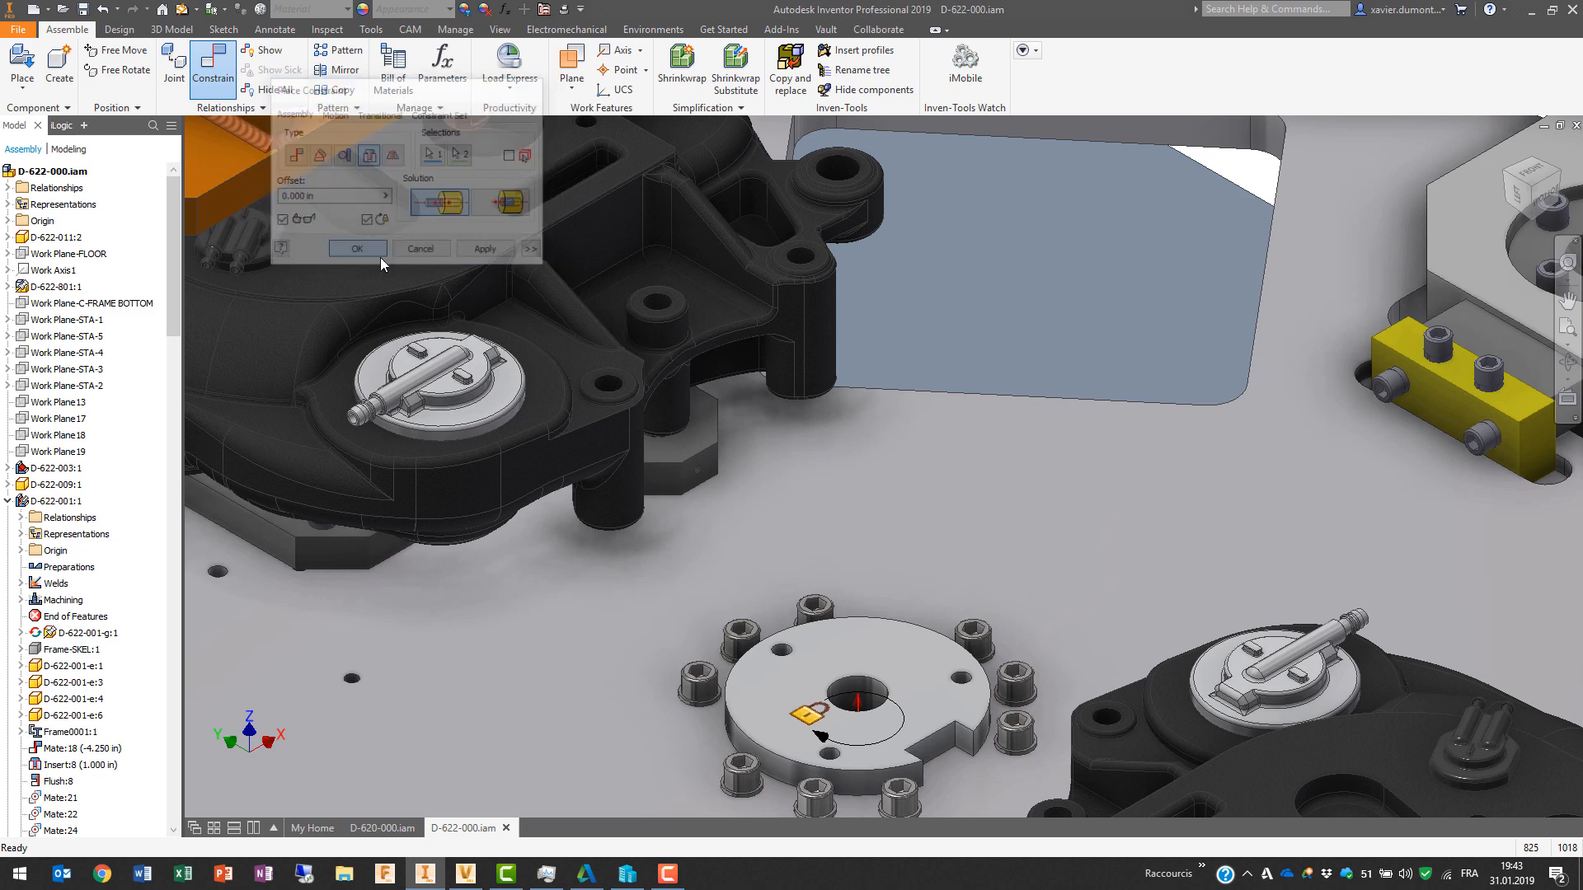
Step: Open the constrained flange as a separate part and show it in the isometric home view
{"action": "left_click", "coordinate": [922, 757]}
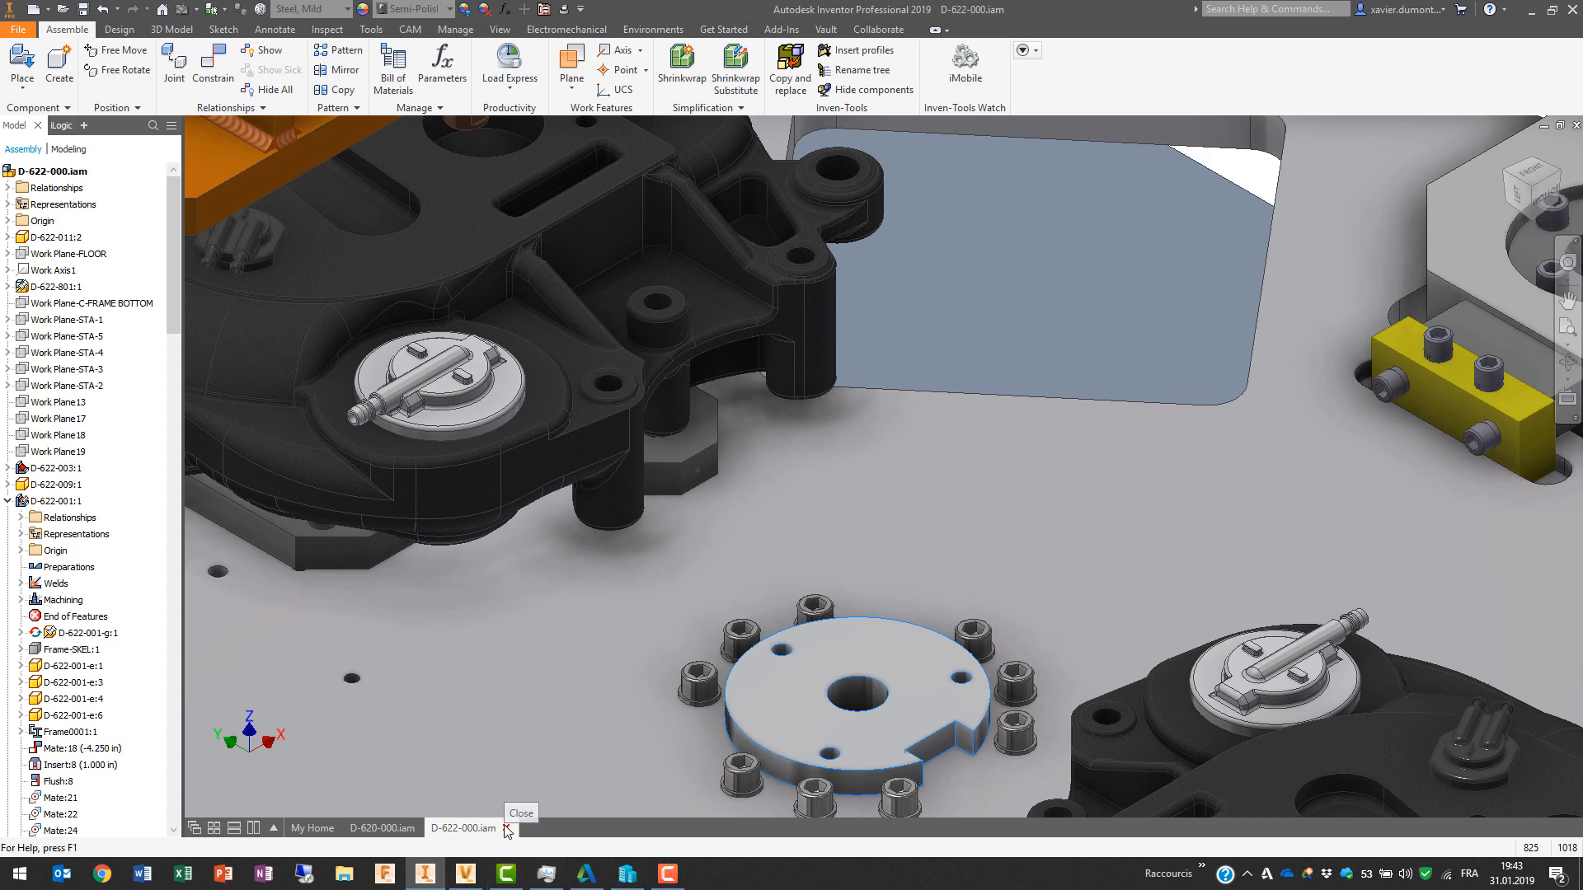
{"action": "right_click", "coordinate": [747, 709]}
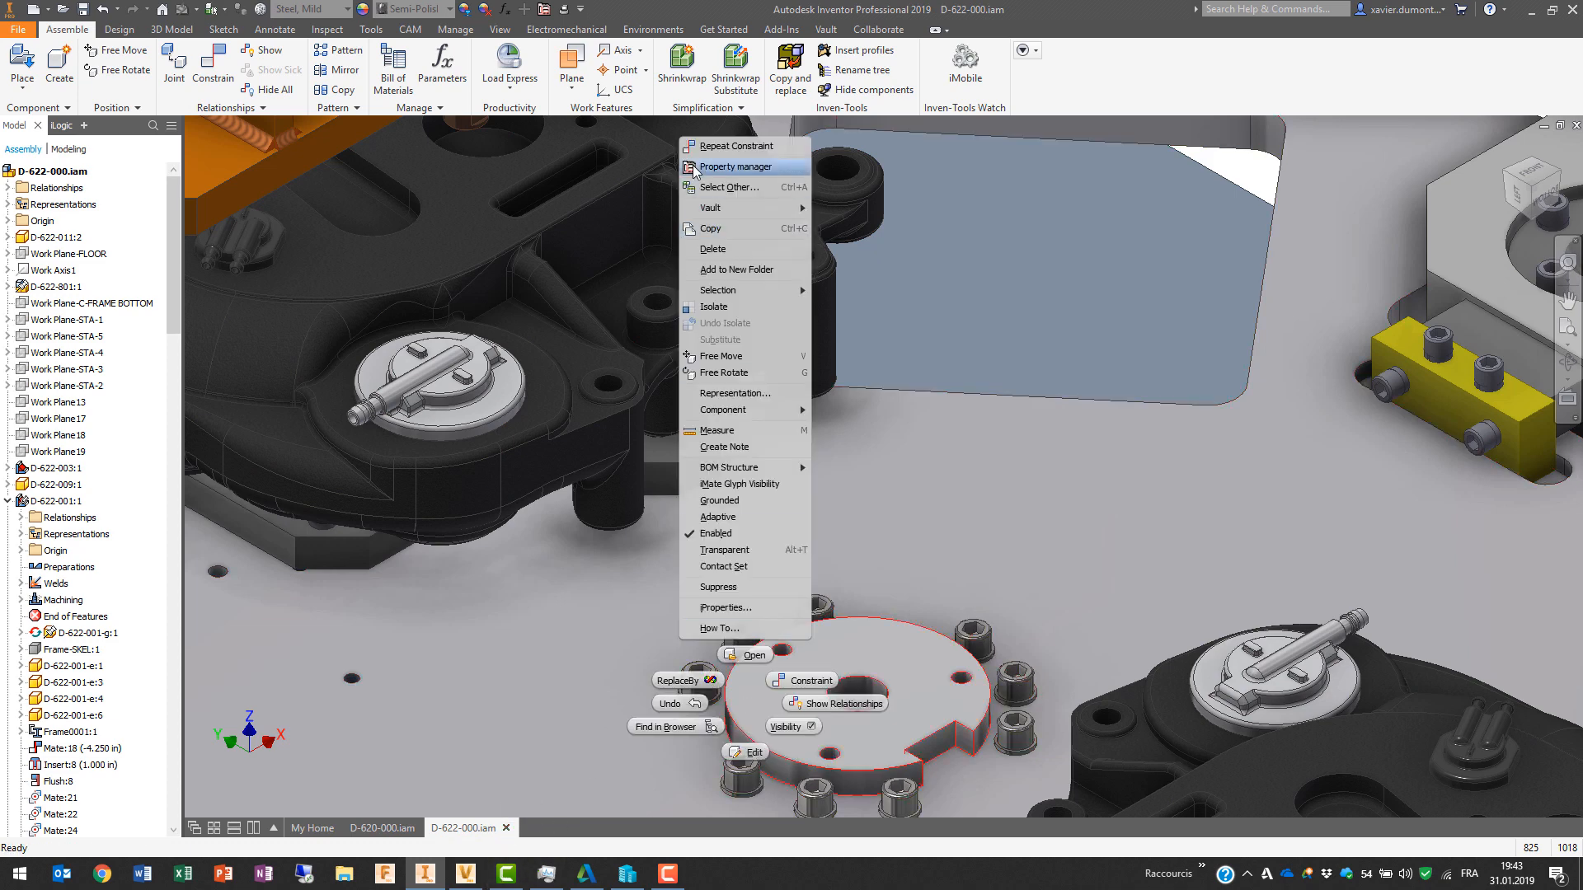
{"action": "left_click", "coordinate": [751, 654]}
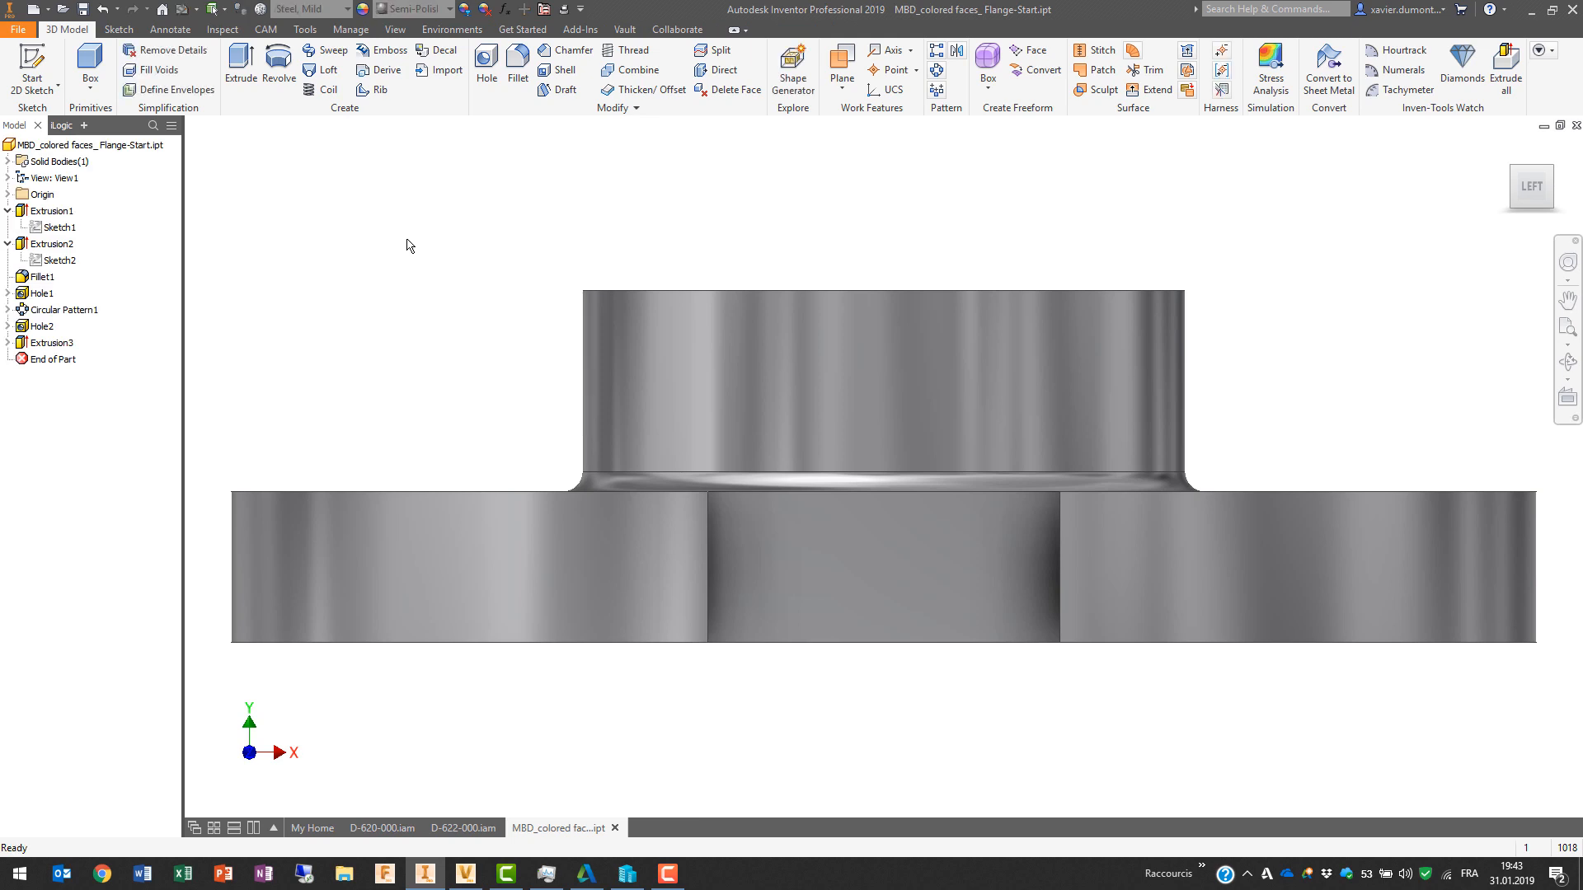
{"action": "middle_click_drag", "start_coordinate": [841, 297], "coordinate": [773, 302]}
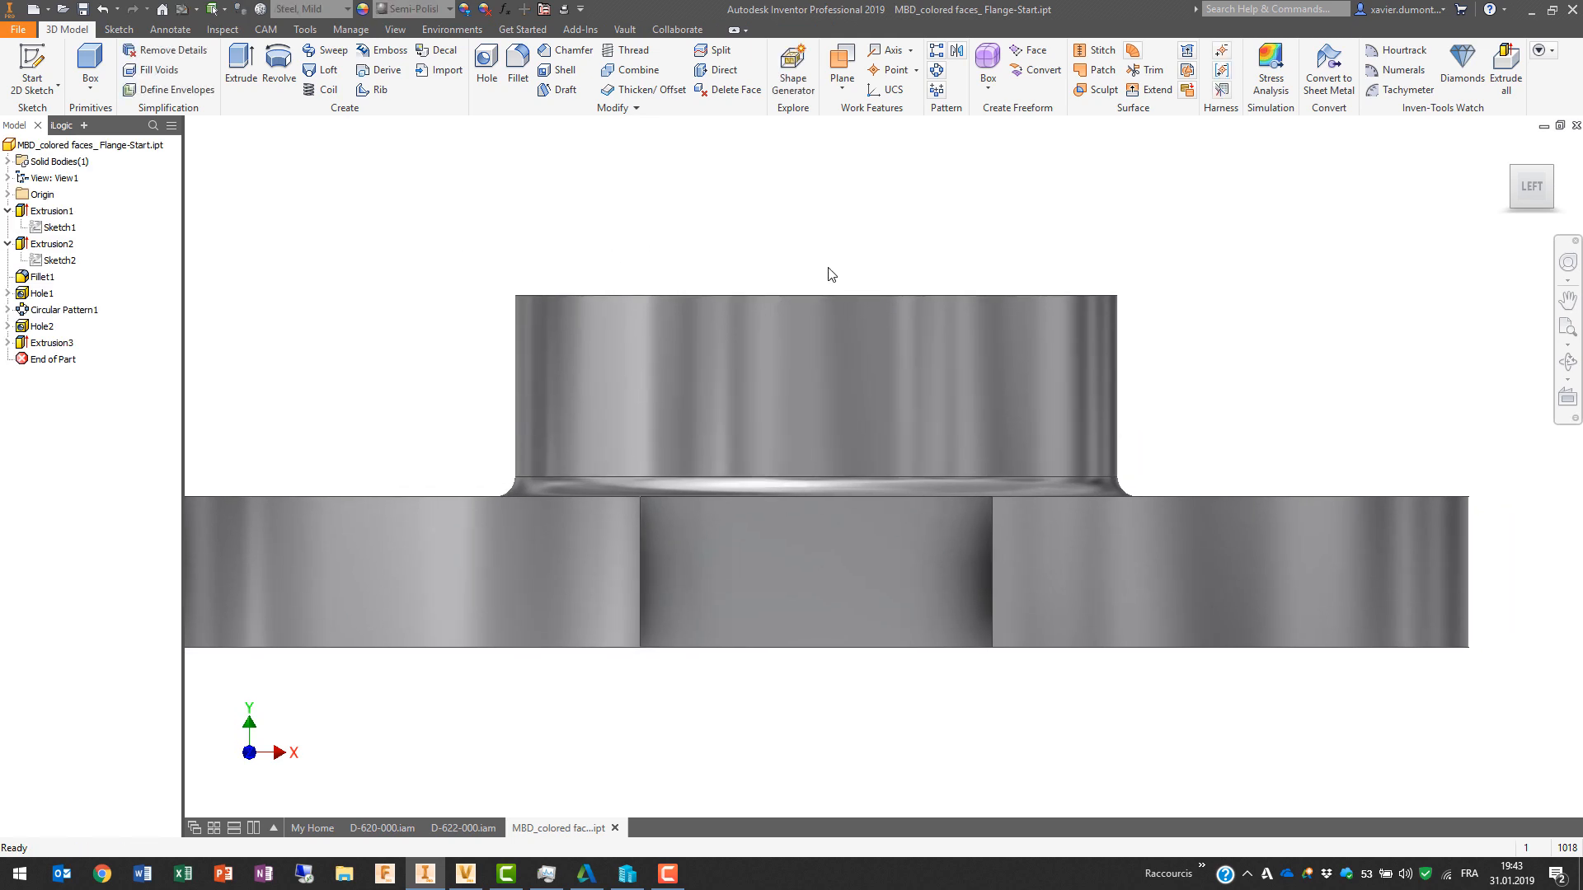
{"action": "key", "text": "F6"}
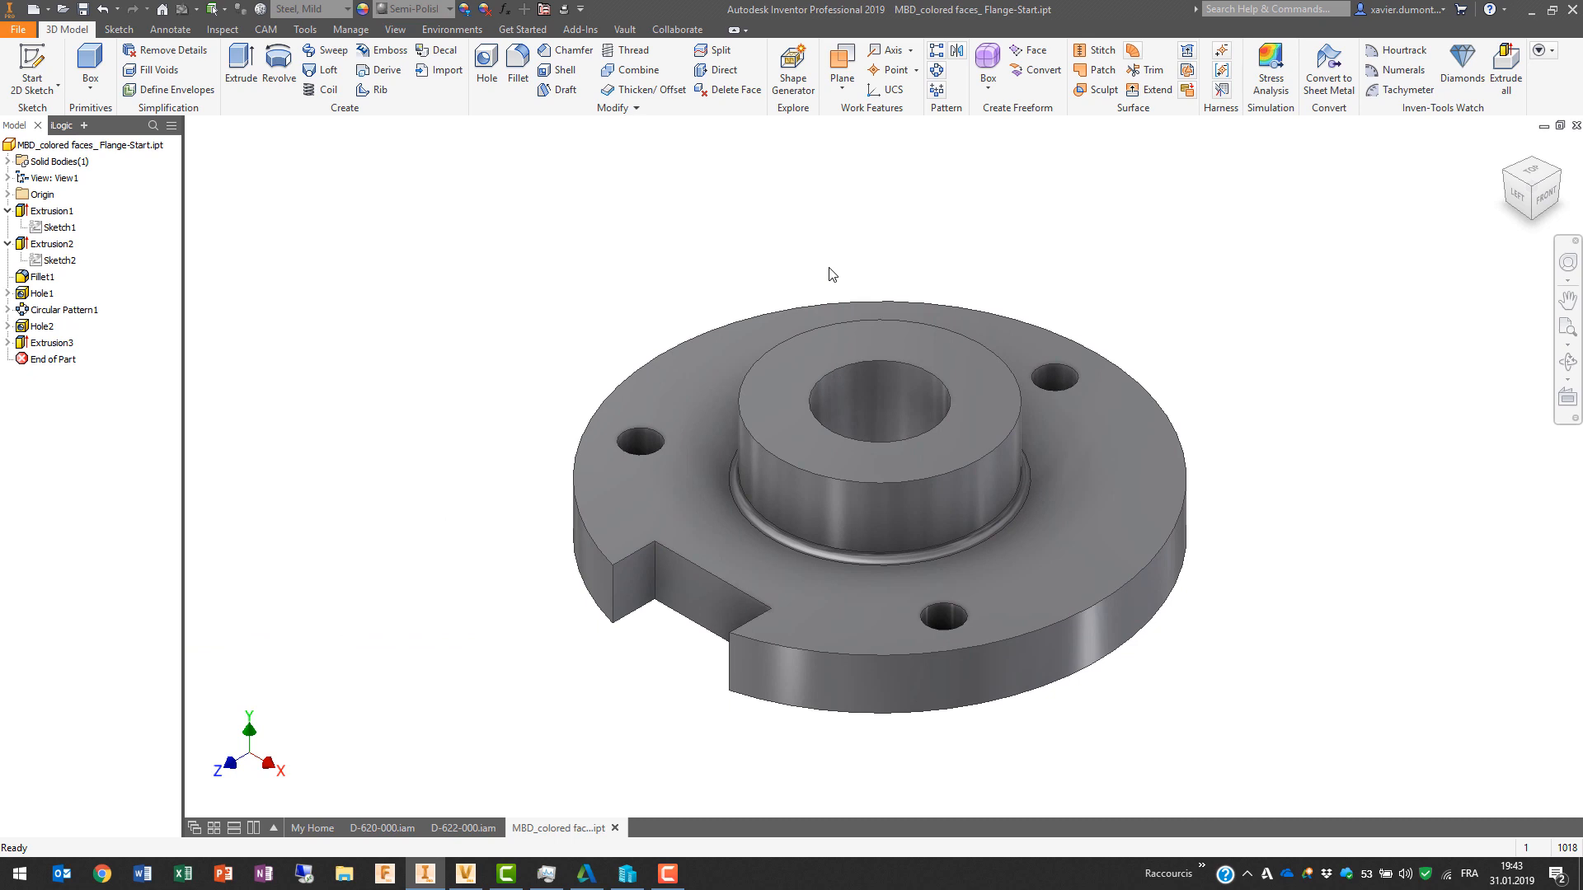
Step: Add a planar-surface tolerance feature with 0.01 flatness to the hub's annular top face, and turn on the Tolerance Advisor's face status coloring
{"action": "left_click", "coordinate": [170, 29]}
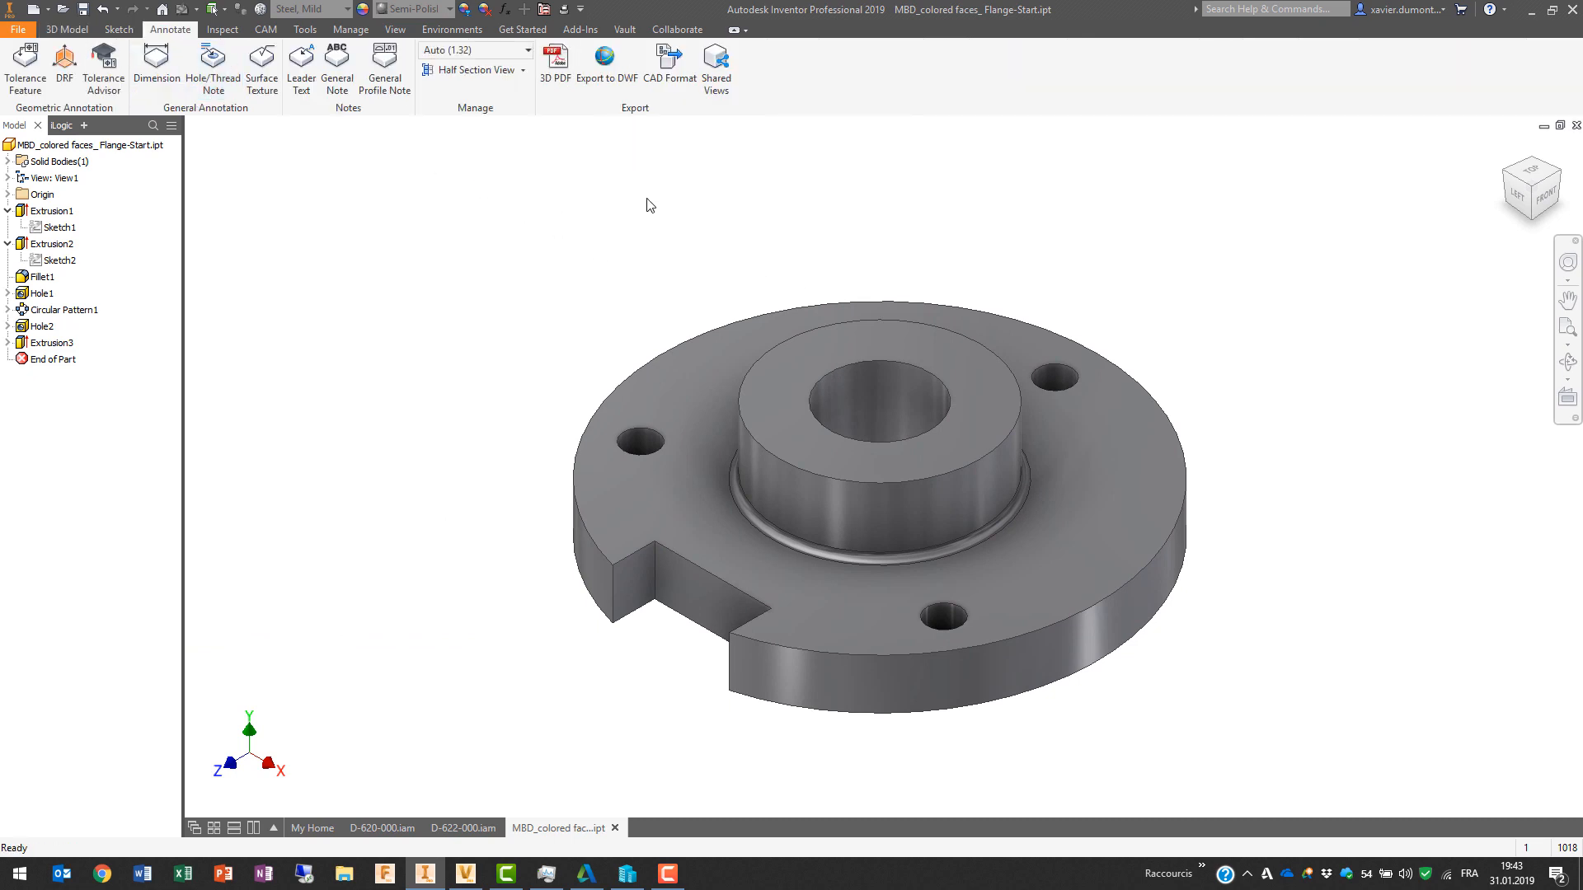
{"action": "left_click", "coordinate": [25, 65]}
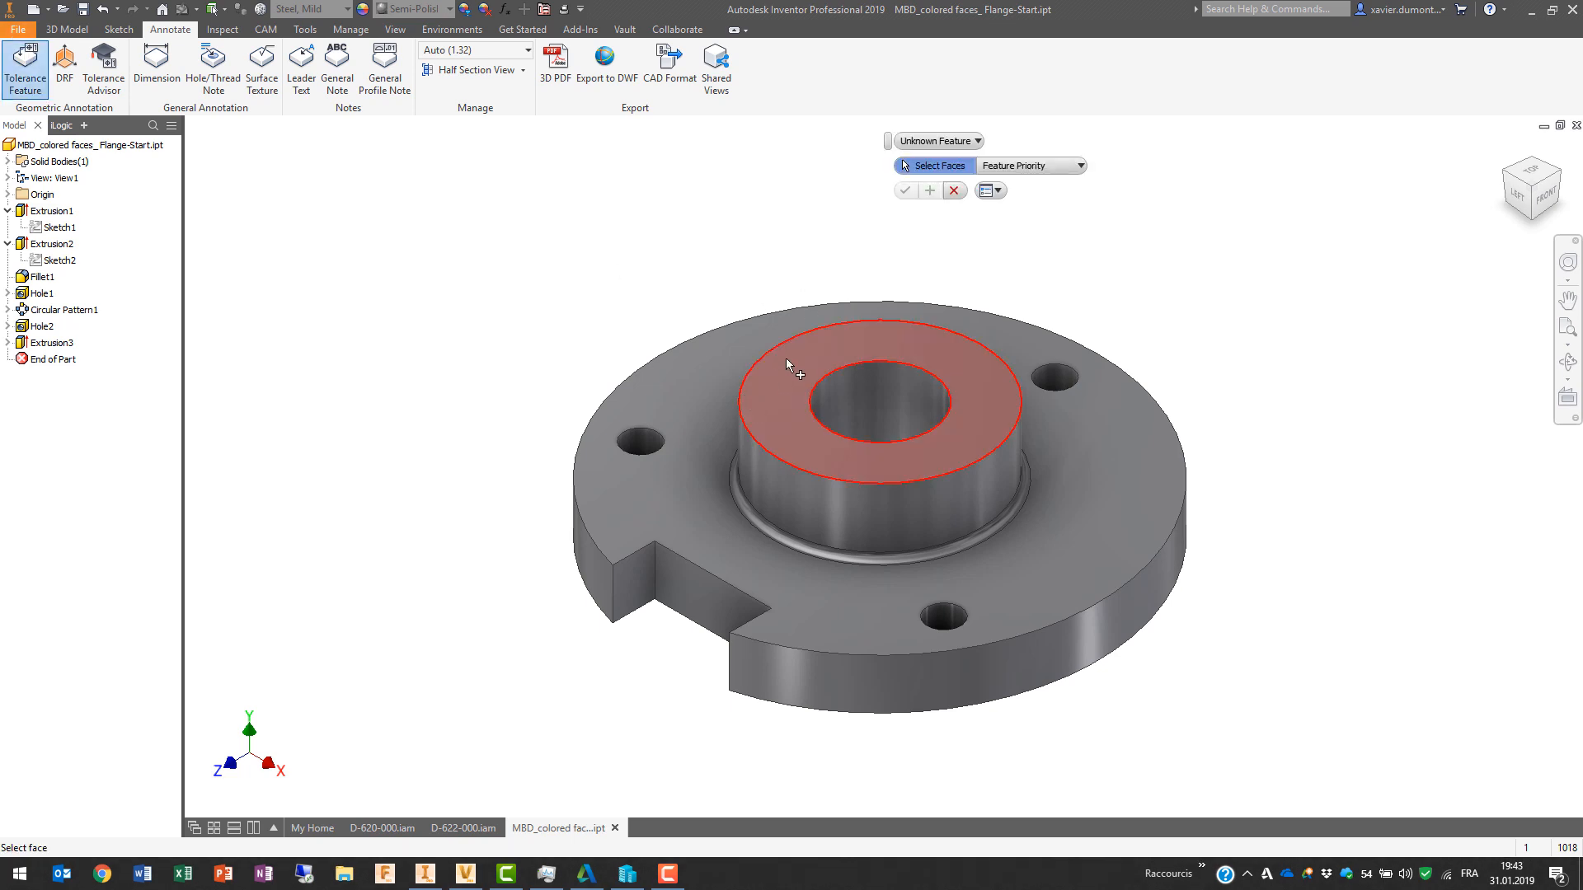
{"action": "left_click", "coordinate": [787, 362]}
{"action": "left_click", "coordinate": [904, 190]}
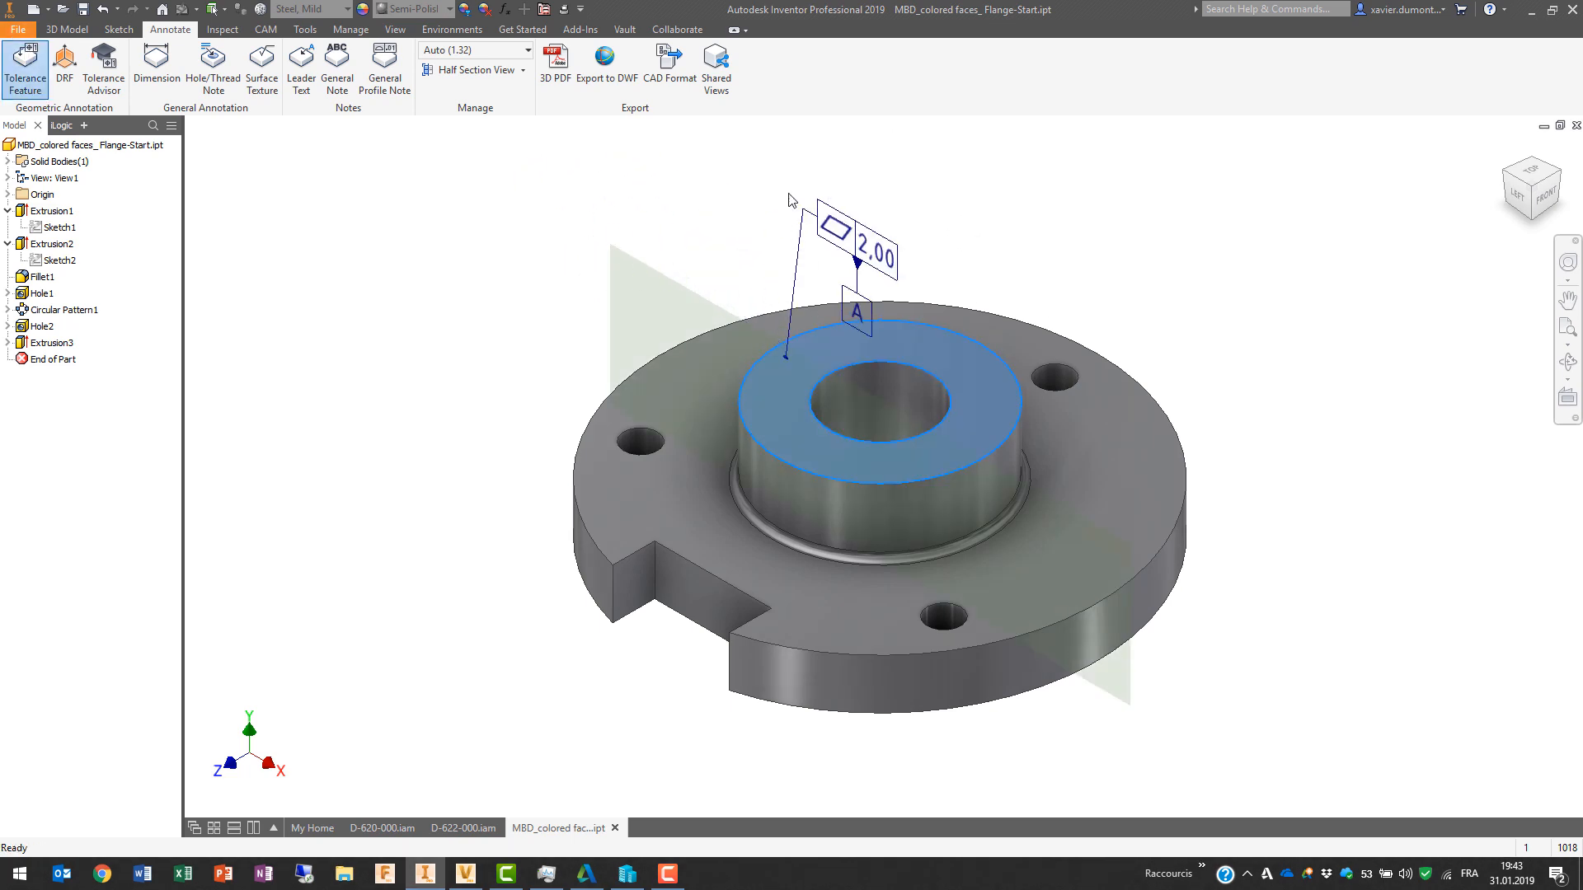
{"action": "left_click", "coordinate": [734, 183]}
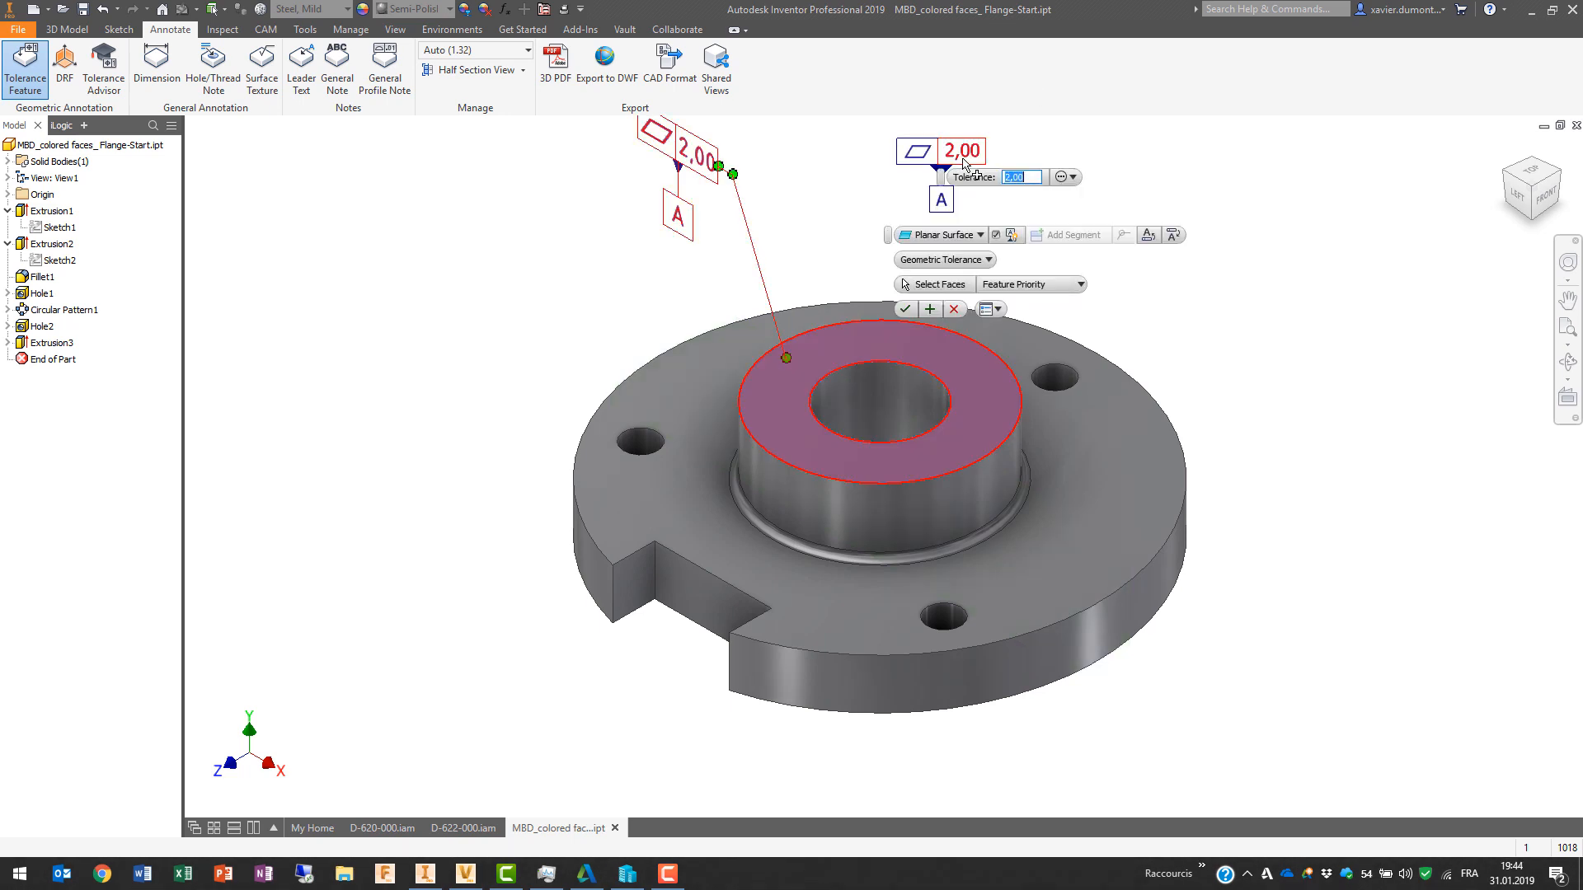
{"action": "type", "text": "0.01"}
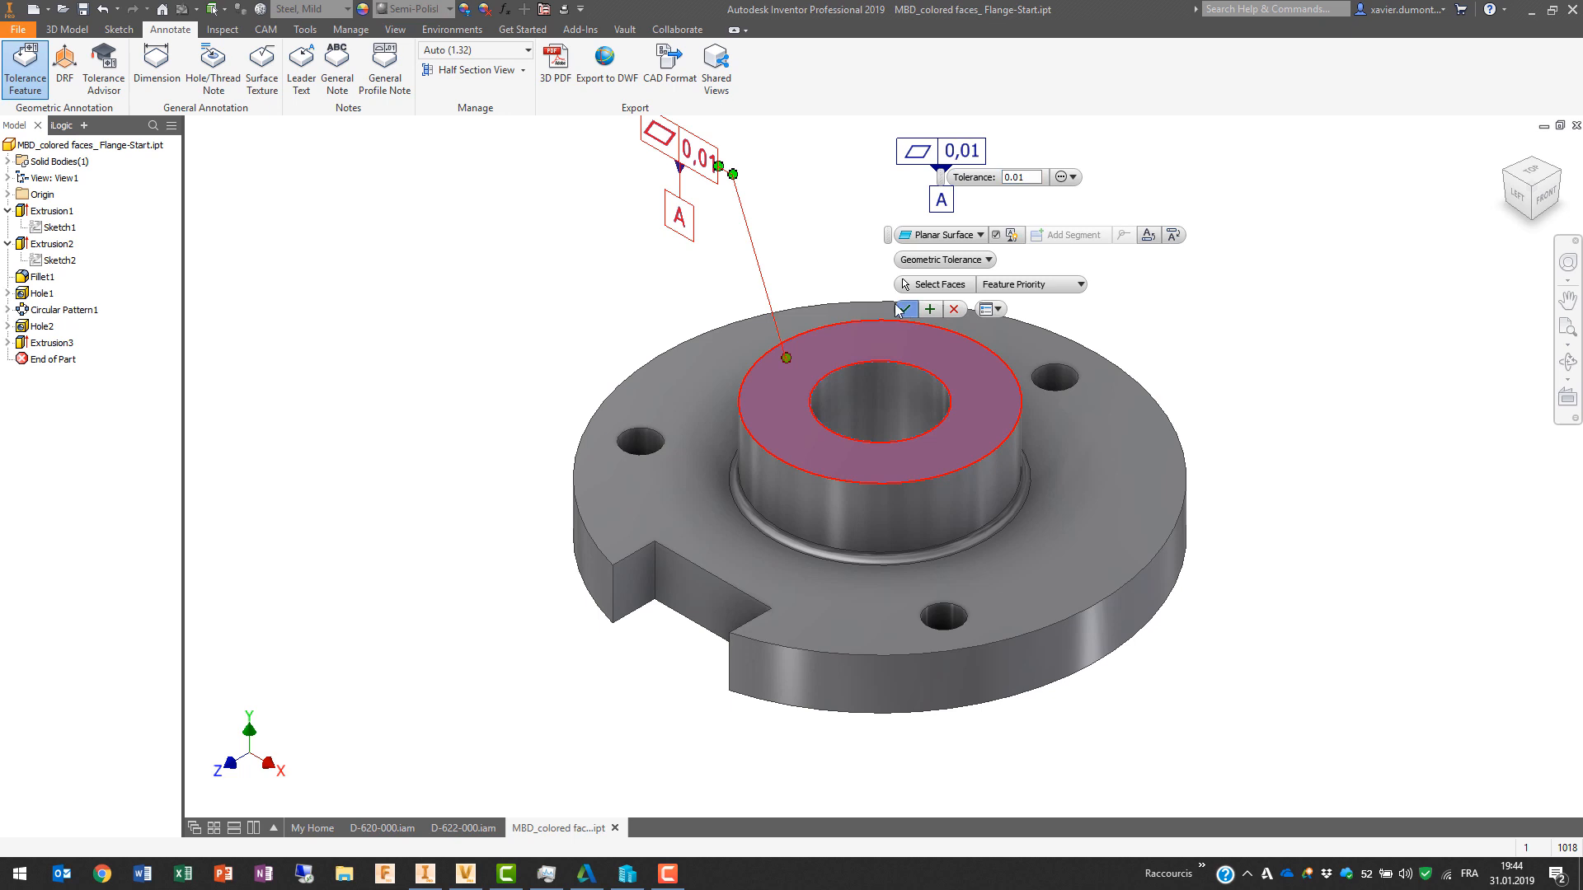
{"action": "left_click", "coordinate": [905, 309]}
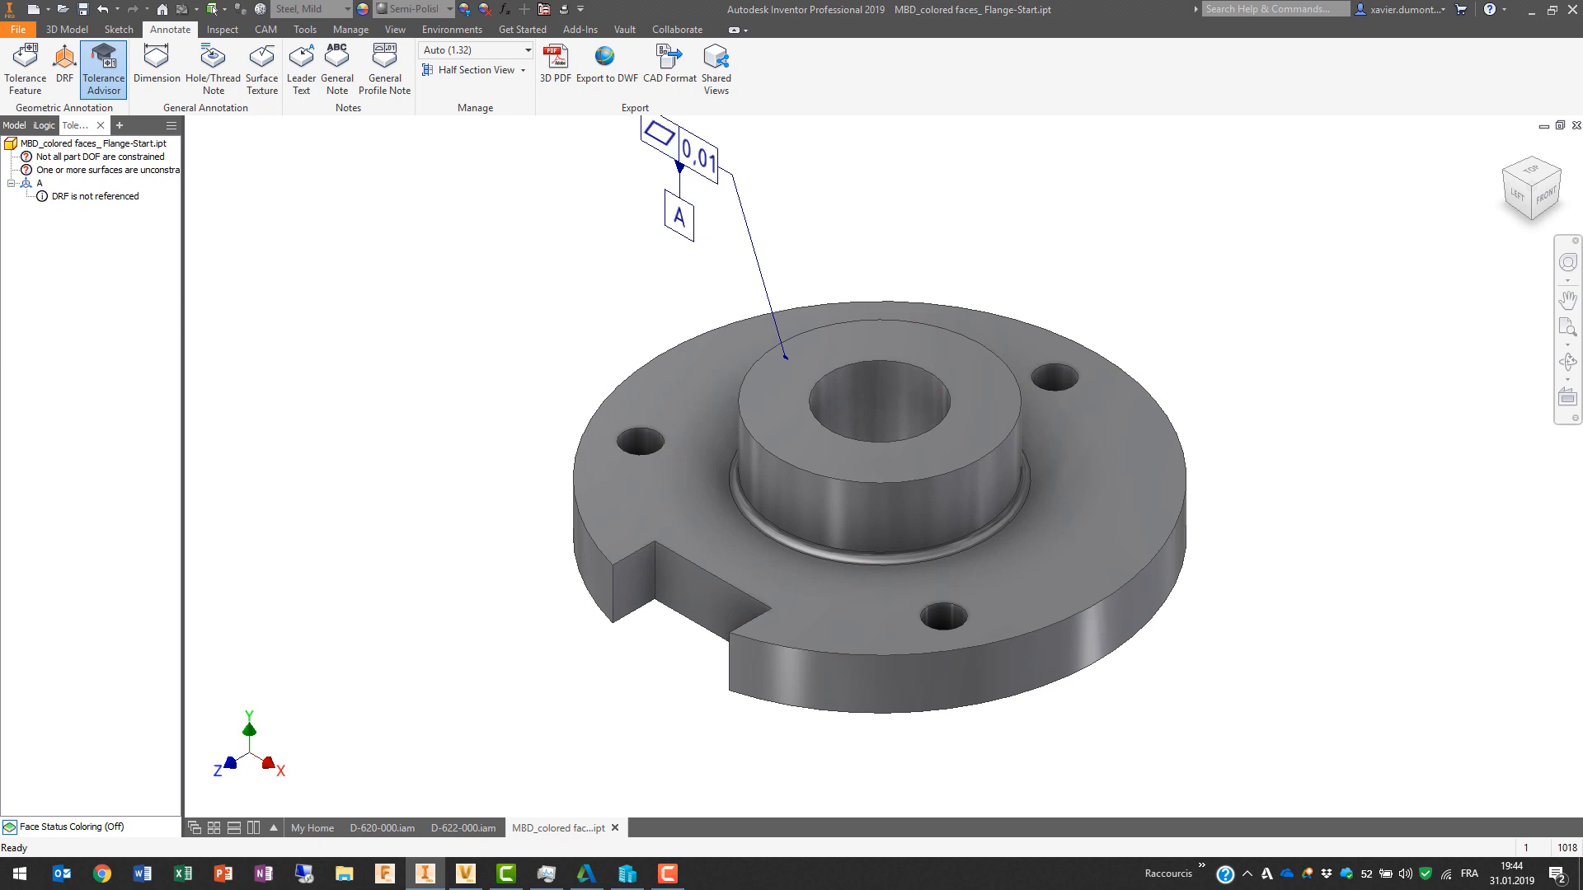
{"action": "left_click", "coordinate": [10, 828]}
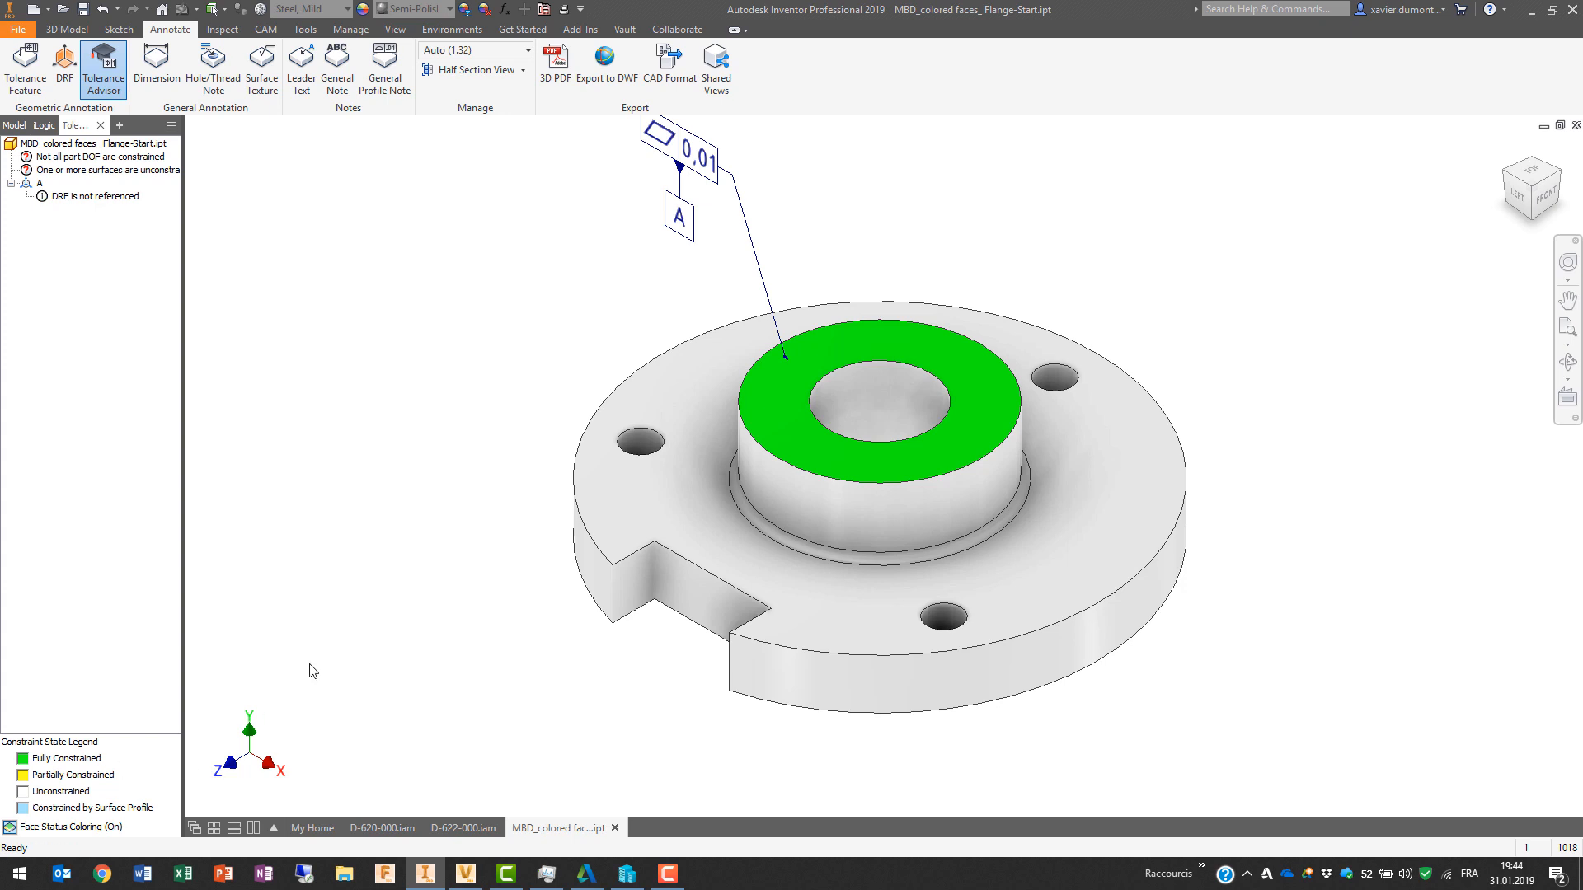
Step: Add a planar-surface tolerance feature to the notch's back face, with 0.02 perpendicularity to datum A and datum label B
{"action": "left_click", "coordinate": [42, 66]}
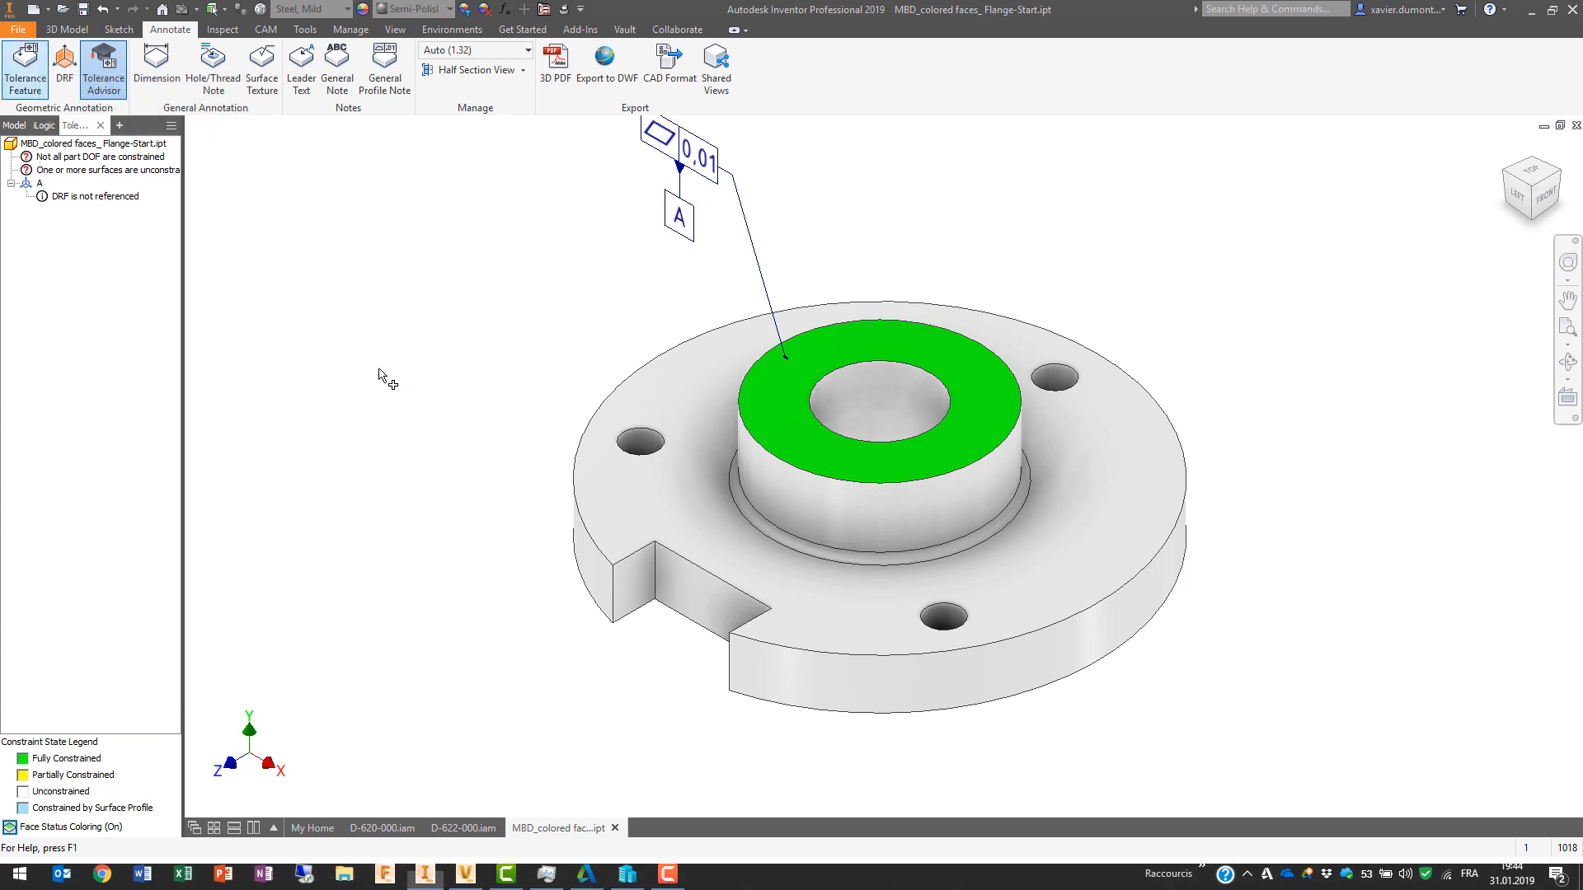
{"action": "left_click", "coordinate": [701, 606]}
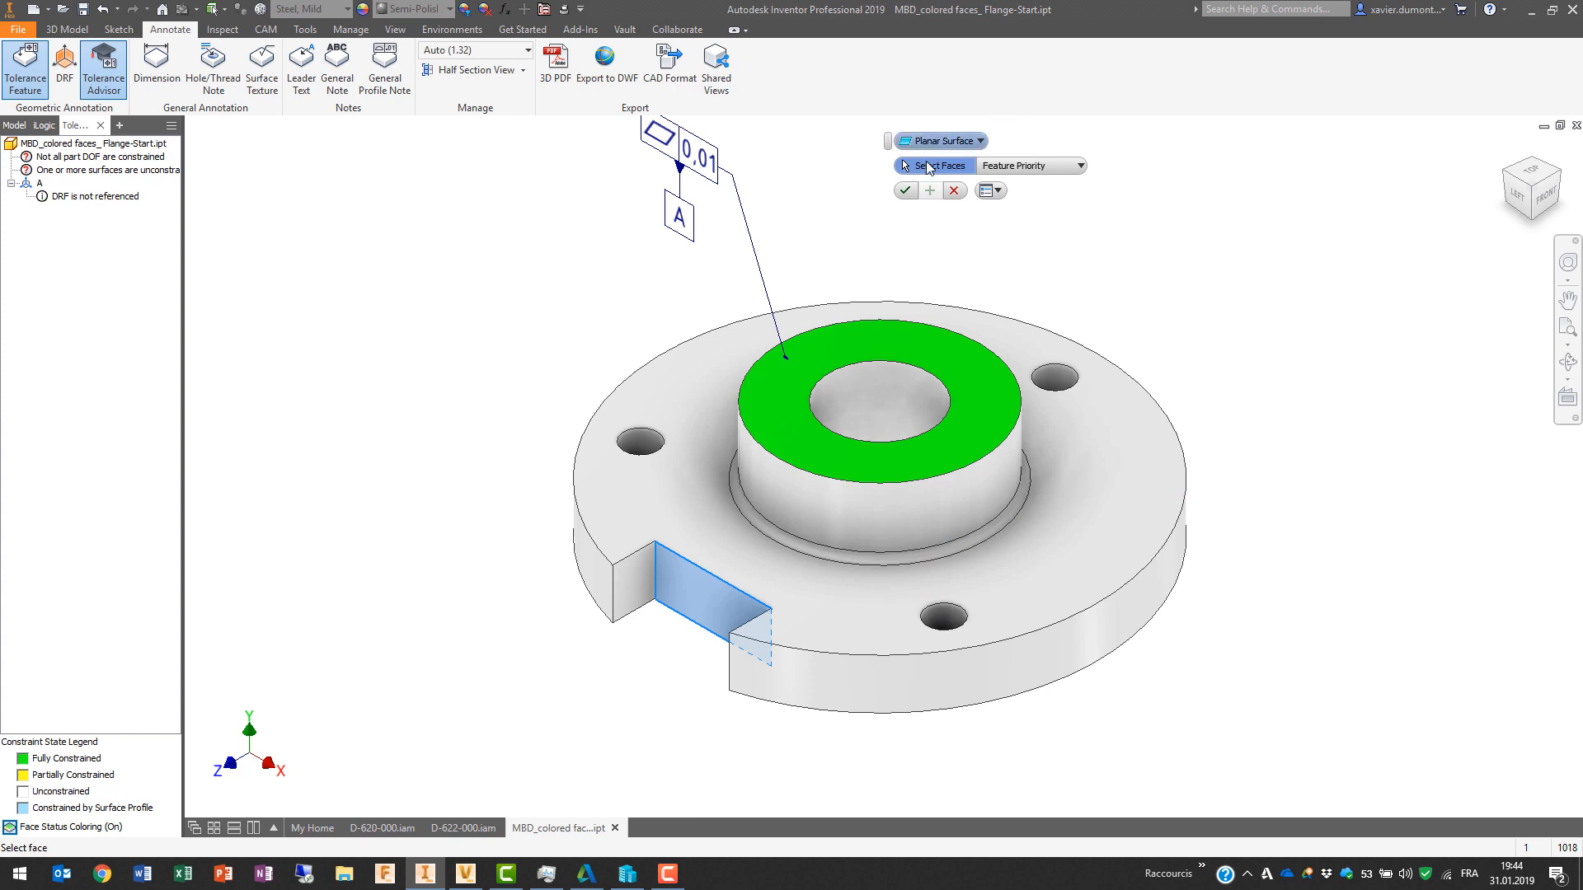
{"action": "left_click", "coordinate": [902, 192]}
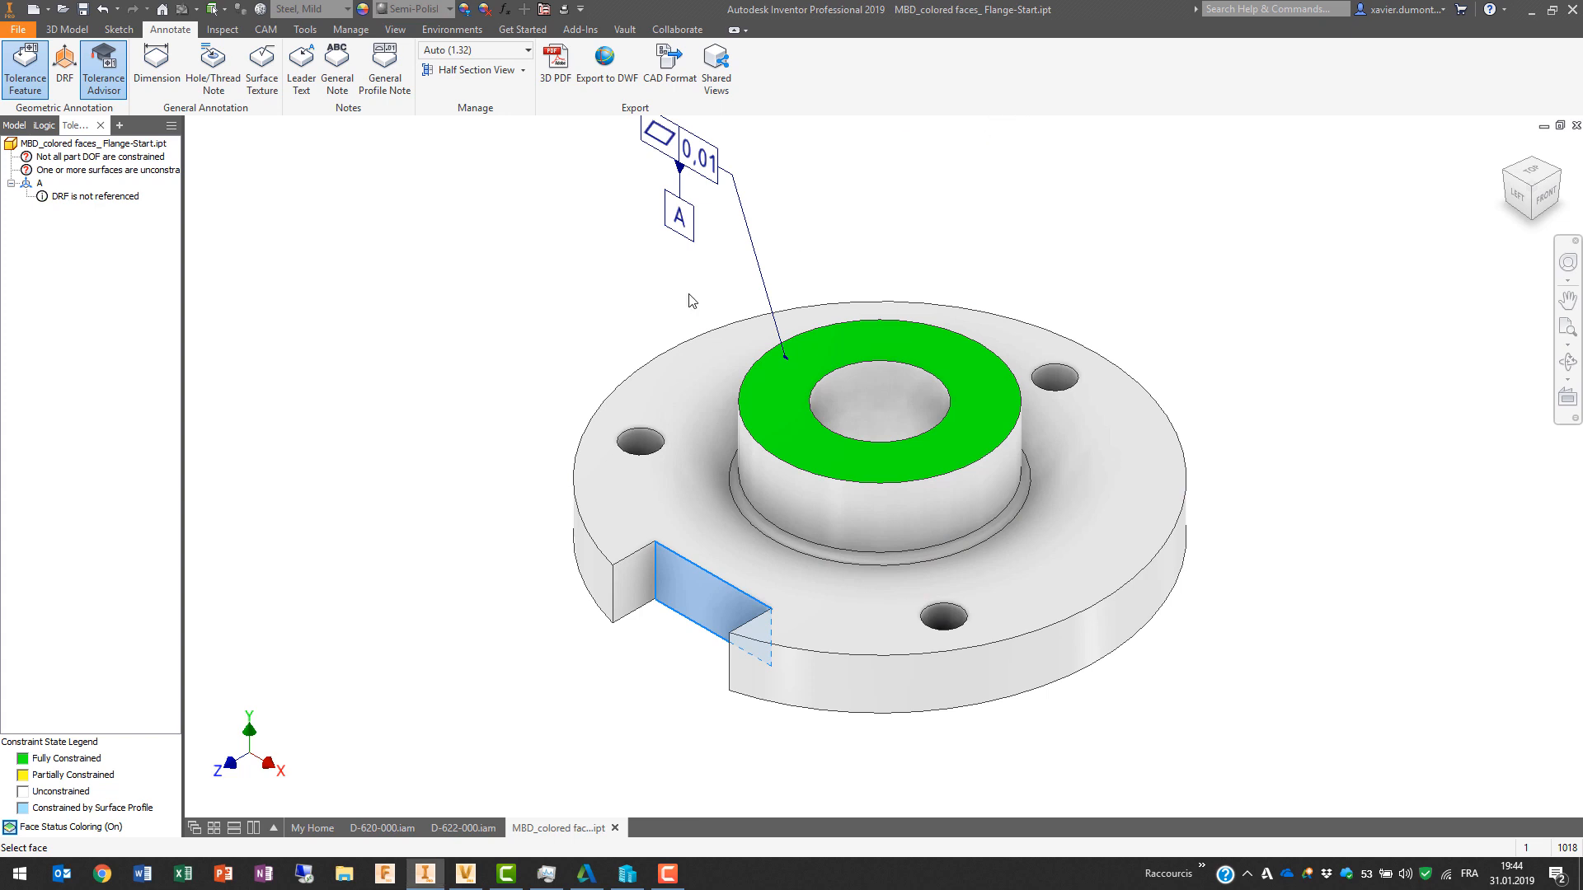
{"action": "left_click", "coordinate": [459, 448]}
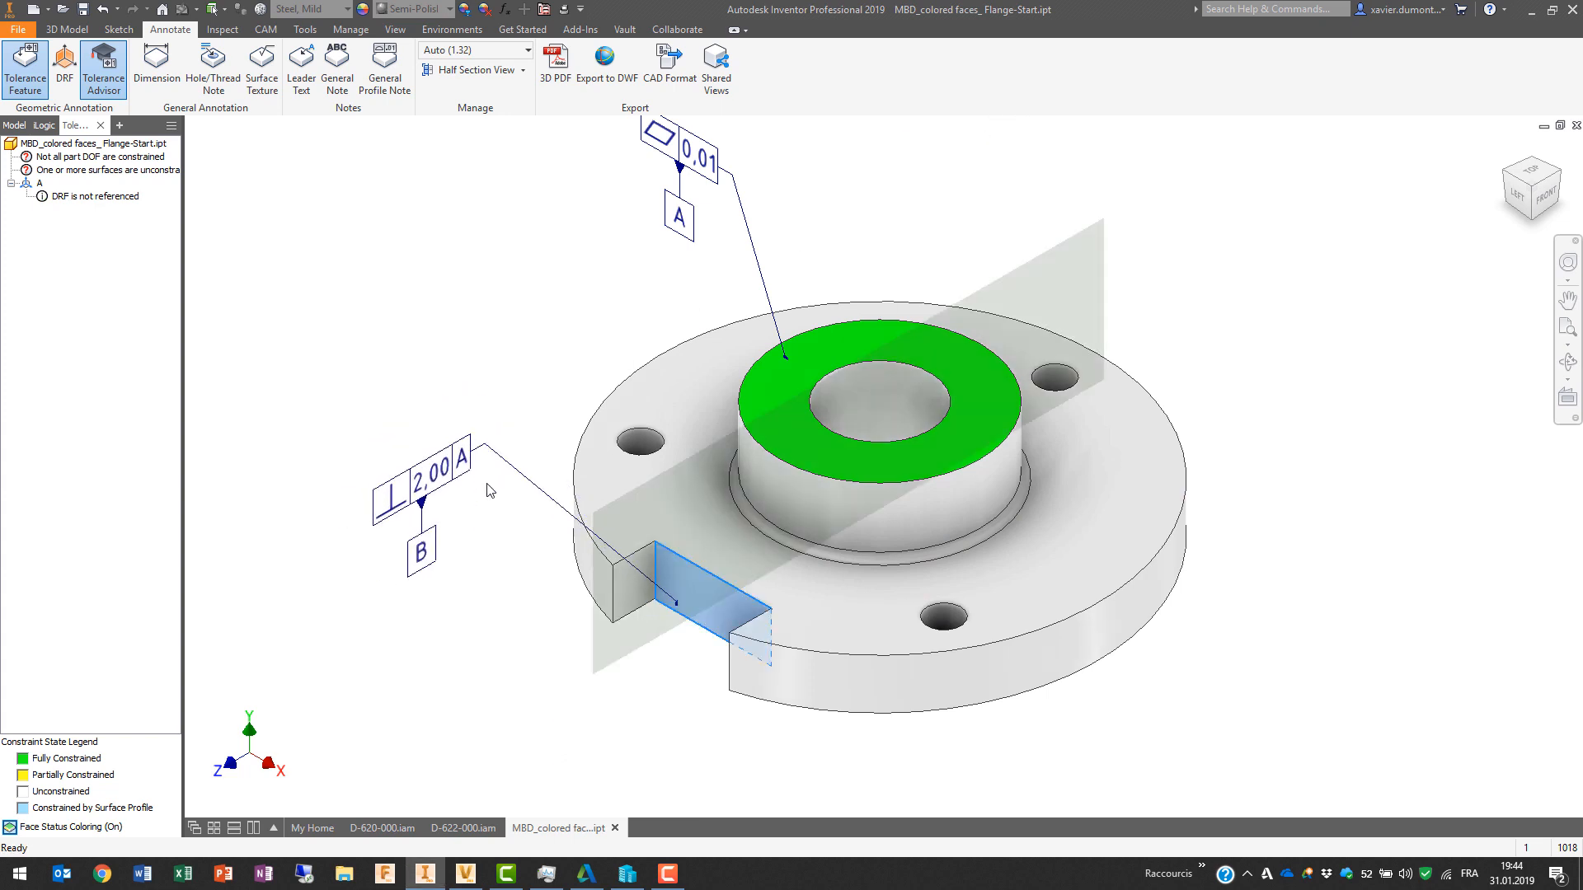
{"action": "left_click", "coordinate": [487, 562]}
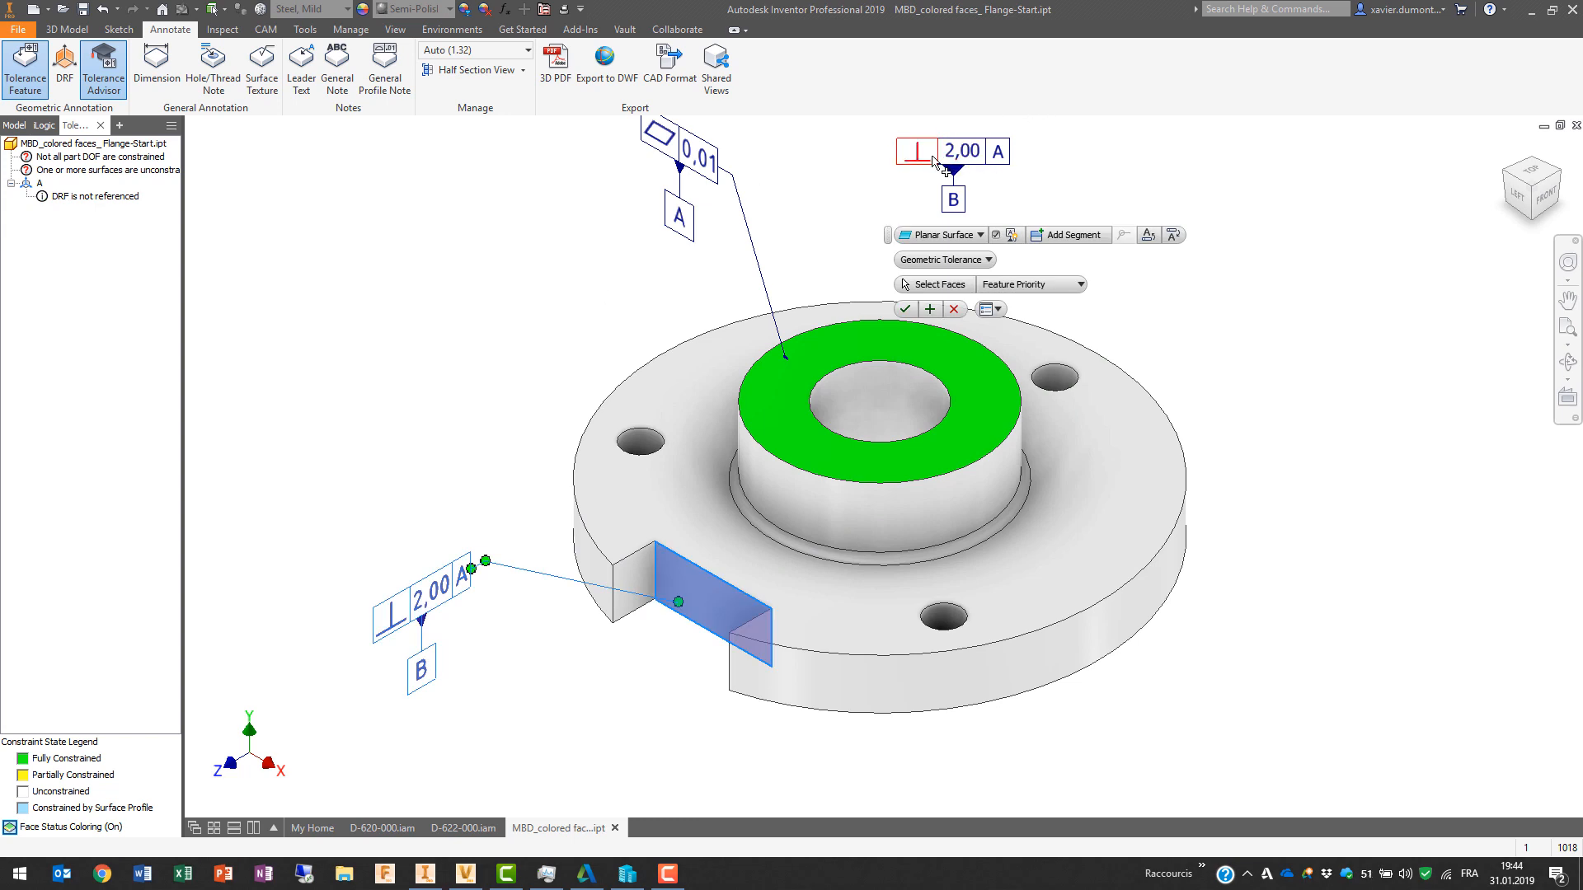
{"action": "left_click", "coordinate": [962, 151]}
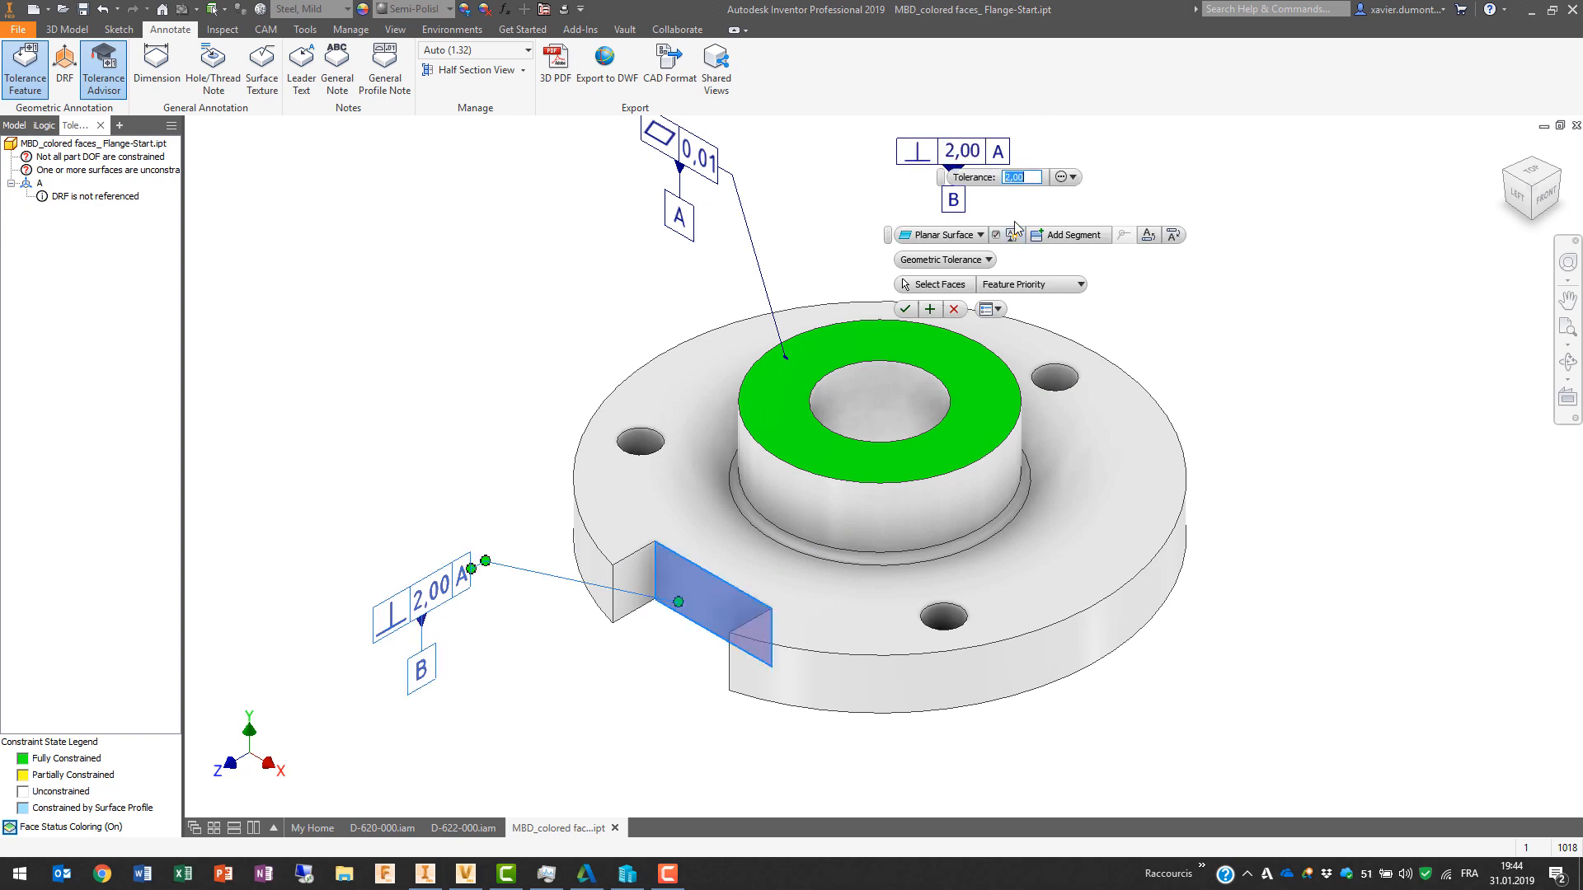
{"action": "type", "text": "0.02"}
{"action": "left_click", "coordinate": [905, 309]}
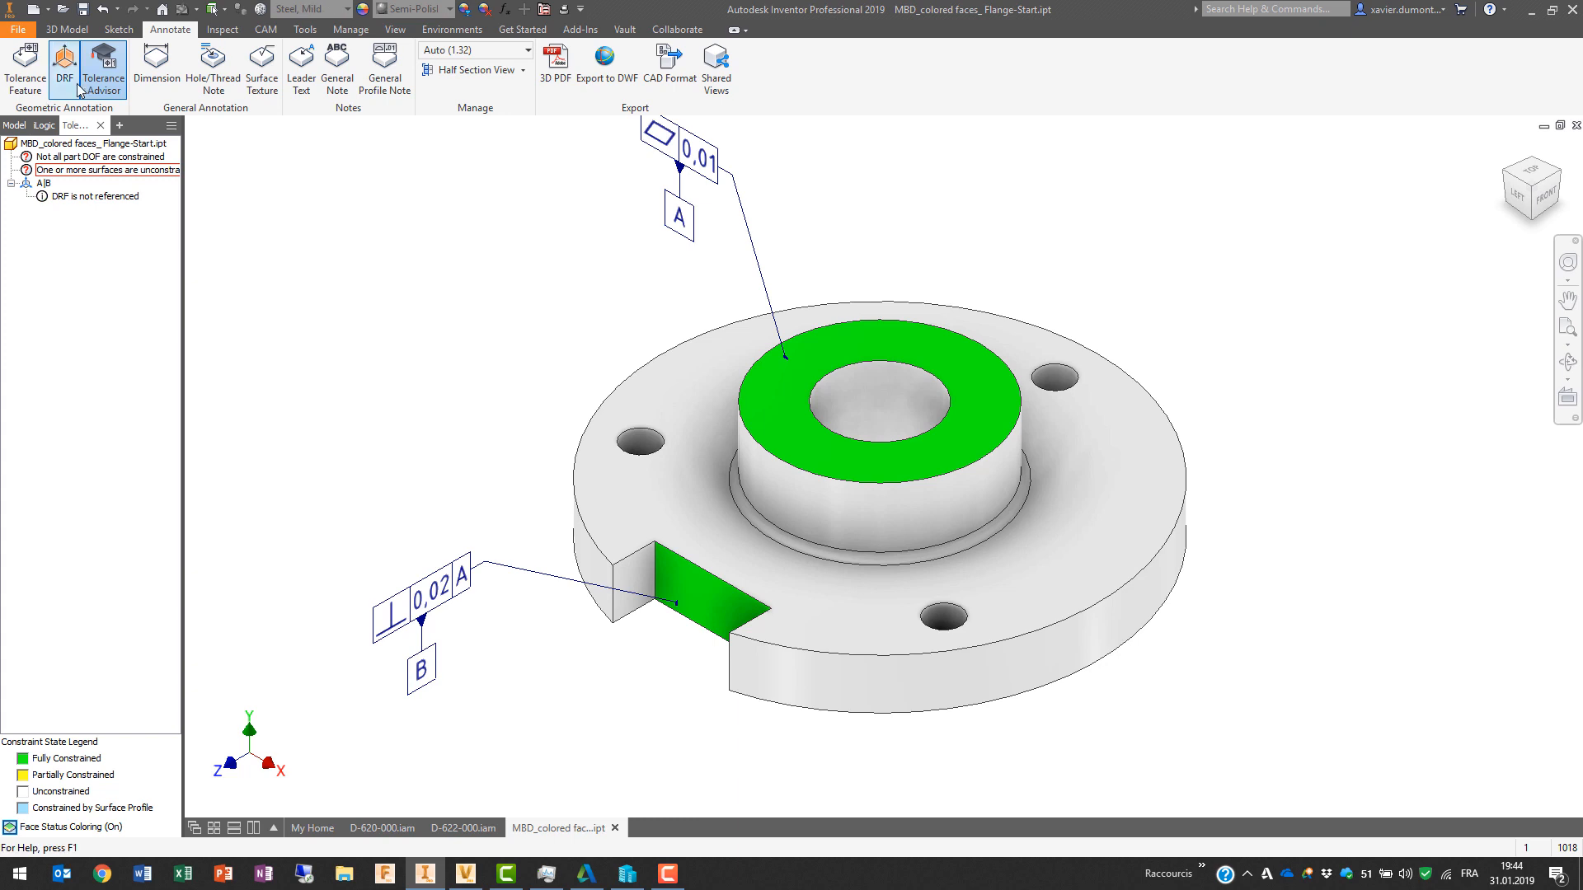
Step: Add a Slot tolerance feature across the notch's two side faces and place its annotation just below the notch
{"action": "left_click", "coordinate": [25, 66]}
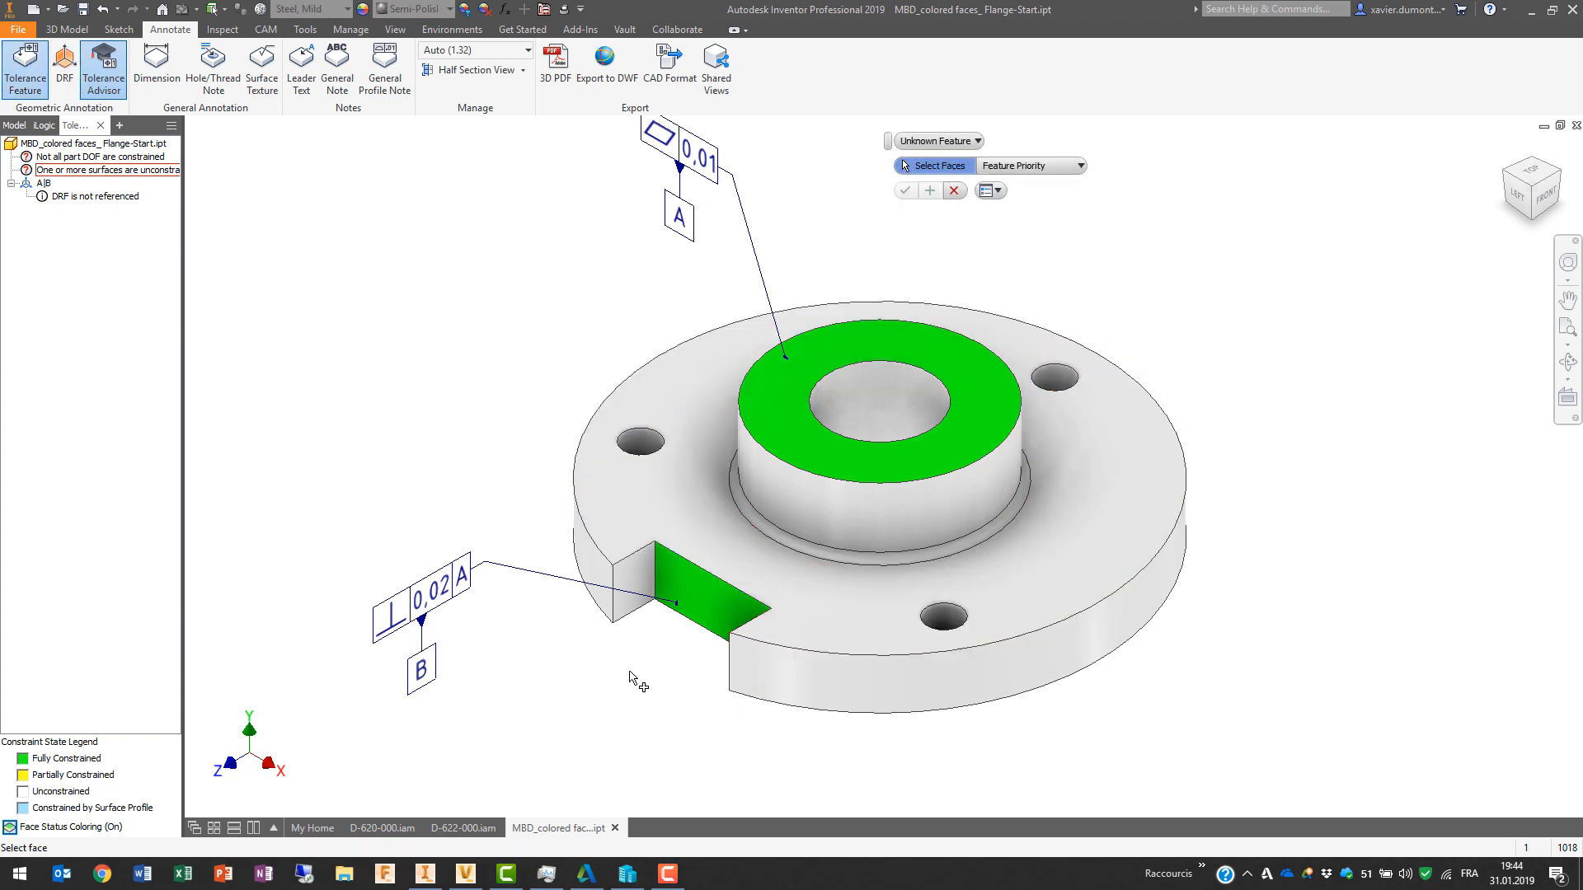
{"action": "left_click", "coordinate": [636, 599]}
{"action": "middle_click_drag", "start_coordinate": [736, 637], "coordinate": [927, 714], "text": "shift"}
{"action": "left_click", "coordinate": [927, 714]}
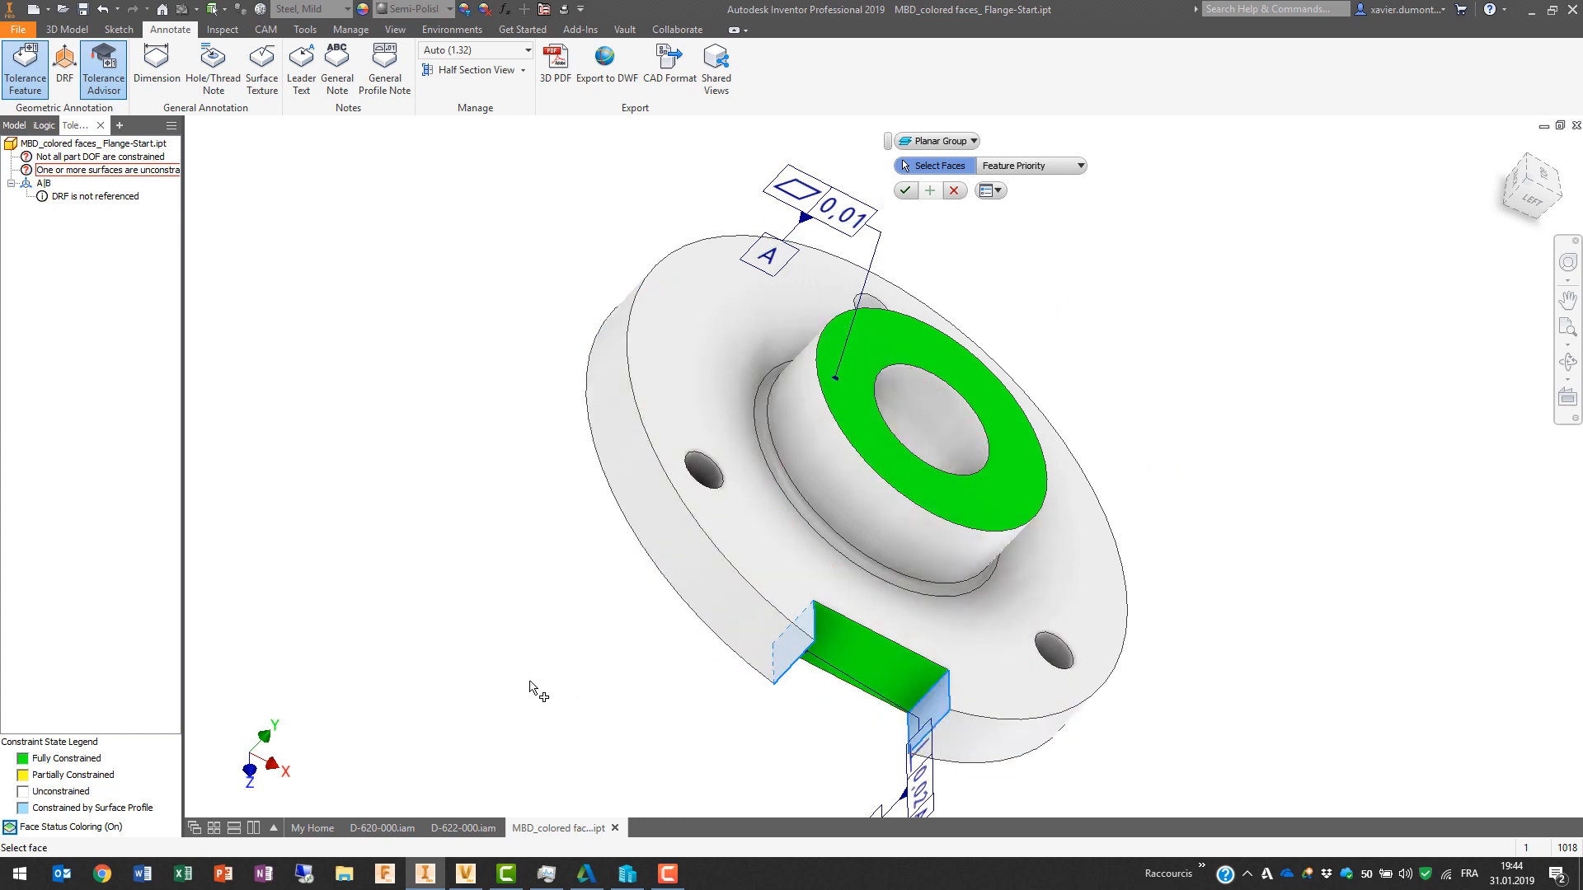
{"action": "key", "text": "F6"}
{"action": "left_click", "coordinate": [926, 143]}
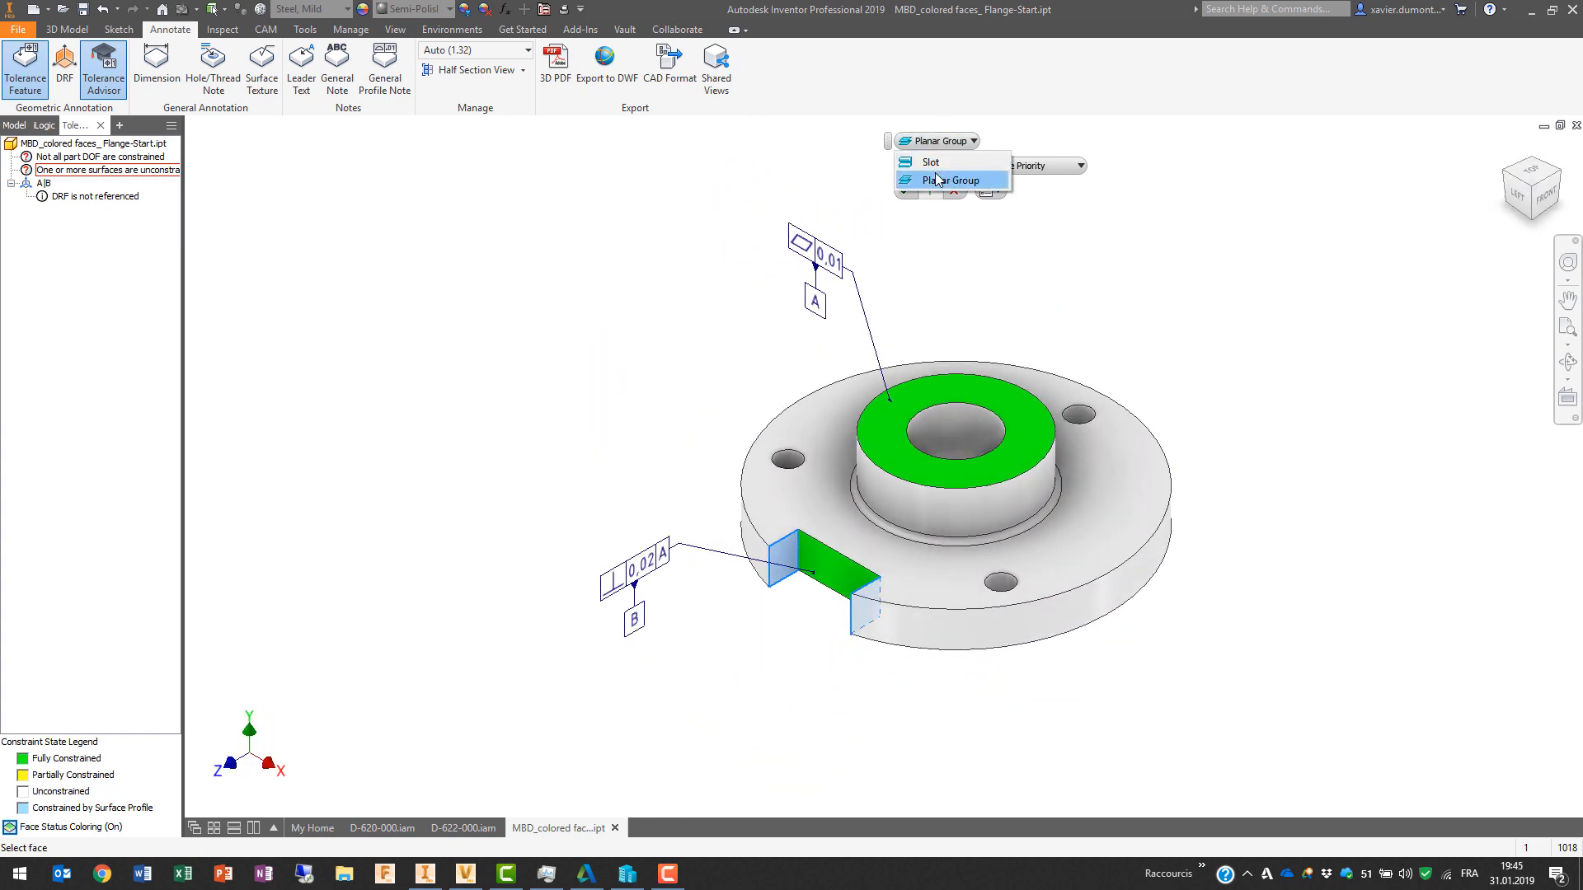
{"action": "left_click", "coordinate": [928, 183]}
{"action": "left_click", "coordinate": [906, 190]}
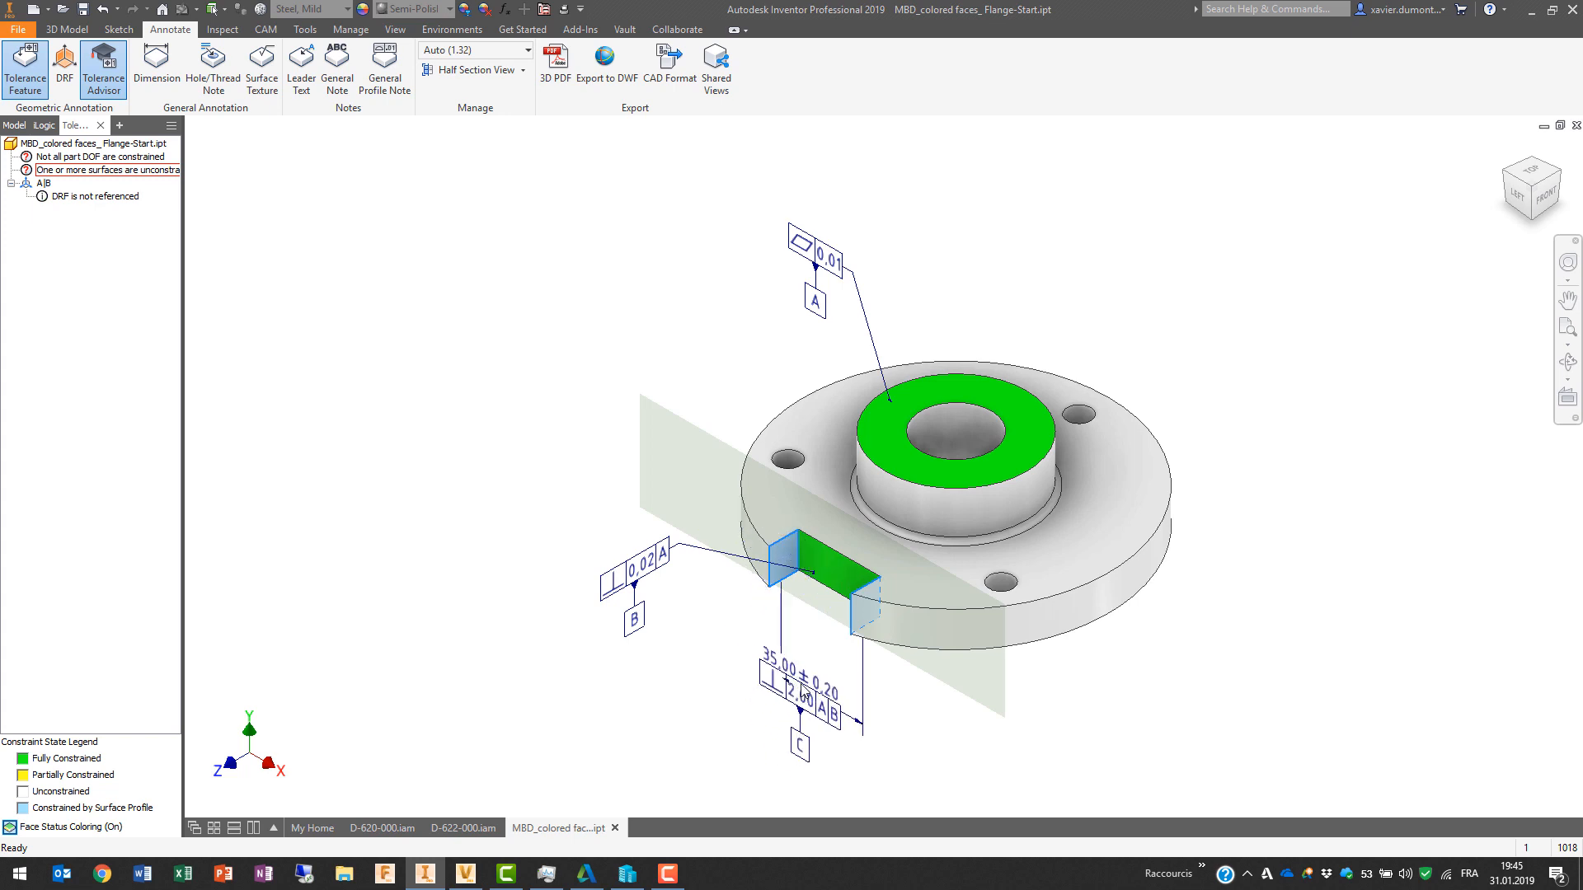
{"action": "left_click", "coordinate": [804, 689]}
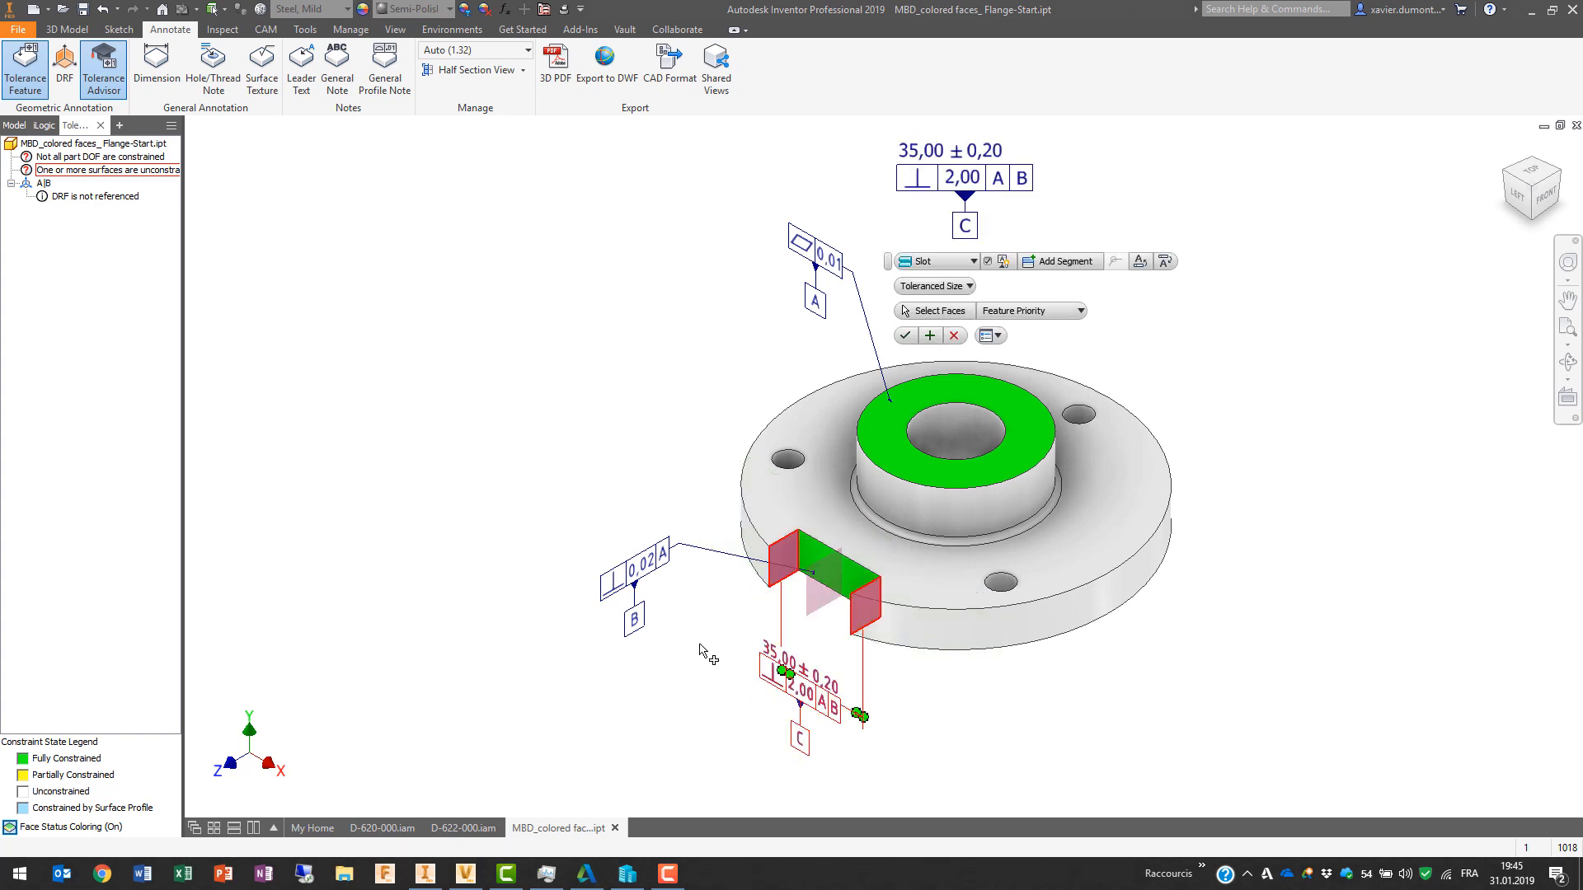
Step: Give the slot's width a Deviation tolerance of +0.05 and -0.02
{"action": "left_click", "coordinate": [924, 157]}
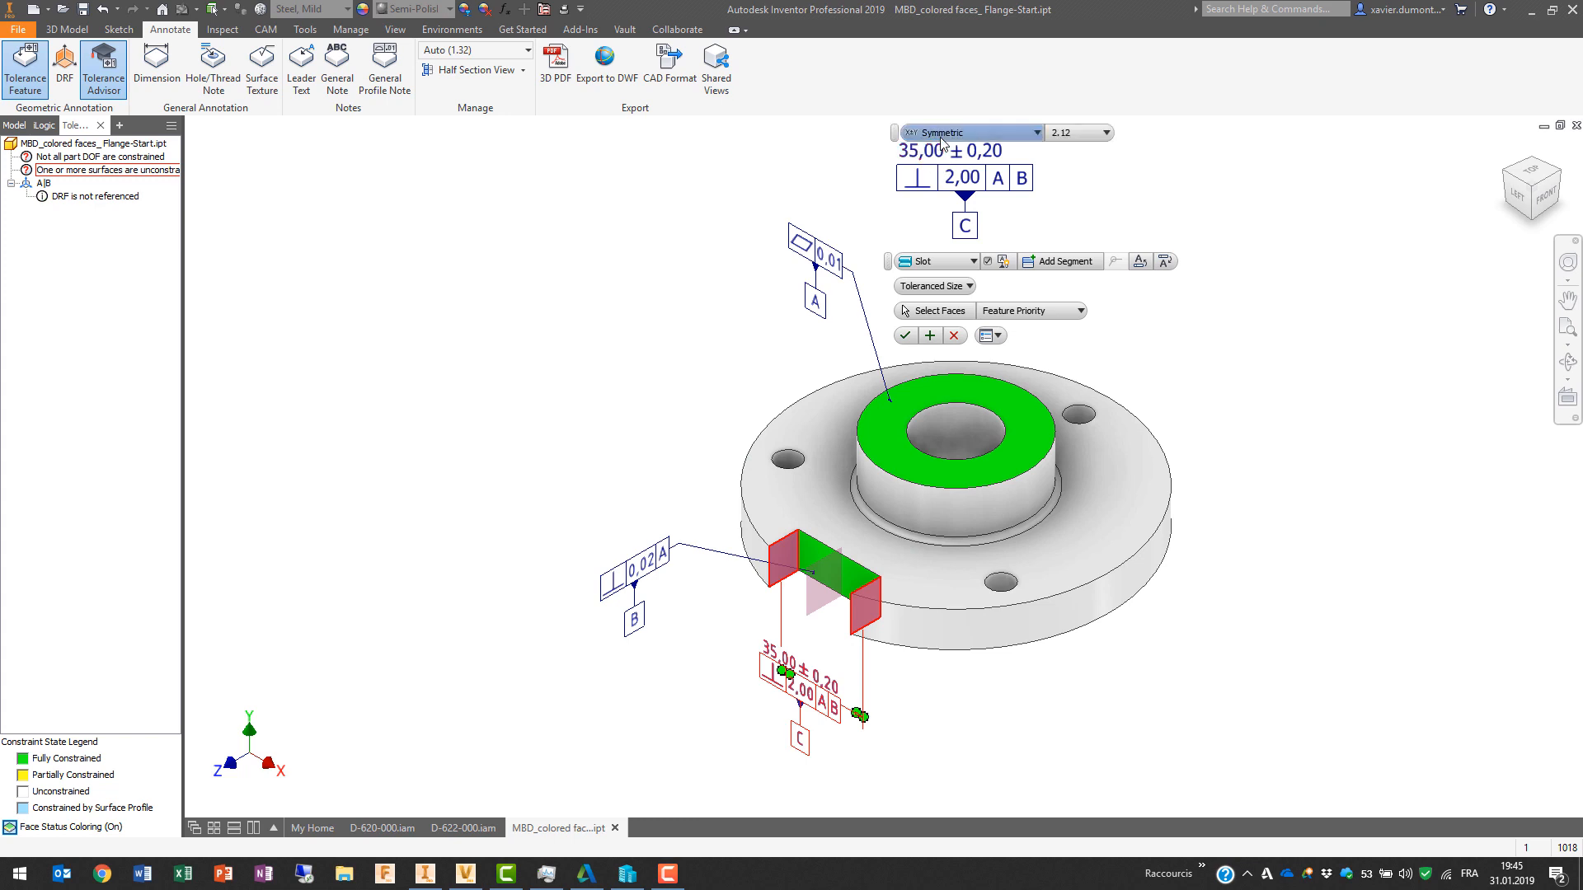
{"action": "left_click", "coordinate": [942, 134]}
{"action": "left_click", "coordinate": [989, 191]}
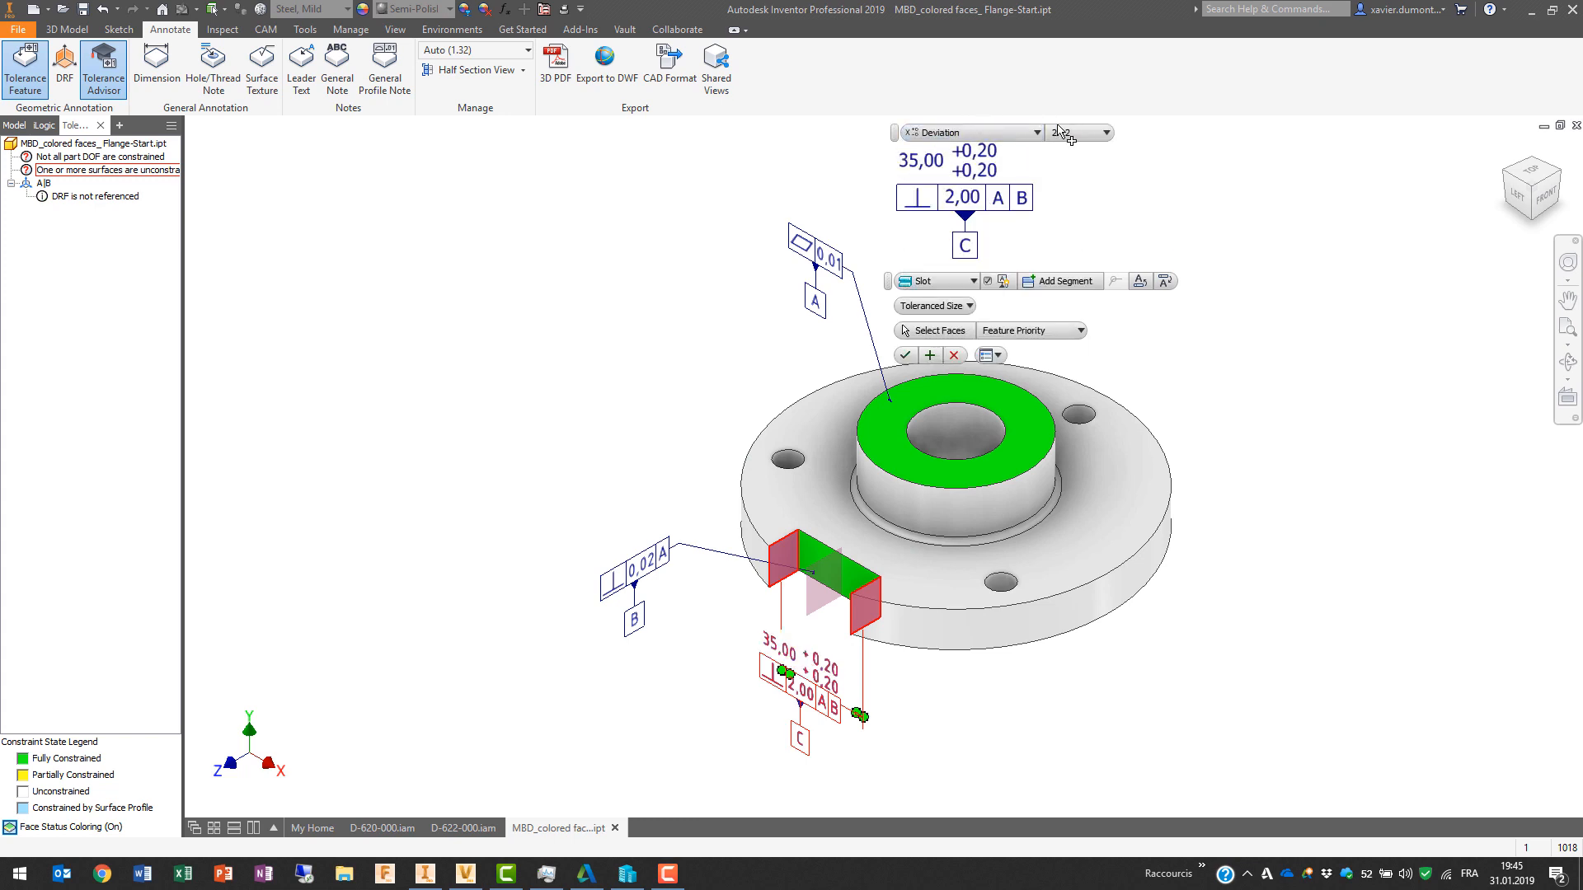
{"action": "left_click", "coordinate": [975, 181]}
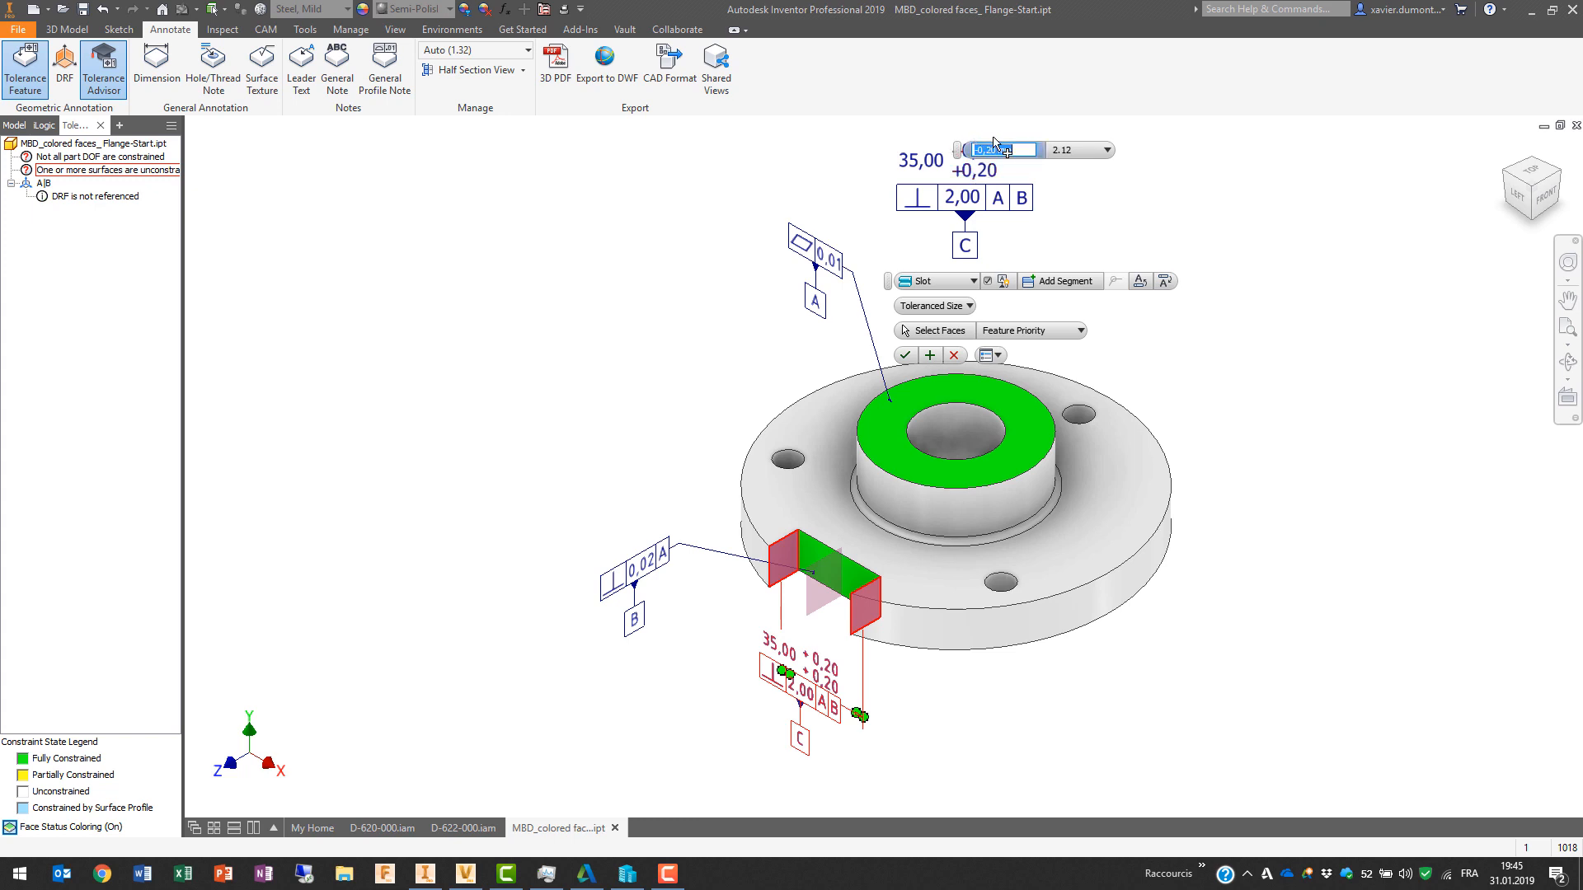
{"action": "type", "text": "-0.02"}
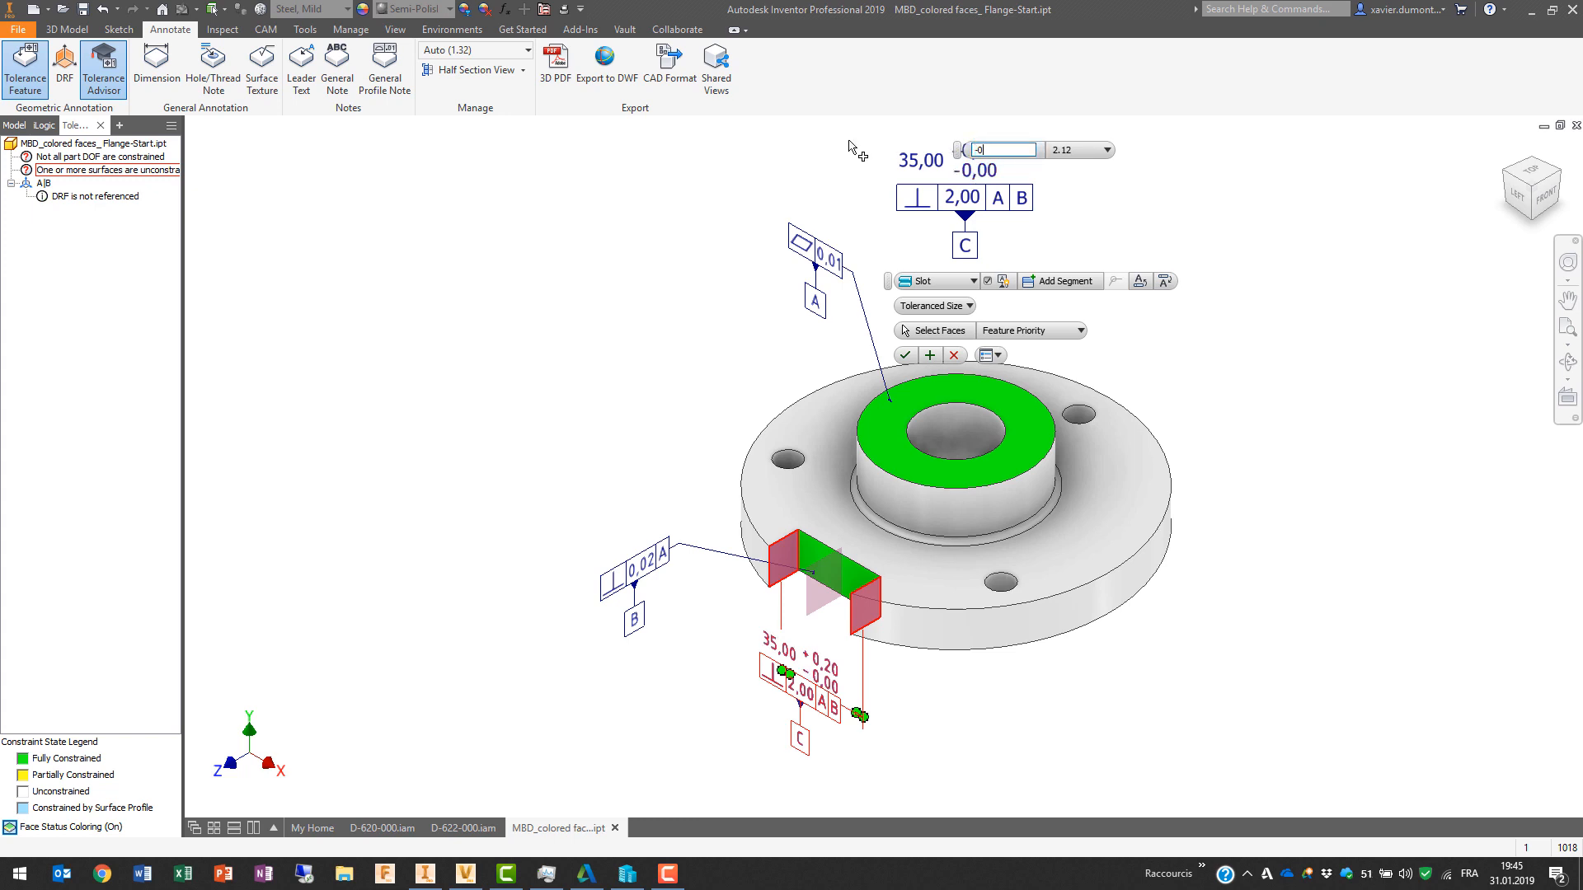
{"action": "key", "text": "Return"}
{"action": "left_click", "coordinate": [960, 151]}
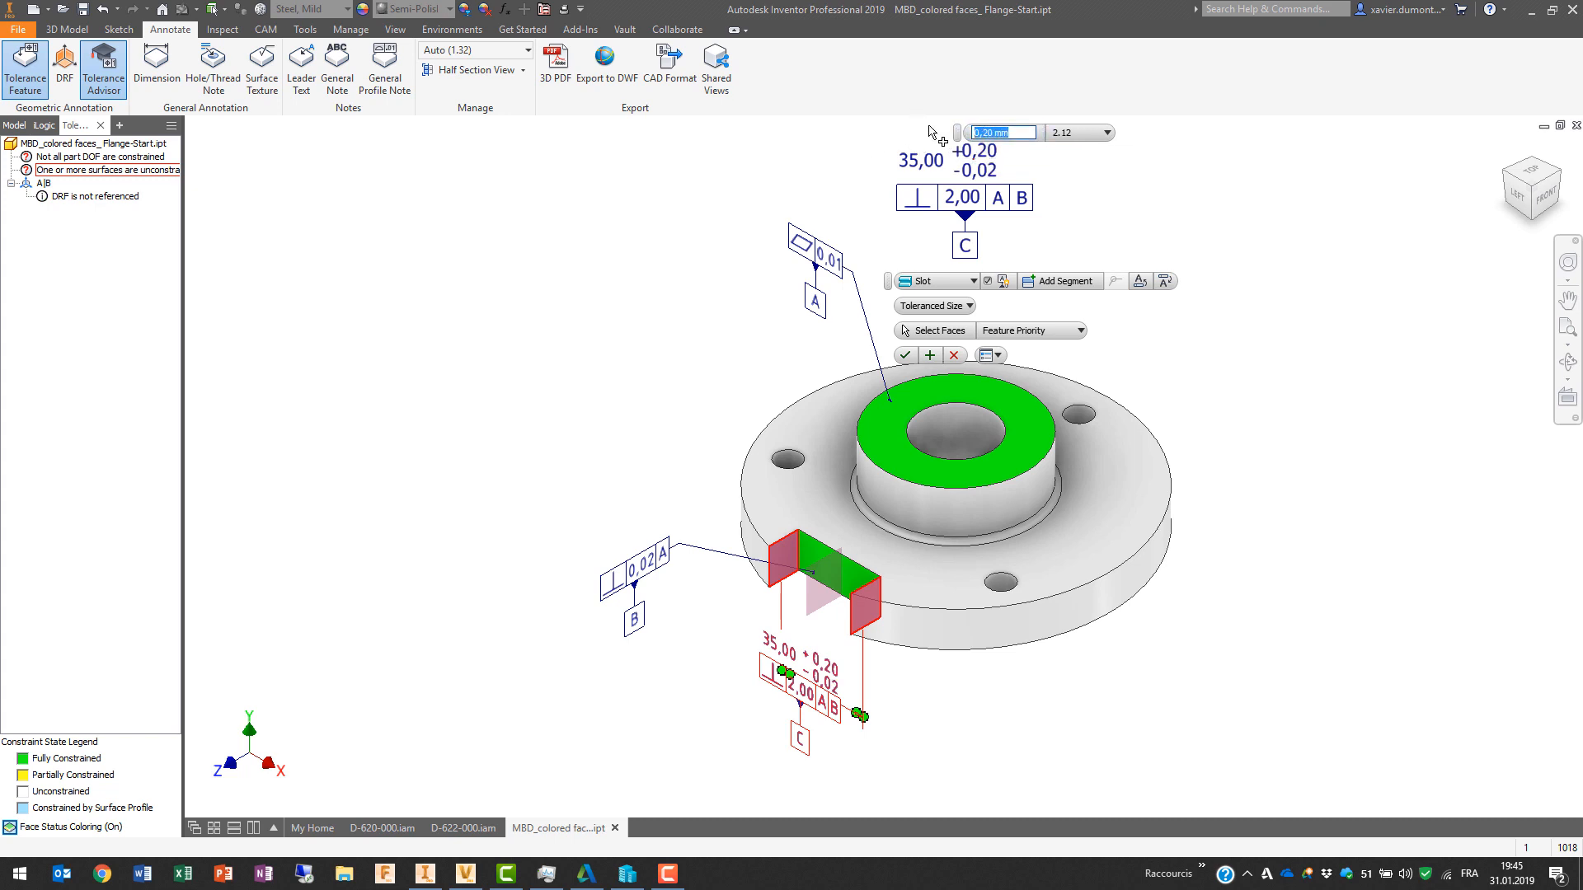
{"action": "type", "text": "+0.05"}
{"action": "key", "text": "Return"}
Step: Set the slot's perpendicularity tolerance to 0.01 relative to datums A and B, and finish the feature
{"action": "left_click", "coordinate": [962, 197]}
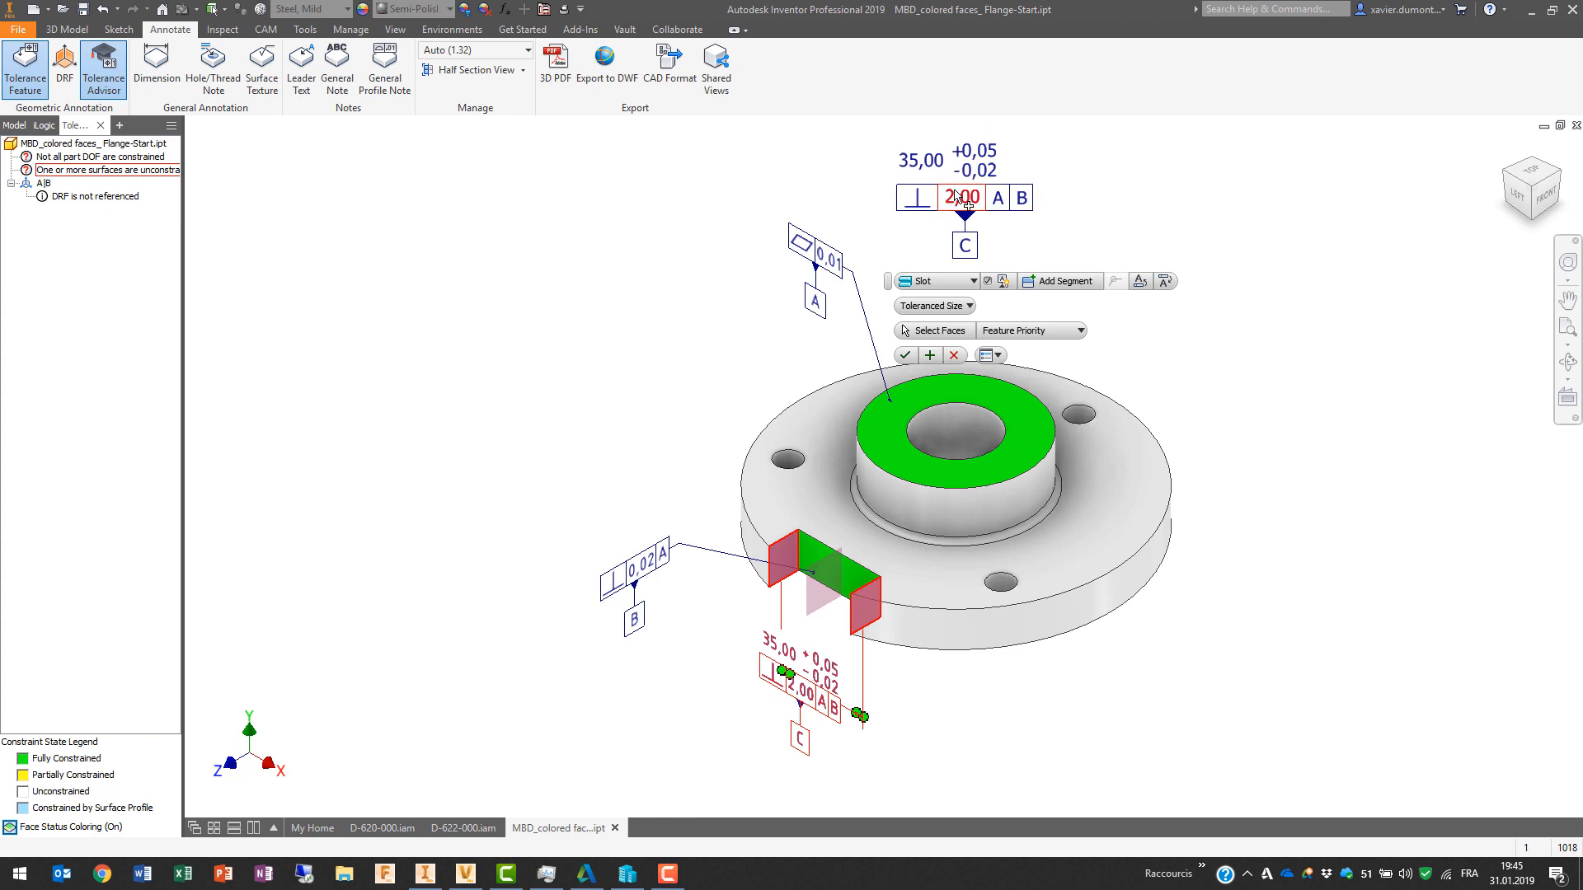
{"action": "type", "text": "0.01"}
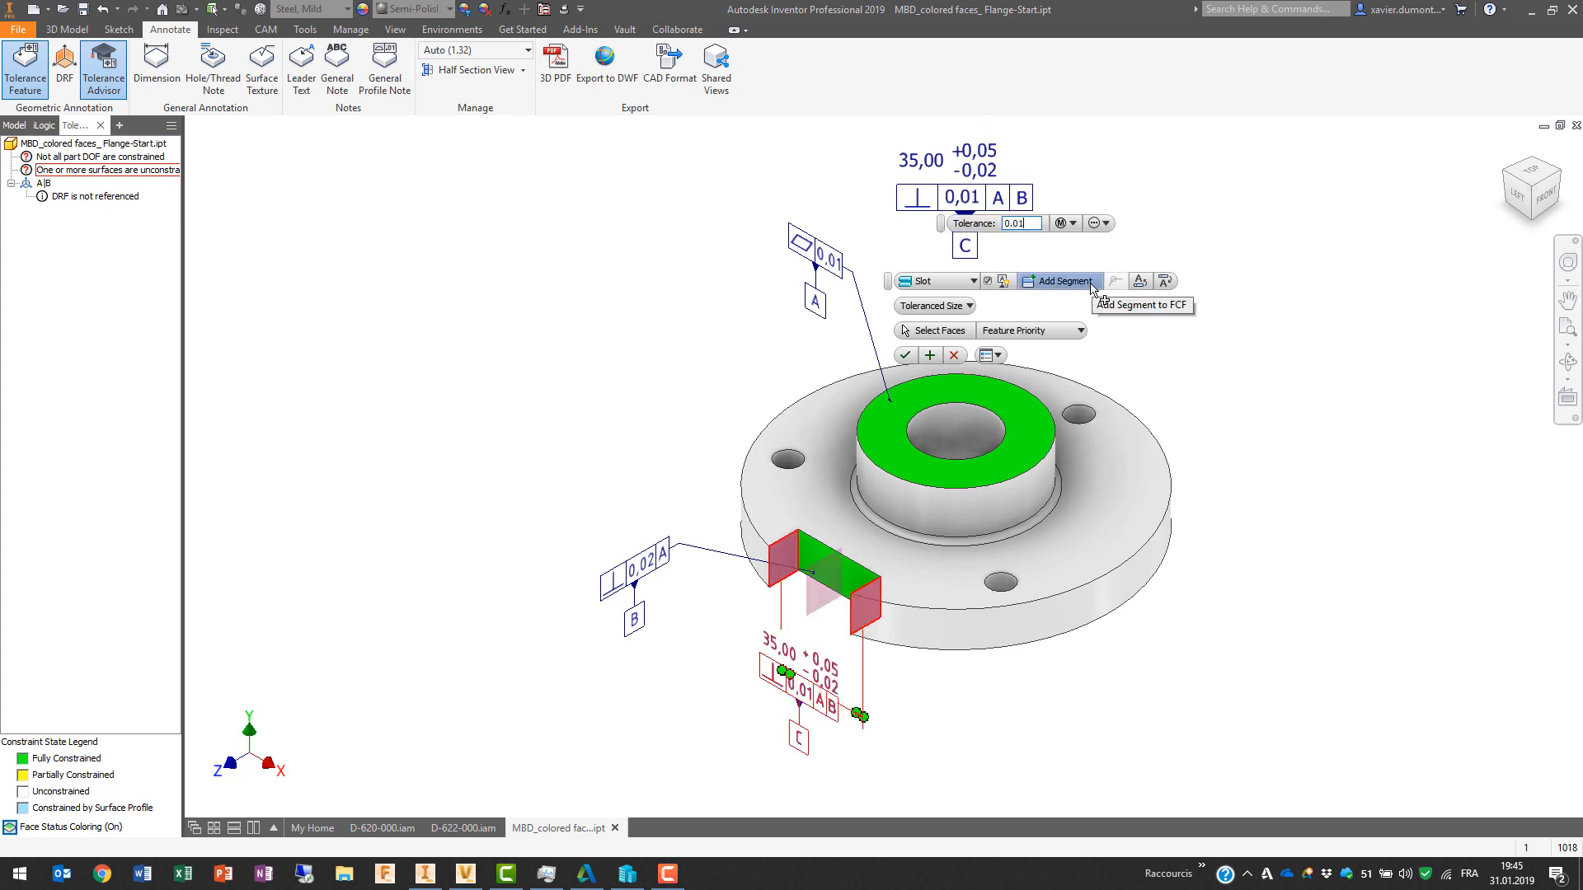
{"action": "left_click", "coordinate": [912, 356]}
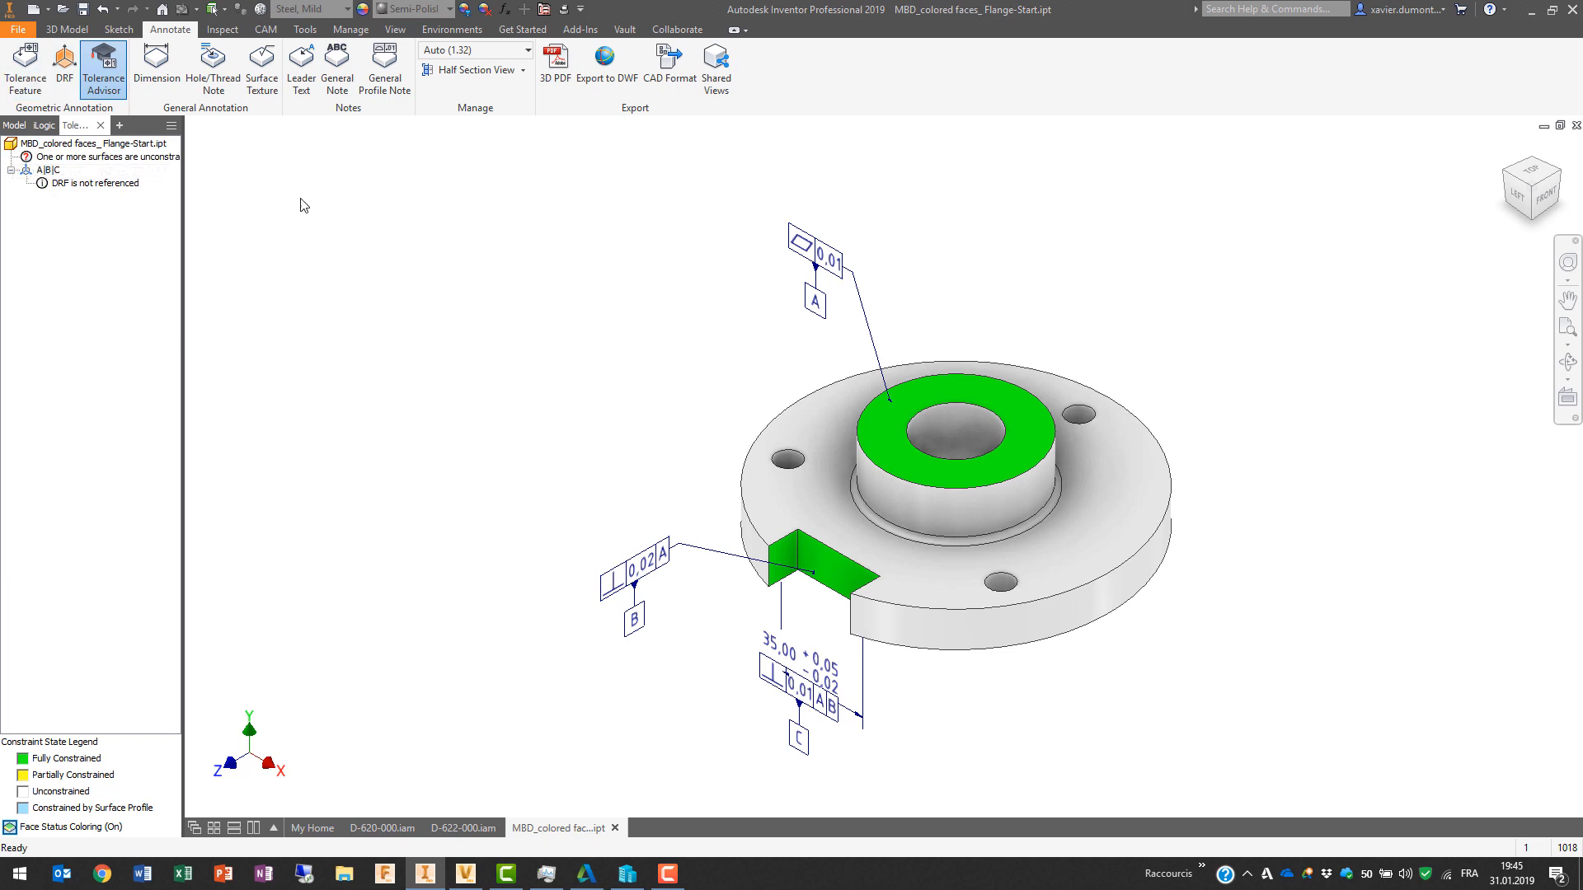
Step: Add a parallel-axes hole pattern tolerance feature to the three flange holes, with a Symmetric diameter tolerance of ±0.05
{"action": "left_click", "coordinate": [27, 76]}
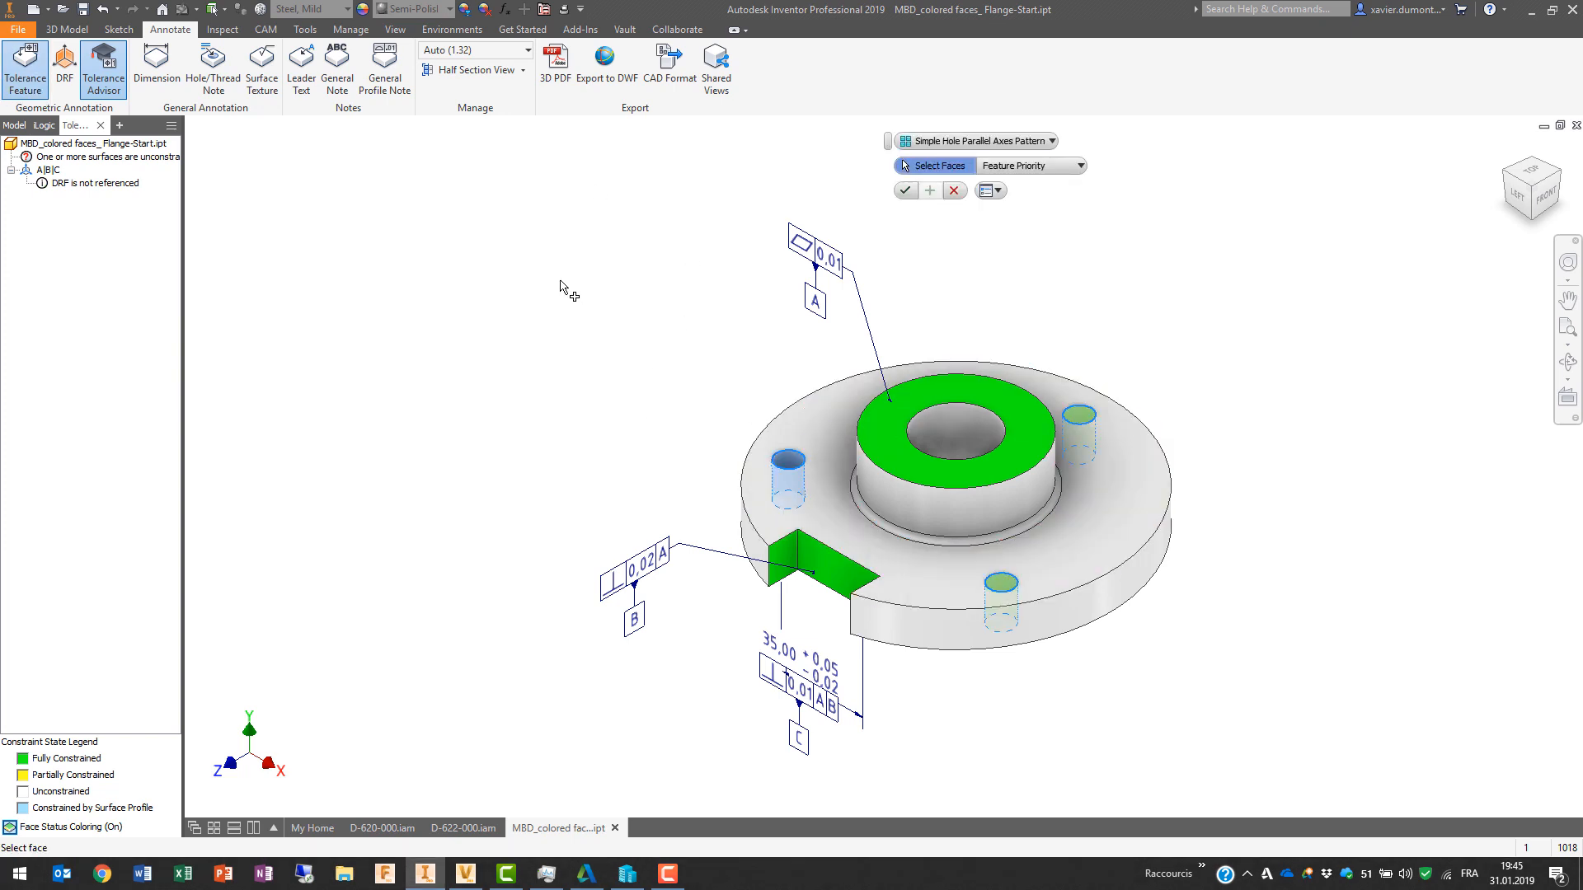
{"action": "left_click", "coordinate": [906, 191]}
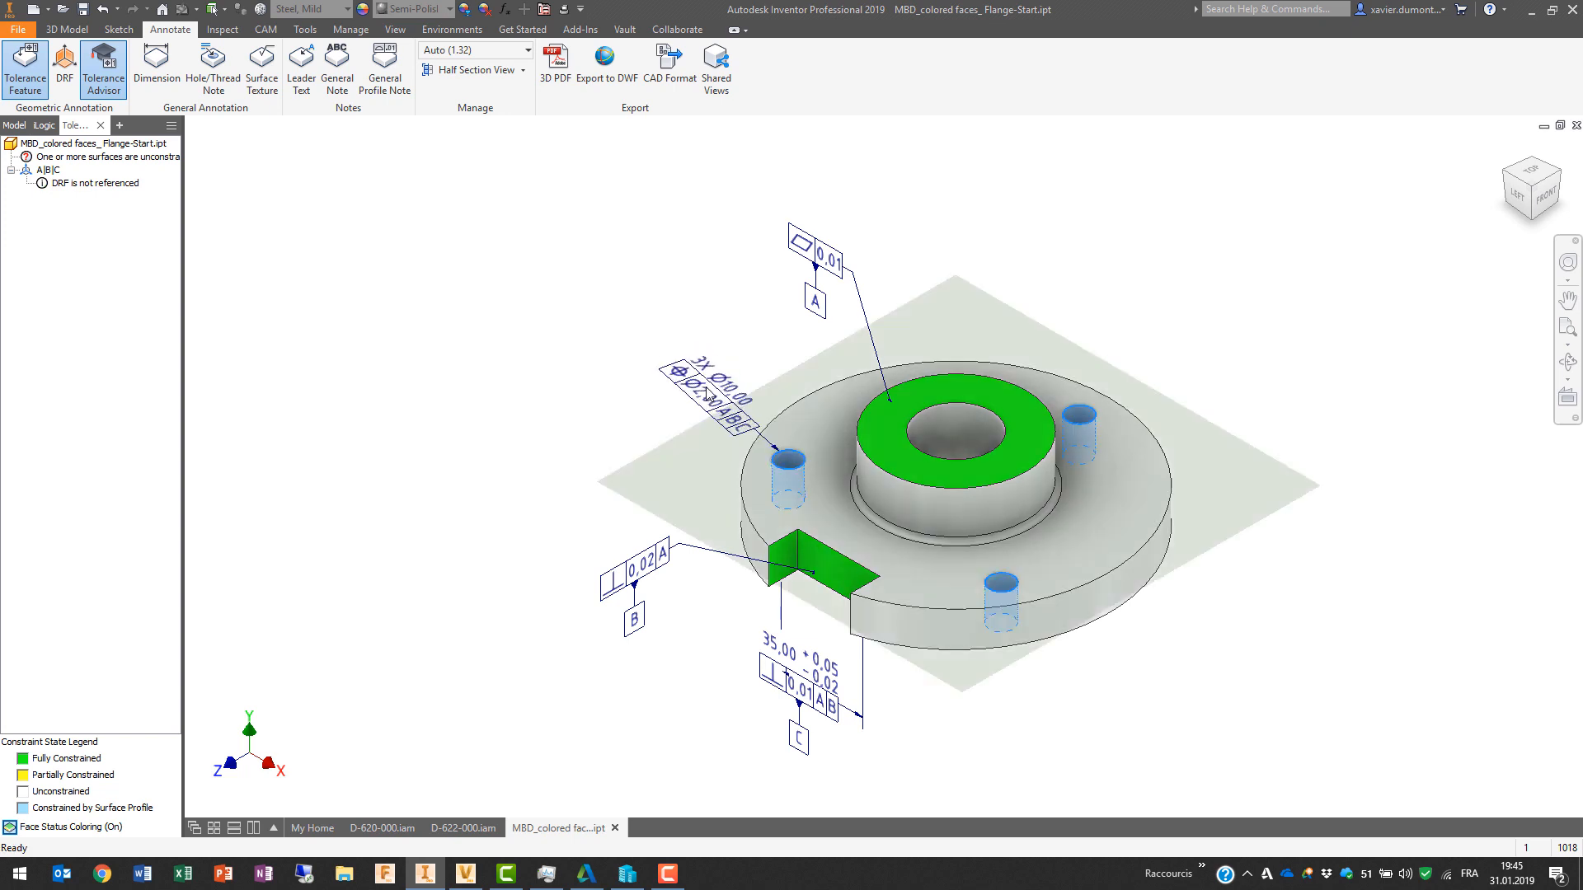
{"action": "left_click", "coordinate": [666, 386]}
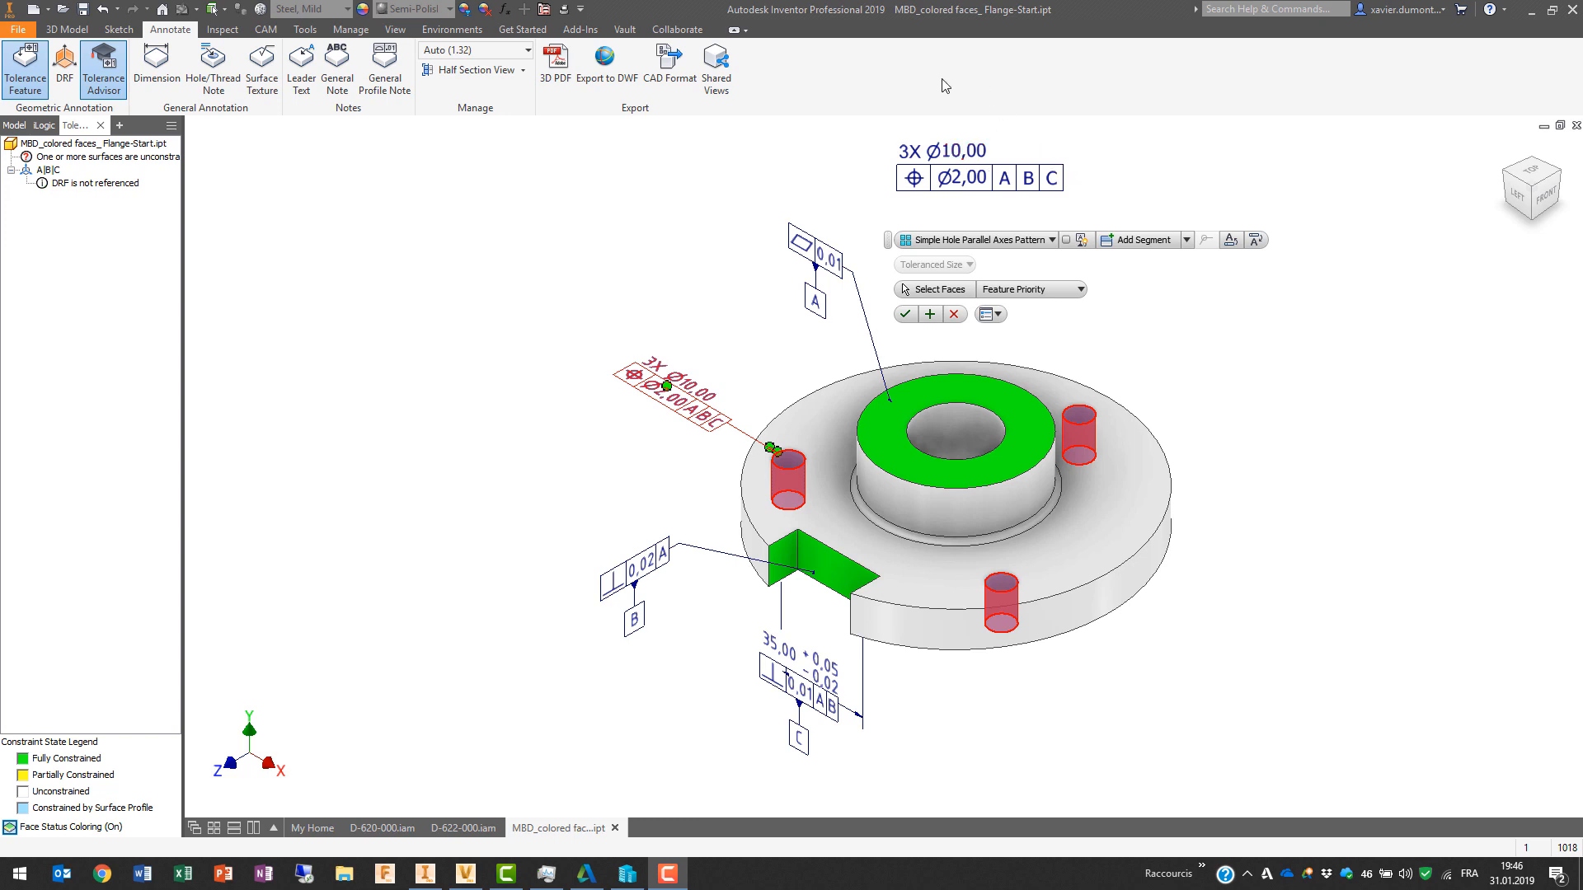
{"action": "left_click", "coordinate": [957, 152]}
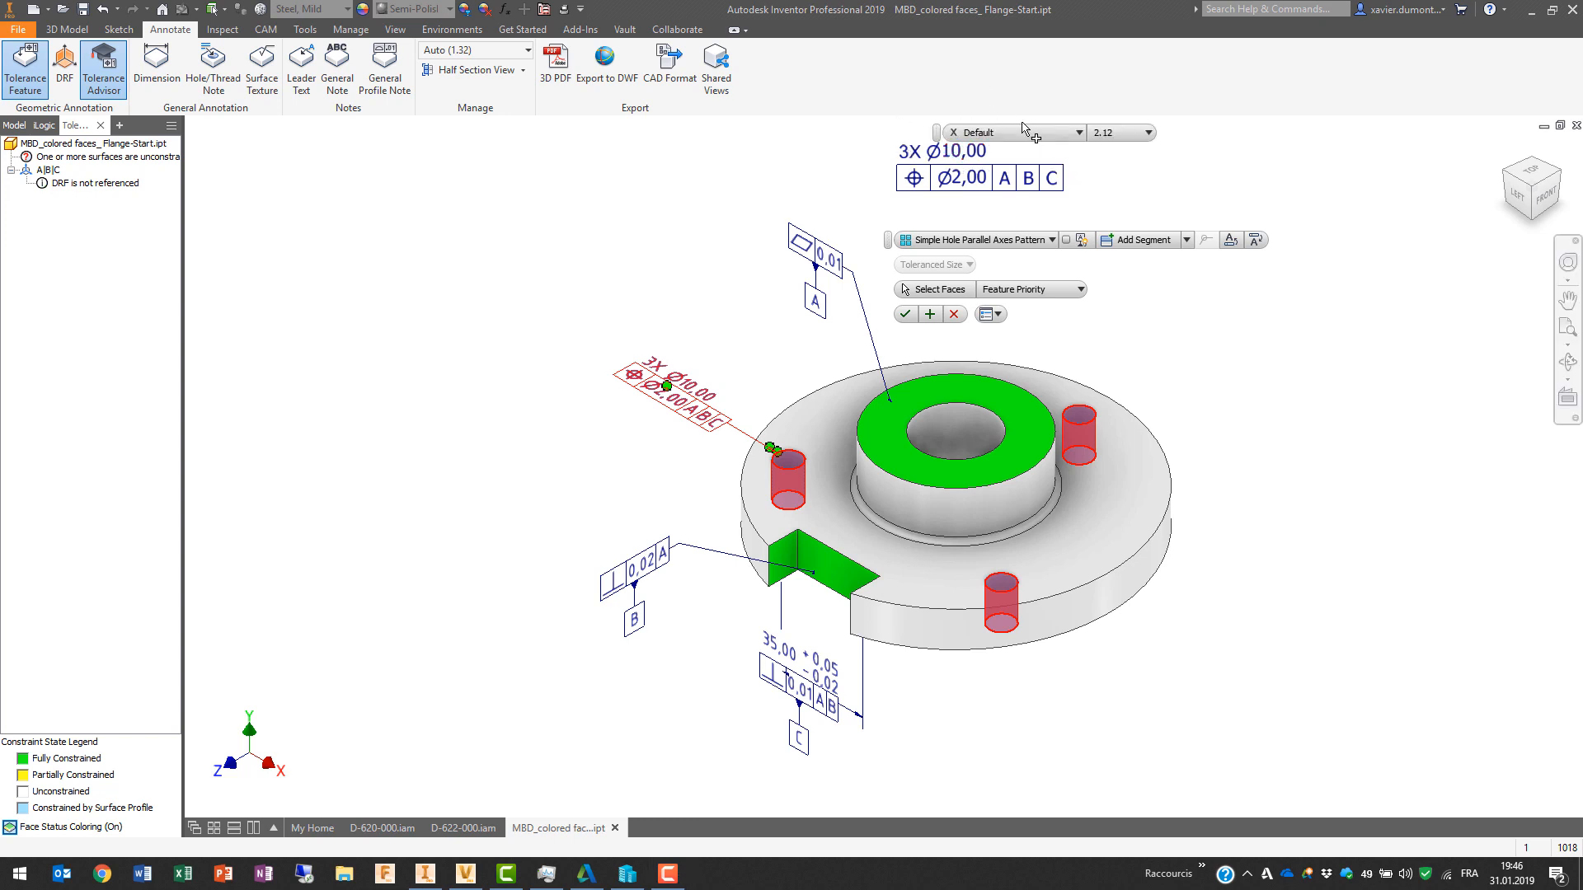
{"action": "left_click", "coordinate": [1029, 133]}
{"action": "left_click", "coordinate": [994, 172]}
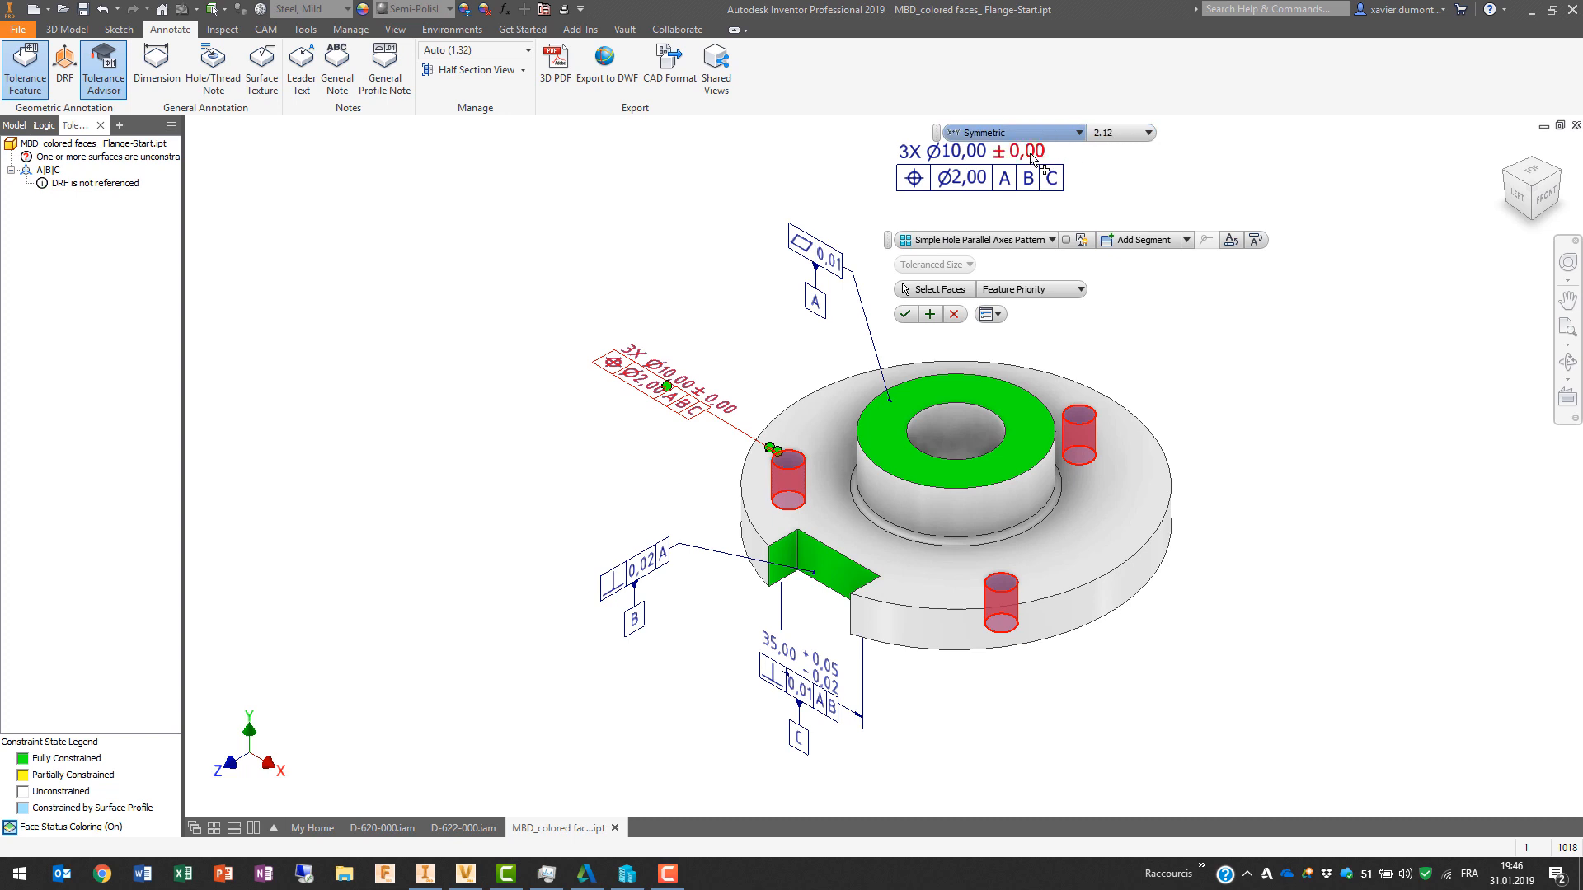
{"action": "type", "text": "0.05"}
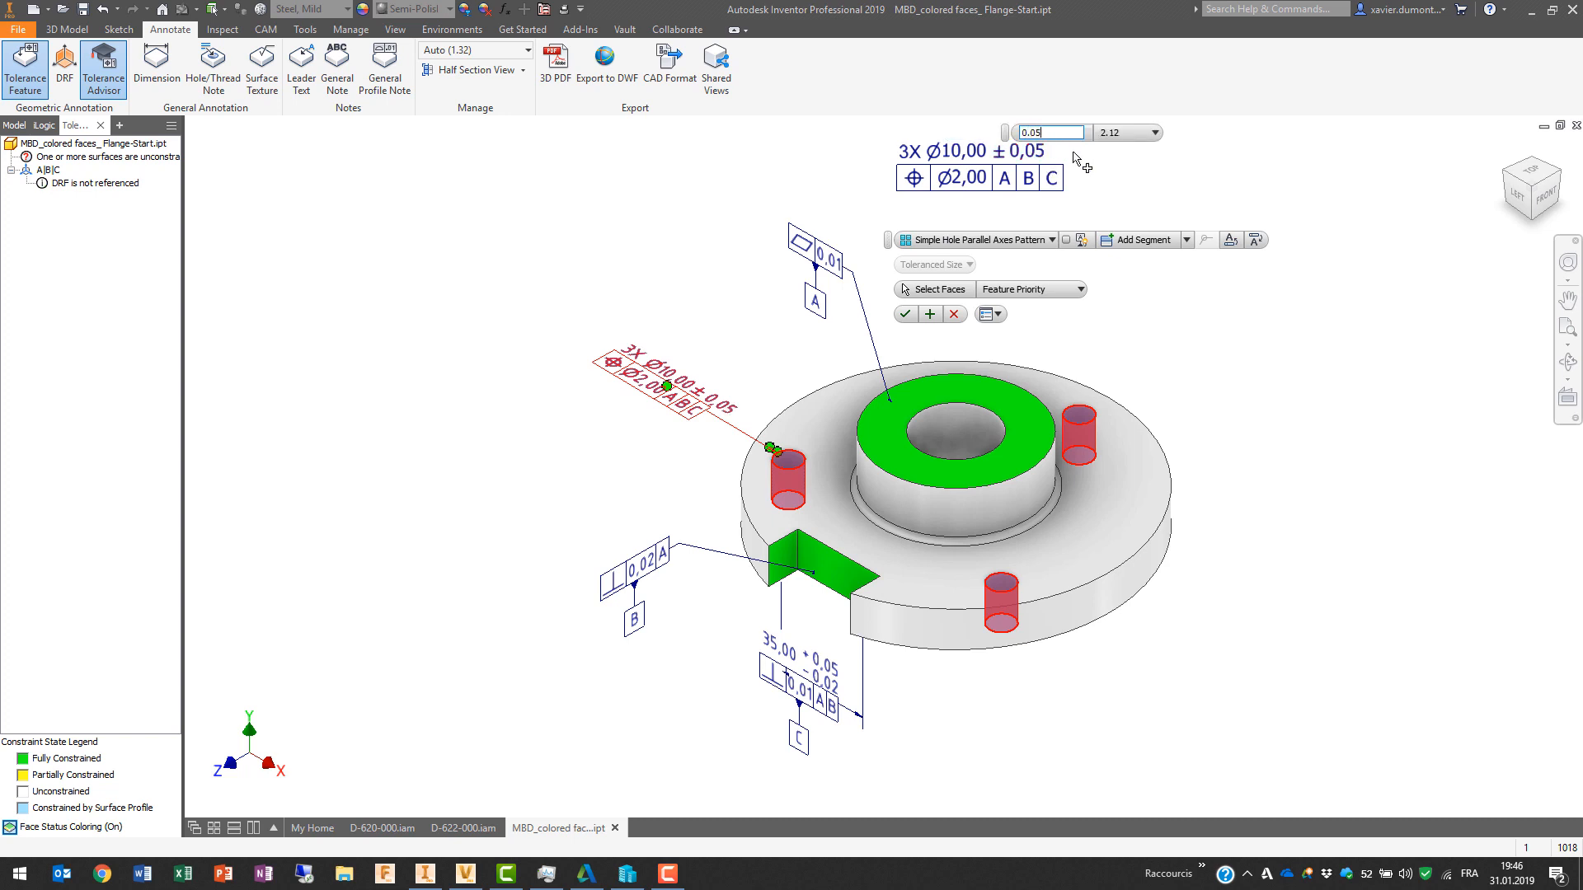
{"action": "left_click", "coordinate": [902, 316]}
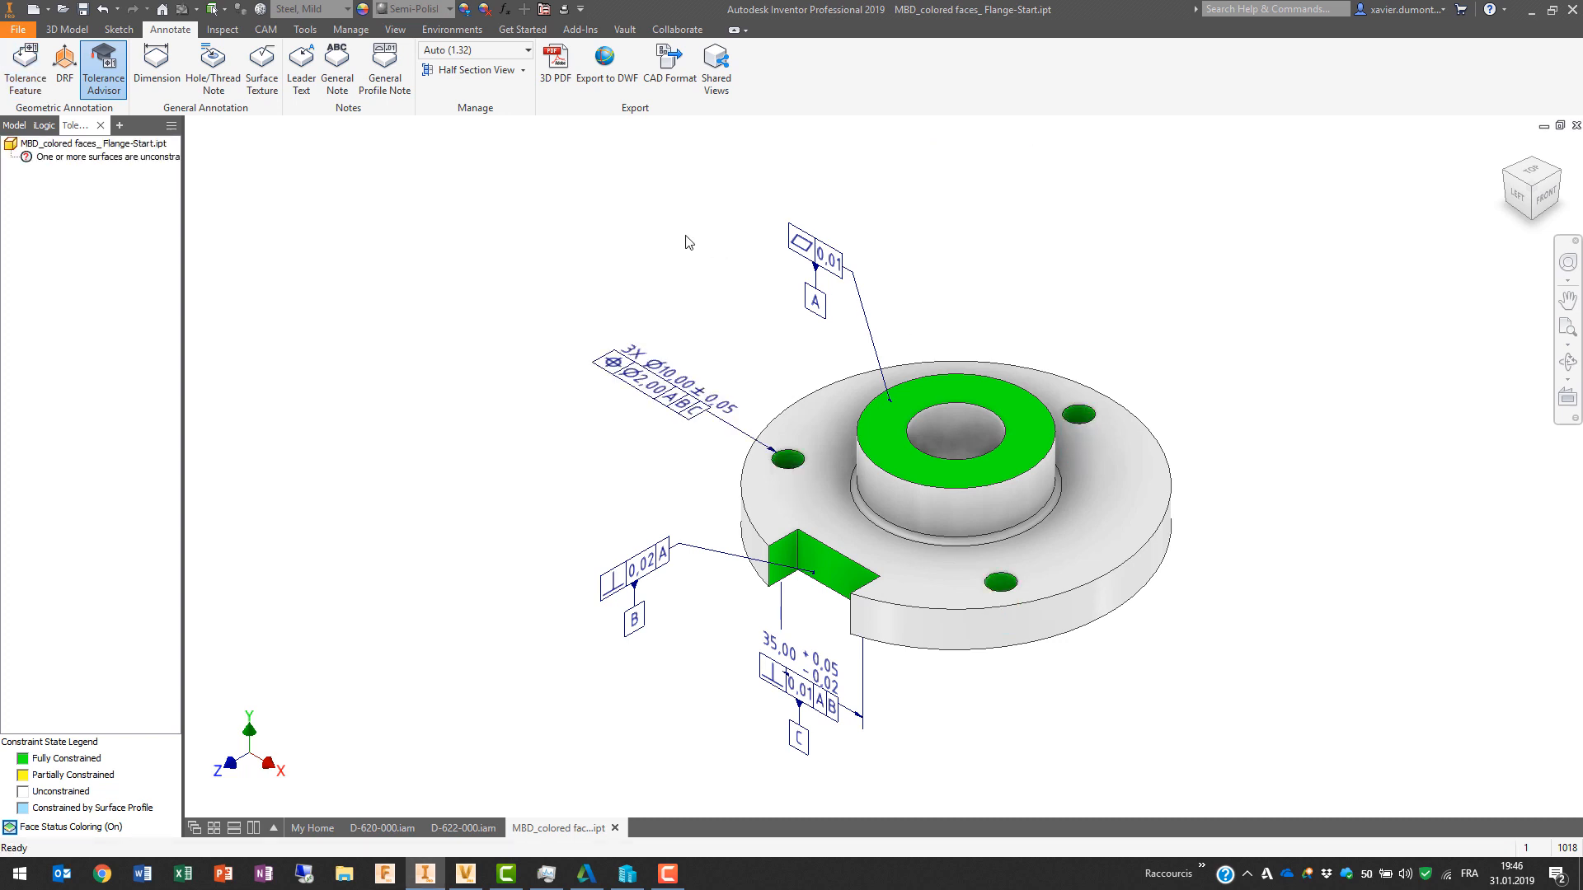
Step: Add a general profile note in the upper right quadrant with a surface profile tolerance of 0.10 mm
{"action": "middle_click_drag", "start_coordinate": [586, 213], "coordinate": [539, 233]}
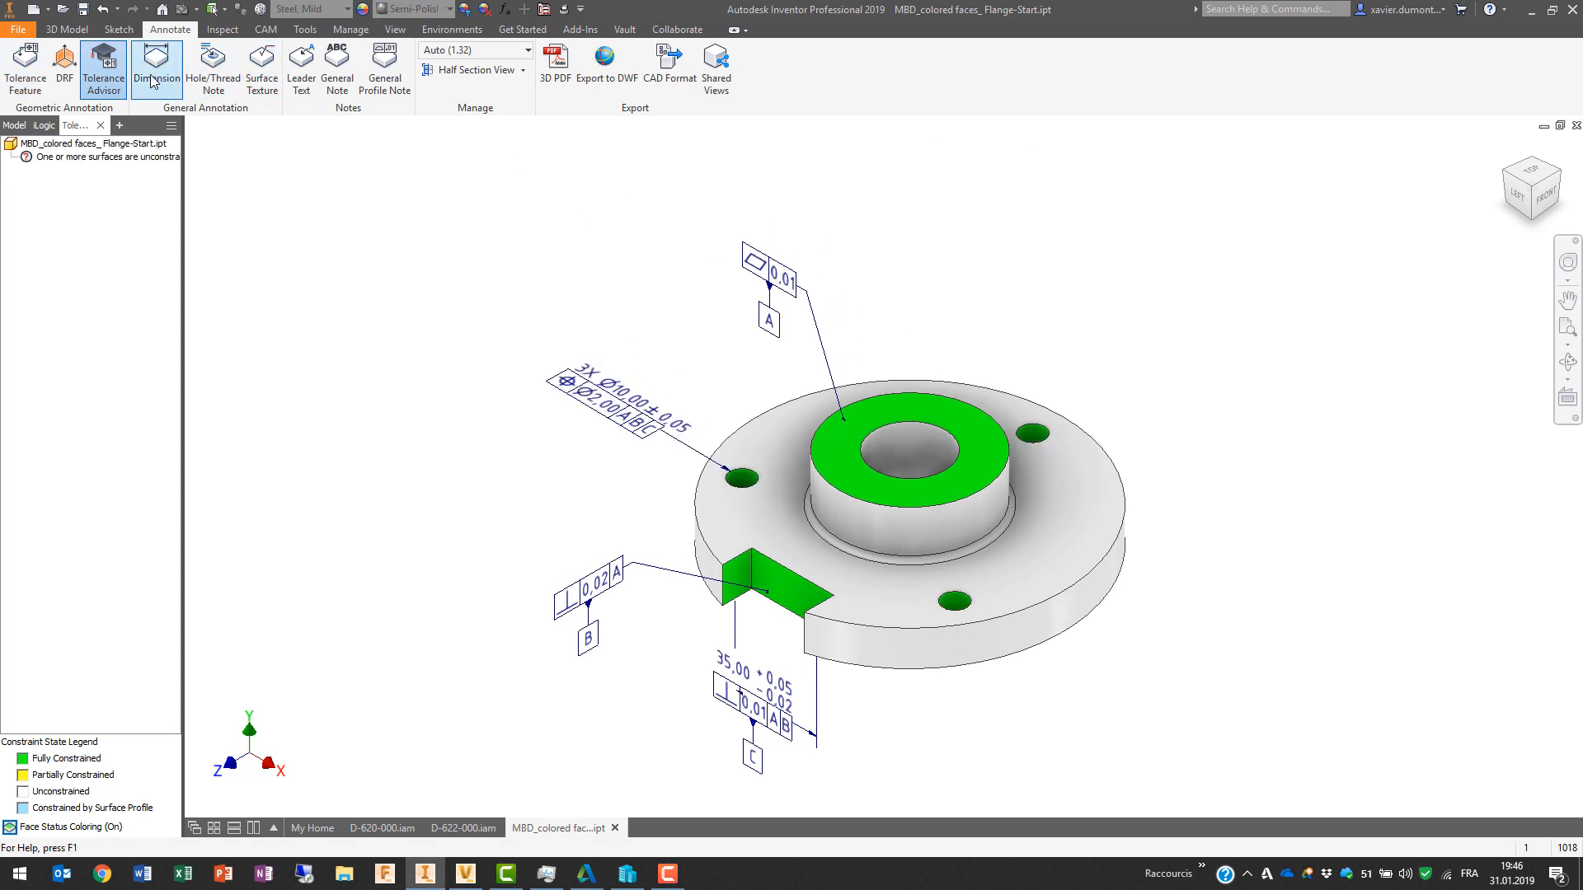
{"action": "left_click", "coordinate": [384, 70]}
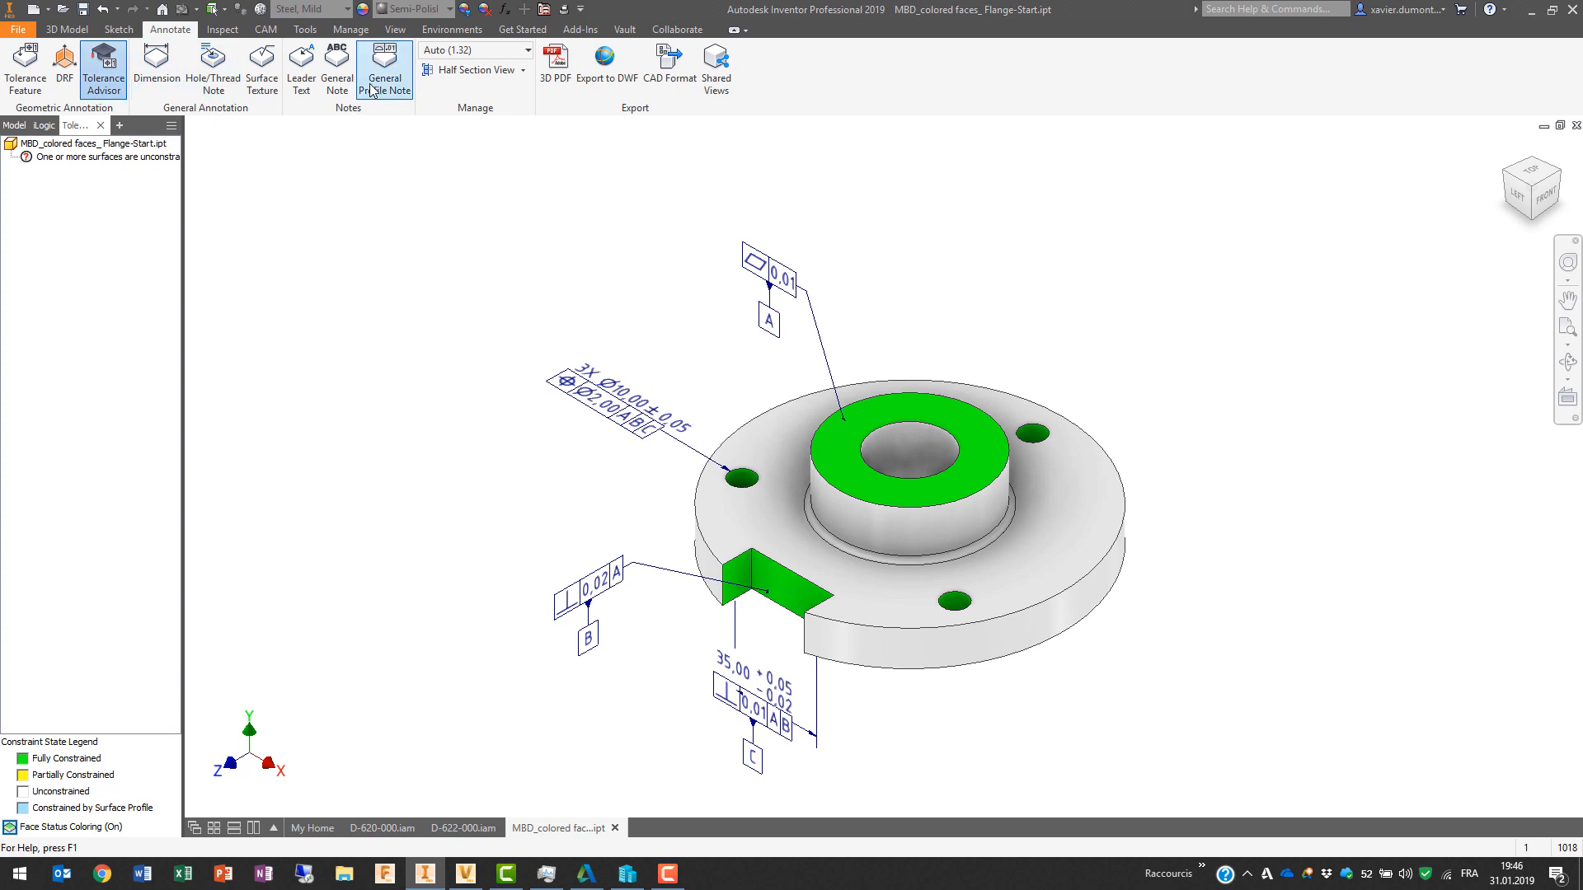
{"action": "left_click", "coordinate": [912, 209]}
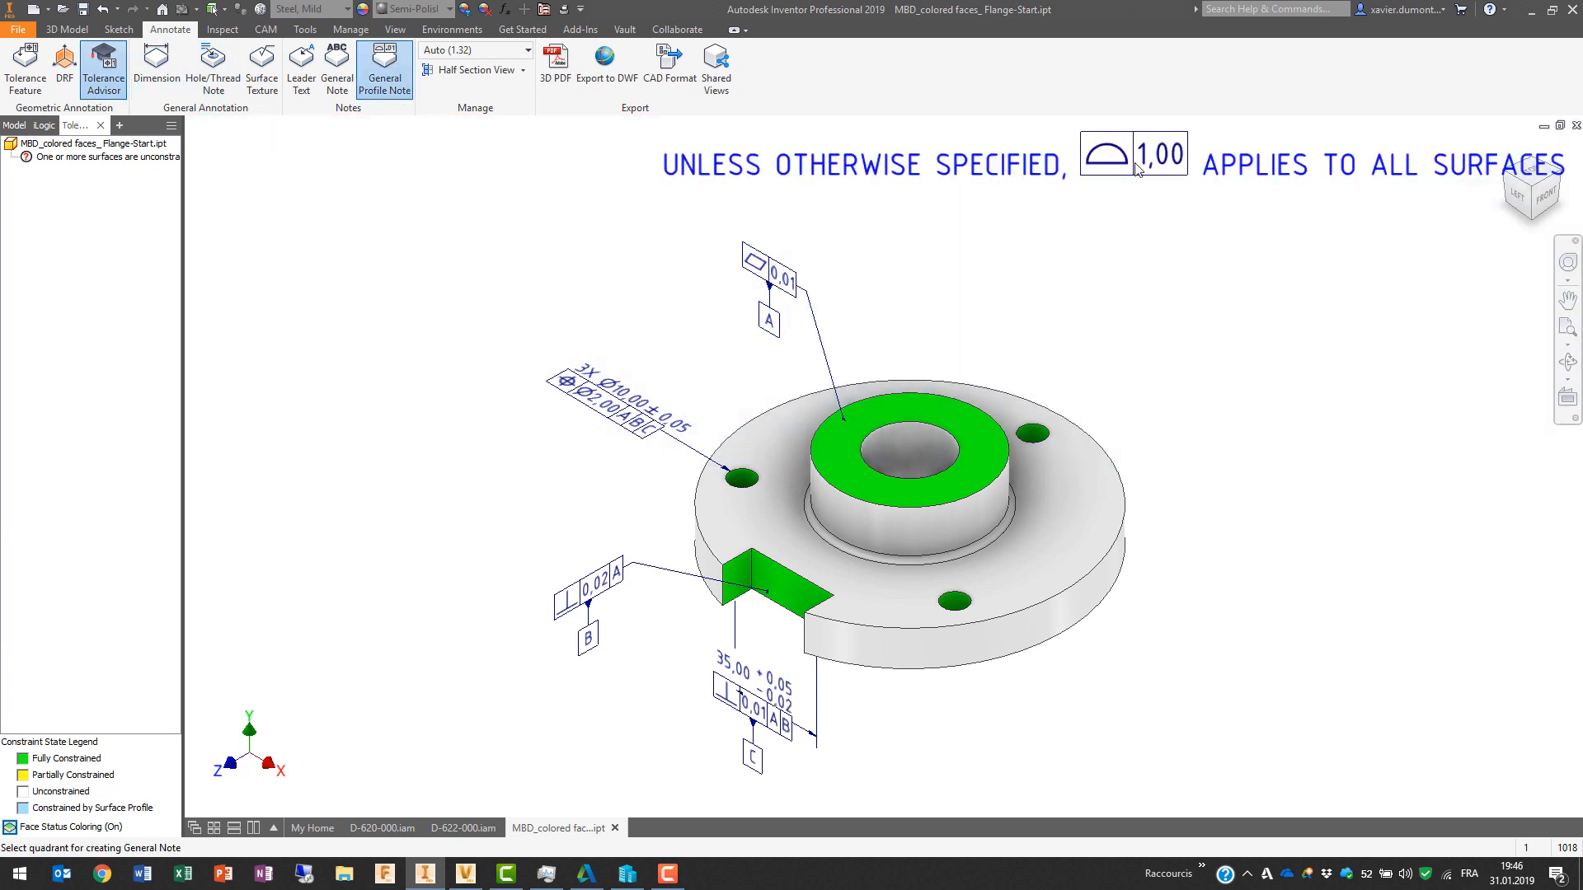
{"action": "left_click", "coordinate": [872, 513]}
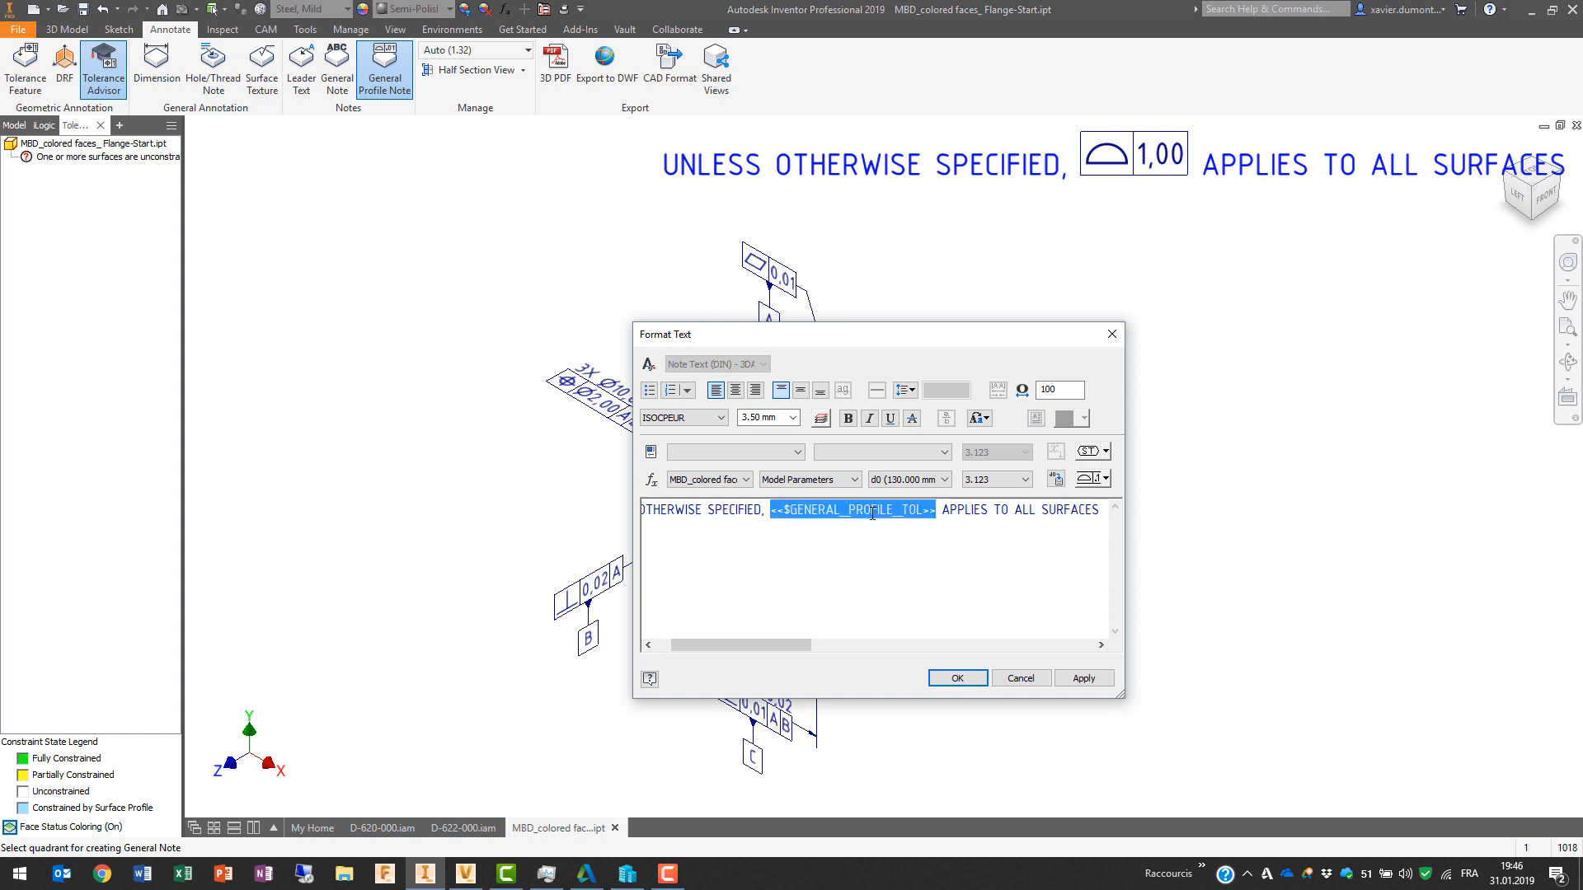
{"action": "left_click", "coordinate": [1090, 478]}
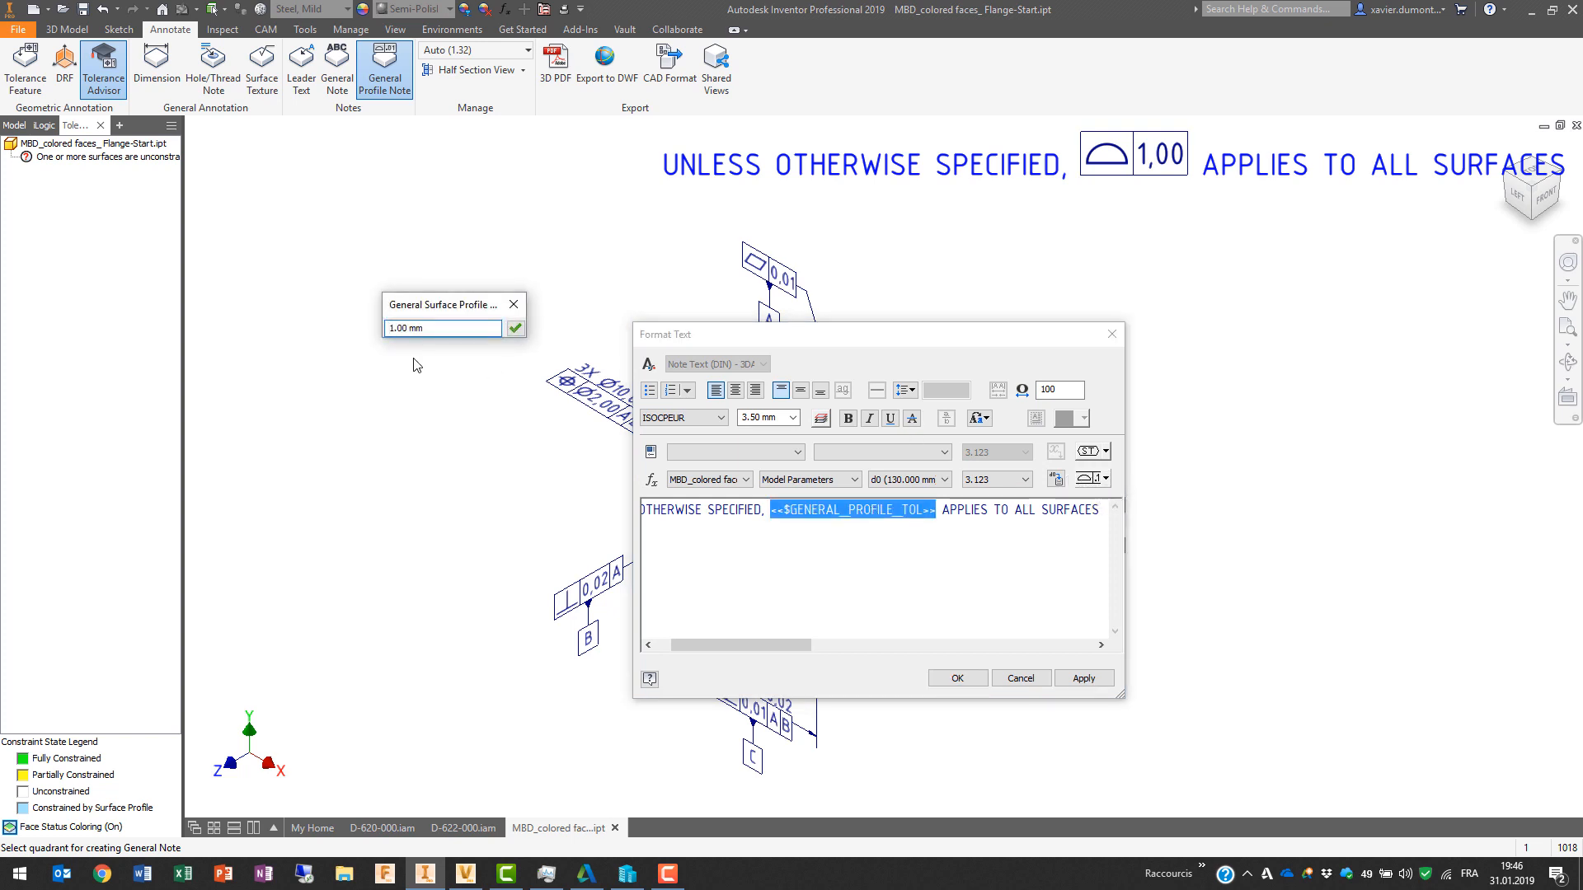
{"action": "triple_click", "coordinate": [433, 328]}
{"action": "type", "text": "0.10"}
{"action": "left_click", "coordinate": [515, 328]}
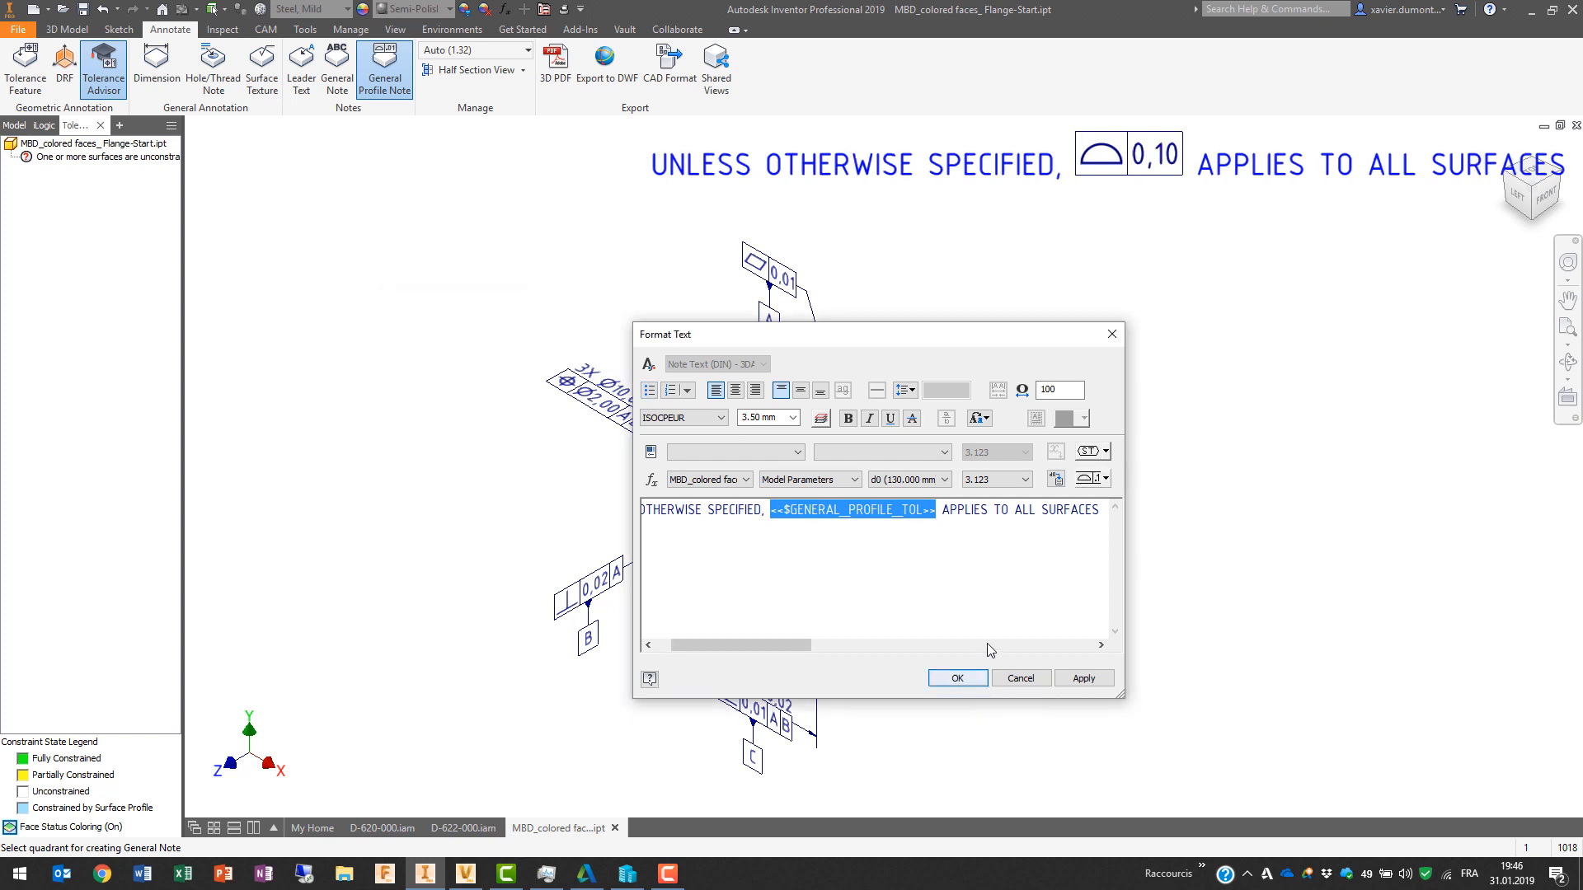
{"action": "left_click", "coordinate": [958, 679]}
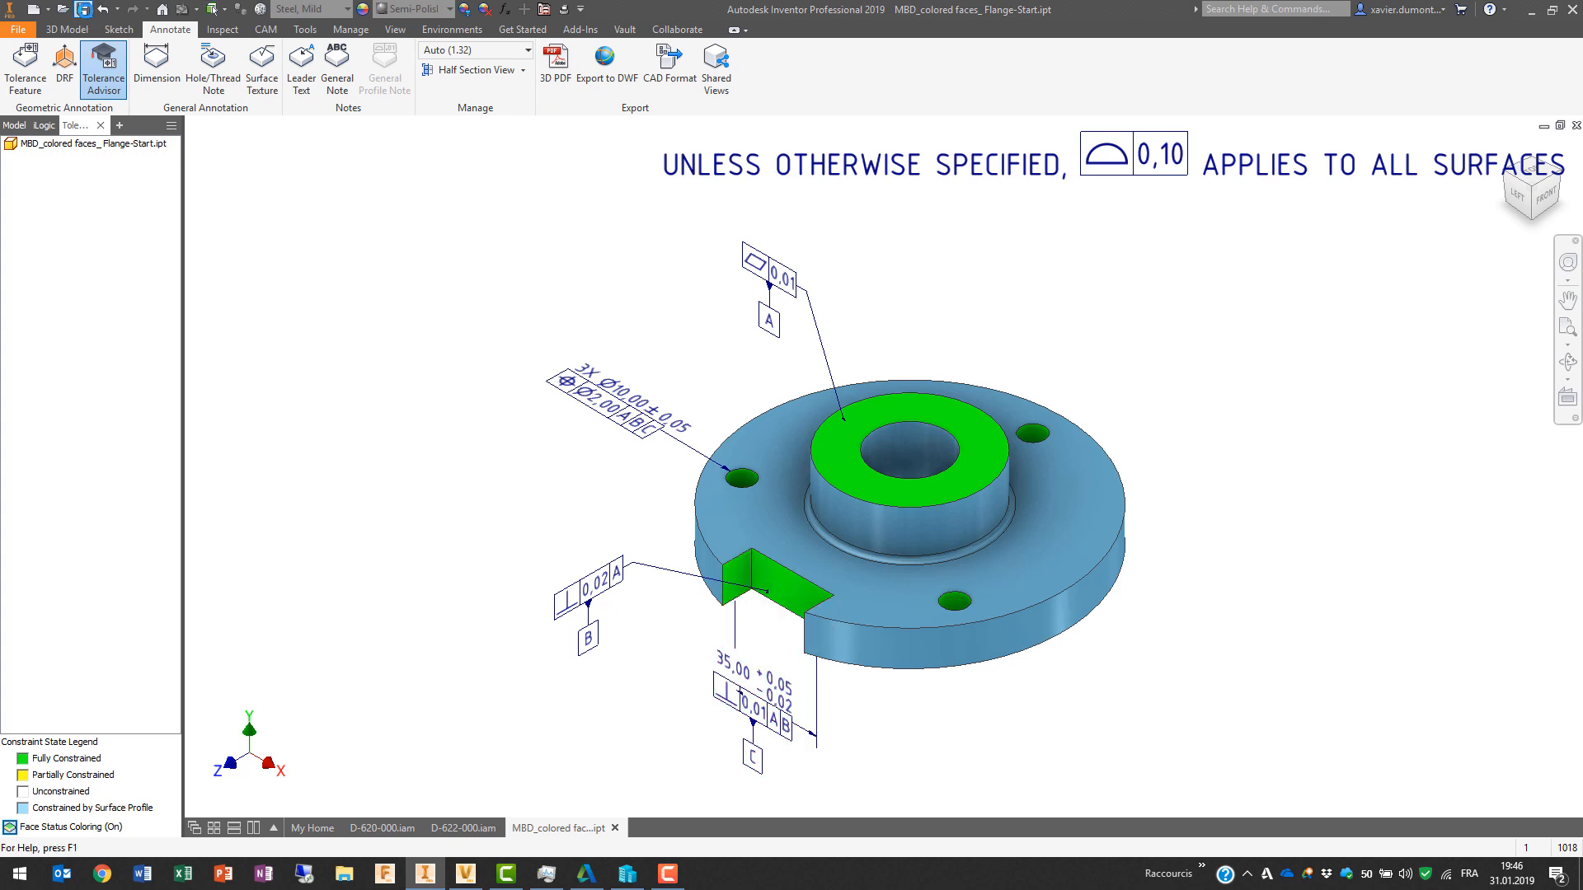
Step: Open the flange part's associated drawing from Vault
{"action": "left_click", "coordinate": [15, 126]}
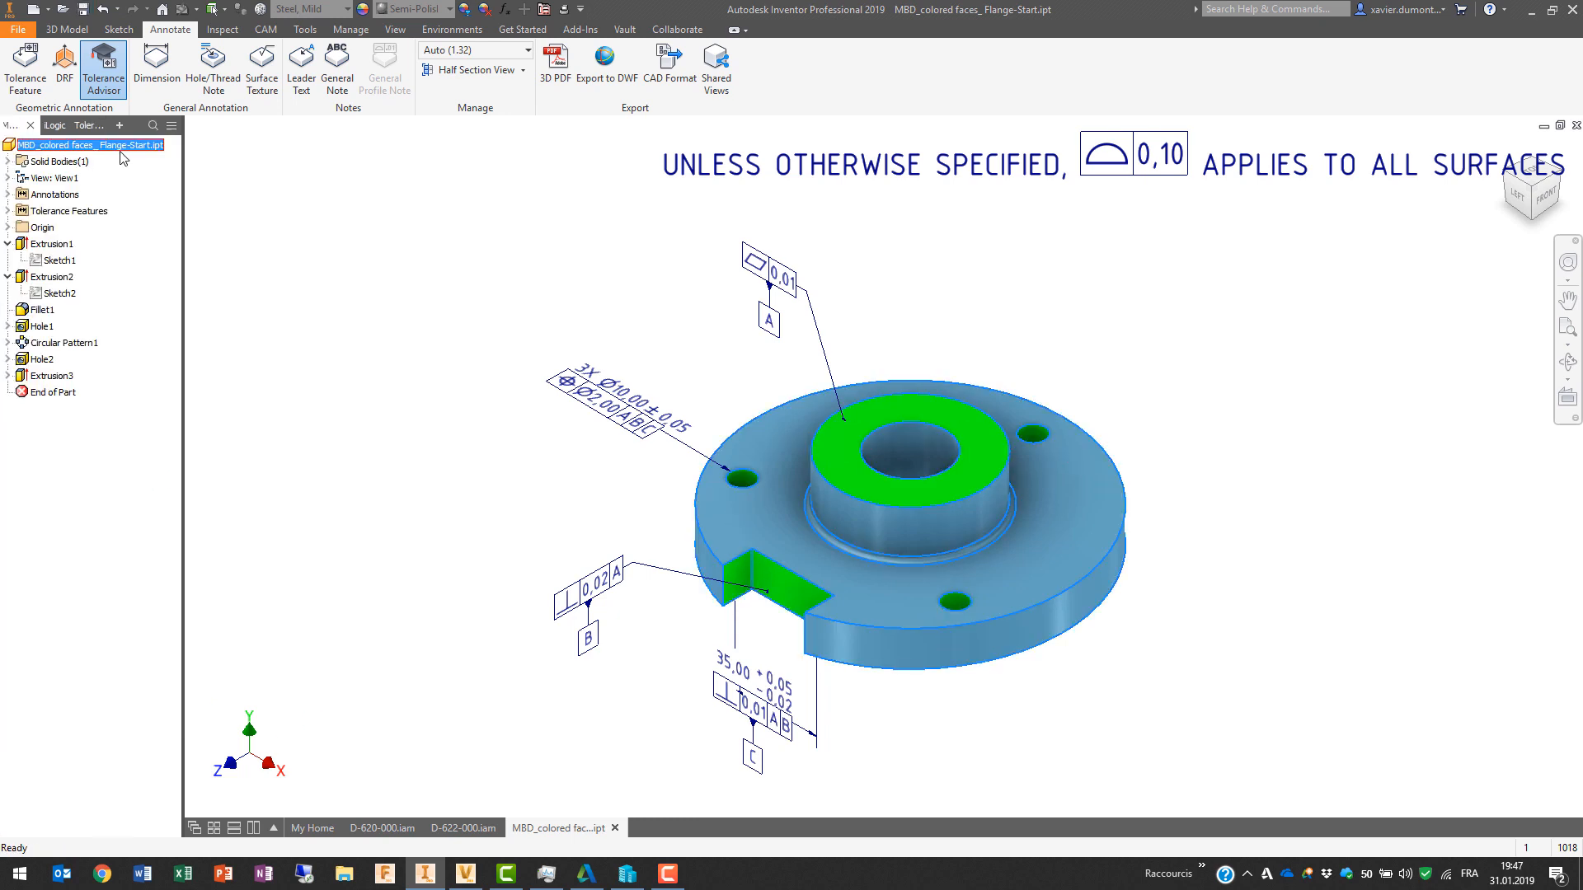
{"action": "right_click", "coordinate": [76, 145]}
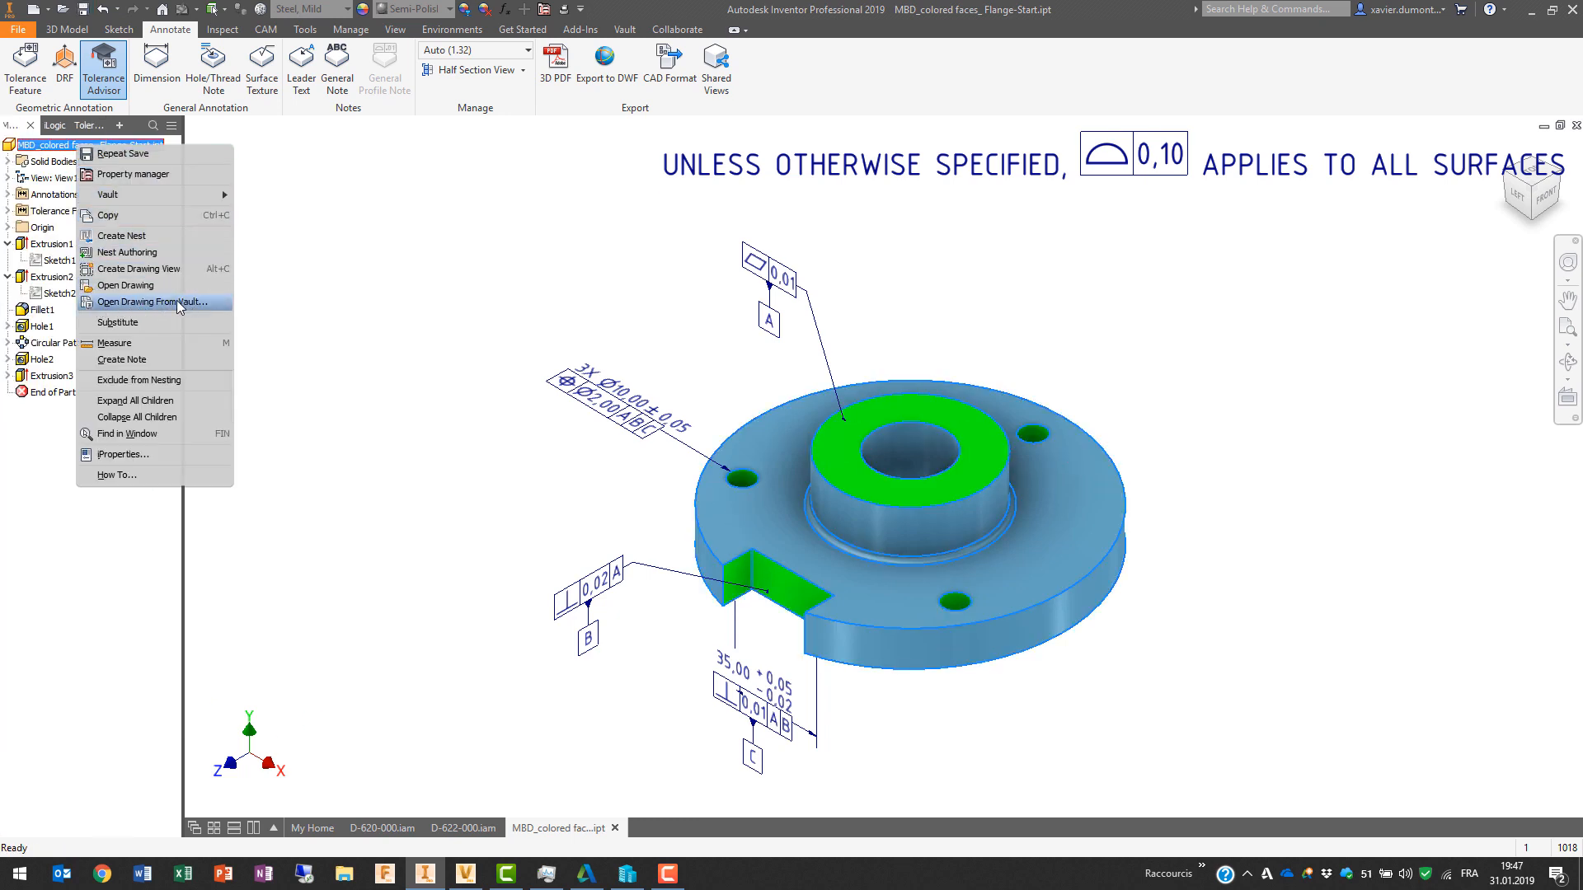
{"action": "left_click", "coordinate": [200, 303]}
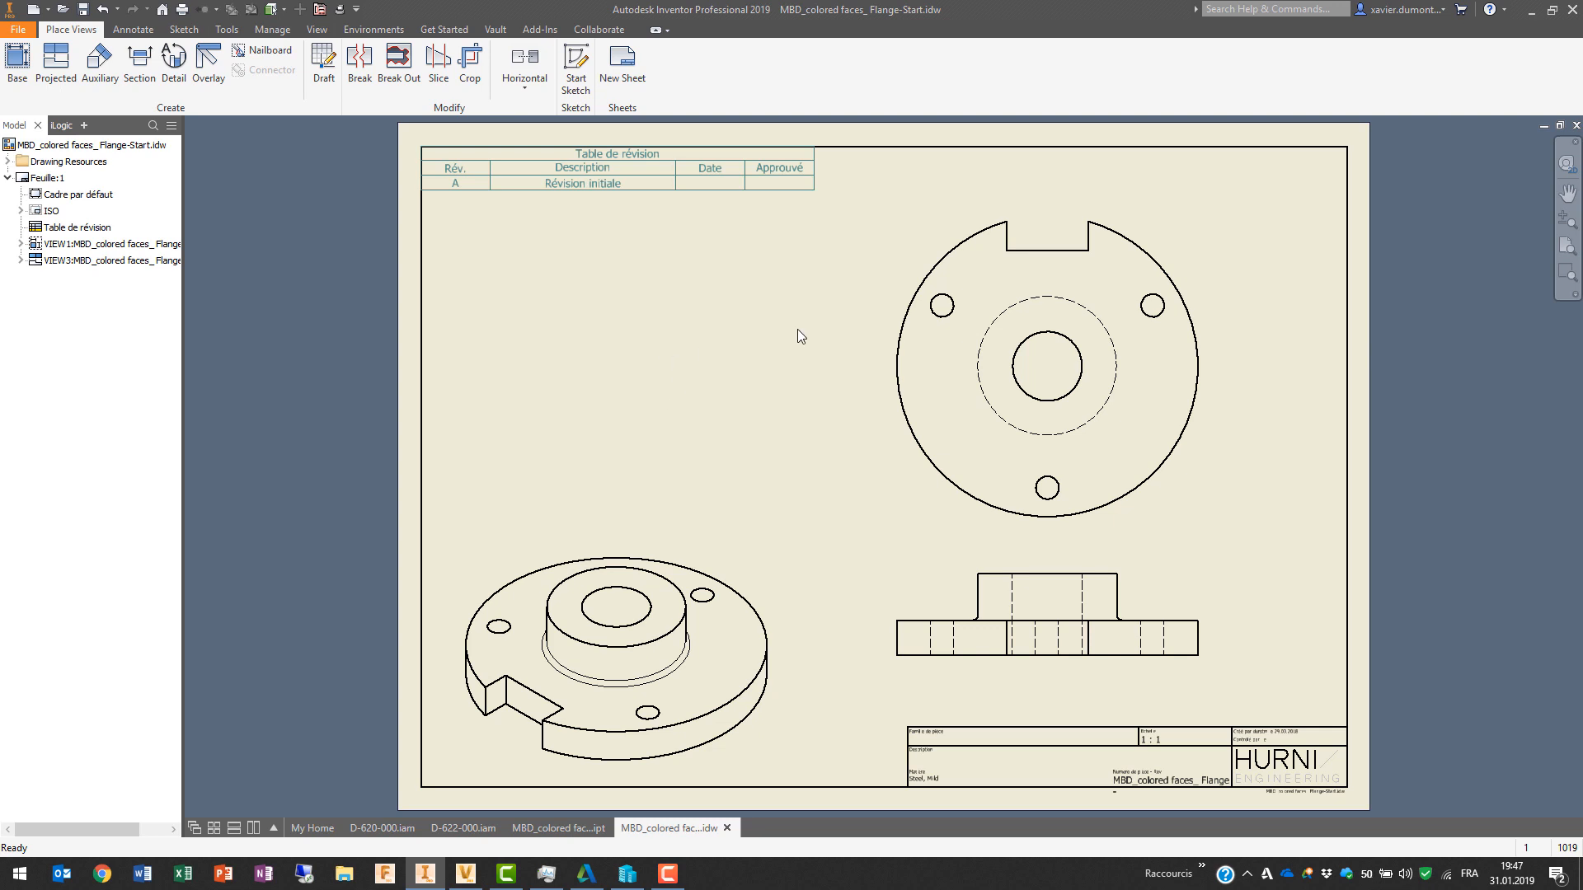
Step: Retrieve the Master design view's 3D annotations into the circular plan view of the flange, keeping all annotation filters on
{"action": "right_click", "coordinate": [936, 384]}
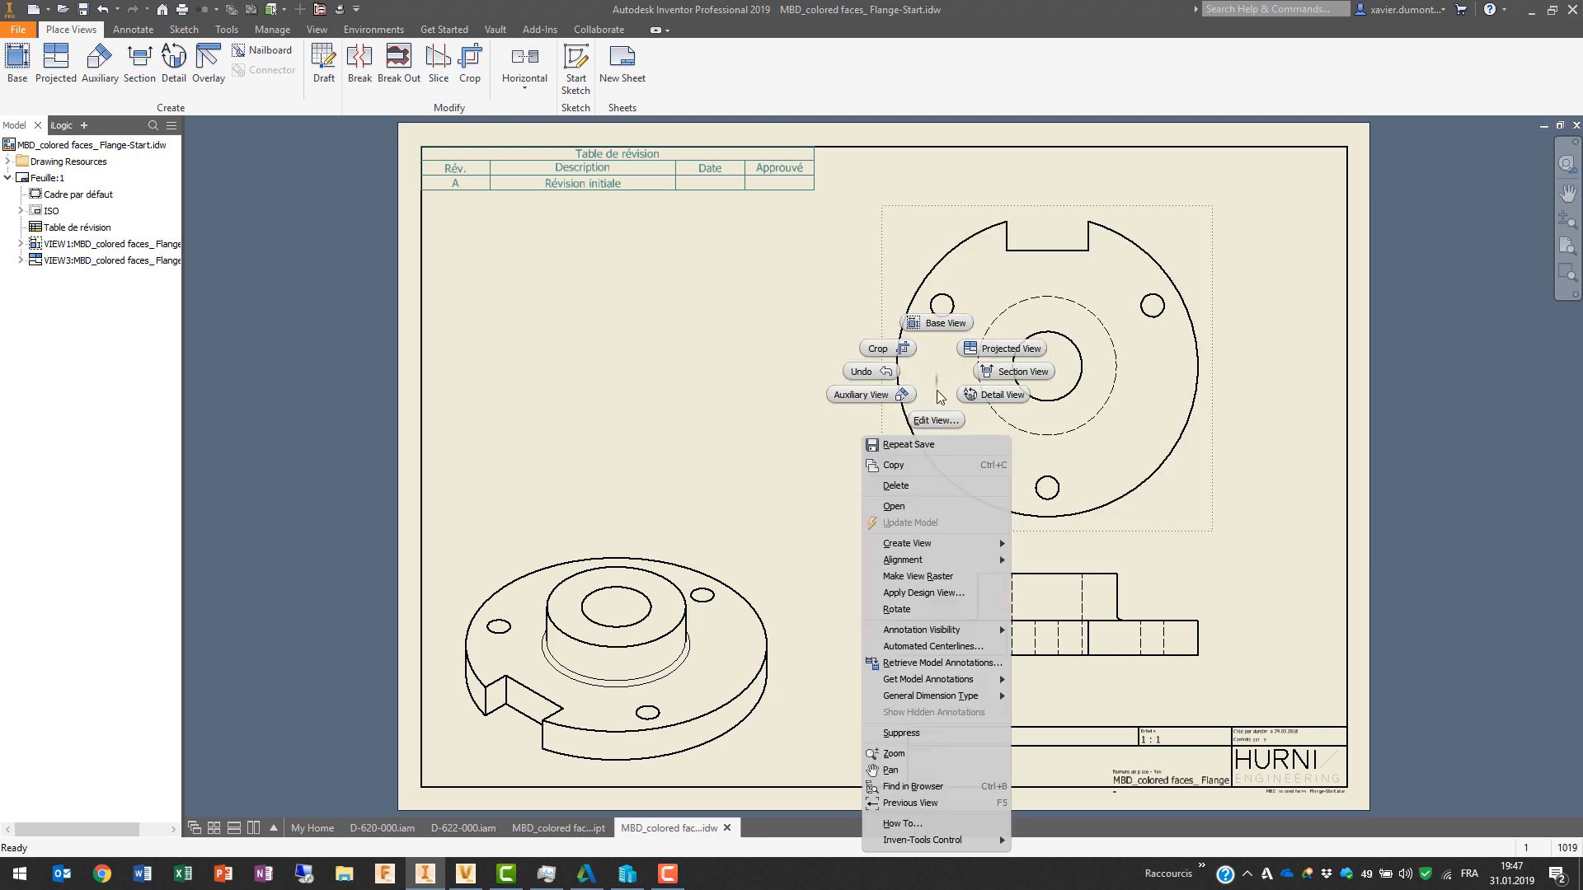
{"action": "left_click", "coordinate": [940, 663]}
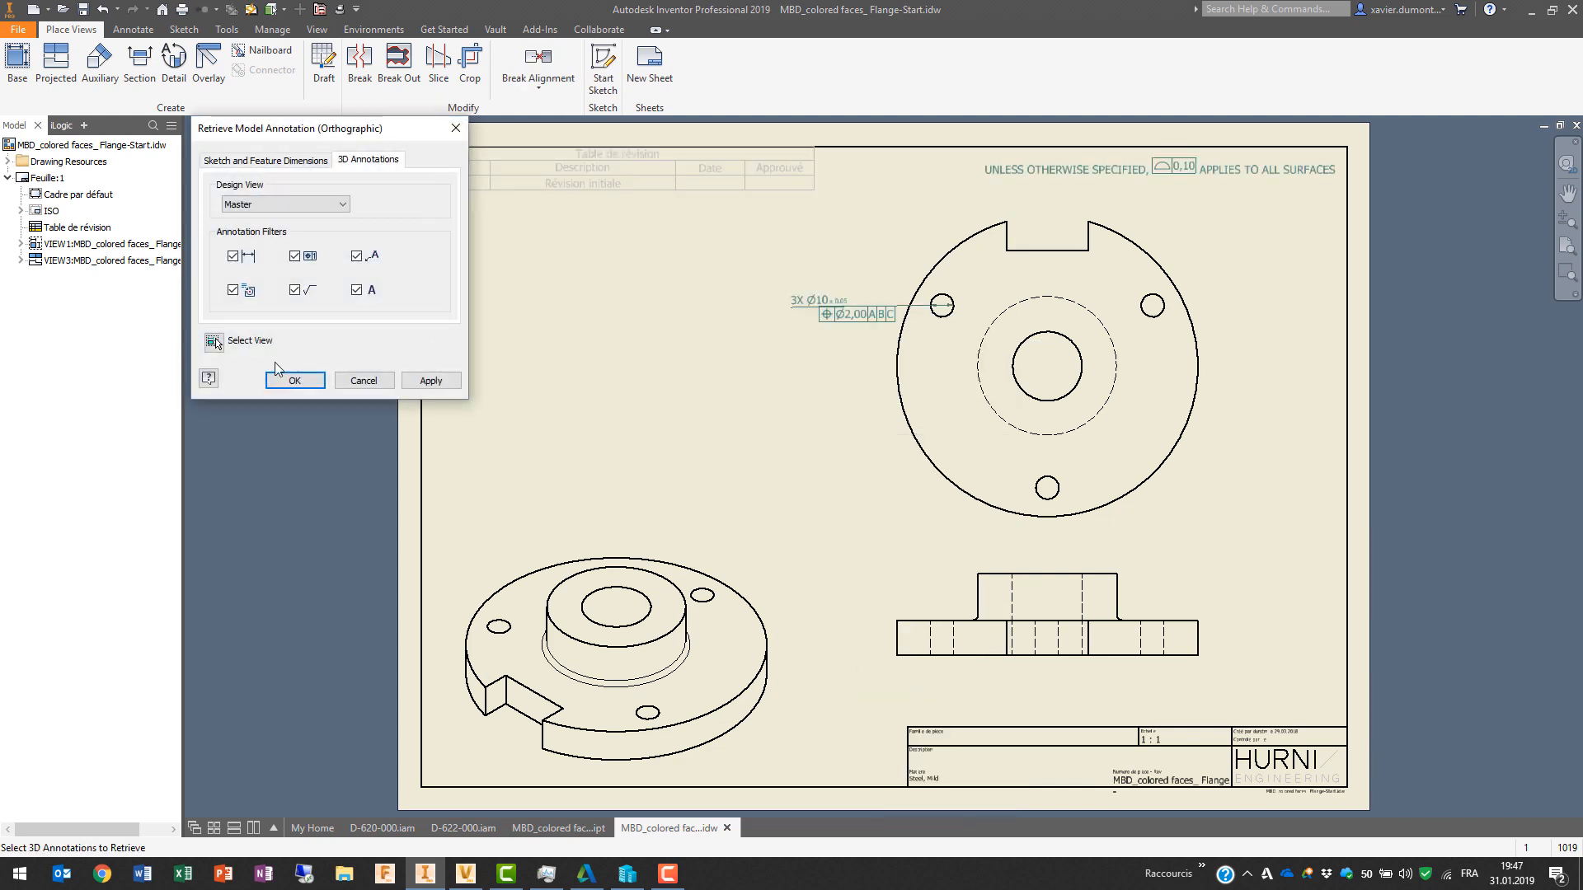
{"action": "left_click", "coordinate": [310, 379]}
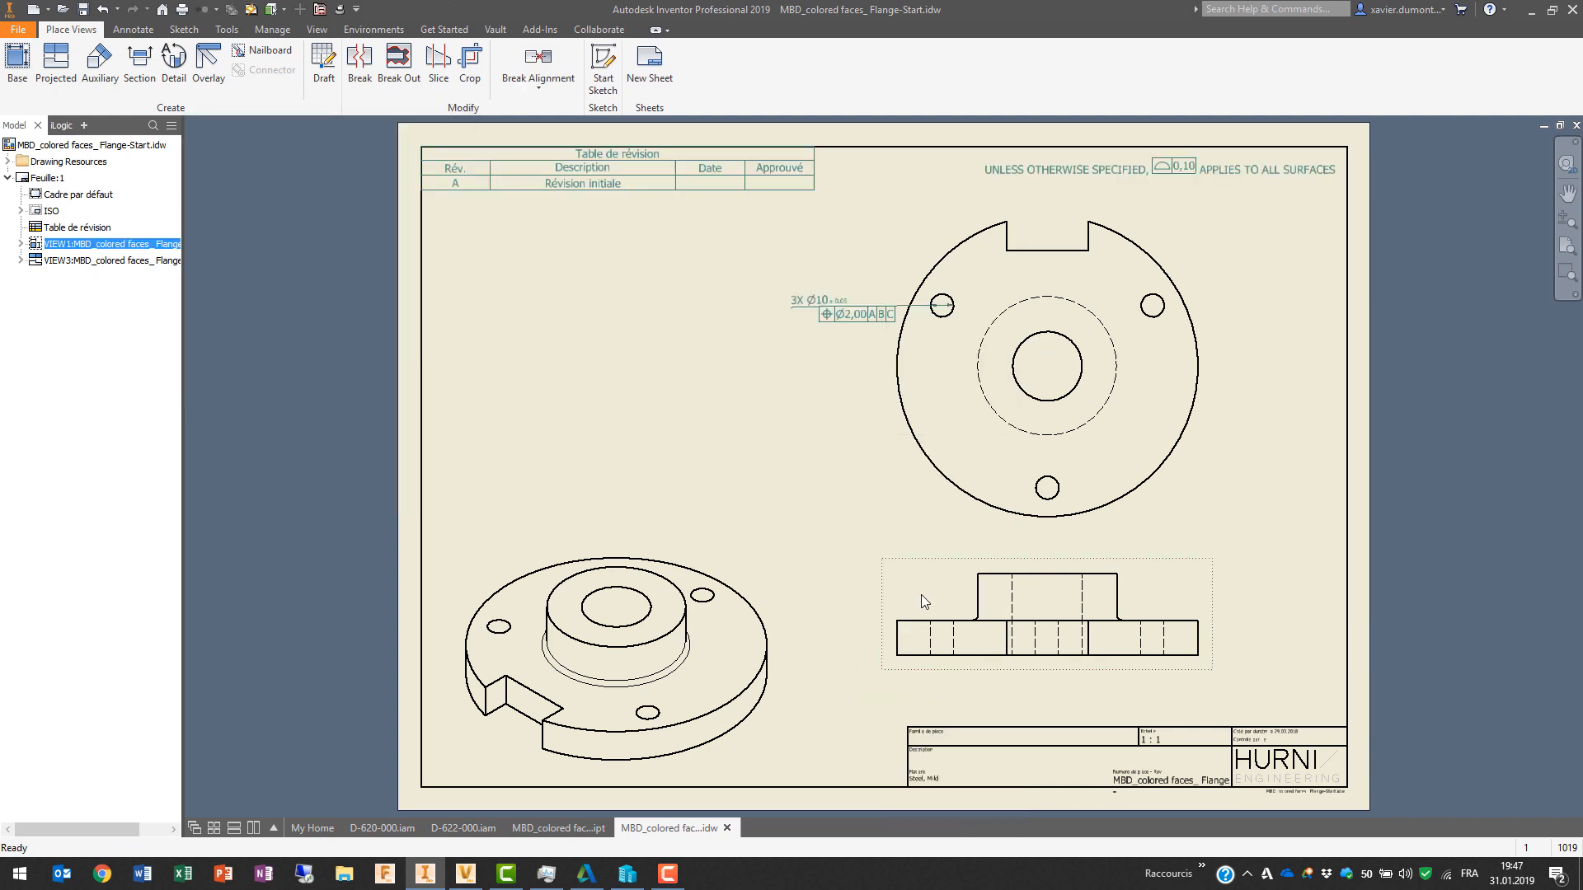
Step: Retrieve the 3D model annotations into the side view below the plan view
{"action": "right_click", "coordinate": [921, 595]}
{"action": "left_click", "coordinate": [916, 342]}
{"action": "left_click", "coordinate": [295, 380]}
Step: Retrieve View1's 3D annotations into the isometric view, keeping all annotation filters on
{"action": "right_click", "coordinate": [534, 652]}
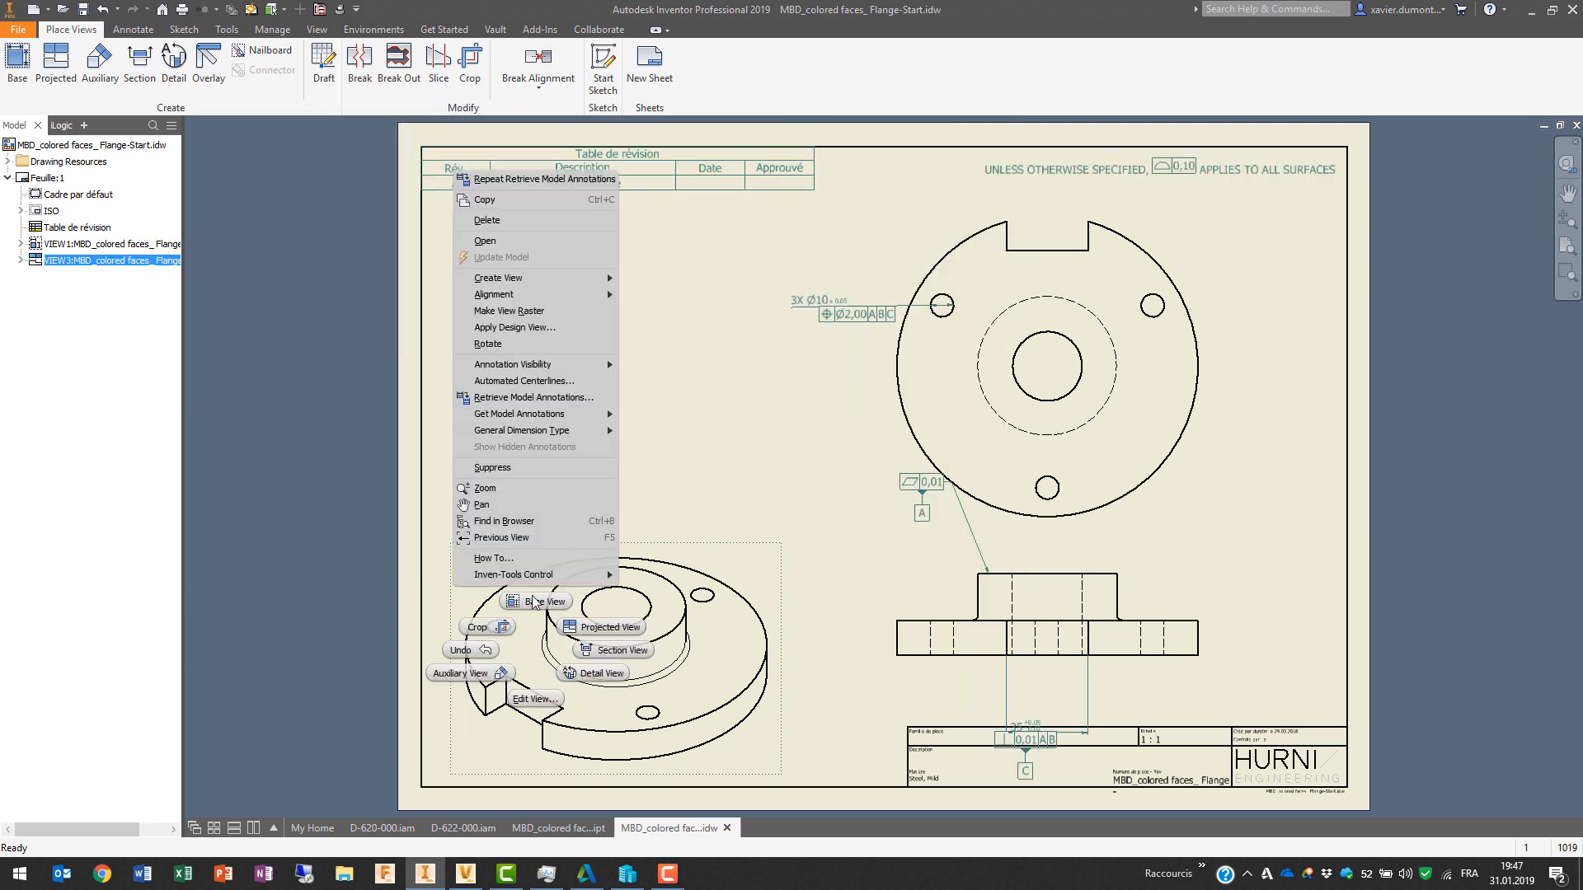
{"action": "left_click", "coordinate": [521, 397]}
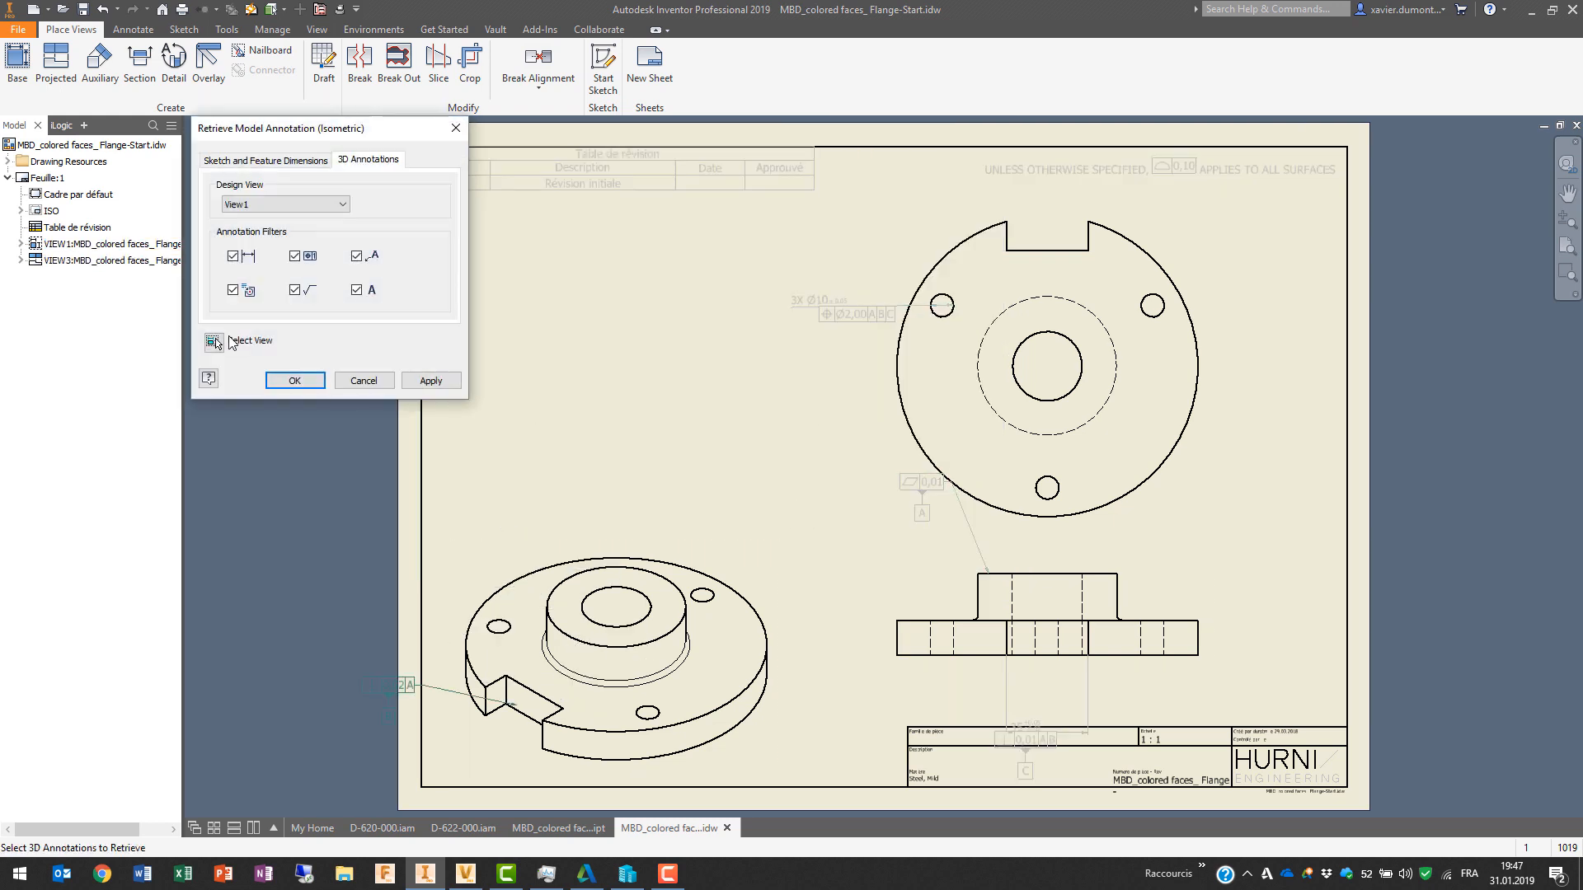
{"action": "left_click", "coordinate": [285, 382]}
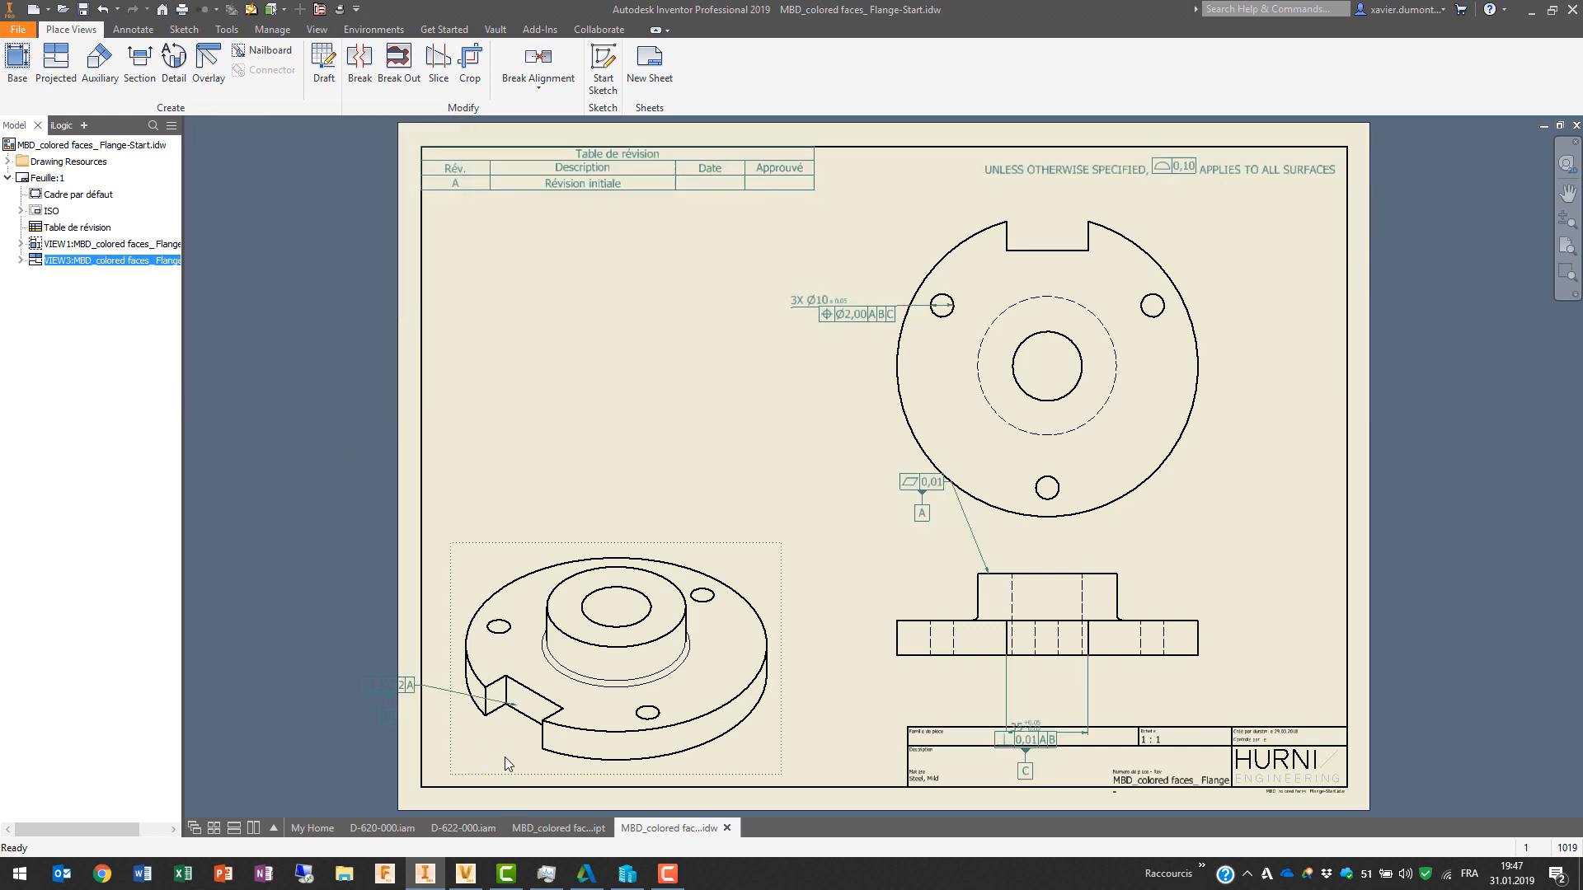
Step: Move the datum B perpendicularity frame below the isometric view's slot and the slot width dimension up, clear of the title block
{"action": "left_click_drag", "start_coordinate": [424, 697], "coordinate": [500, 740]}
{"action": "left_click", "coordinate": [560, 255]}
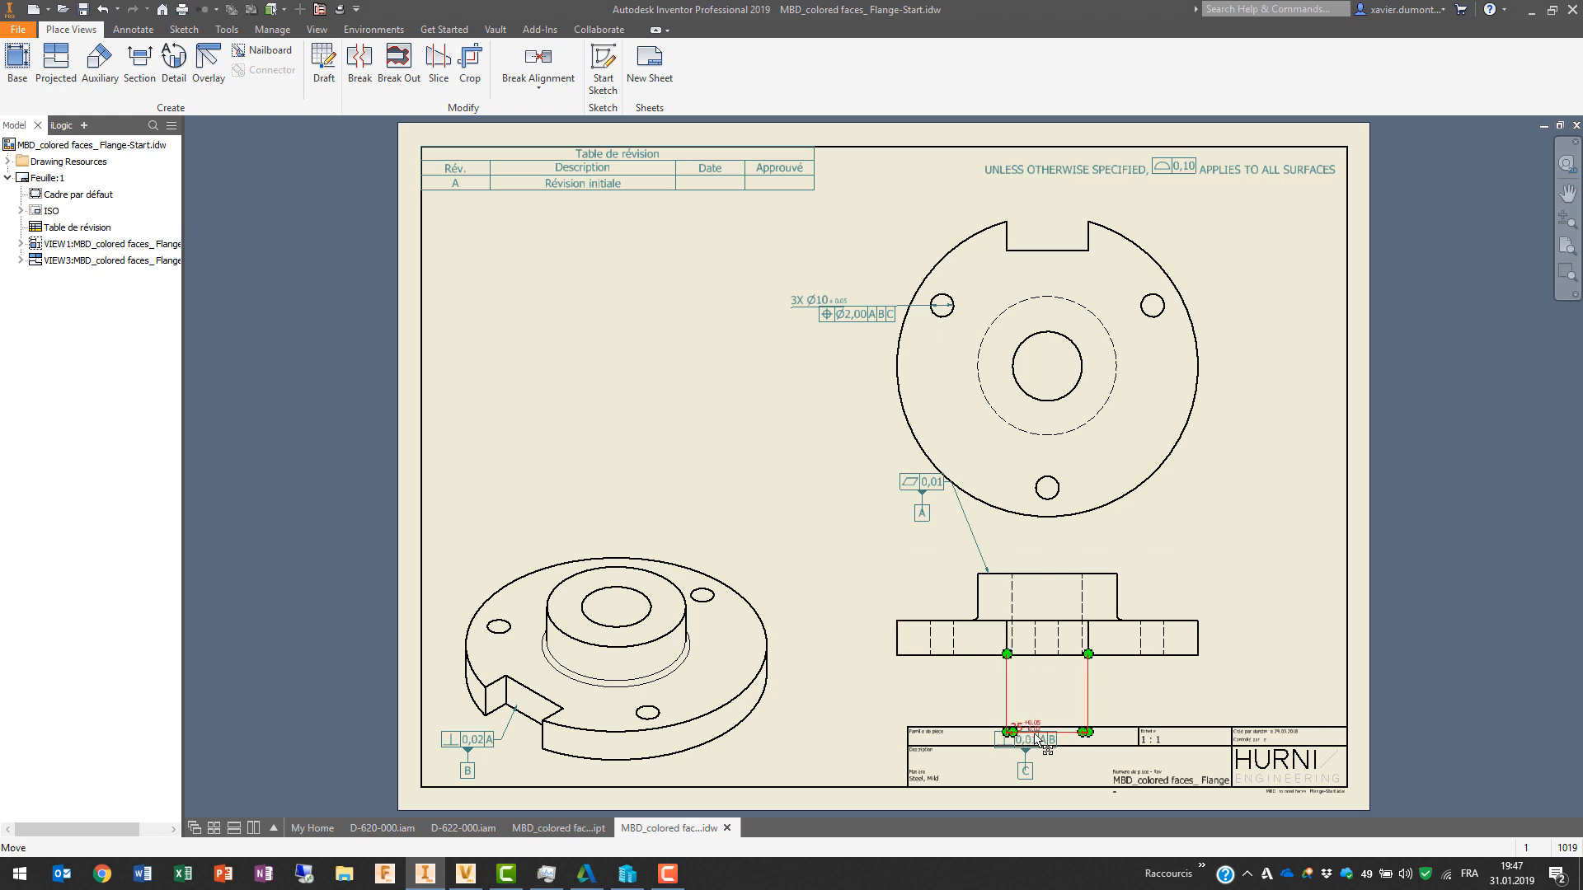
{"action": "left_click_drag", "start_coordinate": [1030, 733], "coordinate": [1035, 697]}
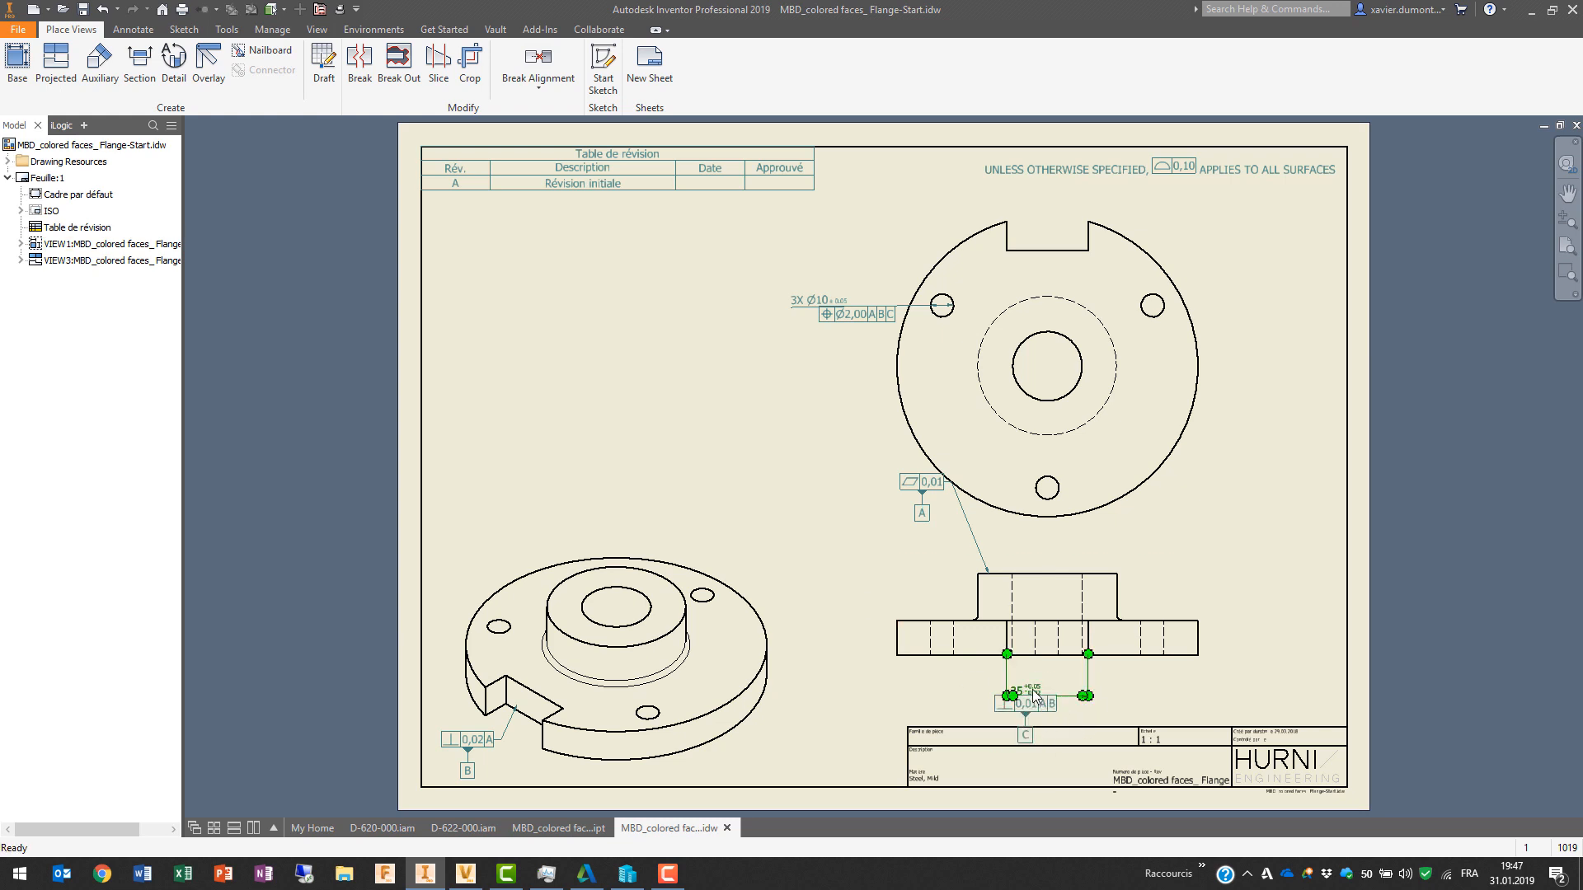
{"action": "key", "text": "Escape"}
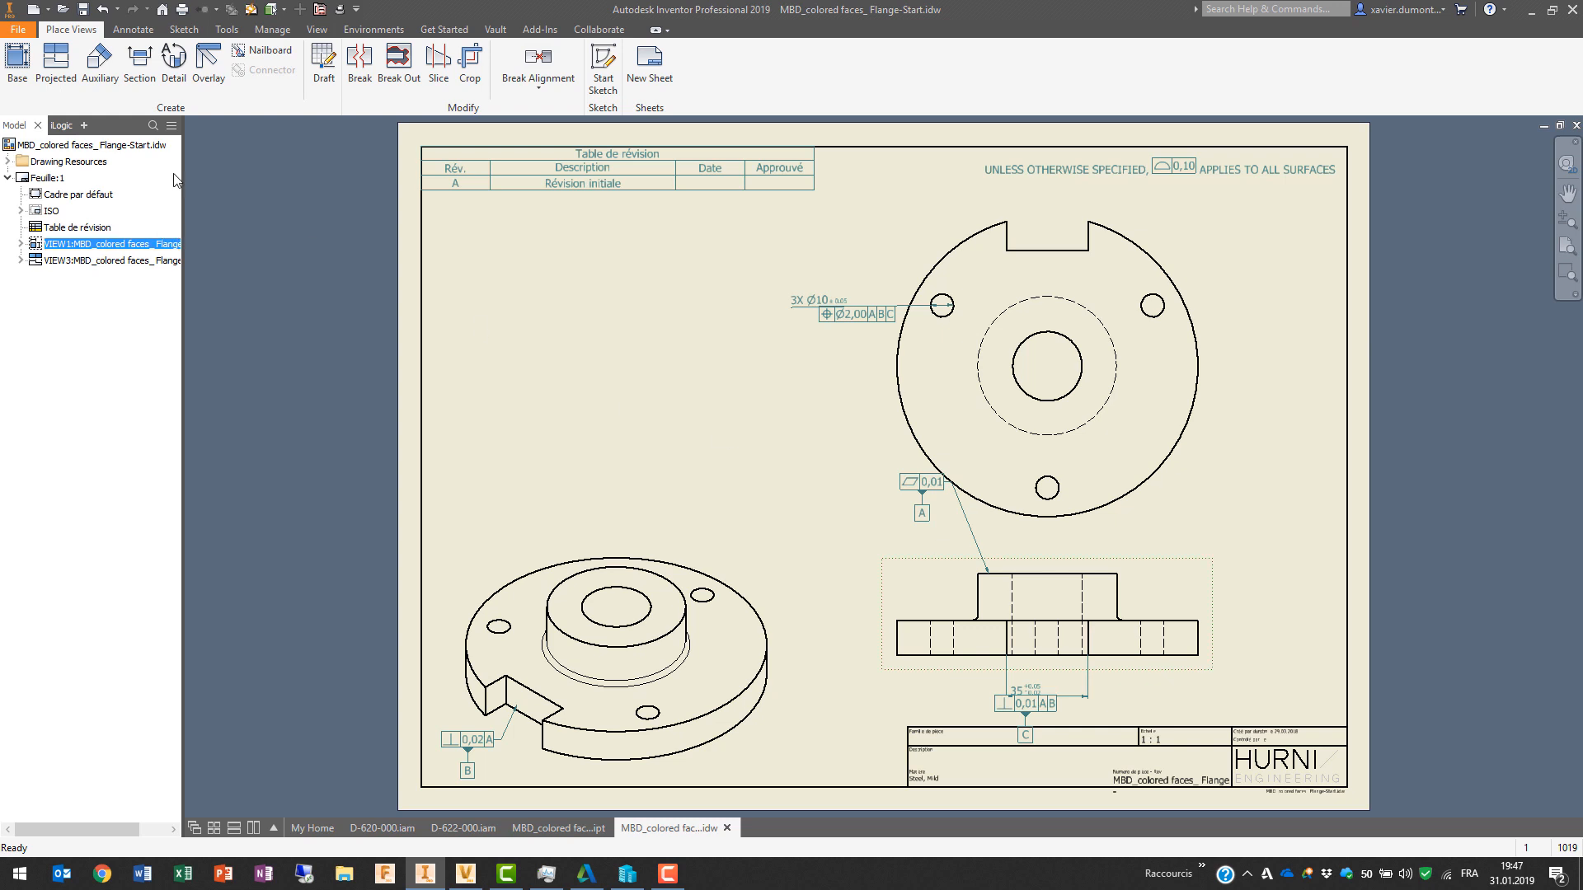
Step: Close the flange drawing and save its changes
{"action": "left_click", "coordinate": [727, 829]}
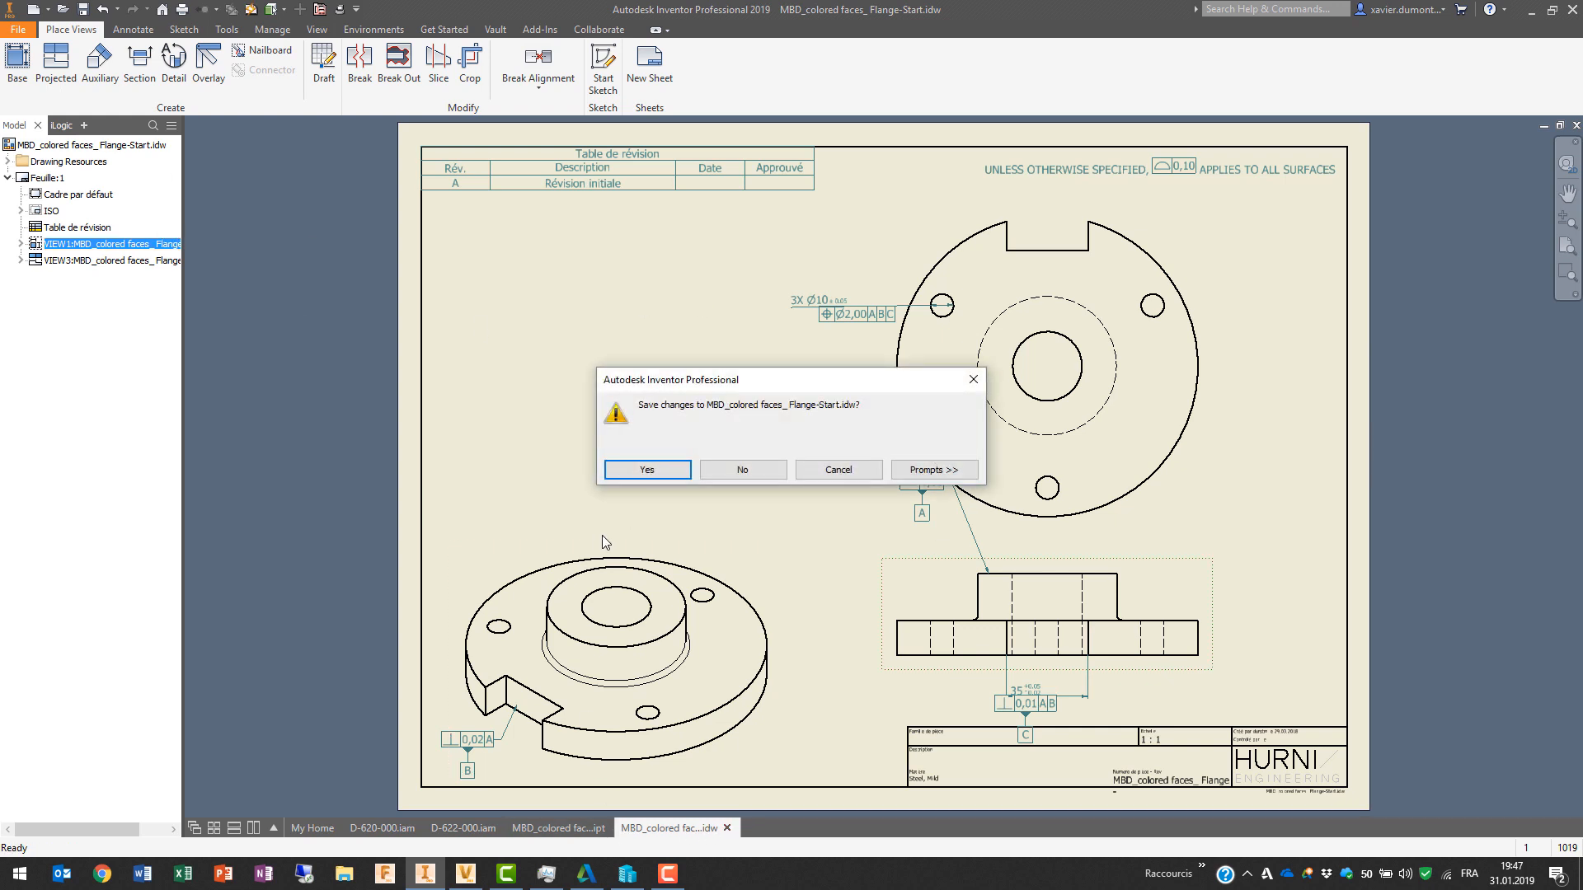
{"action": "left_click", "coordinate": [628, 470]}
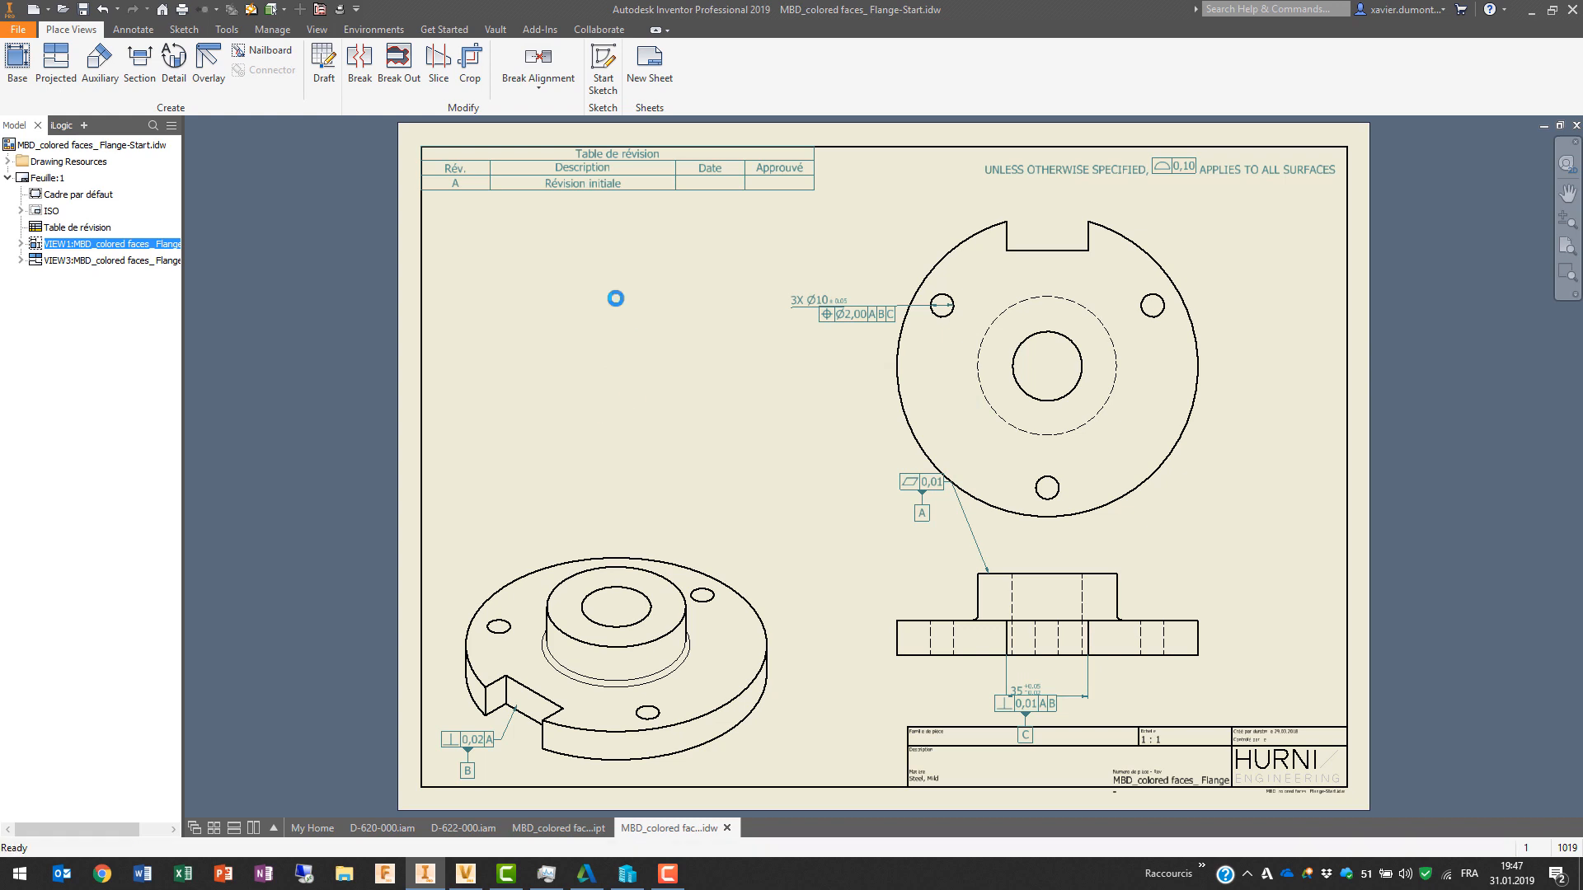
{"action": "left_click", "coordinate": [869, 429]}
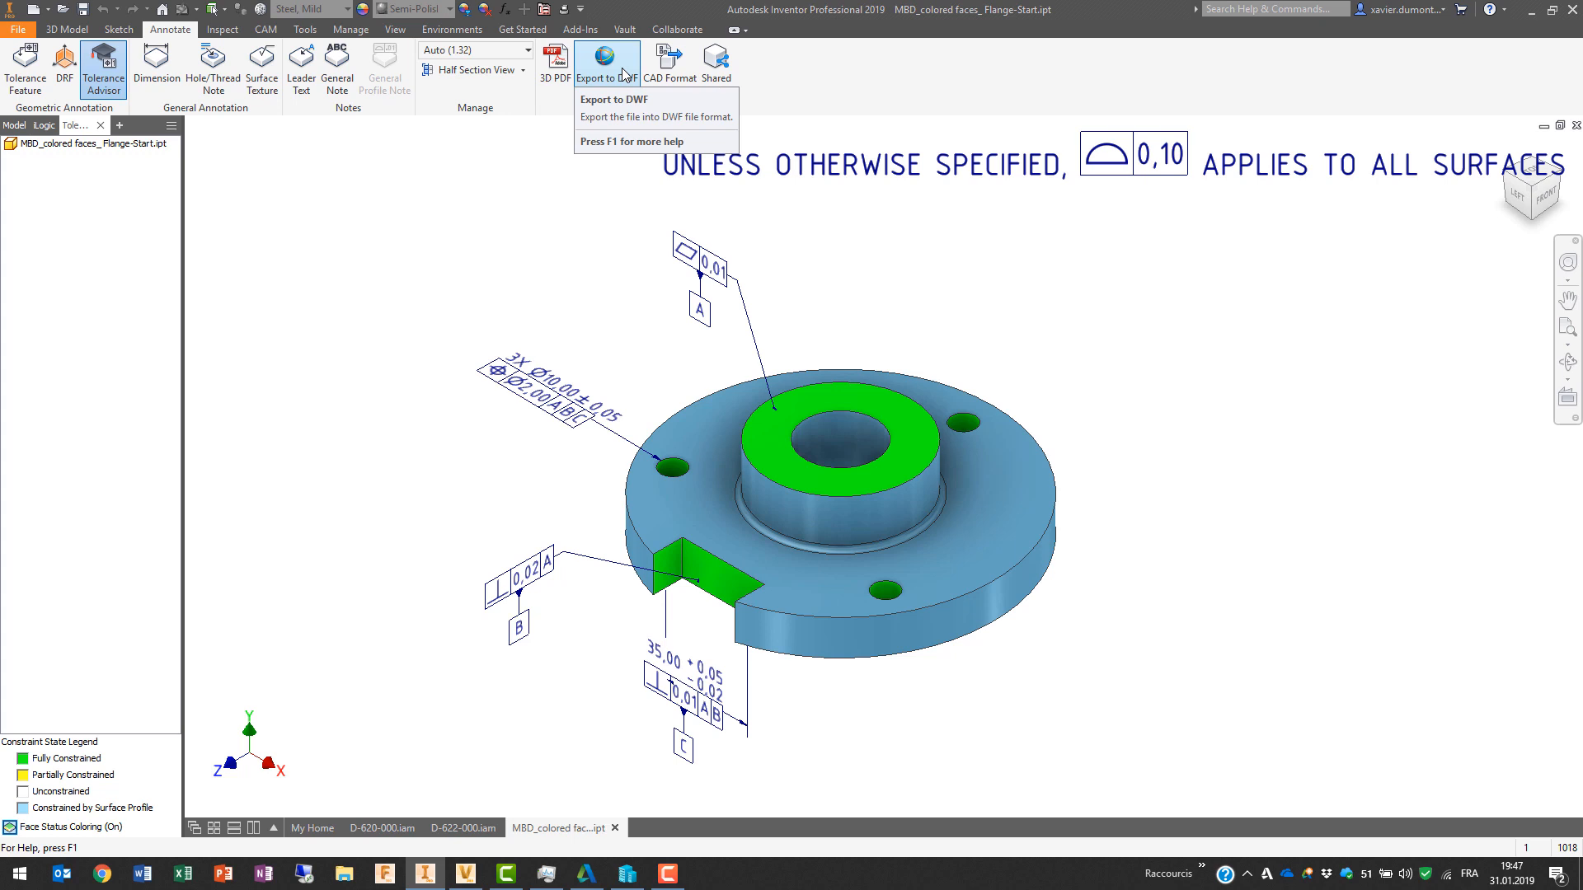
Step: Show the flange's shared views and review the options for creating a new shared view without sharing
{"action": "left_click", "coordinate": [715, 70]}
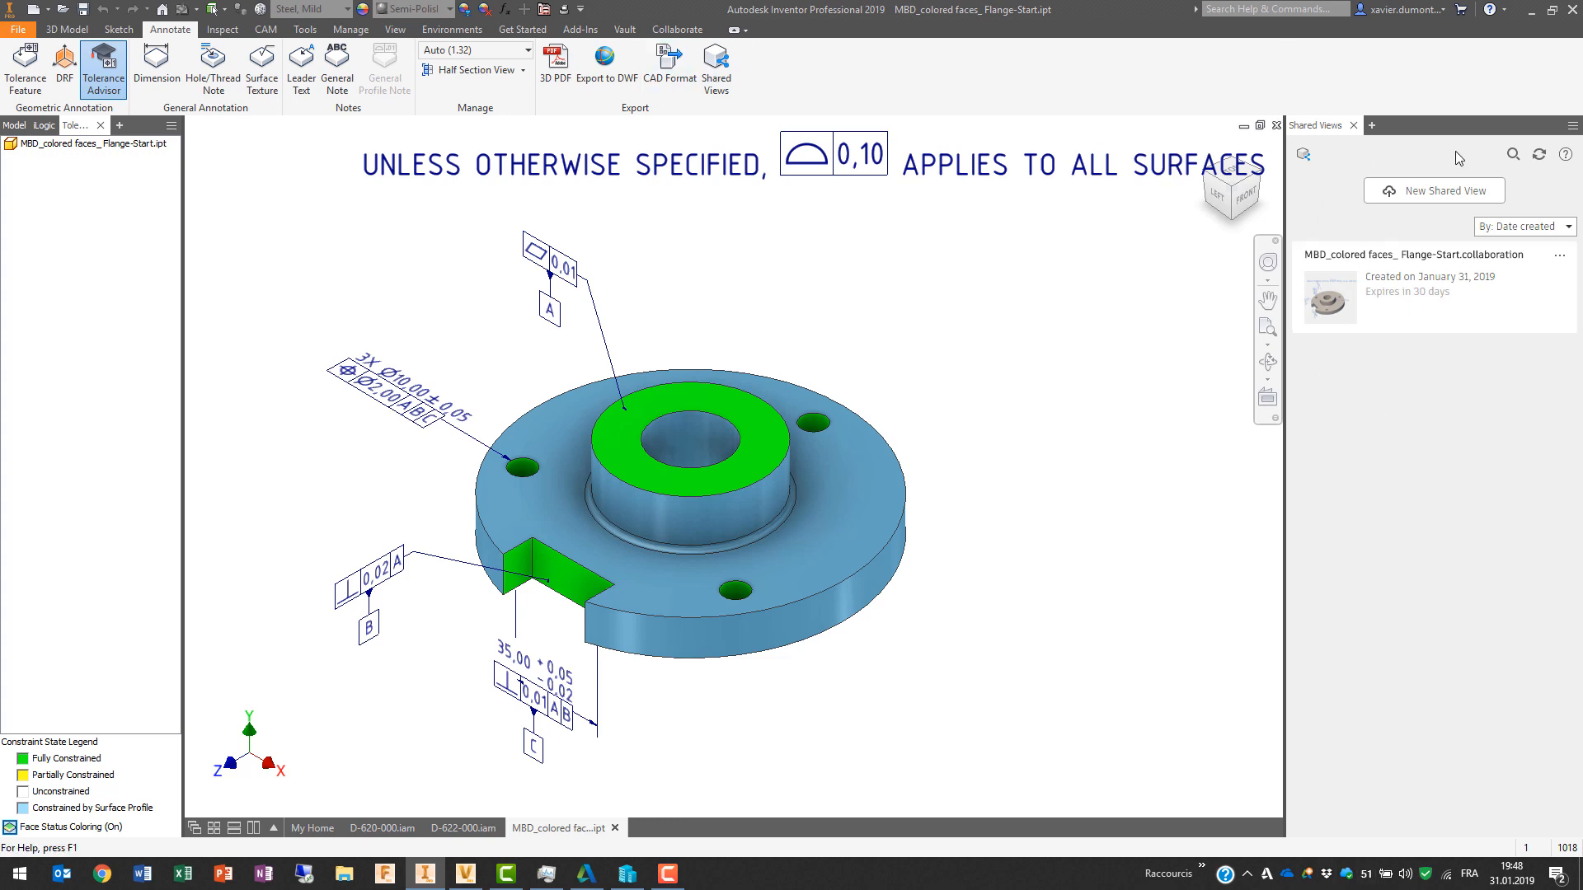
{"action": "left_click", "coordinate": [1435, 191]}
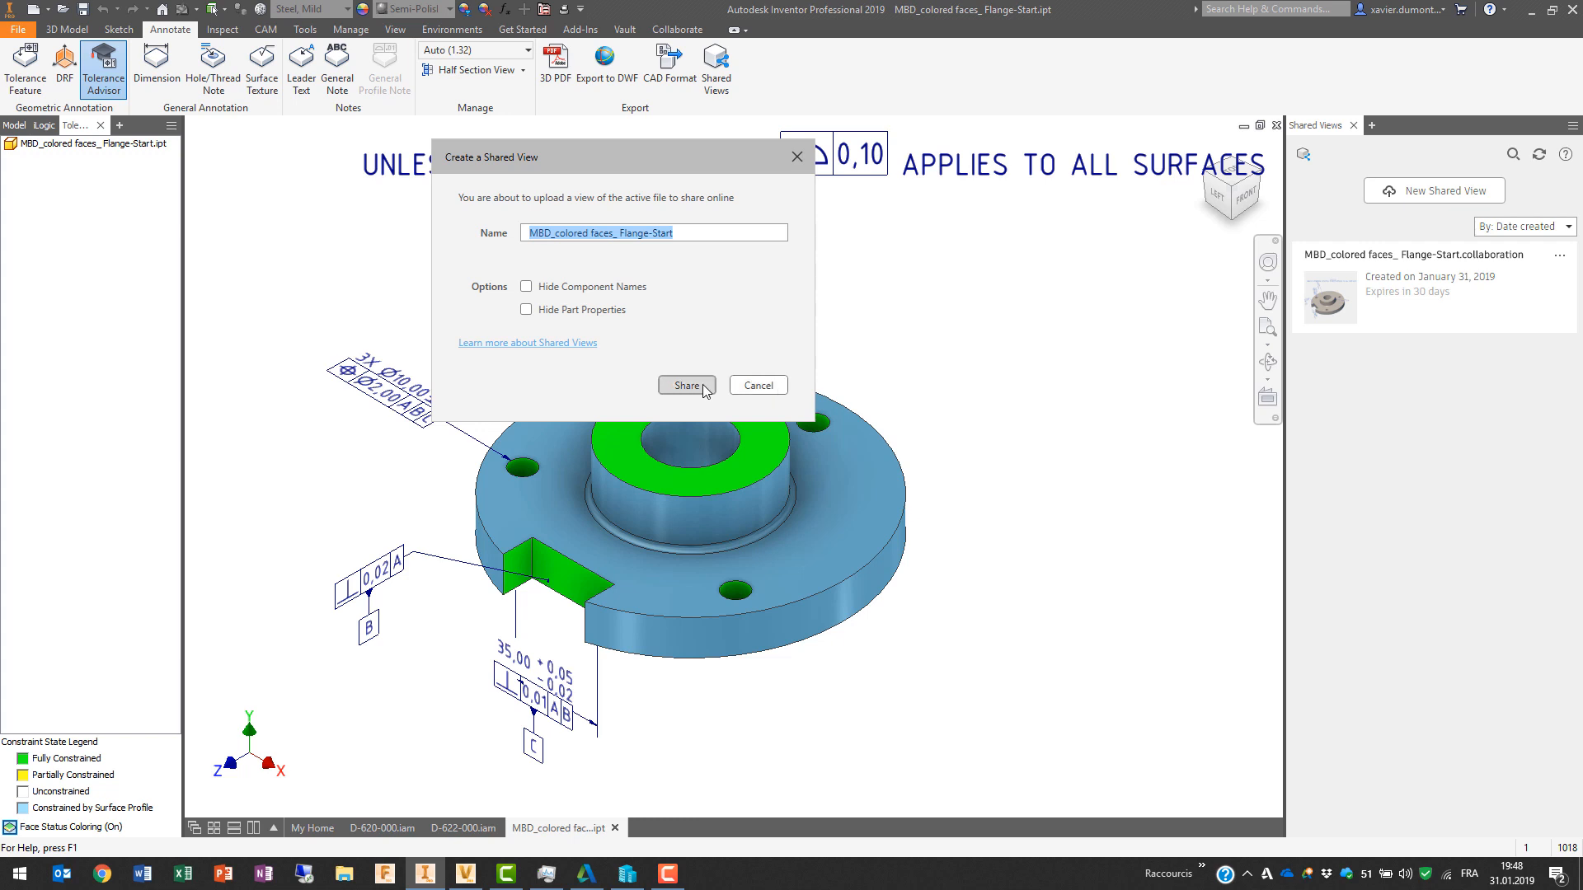
{"action": "left_click", "coordinate": [744, 382]}
Step: Open the existing flange shared view in Autodesk Viewer, examine the annotated model from several angles, and close the browser
{"action": "left_click", "coordinate": [1391, 281]}
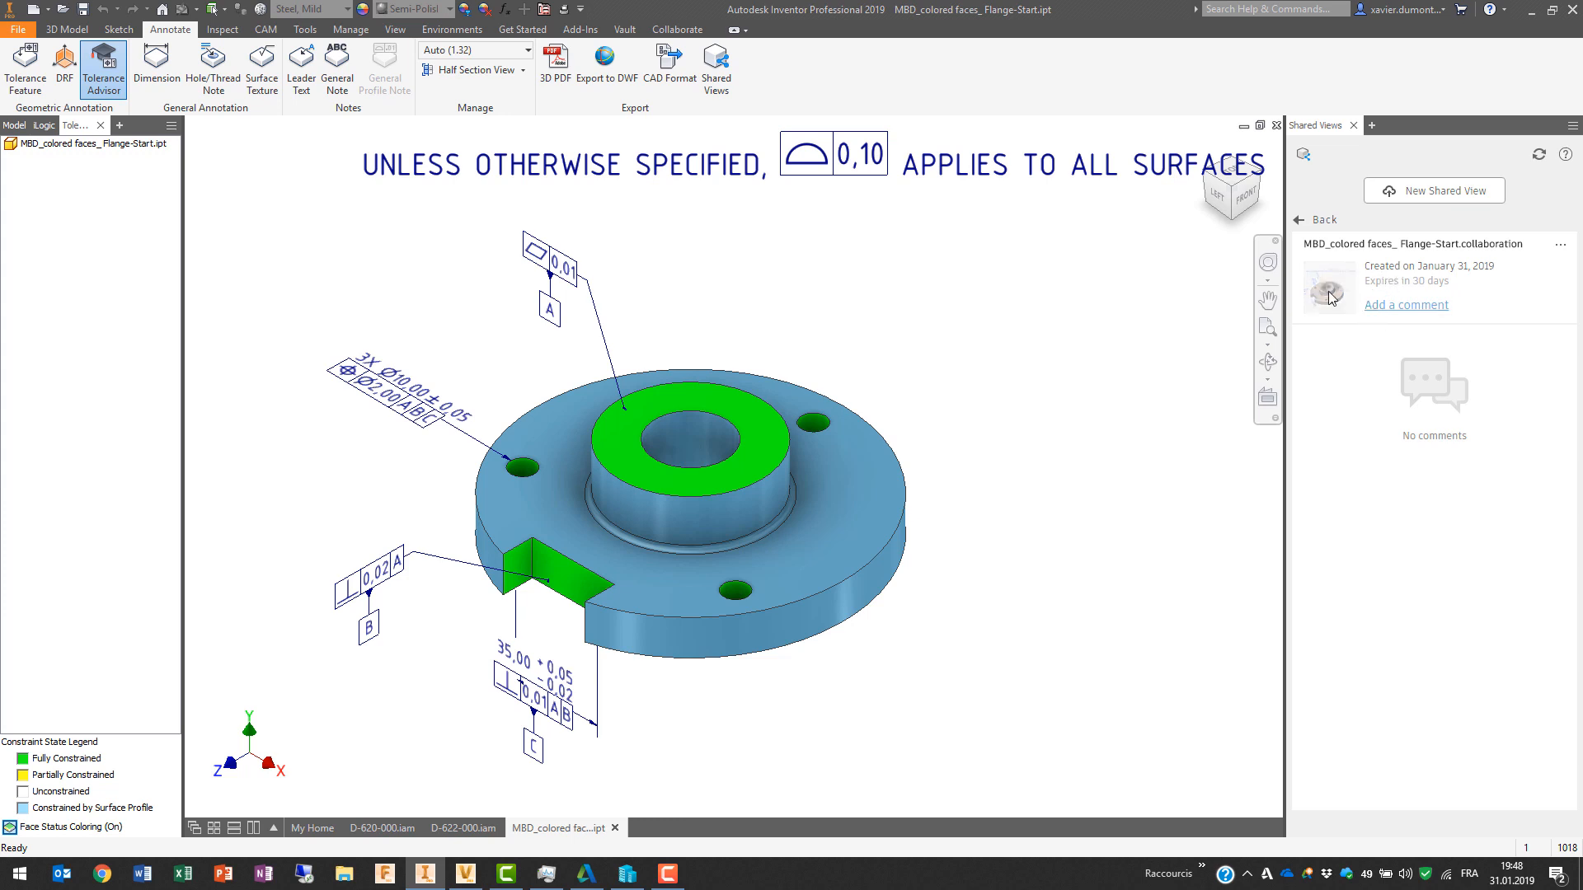
{"action": "left_click", "coordinate": [1329, 297]}
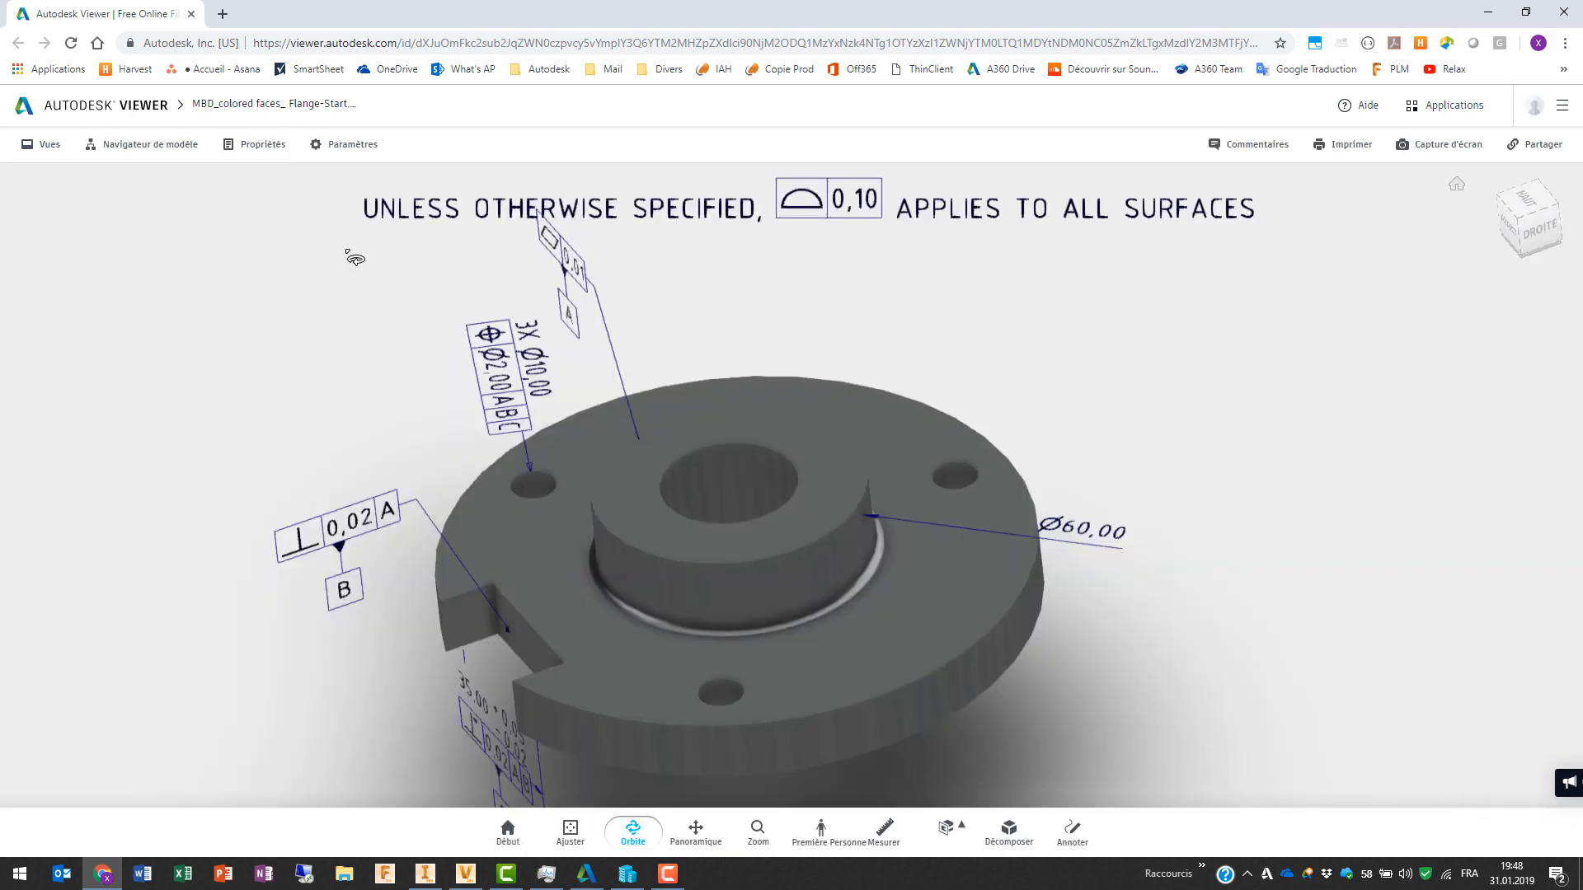
{"action": "mouse_move", "coordinate": [785, 643]}
{"action": "middle_mouse_down"}
{"action": "mouse_move", "coordinate": [859, 601]}
{"action": "mouse_move", "coordinate": [849, 701]}
{"action": "middle_mouse_up"}
{"action": "left_click_drag", "start_coordinate": [849, 701], "coordinate": [233, 209]}
{"action": "mouse_move", "coordinate": [343, 410]}
{"action": "left_mouse_down"}
{"action": "mouse_move", "coordinate": [589, 306]}
{"action": "mouse_move", "coordinate": [527, 462]}
{"action": "mouse_move", "coordinate": [459, 536]}
{"action": "mouse_move", "coordinate": [523, 547]}
{"action": "mouse_move", "coordinate": [414, 556]}
{"action": "mouse_move", "coordinate": [430, 553]}
{"action": "left_mouse_up"}
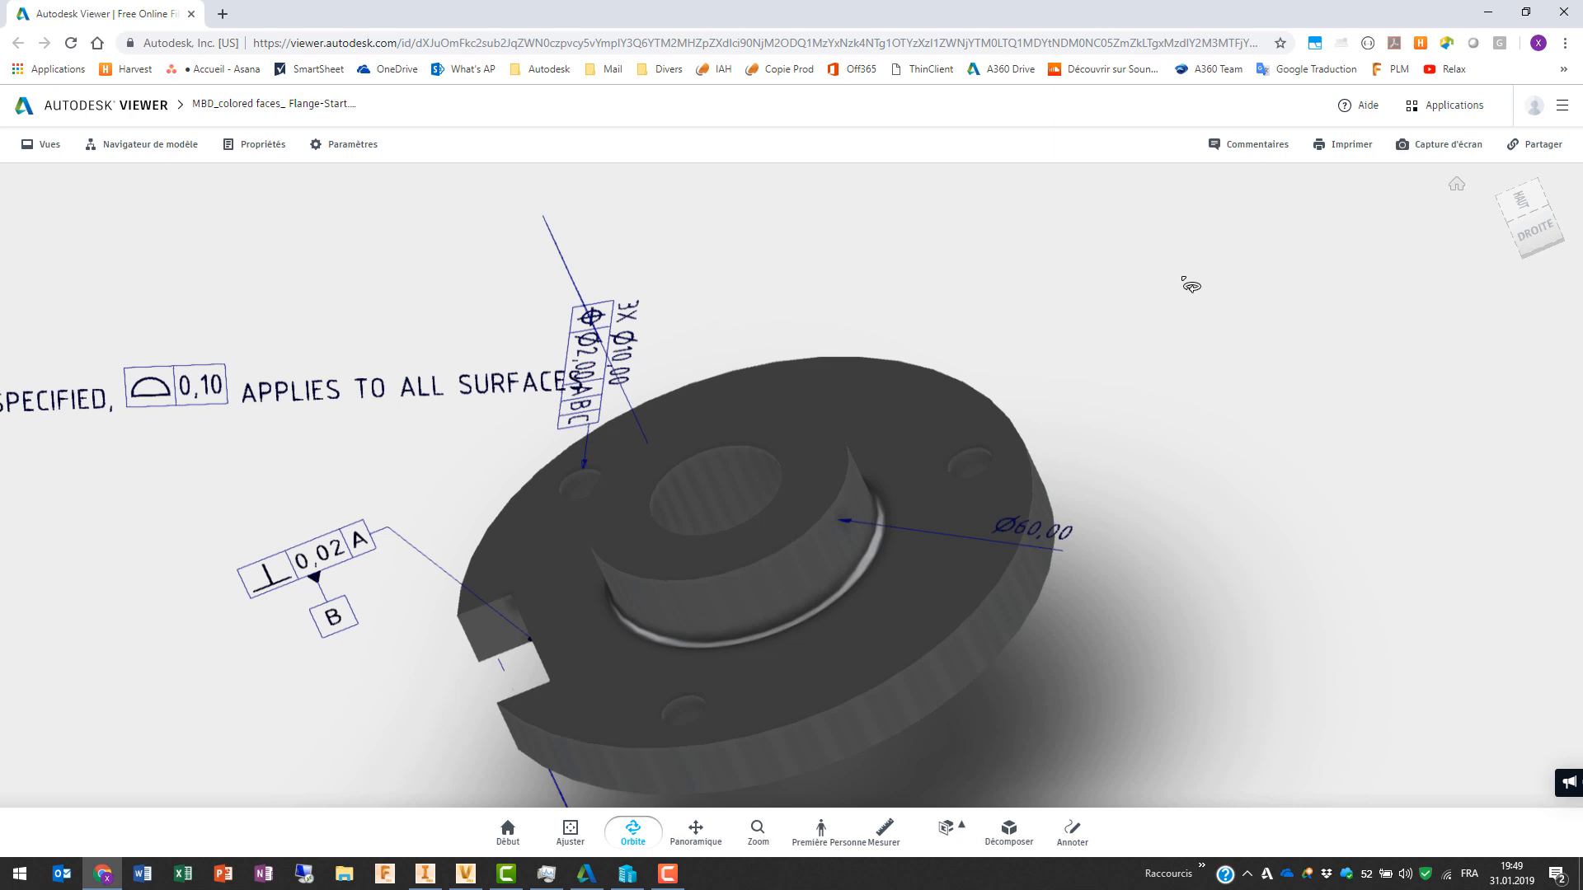
{"action": "left_click_drag", "start_coordinate": [752, 491], "coordinate": [861, 484]}
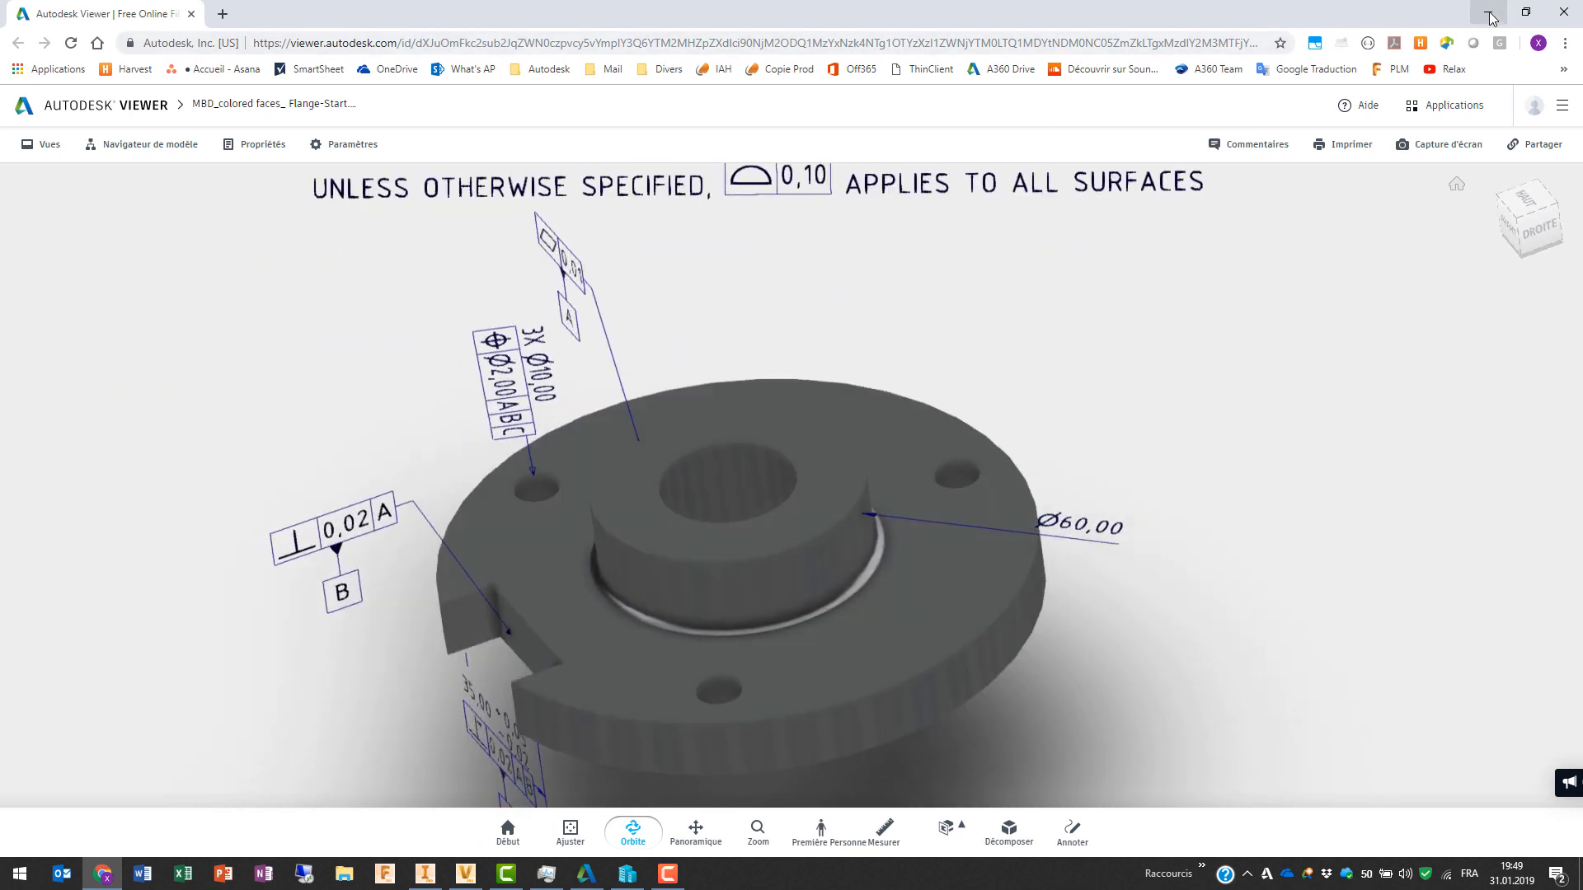
{"action": "left_click", "coordinate": [1563, 12]}
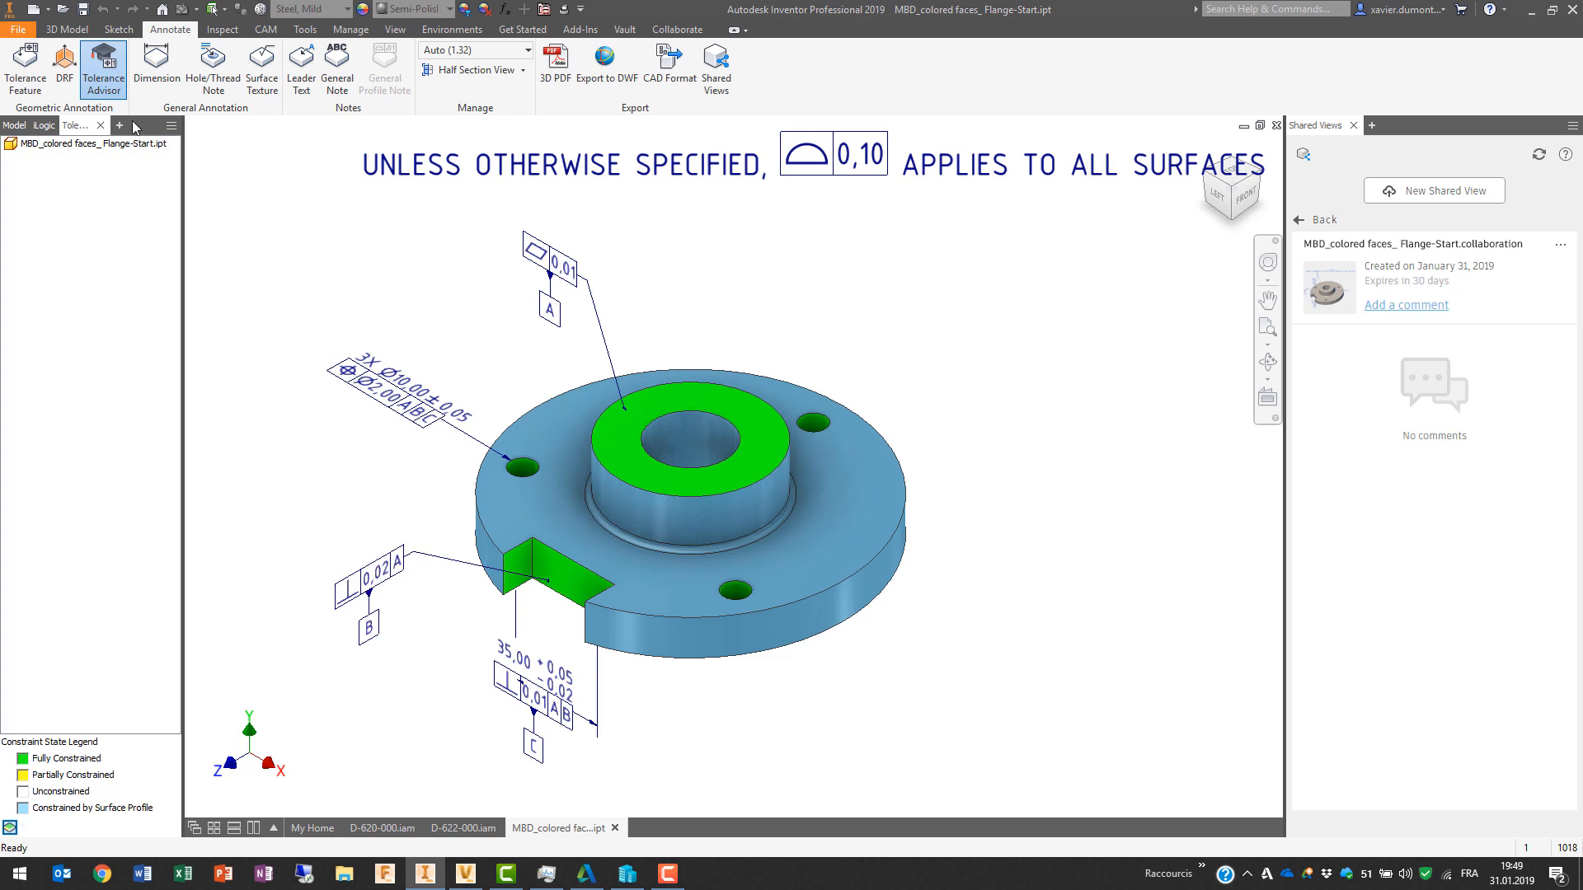
Step: Activate design view View1 in the part and hide its general profile note
{"action": "left_click", "coordinate": [13, 127]}
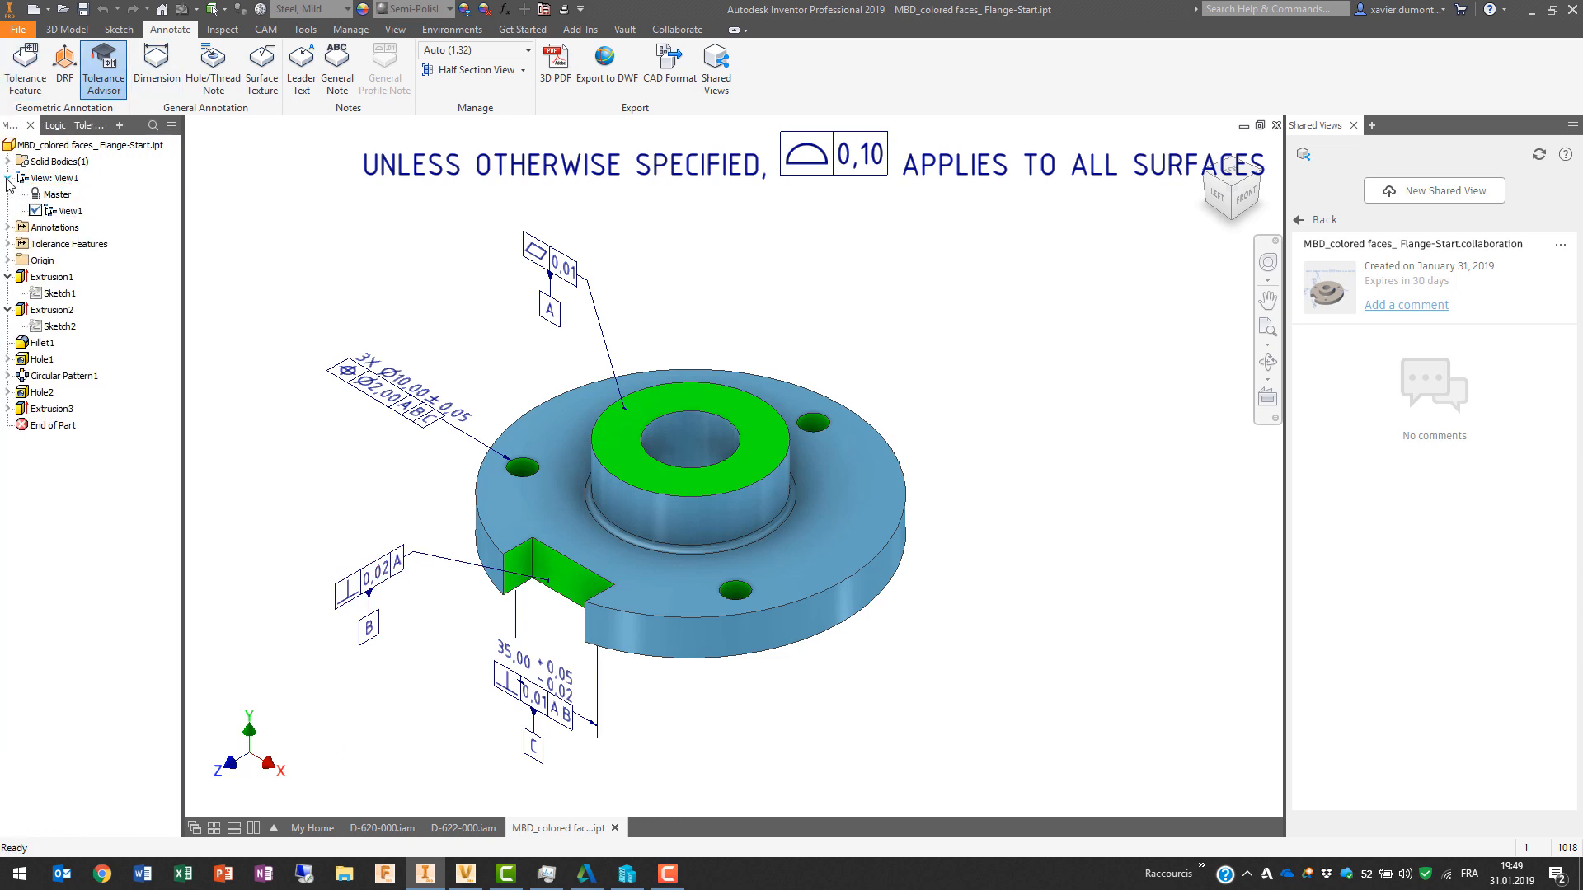
{"action": "double_click", "coordinate": [49, 210]}
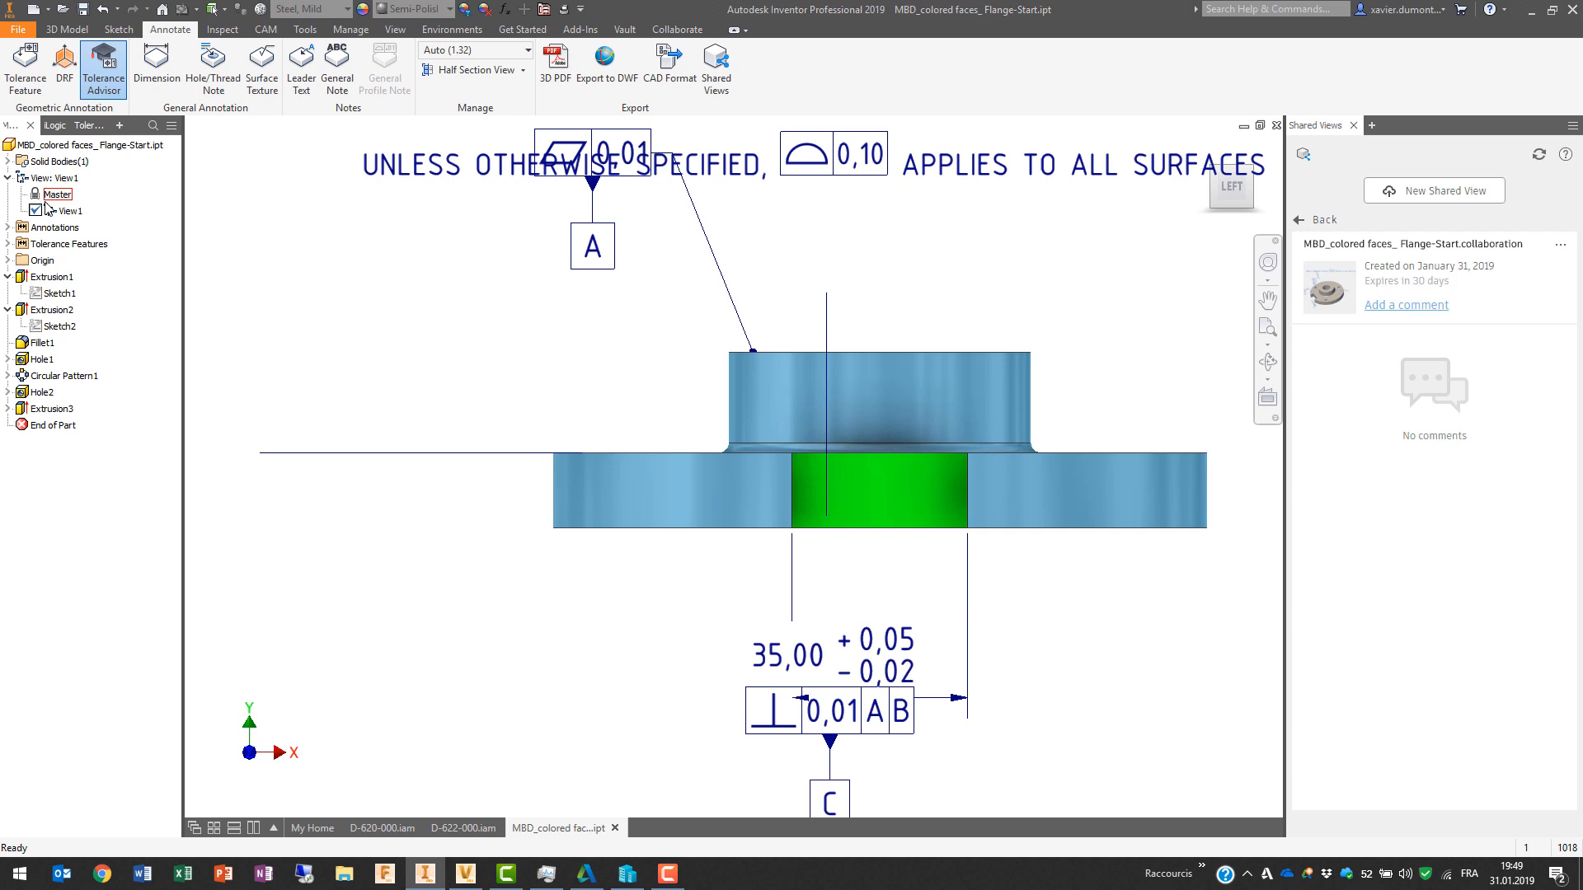
{"action": "left_click", "coordinate": [8, 227]}
{"action": "left_click", "coordinate": [70, 244]}
{"action": "right_click", "coordinate": [43, 245]}
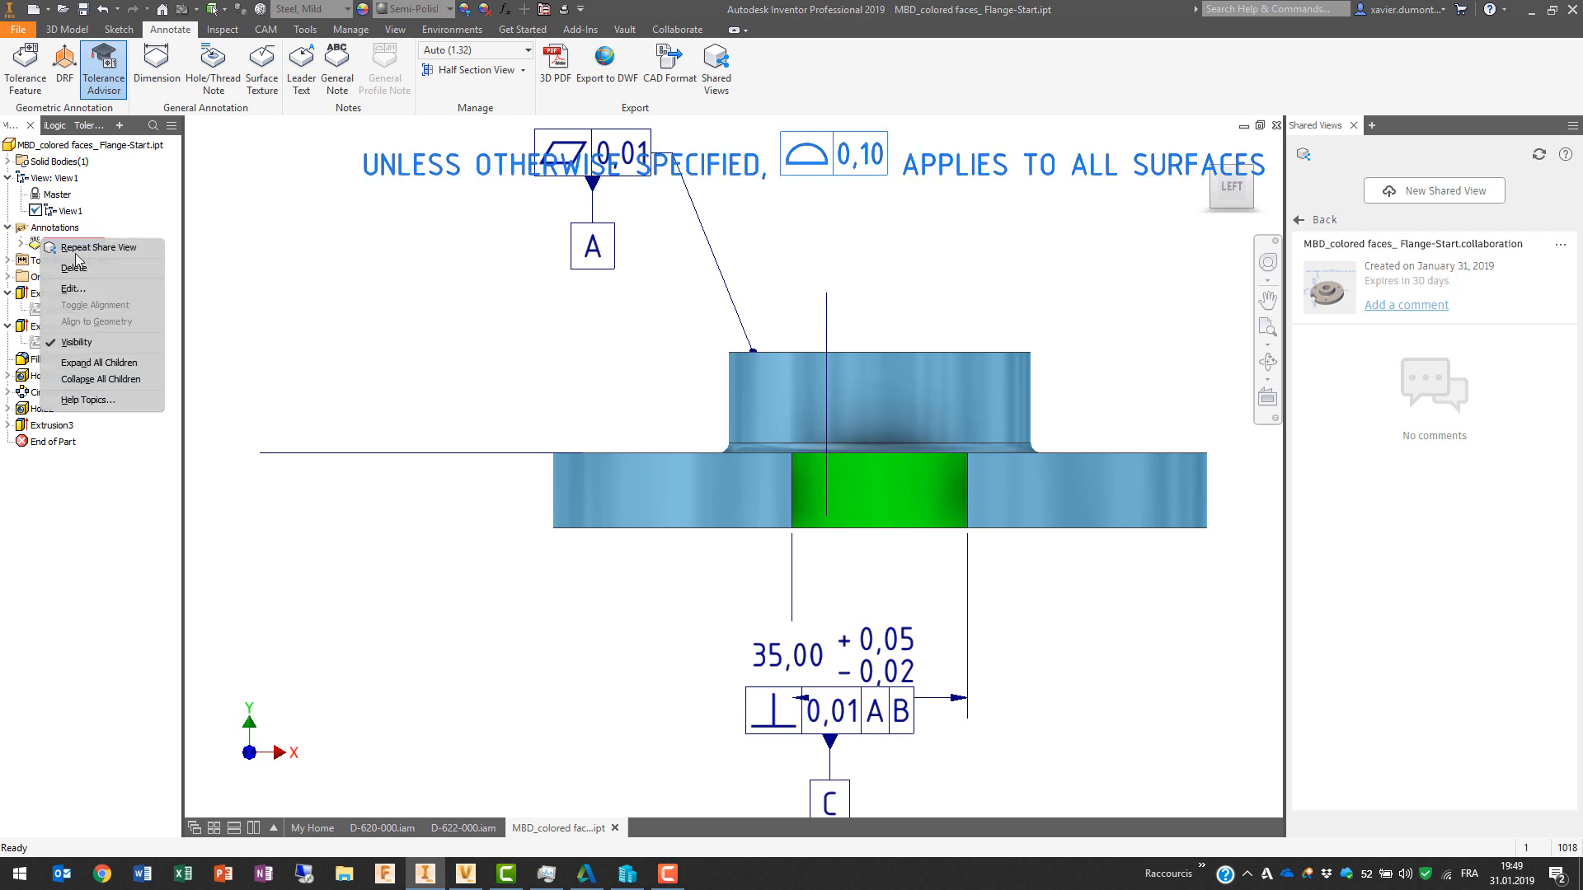
{"action": "left_click", "coordinate": [80, 343]}
Step: Try to hide everything in View1 with All Hidden, and undo the change
{"action": "right_click", "coordinate": [49, 212]}
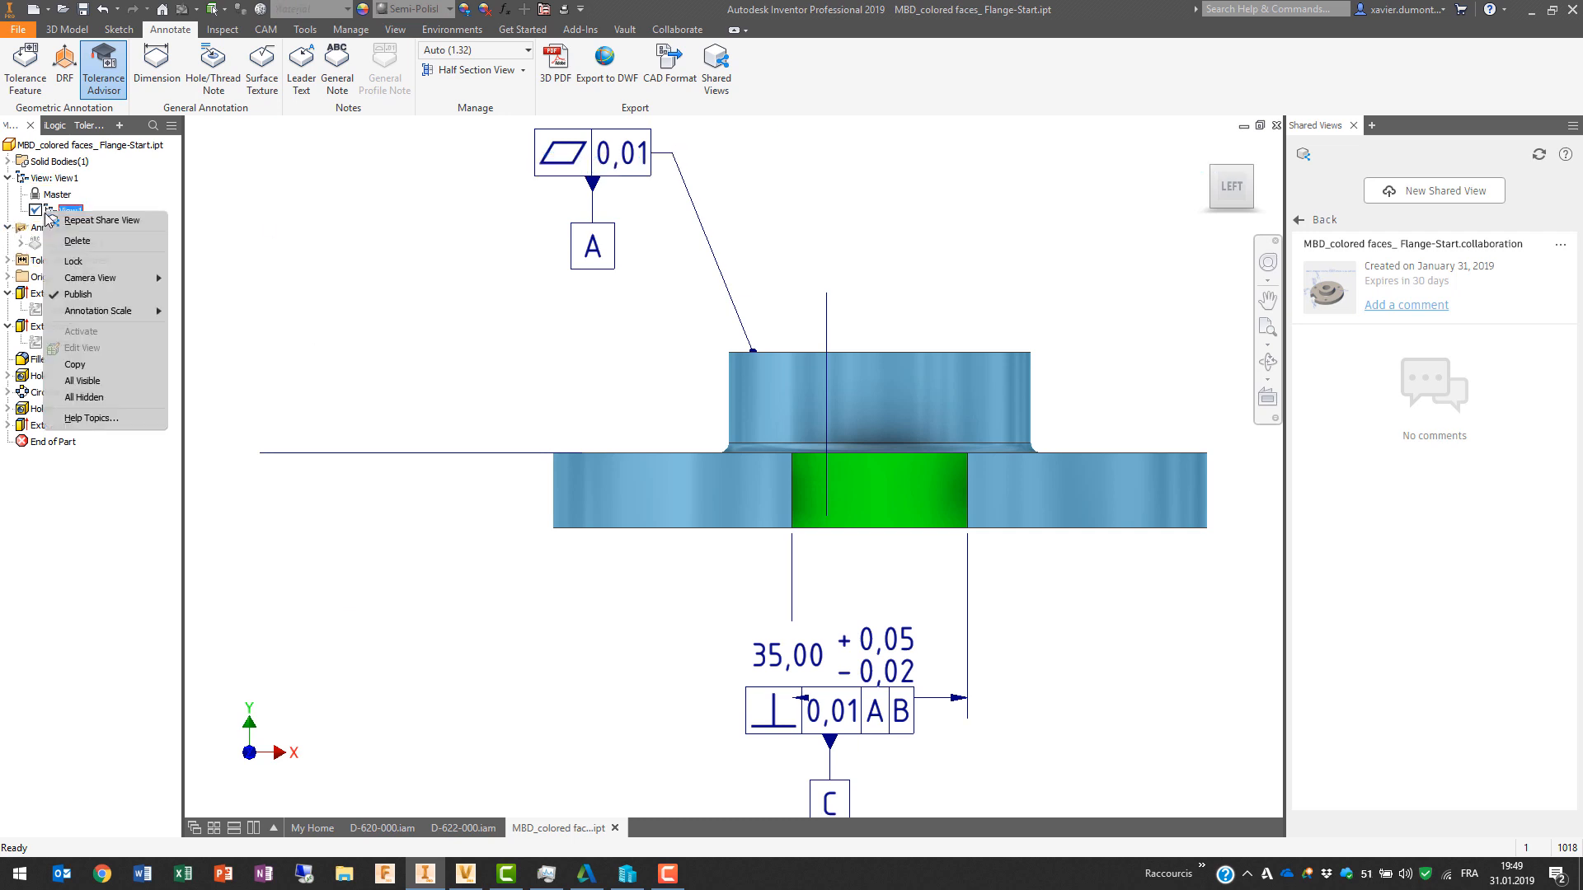
{"action": "mouse_move", "coordinate": [90, 318]}
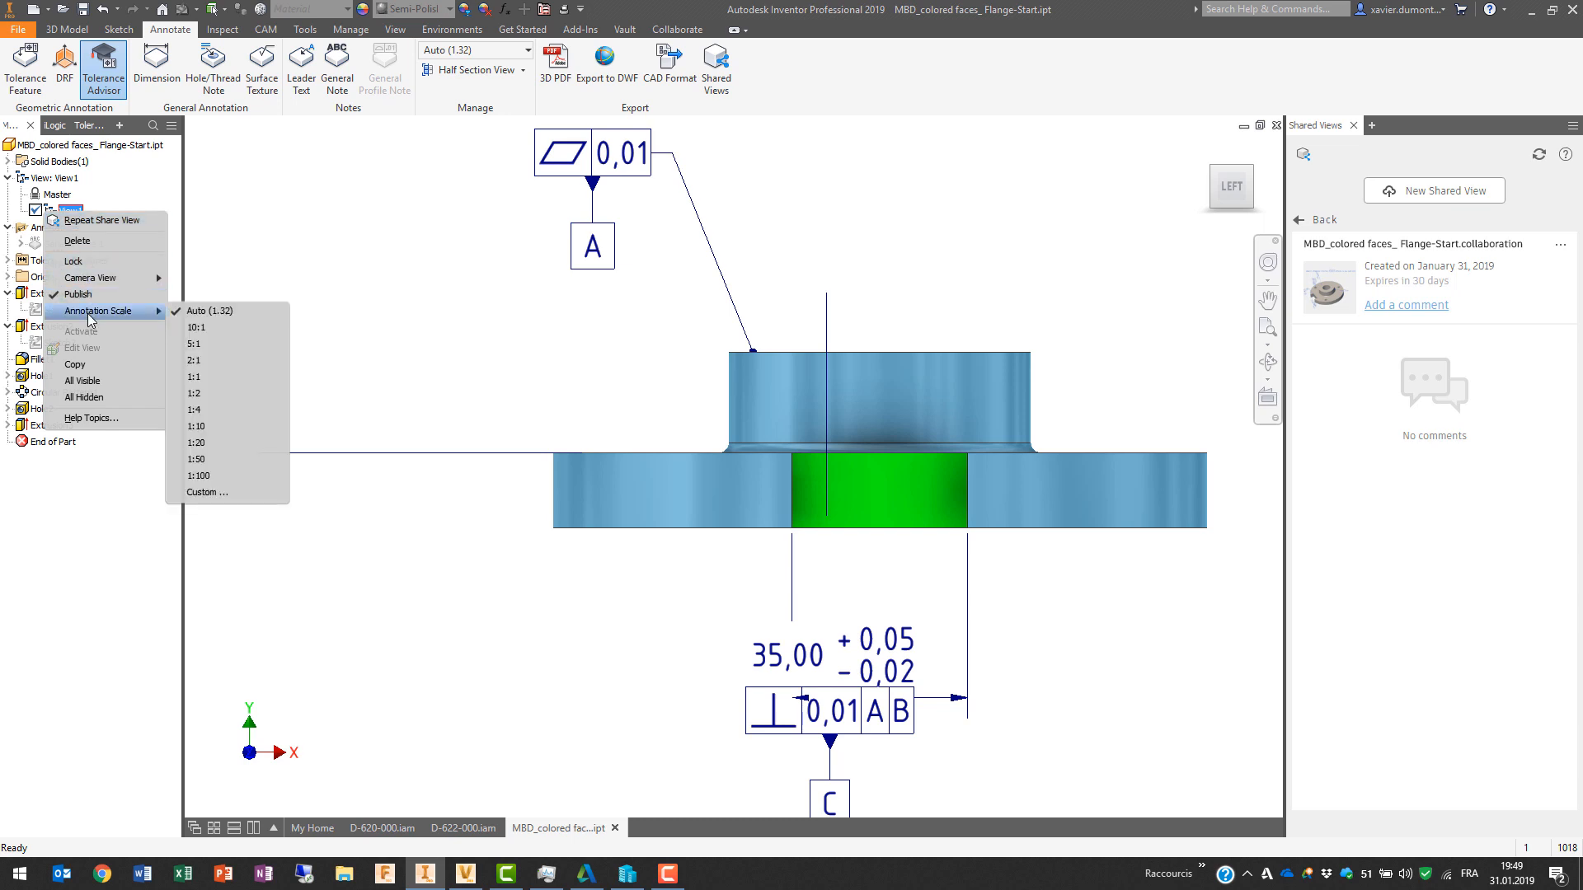
{"action": "left_click", "coordinate": [83, 397]}
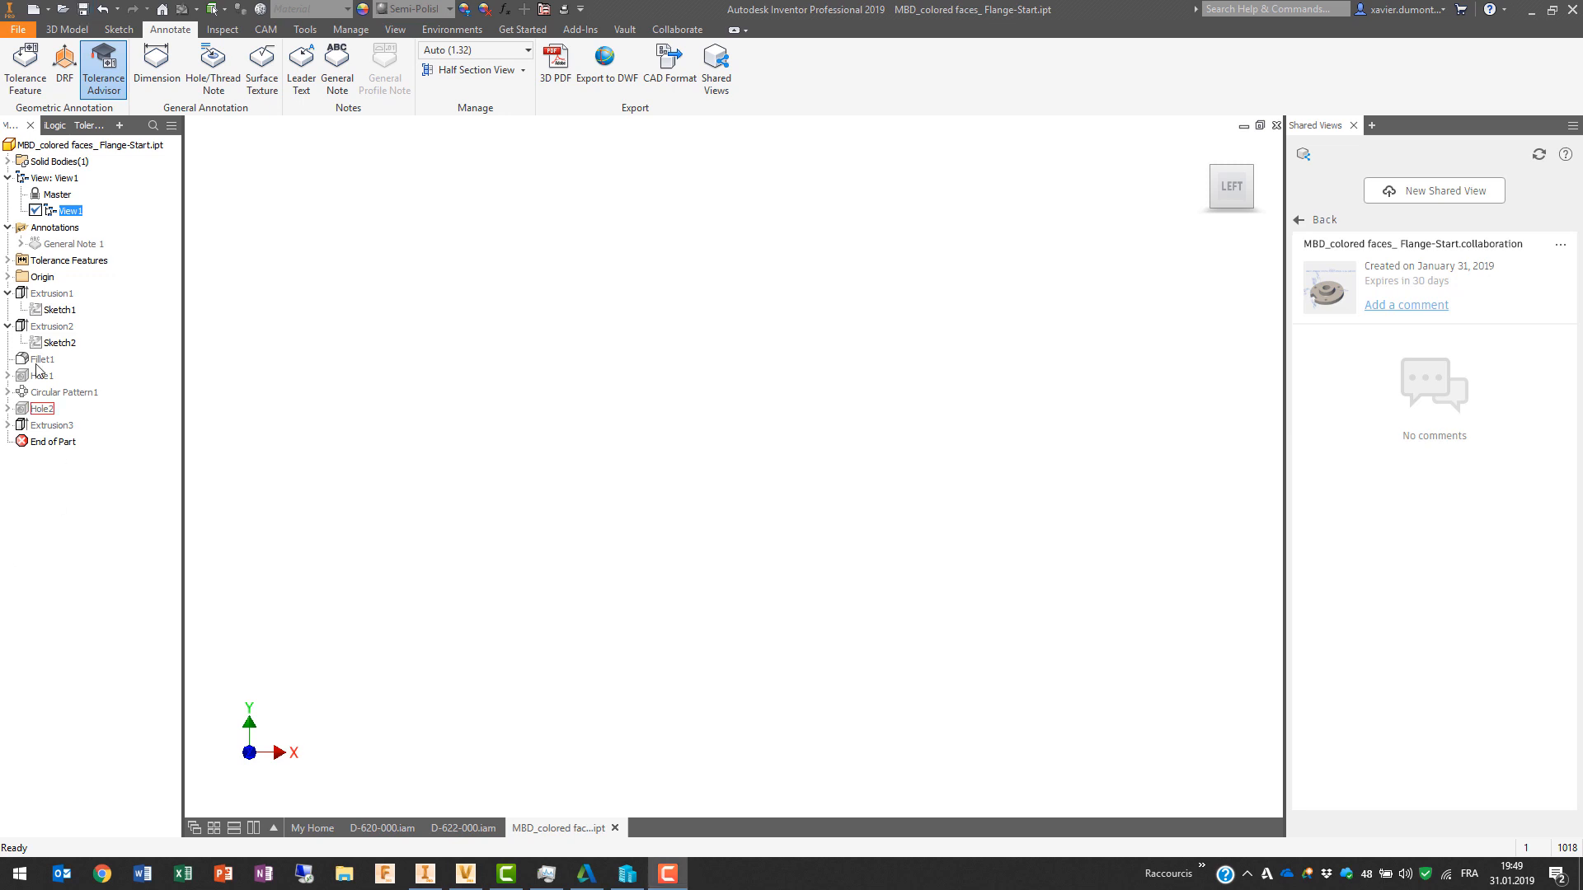
{"action": "right_click", "coordinate": [77, 213]}
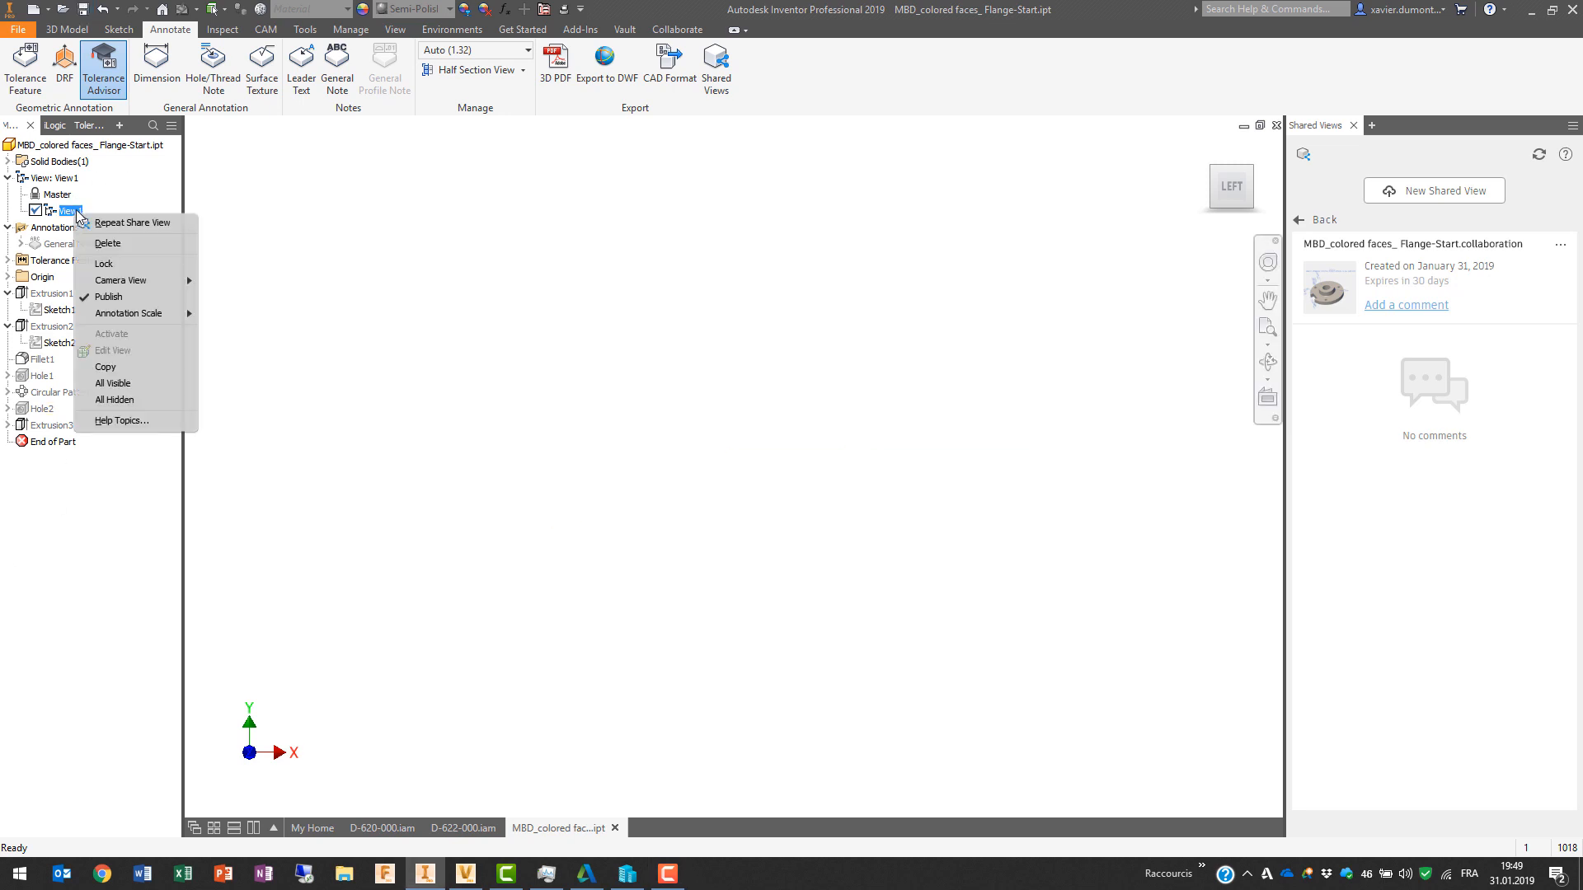
{"action": "left_click", "coordinate": [107, 10]}
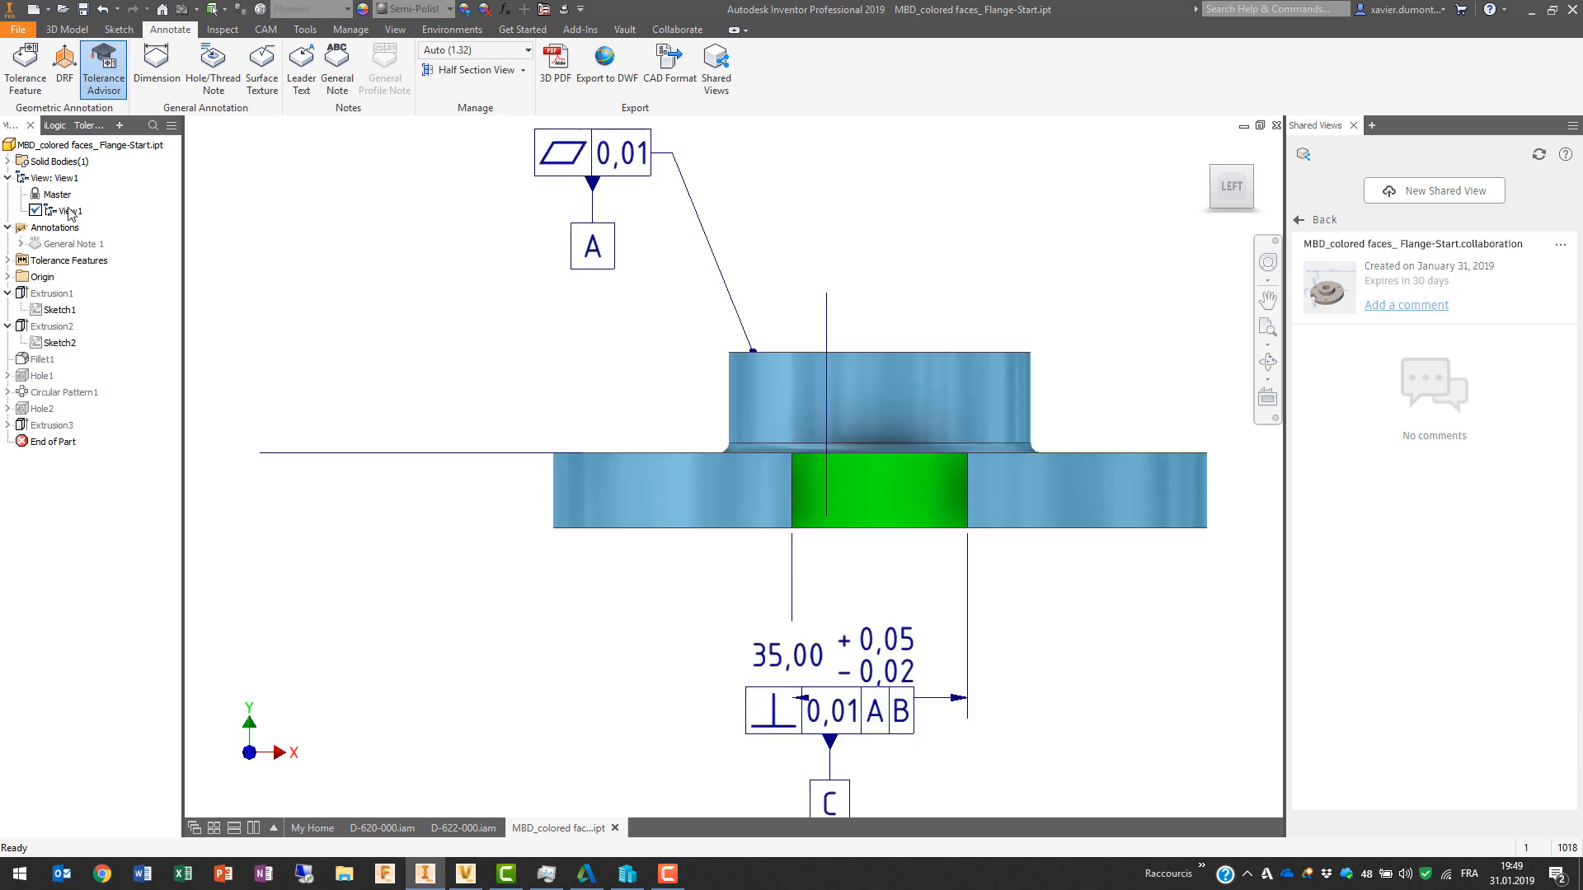
Step: Show all items in the Annotations folder and hide them again
{"action": "right_click", "coordinate": [56, 233]}
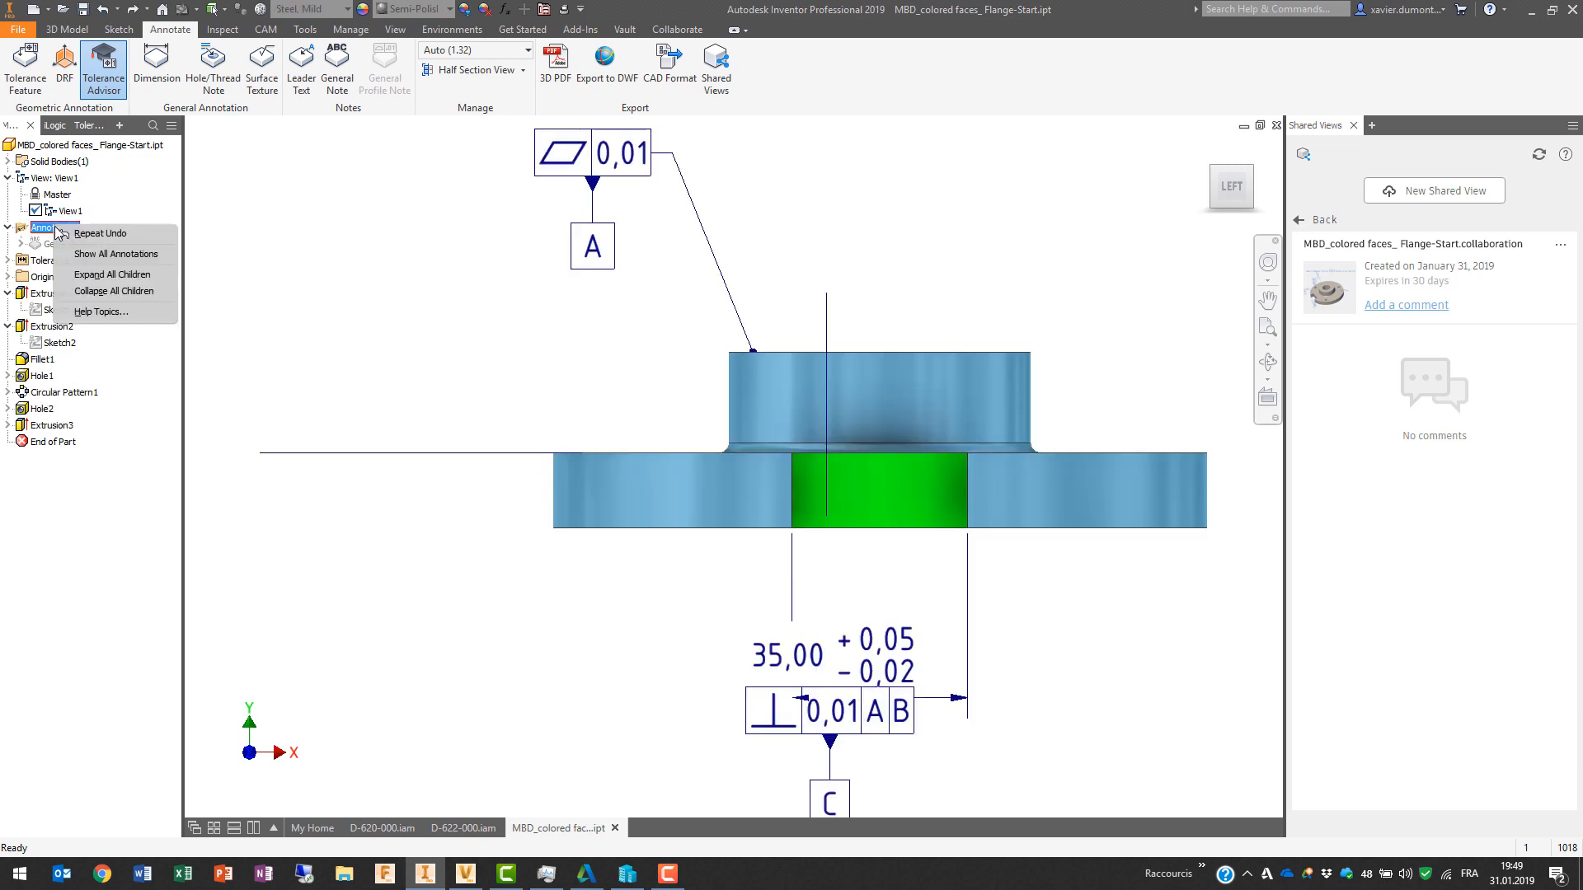
{"action": "left_click", "coordinate": [114, 255]}
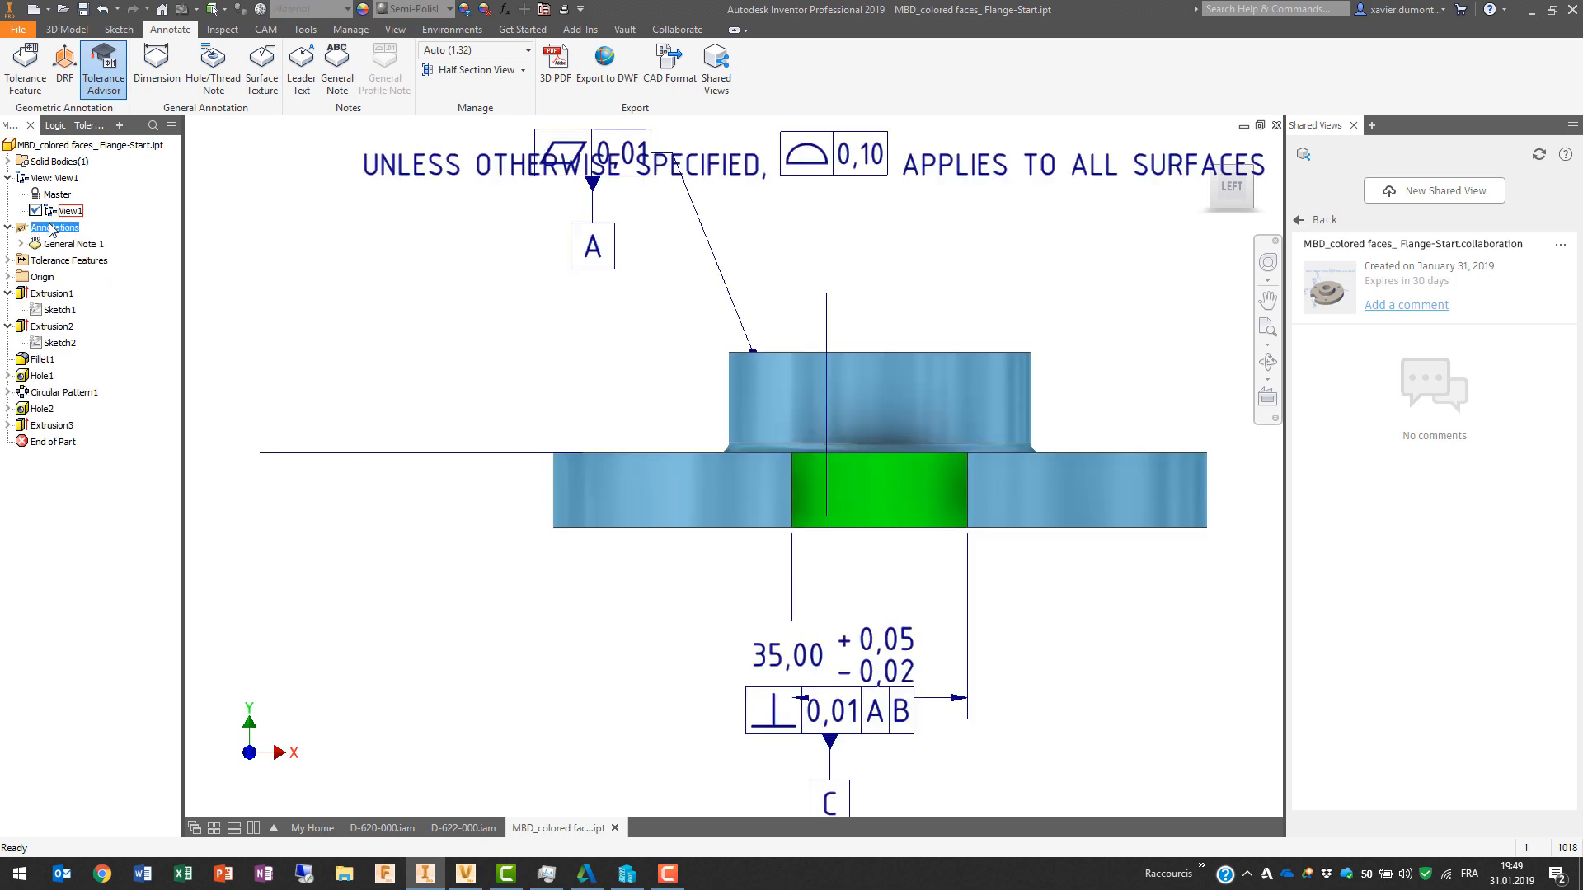
{"action": "right_click", "coordinate": [47, 226]}
{"action": "left_click", "coordinate": [109, 251]}
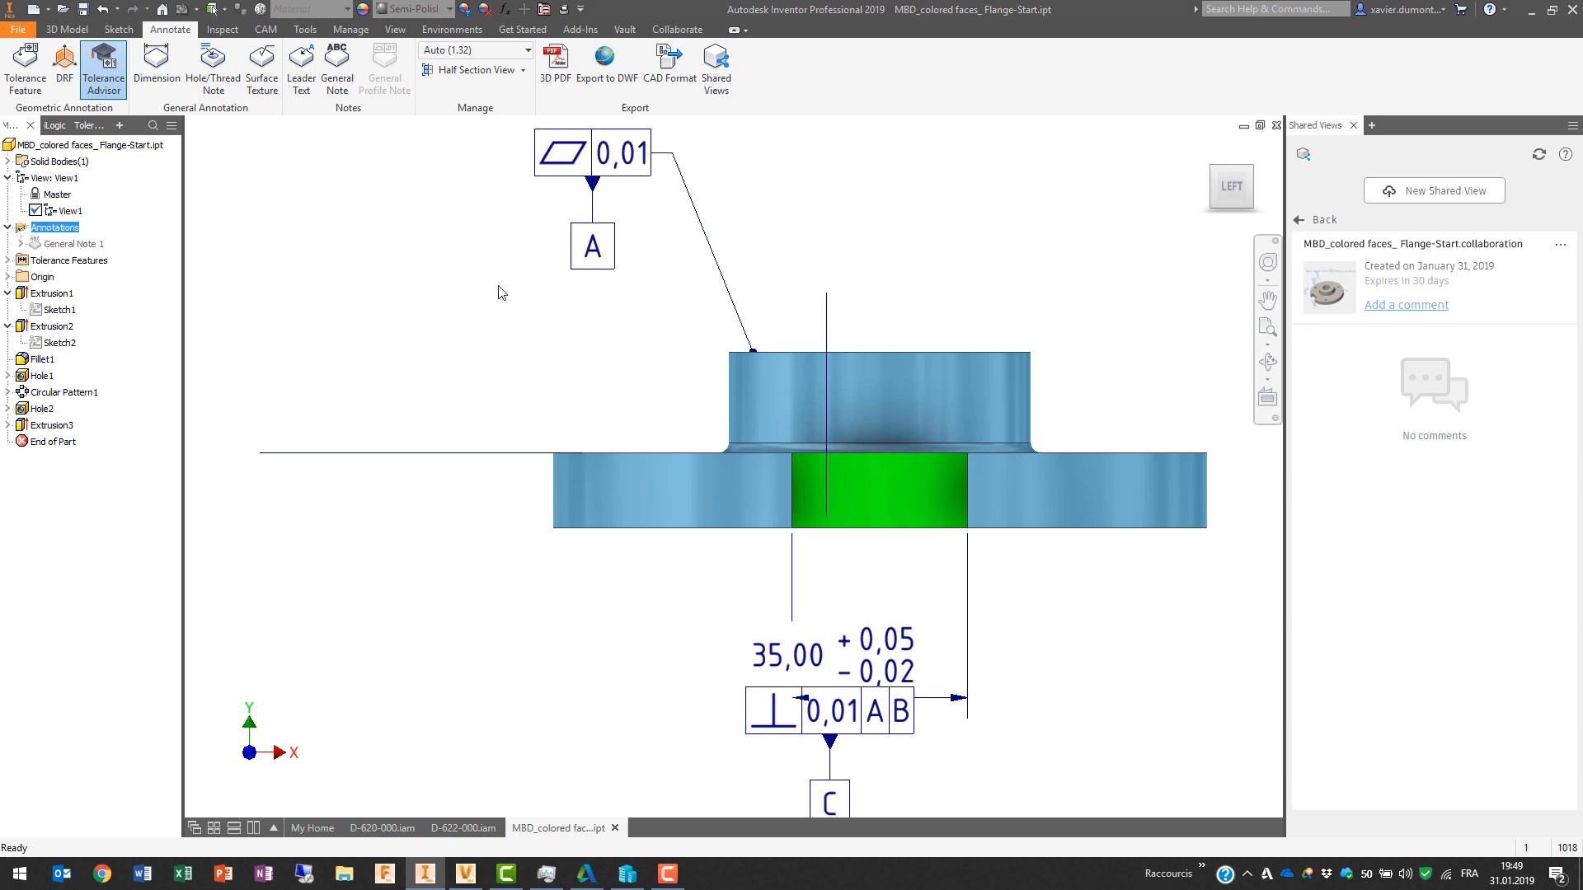
Step: Hide all tolerance feature annotations and return the flange to the home view
{"action": "right_click", "coordinate": [34, 258]}
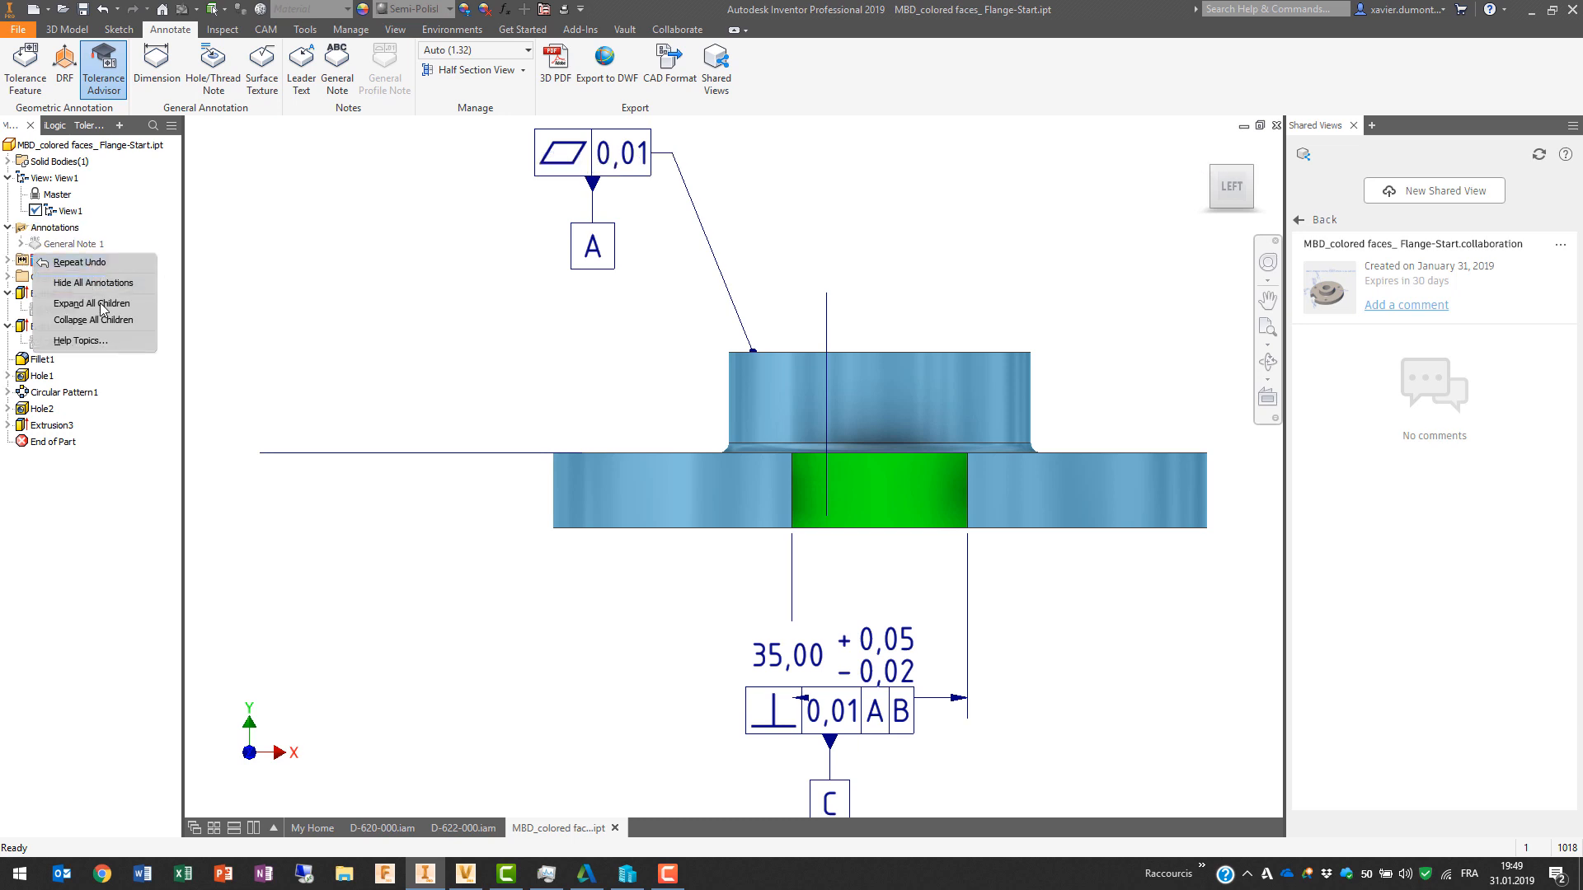
{"action": "left_click", "coordinate": [103, 284]}
{"action": "middle_click_drag", "start_coordinate": [810, 281], "coordinate": [478, 290]}
{"action": "key", "text": "F6"}
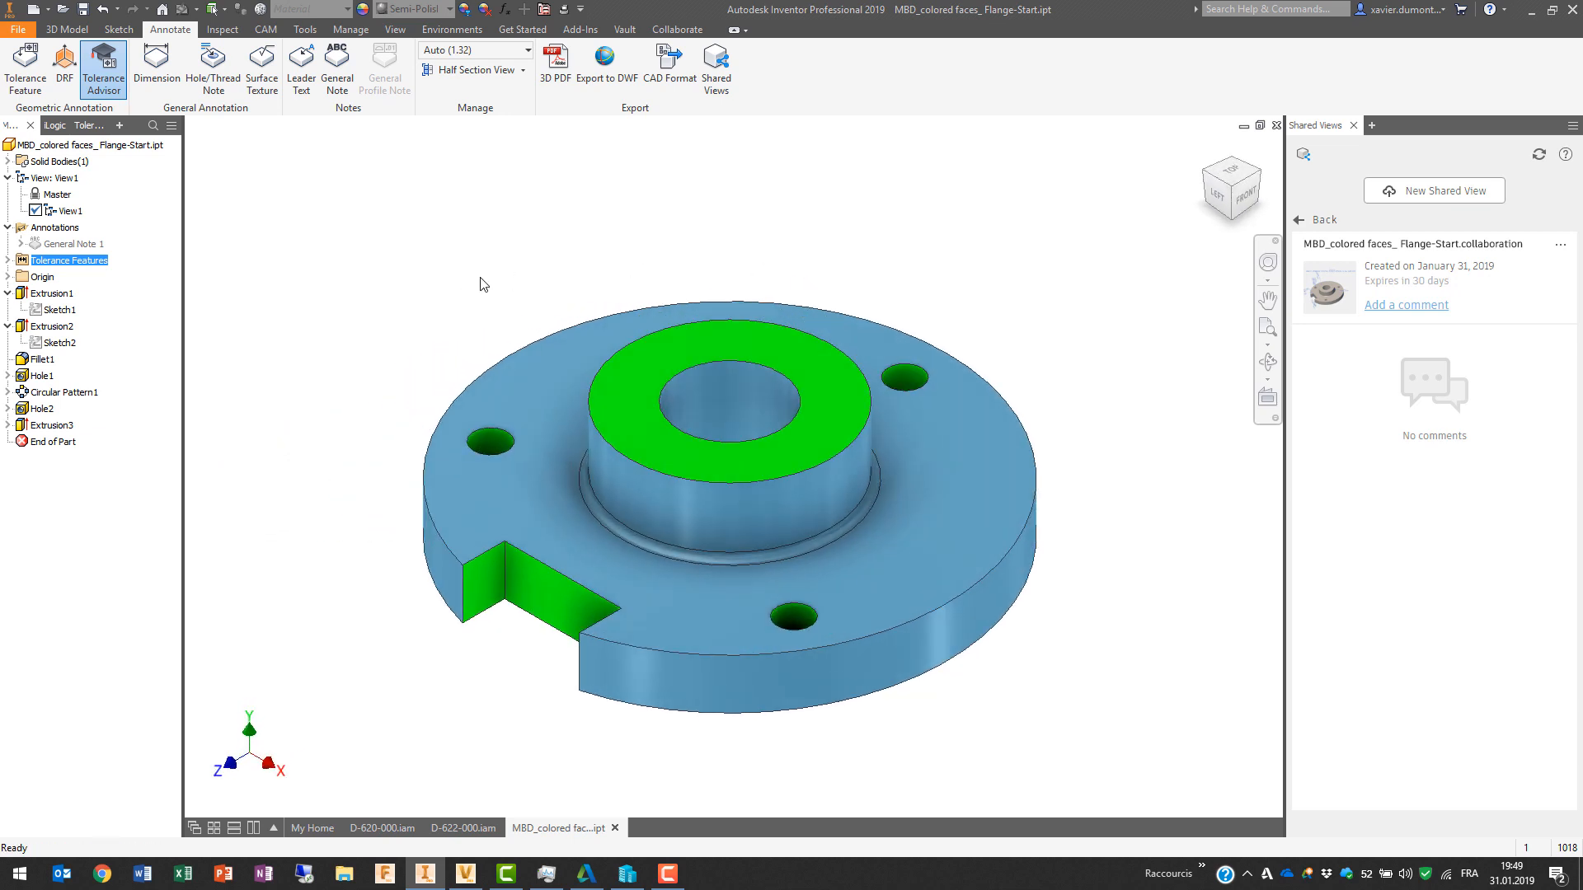
Step: Turn off the Tolerance Advisor's face status coloring and return to the model browser
{"action": "left_click", "coordinate": [89, 125]}
{"action": "left_click", "coordinate": [10, 826]}
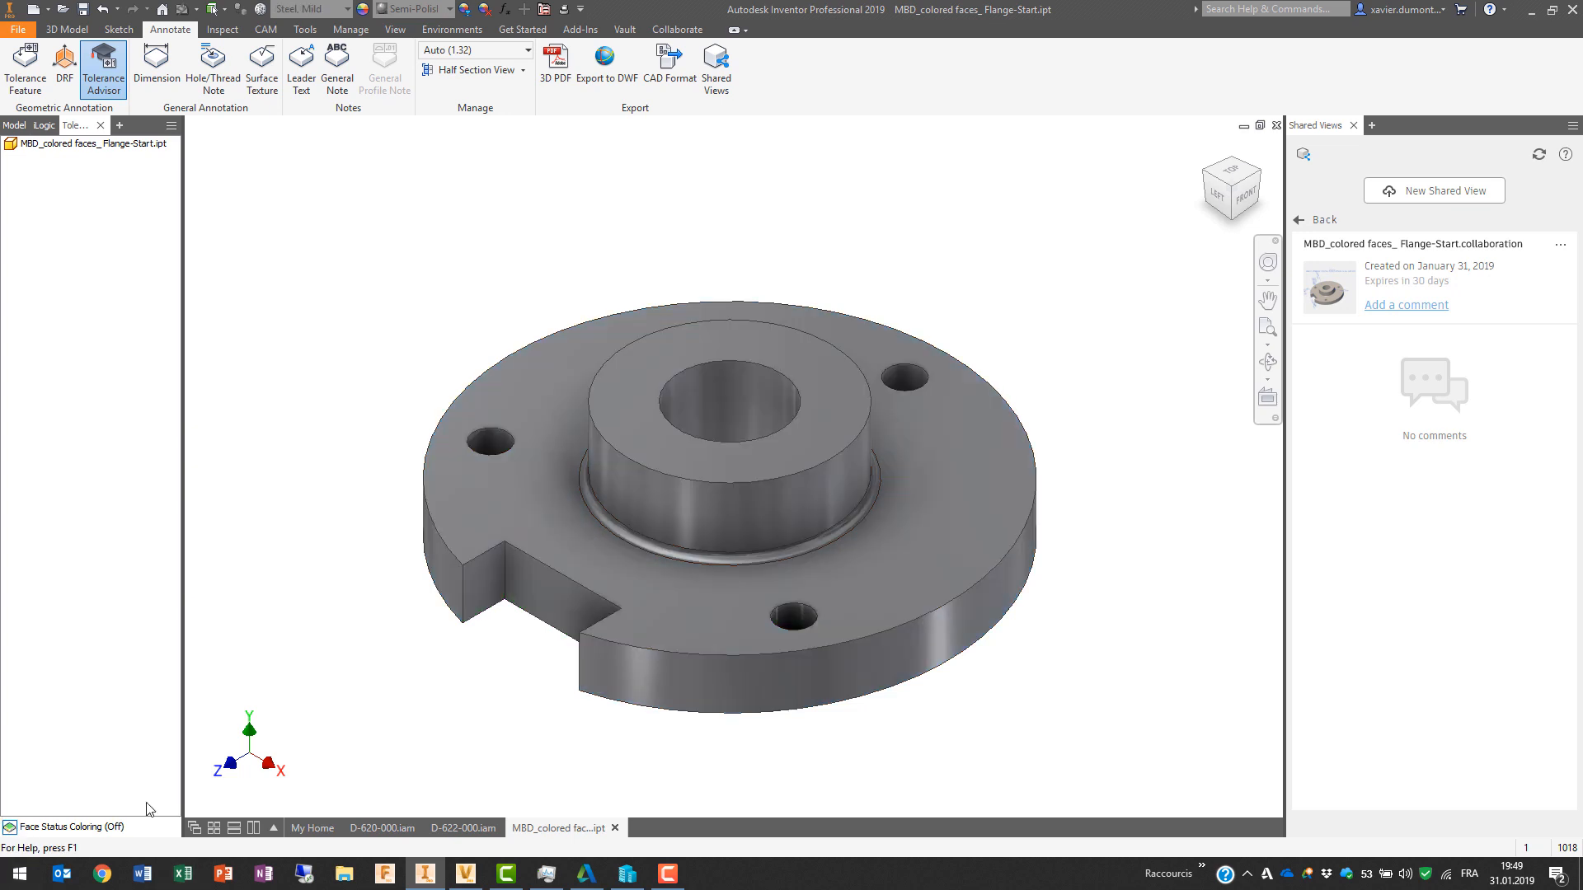
{"action": "left_click", "coordinate": [14, 125]}
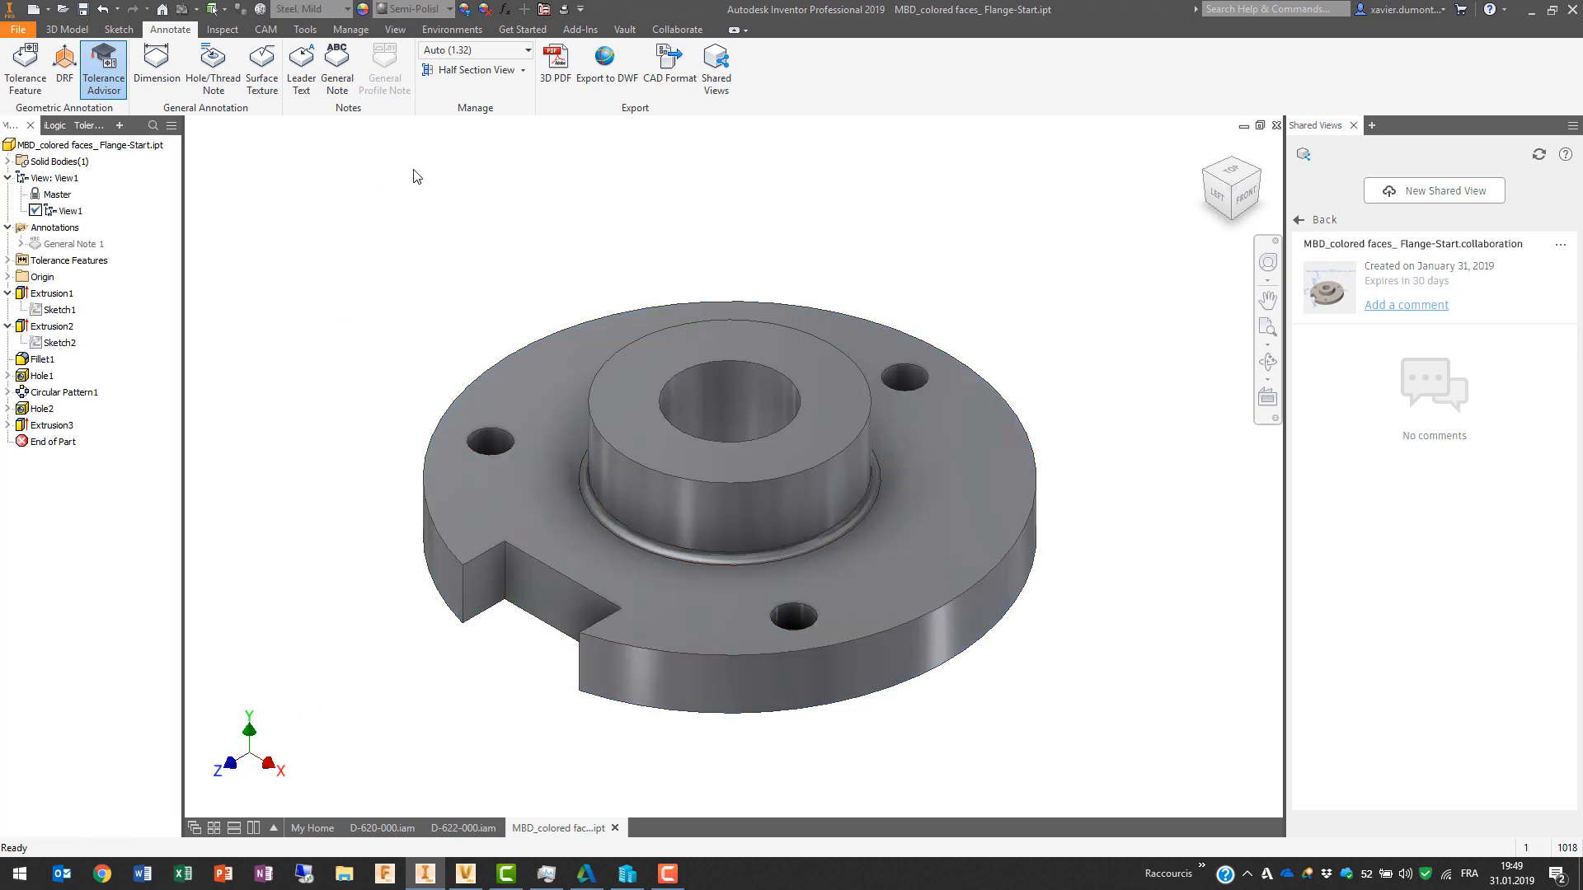
{"action": "left_click", "coordinate": [123, 145]}
Step: Start a Hole feature and place two 5 mm holes on the inner flat face of the flange's notch
{"action": "left_click", "coordinate": [52, 30]}
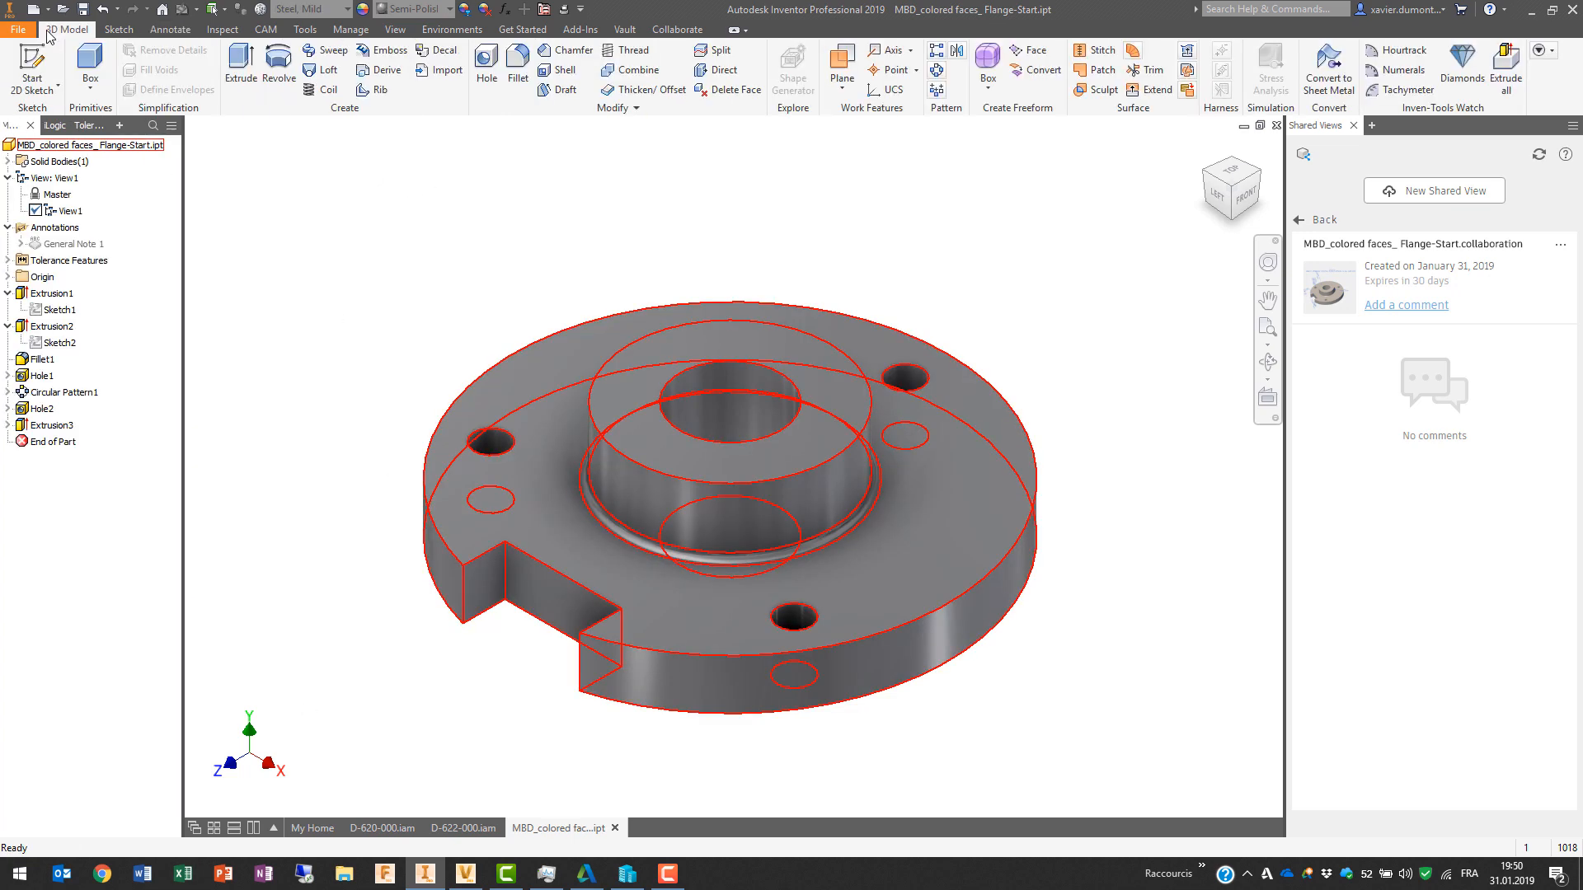
{"action": "left_click", "coordinate": [488, 74]}
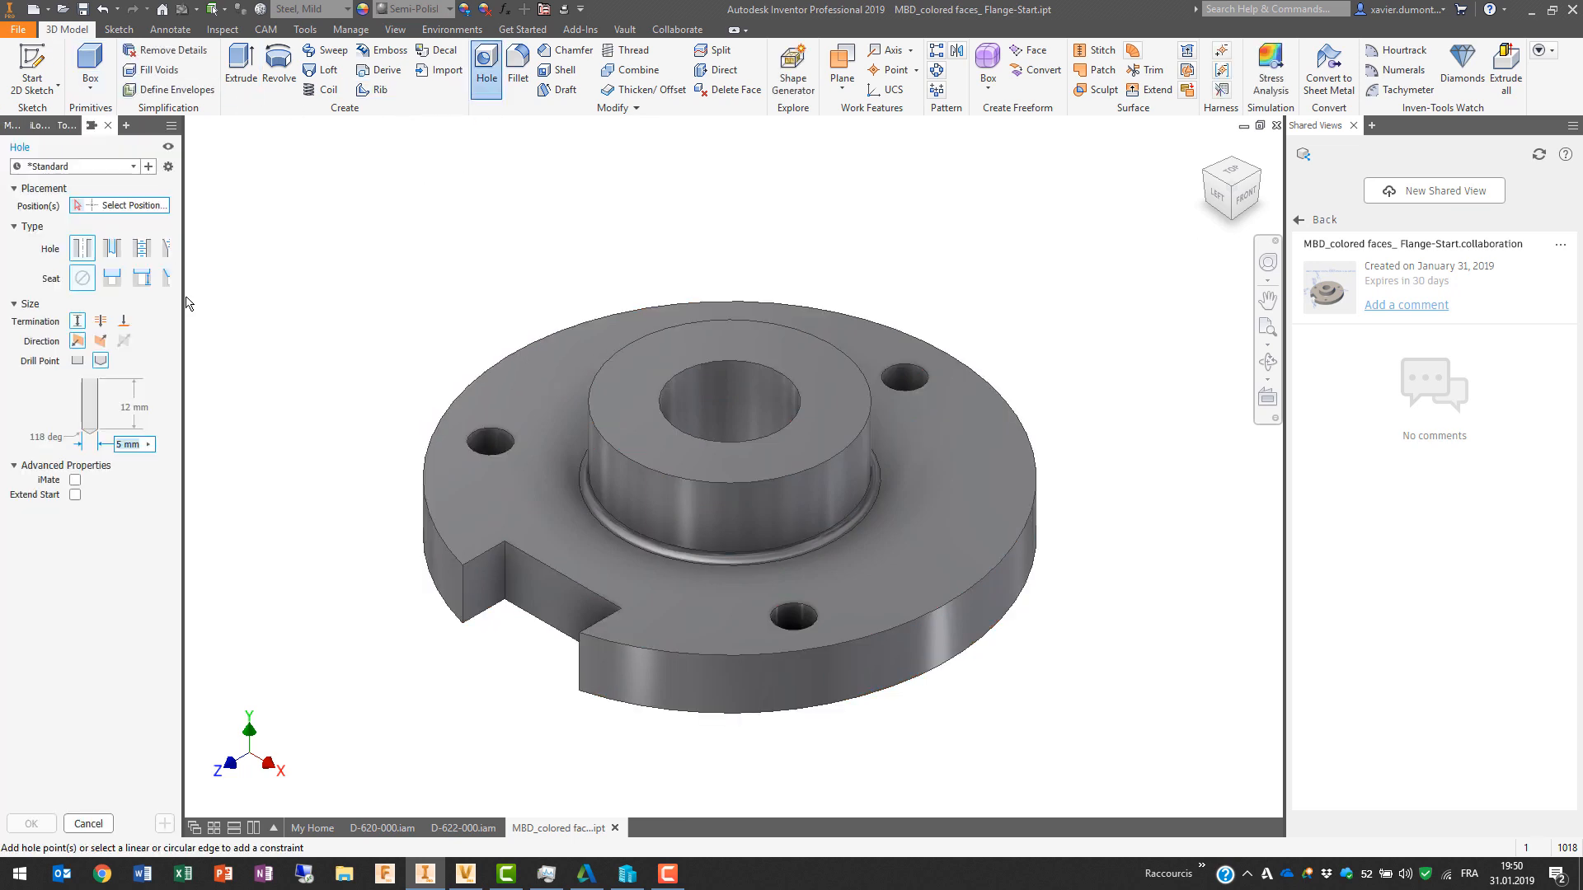
{"action": "left_click_drag", "start_coordinate": [183, 298], "coordinate": [306, 298]}
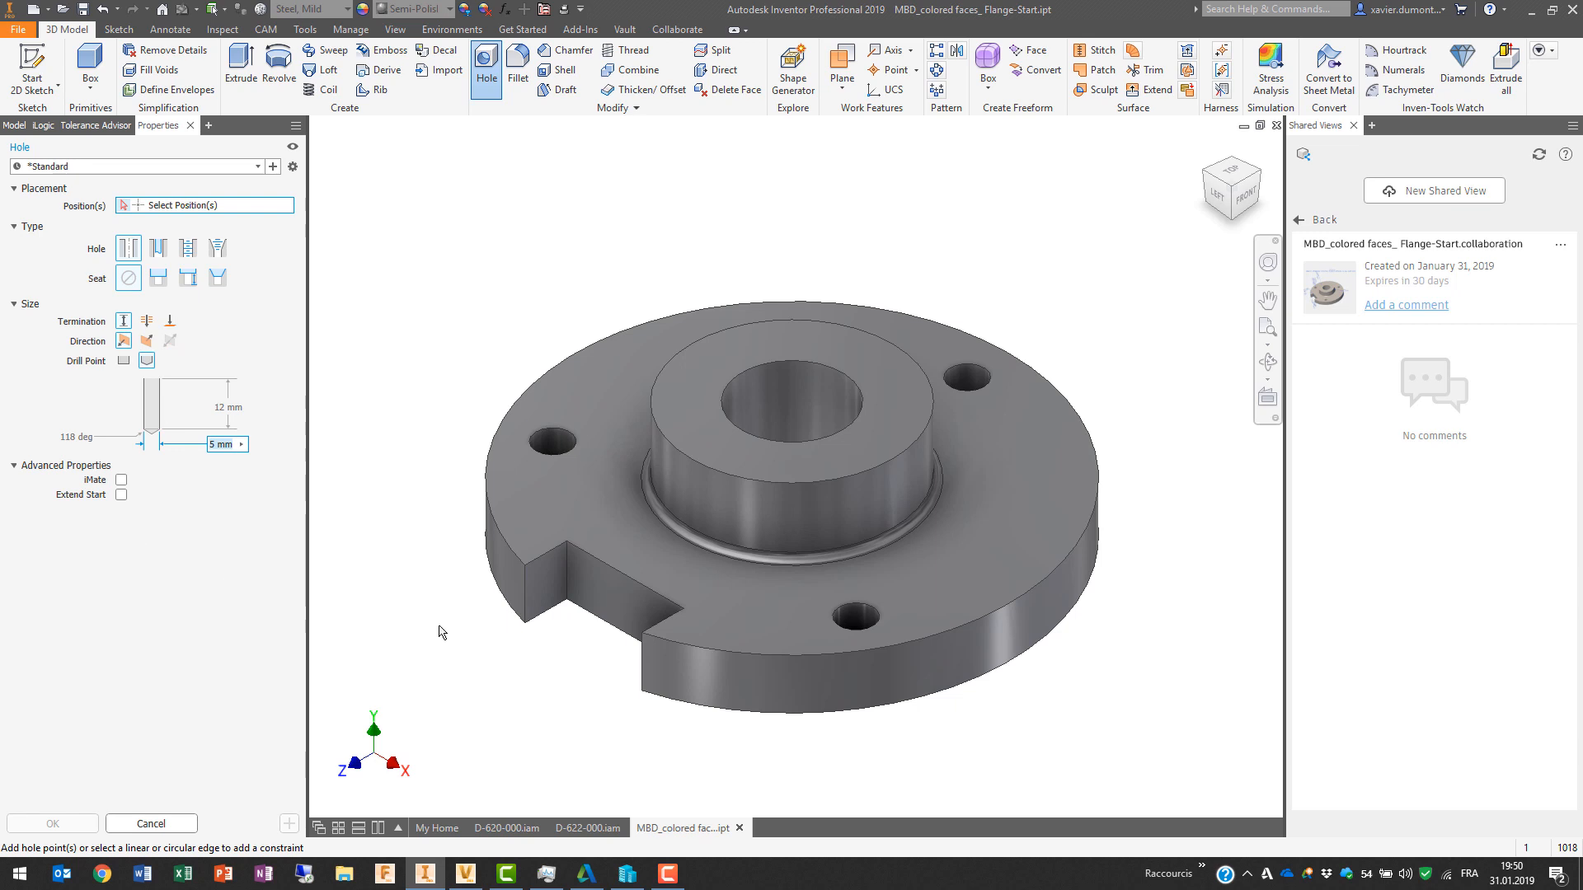
{"action": "scroll", "coordinate": [439, 632], "scroll_direction": "up", "scroll_amount": 4}
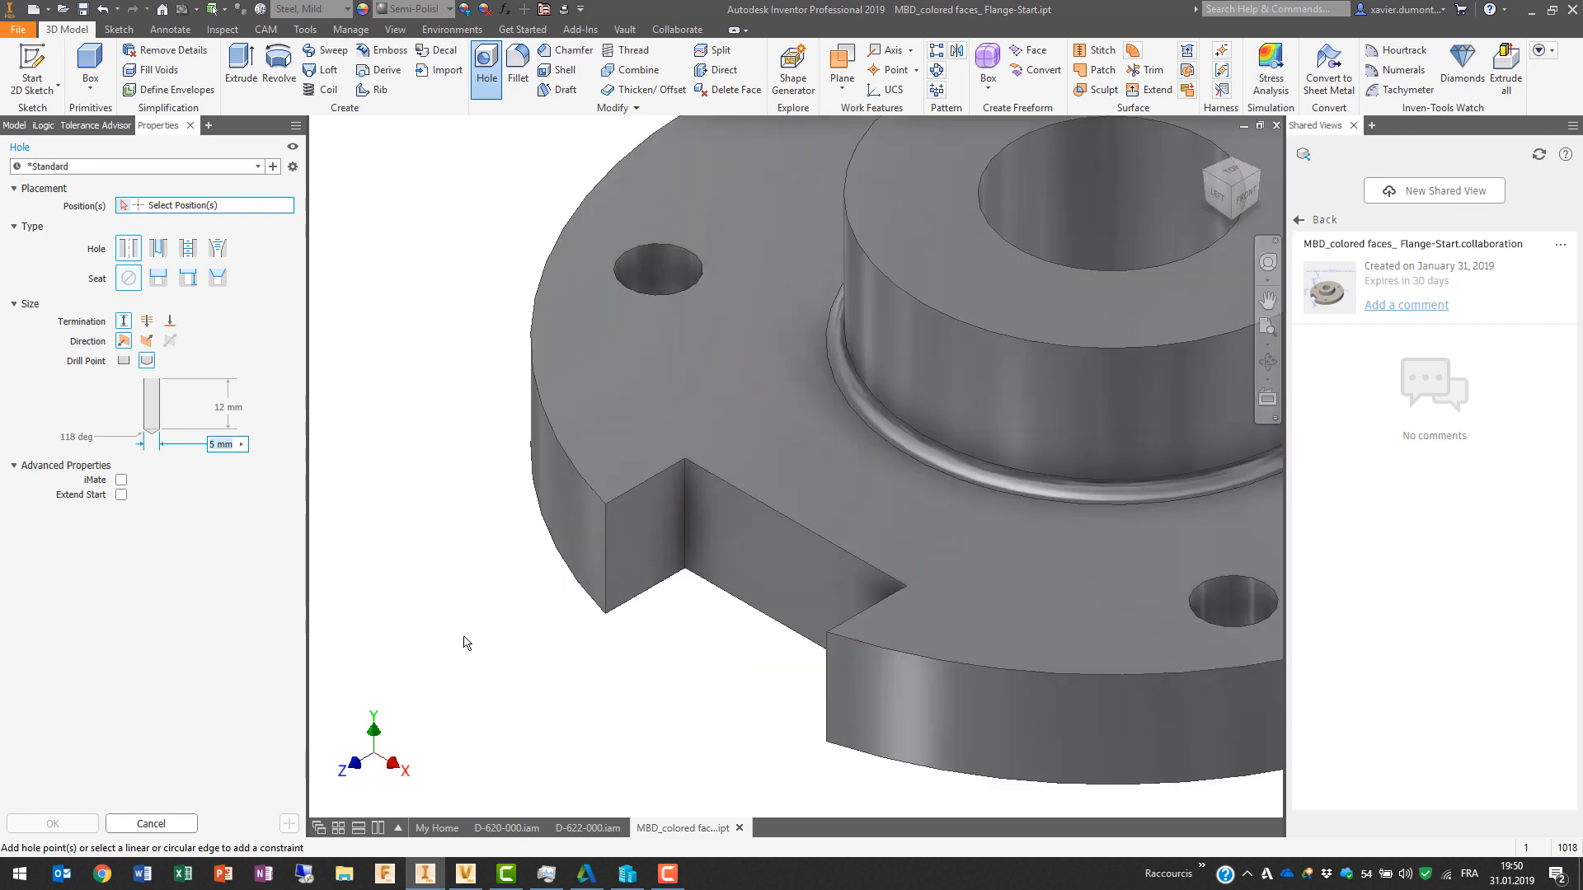
{"action": "left_click", "coordinate": [724, 548]}
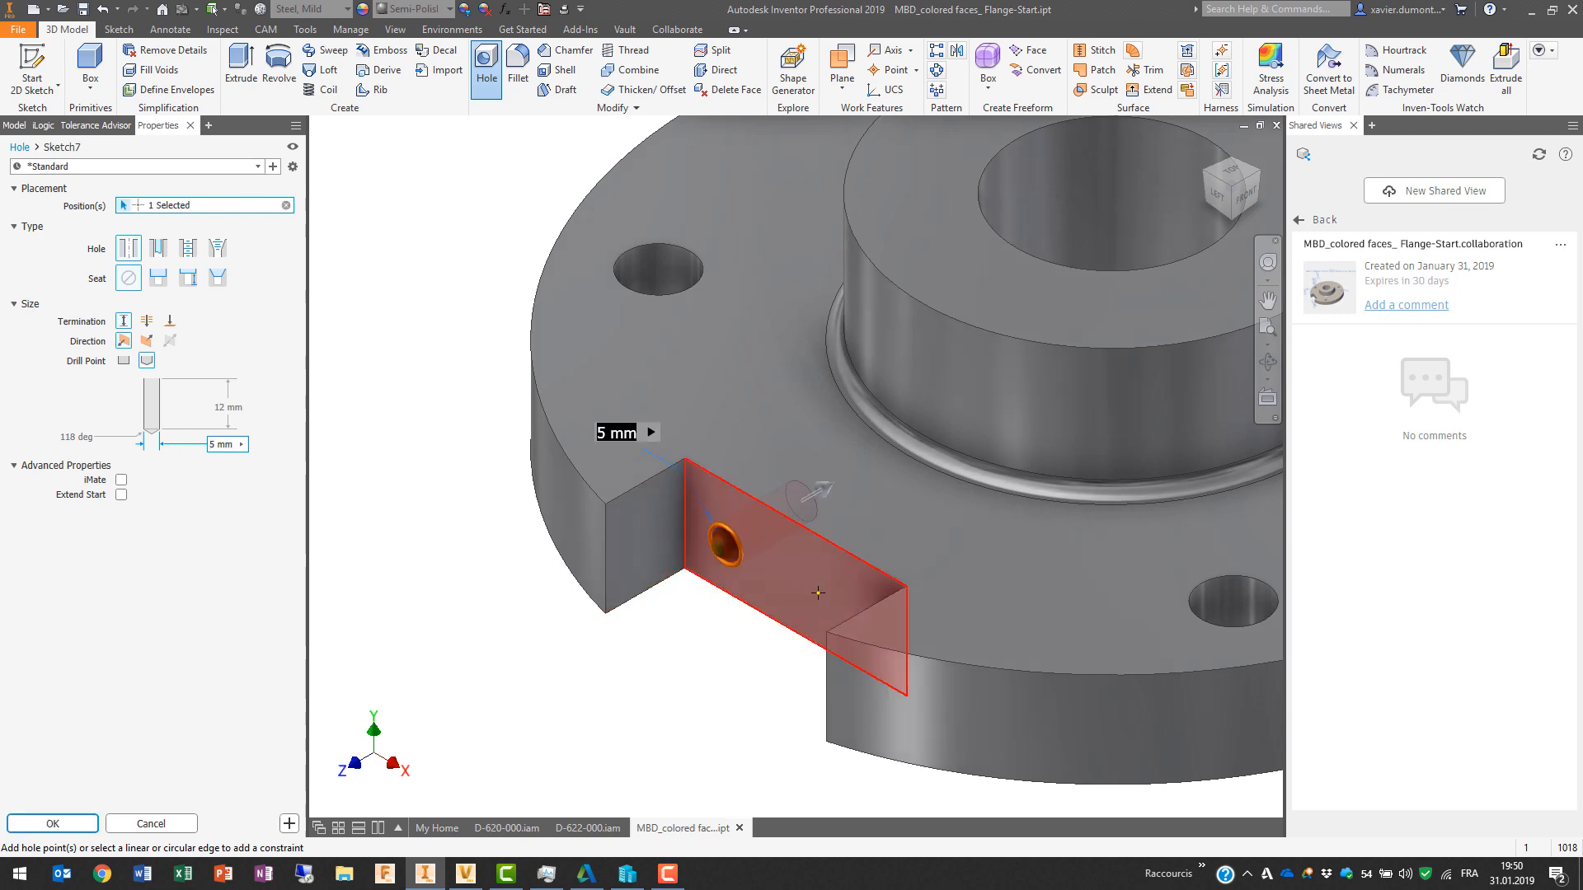
{"action": "left_click", "coordinate": [815, 586]}
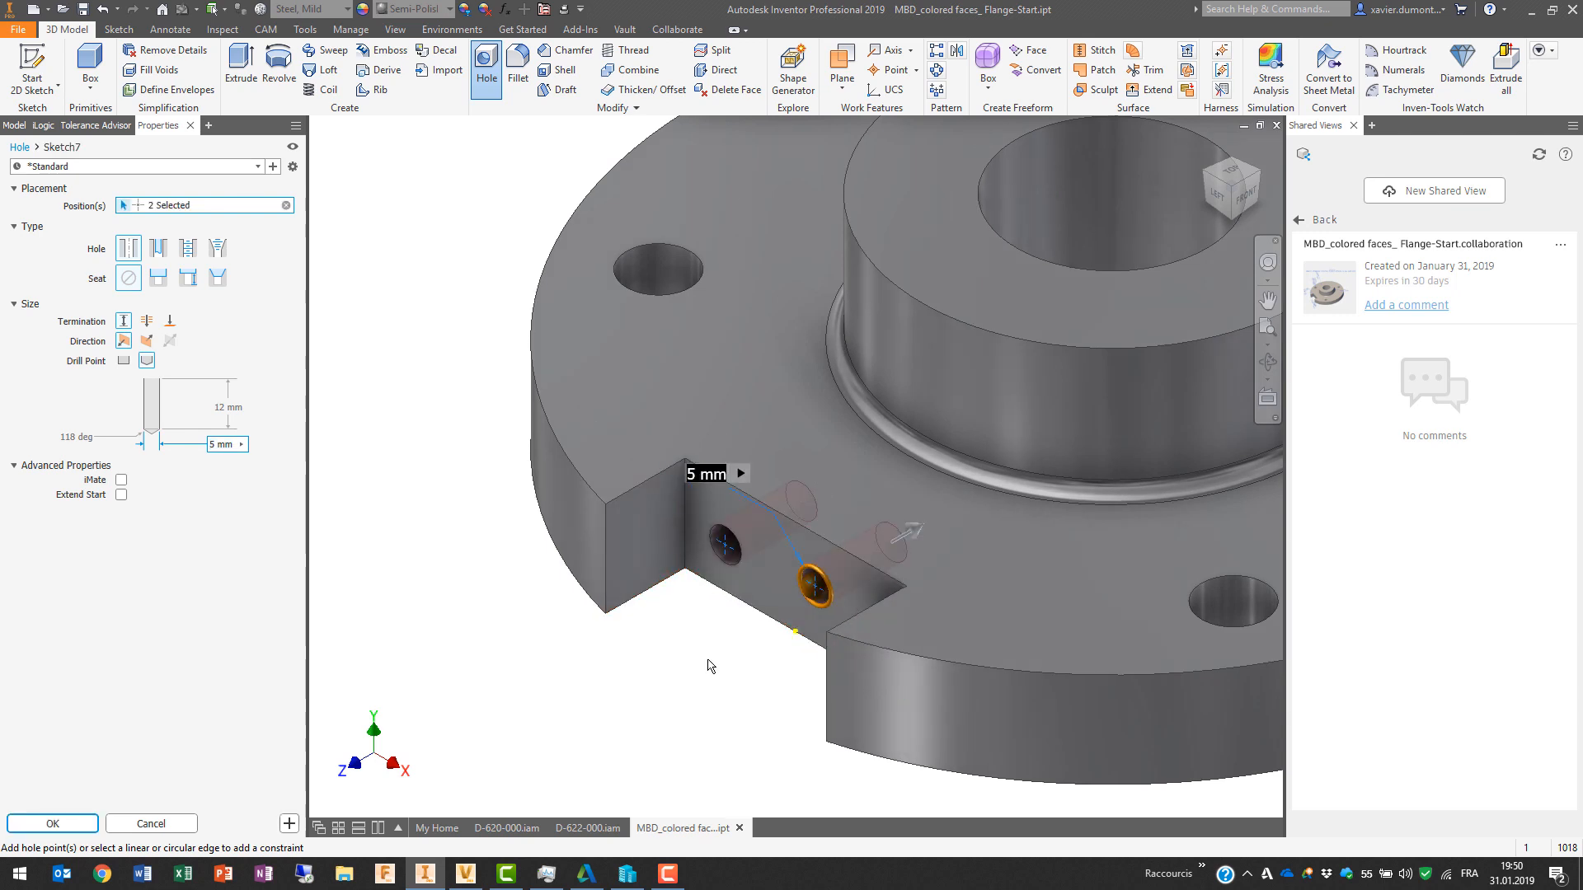
Step: Position the first hole 5 mm from the notch face's adjacent vertical edge and 5 mm from its bottom edge, and open the placement sketch
{"action": "left_click", "coordinate": [727, 545]}
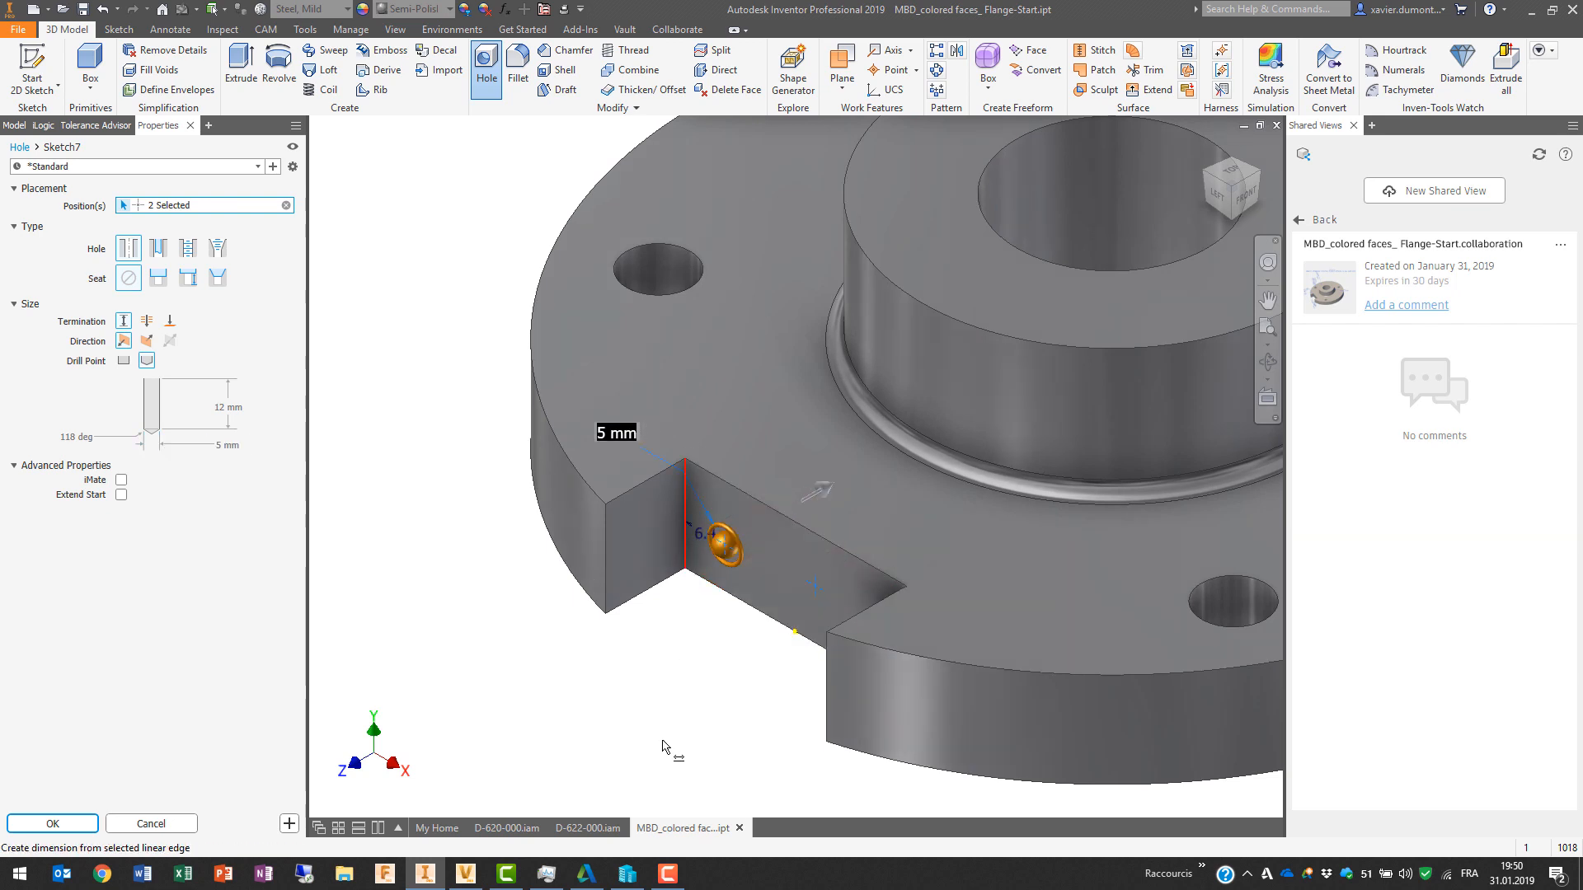
{"action": "left_click", "coordinate": [685, 521]}
{"action": "type", "text": "5"}
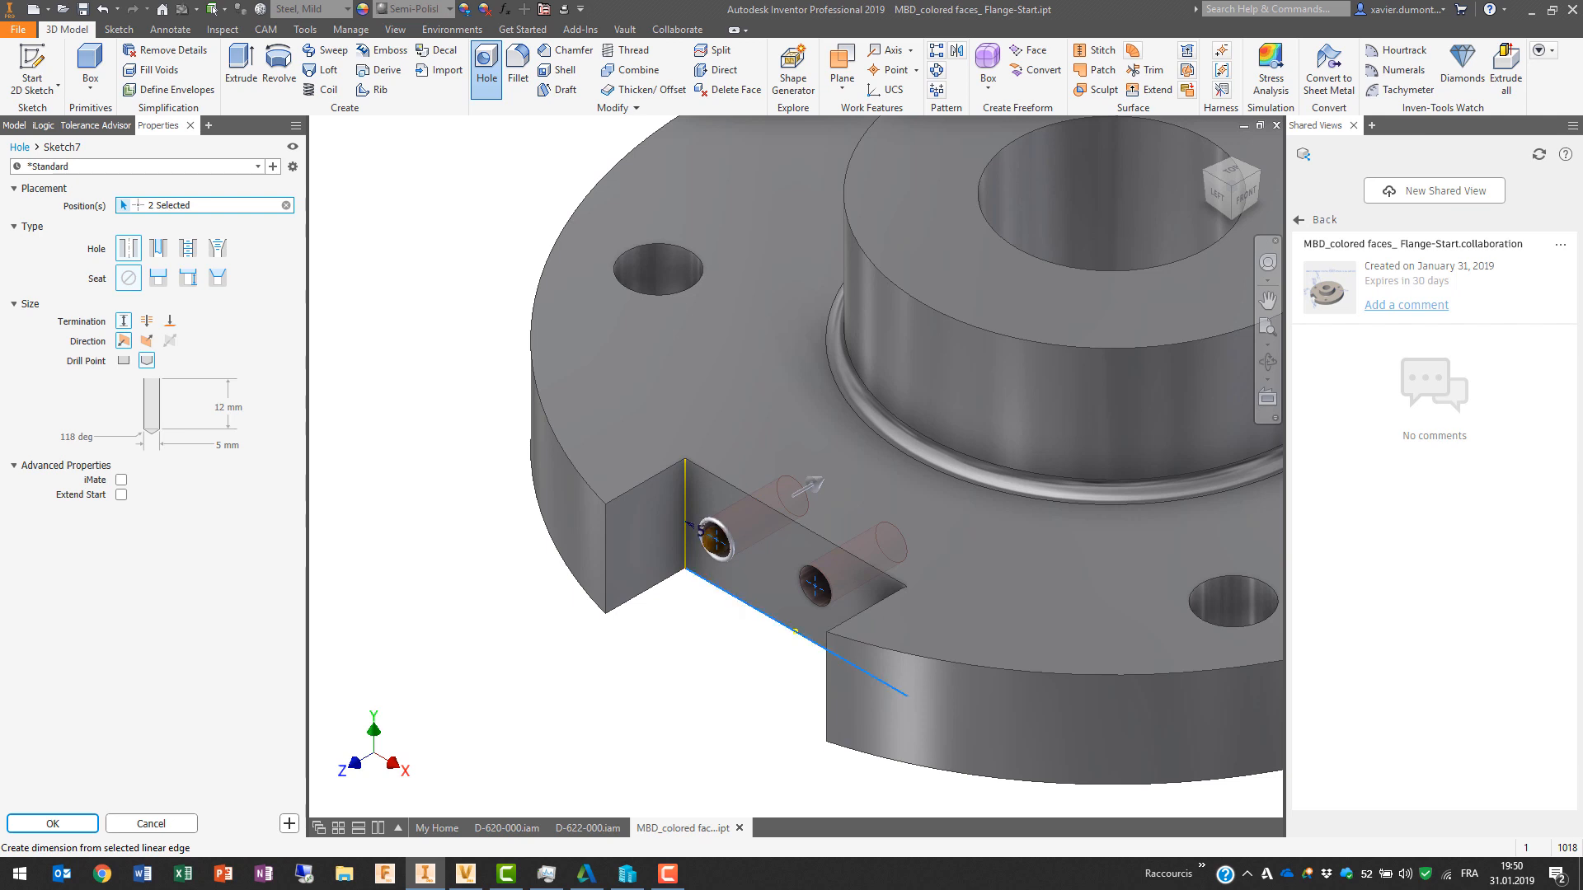
{"action": "left_click", "coordinate": [730, 593]}
{"action": "type", "text": "5"}
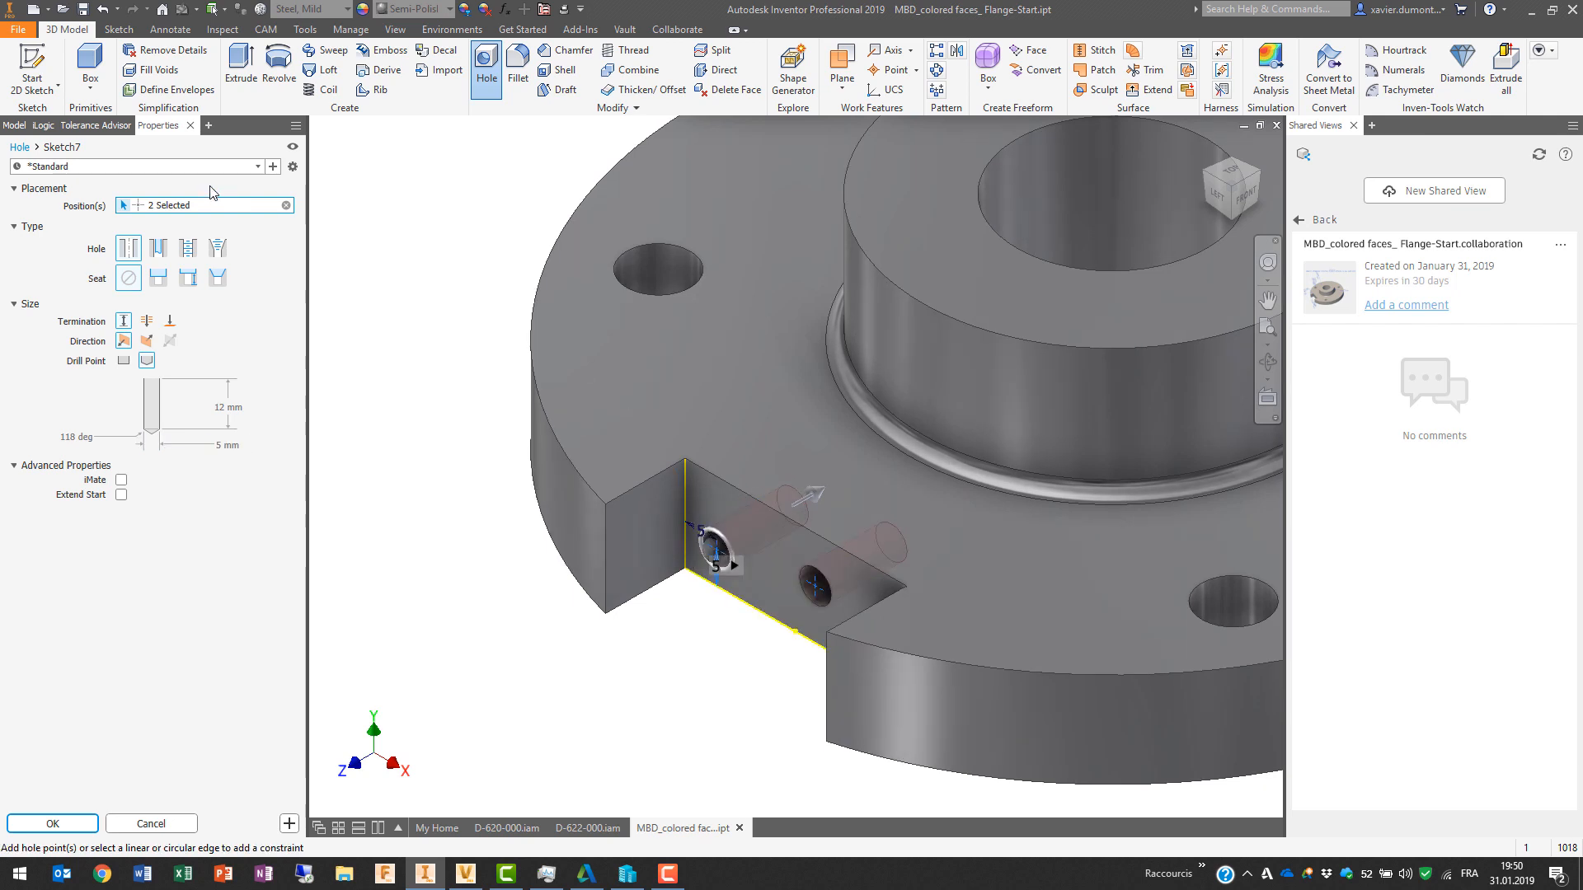
{"action": "left_click", "coordinate": [70, 146]}
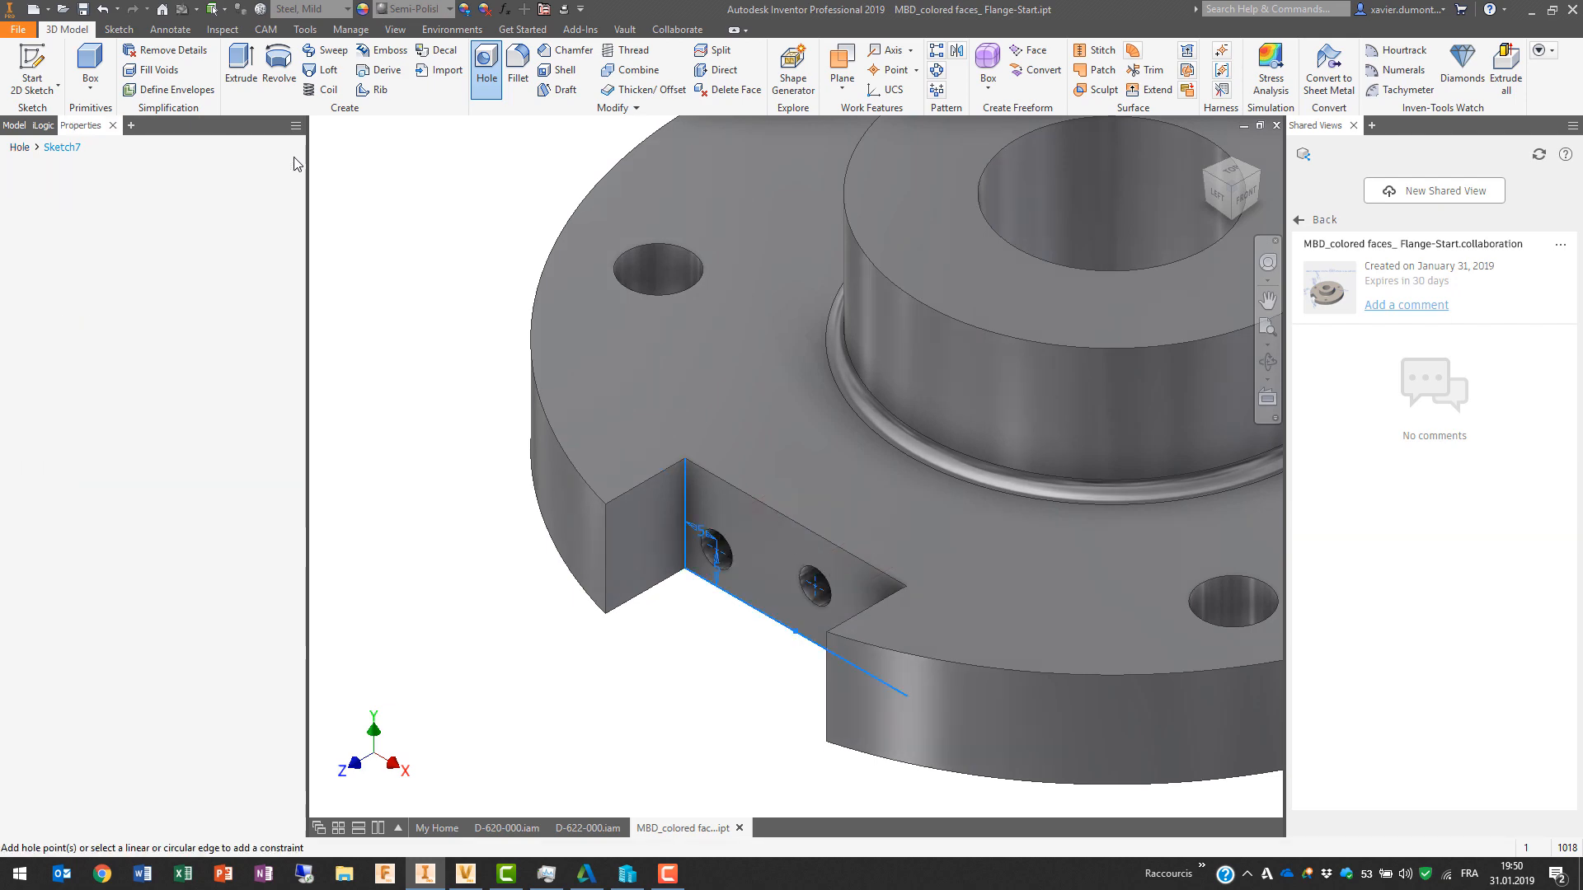
{"action": "left_click", "coordinate": [1218, 196]}
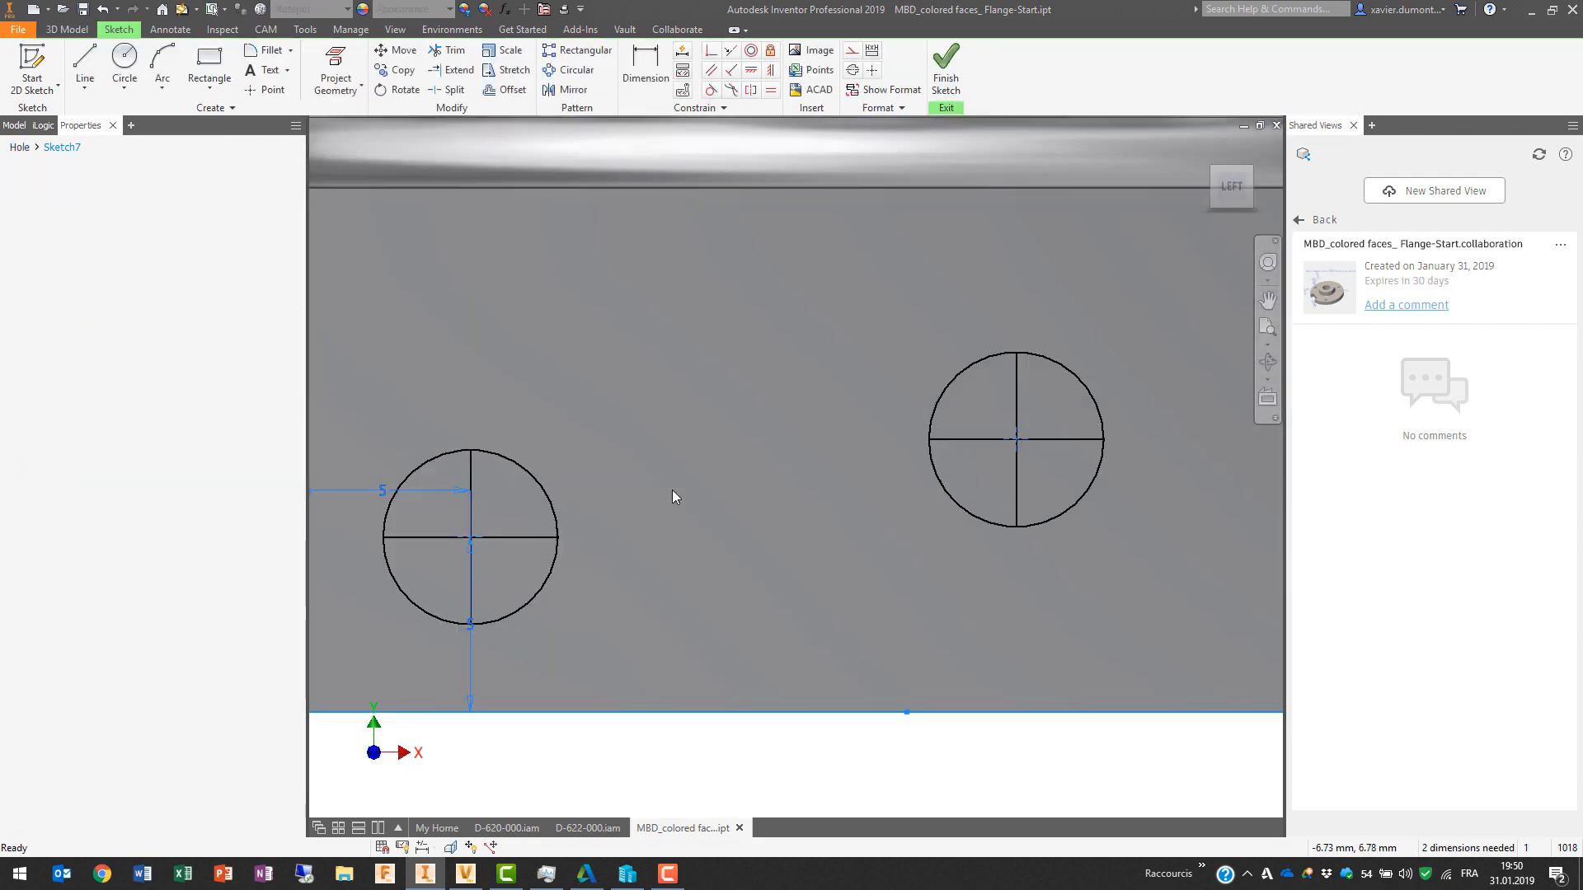
{"action": "key", "text": "Escape"}
{"action": "key", "text": "d"}
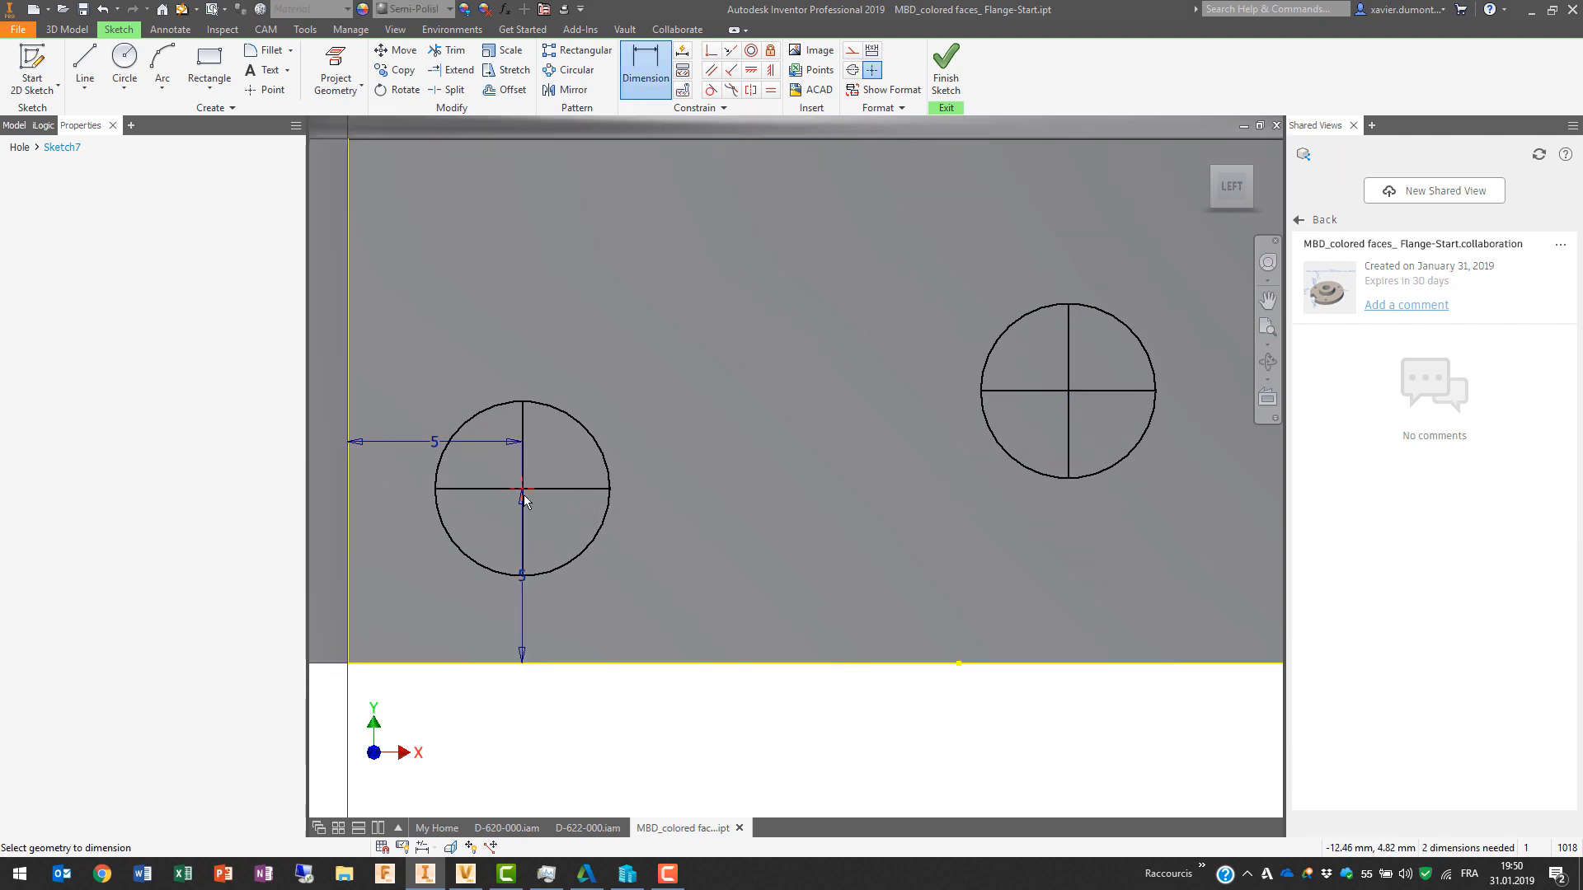
{"action": "left_click", "coordinate": [1067, 392]}
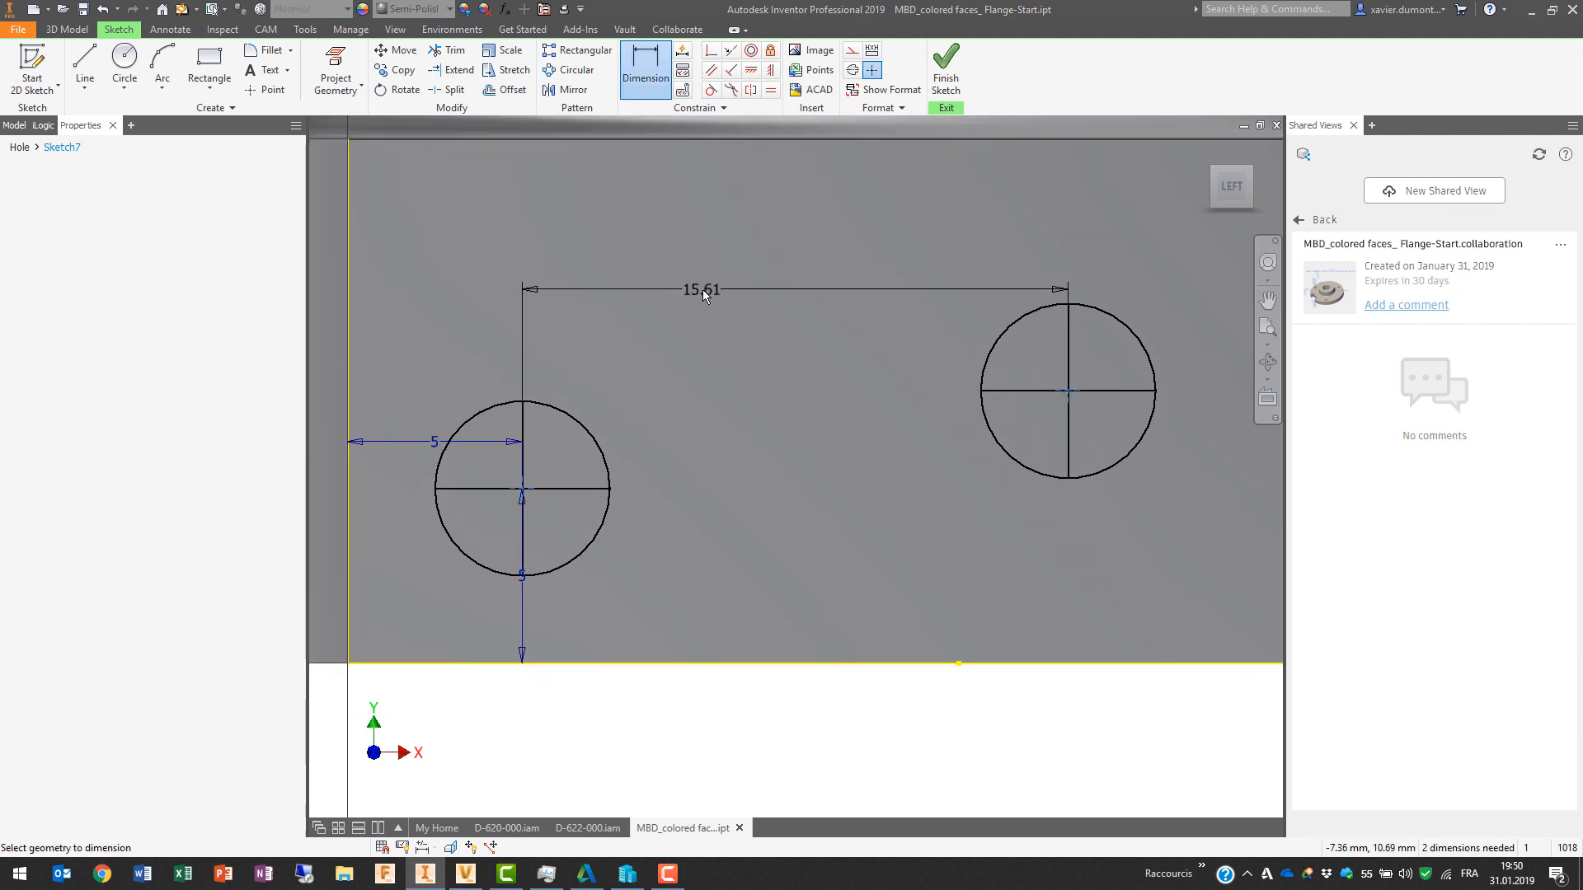
{"action": "scroll", "coordinate": [704, 255], "scroll_direction": "down", "scroll_amount": 2}
{"action": "middle_click_drag", "start_coordinate": [771, 308], "coordinate": [681, 344]}
{"action": "key", "text": "Escape"}
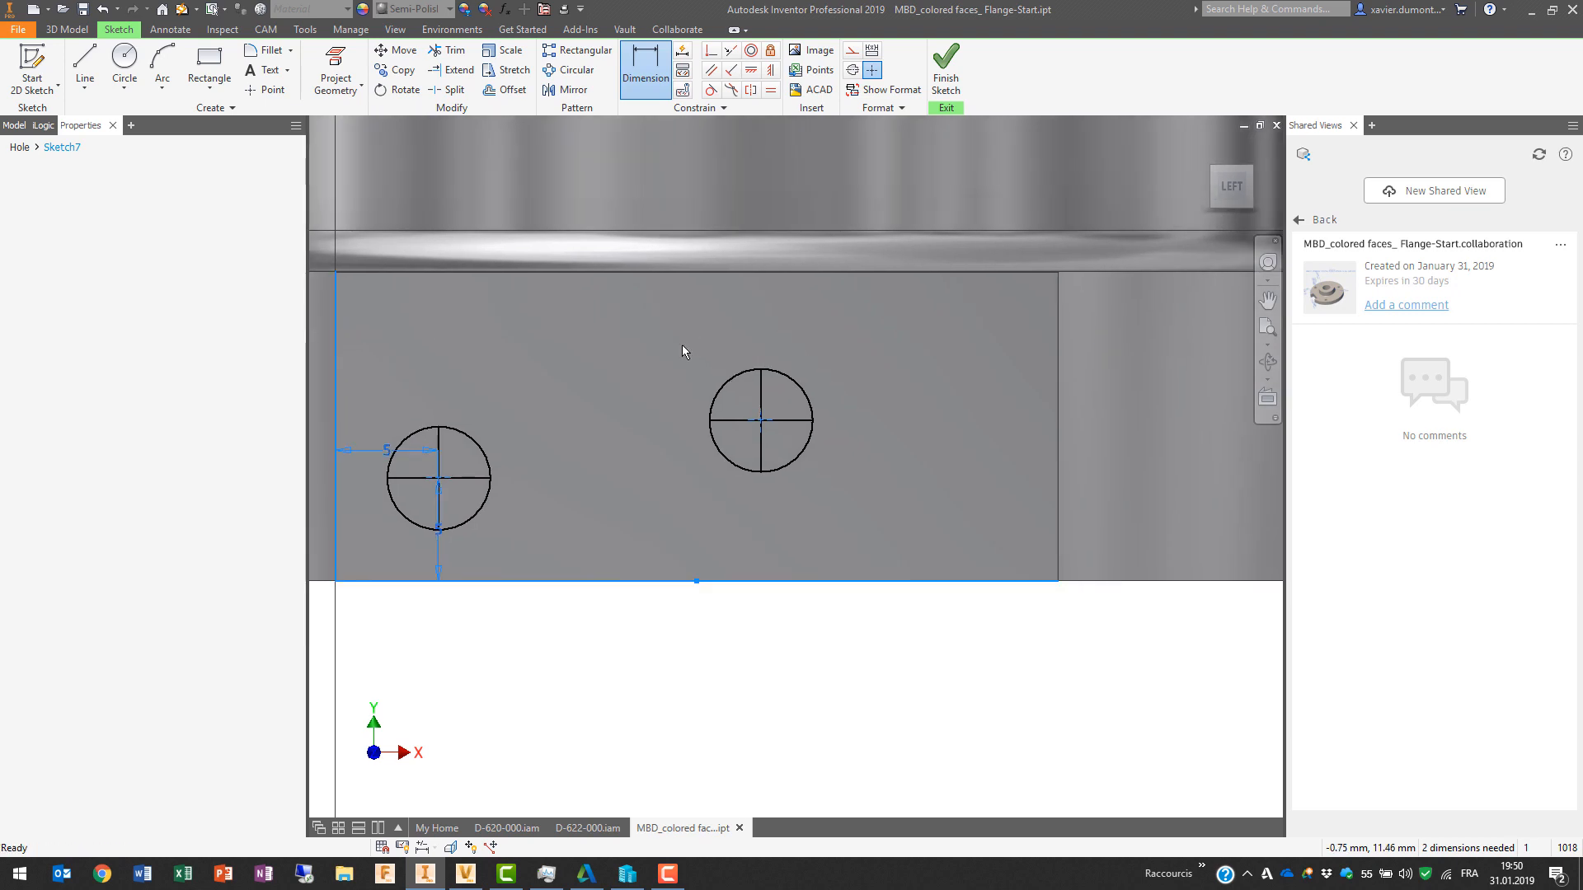
Step: Dimension the second hole's center from the far vertical edge of the notch face, linking the value to the first hole's horizontal 5 mm dimension
{"action": "key", "text": "d"}
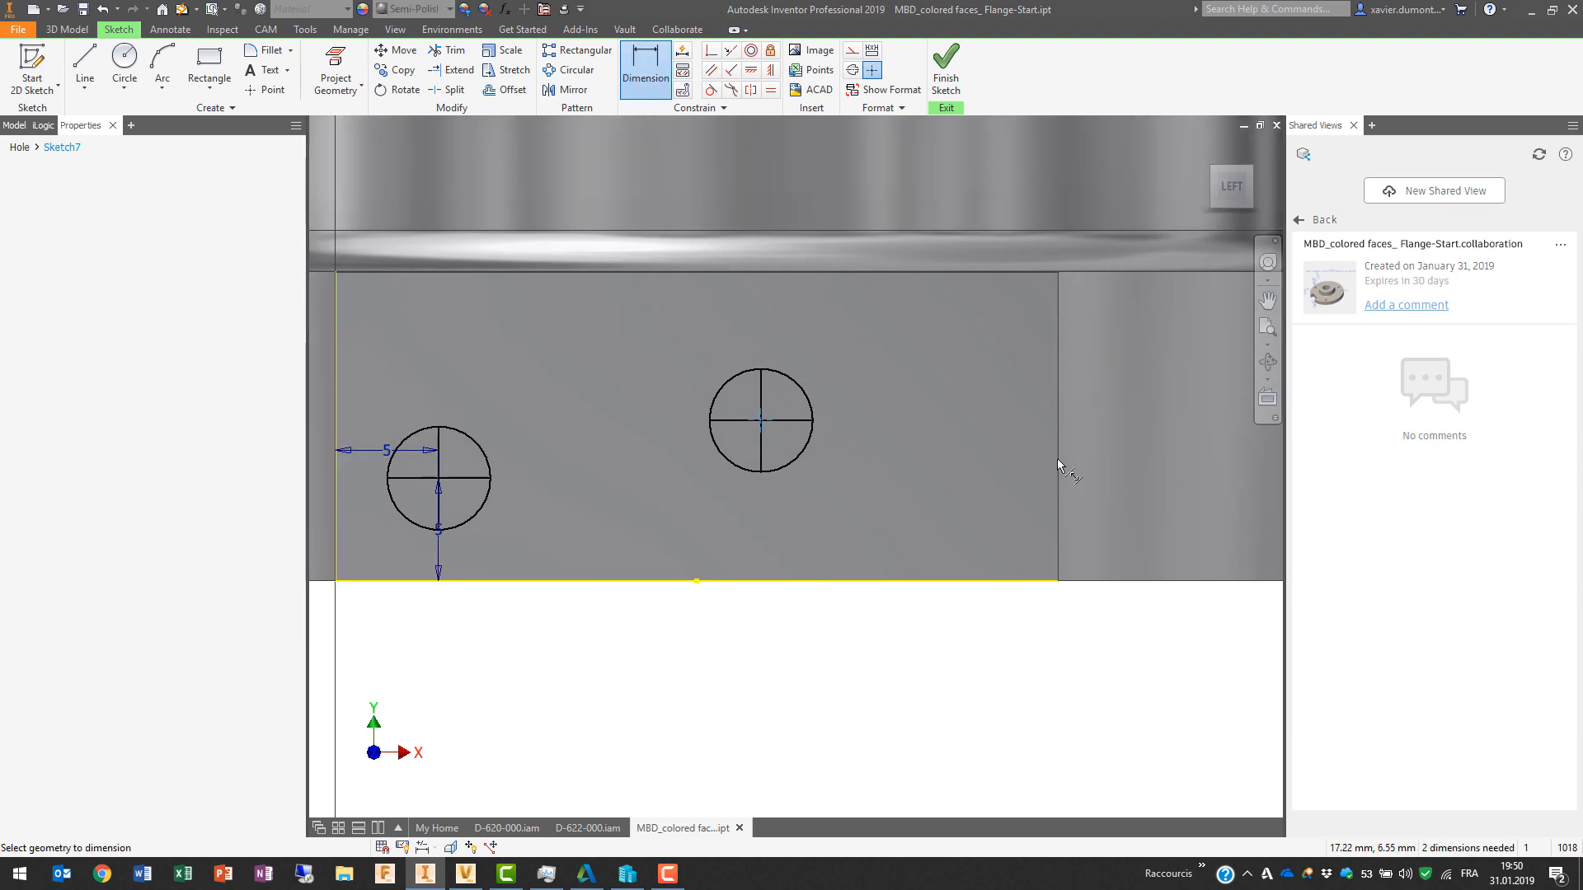
{"action": "left_click", "coordinate": [1060, 464]}
{"action": "left_click", "coordinate": [760, 420]}
{"action": "left_click", "coordinate": [928, 356]}
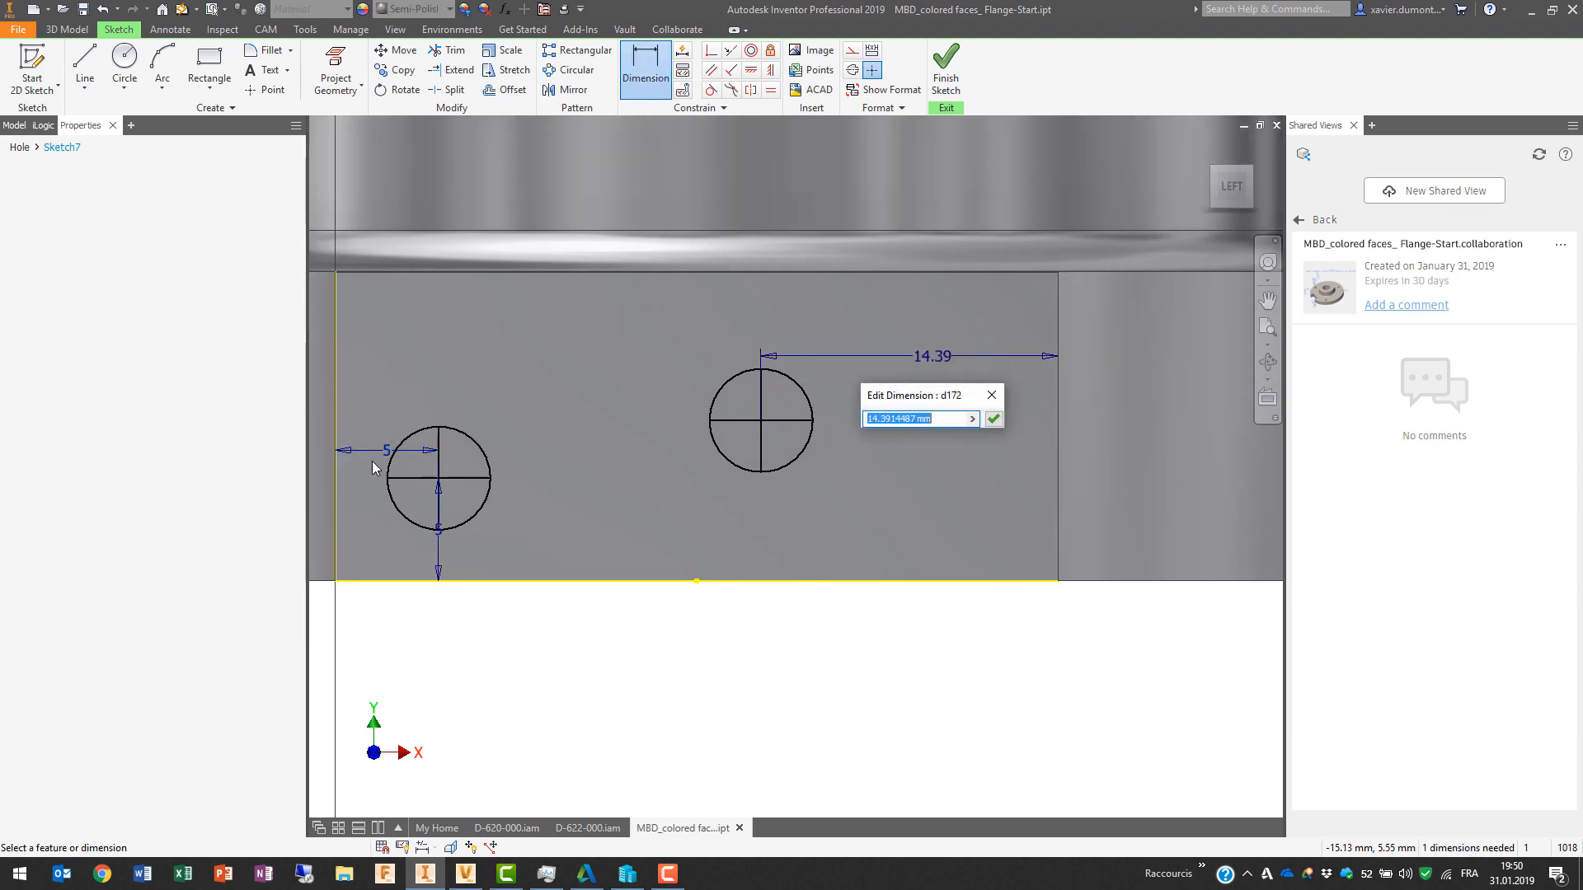
{"action": "left_click", "coordinate": [386, 450]}
{"action": "key", "text": "Return"}
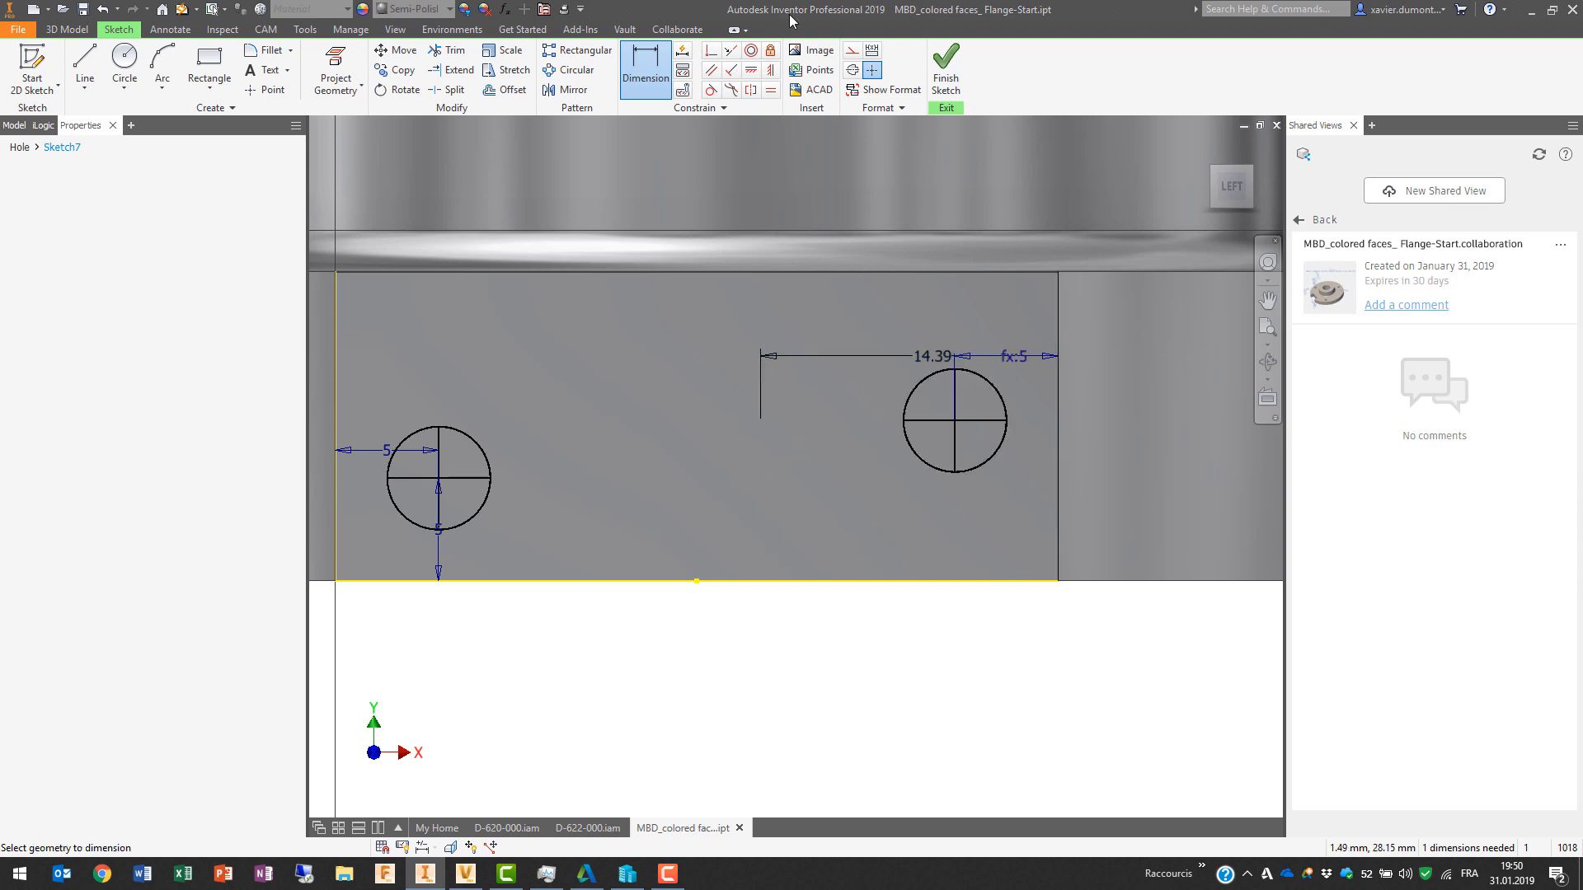
Step: Align the two hole centers with a horizontal constraint and return from the sketch to the hole settings
{"action": "left_click", "coordinate": [750, 73]}
{"action": "left_click", "coordinate": [955, 421]}
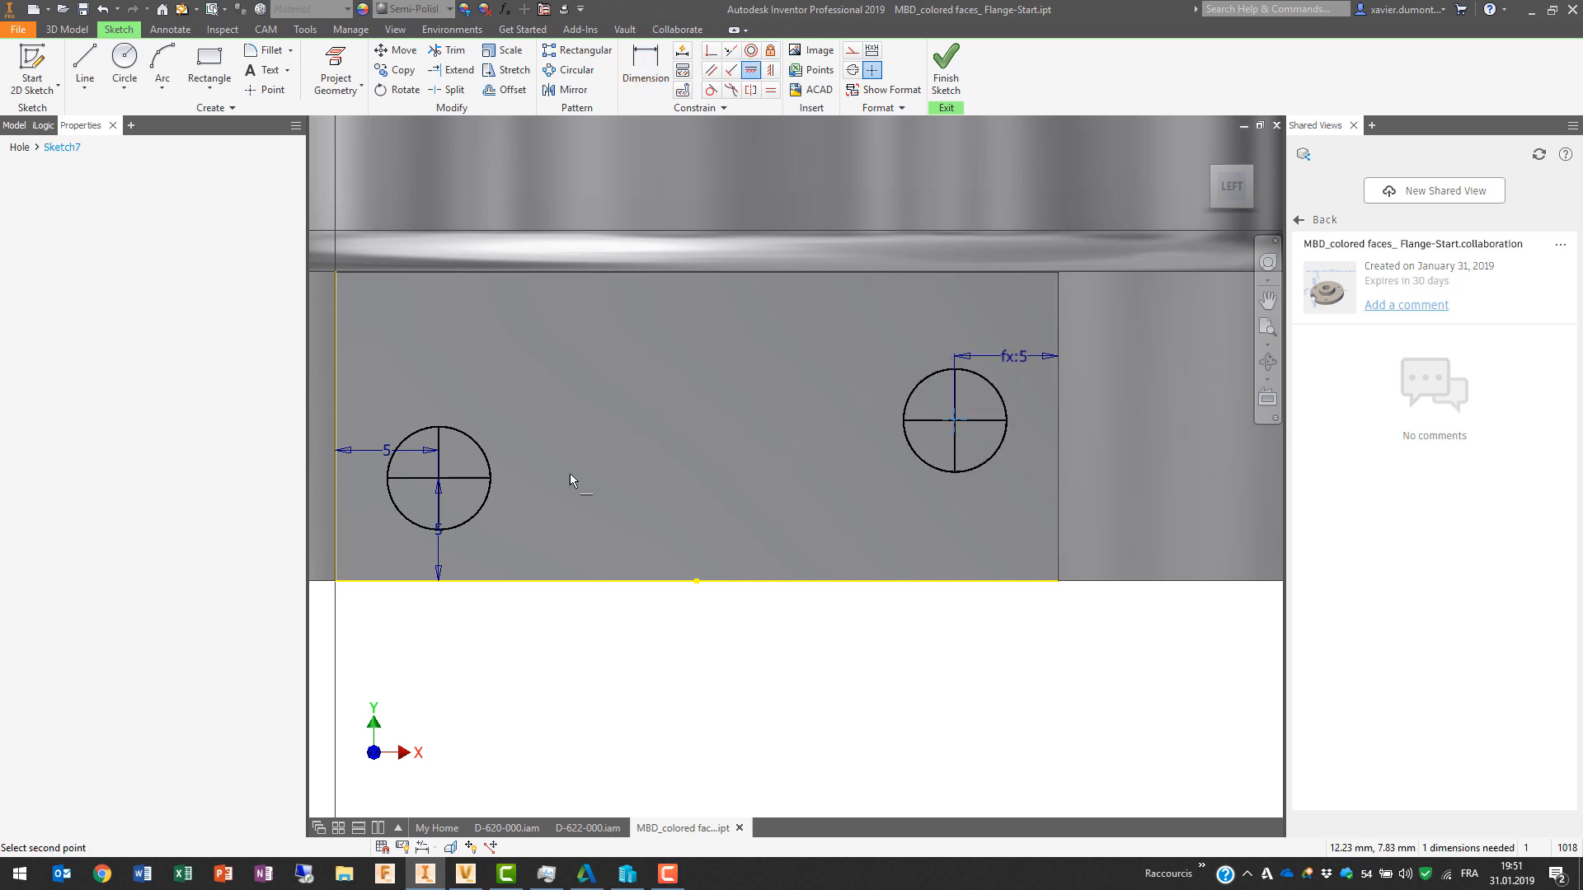
{"action": "left_click", "coordinate": [438, 478]}
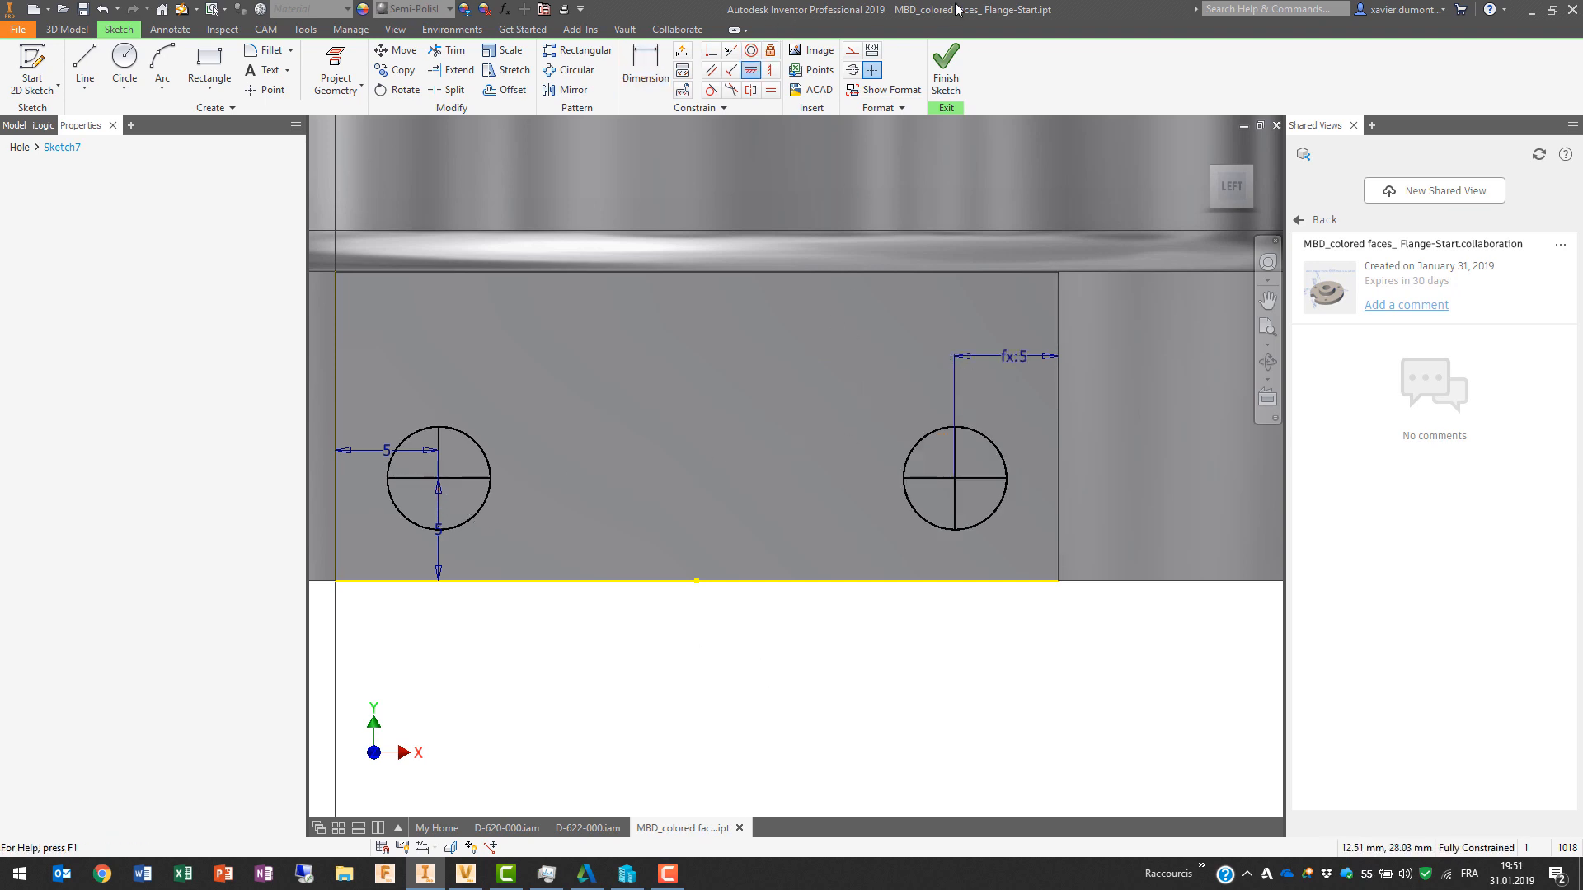
{"action": "left_click", "coordinate": [19, 146]}
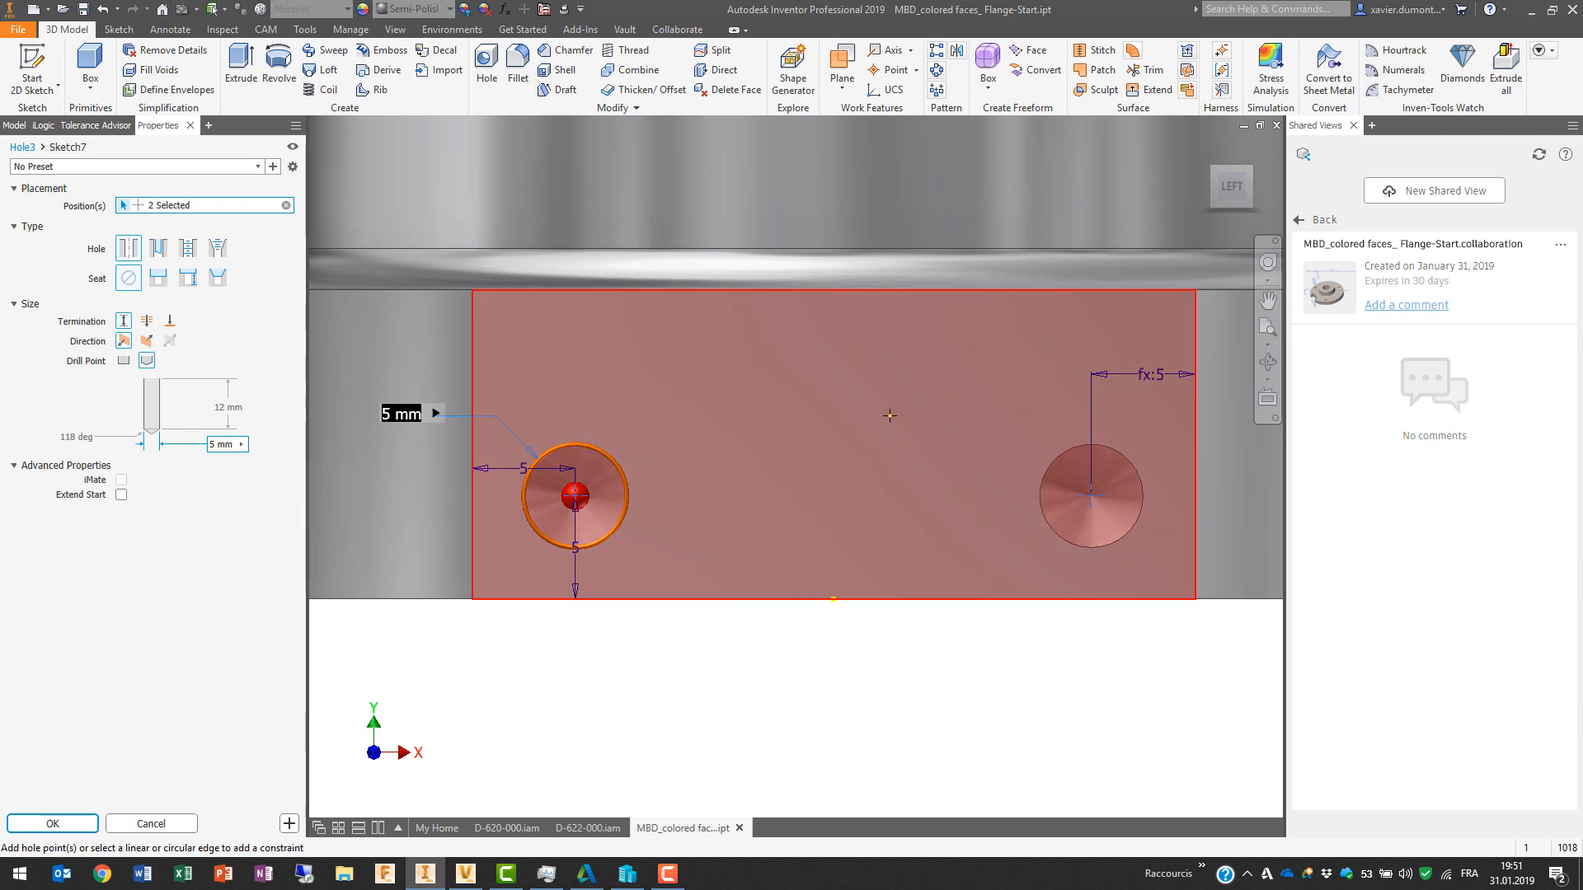
Step: Make both notch holes tapped with an ISO Metric profile thread, size 10, designation M10x1.5
{"action": "middle_click_drag", "start_coordinate": [962, 406], "coordinate": [894, 498], "text": "shift"}
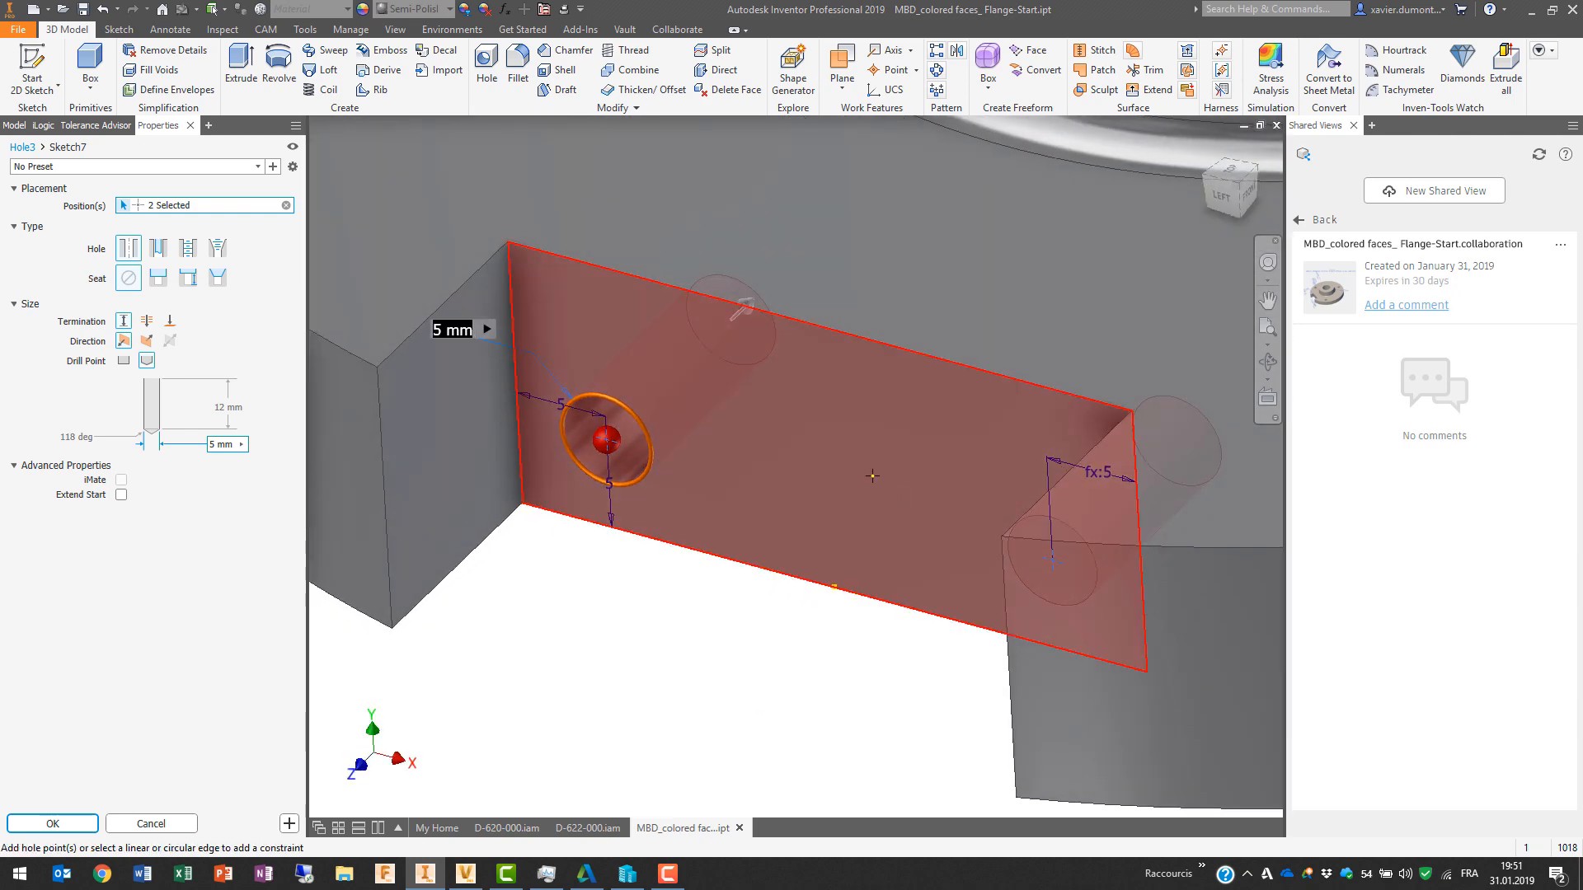
{"action": "scroll", "coordinate": [879, 497], "scroll_direction": "down", "scroll_amount": 5}
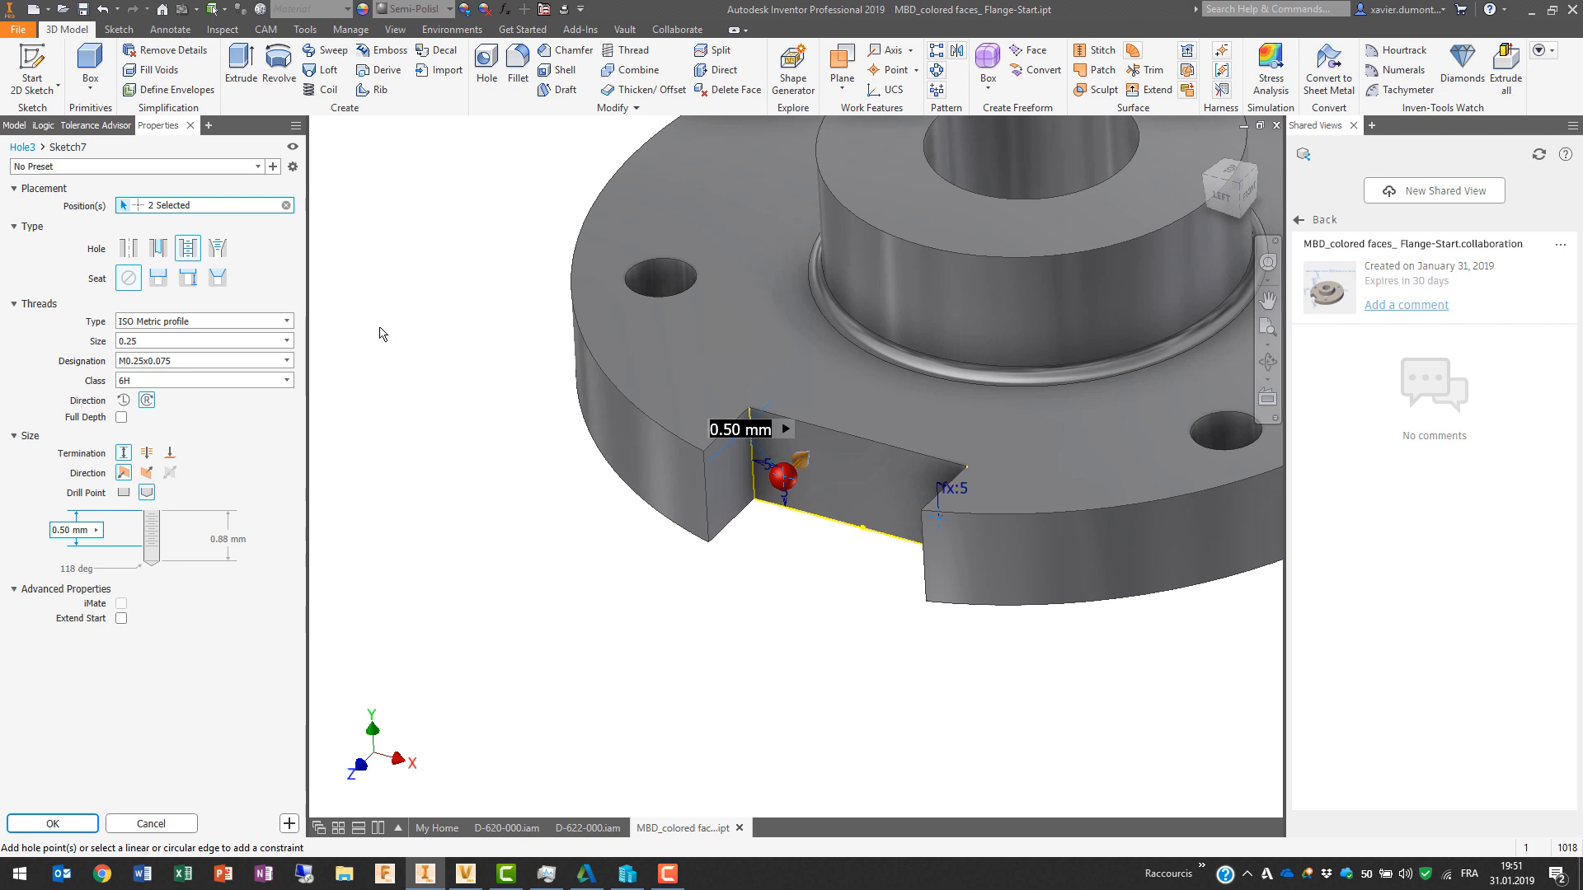
{"action": "left_click", "coordinate": [157, 341]}
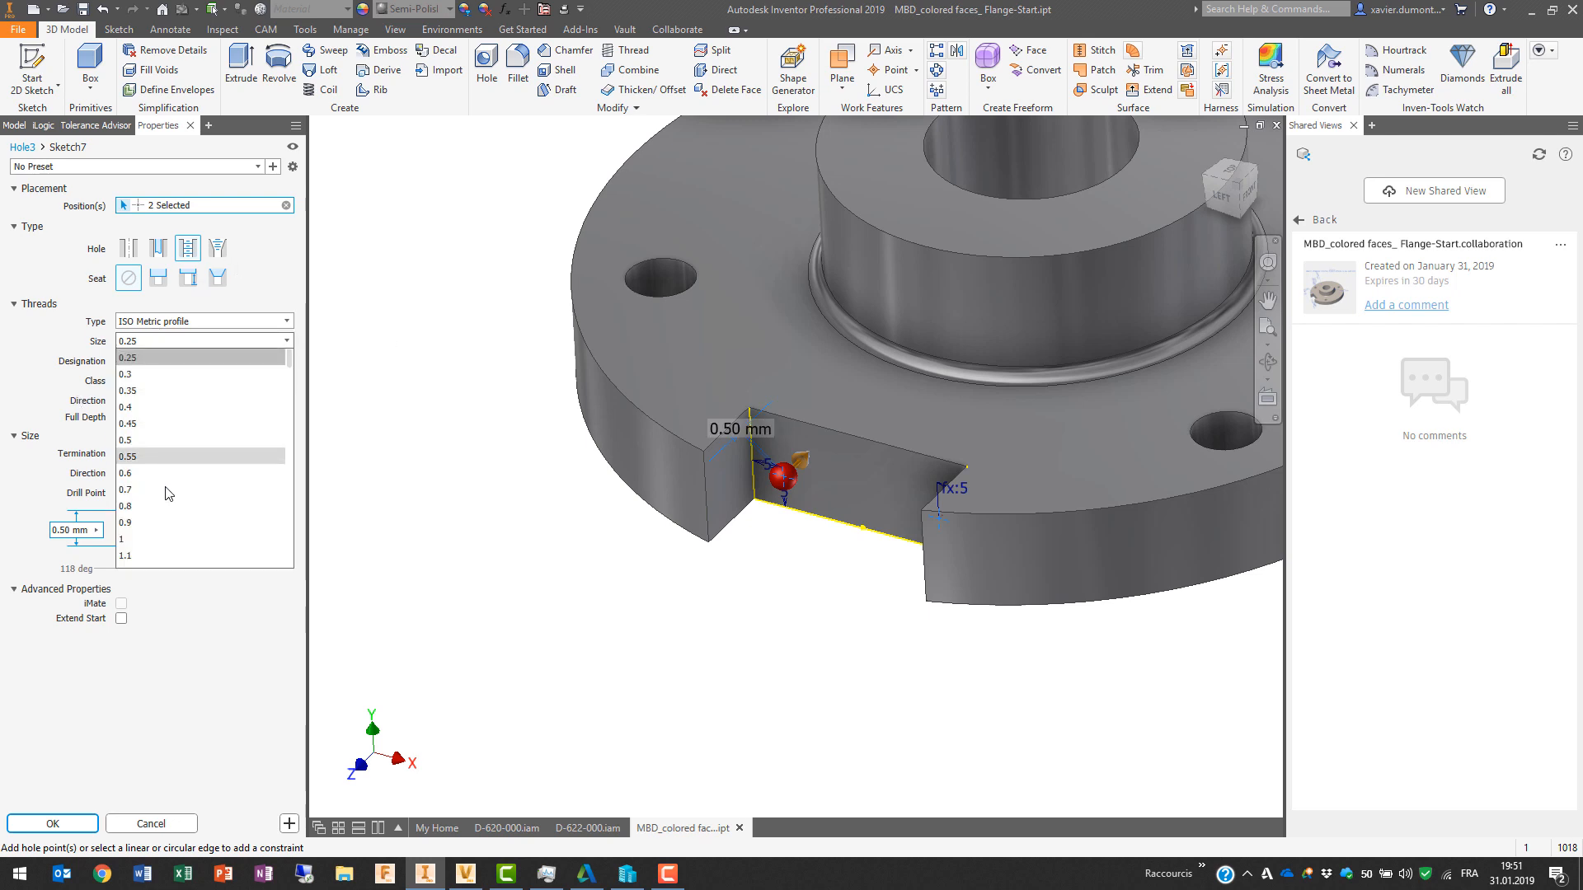
{"action": "left_click", "coordinate": [165, 493]}
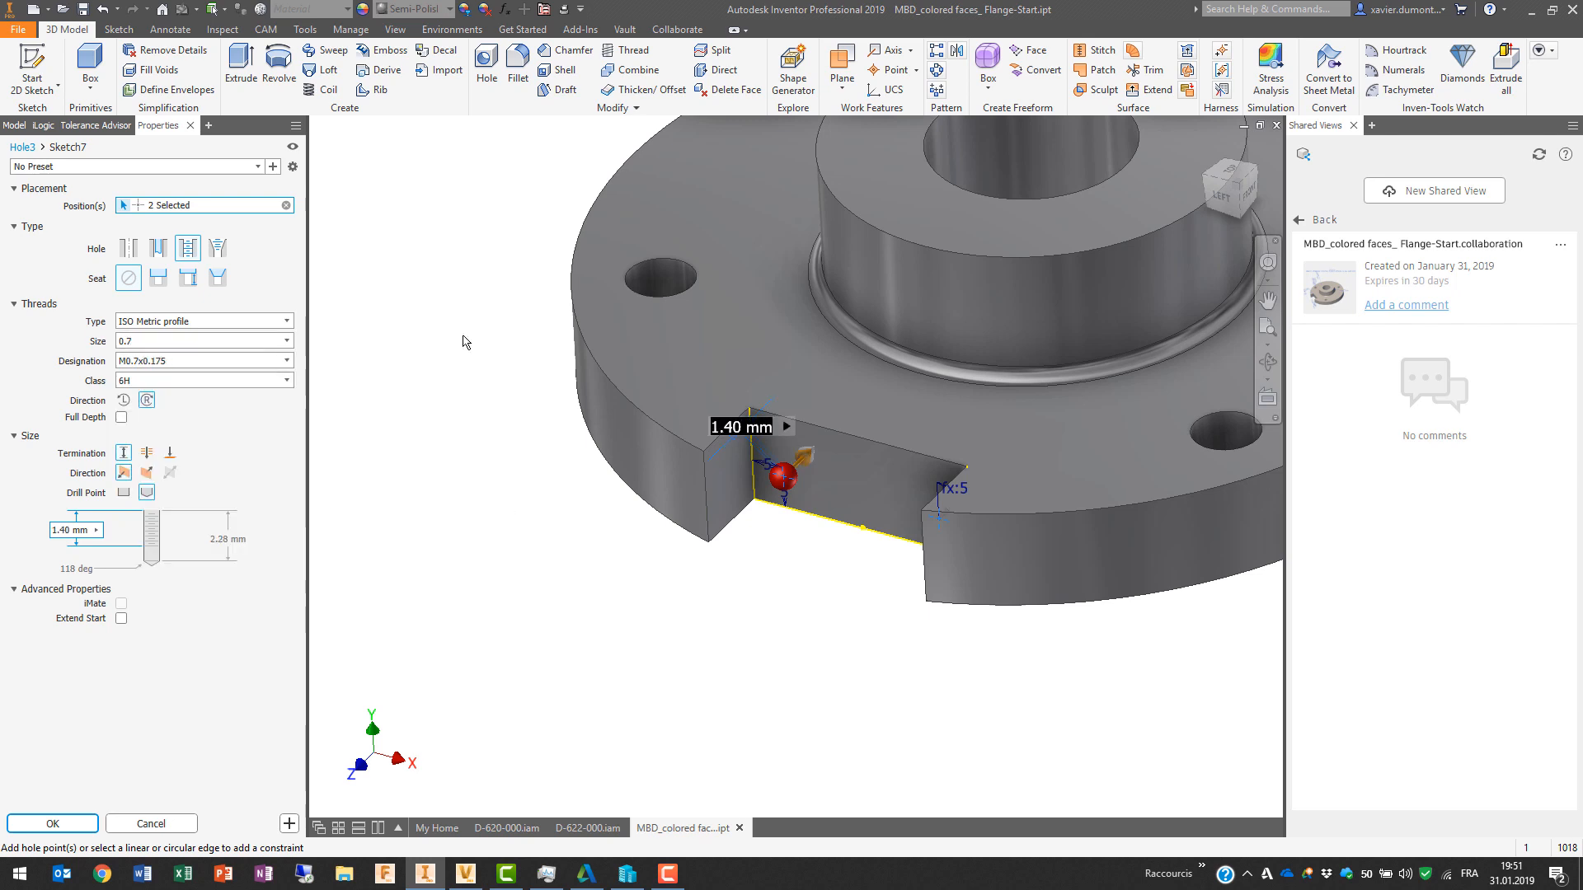
{"action": "left_click", "coordinate": [165, 341]}
{"action": "scroll", "coordinate": [154, 504], "scroll_direction": "down", "scroll_amount": 15}
{"action": "scroll", "coordinate": [133, 466], "scroll_direction": "up", "scroll_amount": 15}
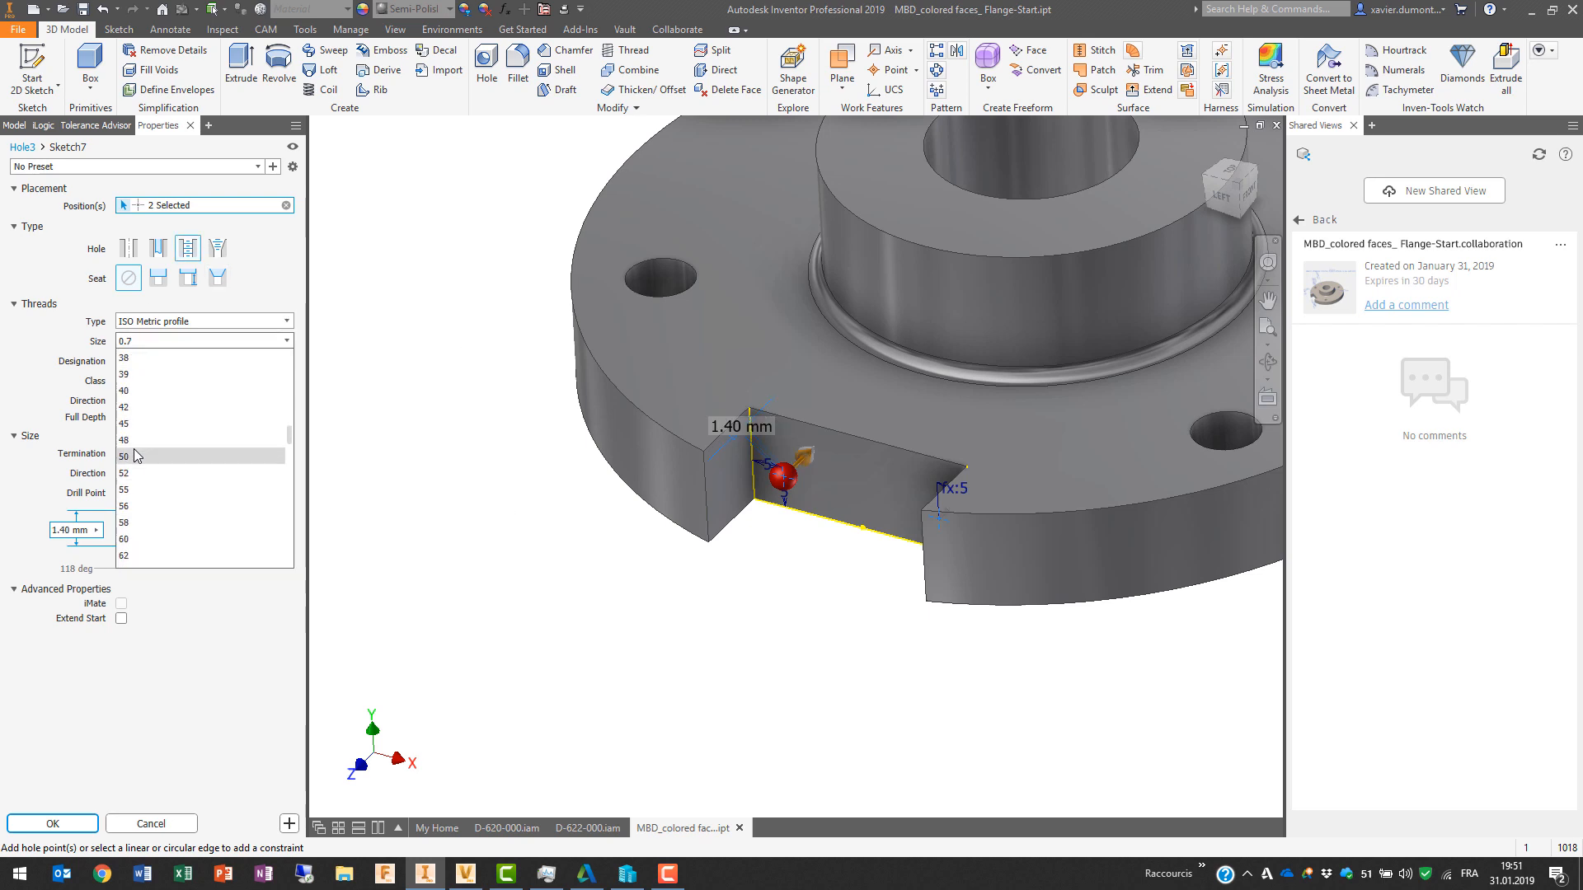
{"action": "left_click", "coordinate": [140, 407]}
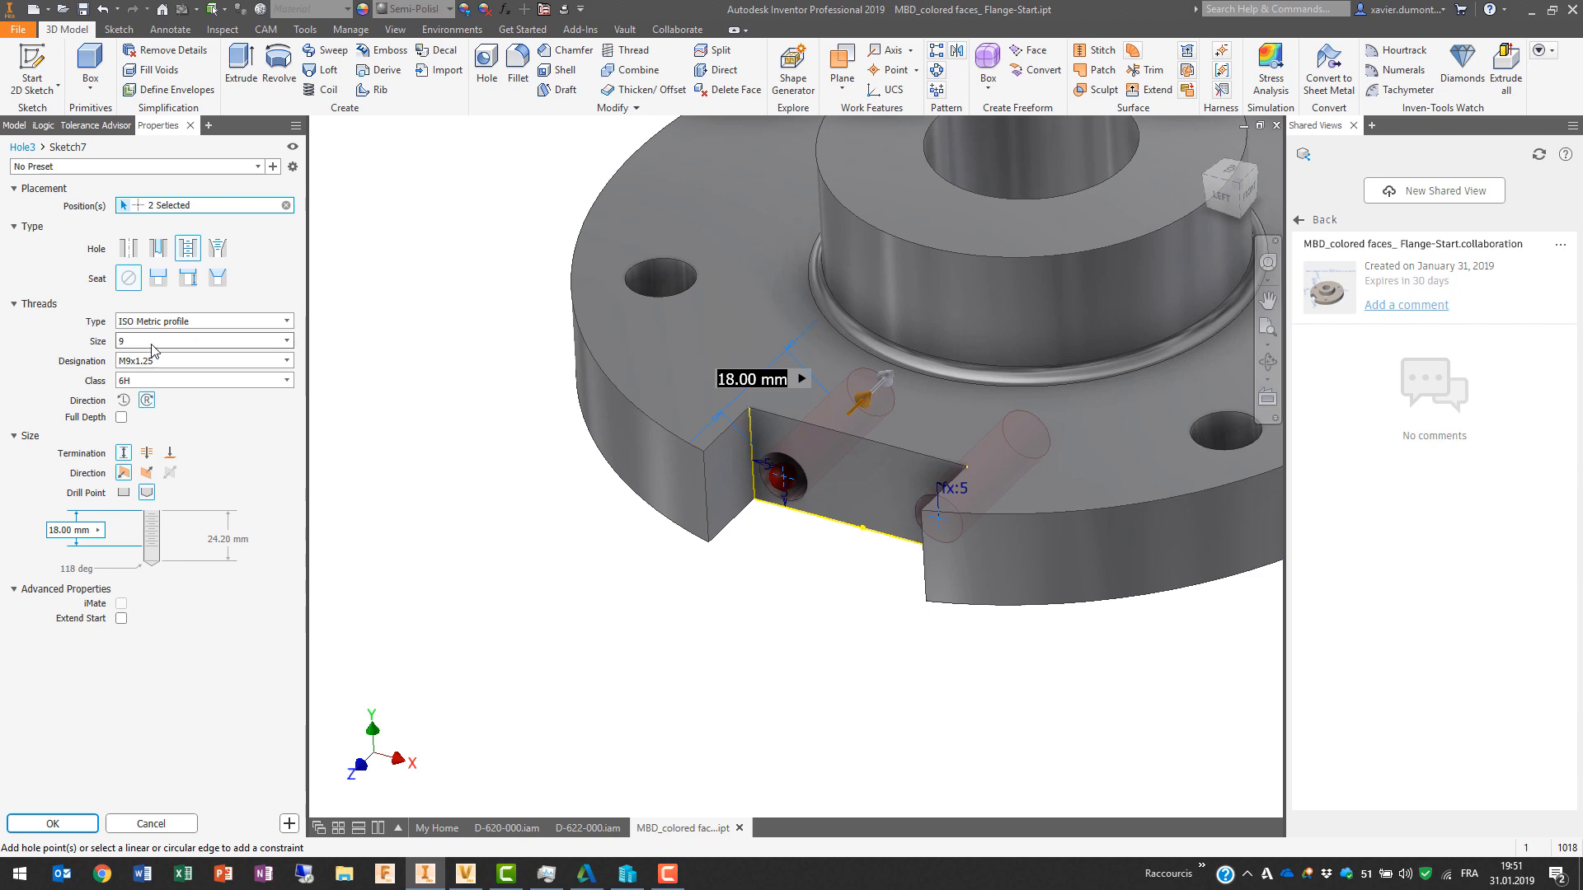
{"action": "left_click", "coordinate": [151, 341]}
{"action": "left_click", "coordinate": [151, 376]}
{"action": "scroll", "coordinate": [790, 482], "scroll_direction": "down", "scroll_amount": 3}
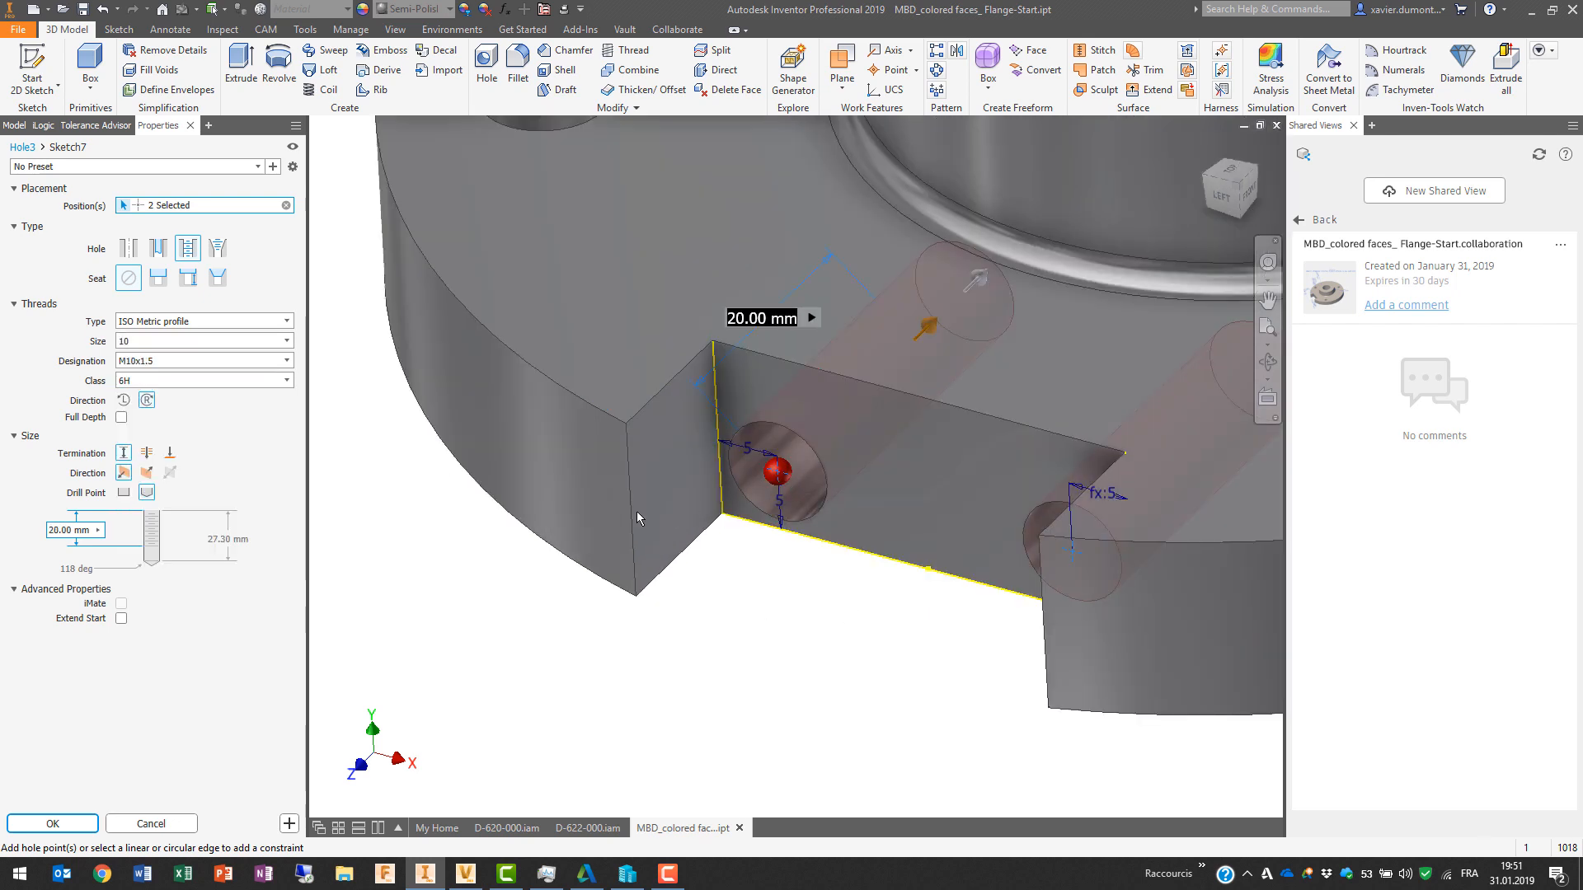
Step: Apply the Standard hole preset to both notch holes and create them
{"action": "left_click", "coordinate": [211, 168]}
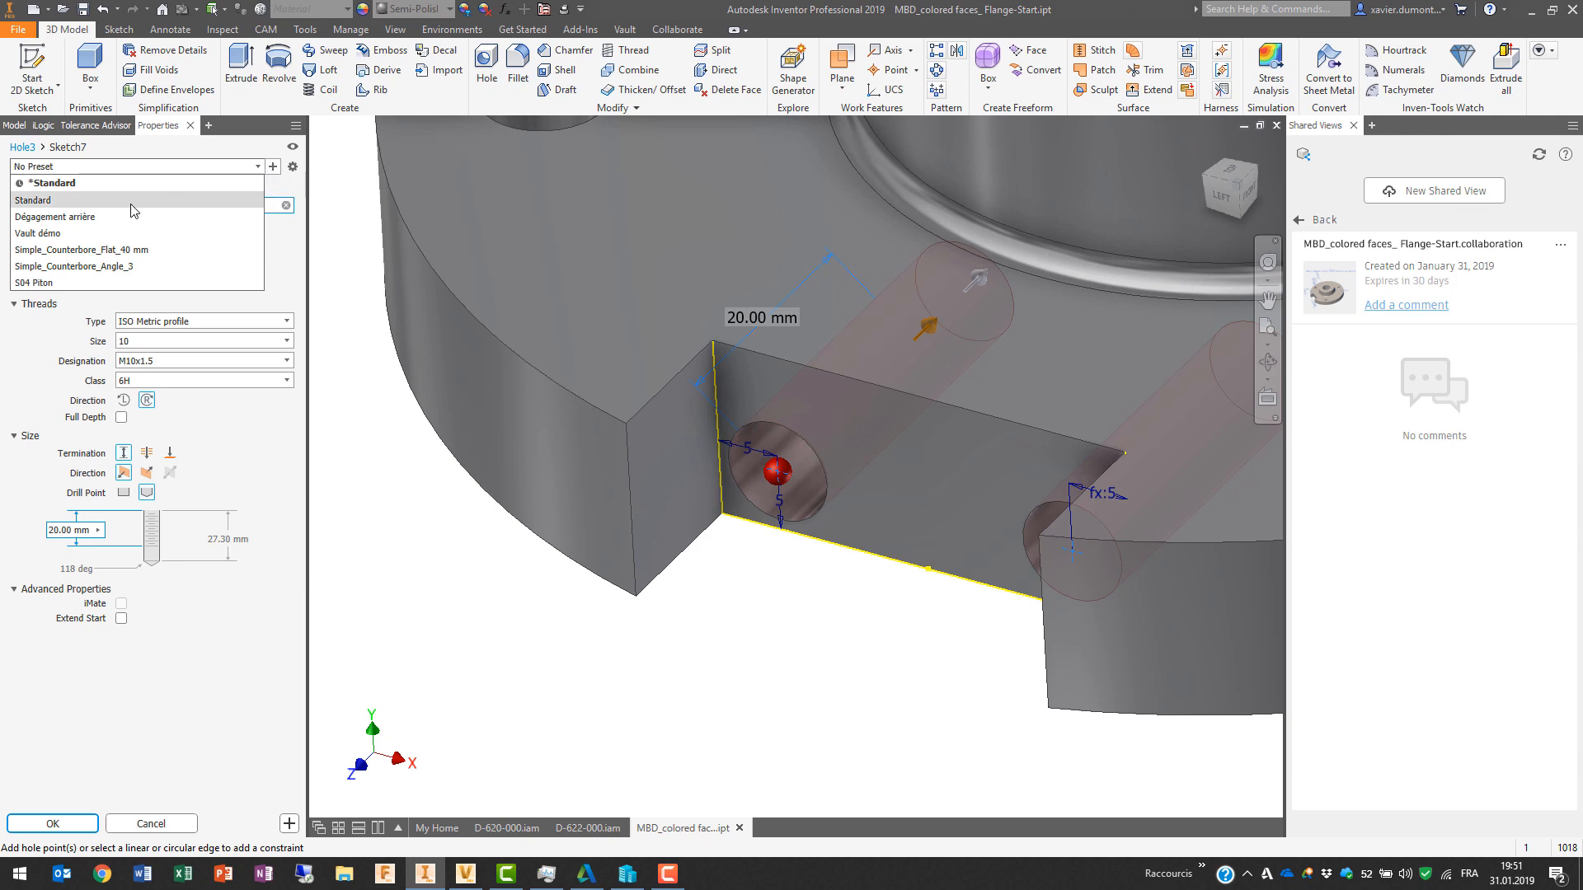
{"action": "left_click", "coordinate": [50, 200]}
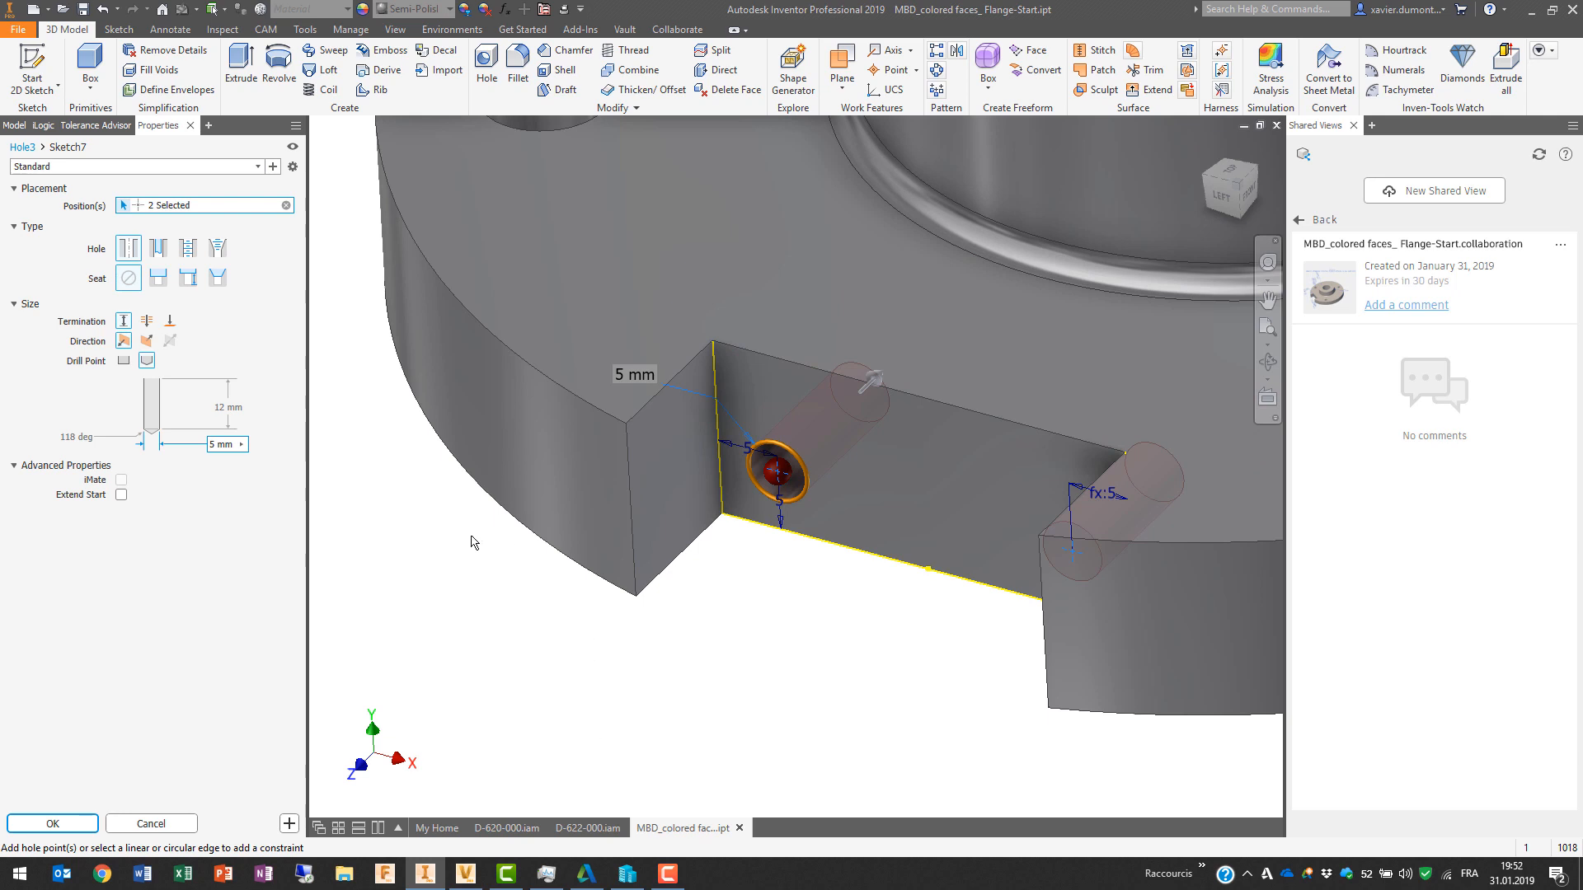
{"action": "left_click", "coordinate": [53, 824]}
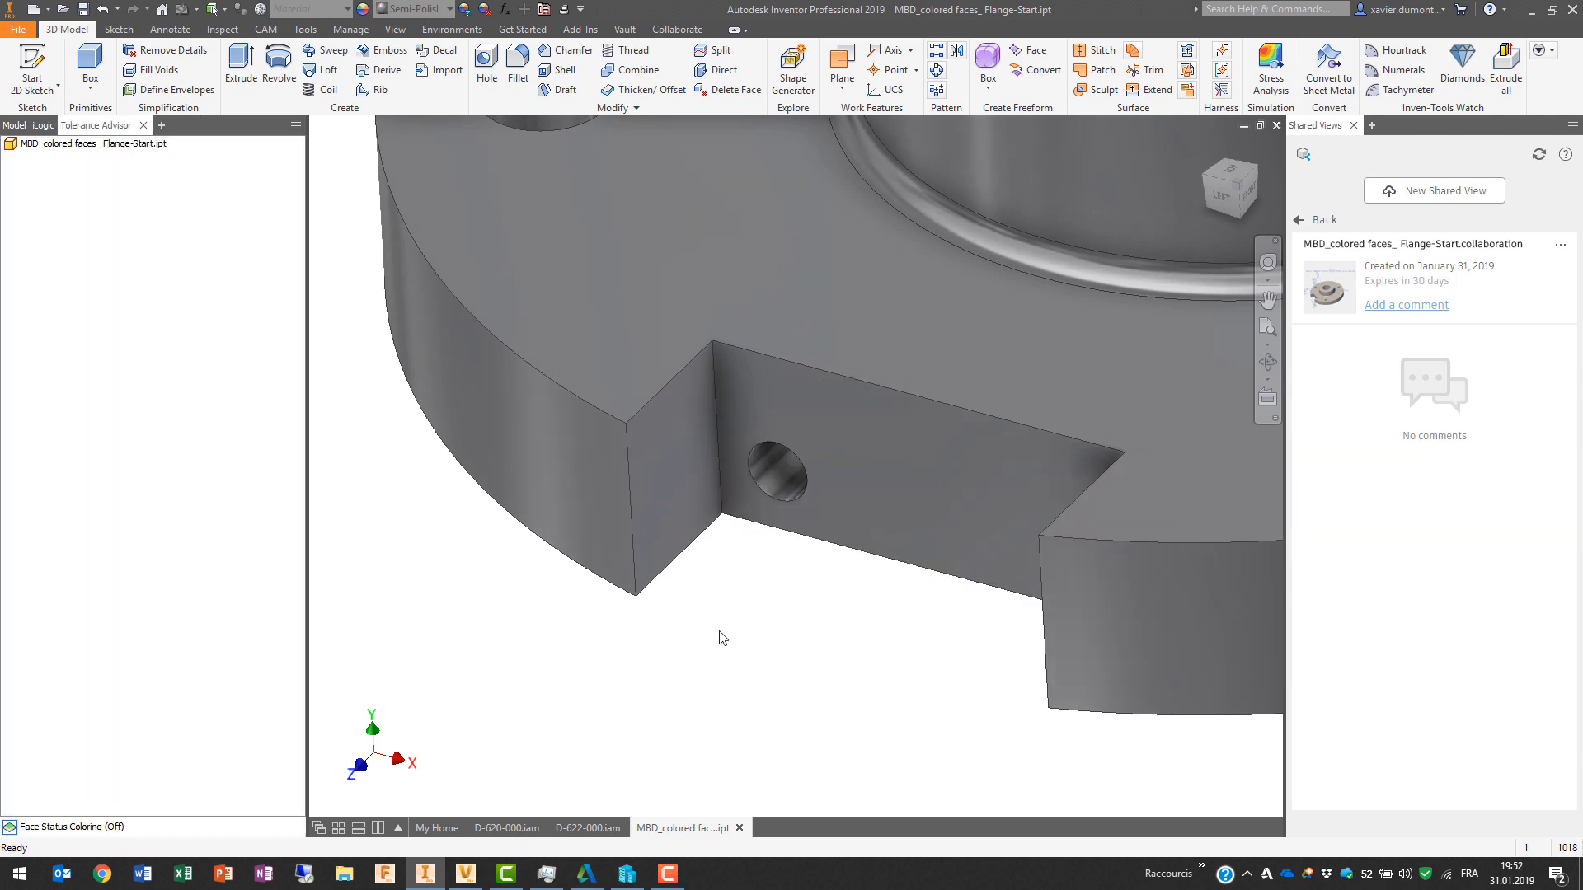
Step: Create a hole on the flange's flat back face, concentric with the central bore, using the Dégagement arrière preset
{"action": "scroll", "coordinate": [720, 637], "scroll_direction": "up", "scroll_amount": 5}
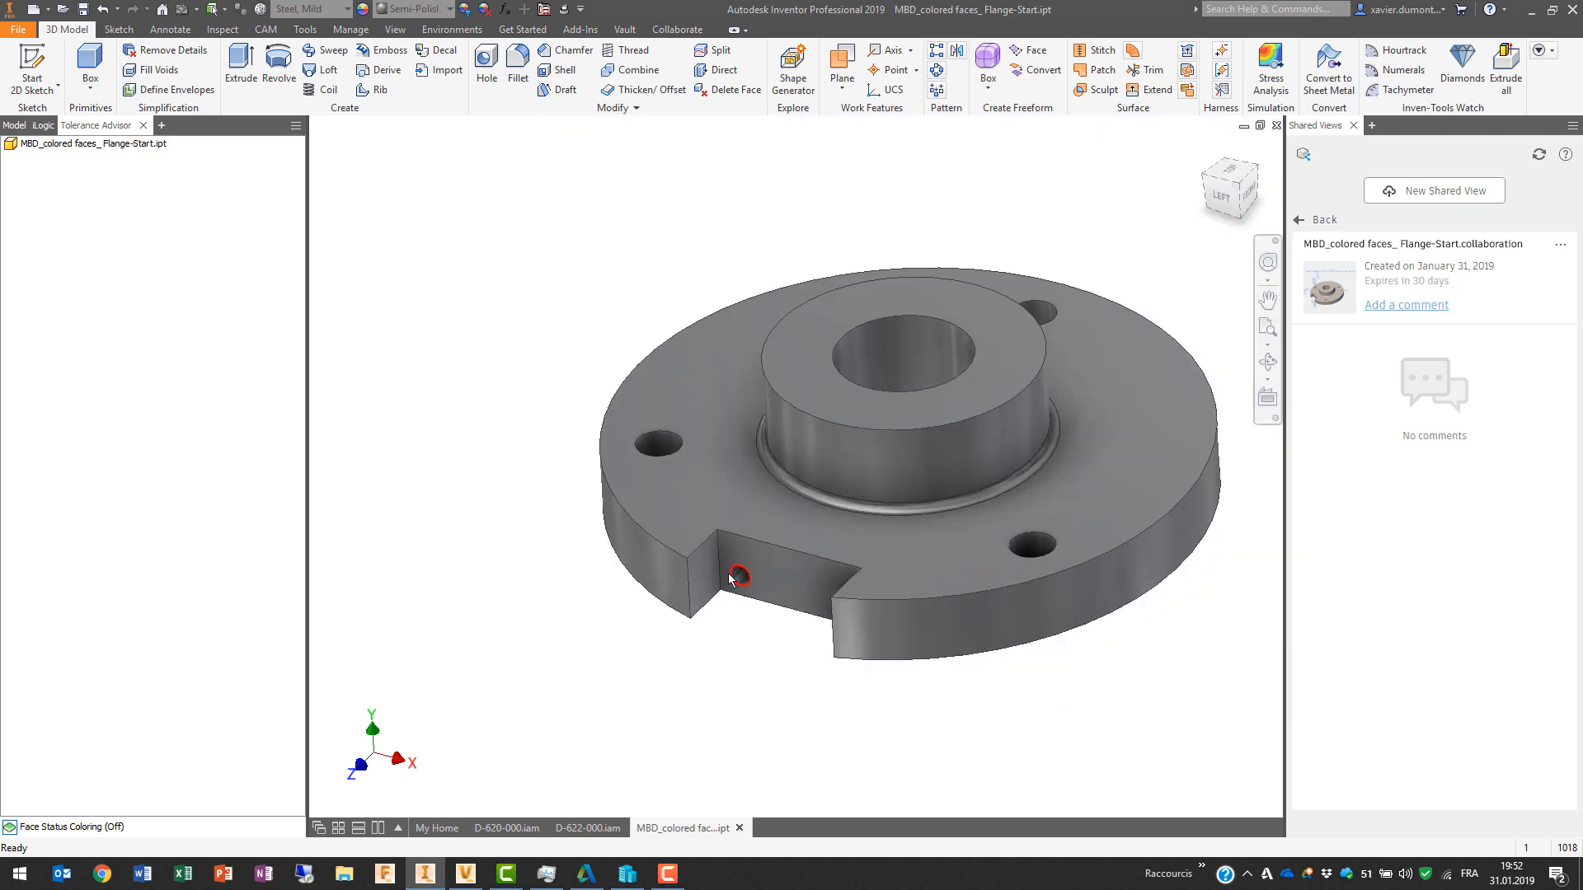
{"action": "middle_click_drag", "start_coordinate": [832, 536], "coordinate": [809, 240], "text": "shift"}
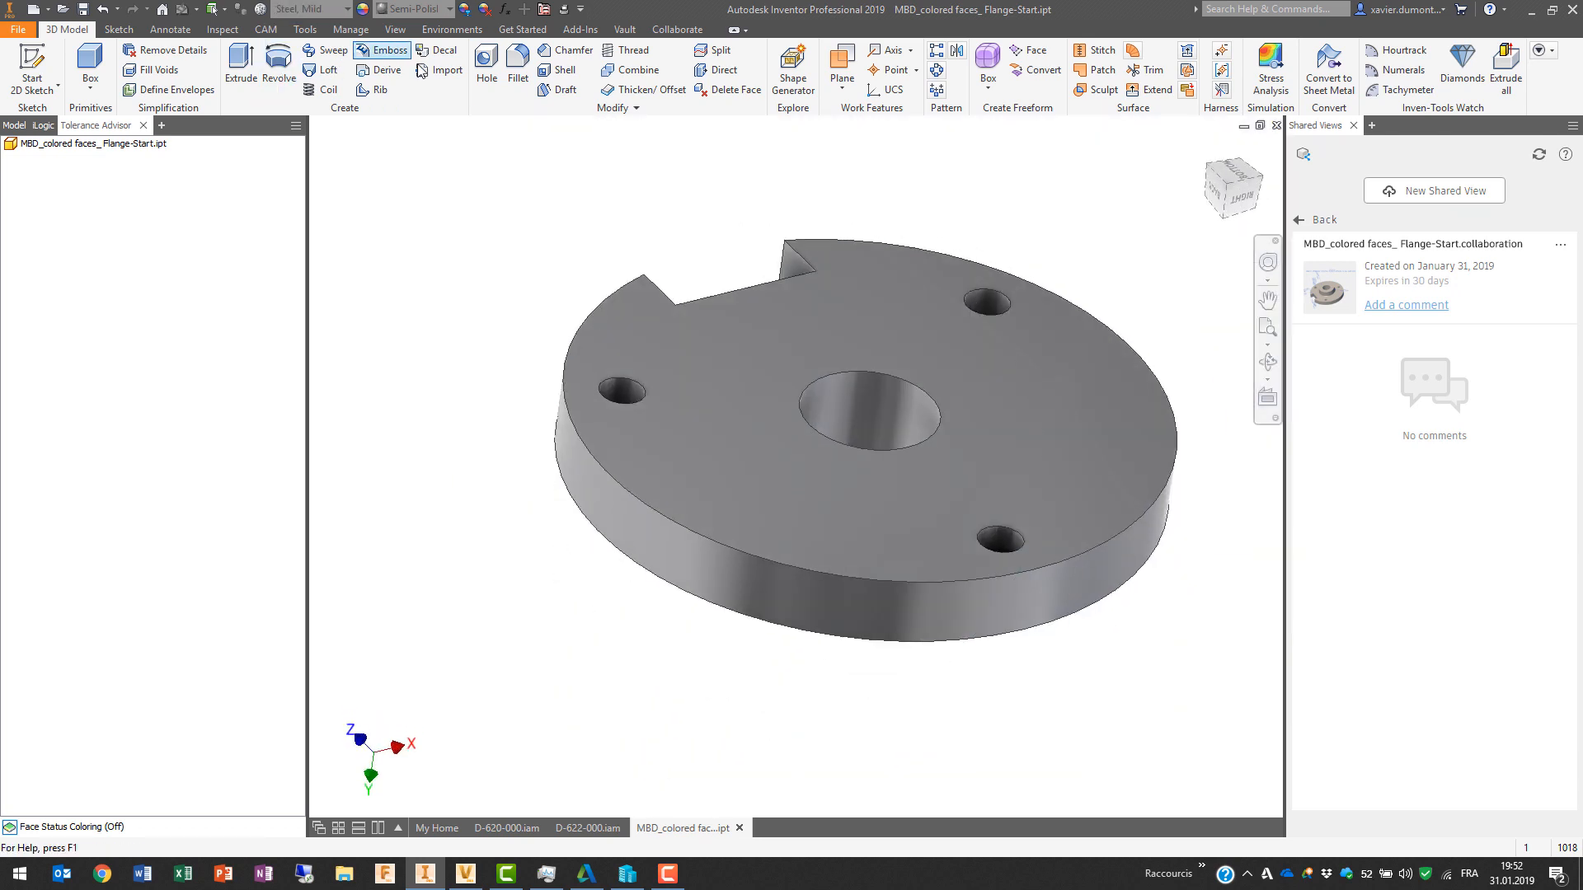
{"action": "left_click", "coordinate": [489, 70]}
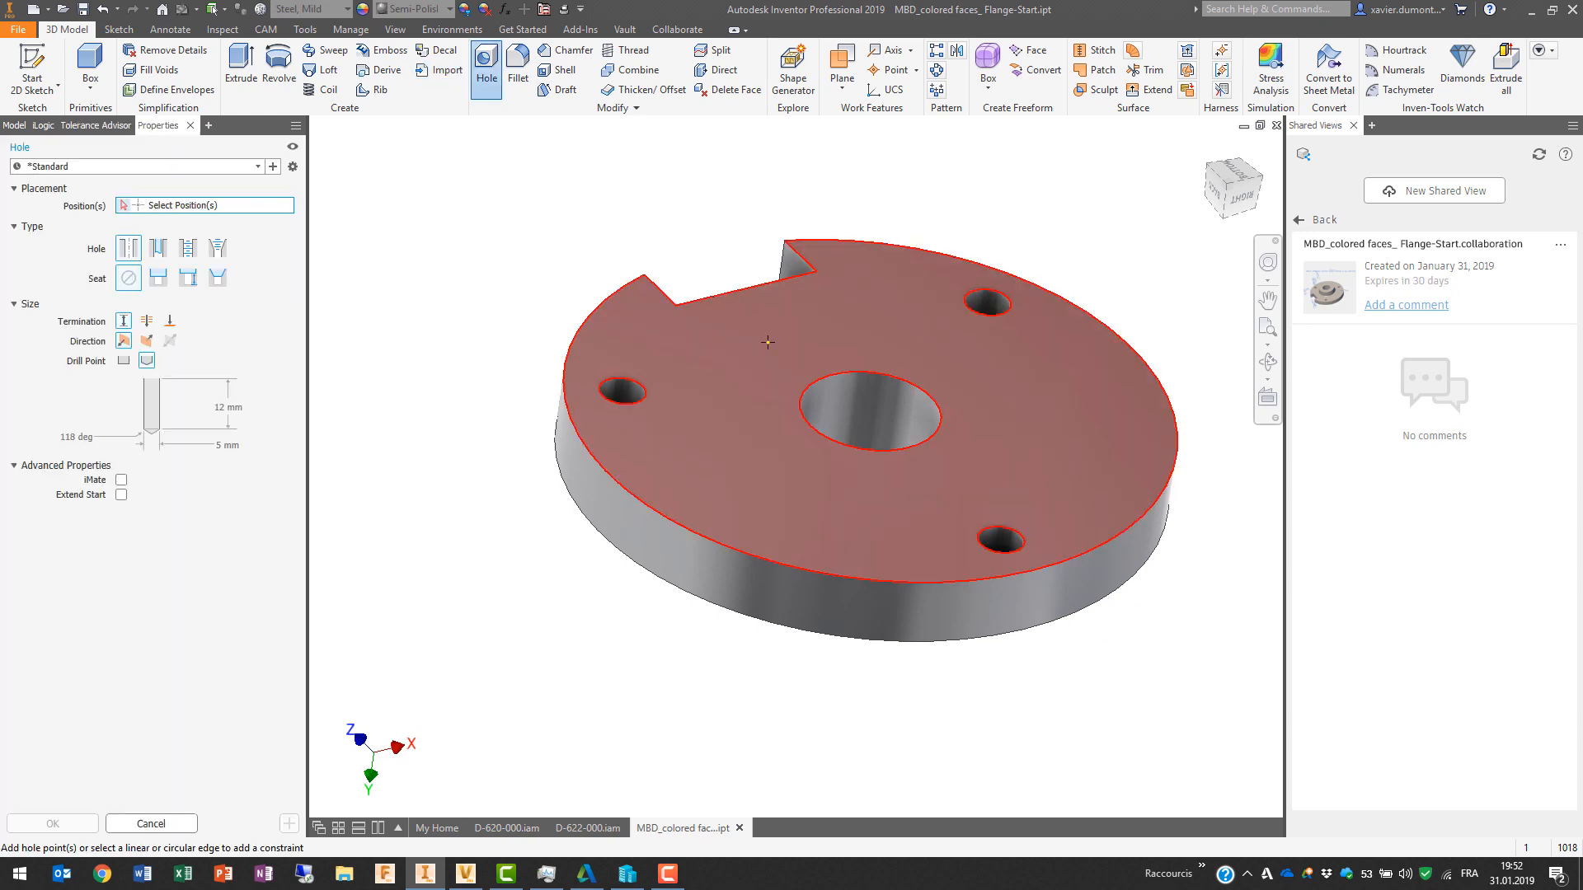
{"action": "left_click", "coordinate": [842, 376]}
{"action": "left_click", "coordinate": [831, 375]}
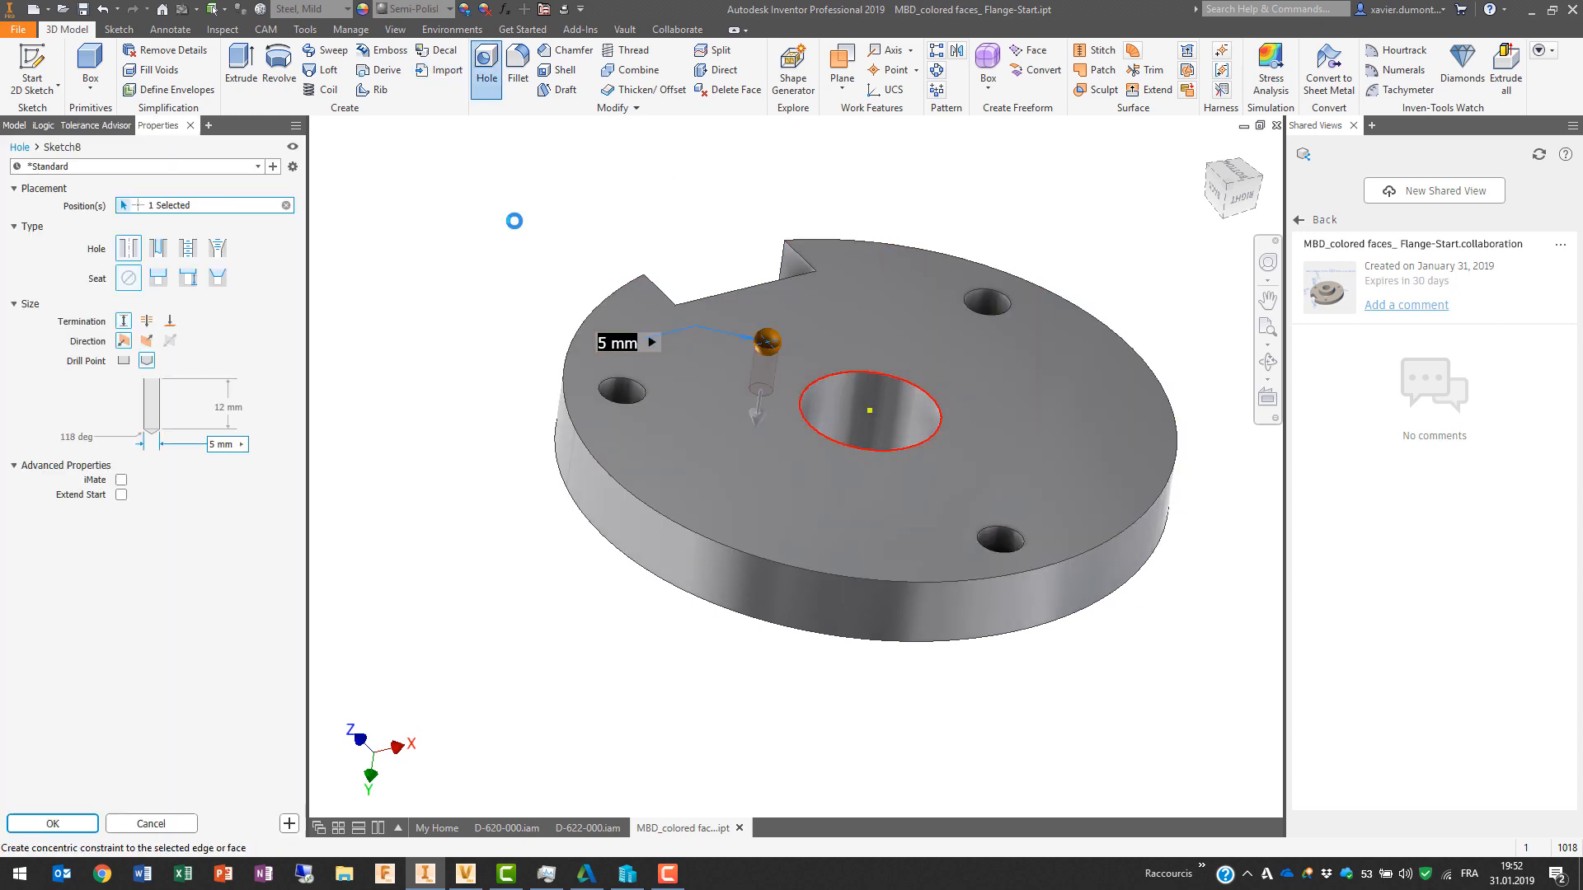
{"action": "left_click", "coordinate": [198, 167]}
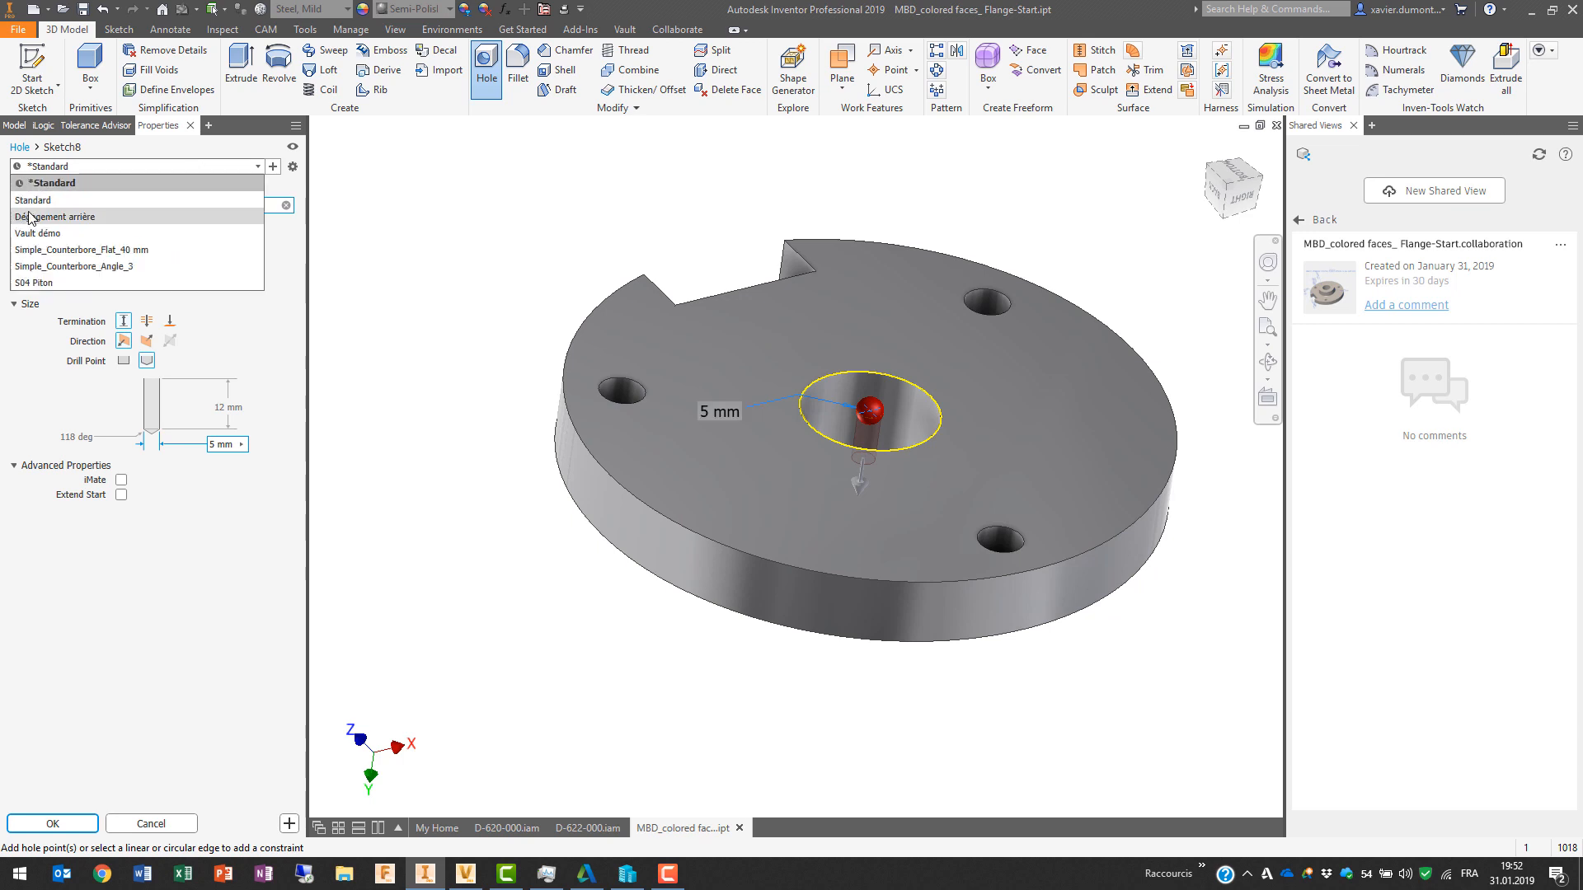
{"action": "left_click", "coordinate": [104, 217]}
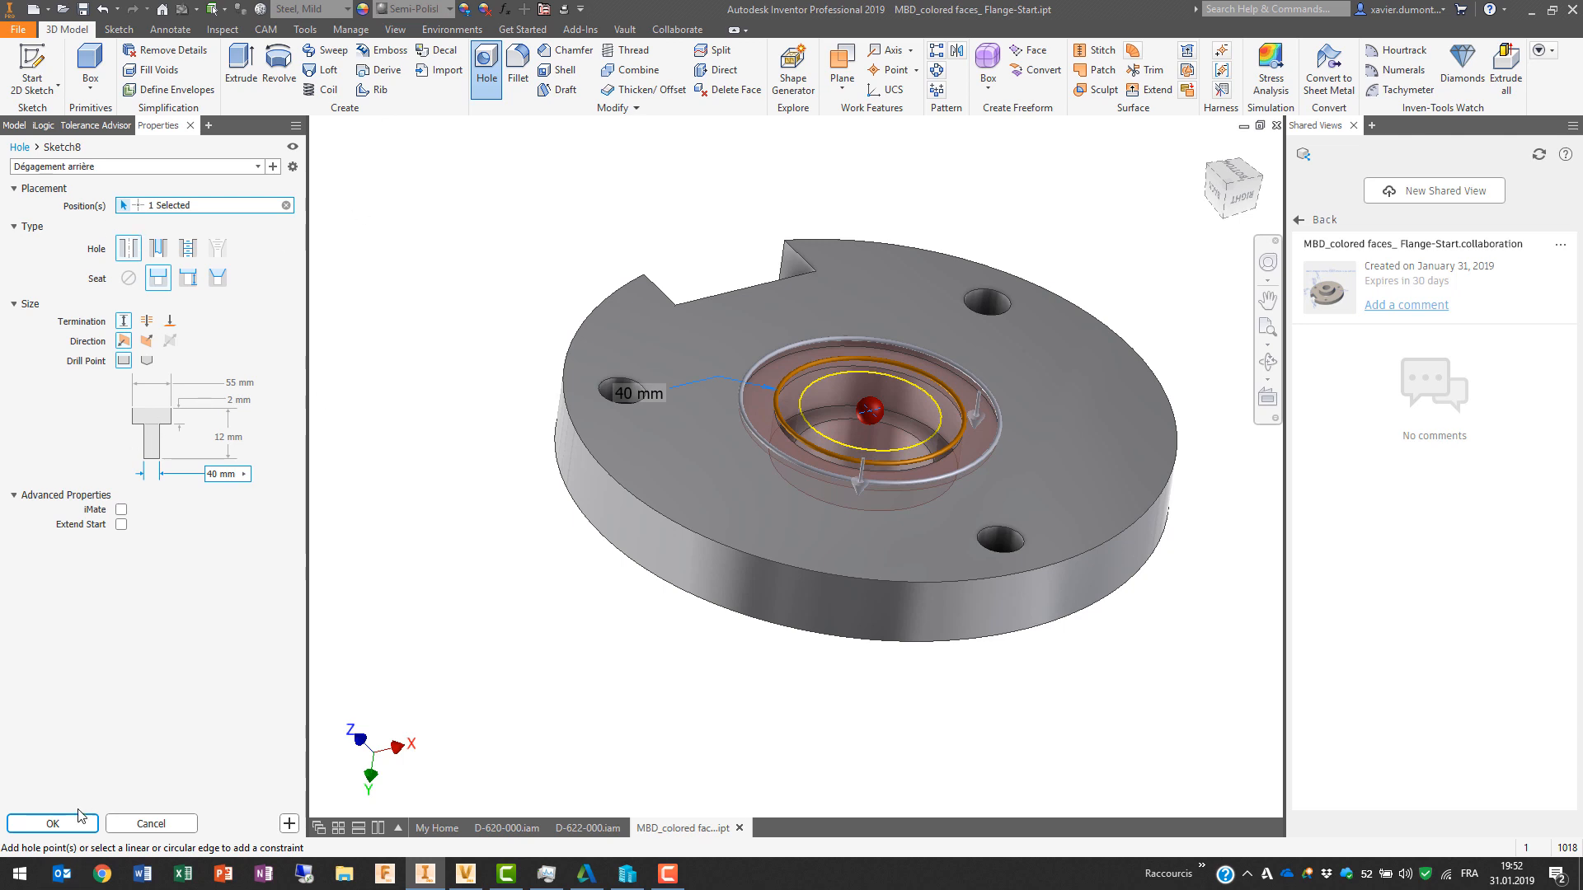
{"action": "left_click", "coordinate": [54, 823]}
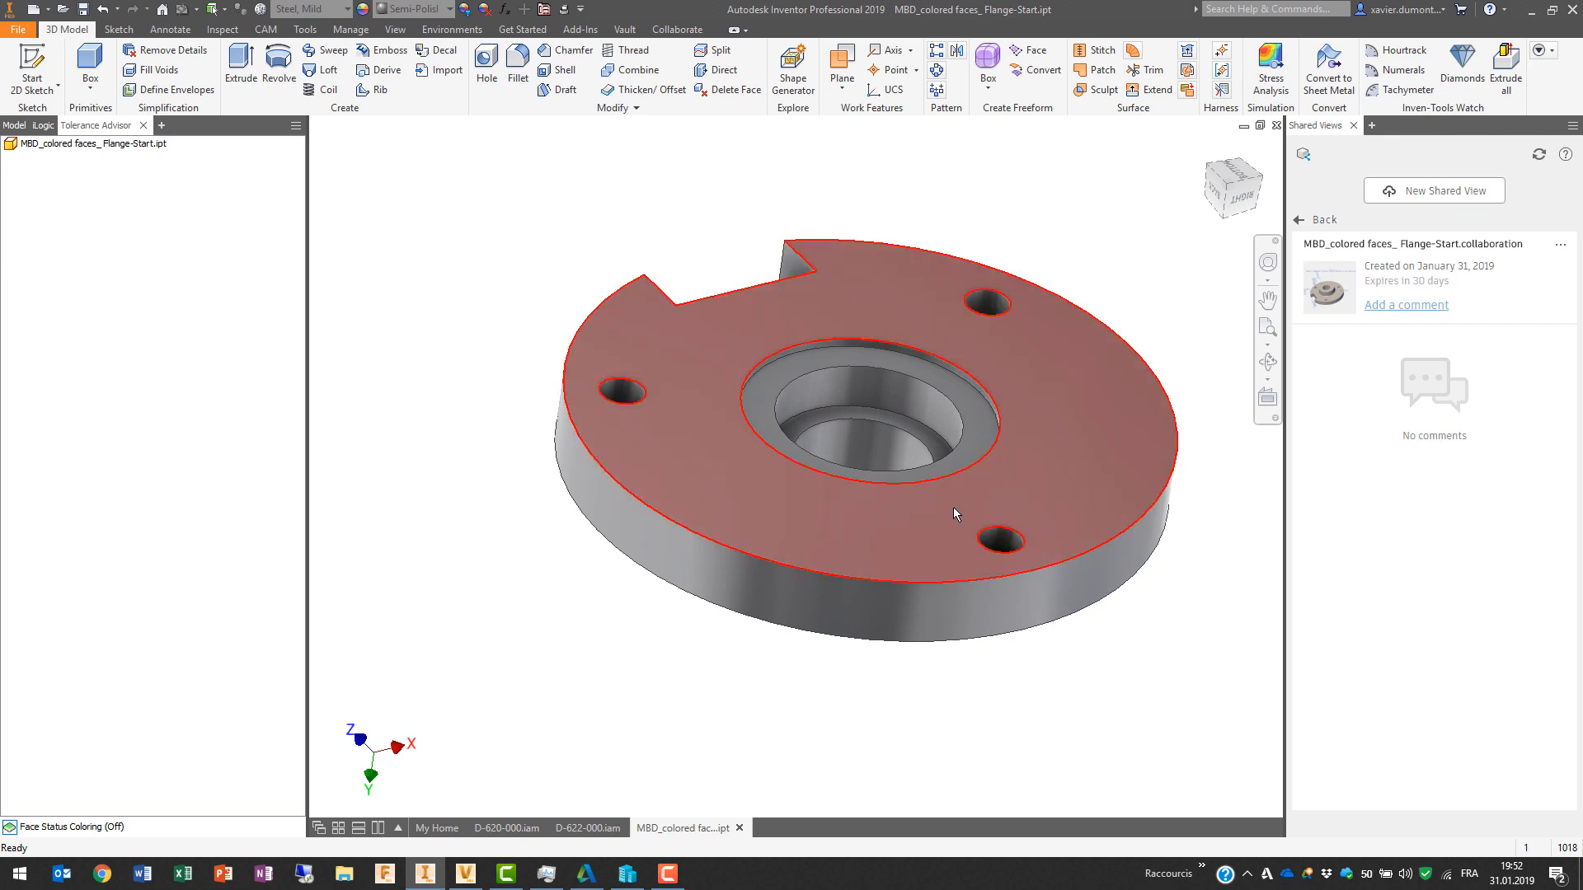
Step: Close the flange part without saving and open the base frame D-622-001 from the D-622-000 assembly
{"action": "left_click", "coordinate": [740, 827]}
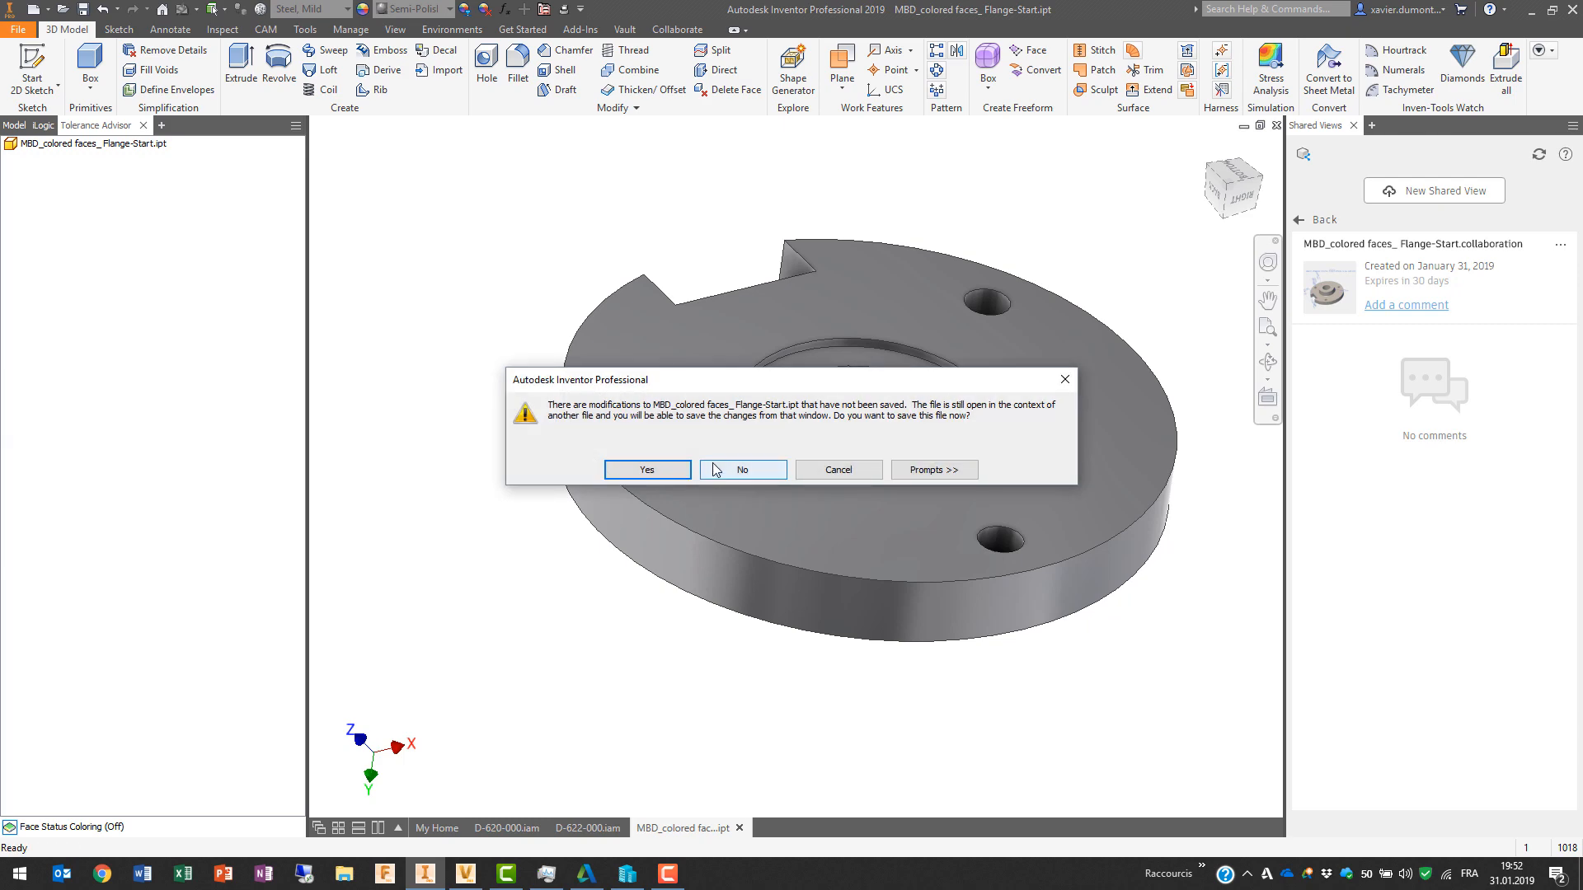
{"action": "left_click", "coordinate": [742, 469]}
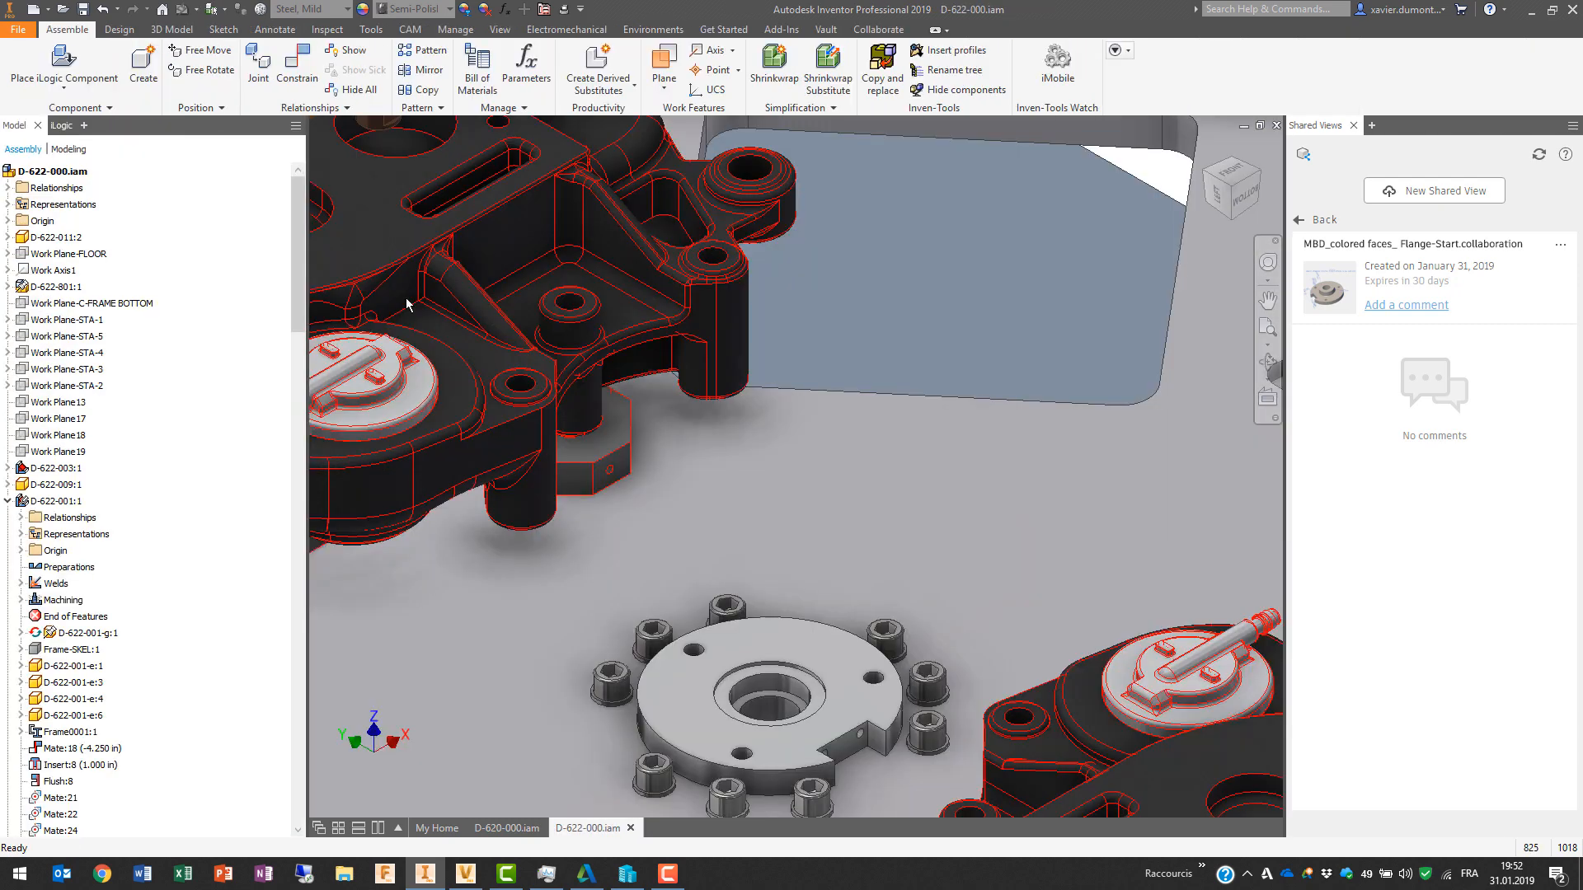
{"action": "scroll", "coordinate": [714, 635], "scroll_direction": "up", "scroll_amount": 4}
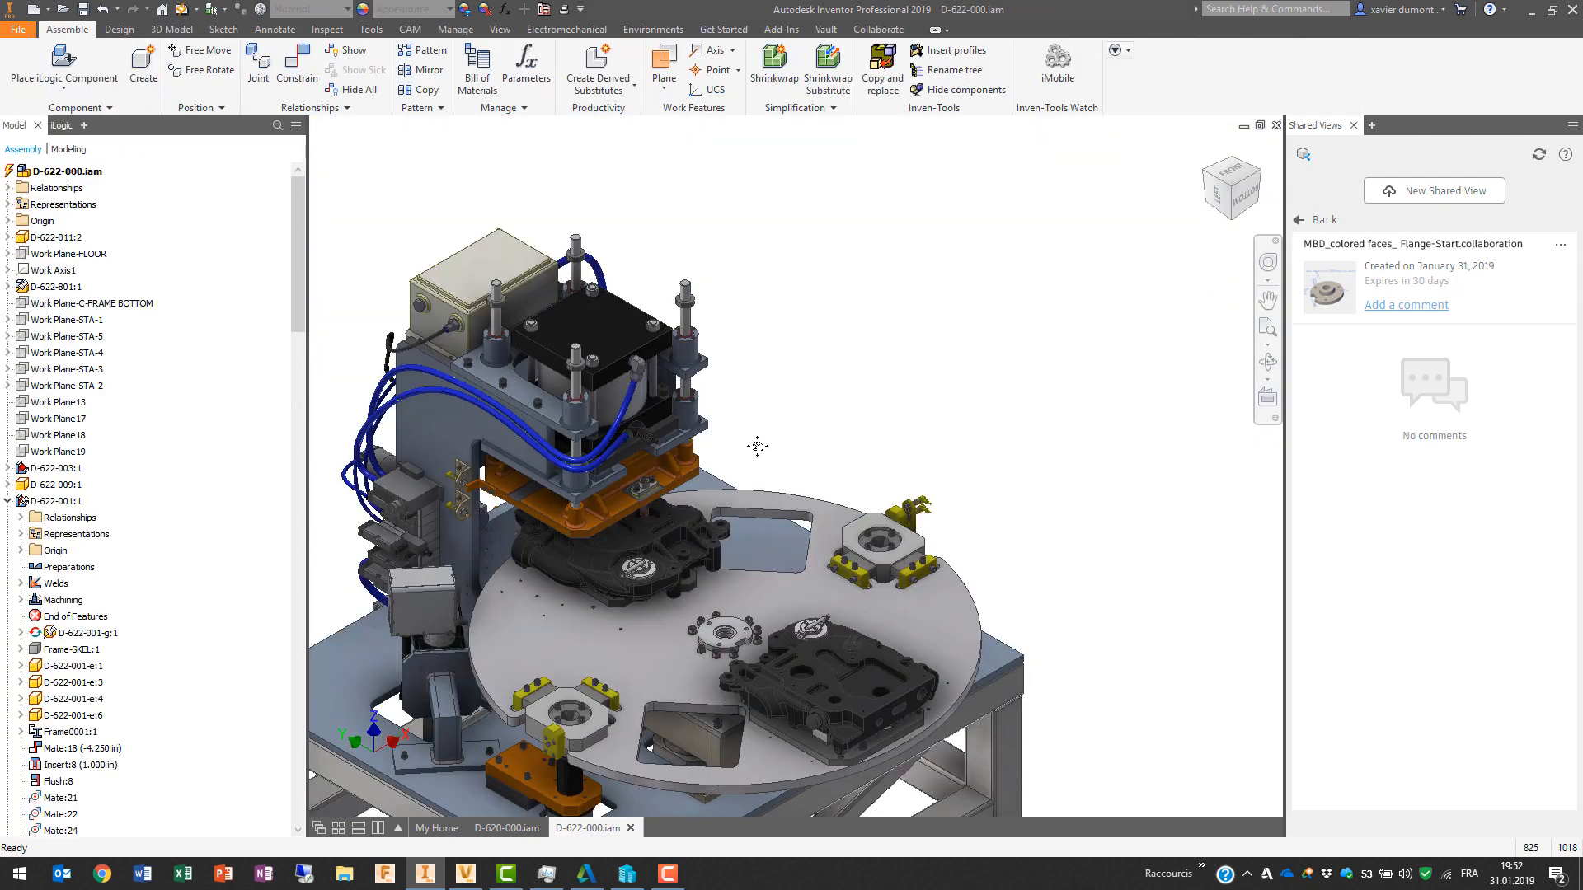
{"action": "middle_click_drag", "start_coordinate": [722, 692], "coordinate": [833, 241]}
{"action": "left_click", "coordinate": [689, 549]}
{"action": "right_click", "coordinate": [690, 549]}
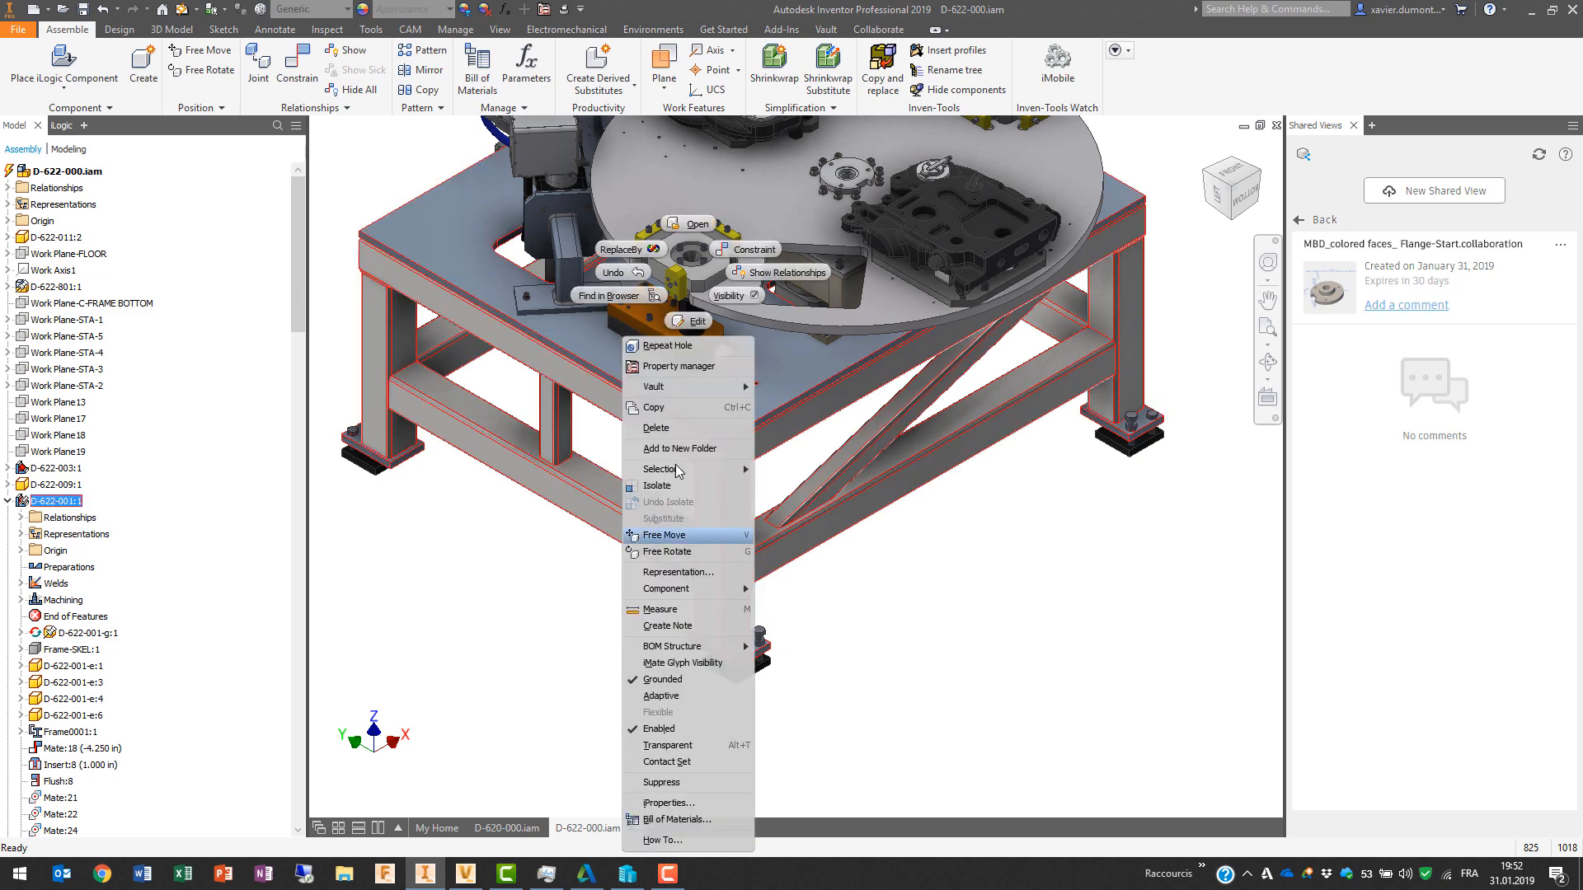
{"action": "left_click", "coordinate": [662, 233]}
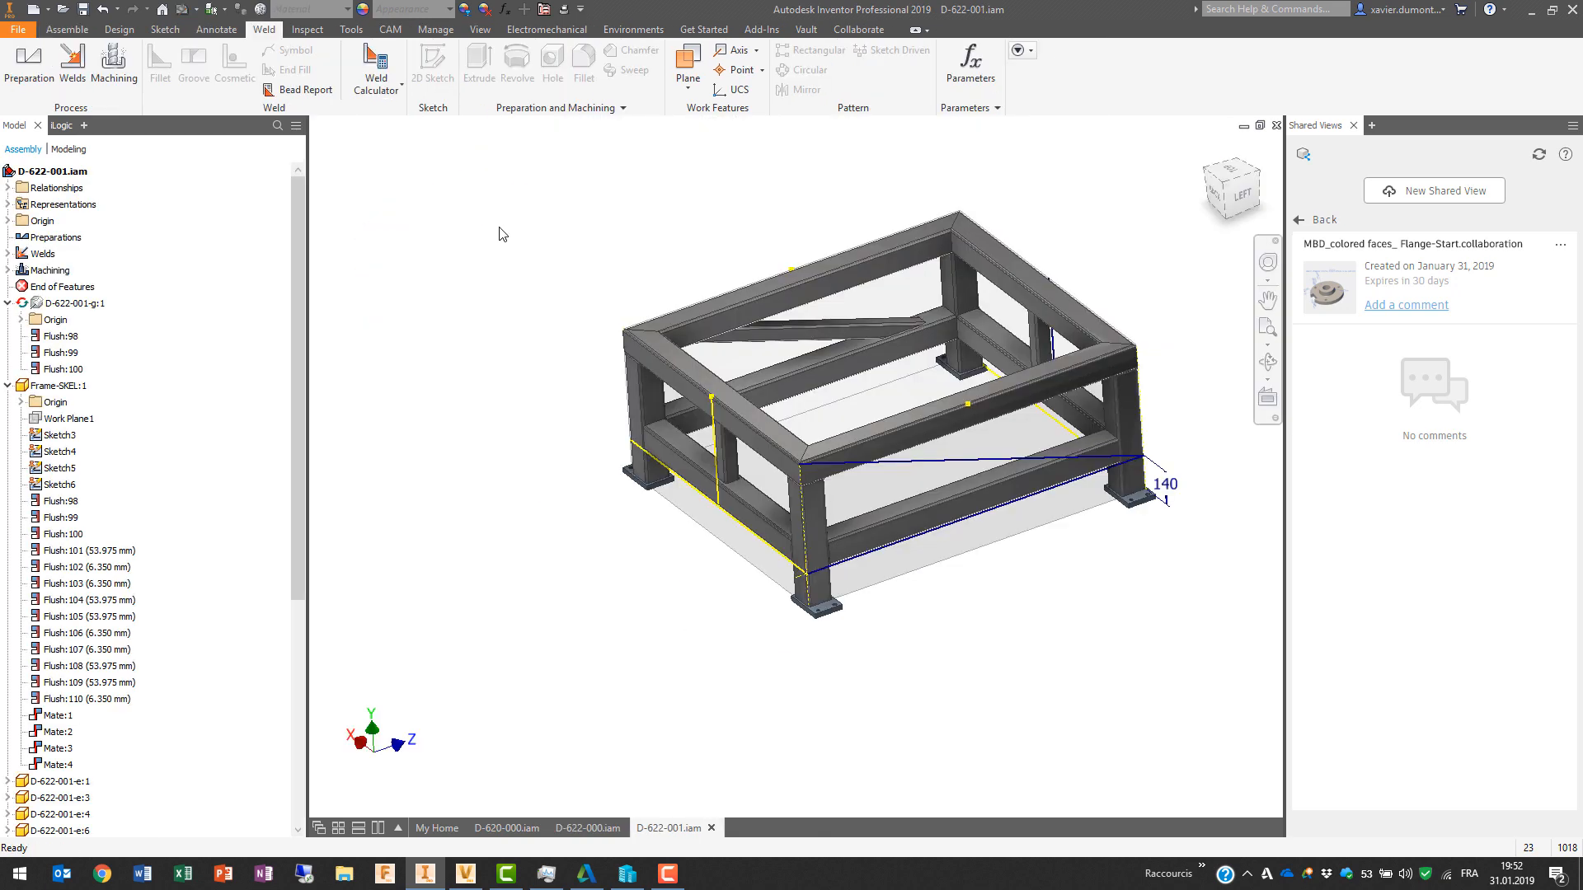
Step: Start a new frame member and copy its properties from the existing diagonal brace, ISO 12633-2 square, 60x60x6, Steel, Mild
{"action": "scroll", "coordinate": [1080, 404], "scroll_direction": "up", "scroll_amount": 3}
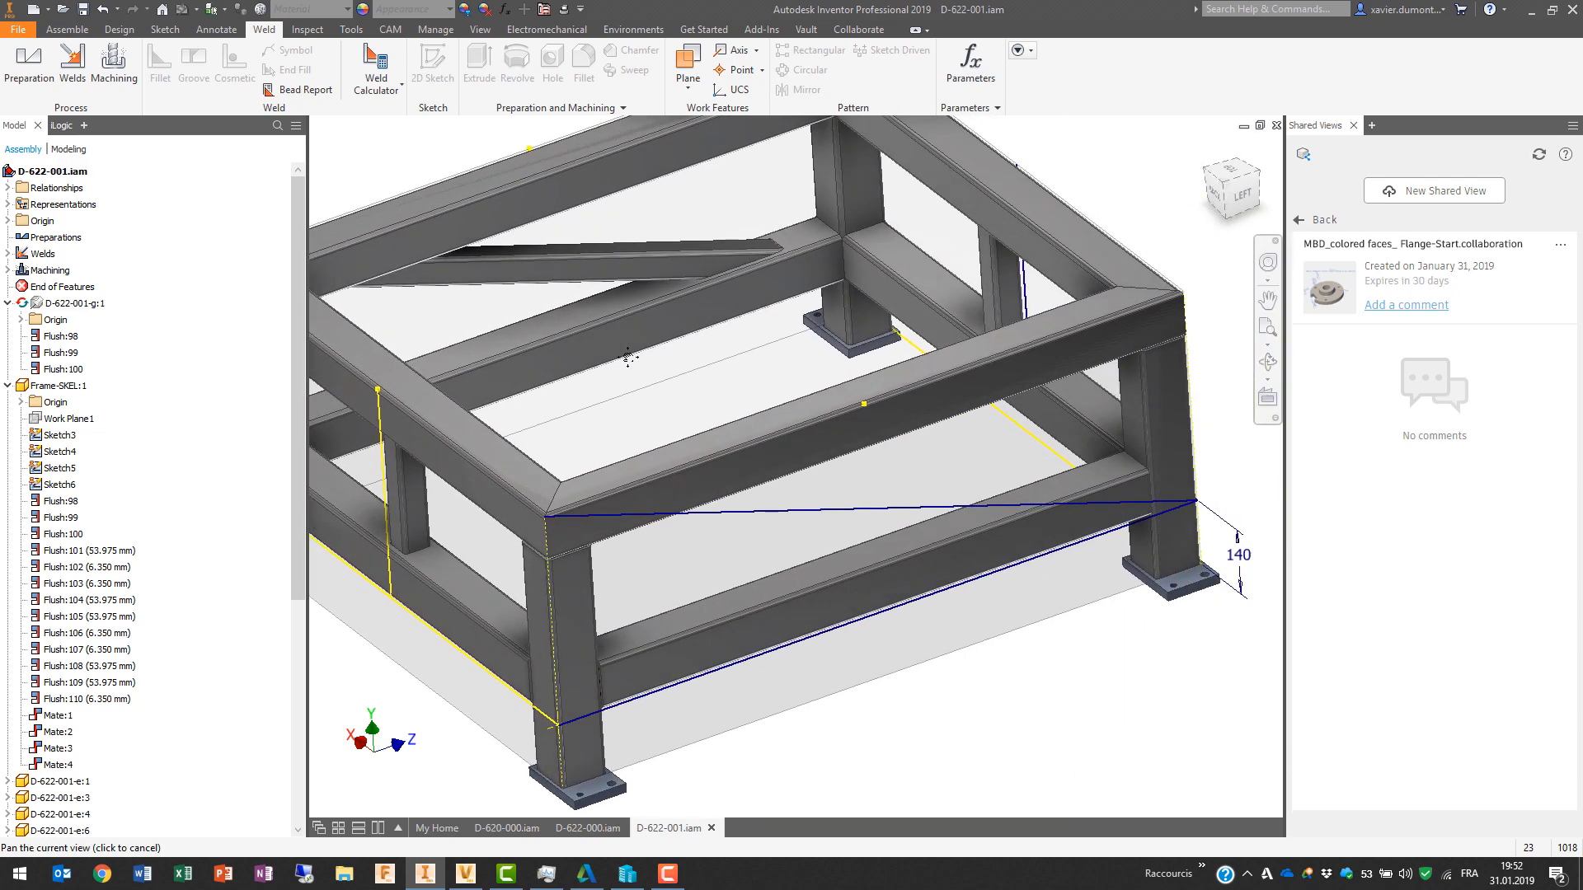
{"action": "left_click", "coordinate": [113, 31]}
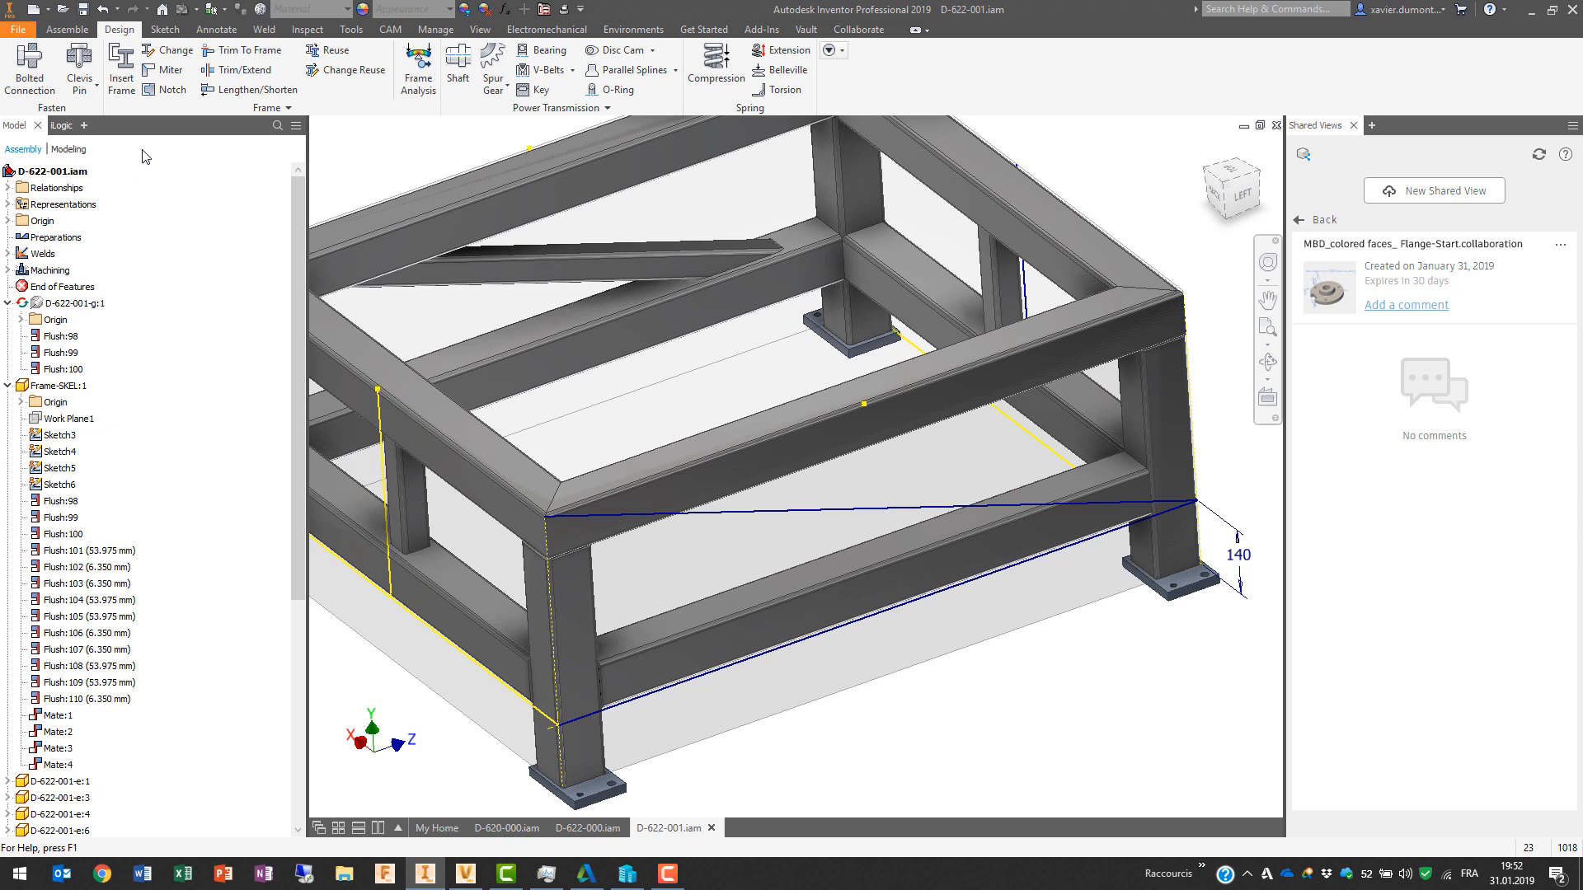
{"action": "left_click", "coordinate": [121, 73]}
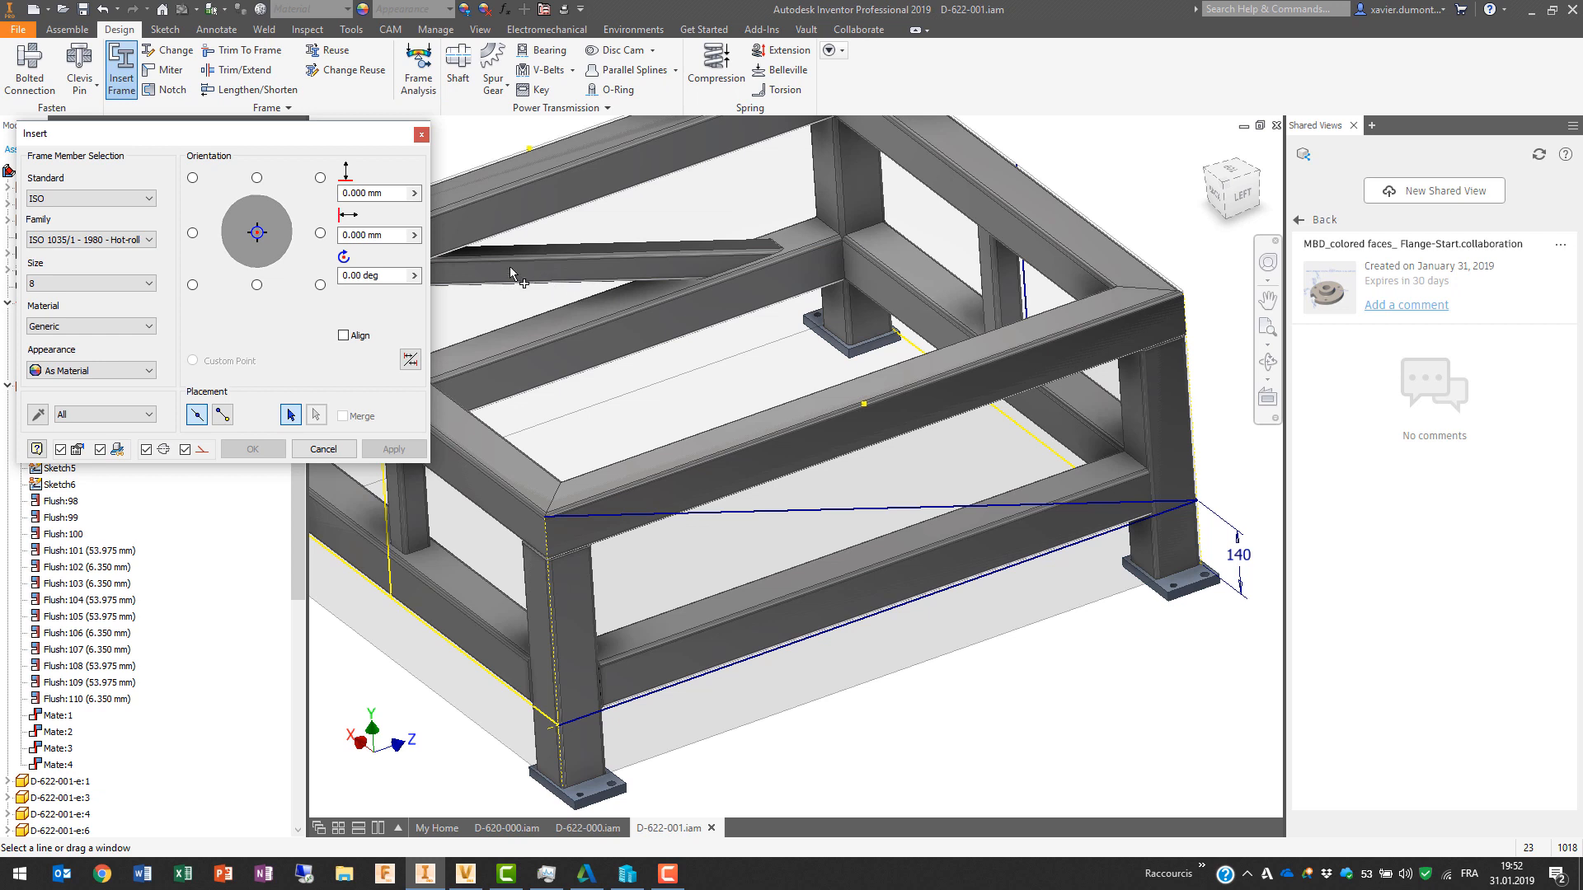
{"action": "left_click", "coordinate": [37, 414]}
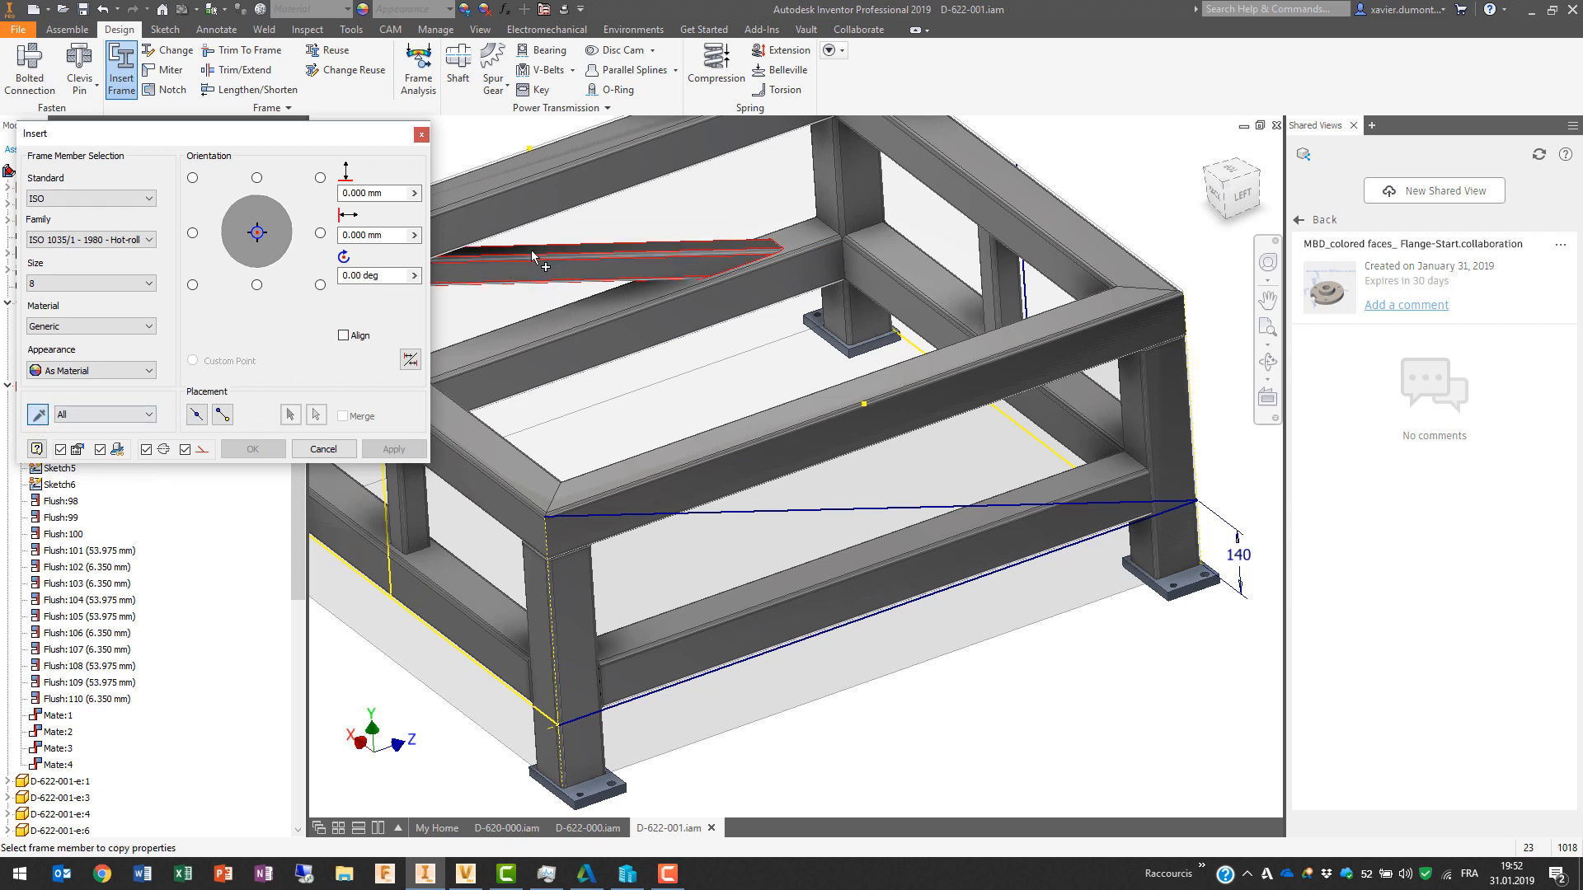
{"action": "left_click", "coordinate": [626, 241]}
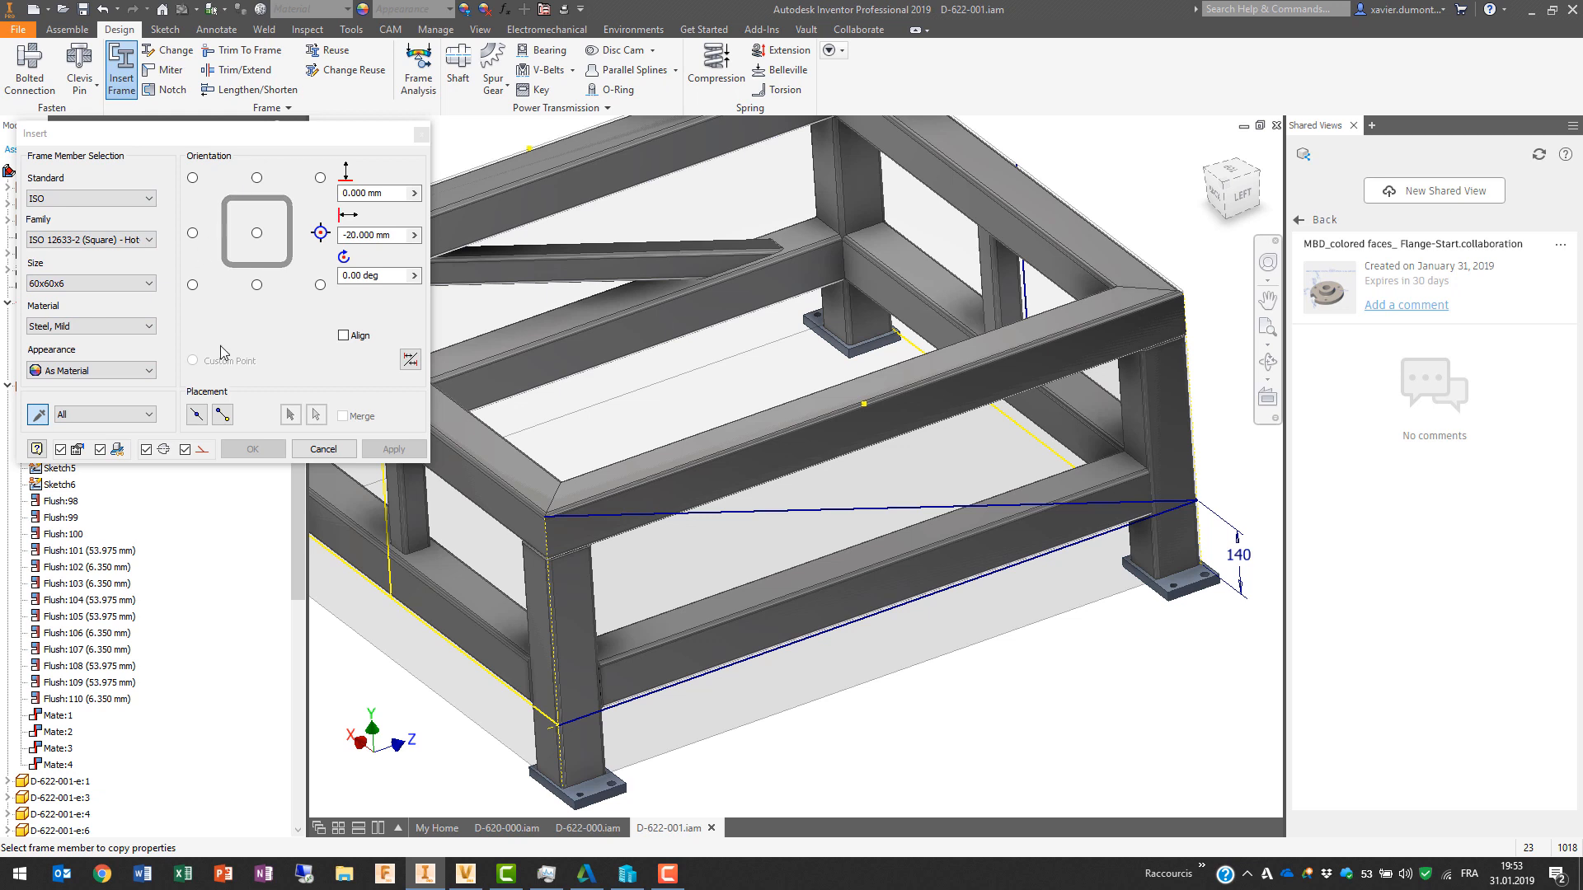
Step: Insert the member along the opposite diagonal sketch line, numbering its file with the ASKA scheme and checking out all required files
{"action": "left_click", "coordinate": [196, 414]}
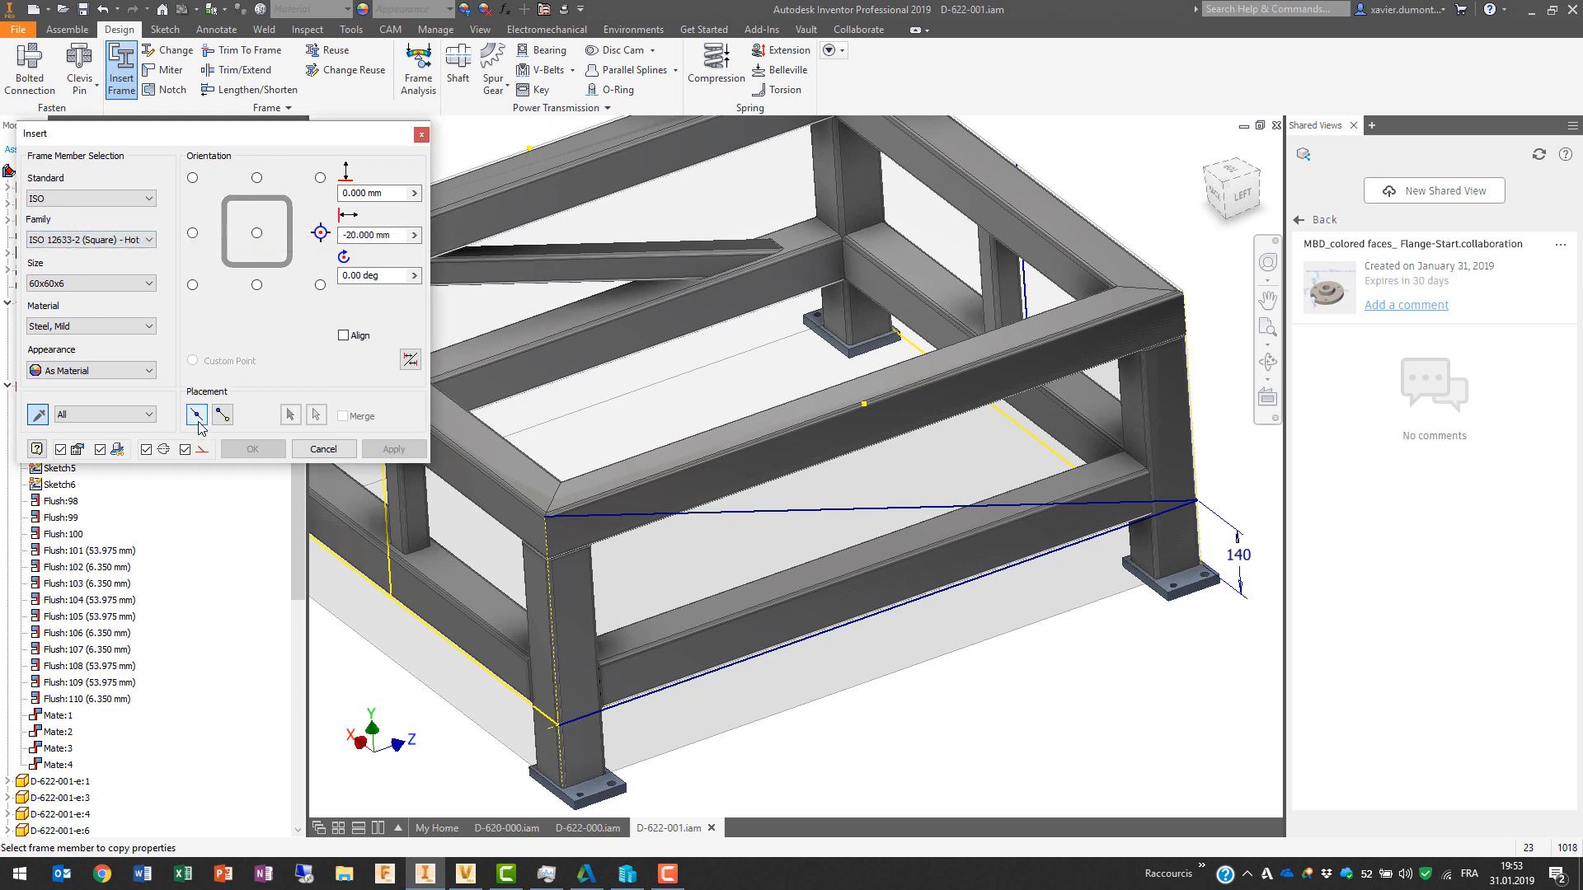
{"action": "left_click", "coordinate": [833, 511]}
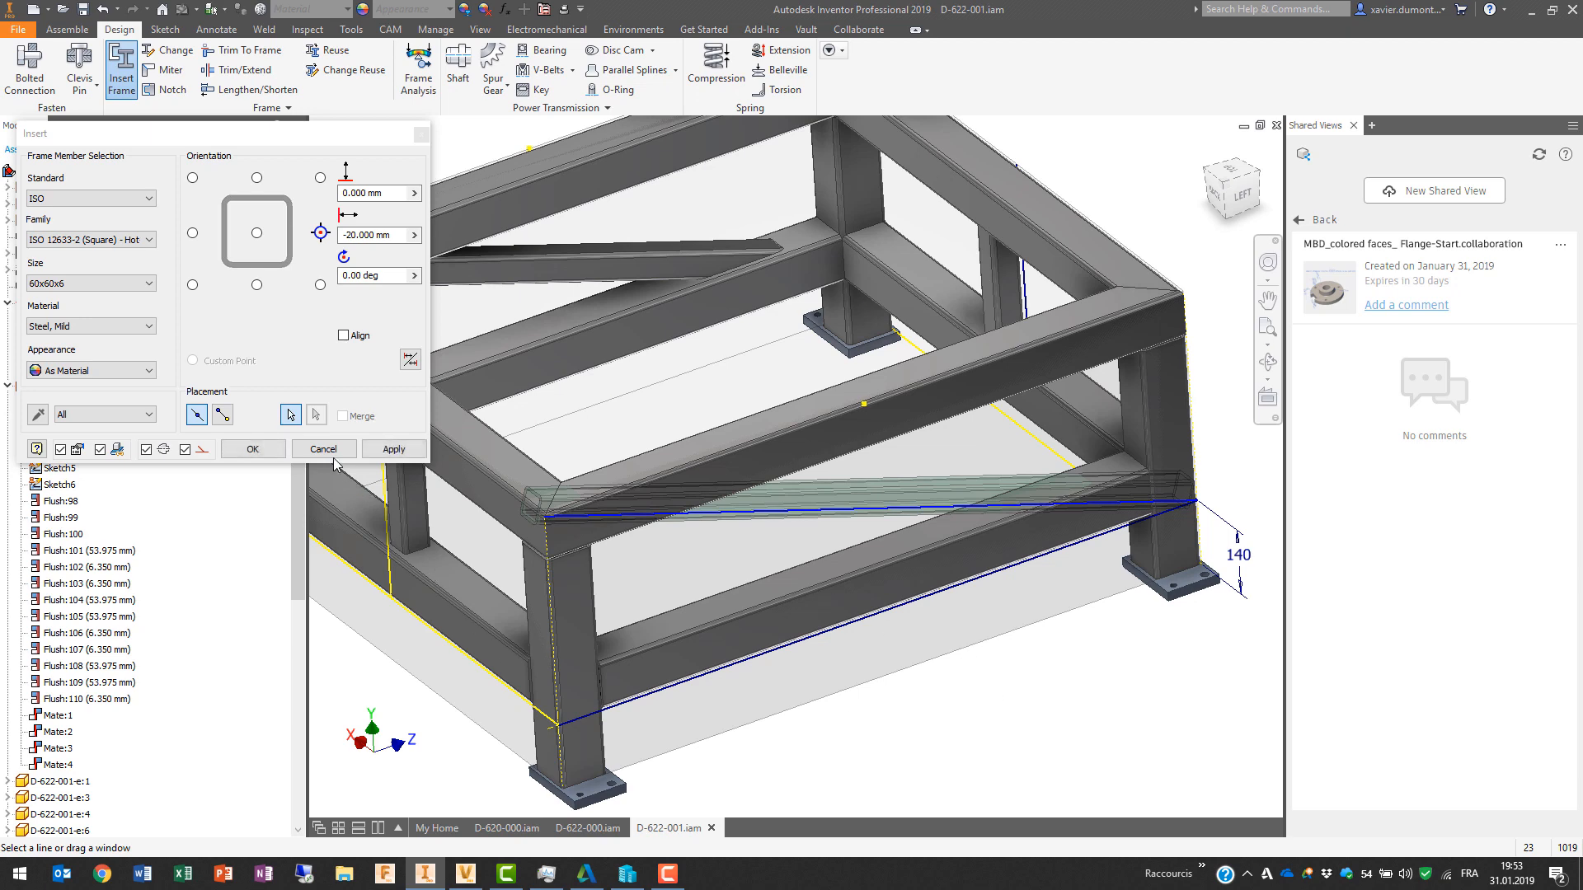
{"action": "left_click", "coordinate": [246, 450]}
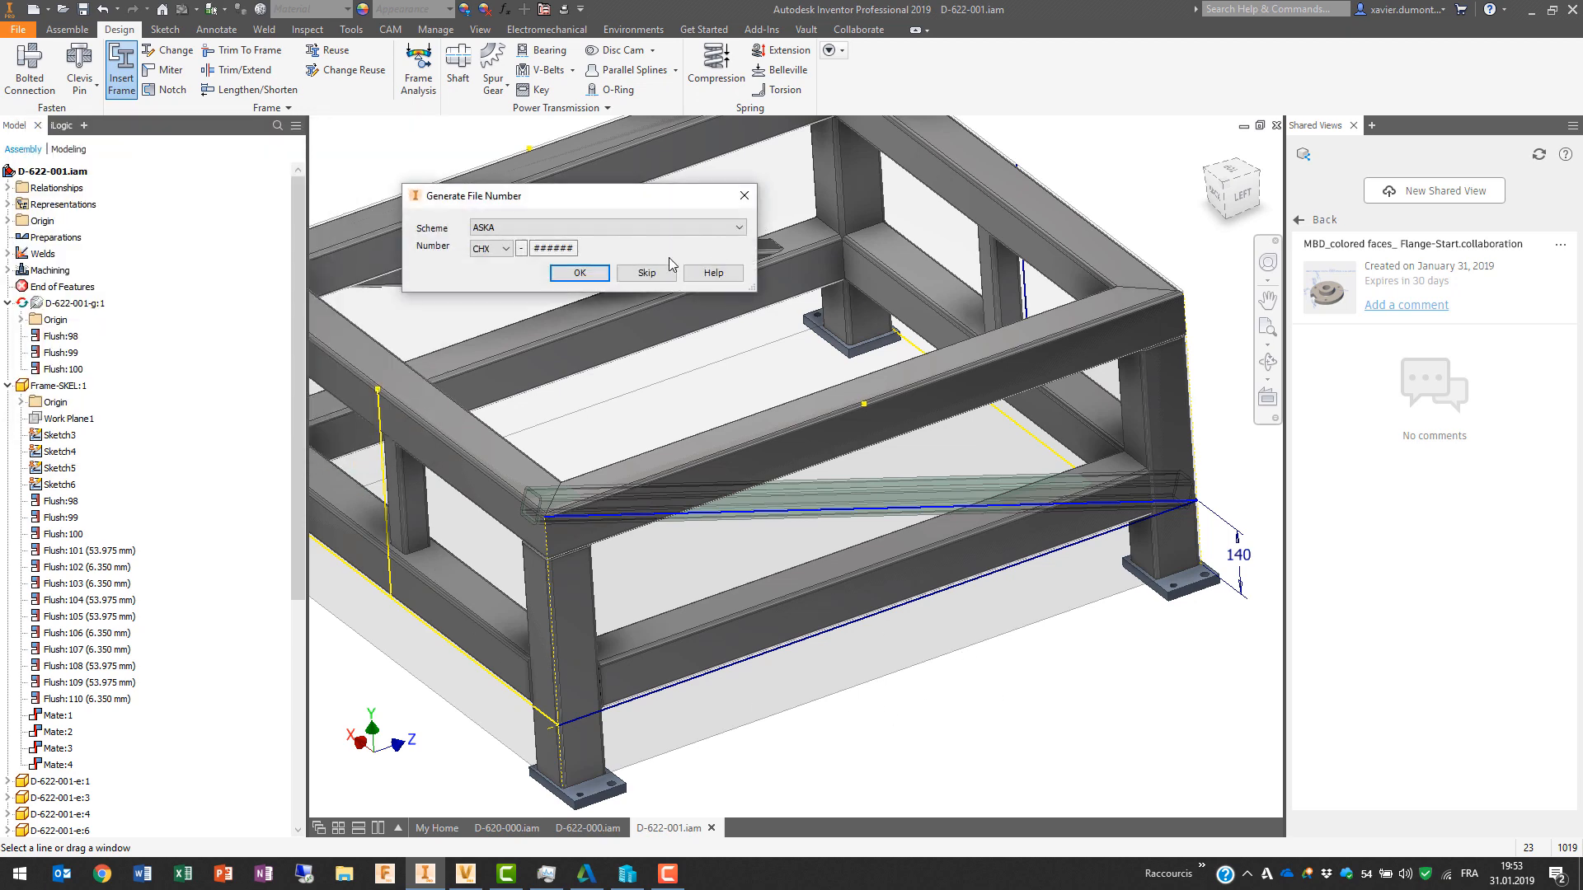
{"action": "left_click", "coordinate": [581, 273]}
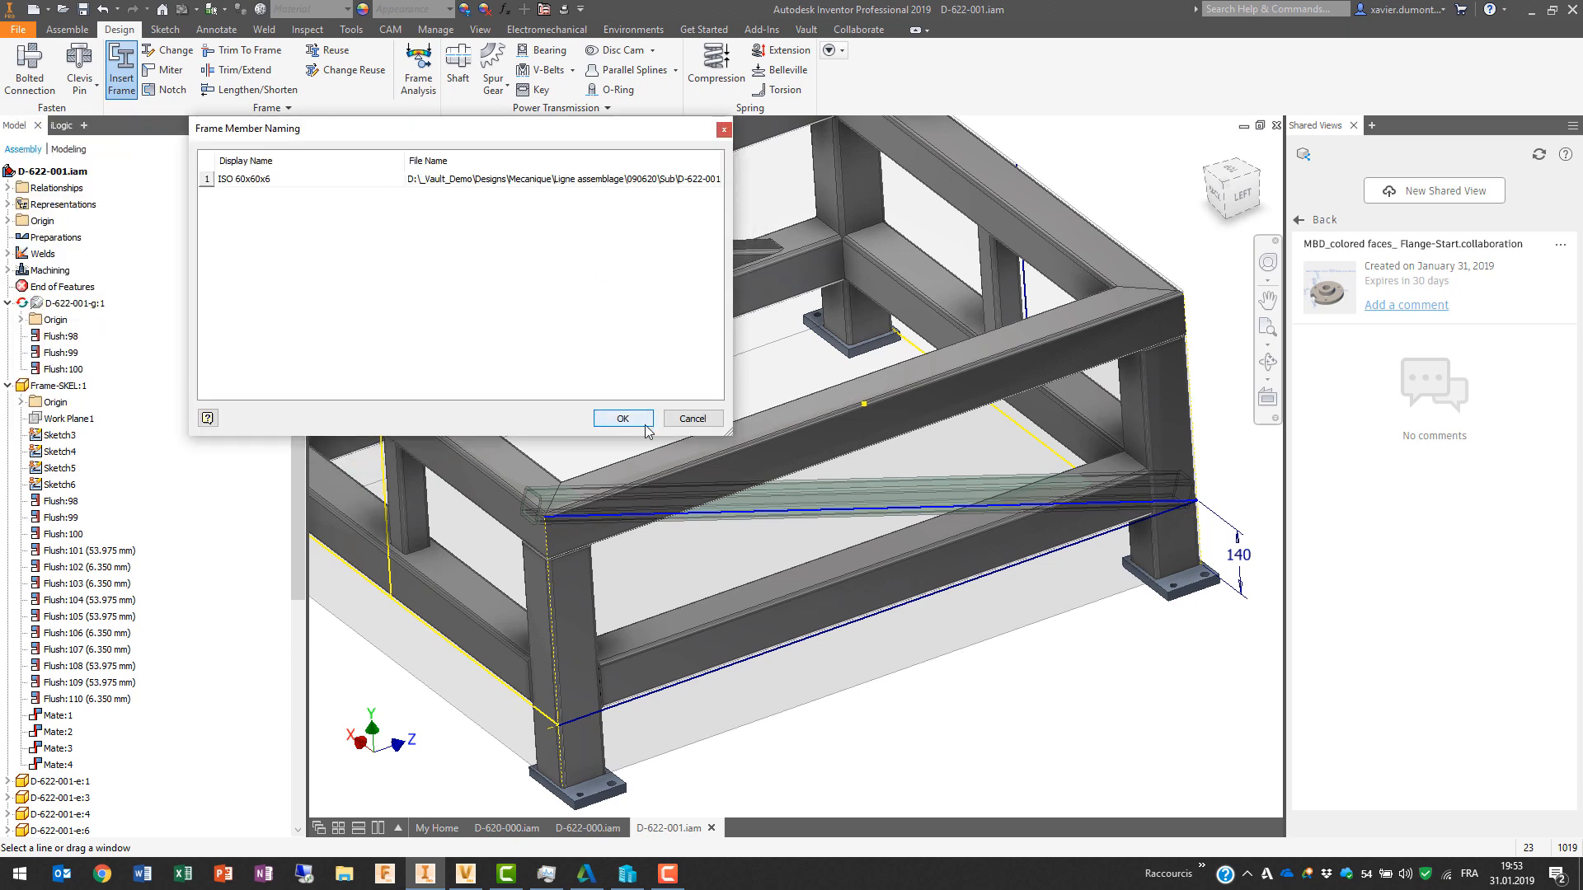
{"action": "left_click", "coordinate": [617, 418]}
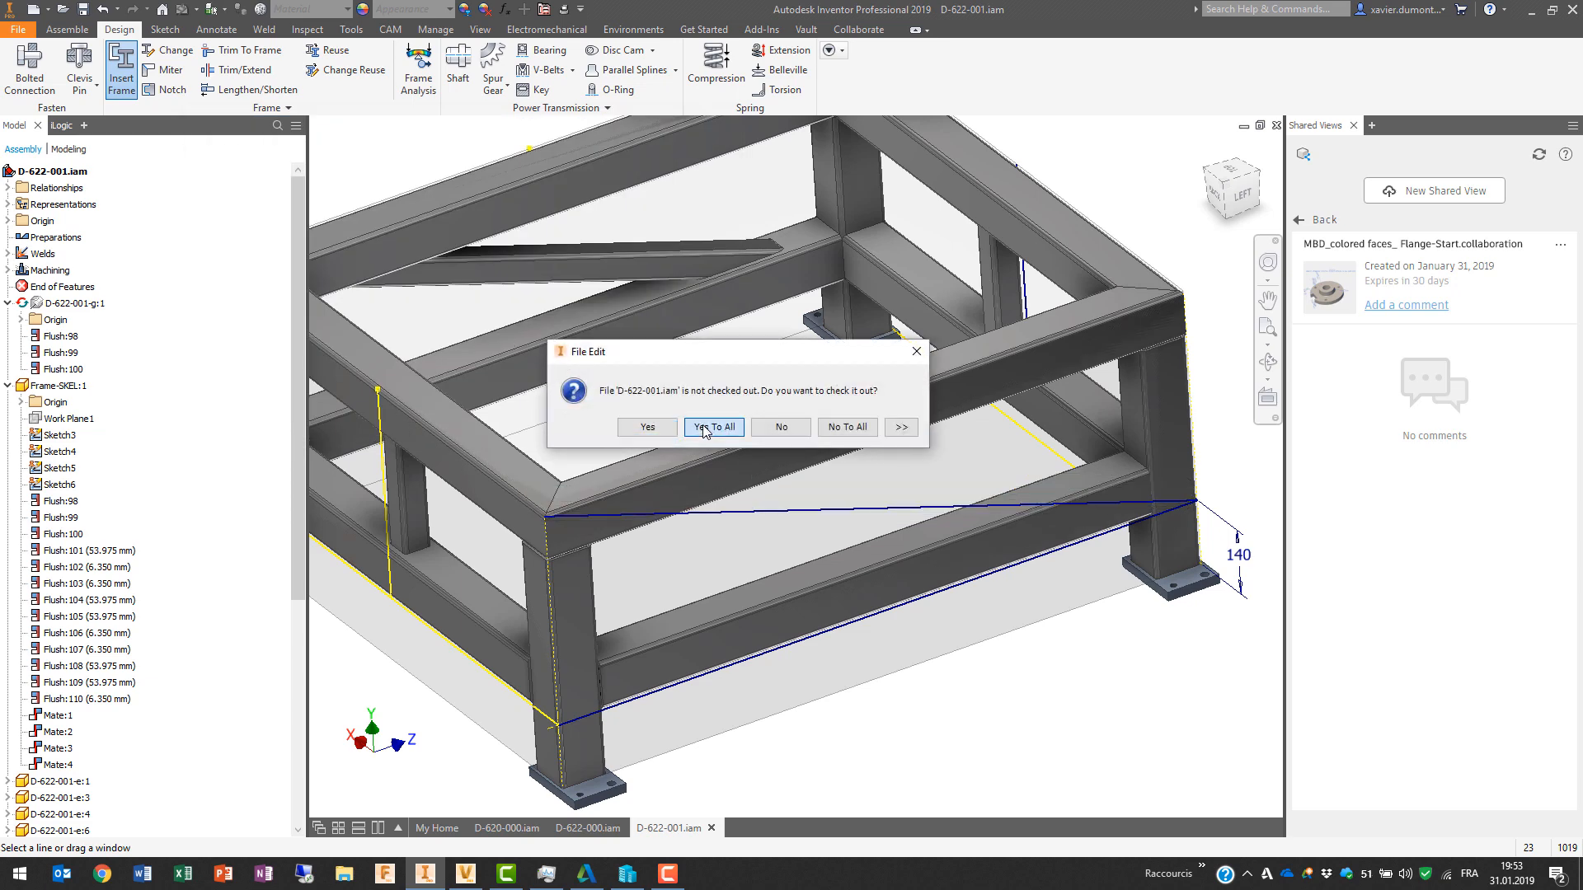
{"action": "left_click", "coordinate": [714, 430]}
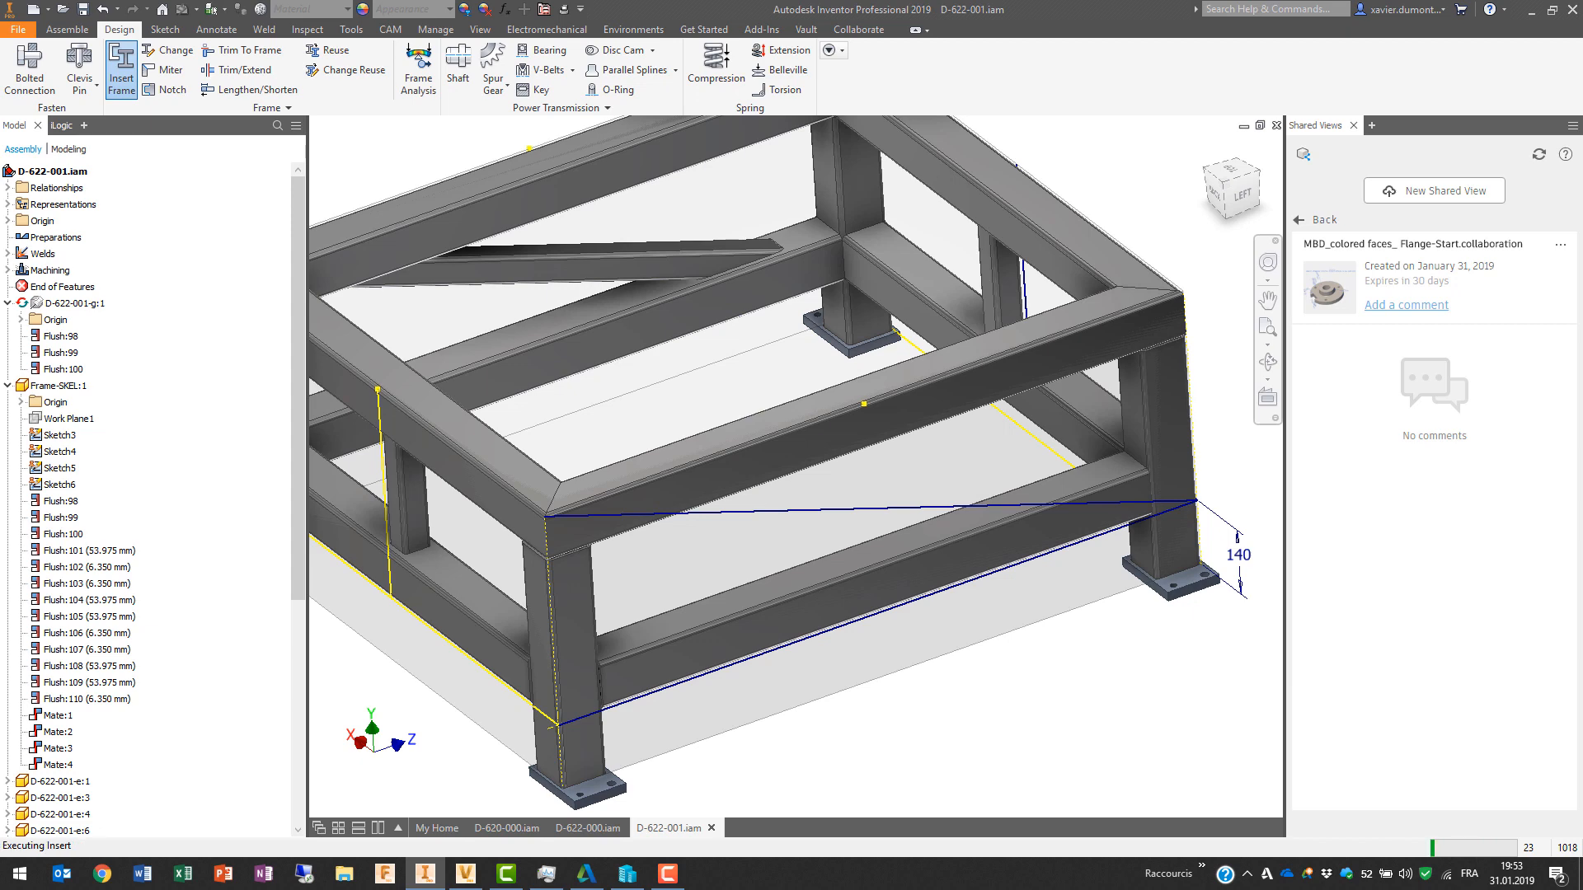
{"action": "scroll", "coordinate": [827, 560], "scroll_direction": "down", "scroll_amount": 3}
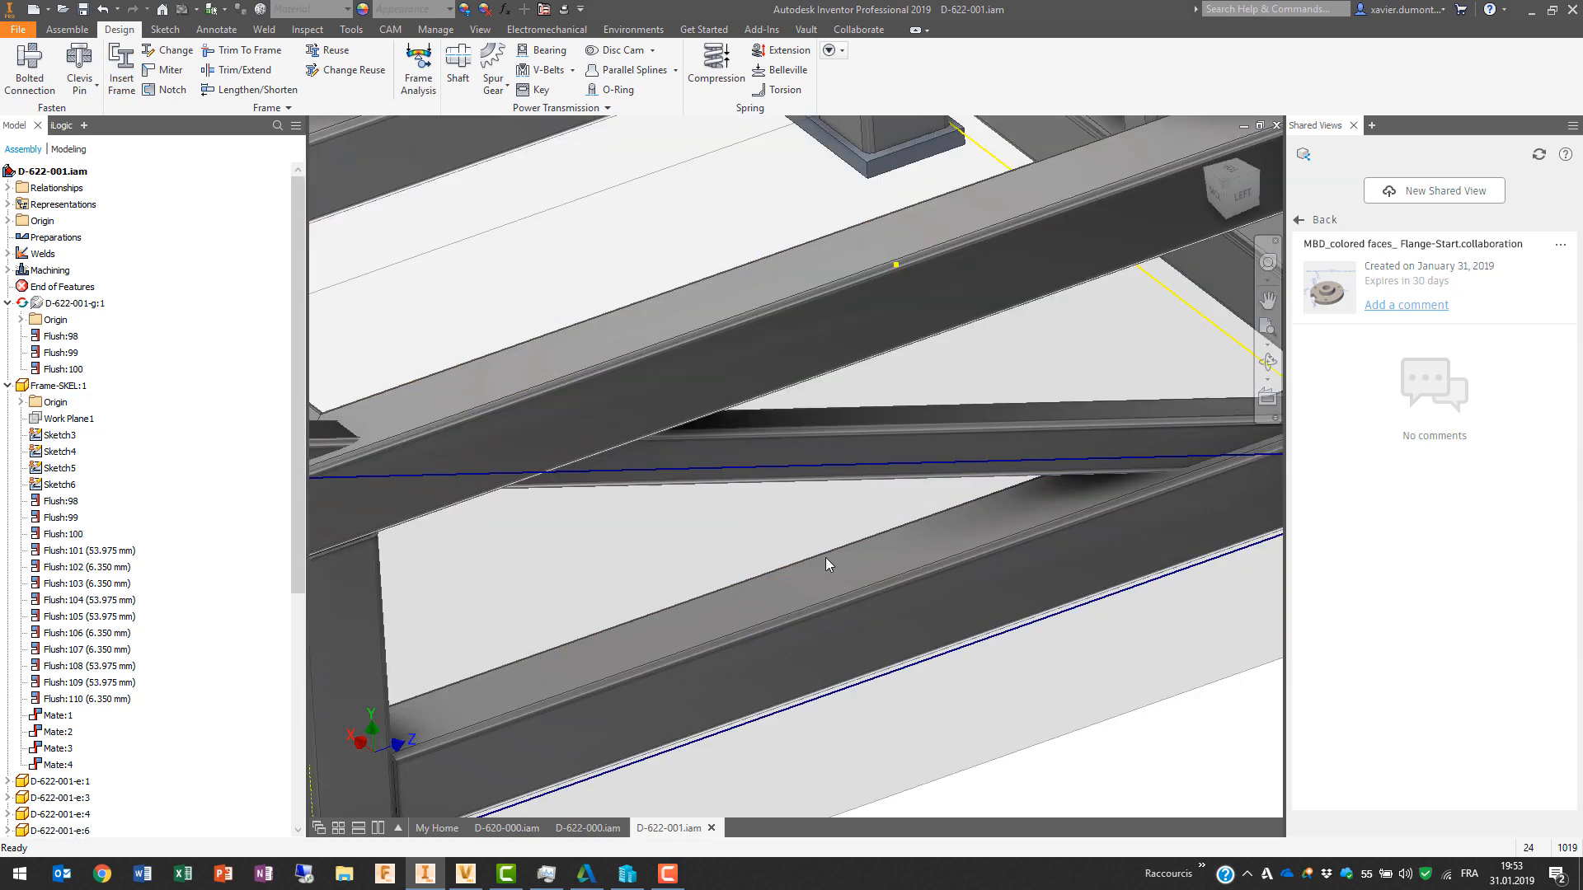
{"action": "scroll", "coordinate": [601, 601], "scroll_direction": "up", "scroll_amount": 4}
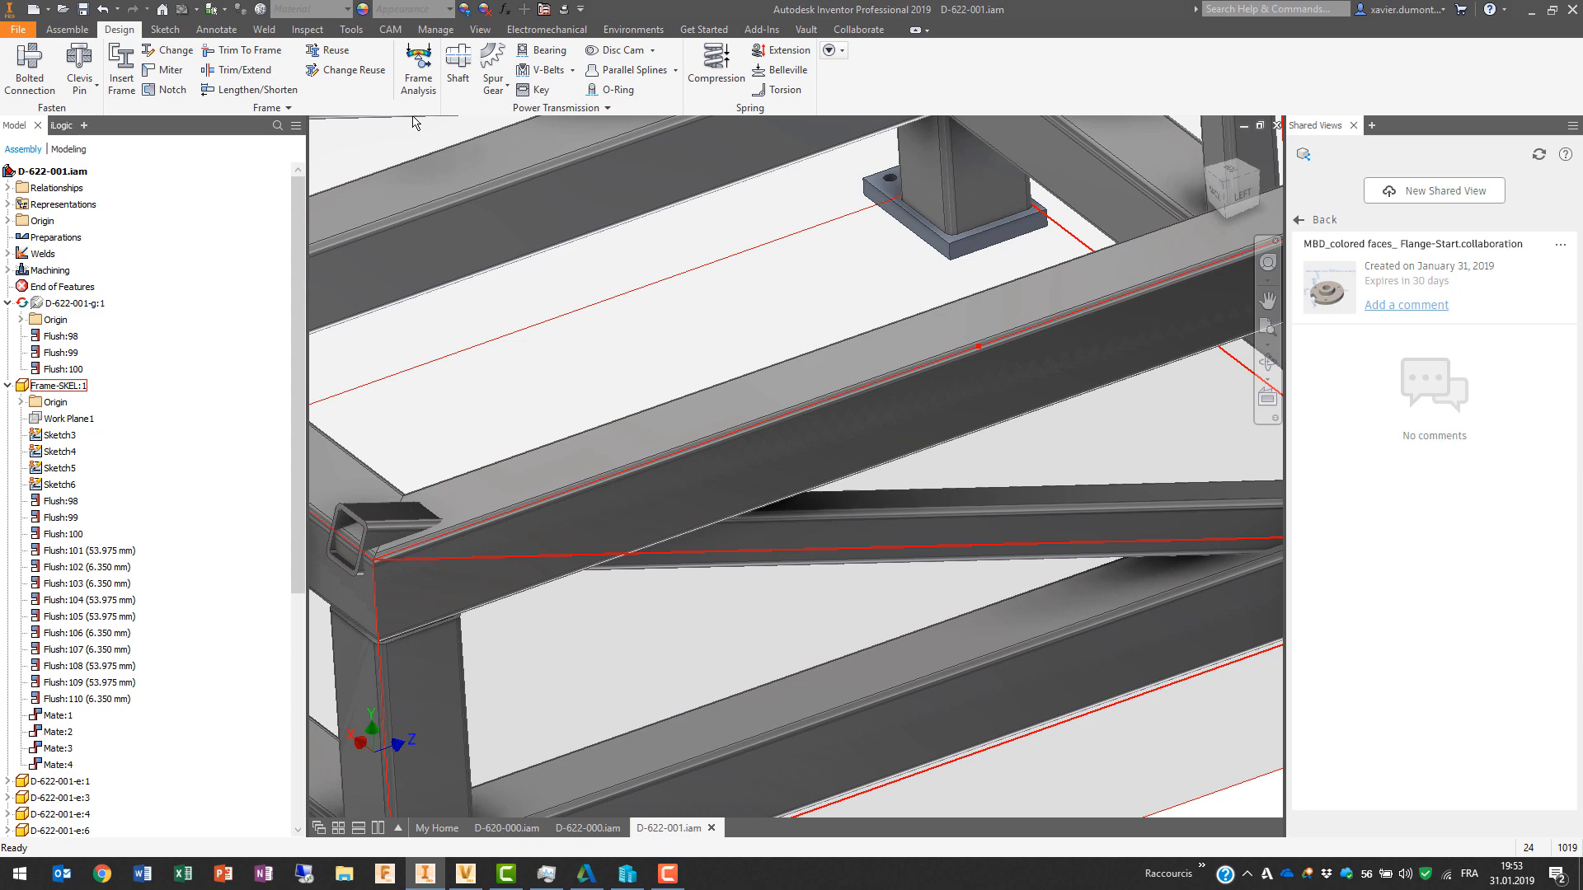
{"action": "left_click", "coordinate": [245, 71]}
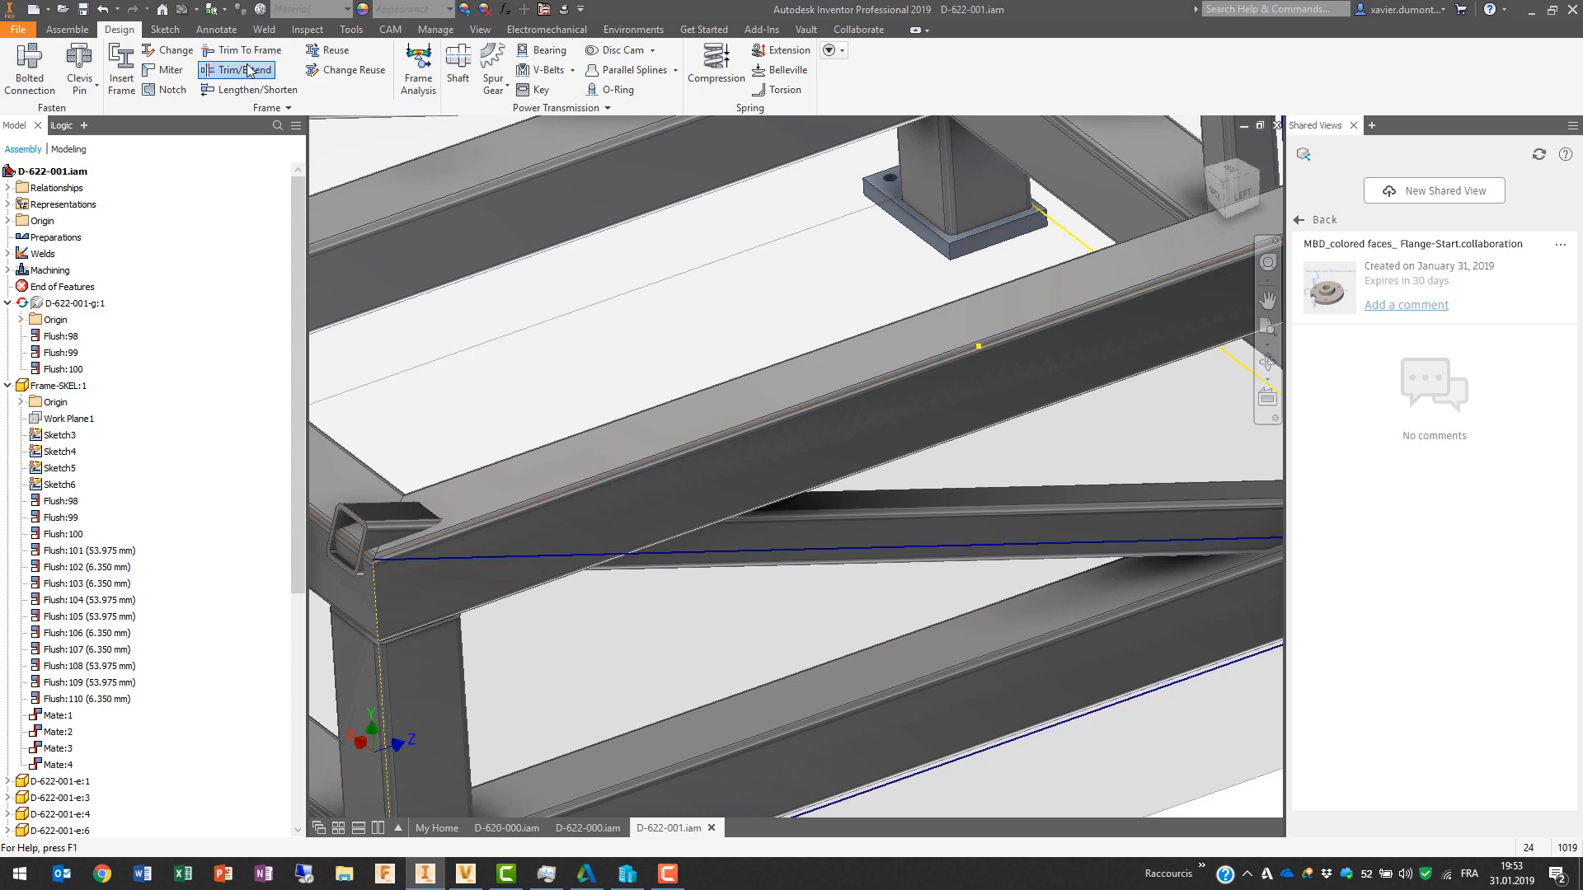
{"action": "middle_click_drag", "start_coordinate": [666, 611], "coordinate": [505, 624]}
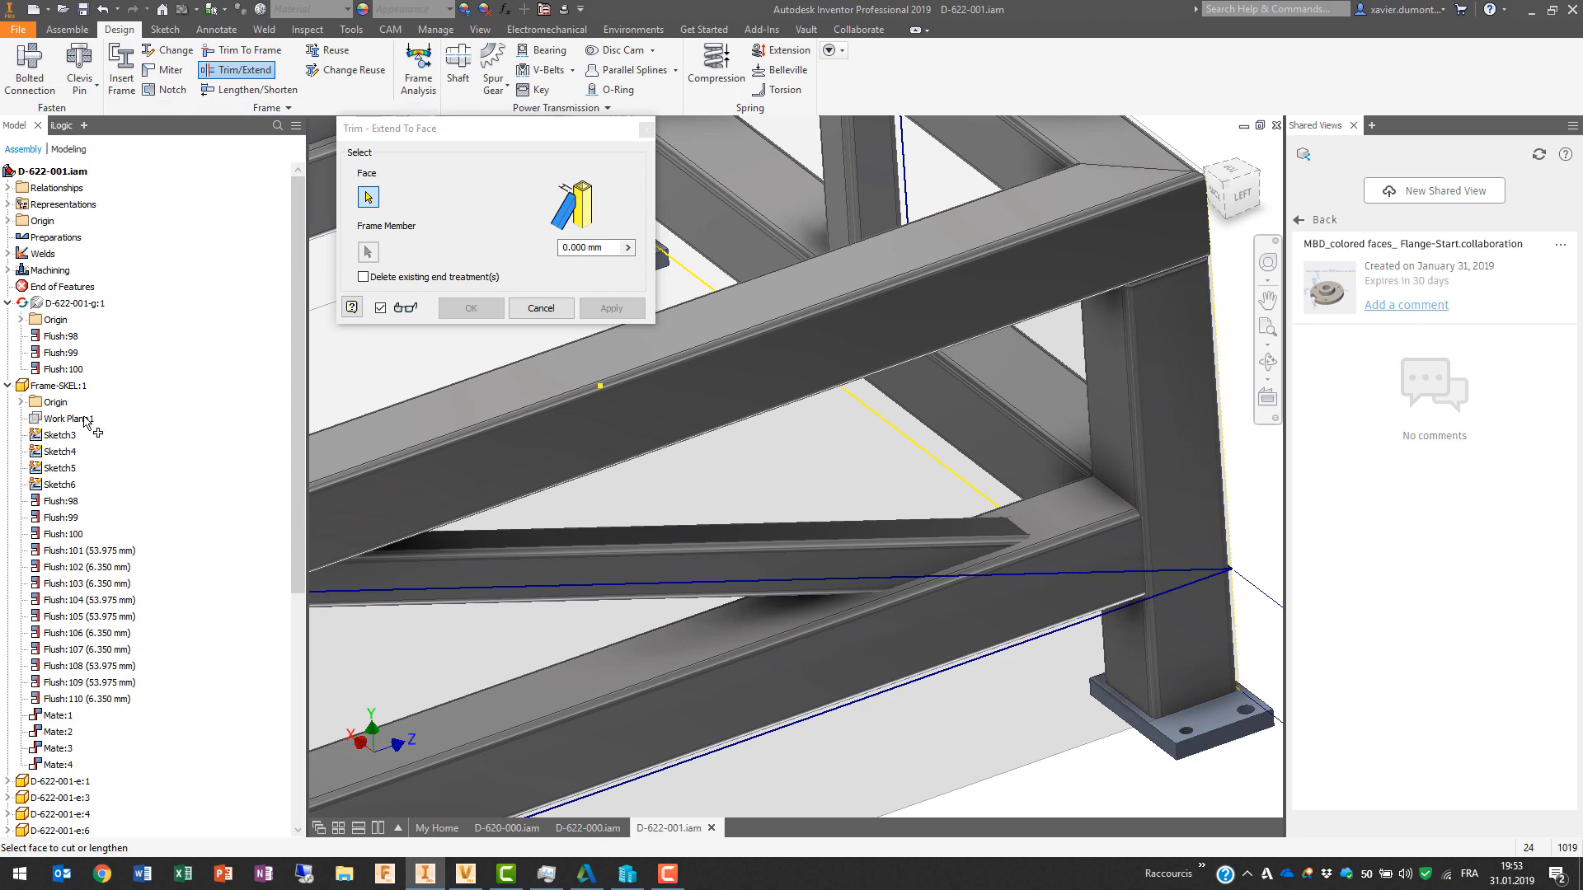
{"action": "key", "text": "Escape"}
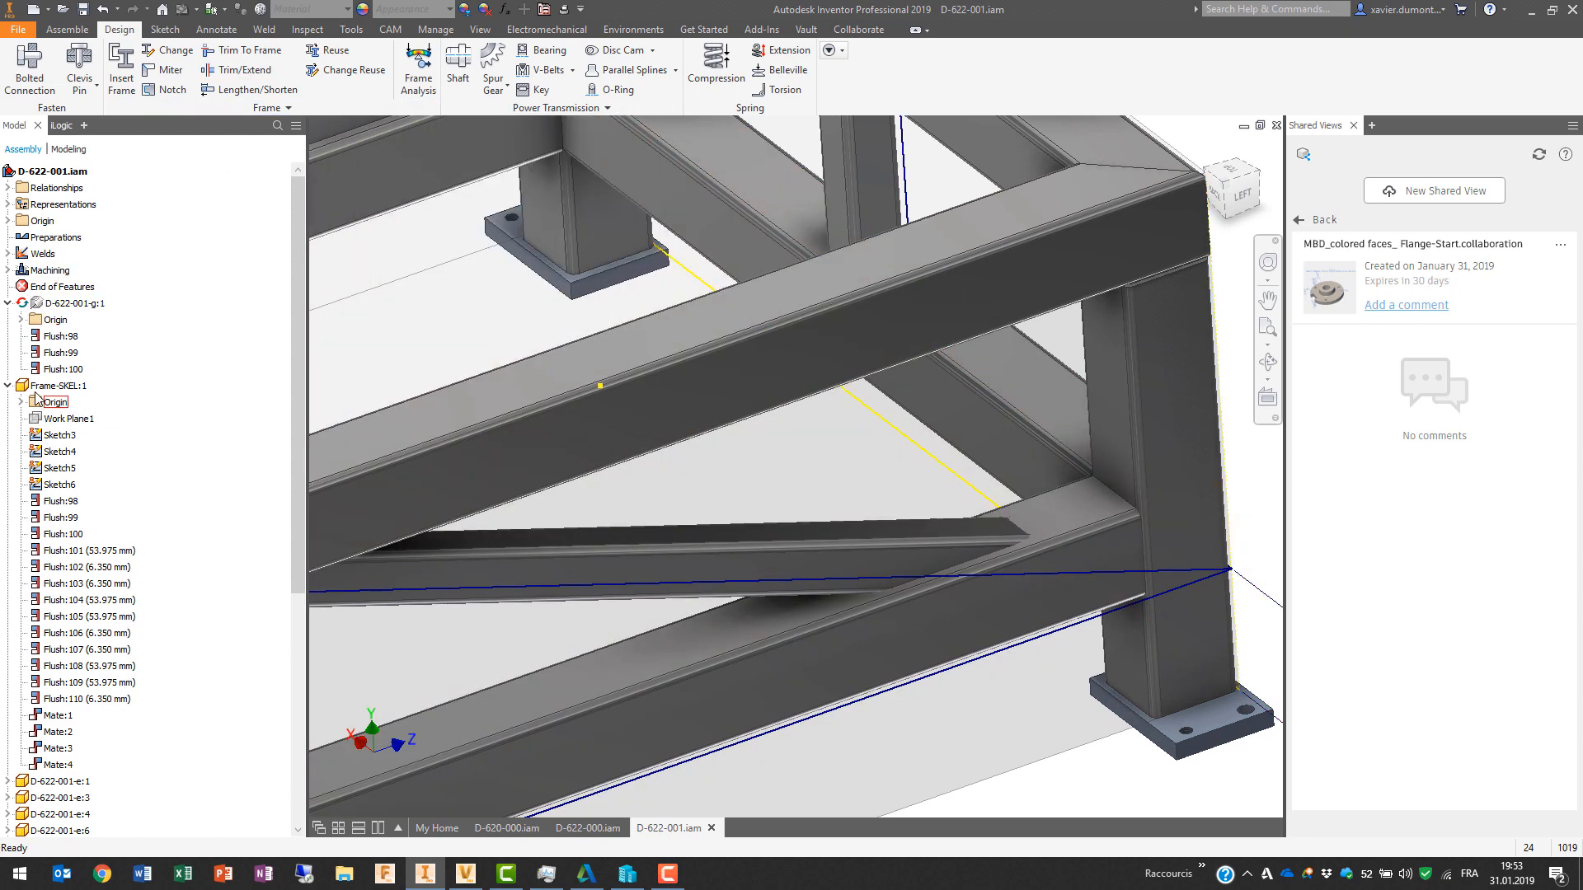
Step: Hide the Frame-SKEL skeleton and trim the new diagonal brace to the lower rail's upper face with a 0.000 mm offset
{"action": "right_click", "coordinate": [37, 385]}
{"action": "left_click", "coordinate": [73, 627]}
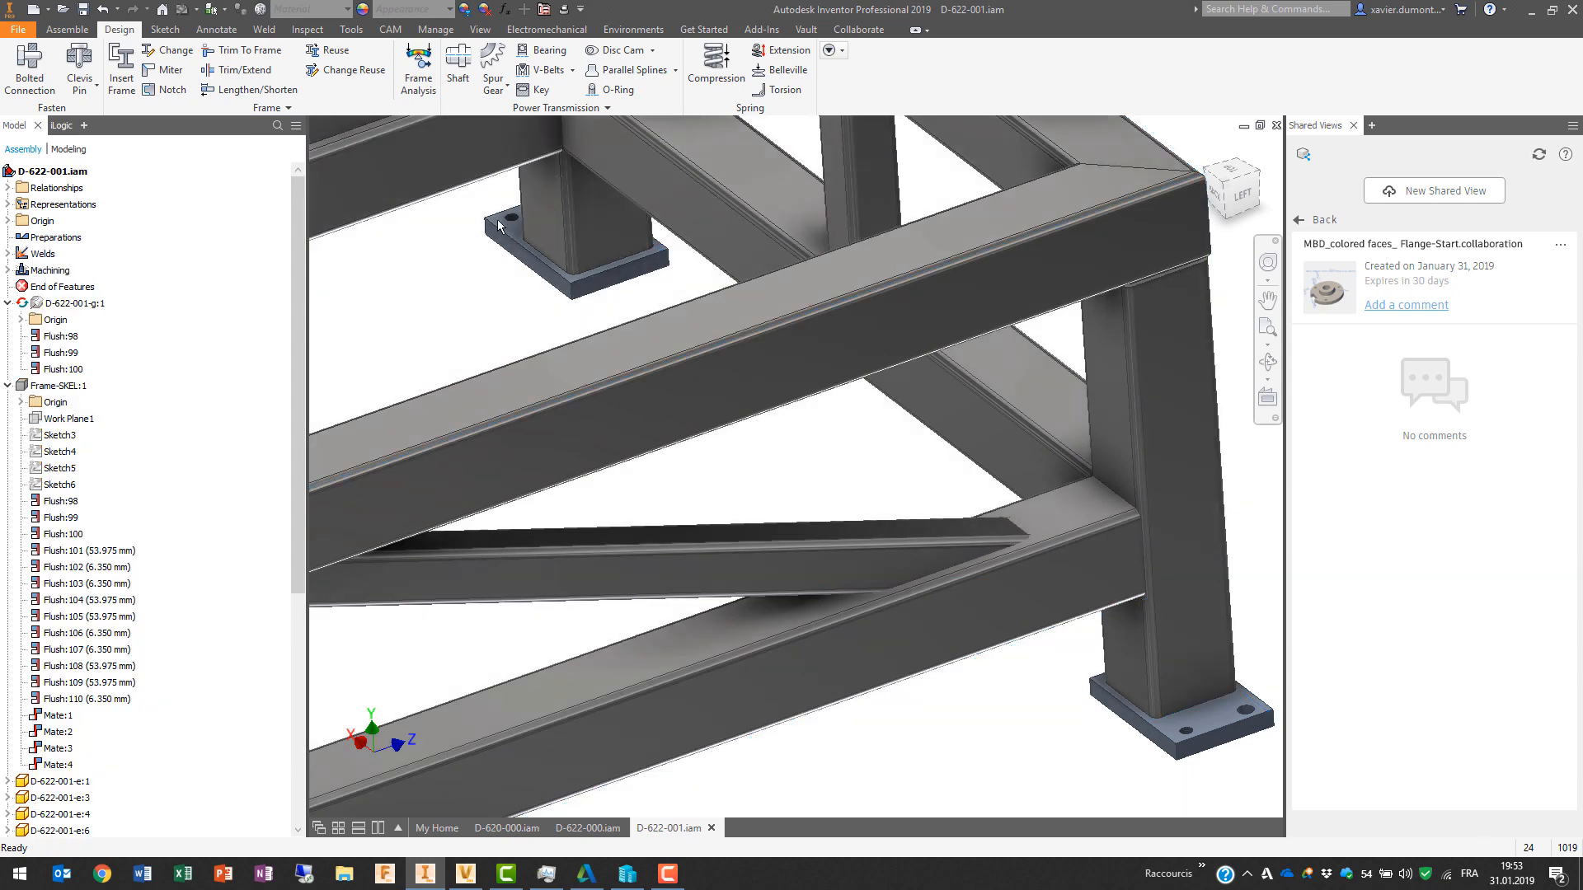
{"action": "left_click", "coordinate": [236, 70]}
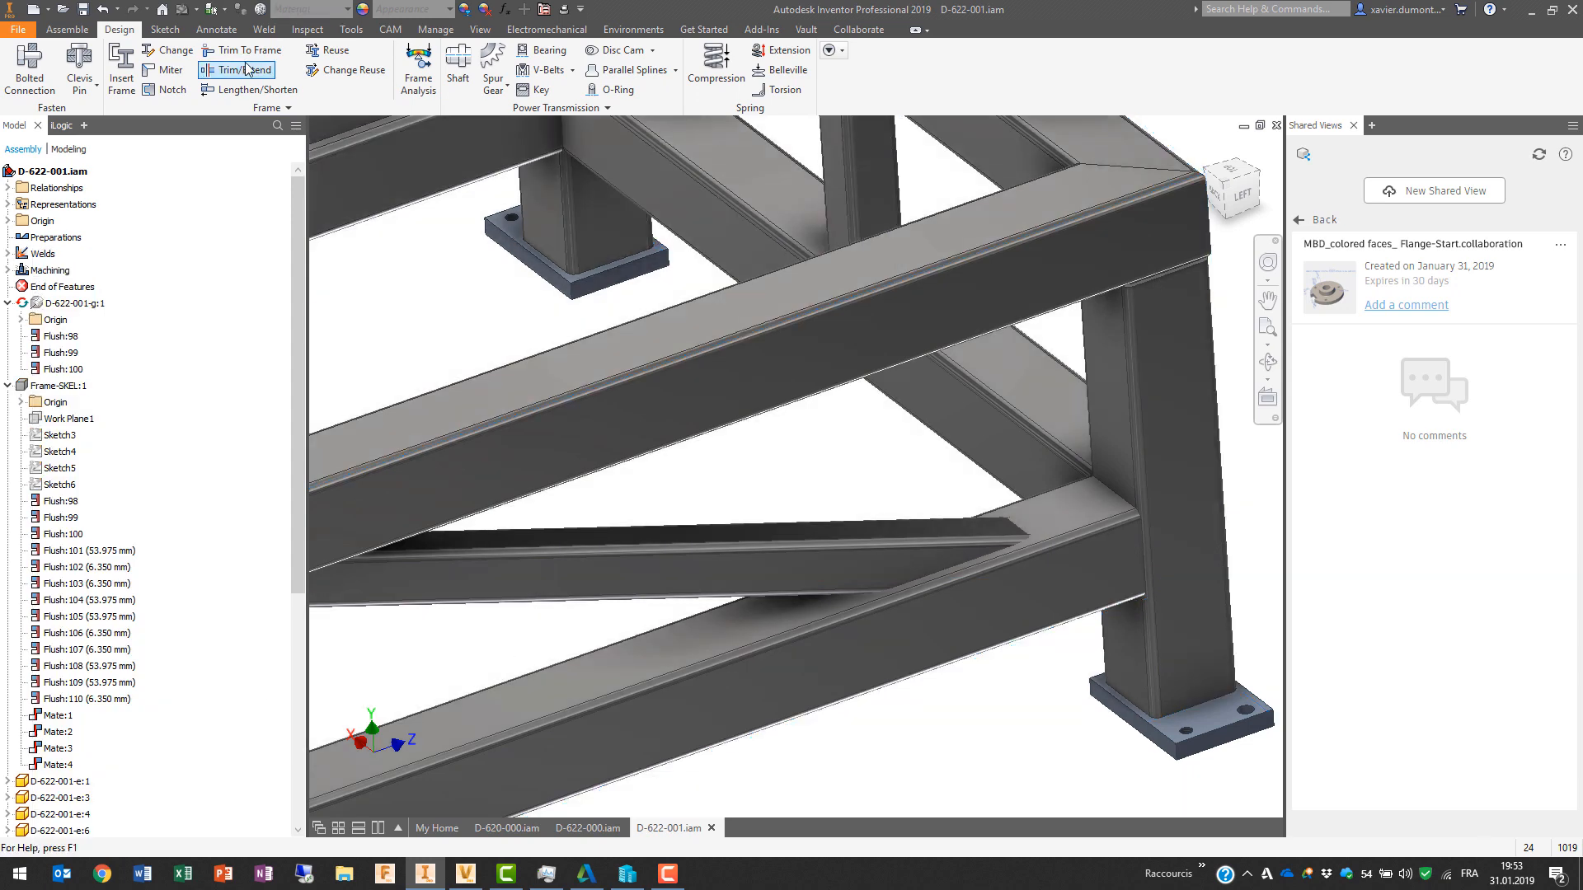
{"action": "left_click", "coordinate": [730, 620]}
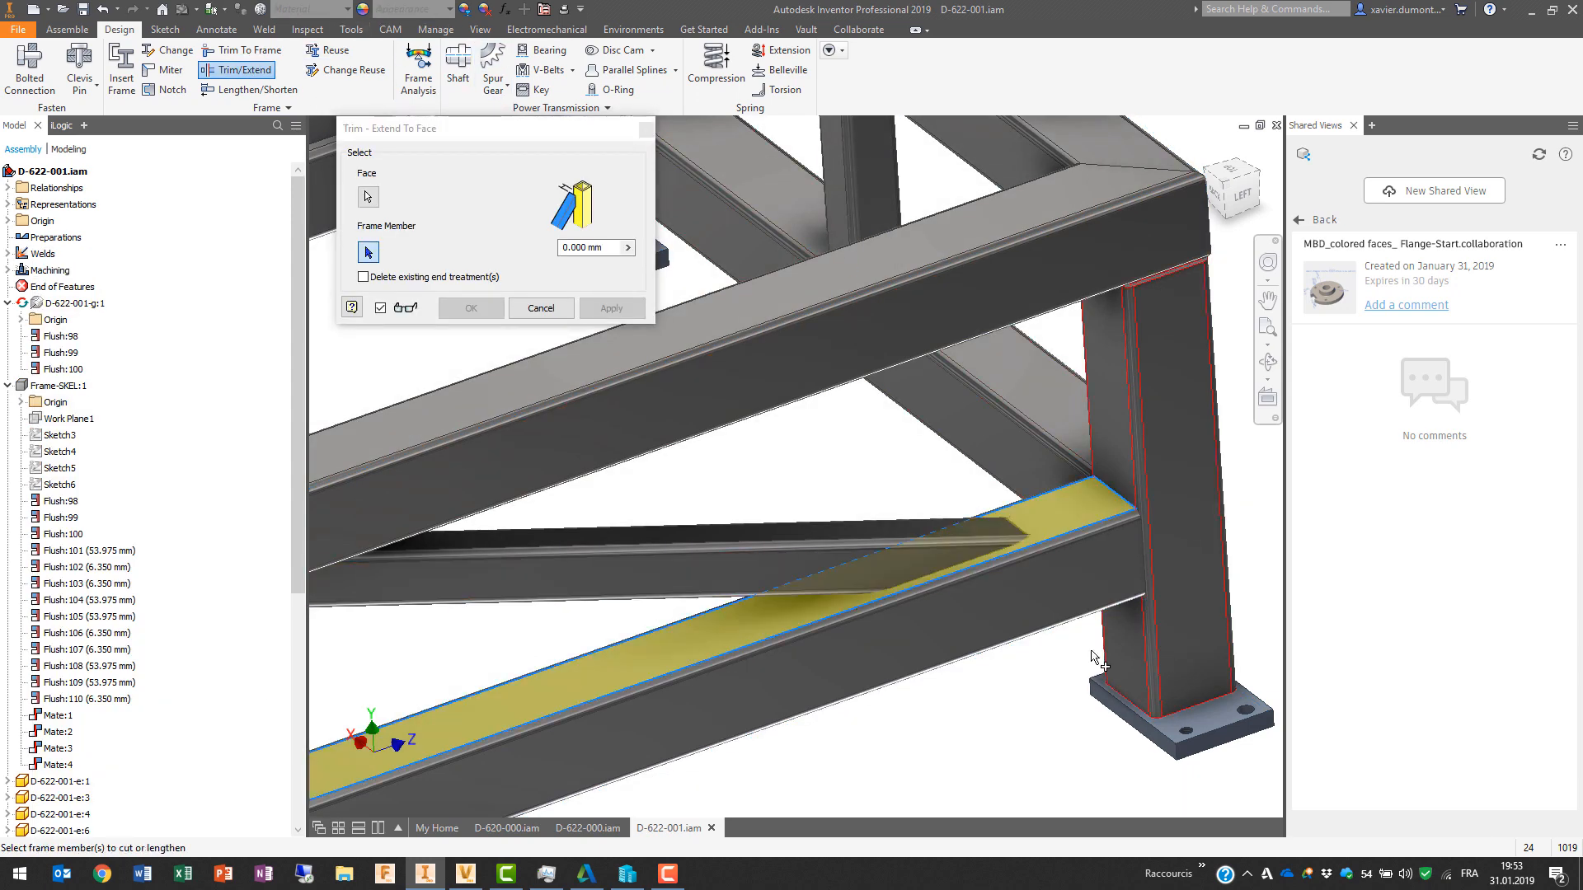
{"action": "left_click", "coordinate": [793, 553]}
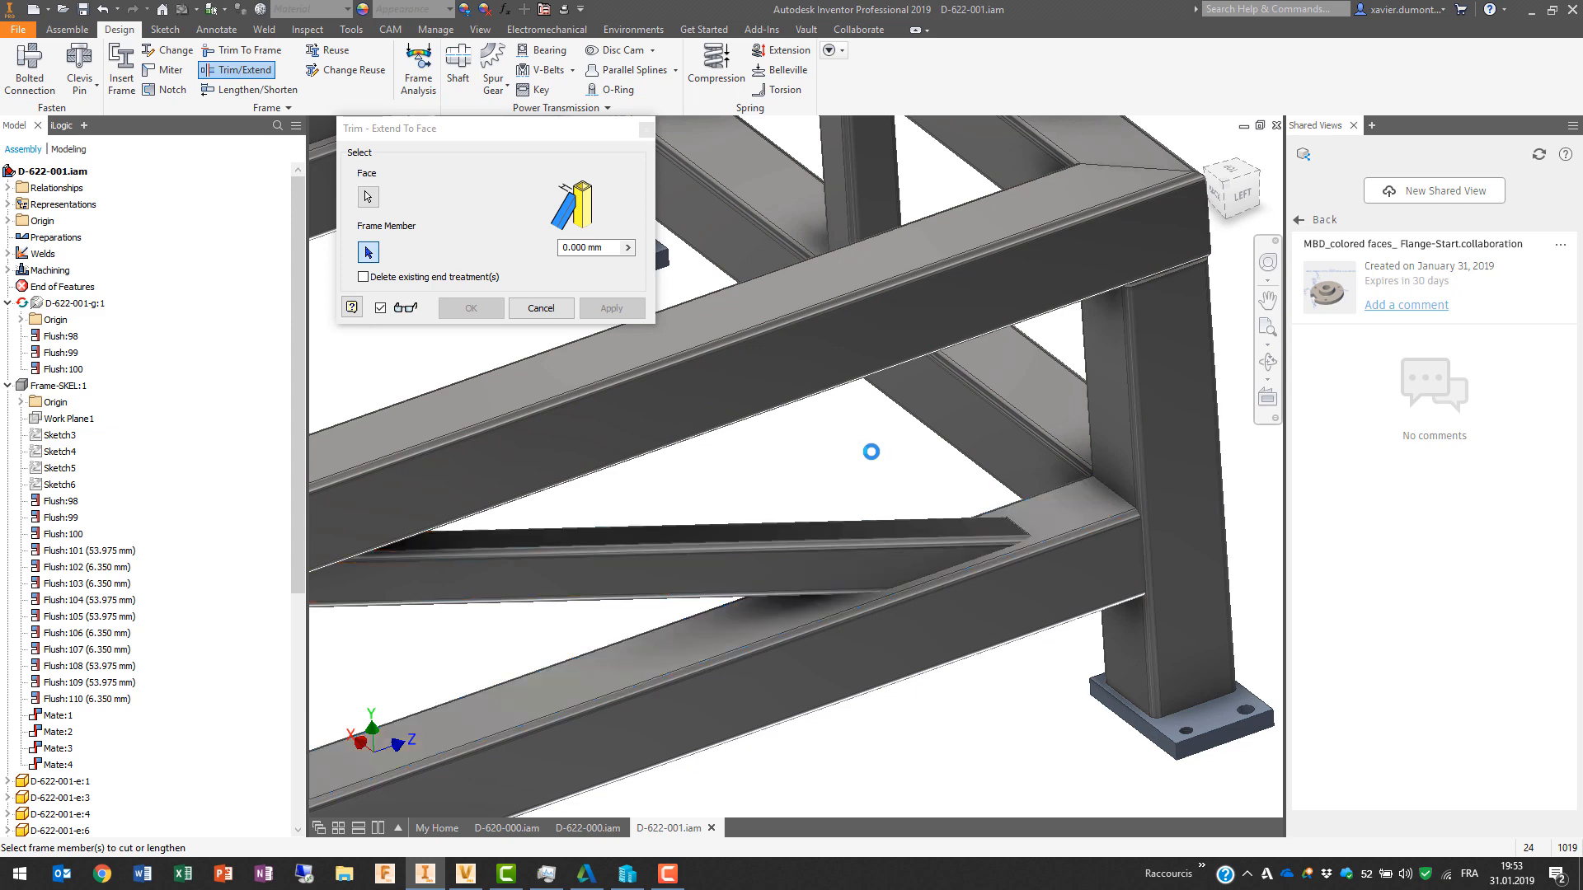
{"action": "scroll", "coordinate": [797, 617], "scroll_direction": "down", "scroll_amount": 5}
{"action": "scroll", "coordinate": [636, 654], "scroll_direction": "up", "scroll_amount": 3}
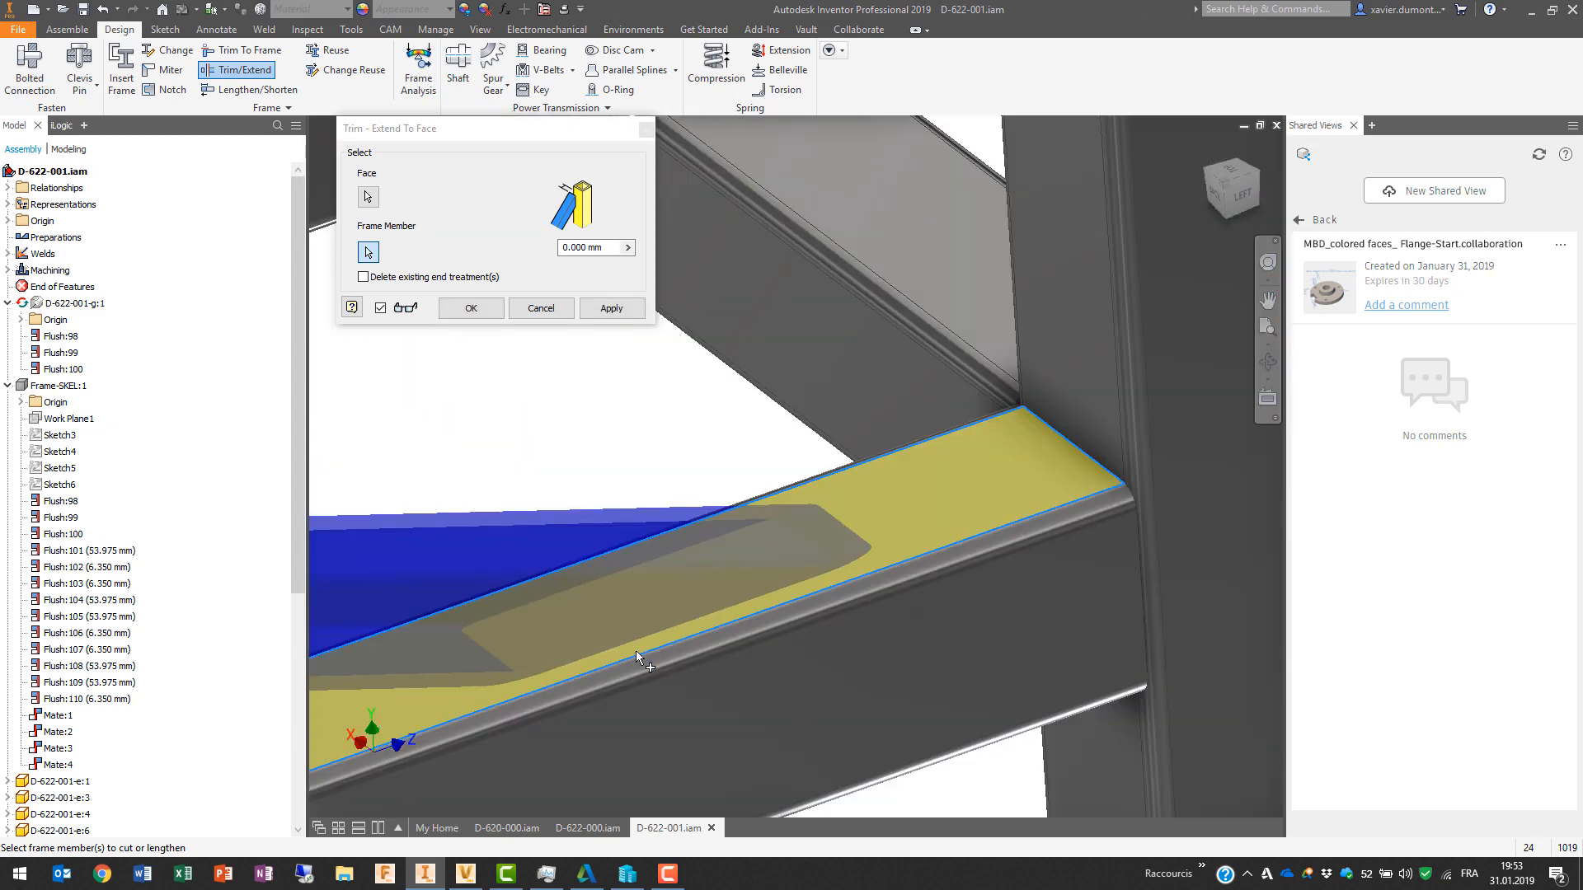
{"action": "left_click", "coordinate": [639, 311]}
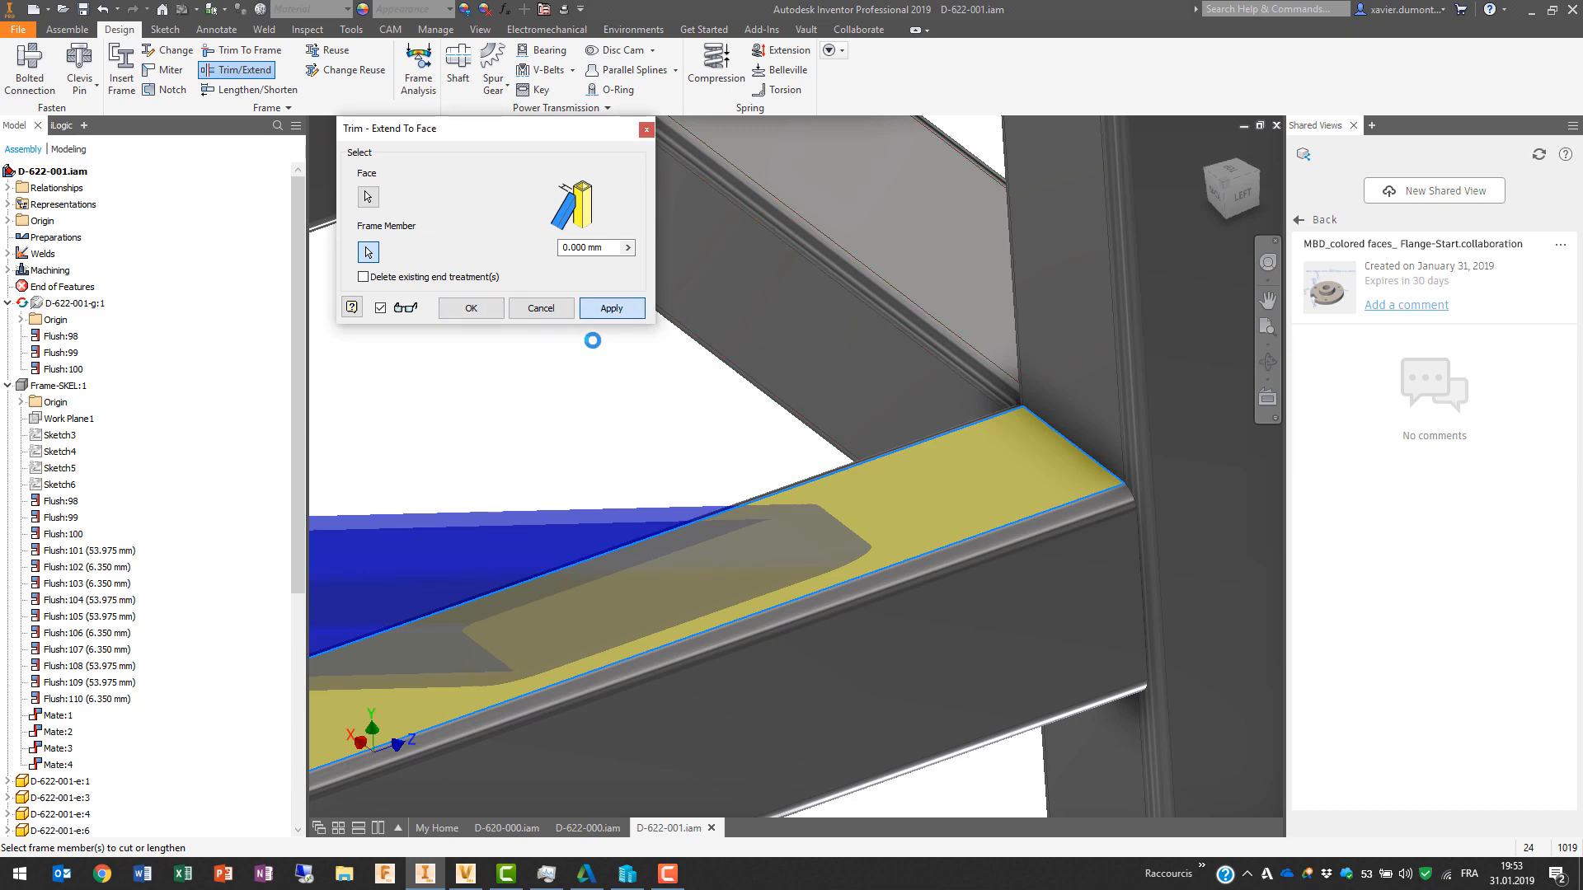
{"action": "scroll", "coordinate": [695, 515], "scroll_direction": "down", "scroll_amount": 5}
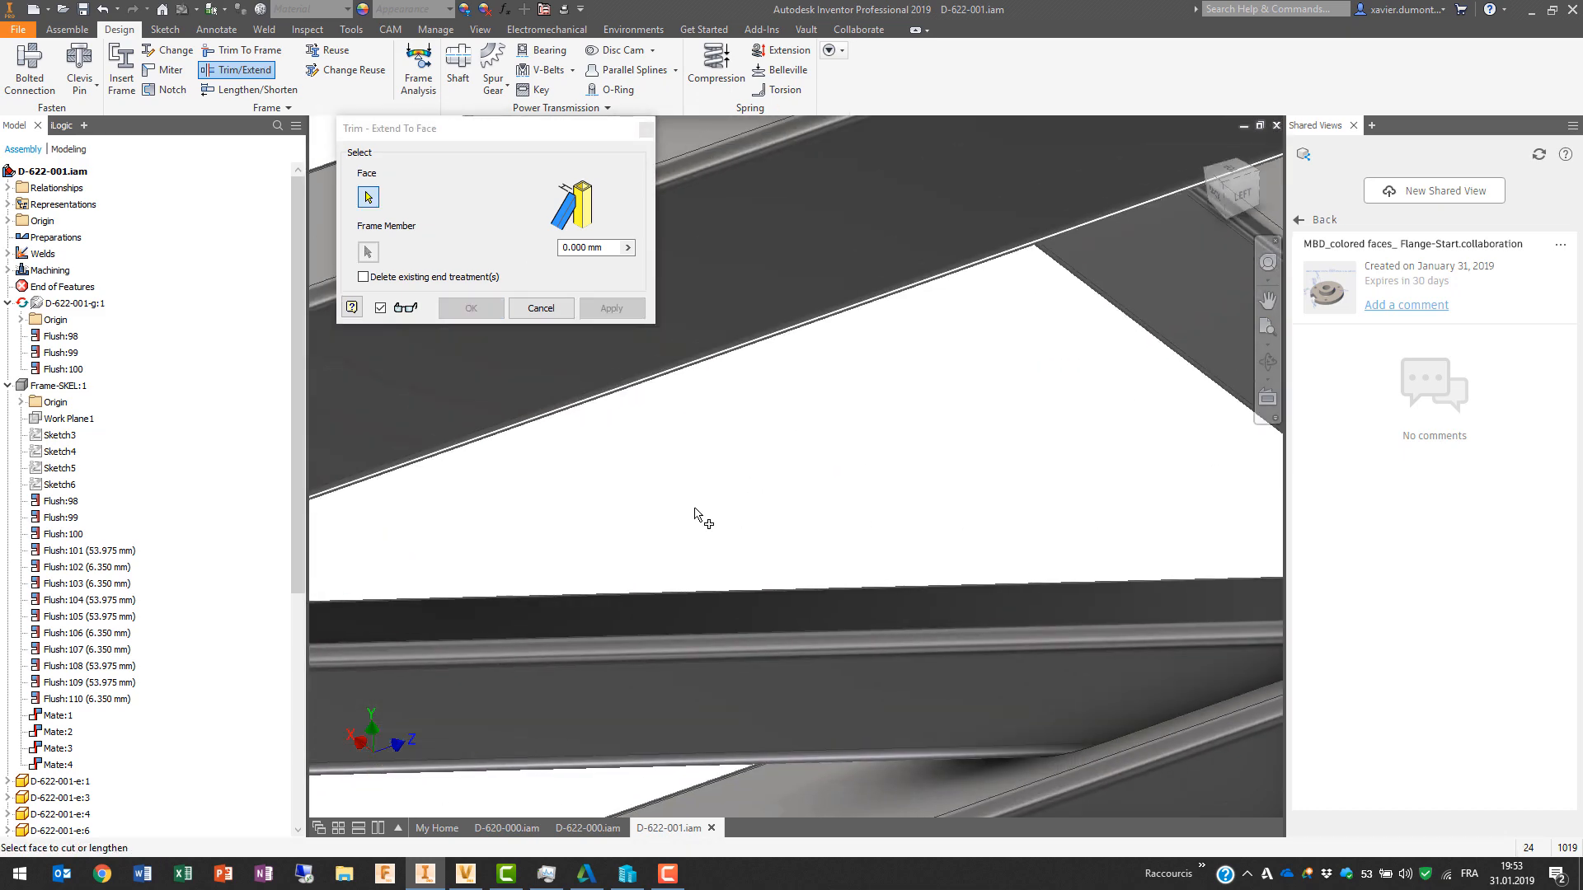
Step: Try to trim a frame member to the upper rail's lower face, checking out all required files
{"action": "scroll", "coordinate": [695, 516], "scroll_direction": "up", "scroll_amount": 5}
{"action": "middle_click_drag", "start_coordinate": [700, 565], "coordinate": [547, 449], "text": "shift"}
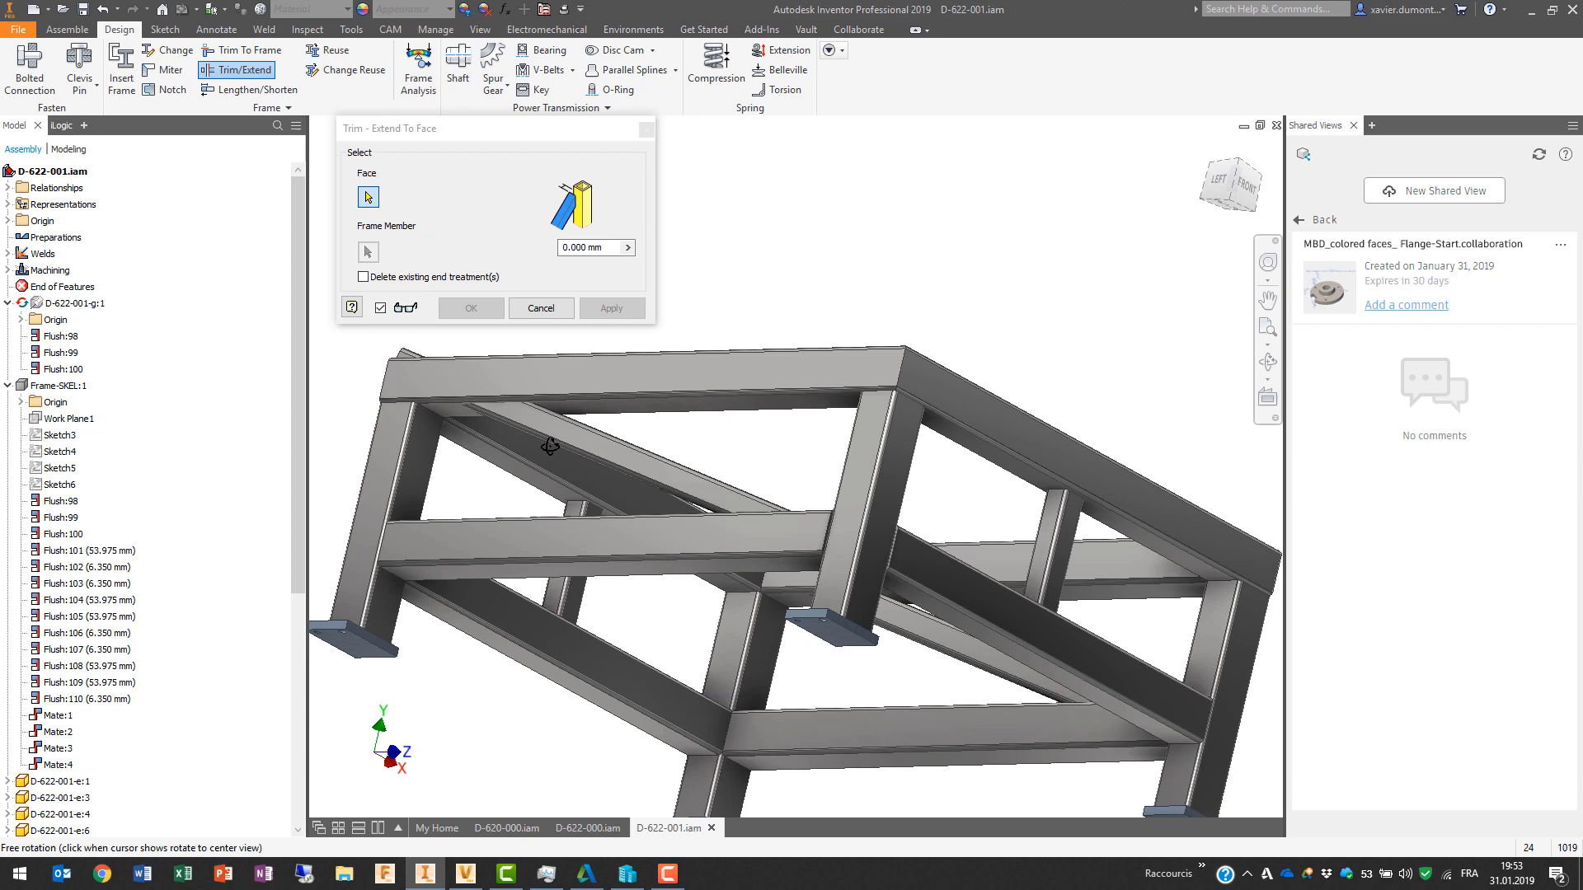
{"action": "scroll", "coordinate": [568, 428], "scroll_direction": "down", "scroll_amount": 4}
{"action": "left_click", "coordinate": [566, 404]}
{"action": "scroll", "coordinate": [590, 330], "scroll_direction": "up", "scroll_amount": 2}
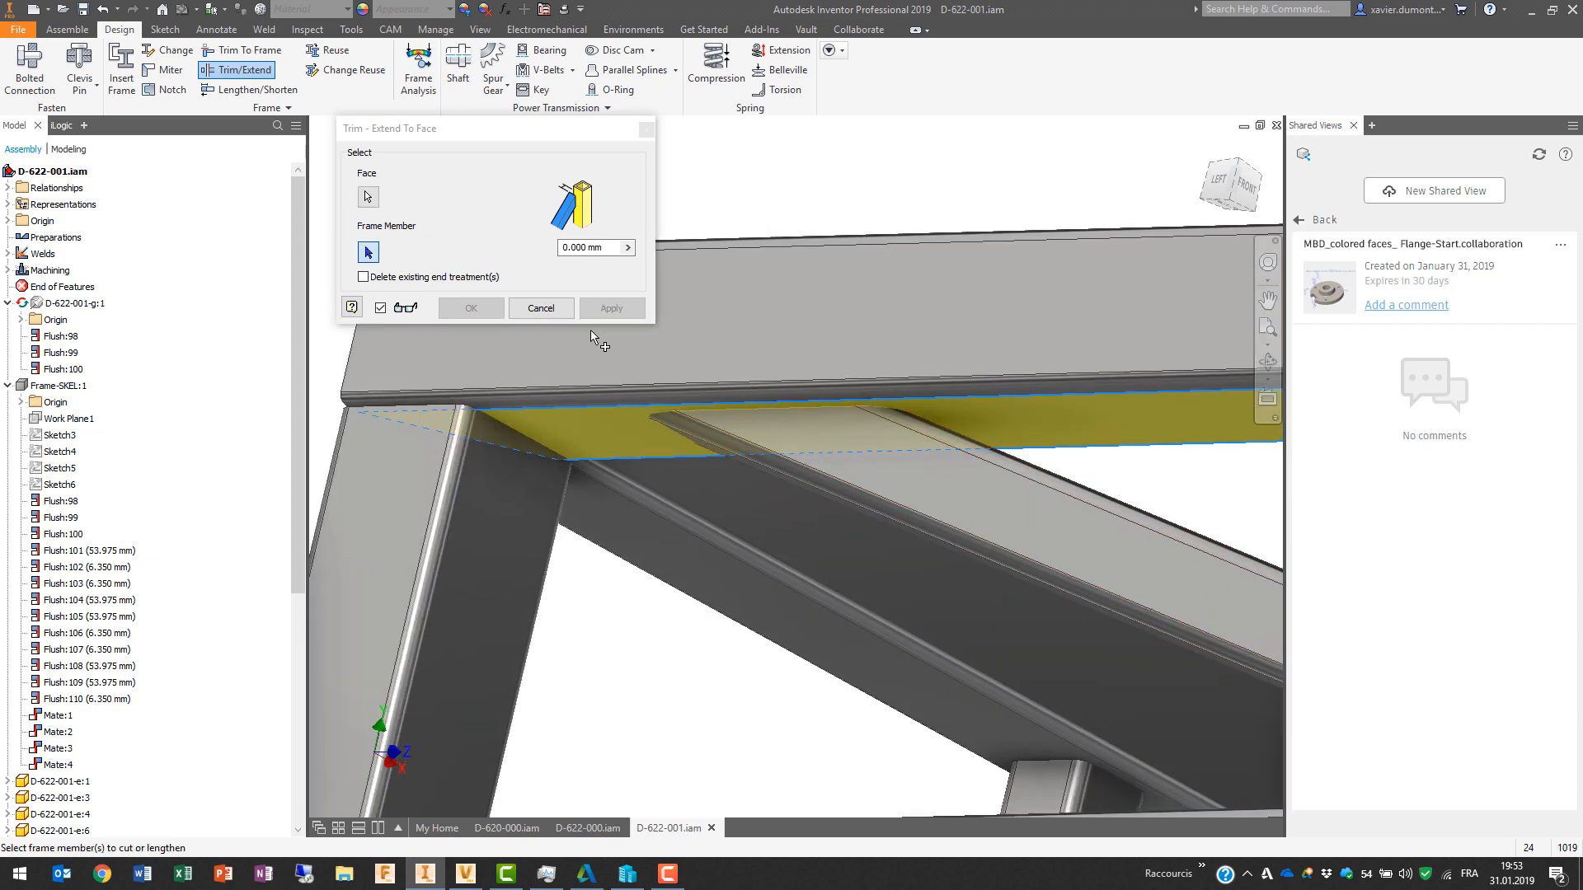
{"action": "left_click", "coordinate": [643, 438]}
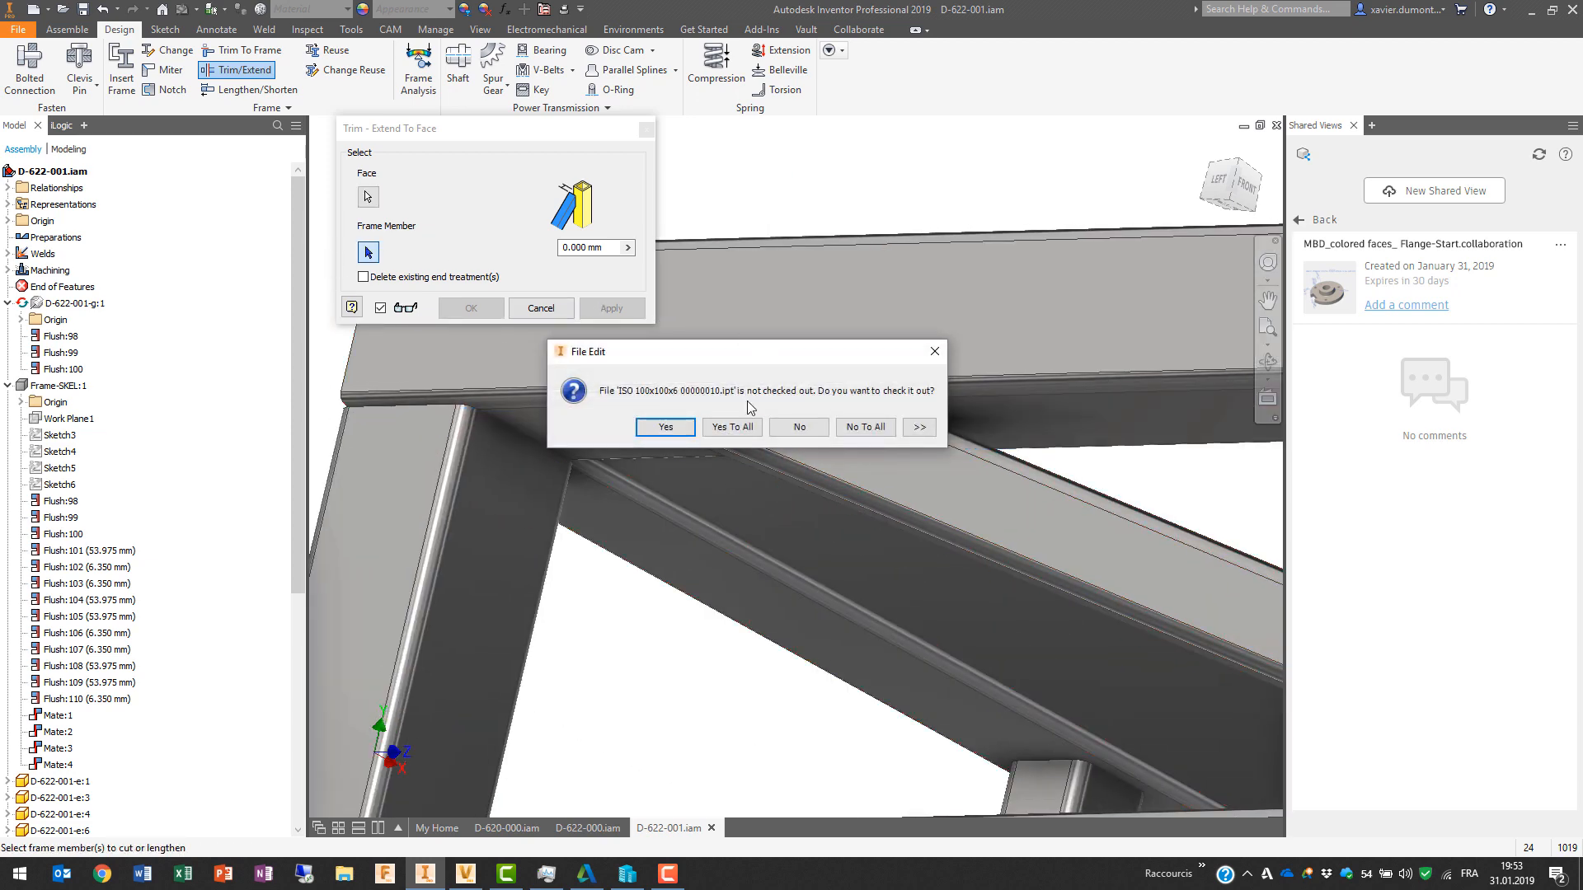
{"action": "left_click", "coordinate": [731, 424]}
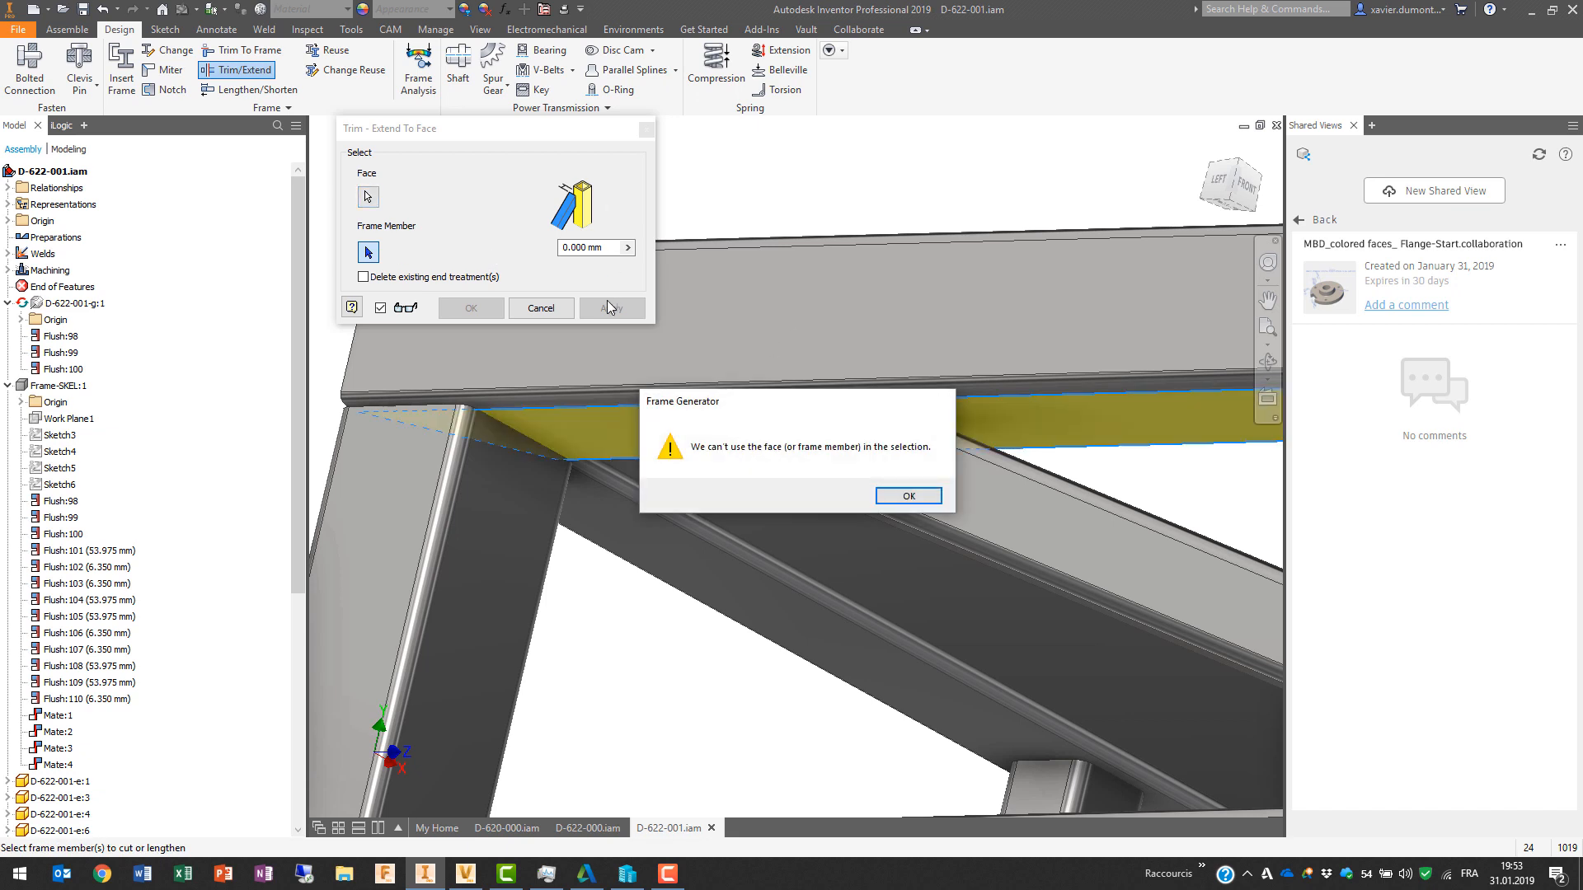
{"action": "key", "text": "Escape"}
{"action": "key", "text": "Escape"}
Step: Trim the new diagonal brace to the upper rail's lower face with a 0.000 mm offset
{"action": "left_click", "coordinate": [262, 70]}
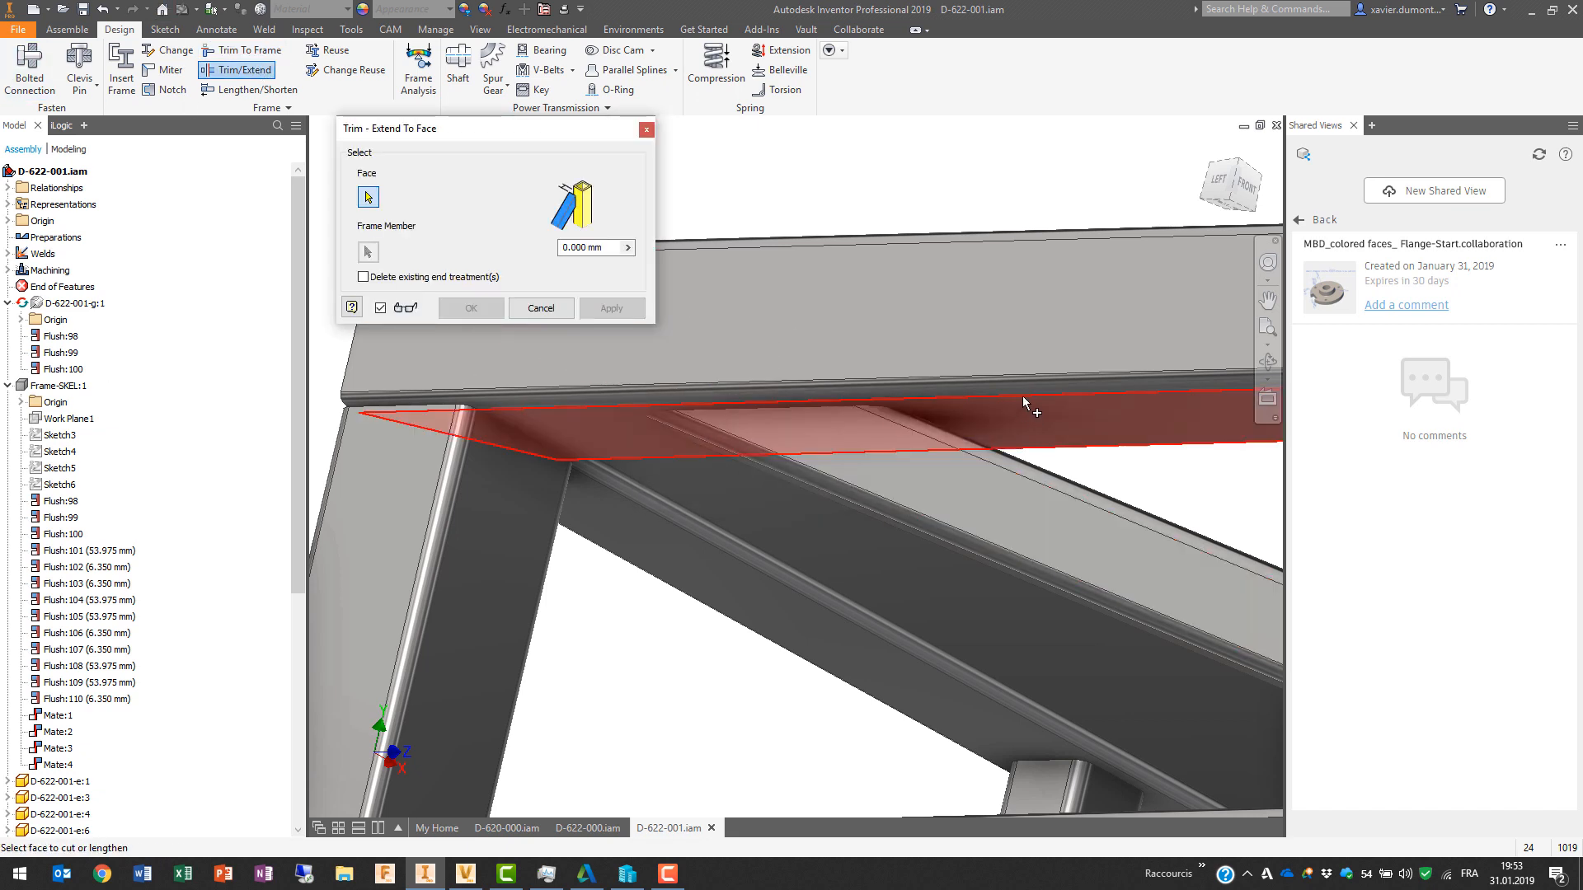
{"action": "left_click", "coordinate": [1027, 407]}
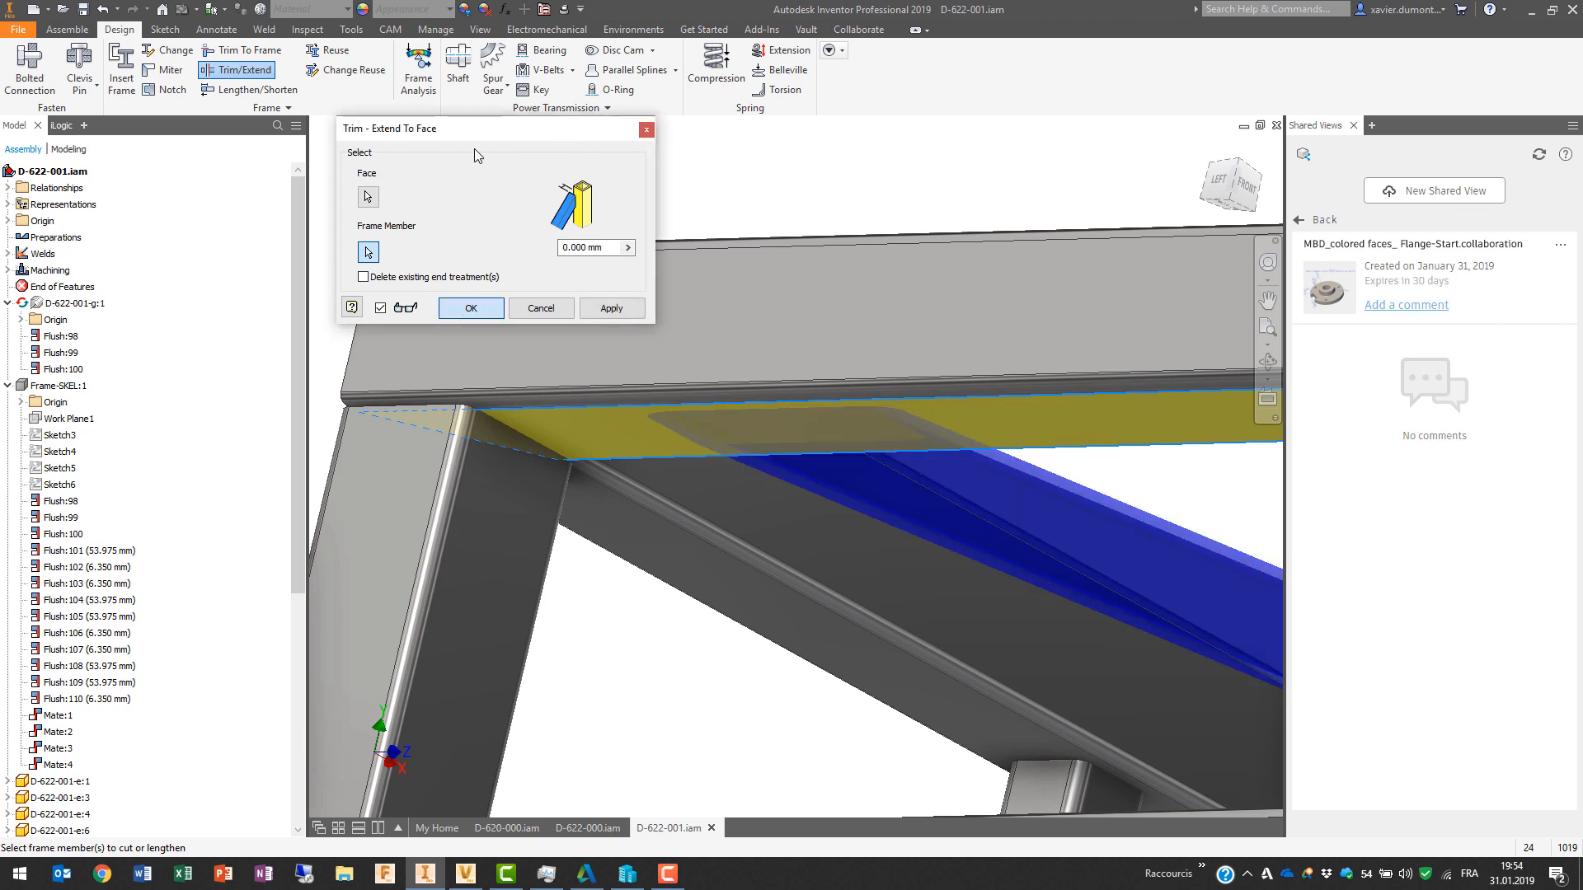
{"action": "key", "text": "Return"}
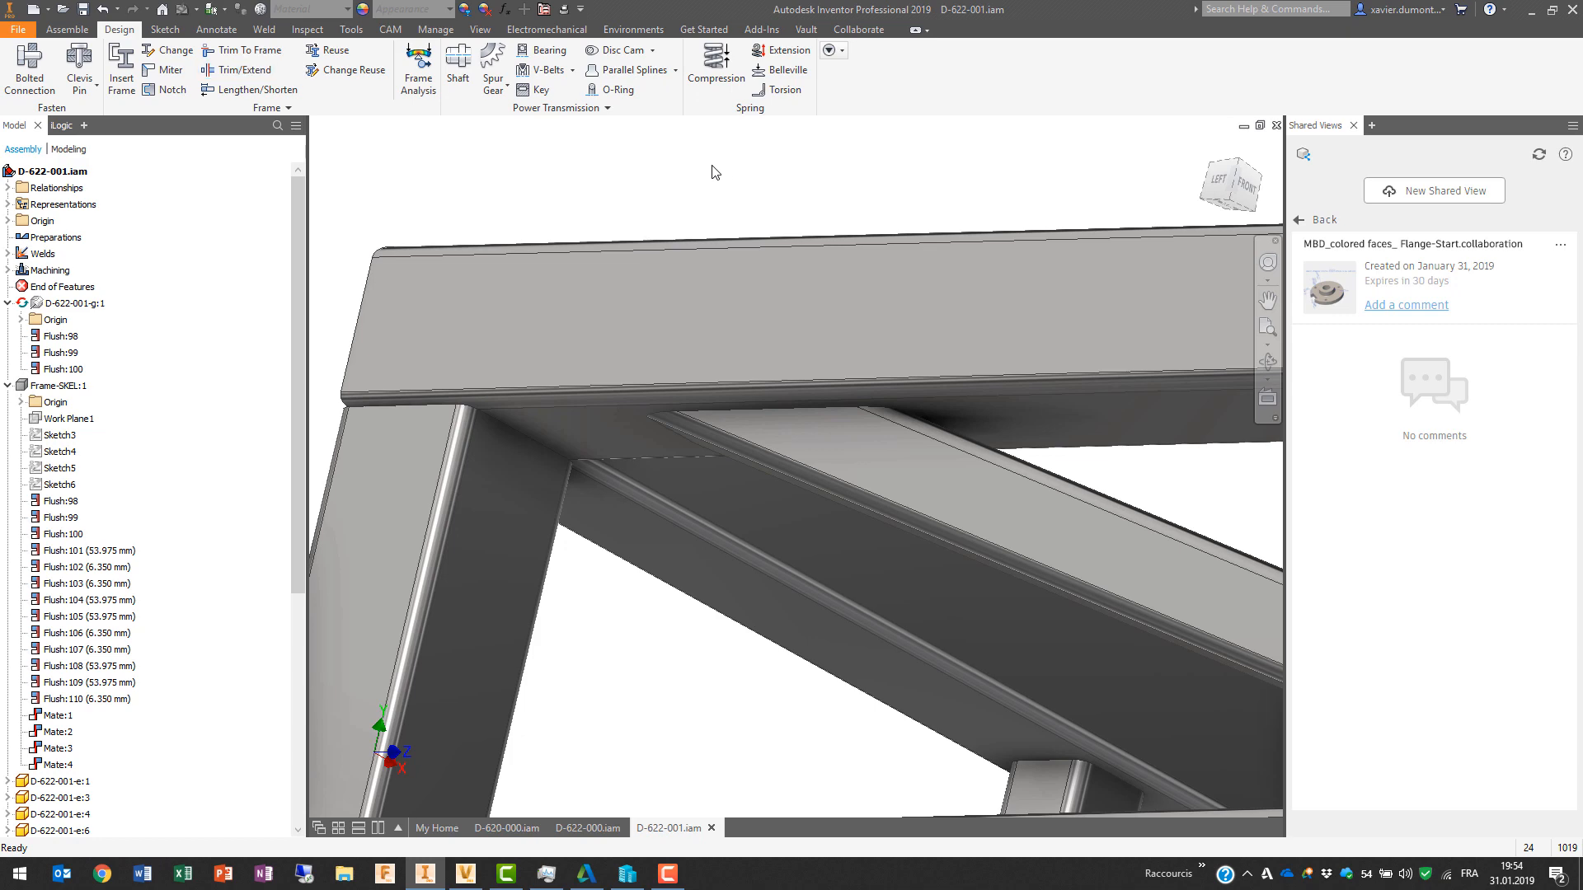
Step: Switch the selection filter to Part Priority and open the custom iProperties of the new diagonal brace
{"action": "middle_click_drag", "start_coordinate": [715, 172], "coordinate": [536, 172]}
{"action": "scroll", "coordinate": [664, 237], "scroll_direction": "up", "scroll_amount": 4}
{"action": "middle_click_drag", "start_coordinate": [679, 258], "coordinate": [894, 470], "text": "shift"}
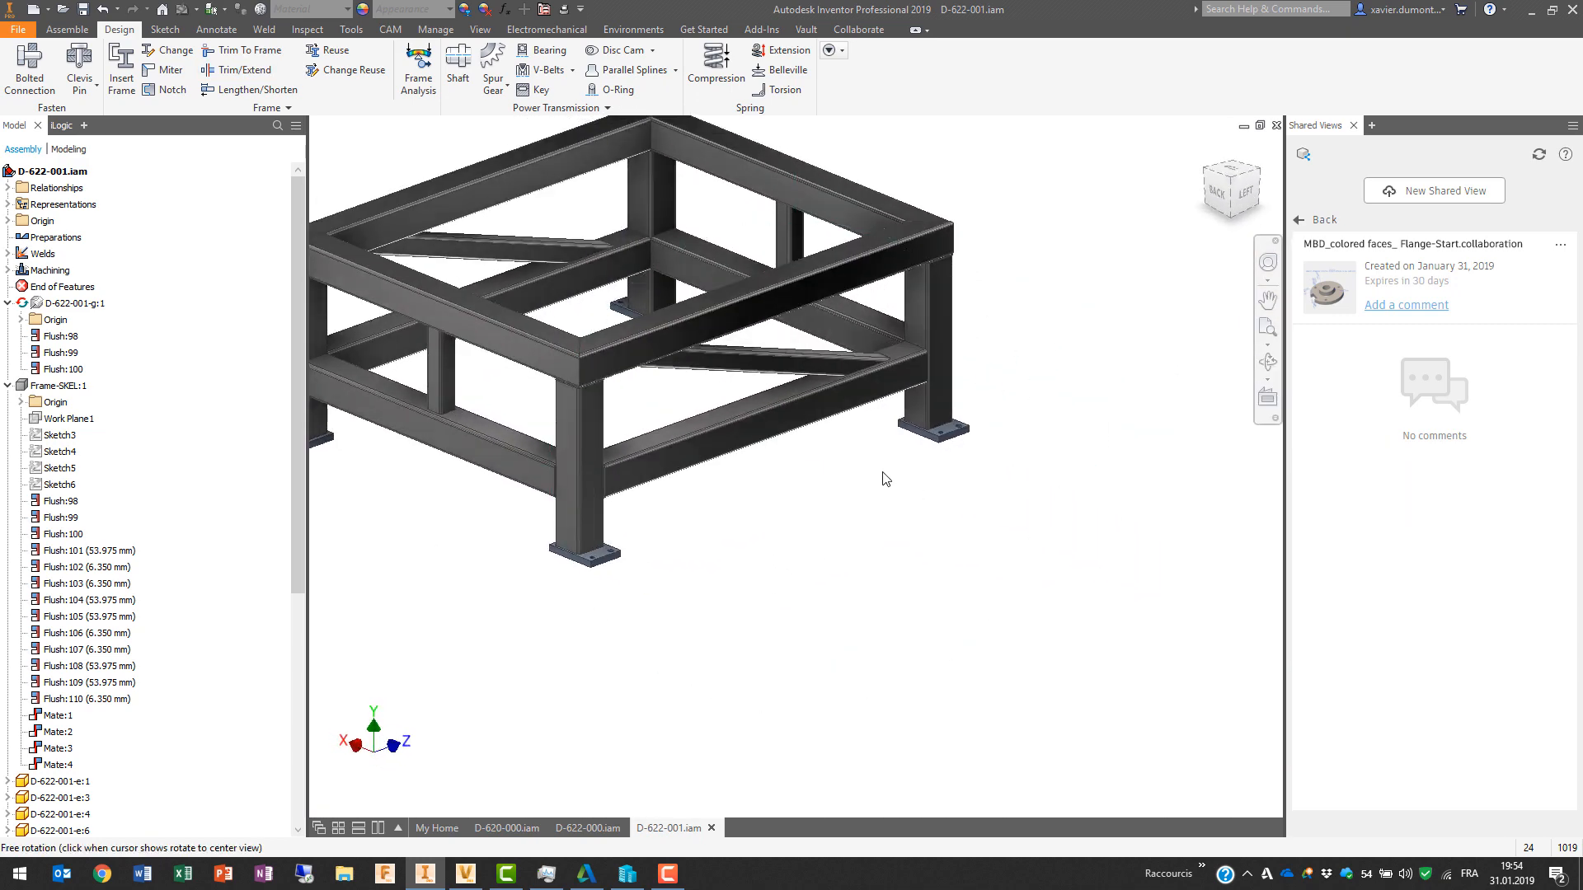
{"action": "right_click", "coordinate": [713, 391]}
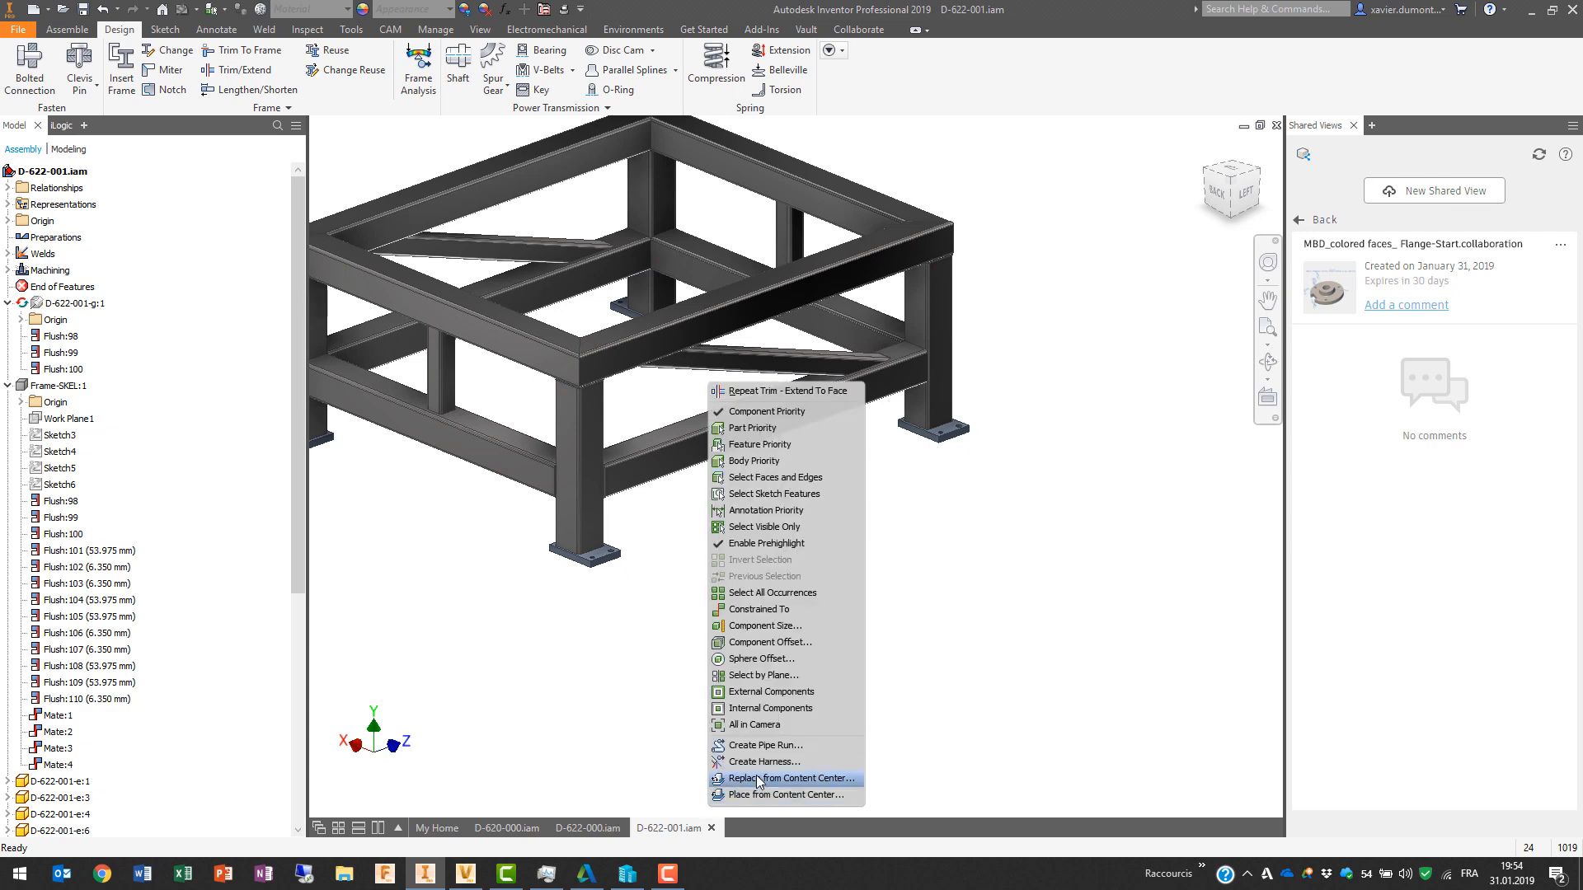
{"action": "left_click", "coordinate": [741, 429]}
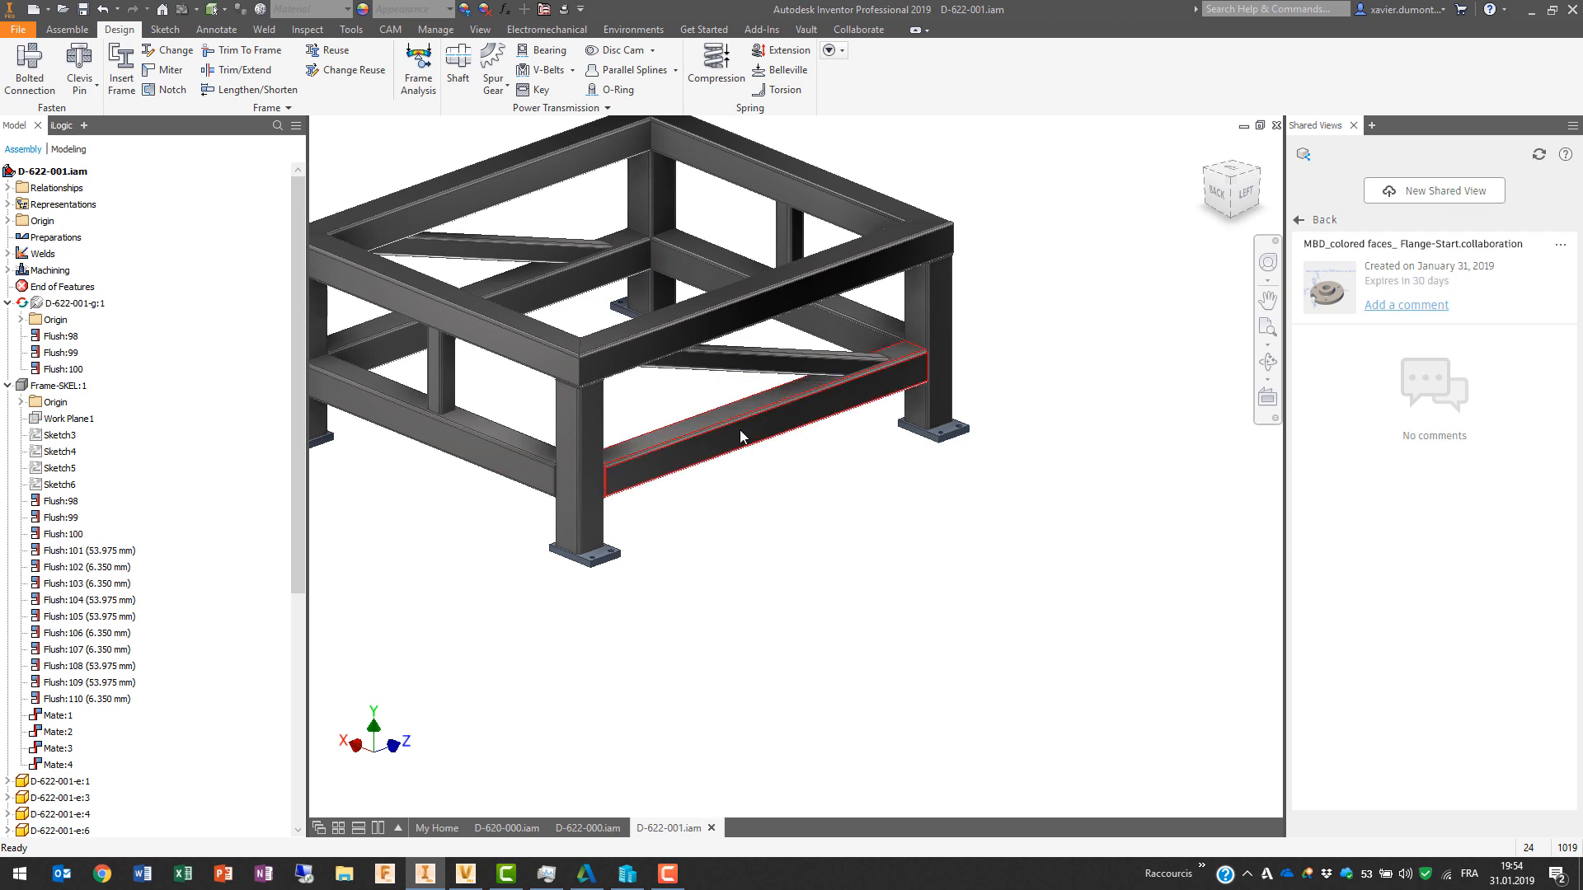
{"action": "right_click", "coordinate": [745, 369]}
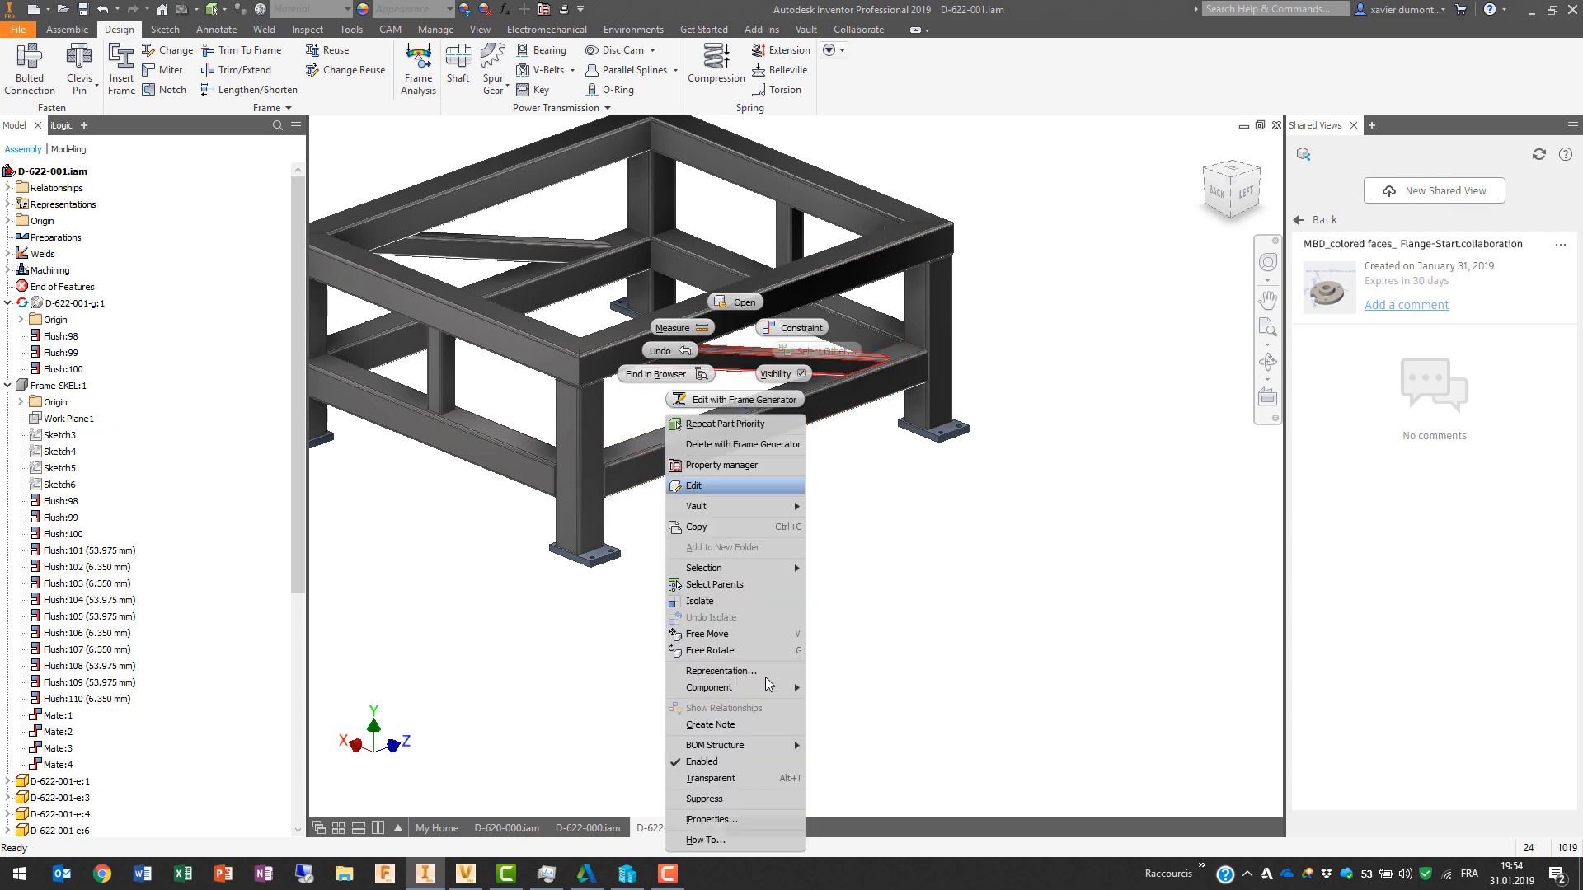
{"action": "left_click", "coordinate": [734, 827]}
{"action": "left_click", "coordinate": [567, 185]}
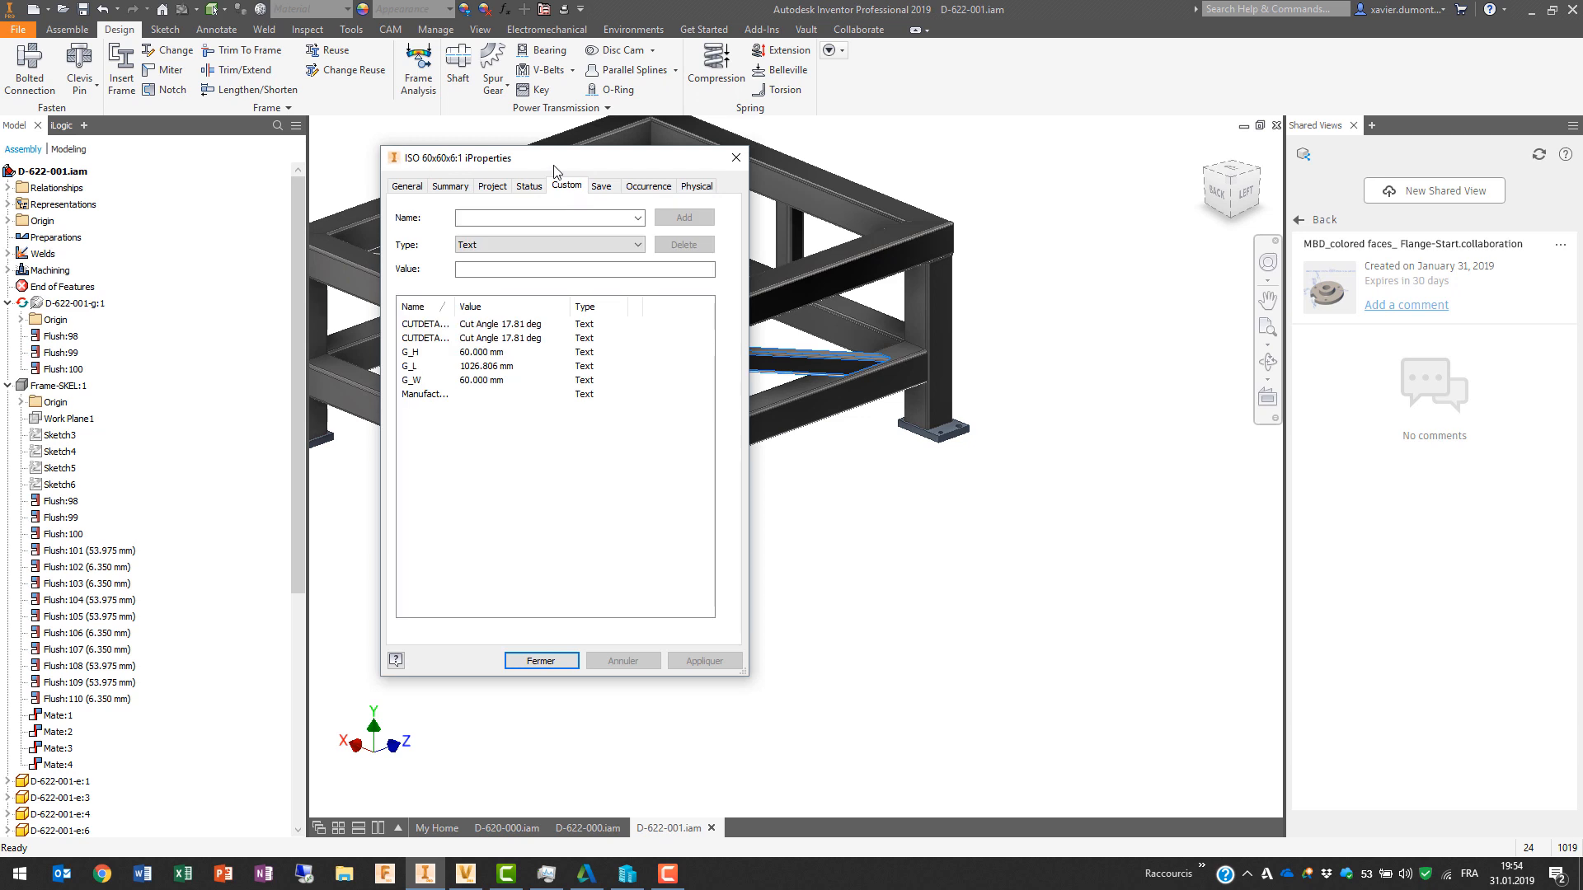
Step: Widen the name column, examine the brace's CUTDETAIL1 cut angle and G_L length, and close the iProperties
{"action": "left_click_drag", "start_coordinate": [454, 303], "coordinate": [488, 304]}
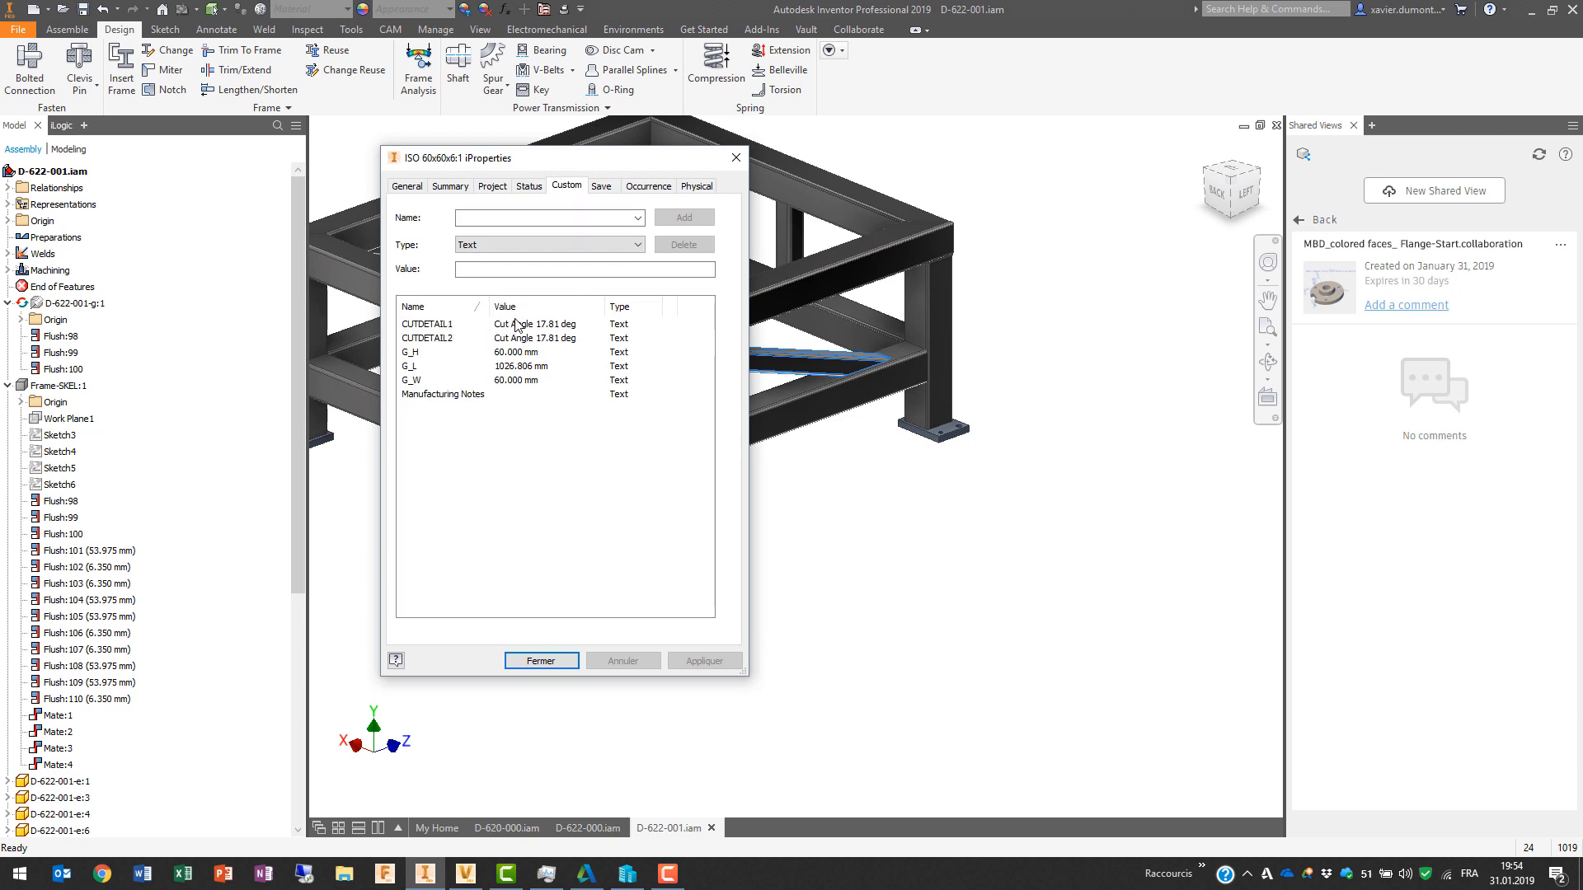
{"action": "left_click", "coordinate": [517, 324]}
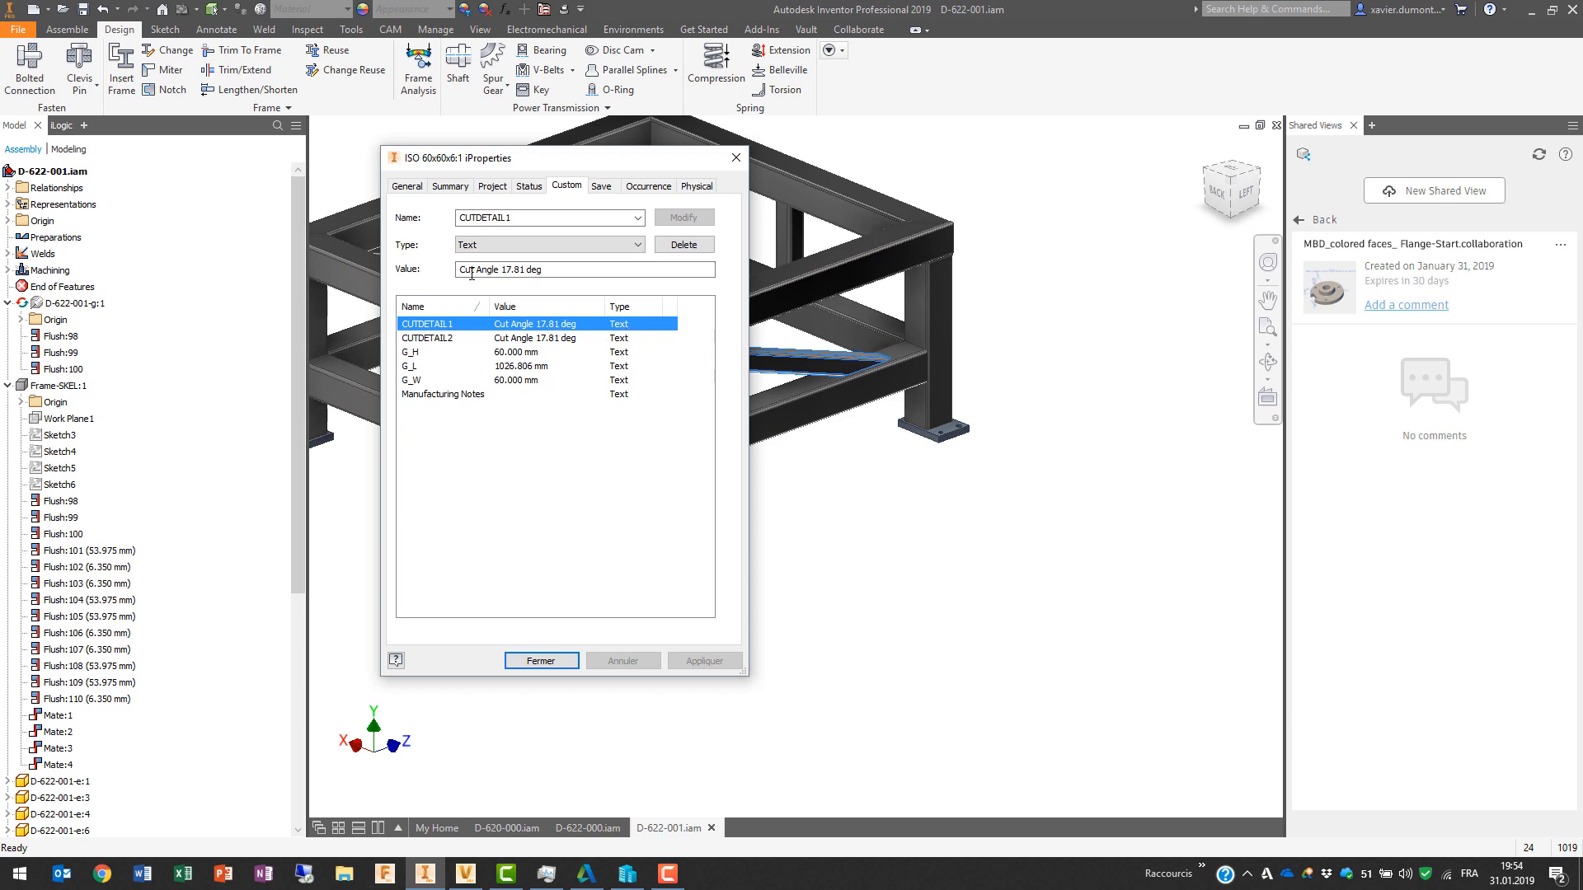
{"action": "left_click", "coordinate": [499, 365]}
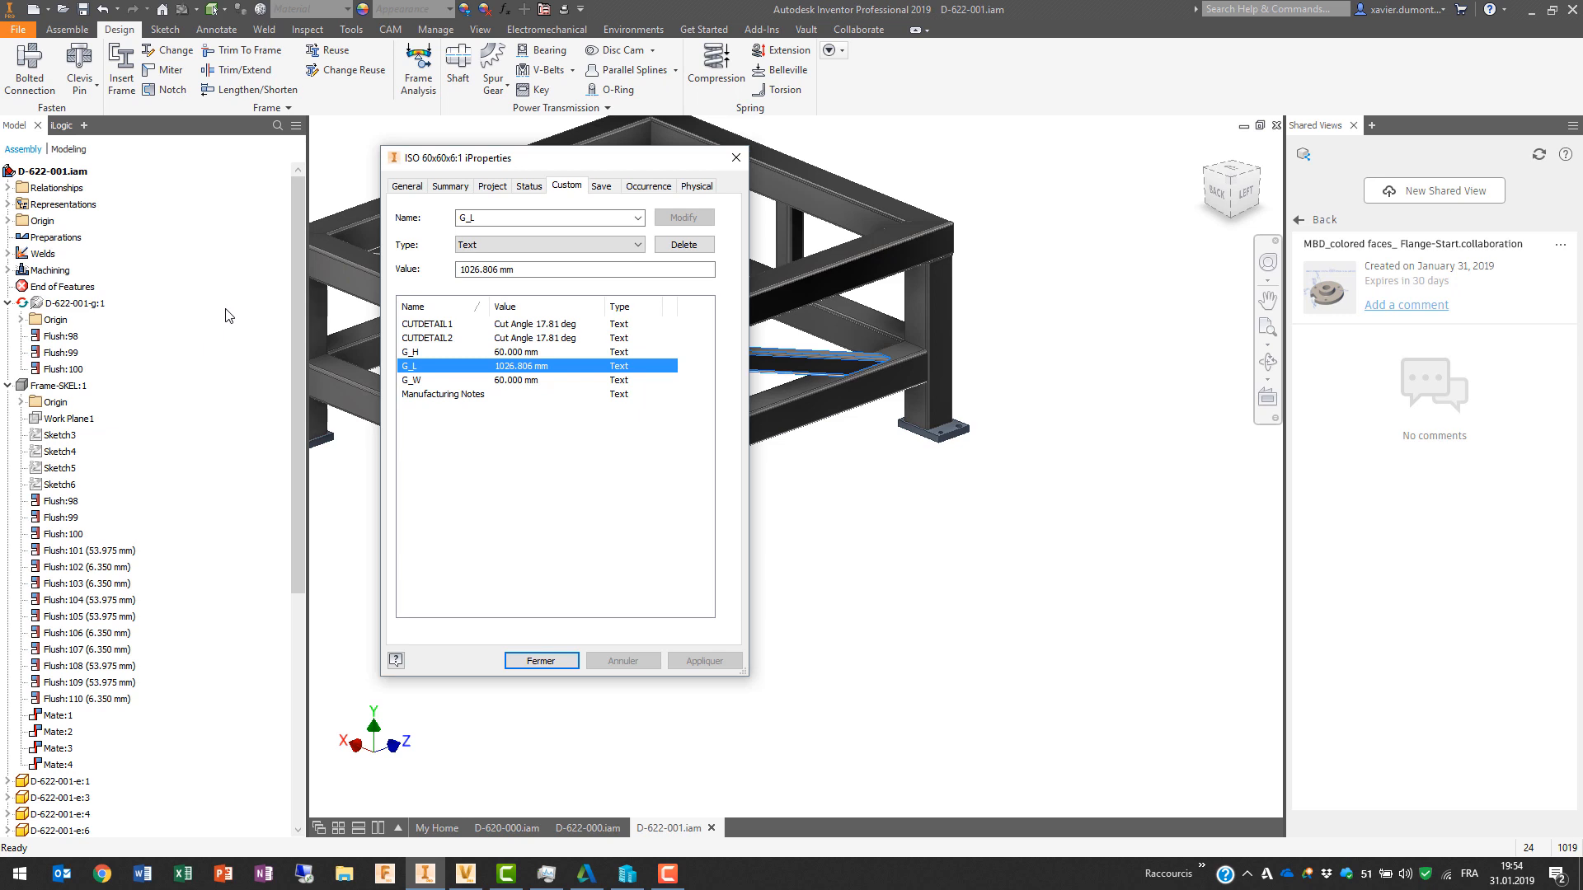
{"action": "left_click", "coordinate": [738, 161]}
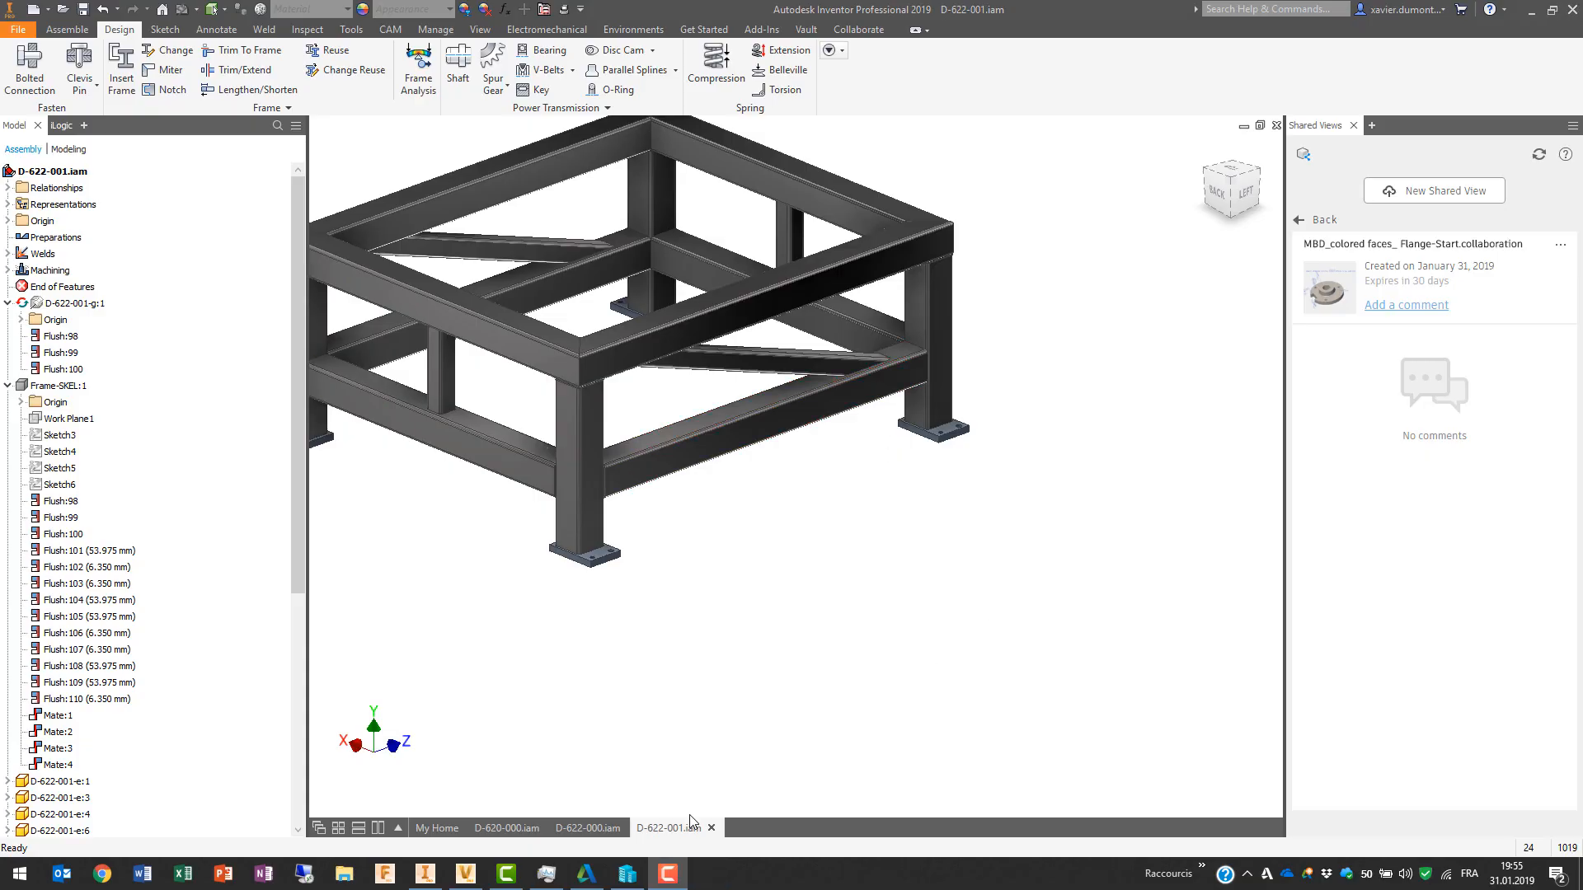
Step: Close the D-622-001 frame assembly without saving and return to the D-622-000 assembly
{"action": "left_click", "coordinate": [712, 829]}
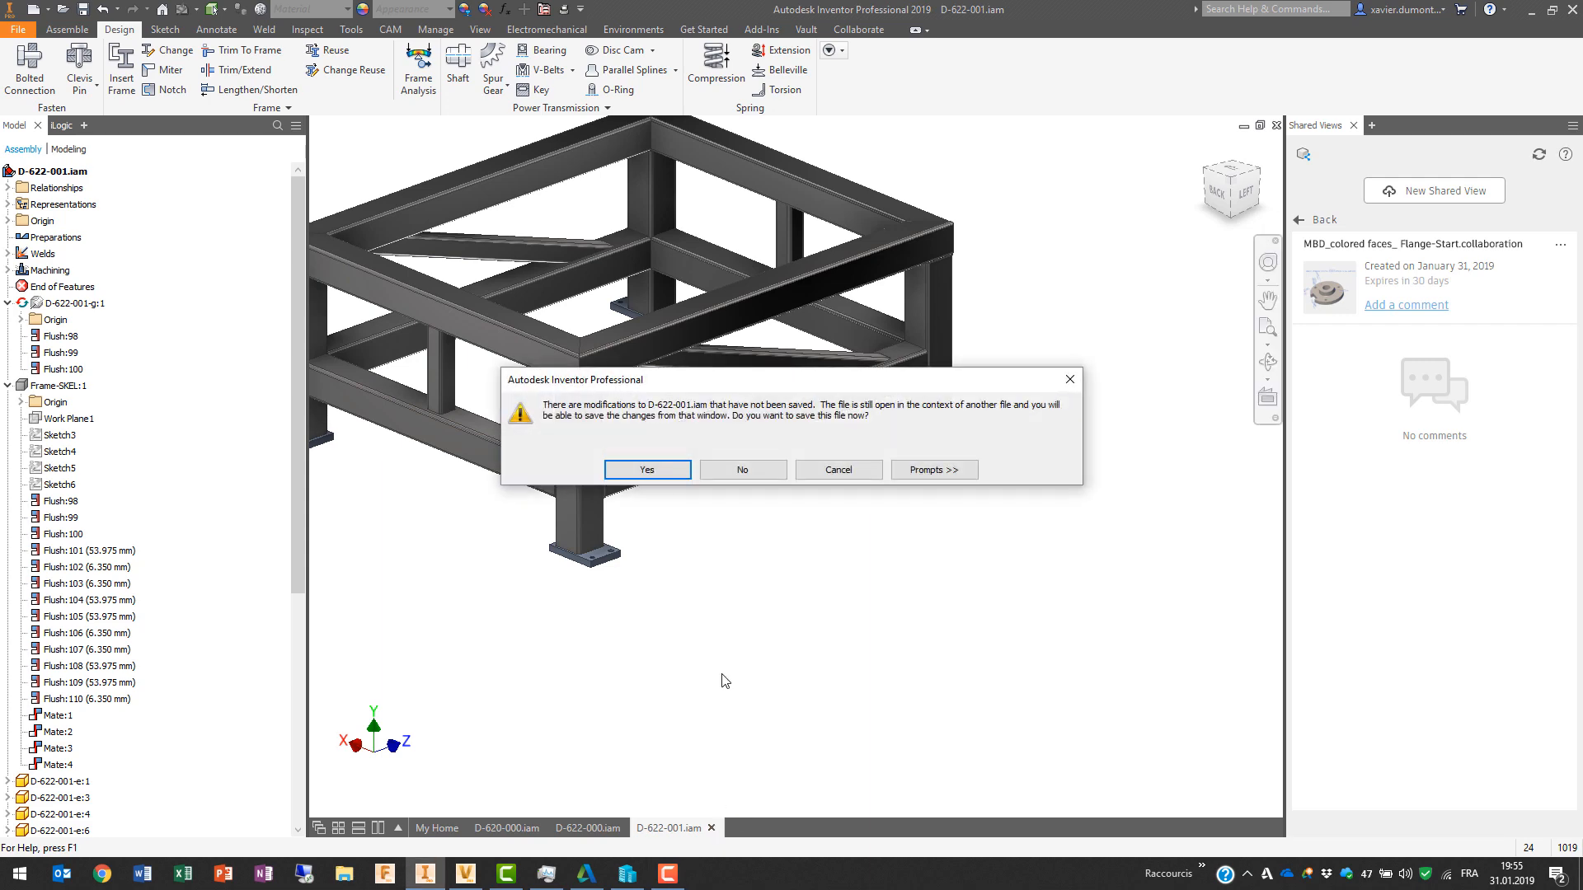
{"action": "left_click", "coordinate": [743, 470]}
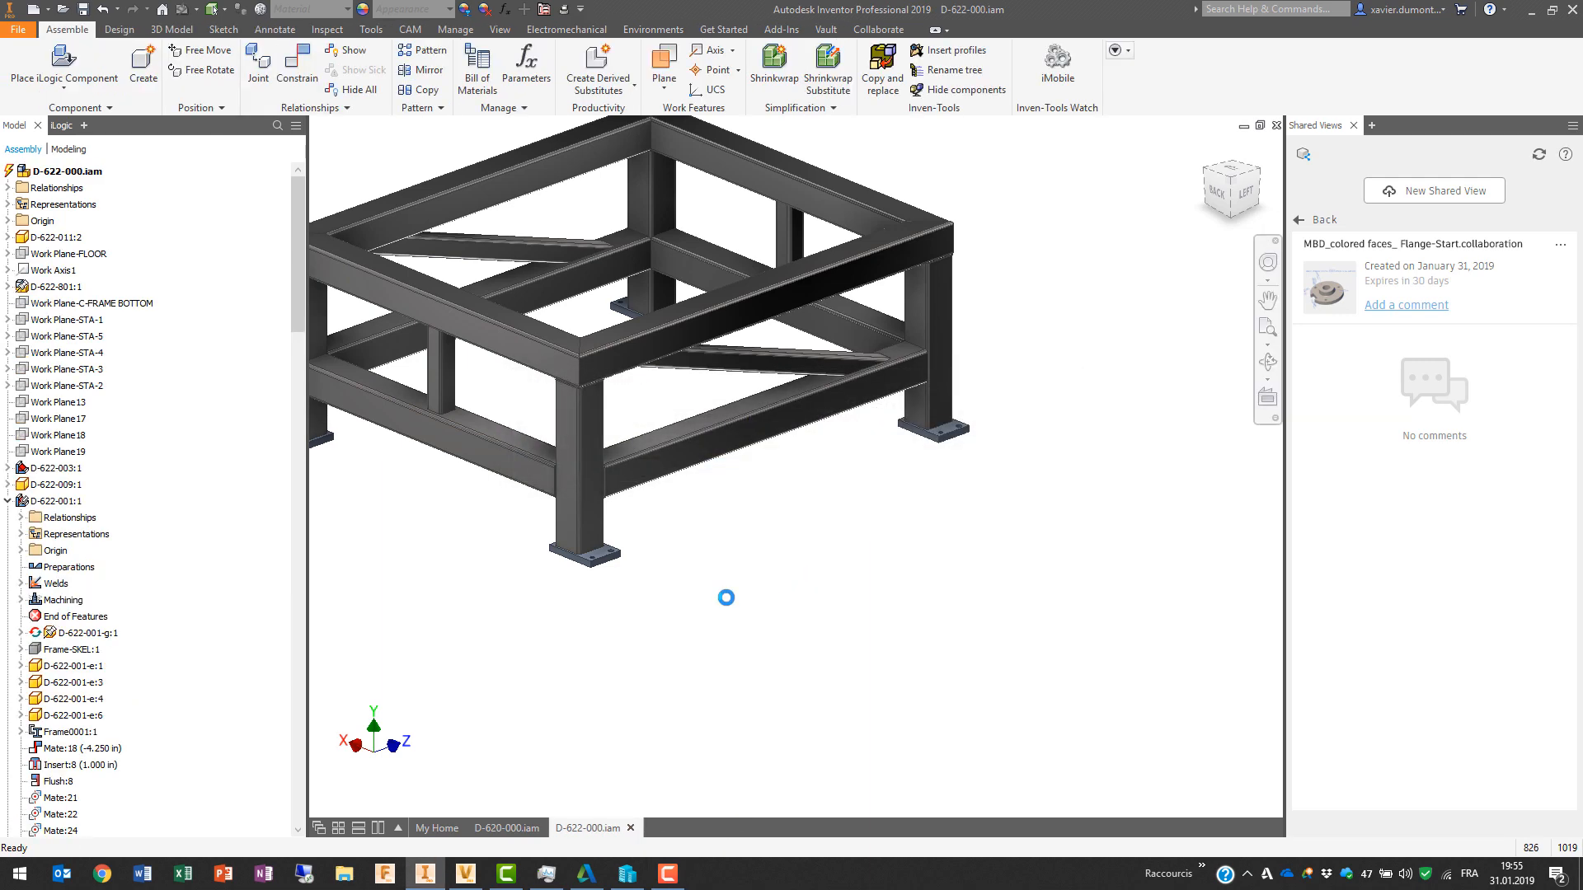
{"action": "middle_click_drag", "start_coordinate": [622, 386], "coordinate": [724, 660]}
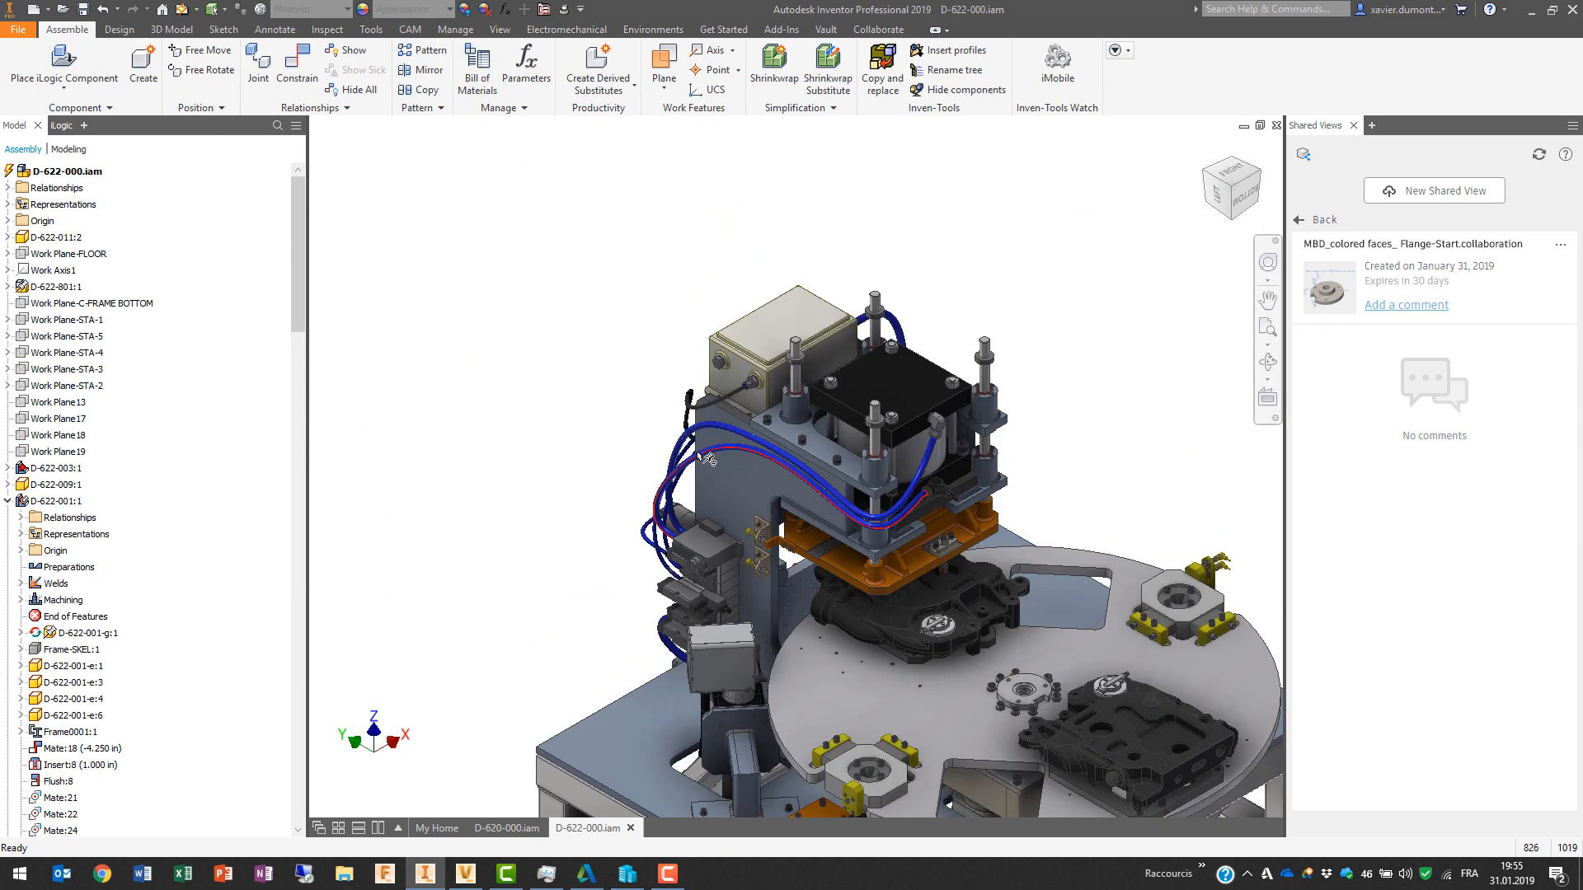
Step: Switch the selection filter to Component Priority and open the D-622-801 press subassembly in its own window
{"action": "right_click", "coordinate": [537, 374], "text": "shift"}
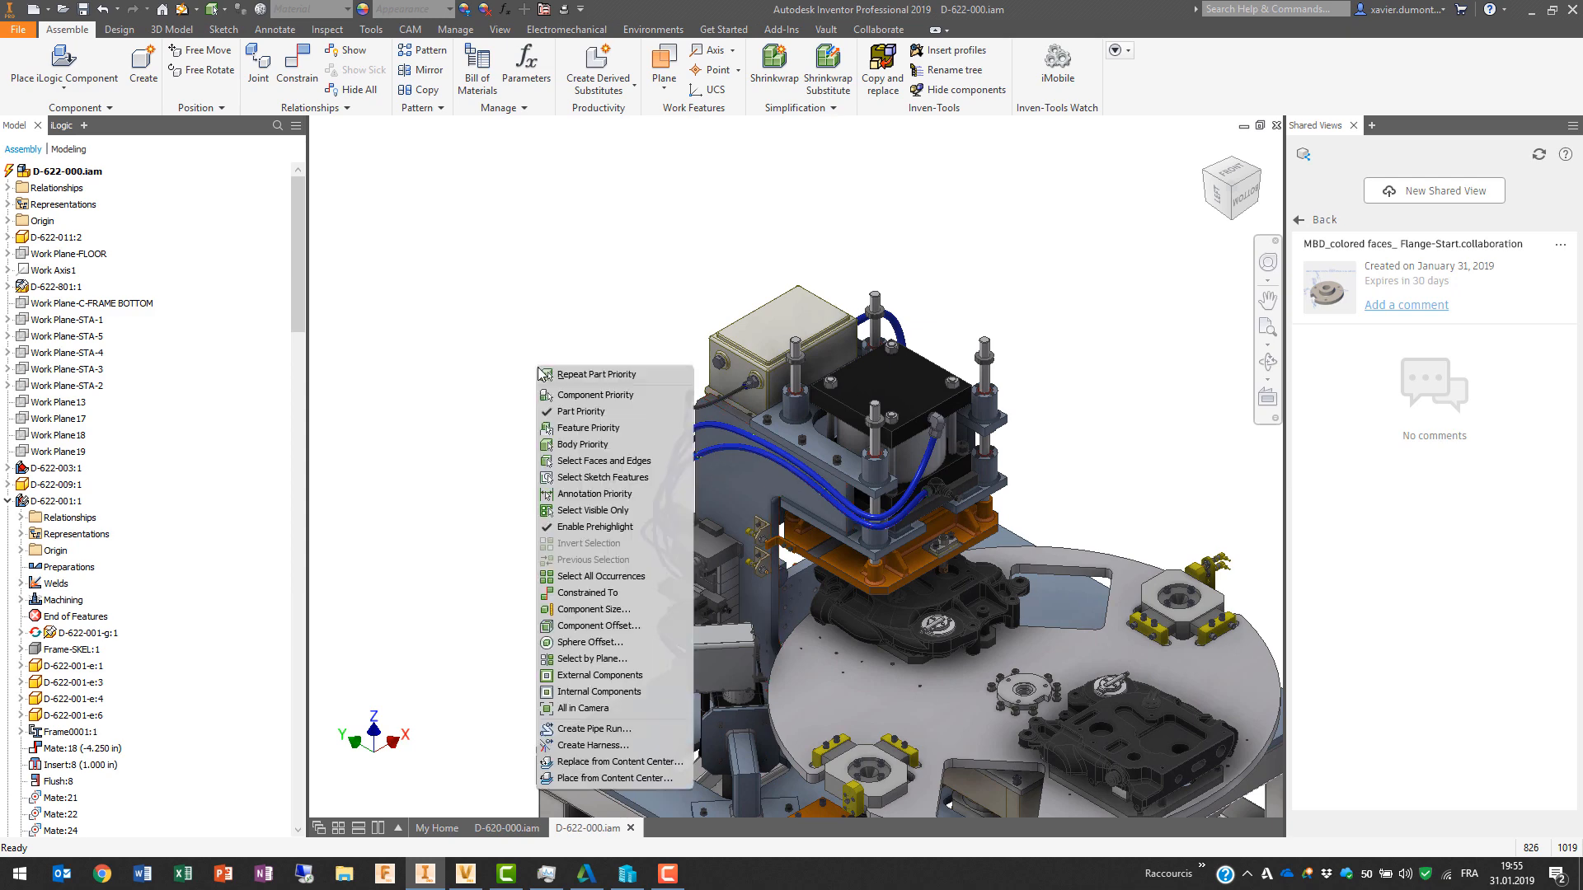
{"action": "left_click", "coordinate": [595, 397]}
{"action": "right_click", "coordinate": [749, 448]}
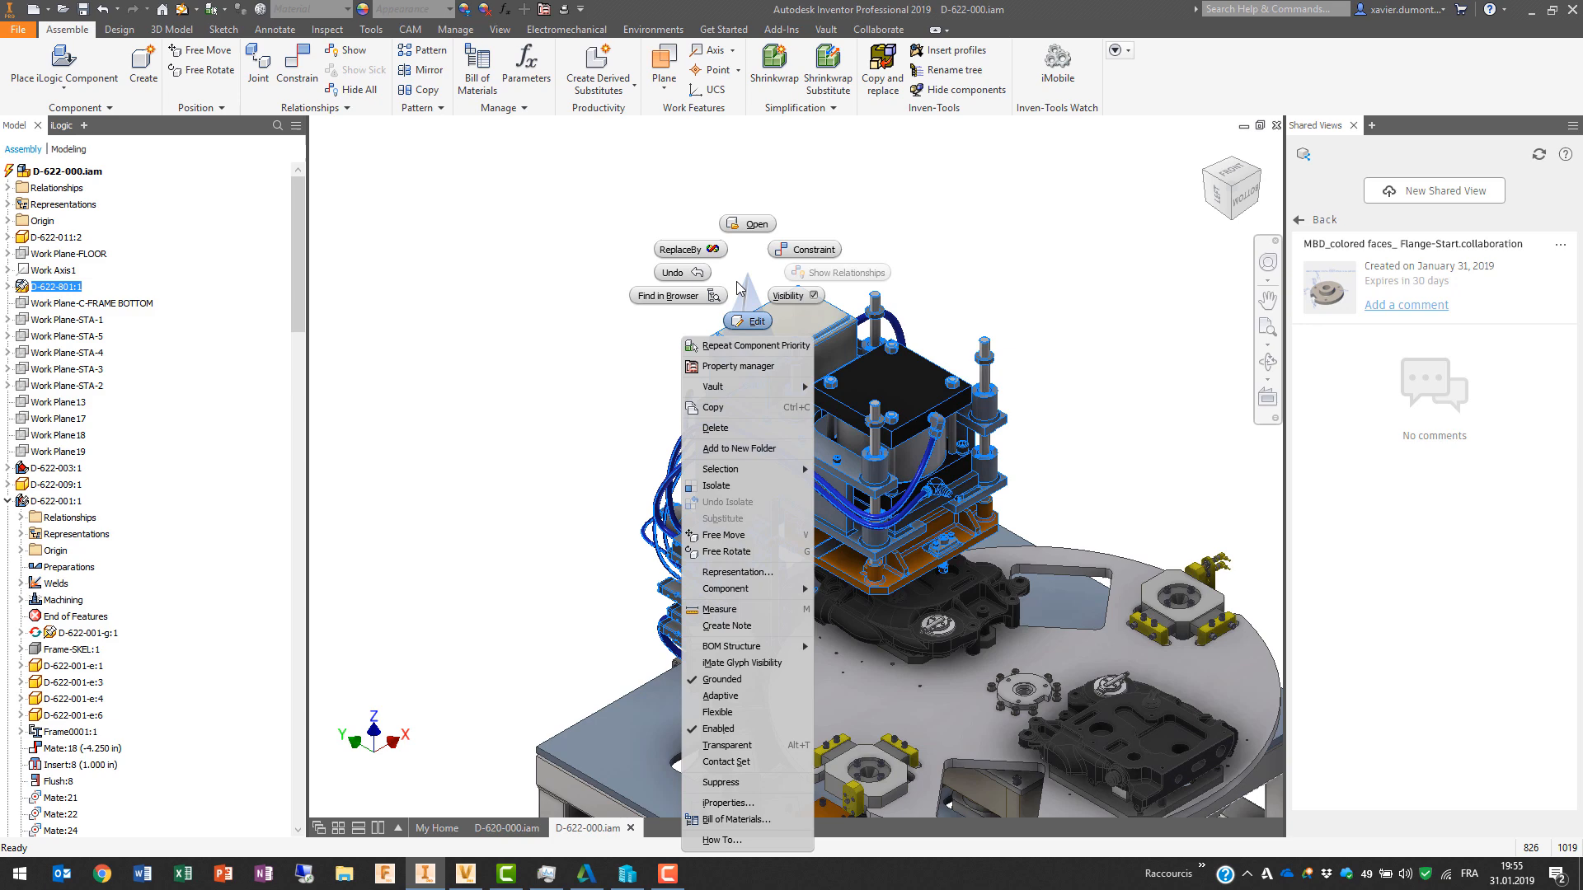
{"action": "left_click", "coordinate": [746, 224]}
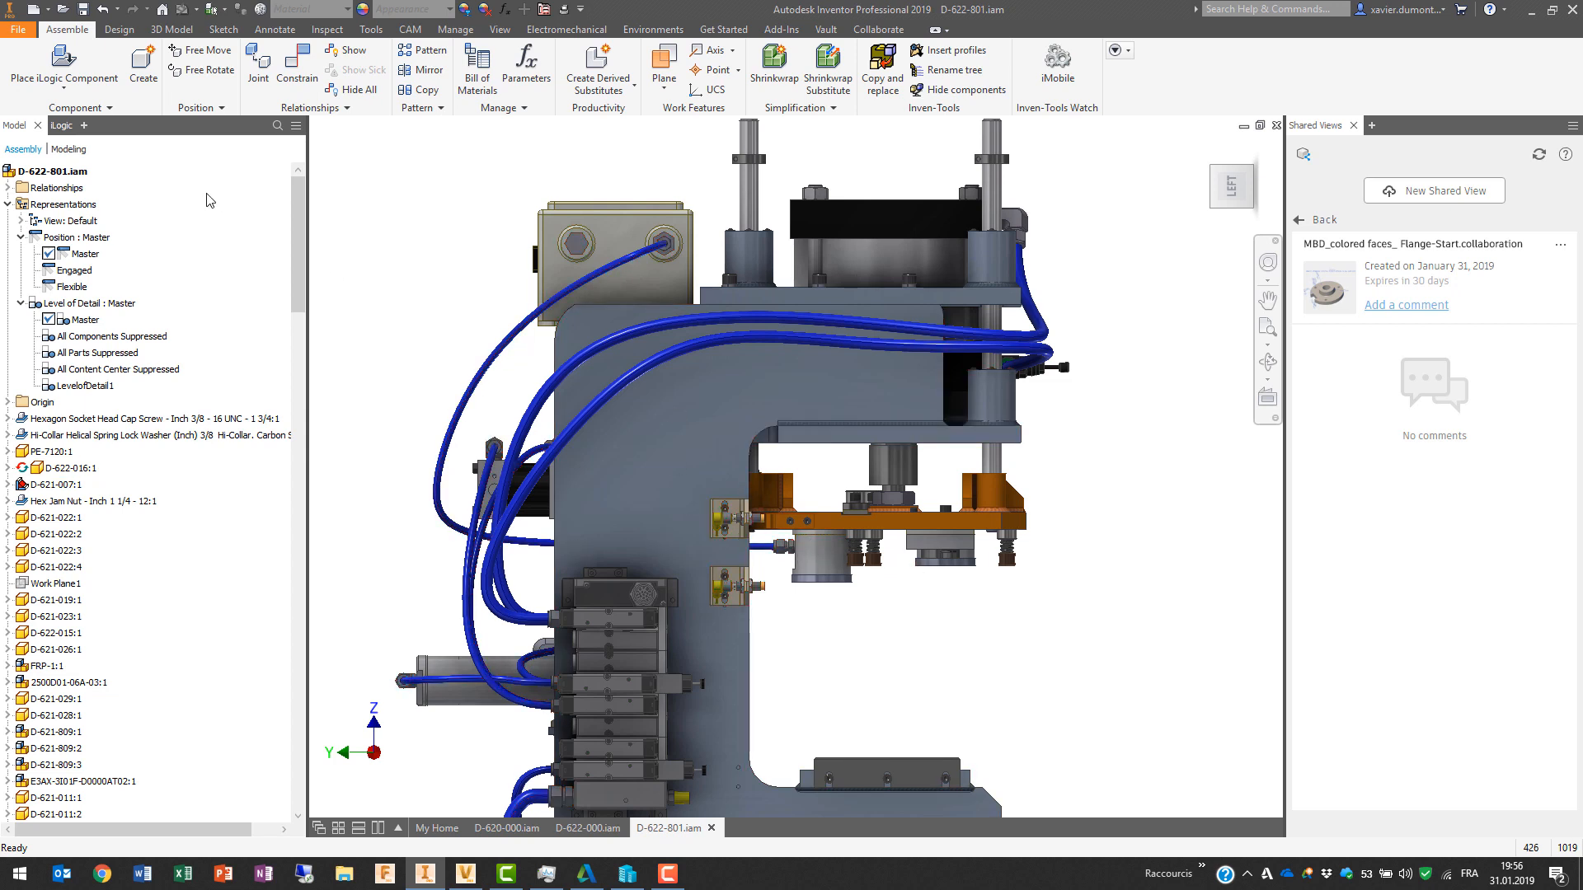
Step: Activate the Flexible positional representation of D-622-801, checking out all required files, and undo the activation after inspecting the hose
{"action": "double_click", "coordinate": [72, 286]}
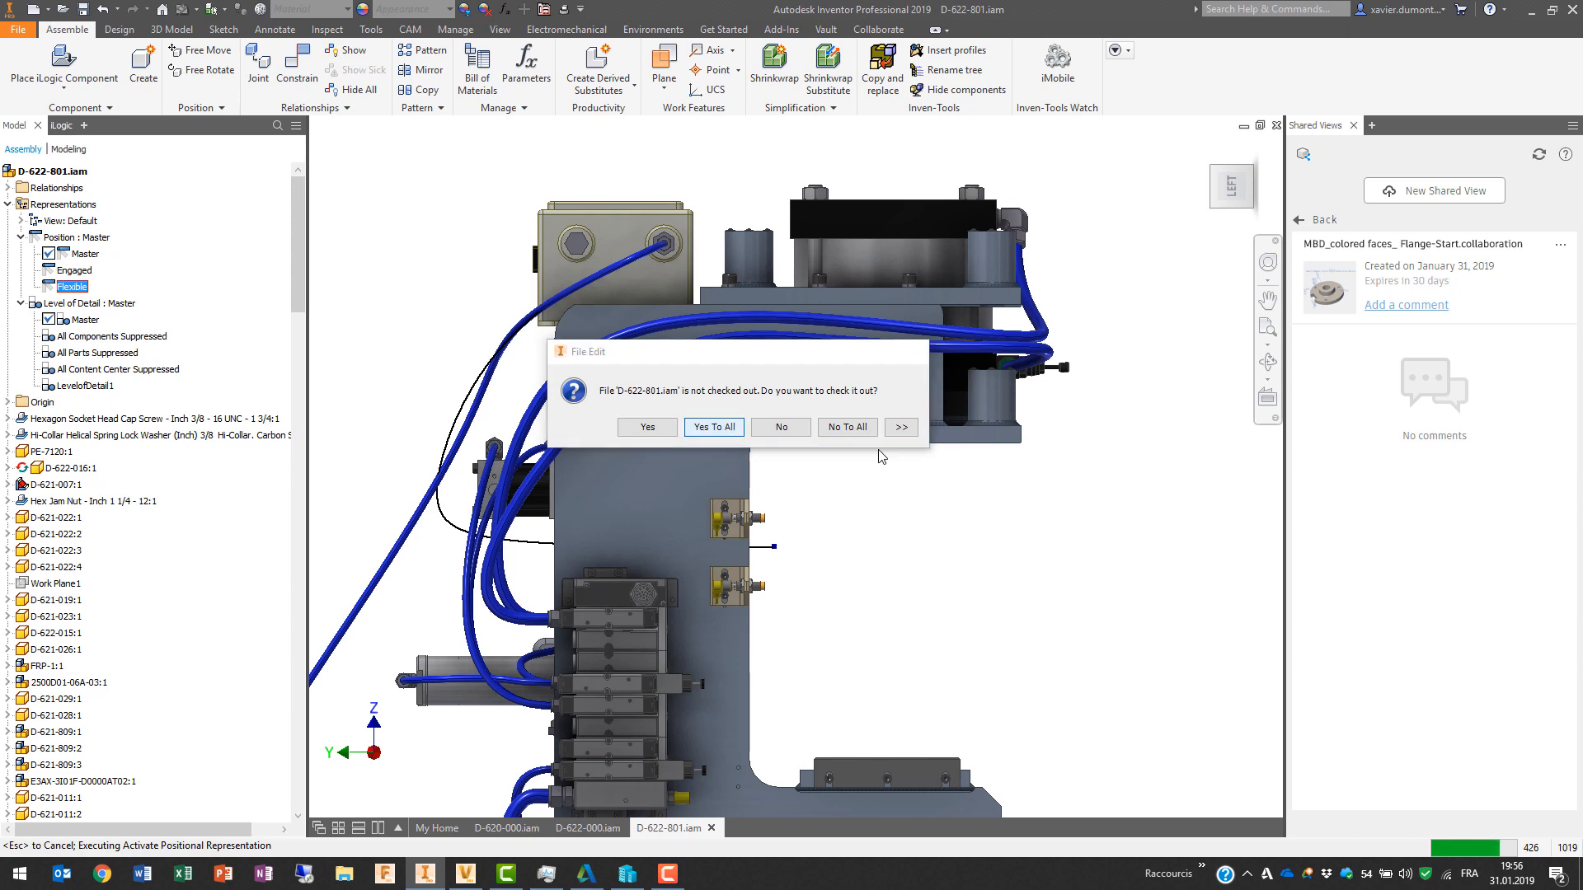
{"action": "left_click", "coordinate": [714, 428]}
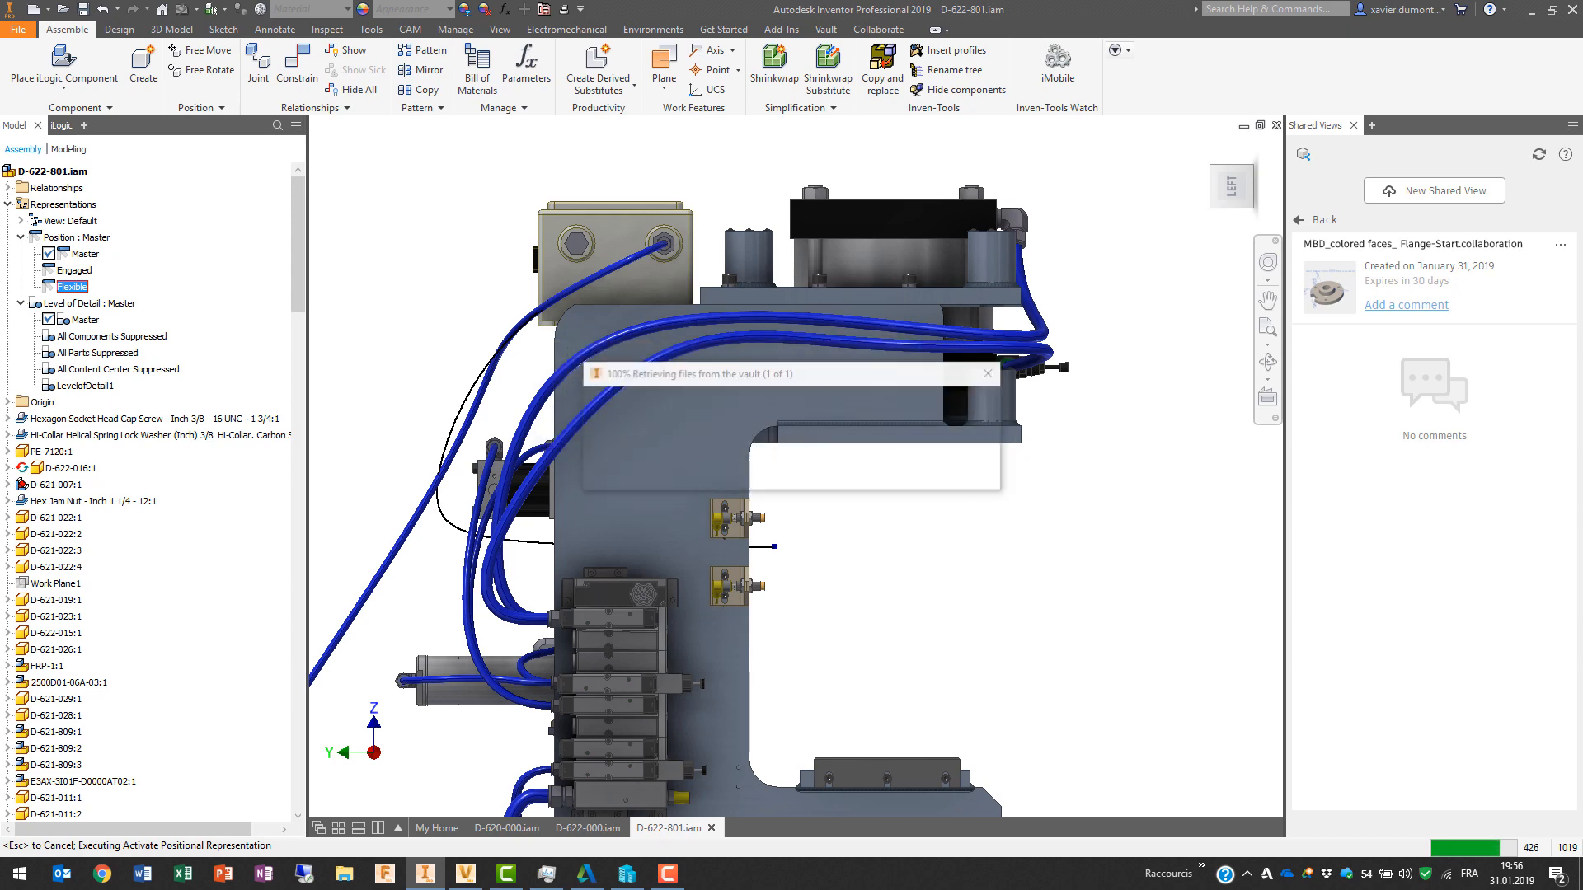
{"action": "middle_click_drag", "start_coordinate": [980, 538], "coordinate": [1080, 290]}
{"action": "scroll", "coordinate": [1022, 371], "scroll_direction": "down", "scroll_amount": 3}
{"action": "middle_click_drag", "start_coordinate": [801, 545], "coordinate": [586, 553]}
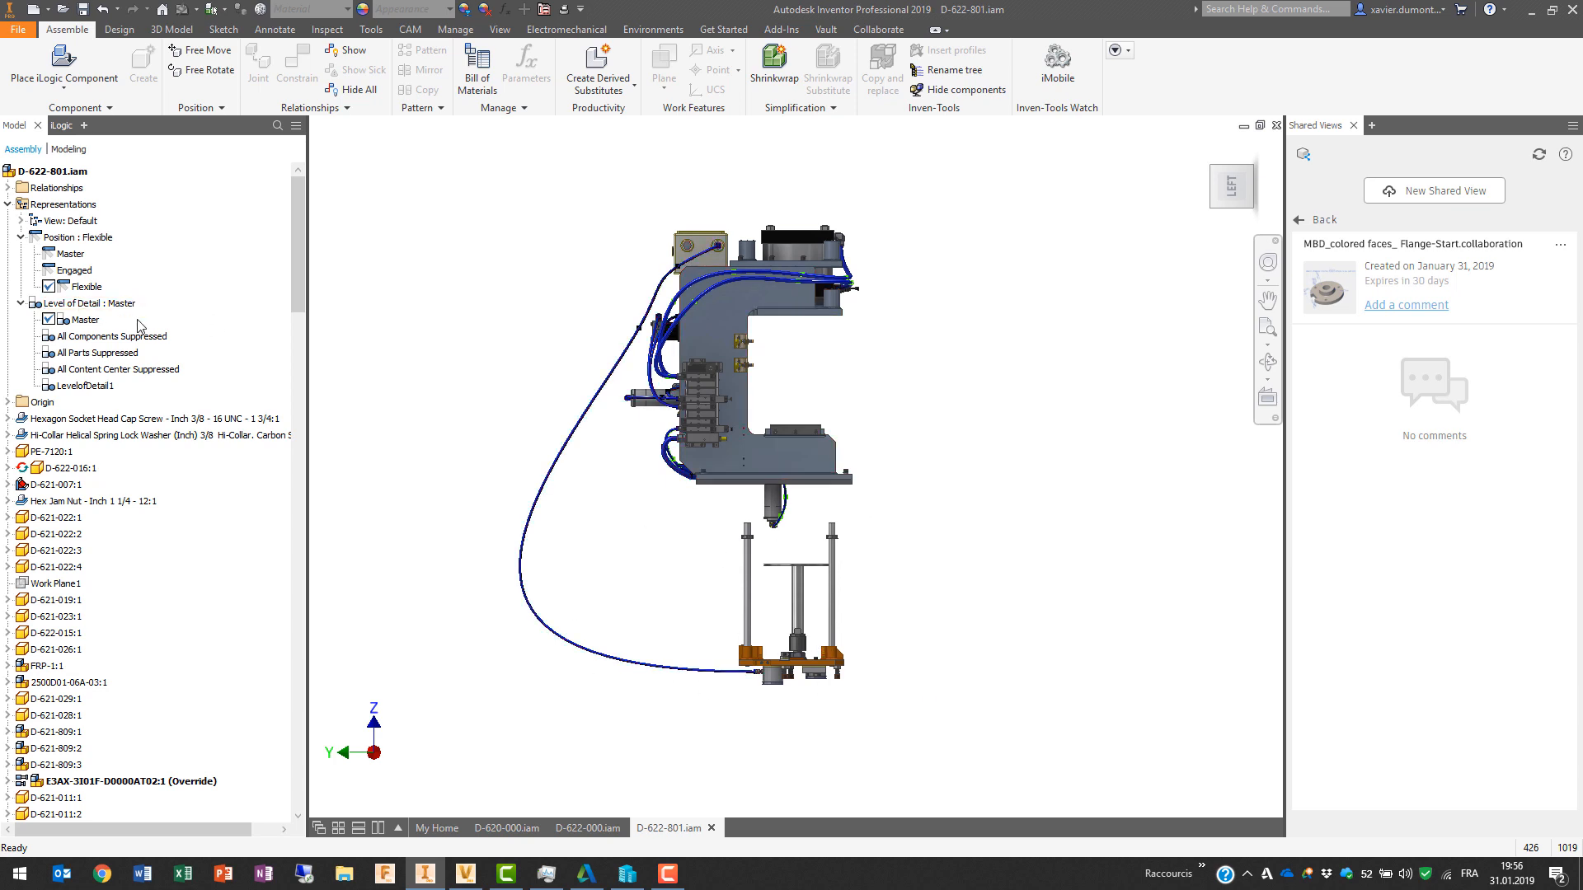
{"action": "left_click", "coordinate": [110, 11]}
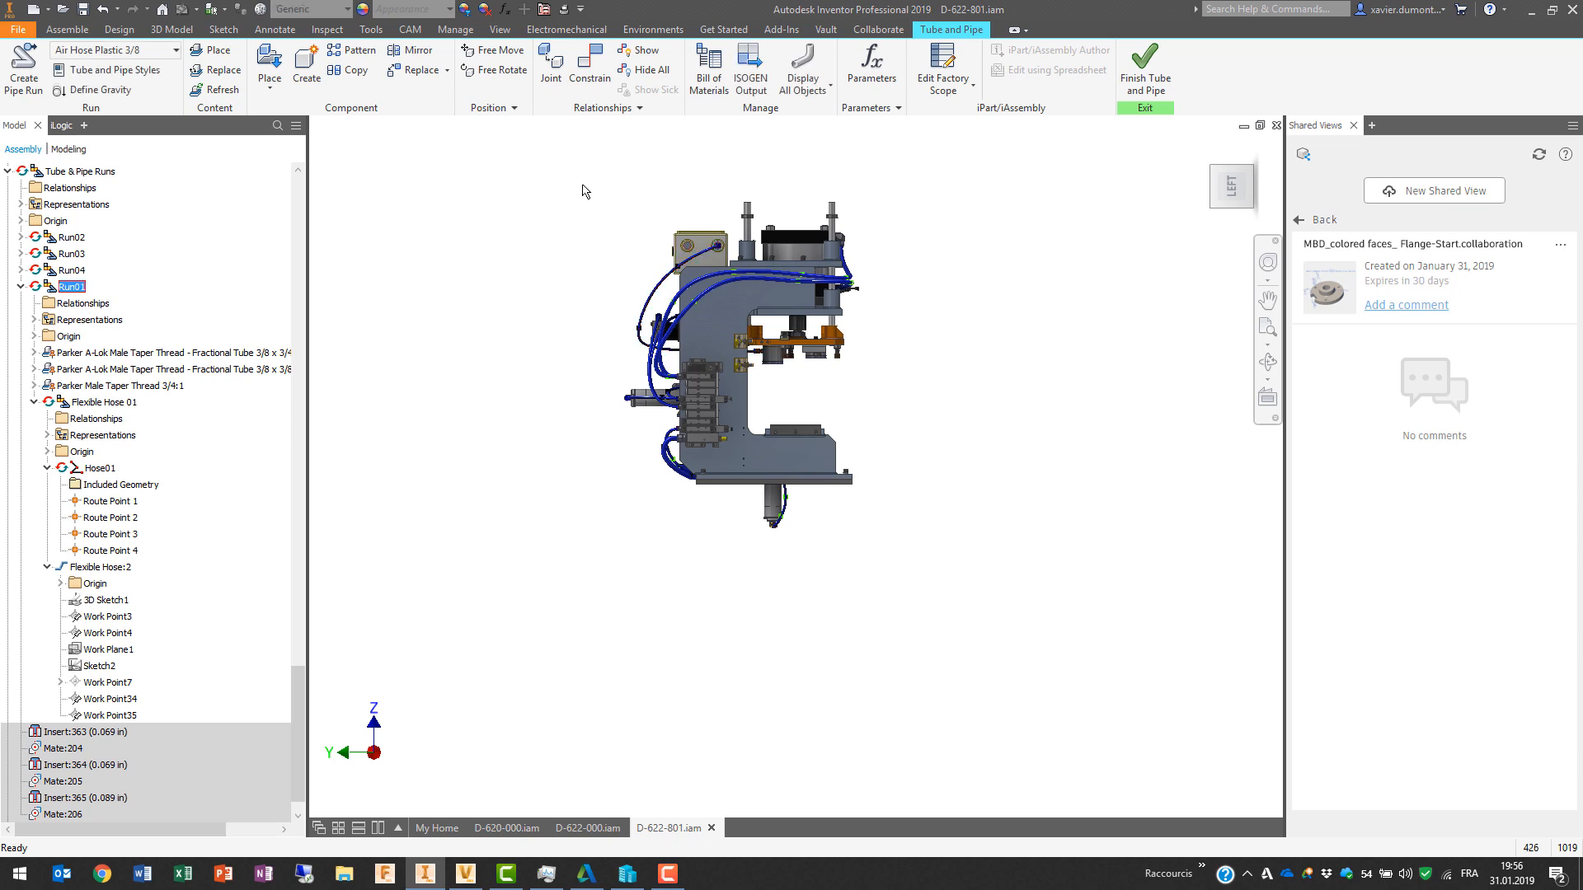
Step: Activate Flexible Hose 01 of Run01 for editing and locate its Hose01 route in the model
{"action": "double_click", "coordinate": [659, 284]}
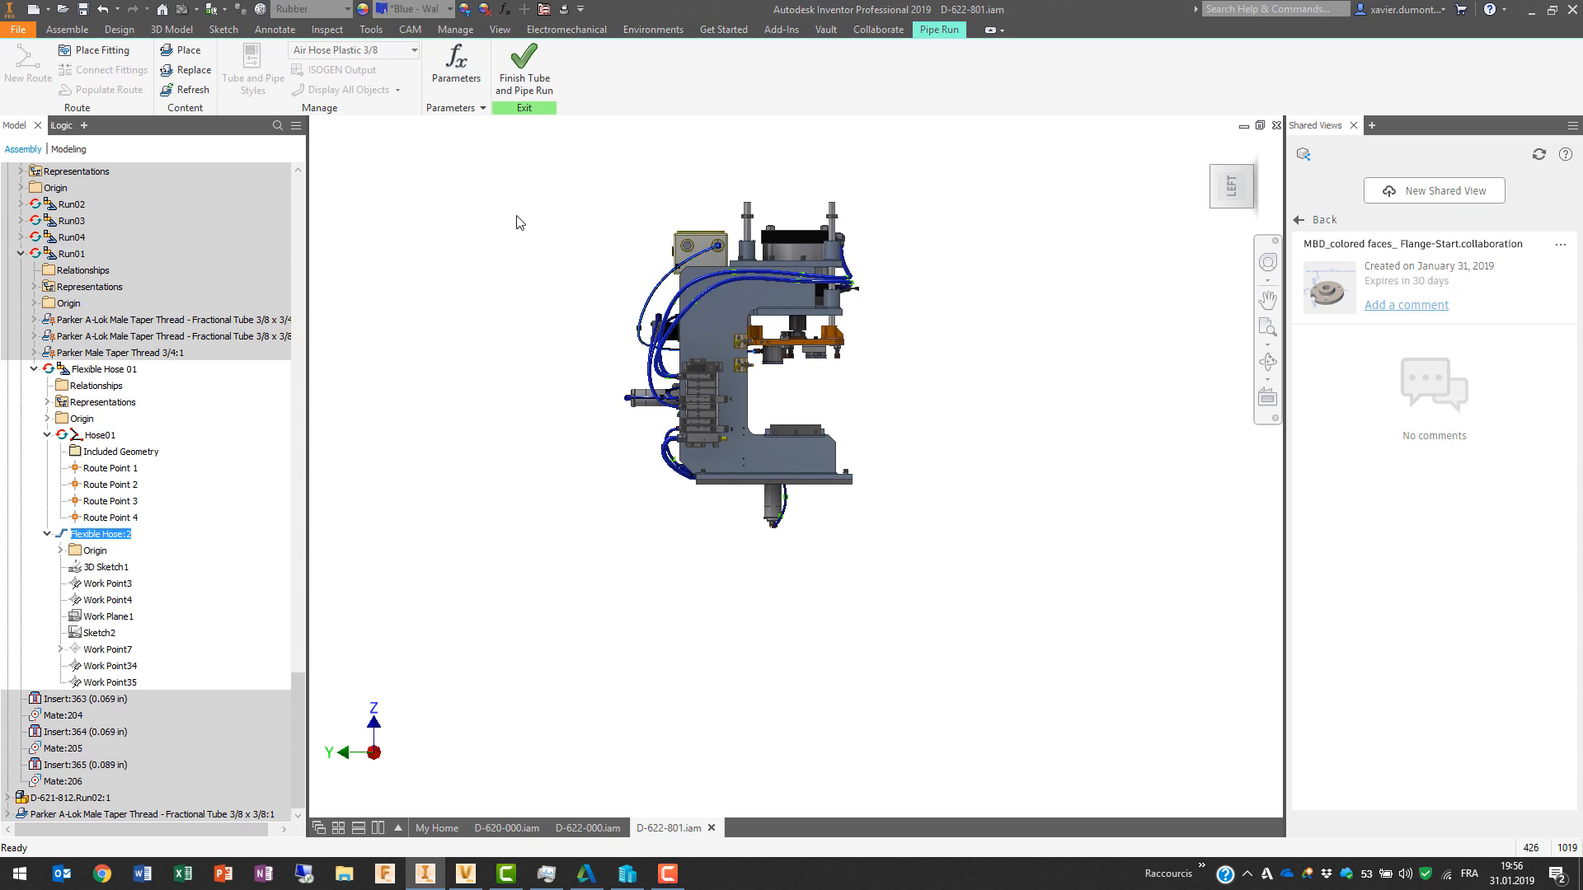
{"action": "left_click", "coordinate": [86, 437]}
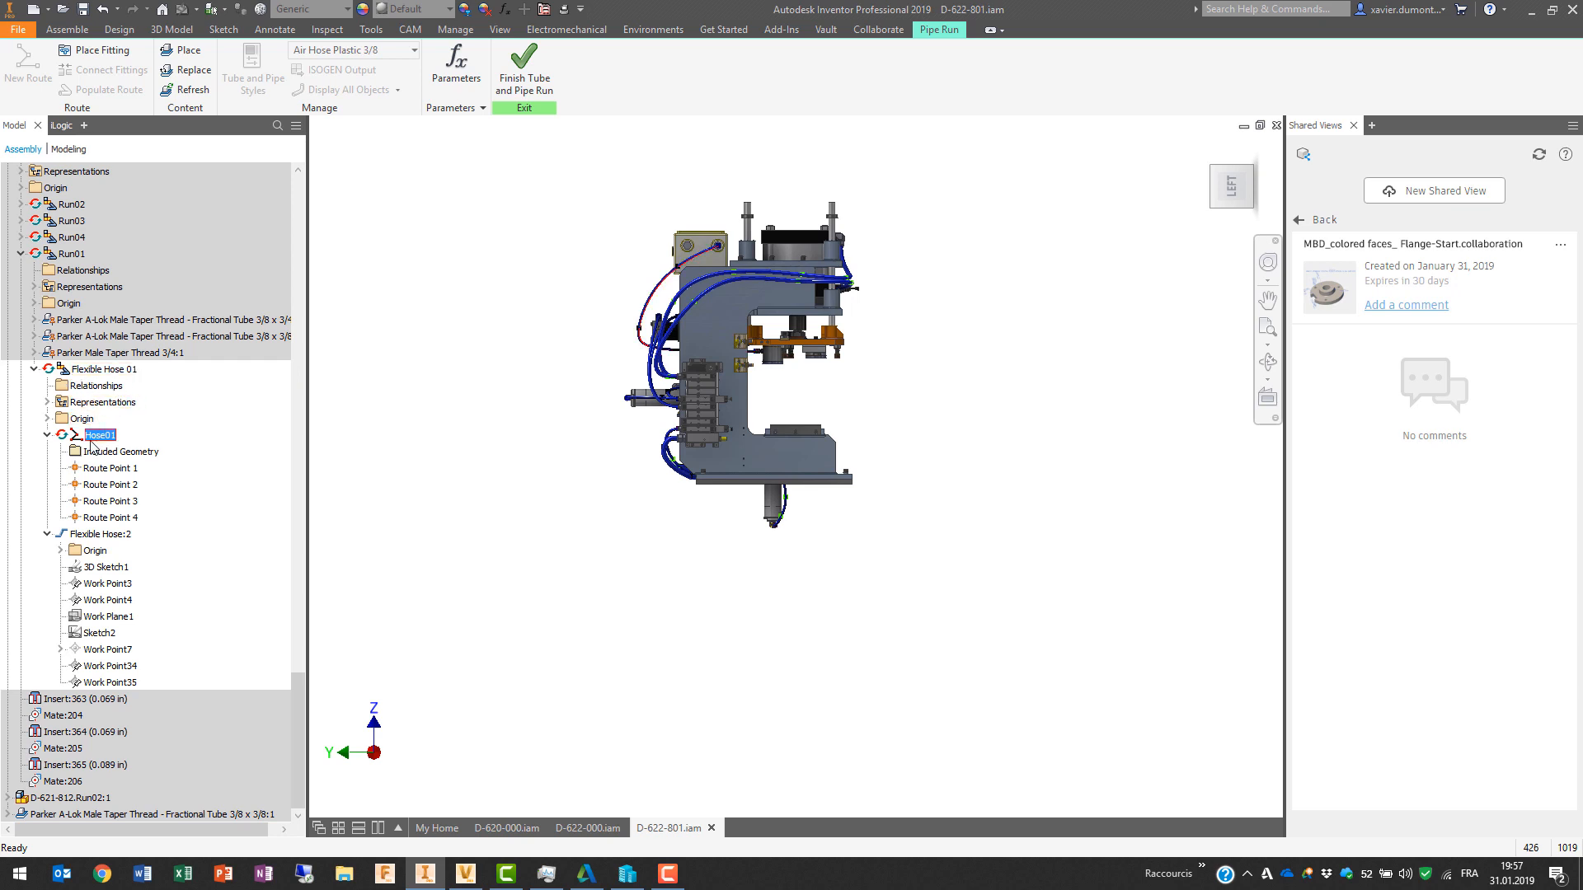
{"action": "left_click", "coordinate": [559, 349]}
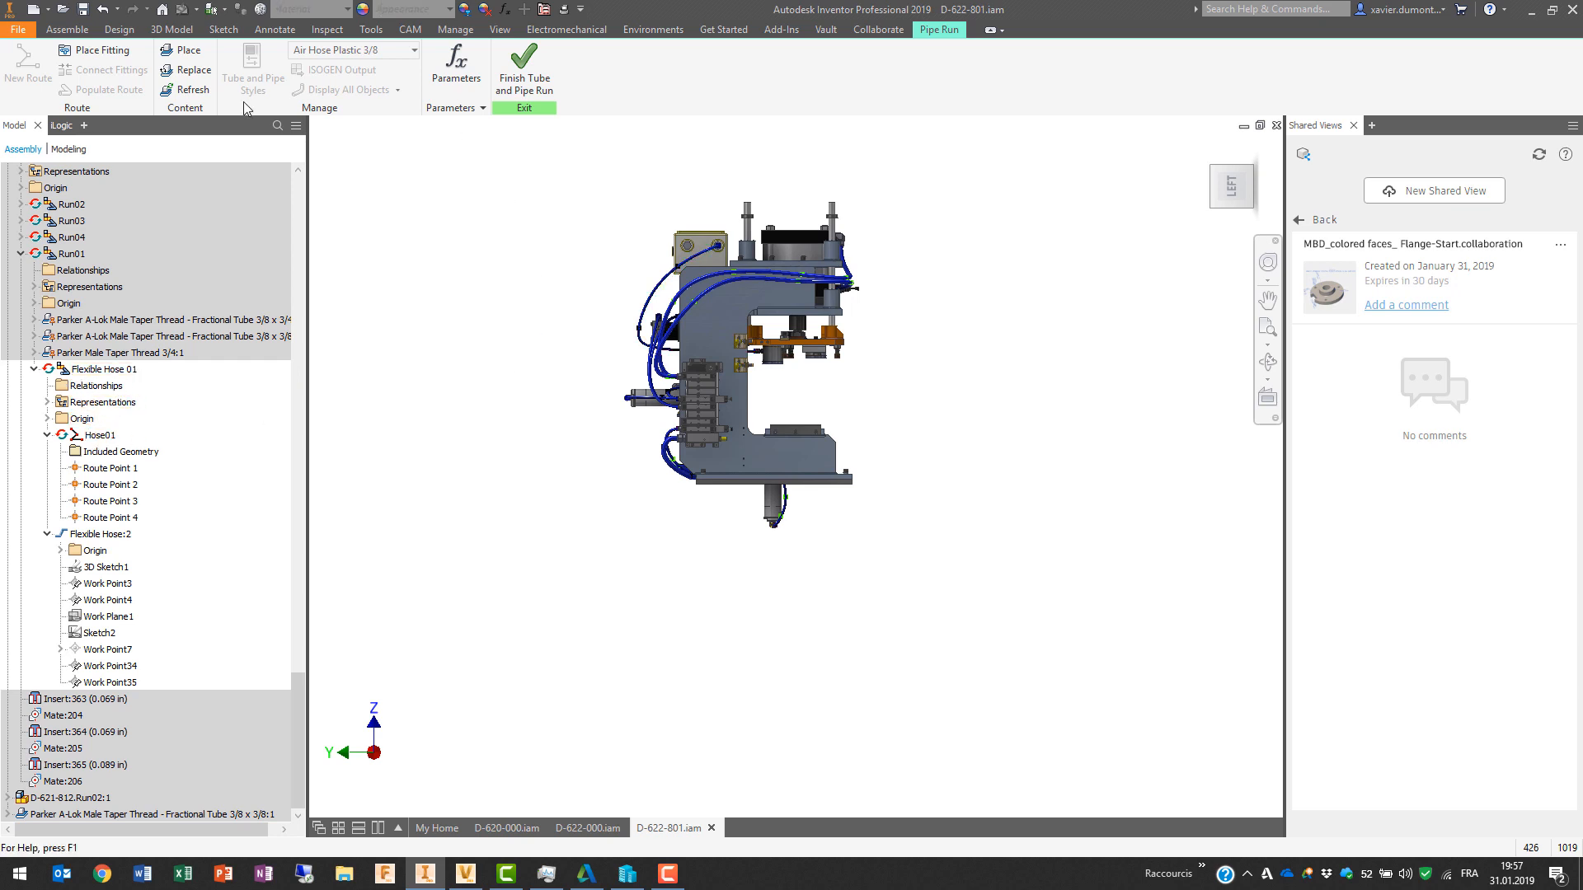
{"action": "left_click", "coordinate": [655, 341]}
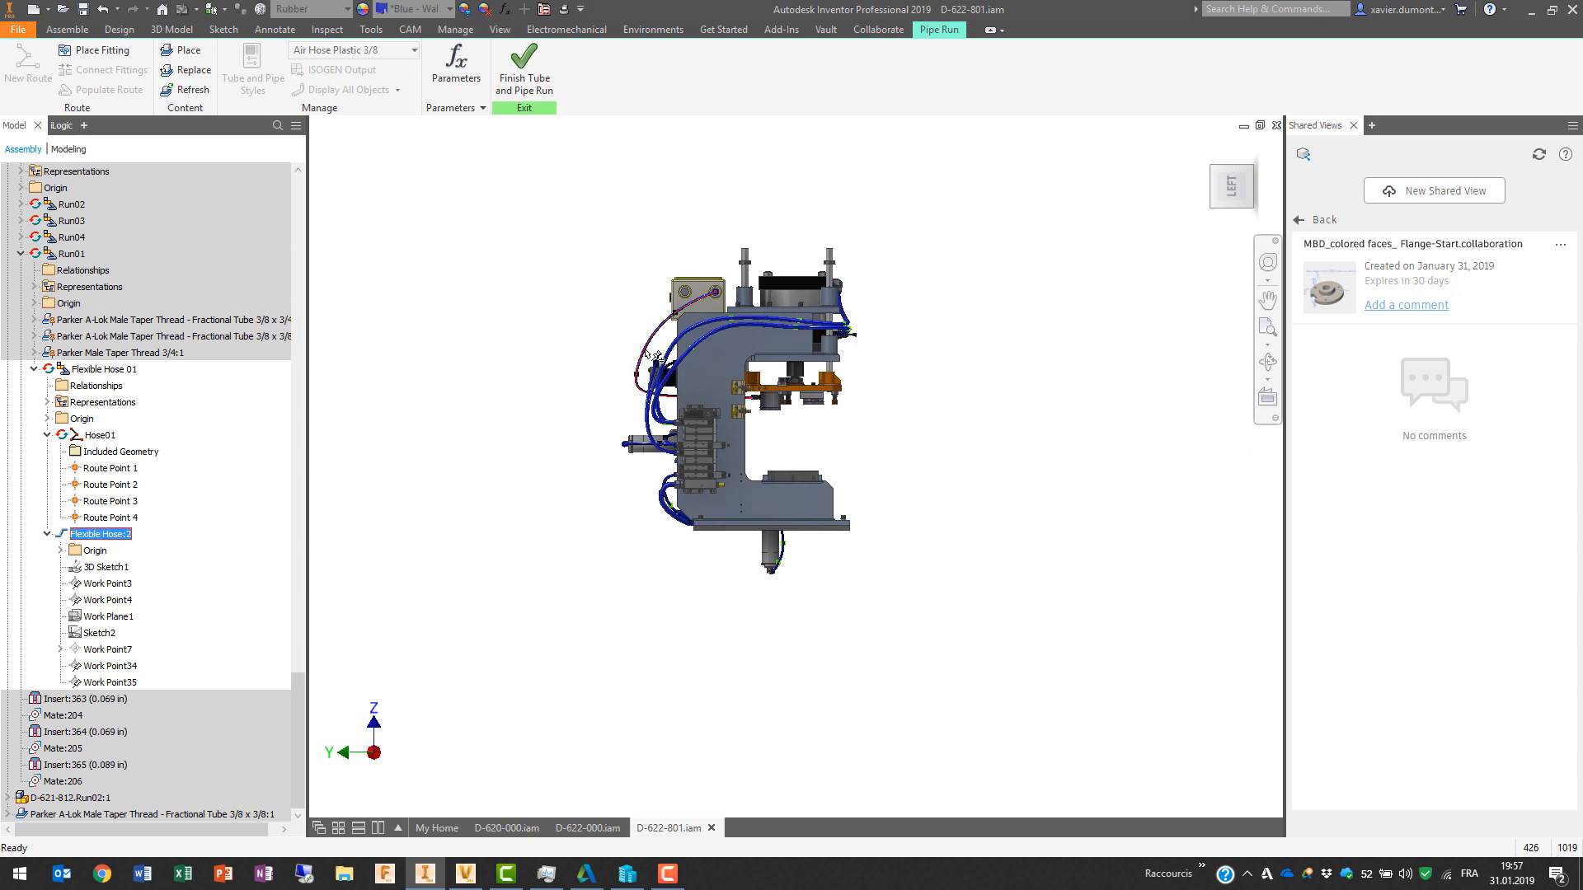
{"action": "double_click", "coordinate": [651, 355]}
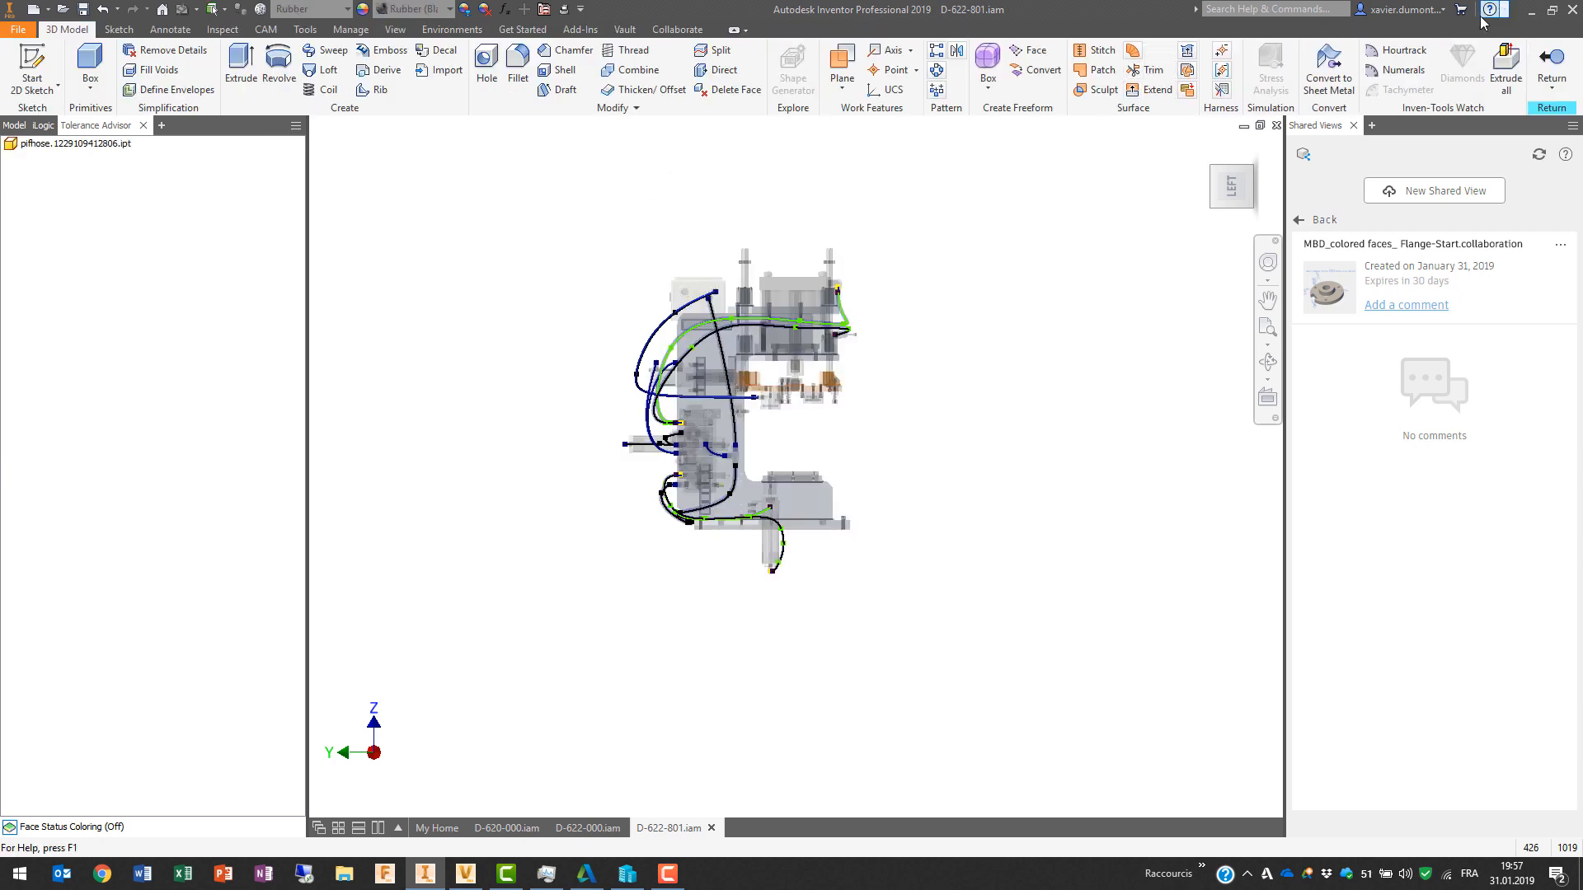
{"action": "left_click", "coordinate": [1562, 58]}
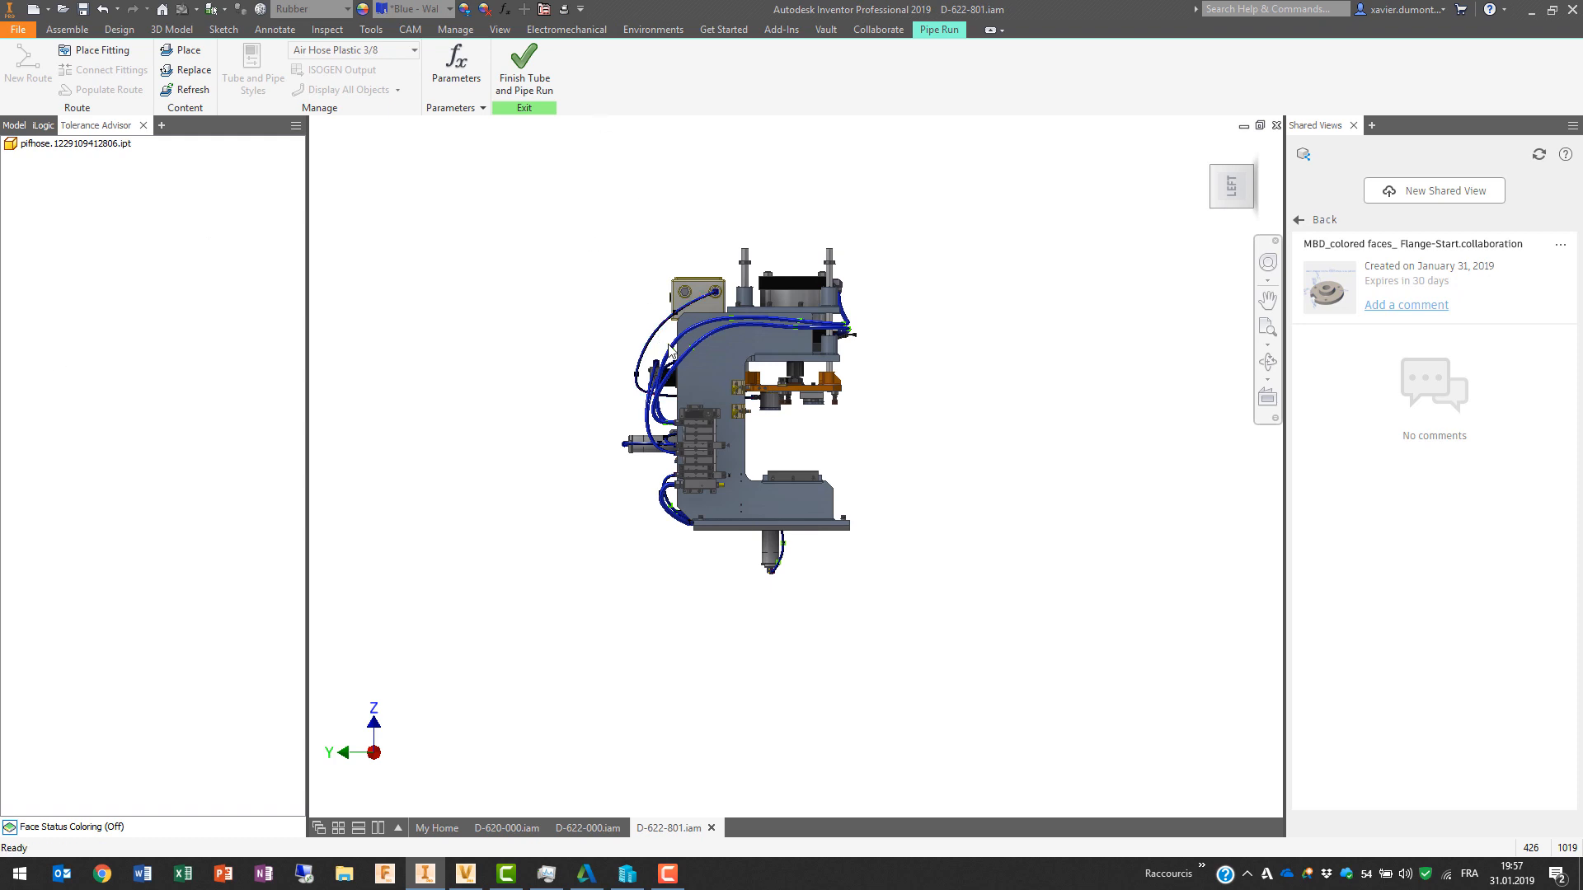
{"action": "left_click", "coordinate": [21, 127]}
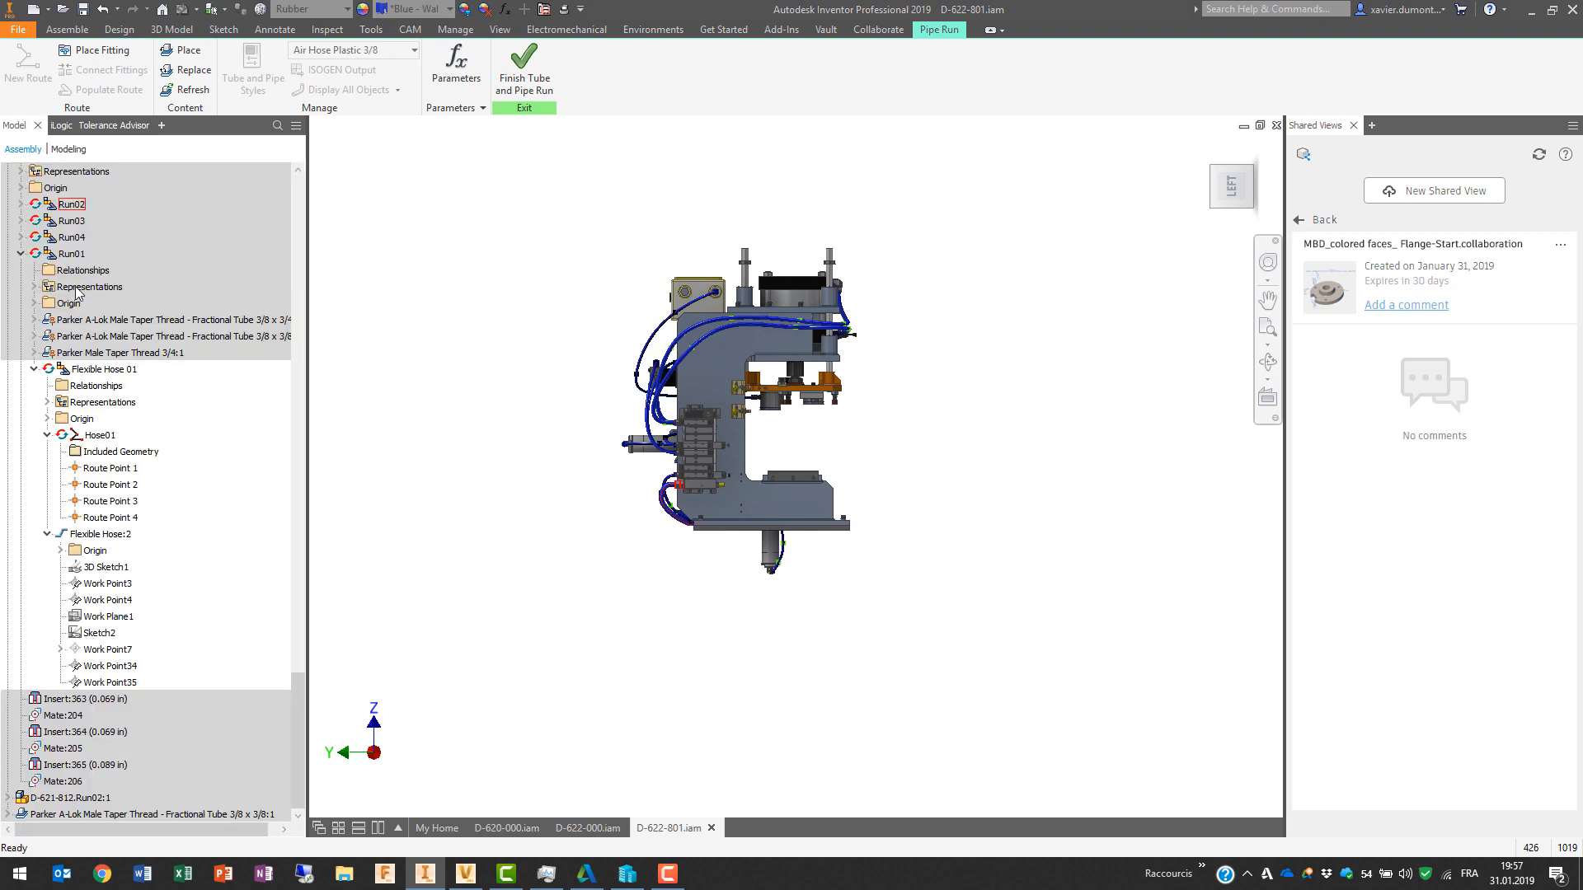
Step: Open the Hose01 route of Flexible Hose 01 for editing
{"action": "double_click", "coordinate": [77, 437]}
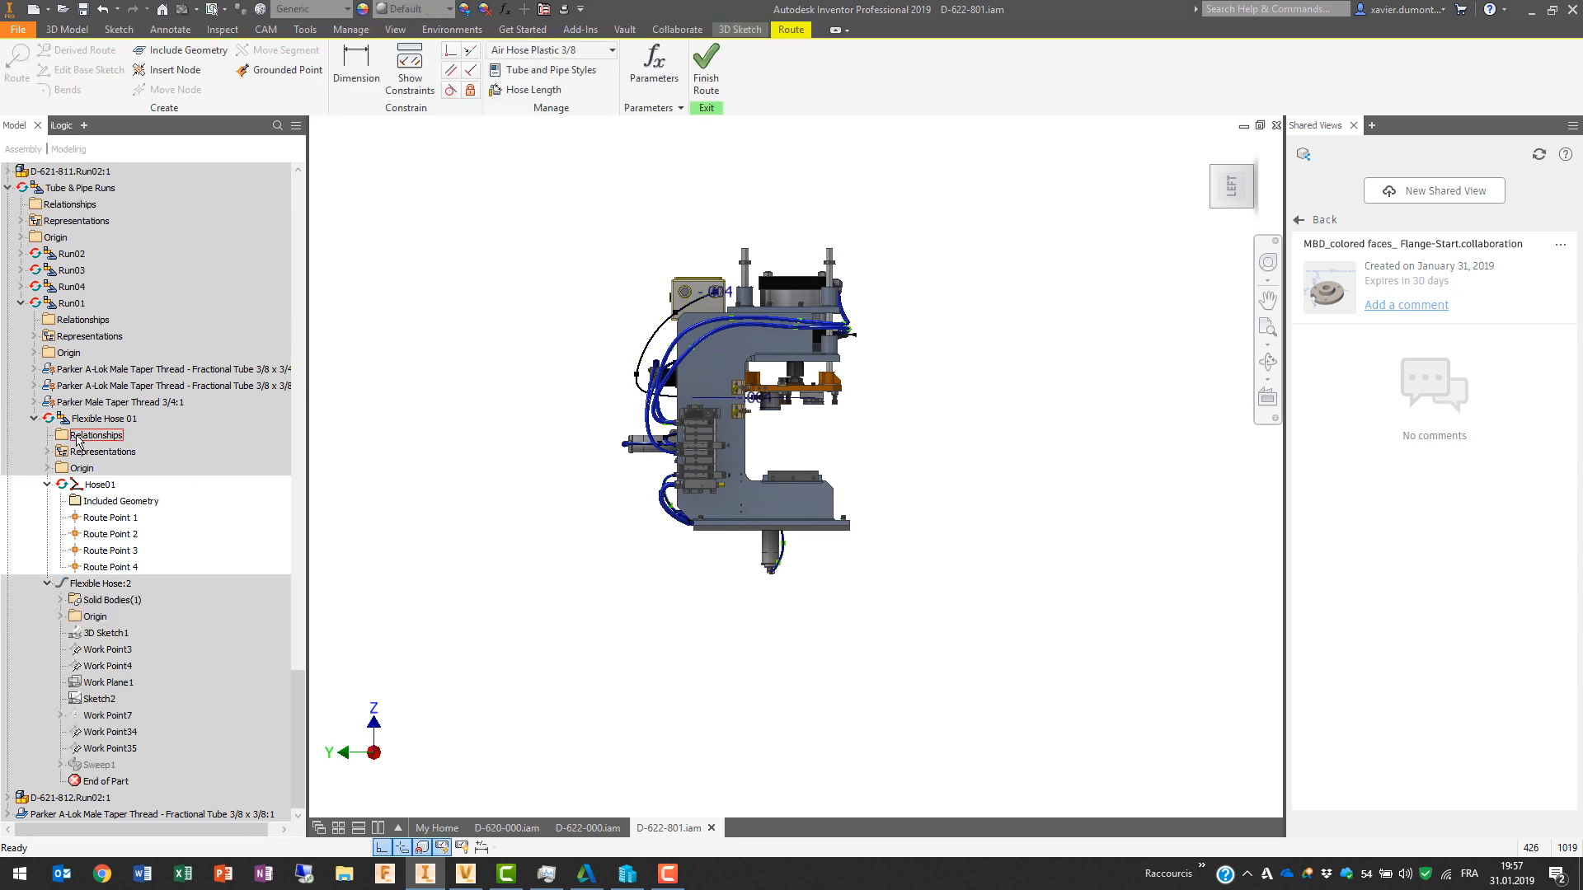
{"action": "scroll", "coordinate": [629, 335], "scroll_direction": "up", "scroll_amount": 3}
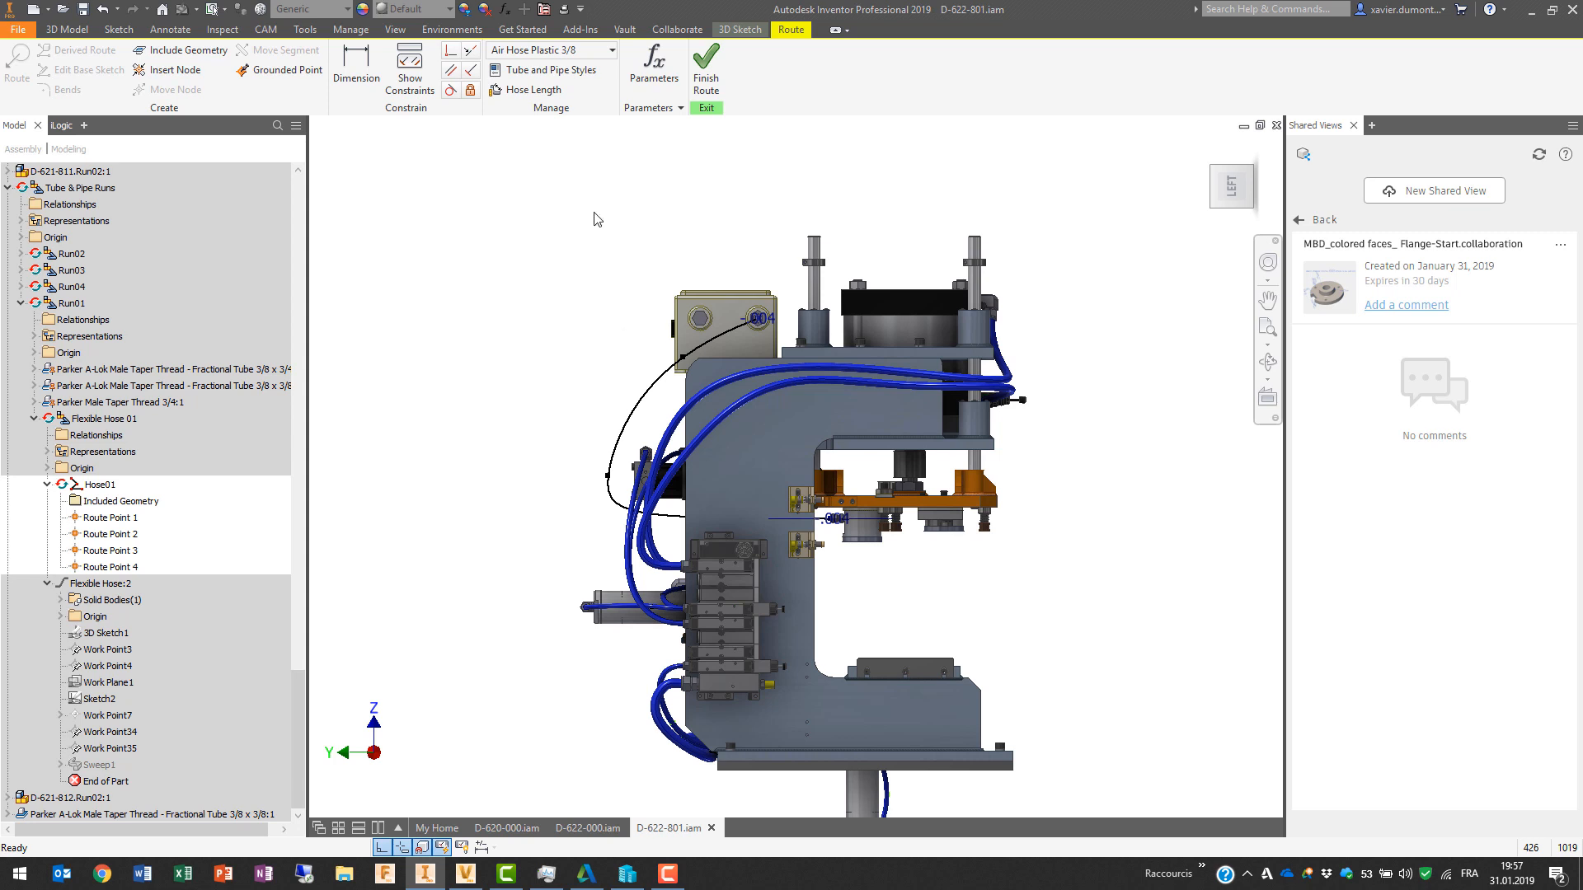
Step: Try shortening the Hose01 route to about 42 in and locking its hose length, discarding the changes
{"action": "left_click", "coordinate": [527, 90]}
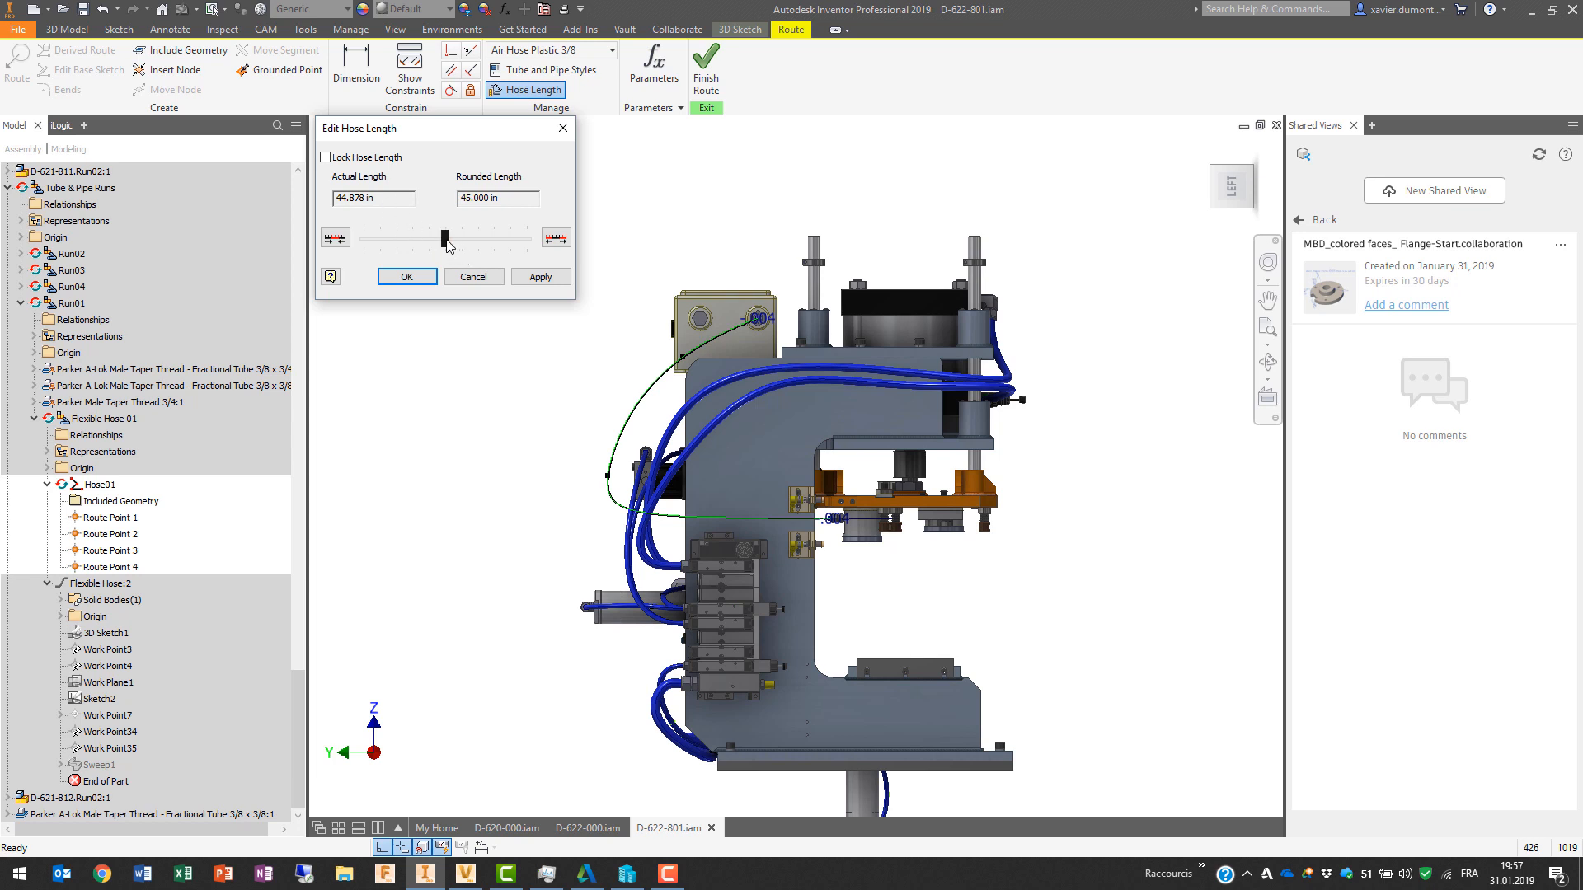
{"action": "left_click_drag", "start_coordinate": [446, 239], "coordinate": [404, 252]}
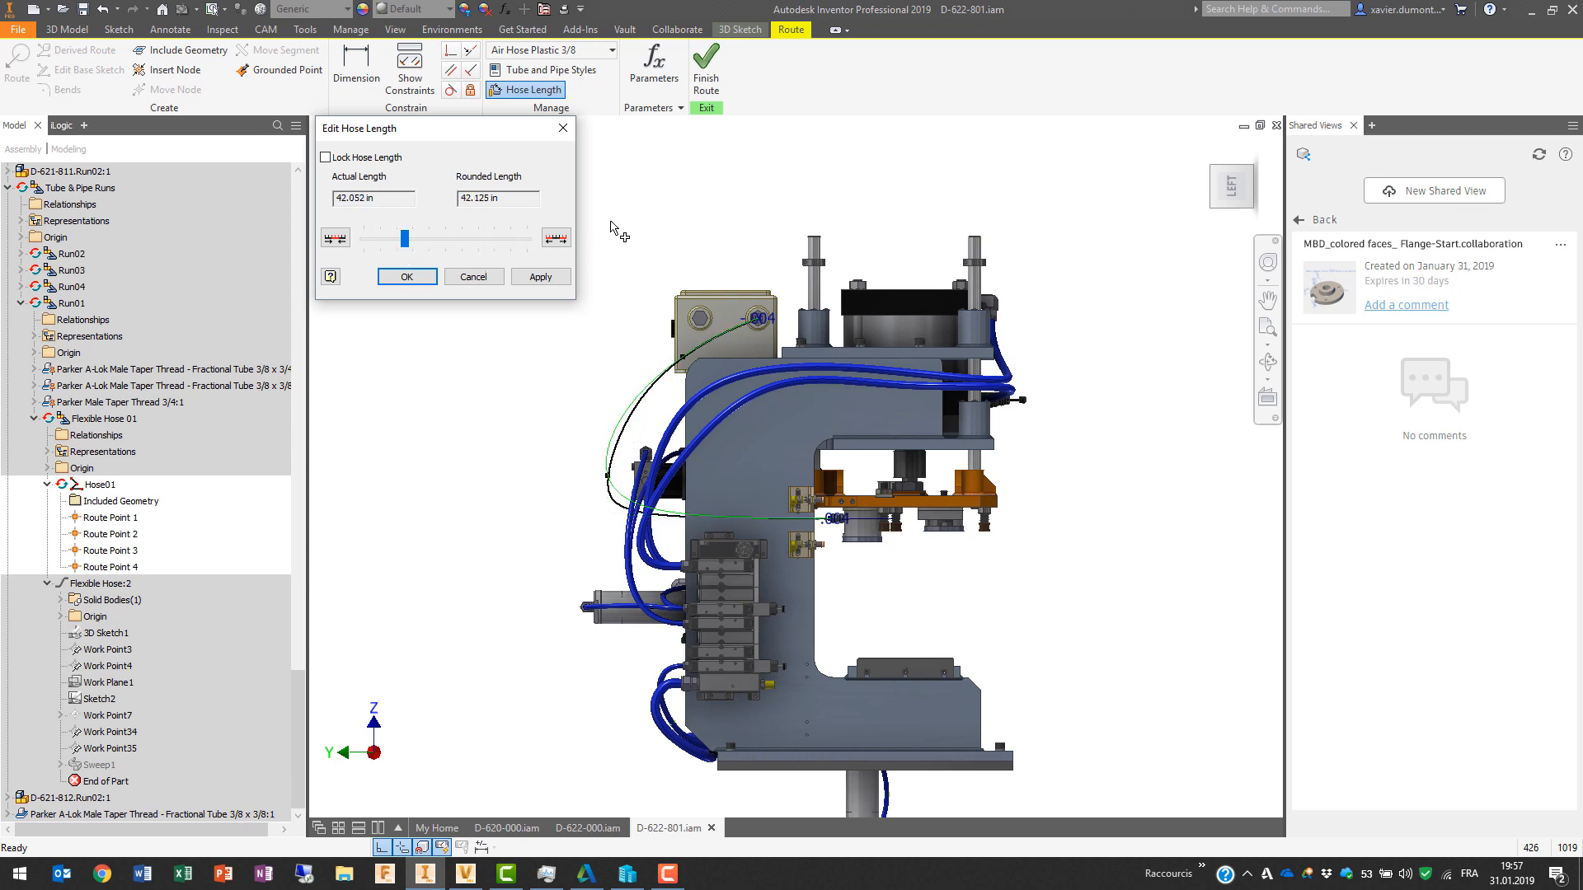
{"action": "left_click", "coordinate": [382, 161]}
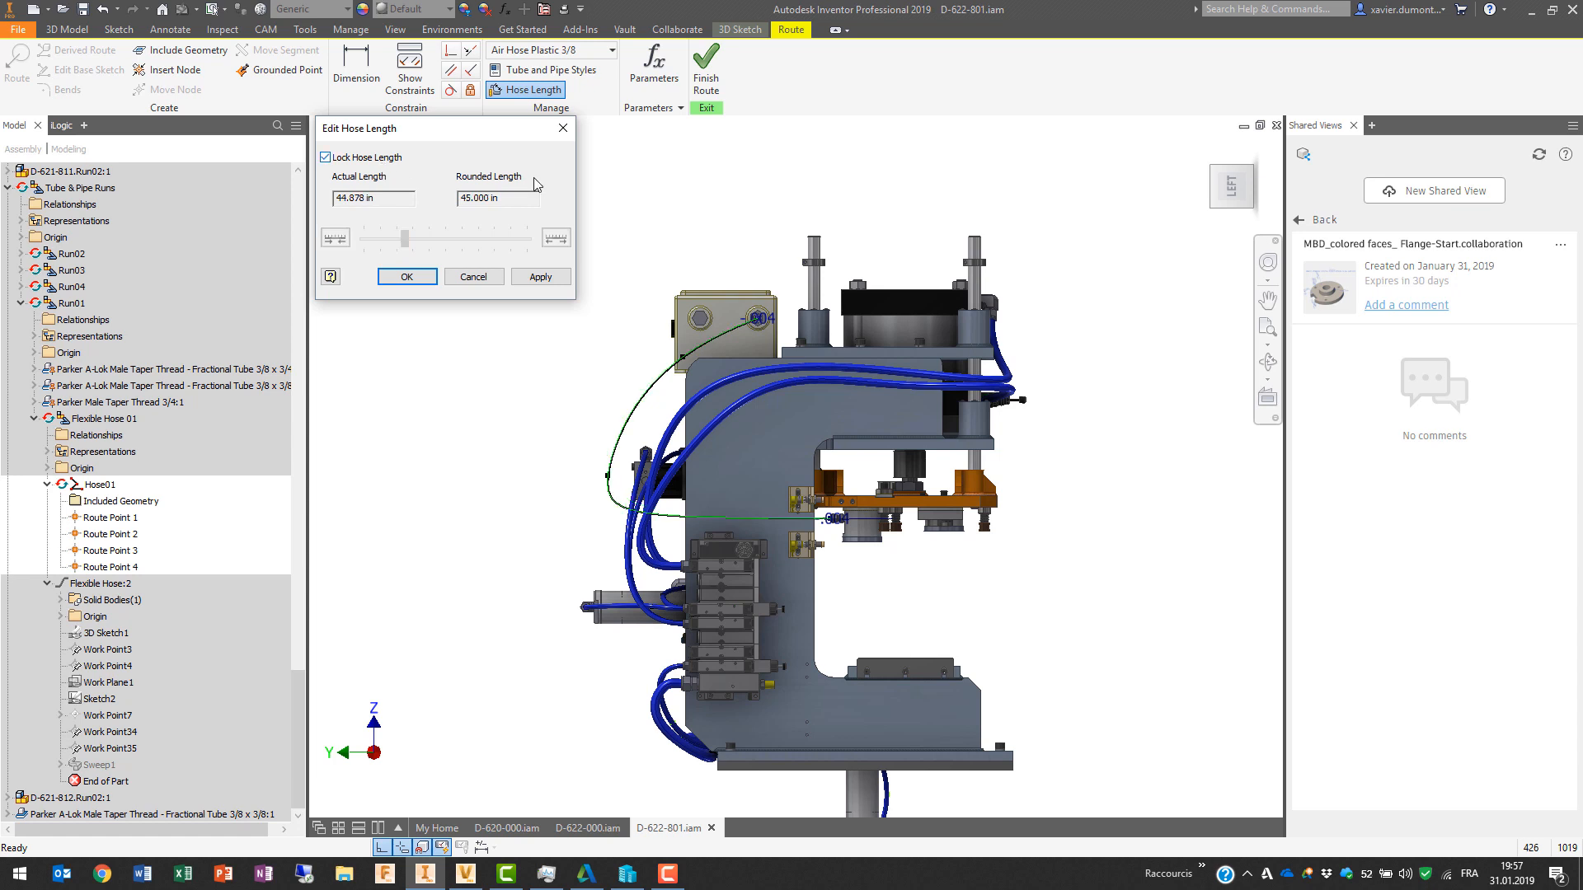
{"action": "left_click", "coordinate": [466, 277]}
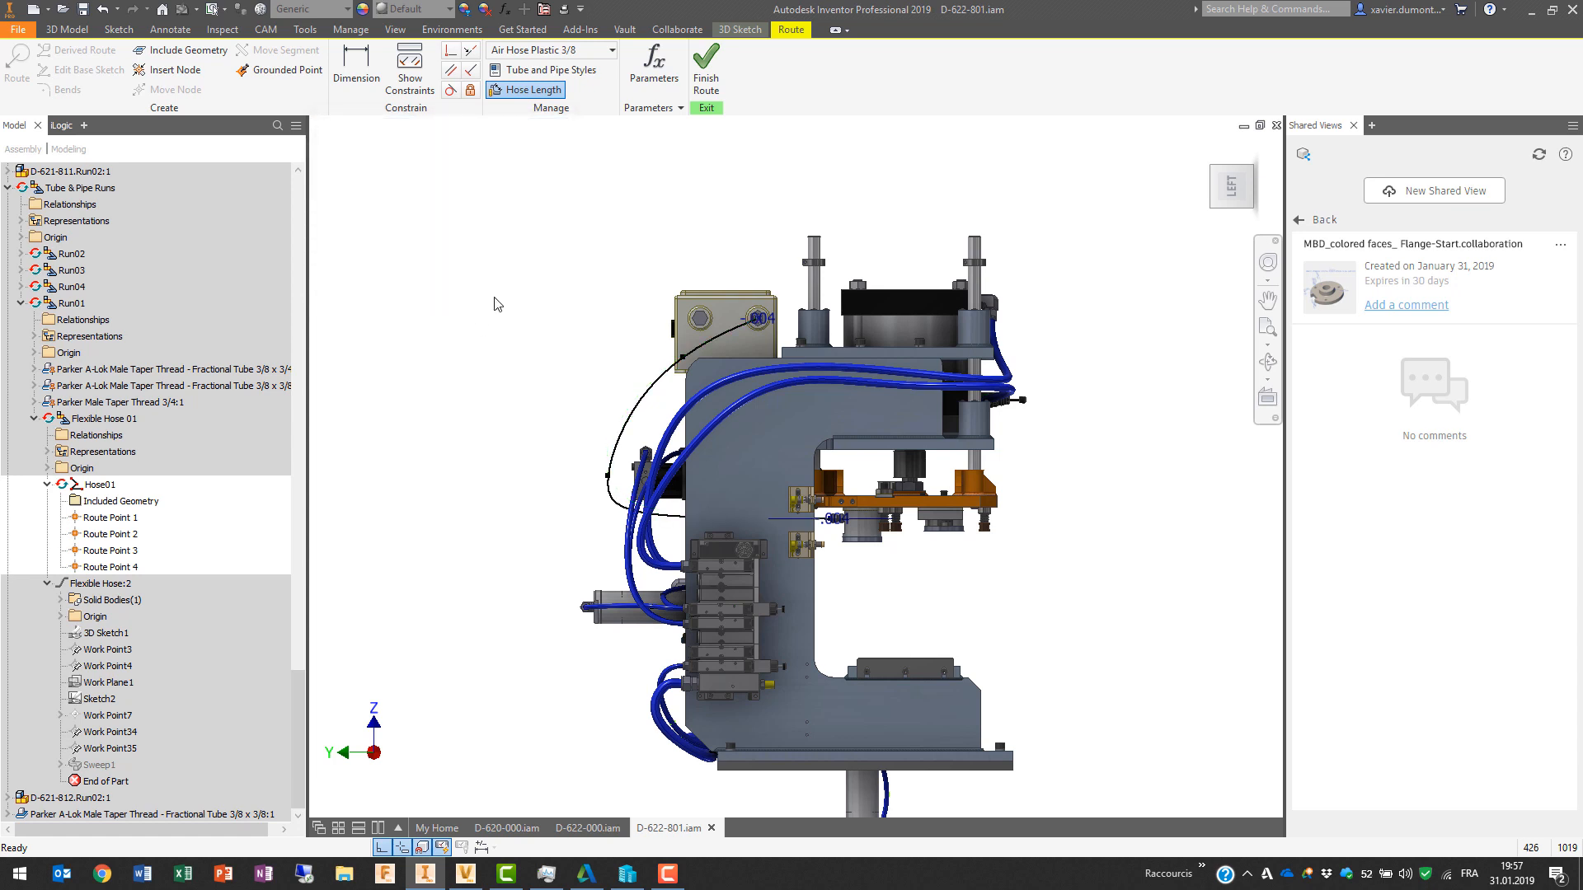
Step: Dimension the length of the Hose01 route spline and set it to 45 in
{"action": "left_click", "coordinate": [356, 66]}
{"action": "left_click", "coordinate": [650, 395]}
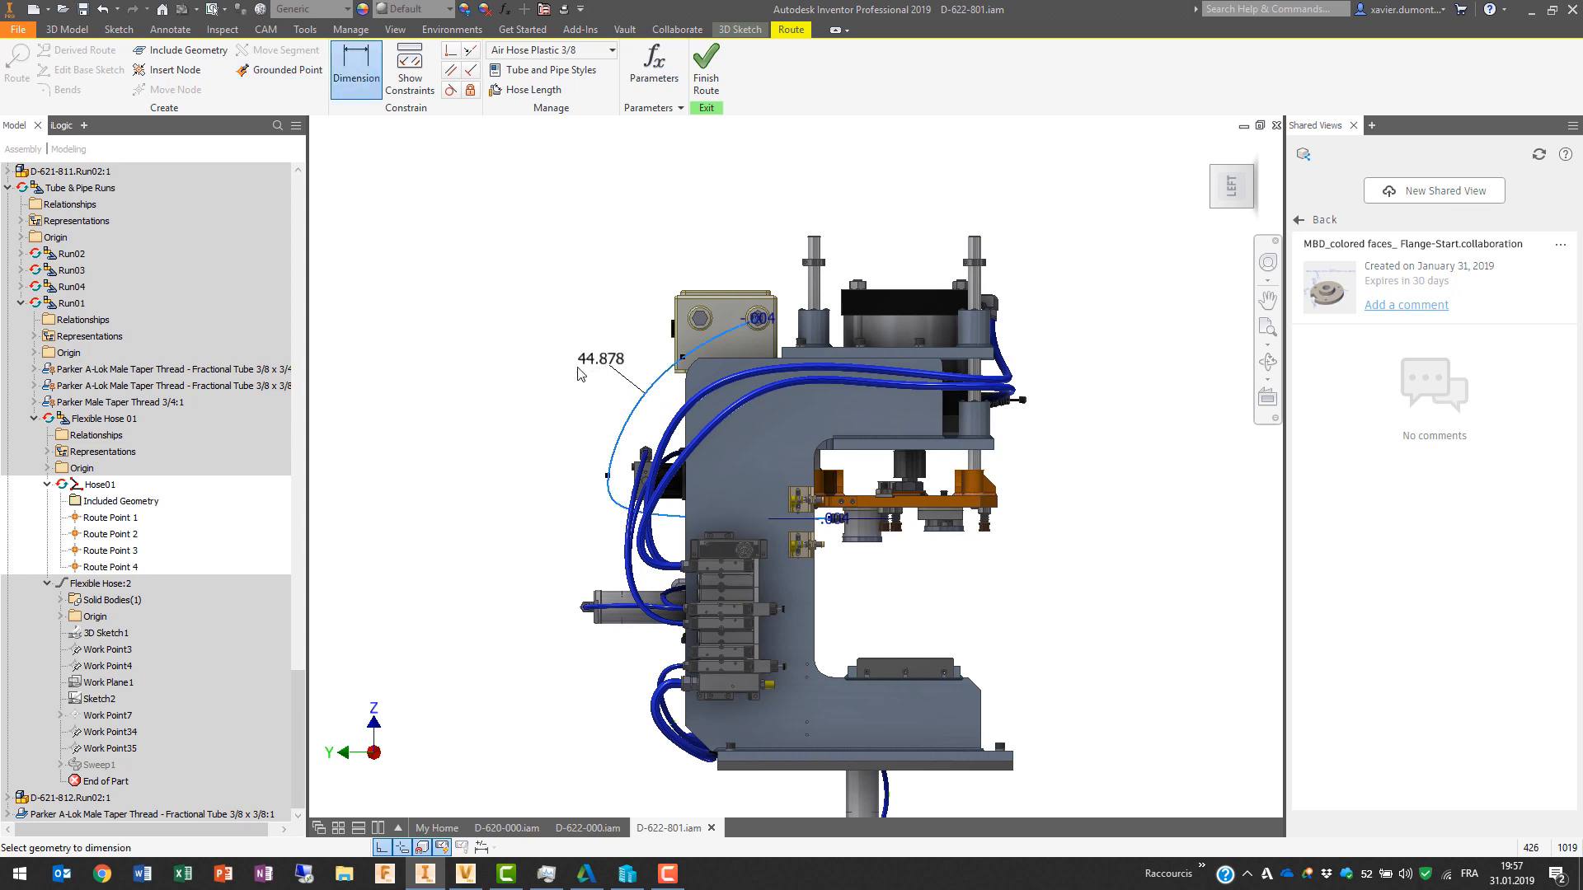
{"action": "left_click", "coordinate": [578, 373]}
{"action": "type", "text": "45"}
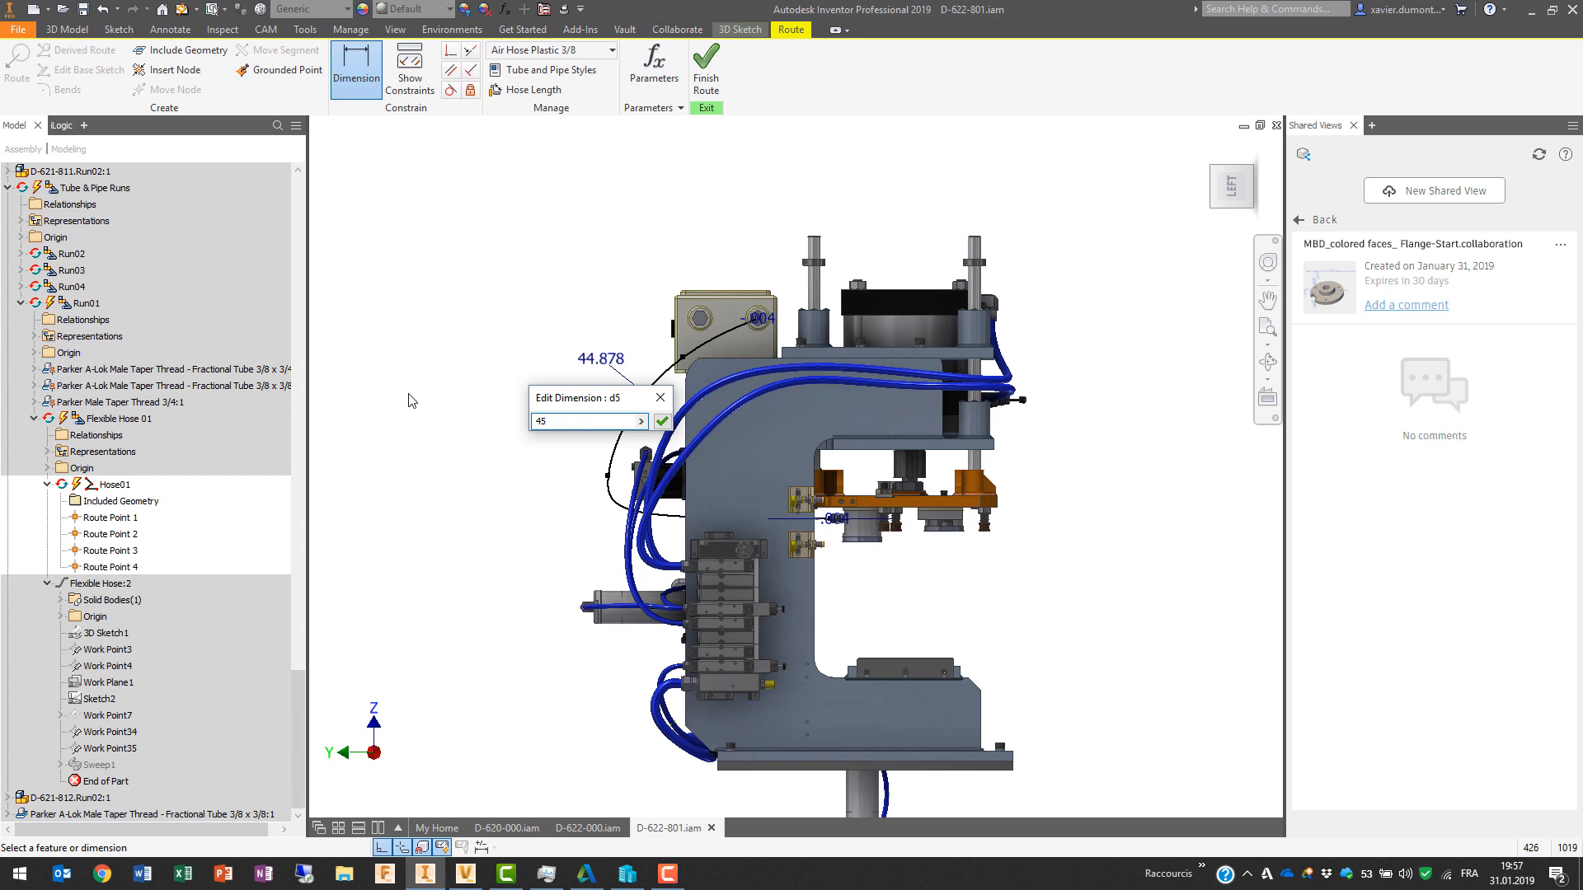
{"action": "key", "text": "Return"}
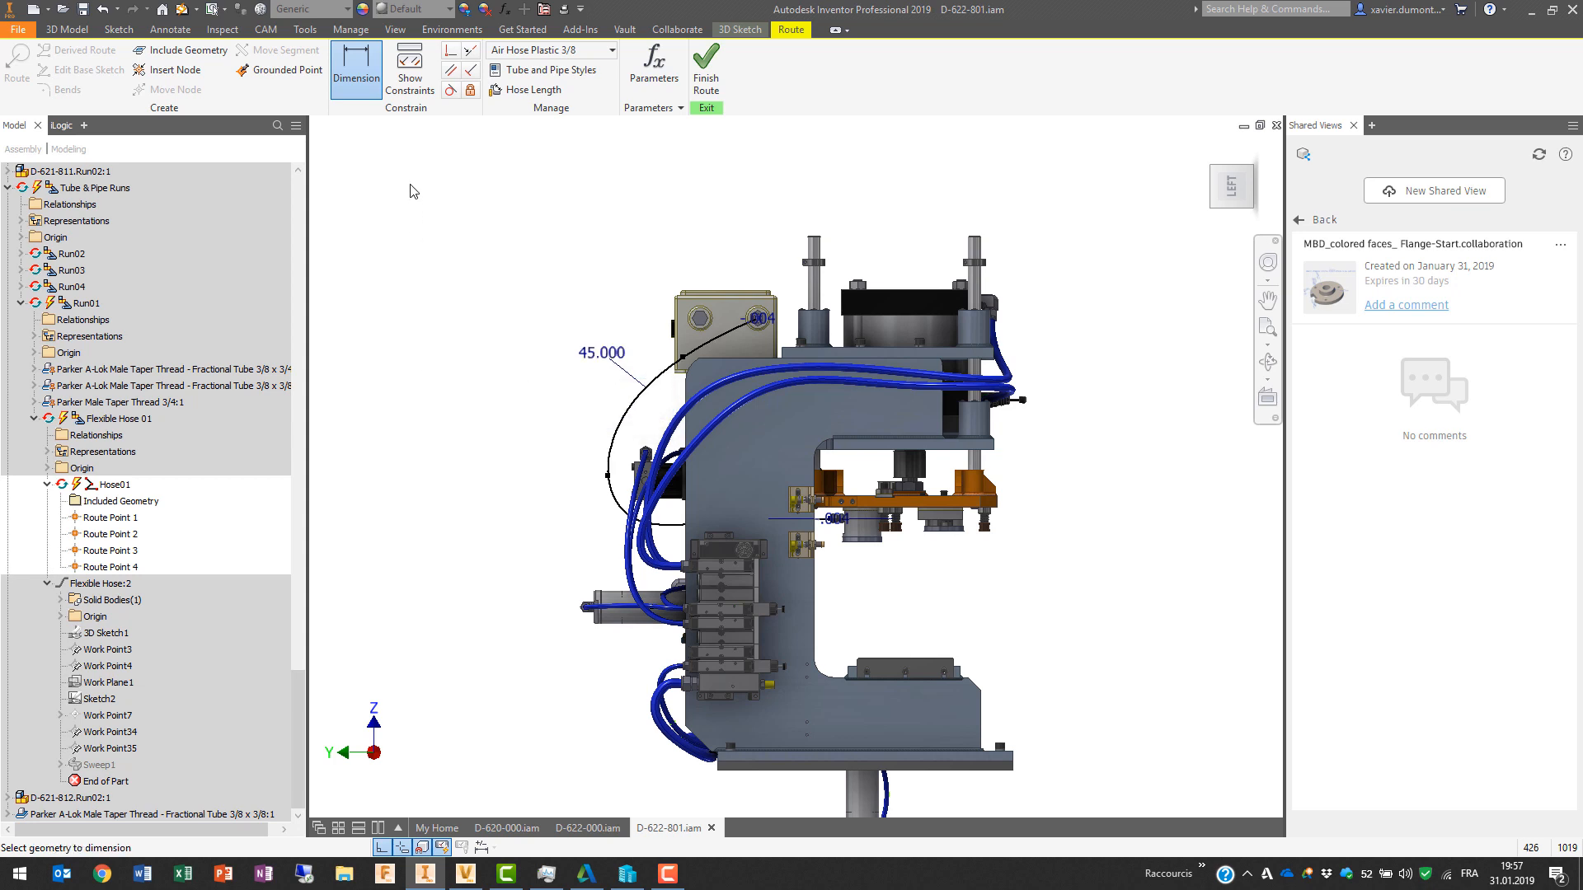
Step: Finish editing the hose route, its pipe run and the tube and pipe assembly to return to D-622-801
{"action": "left_click", "coordinate": [707, 78]}
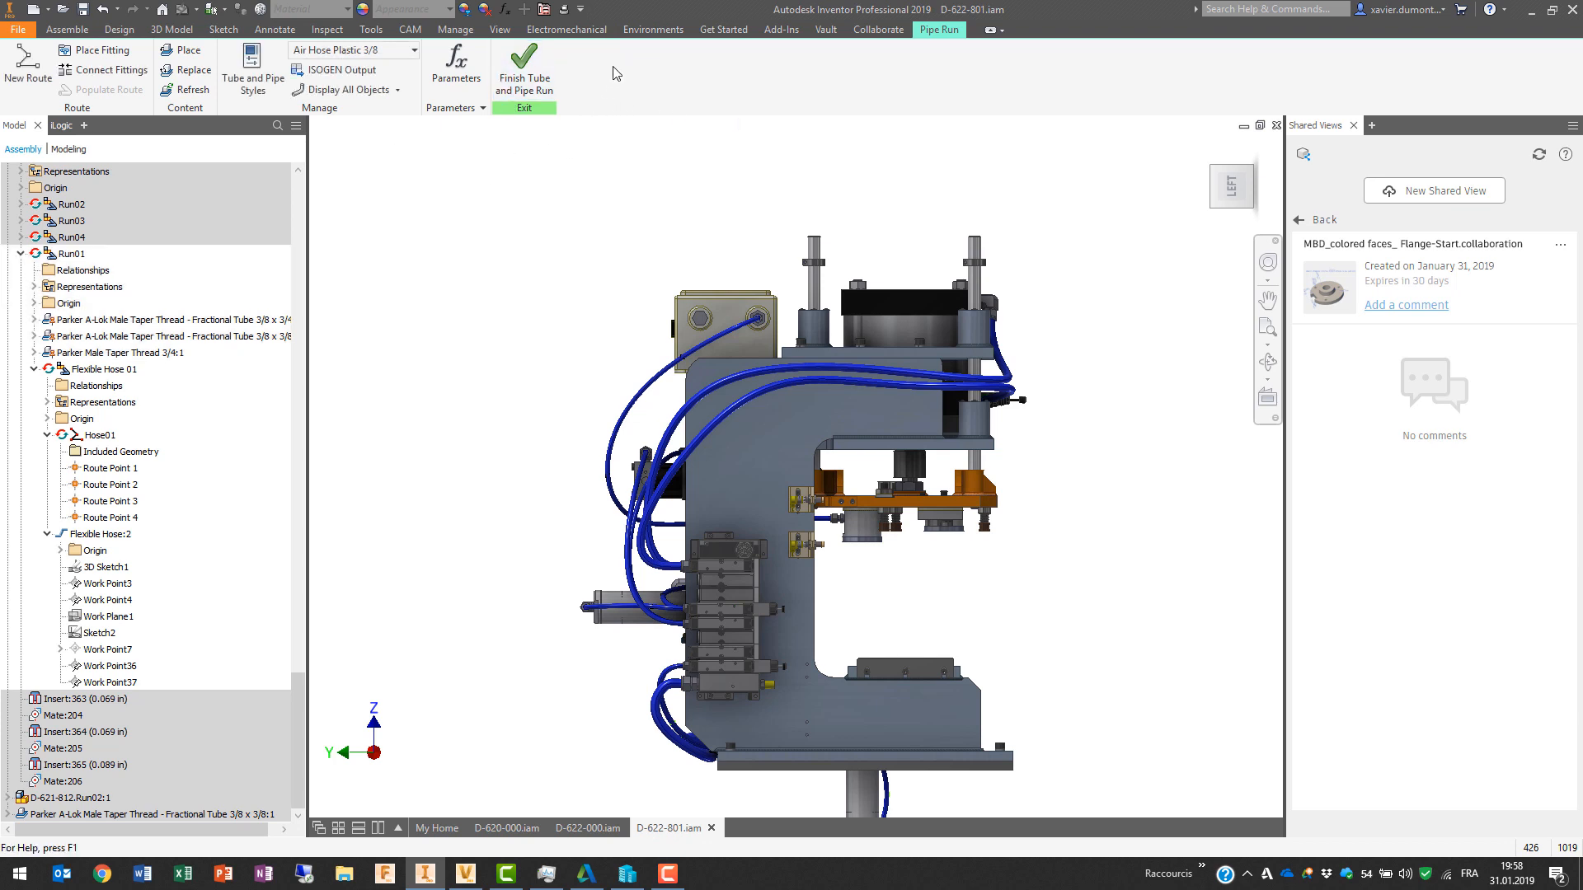
{"action": "left_click", "coordinate": [525, 66]}
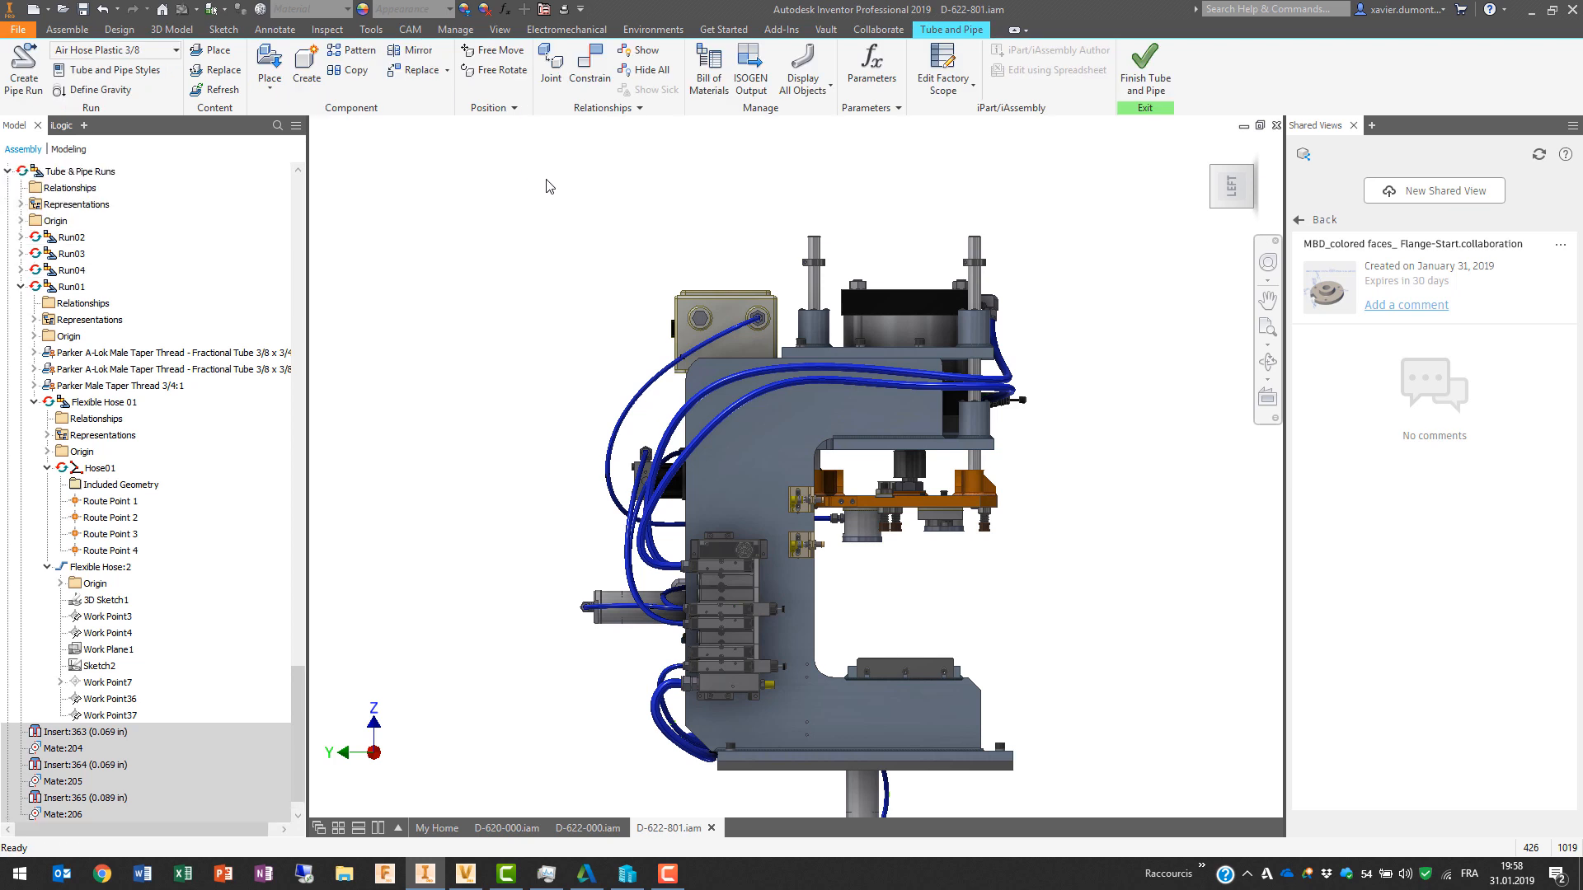
{"action": "left_click", "coordinate": [1145, 68]}
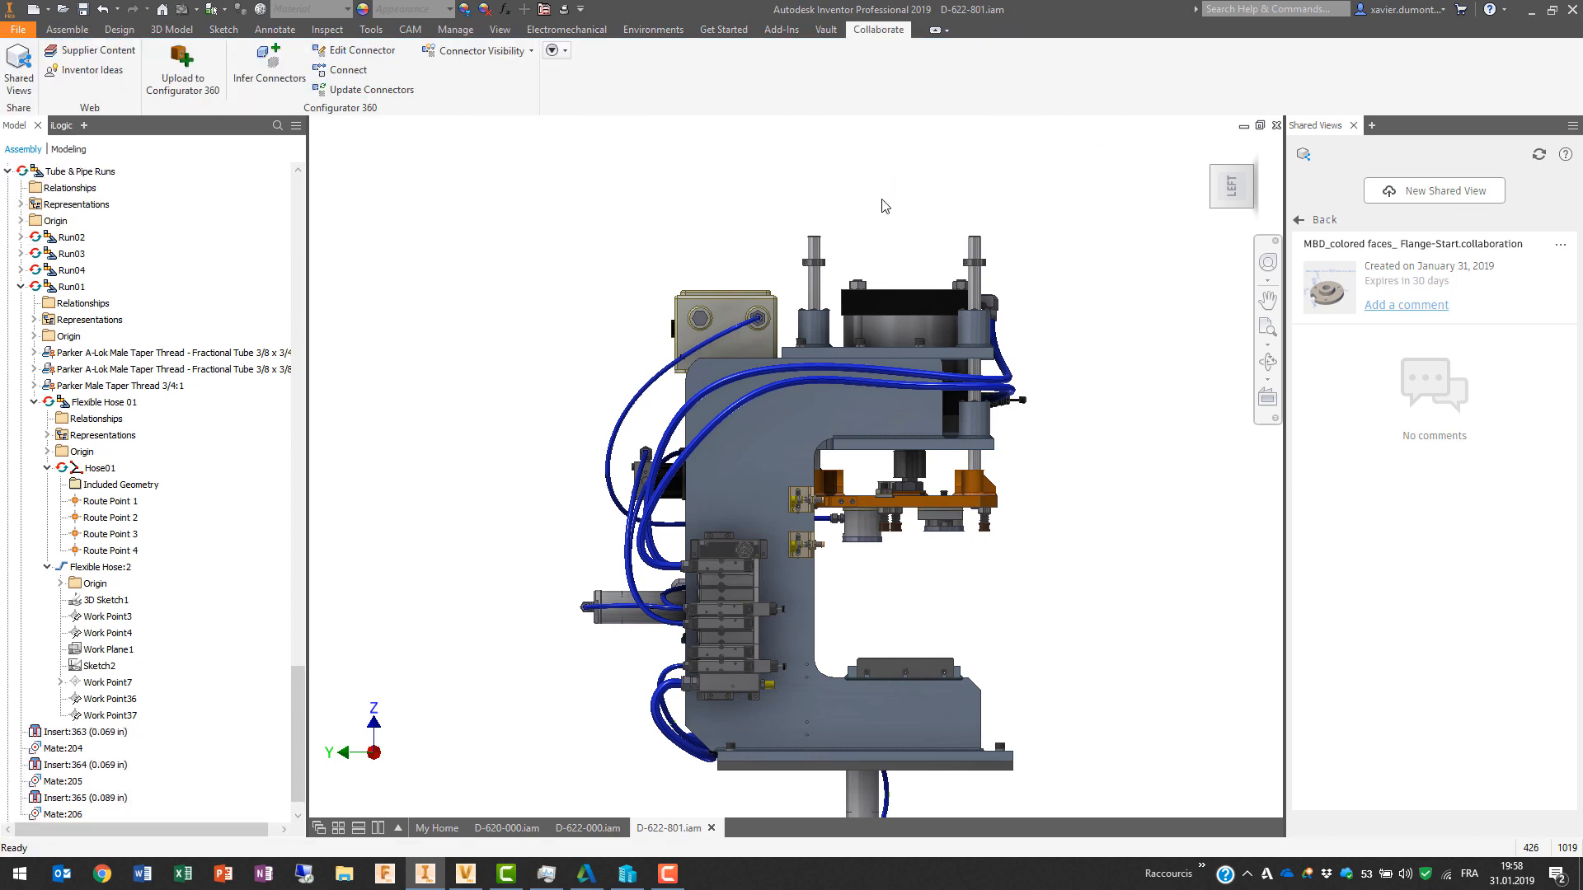
Step: Activate the Flexible positional representation of D-622-801
{"action": "scroll", "coordinate": [870, 191], "scroll_direction": "up", "scroll_amount": 5}
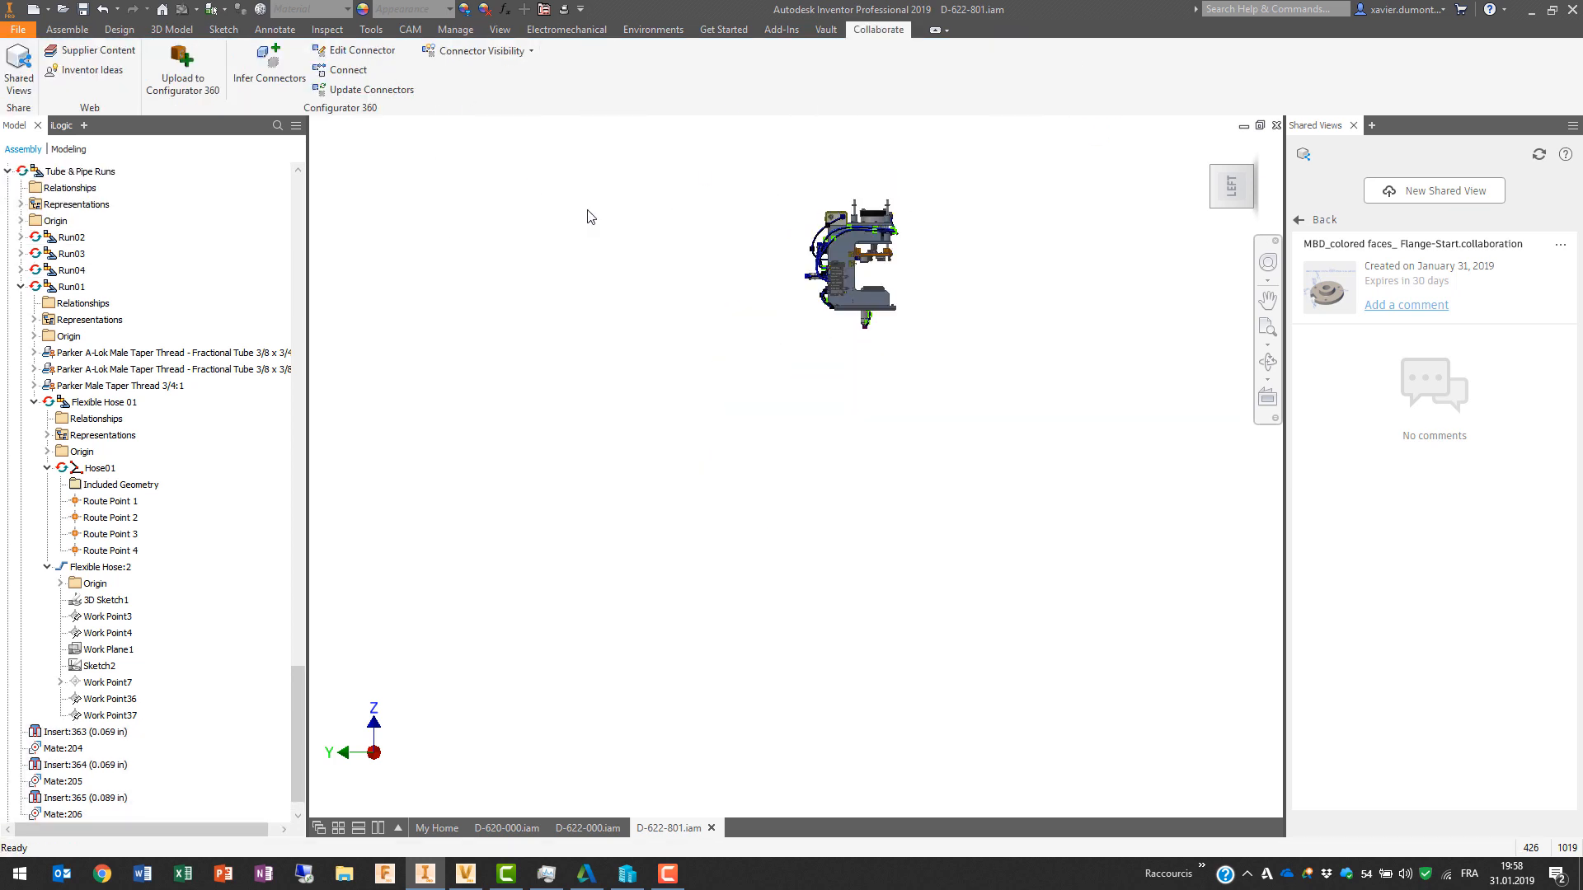
{"action": "key", "text": "Home"}
{"action": "scroll", "coordinate": [223, 418], "scroll_direction": "up", "scroll_amount": 15}
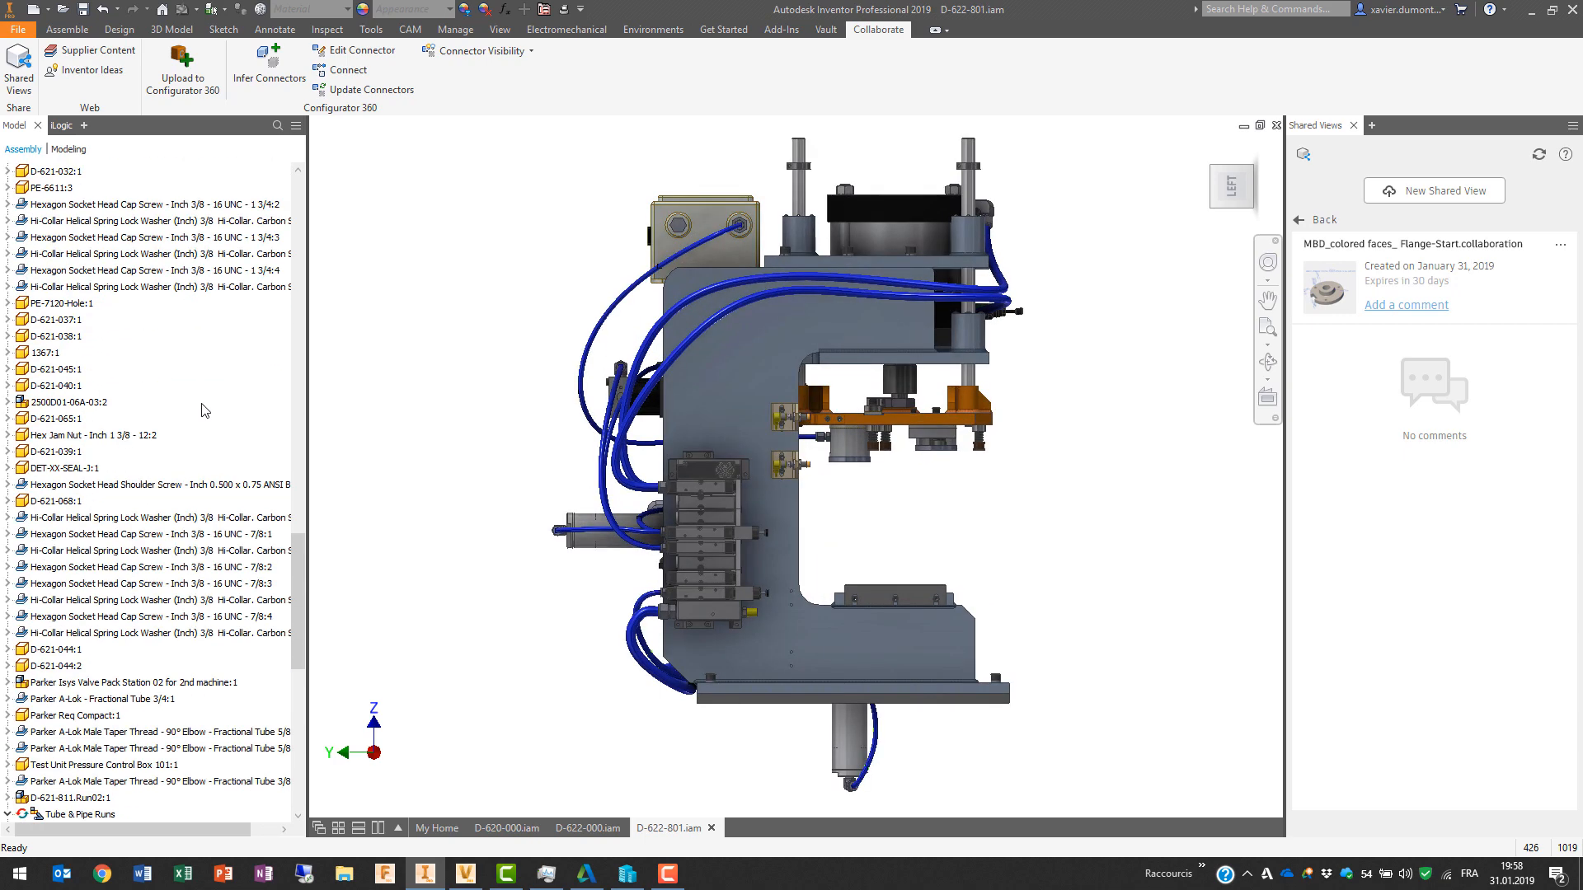
{"action": "scroll", "coordinate": [208, 418], "scroll_direction": "up", "scroll_amount": 5}
{"action": "double_click", "coordinate": [71, 287]}
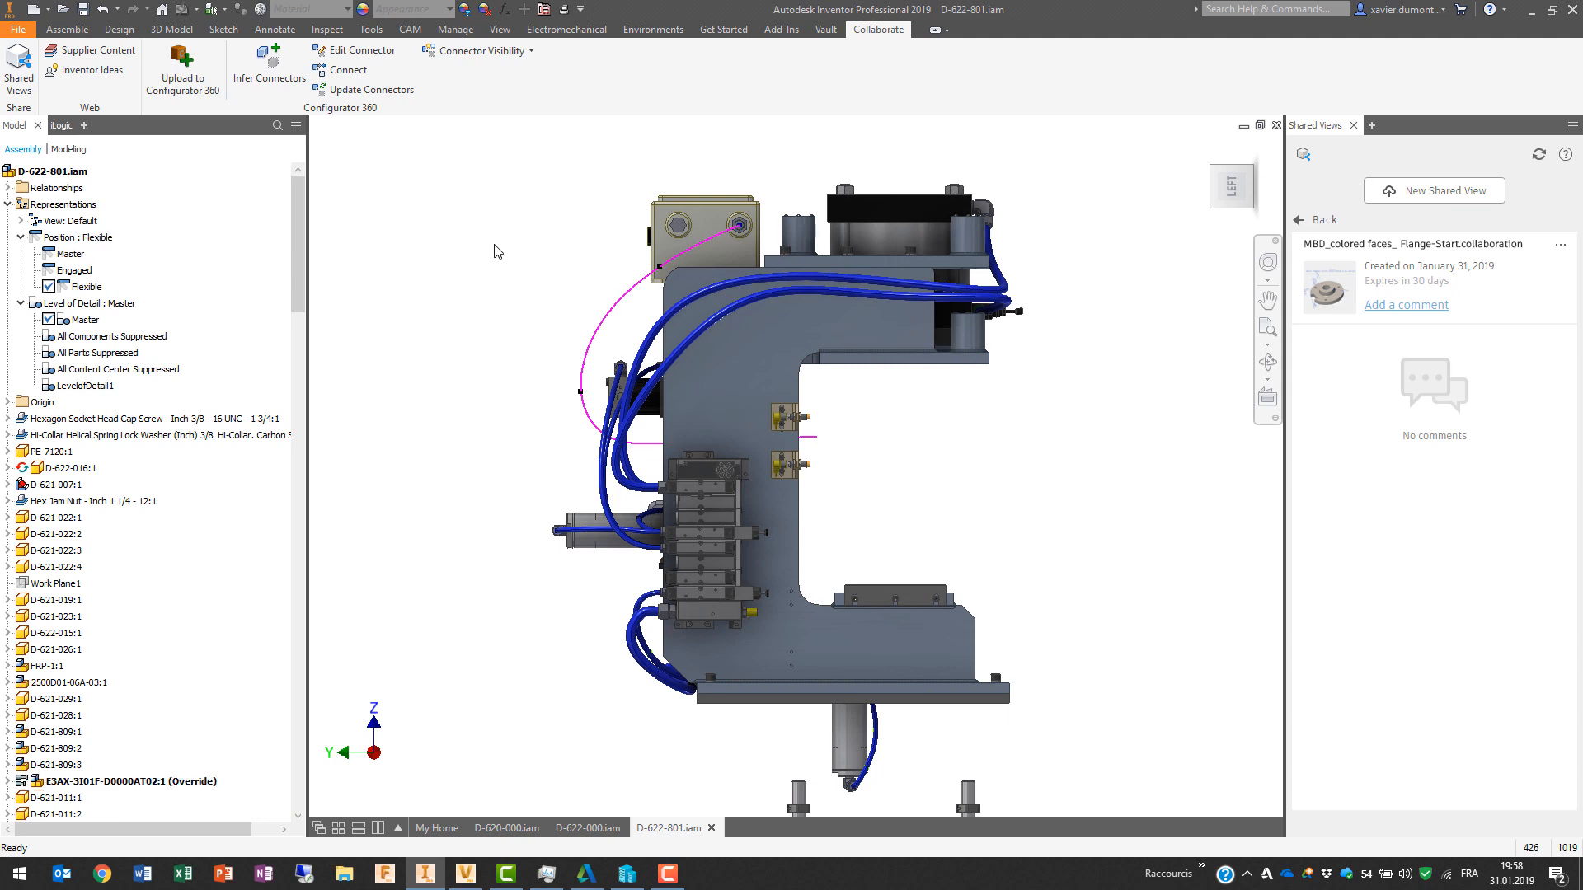
Step: Move the detached press tooling back up into the frame, then lower and raise the orange plate to flex the hose
{"action": "middle_click_drag", "start_coordinate": [509, 531], "coordinate": [381, 477]}
{"action": "scroll", "coordinate": [479, 566], "scroll_direction": "down", "scroll_amount": 3}
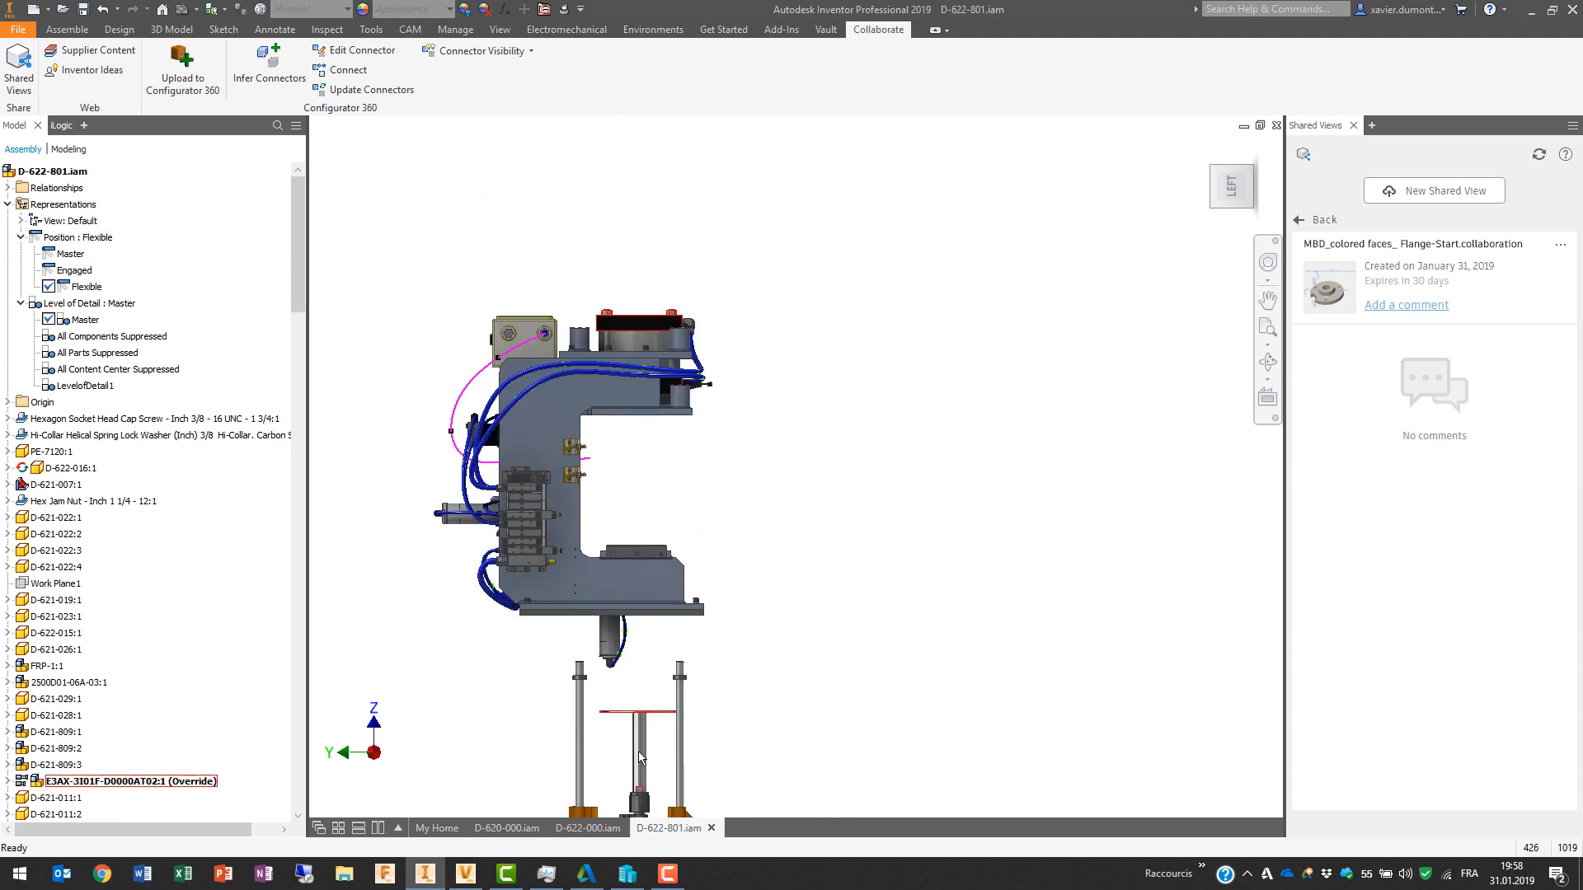
{"action": "left_click", "coordinate": [680, 750]}
{"action": "left_click_drag", "start_coordinate": [645, 759], "coordinate": [617, 418]}
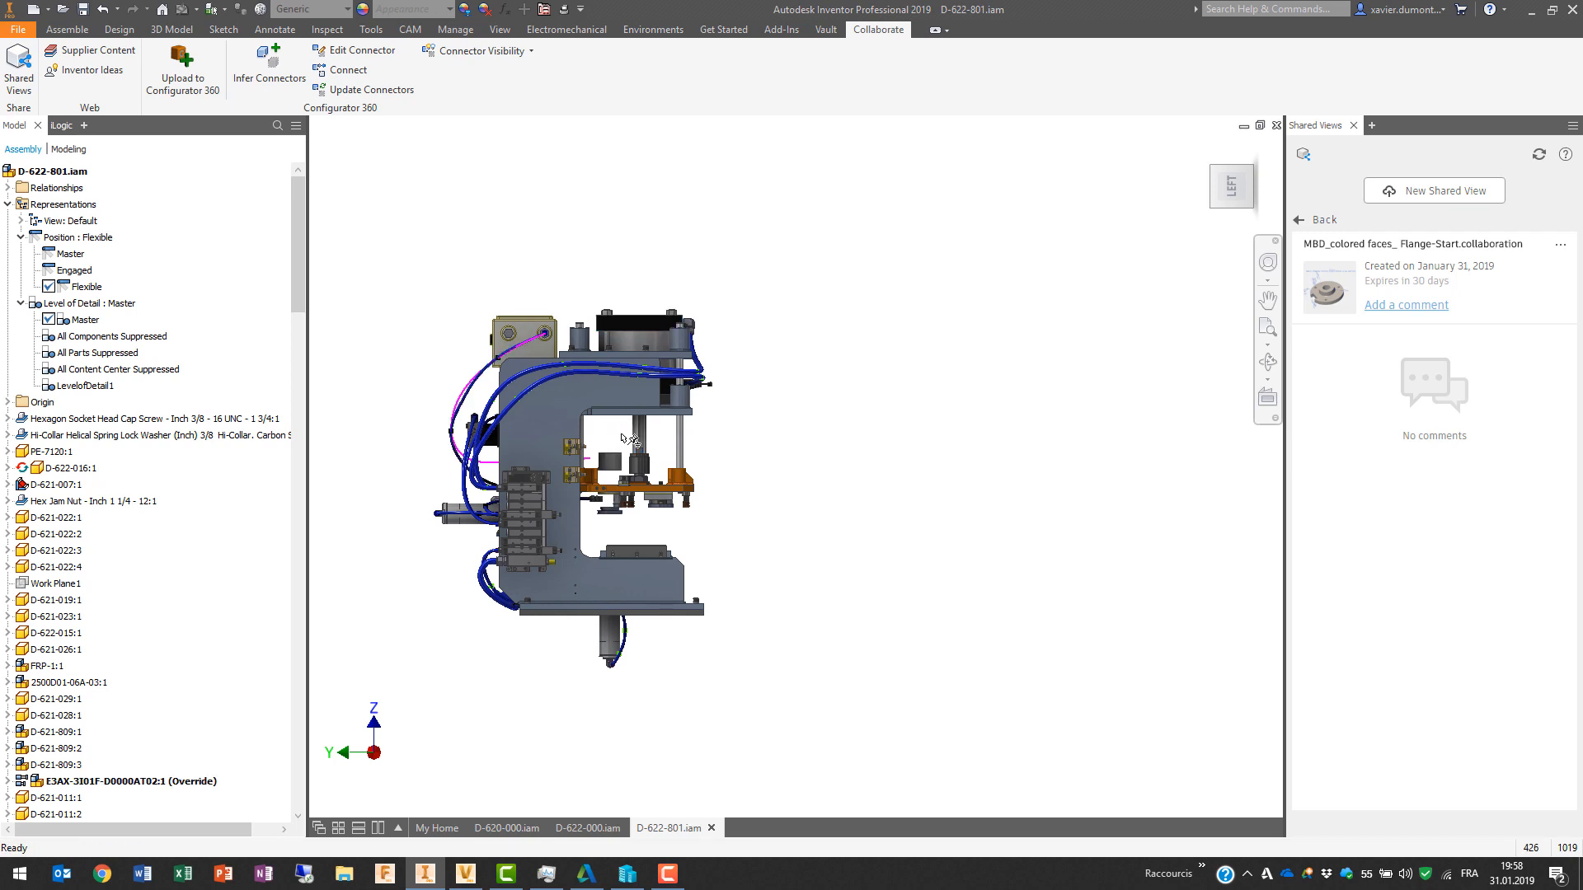
{"action": "left_click_drag", "start_coordinate": [624, 482], "coordinate": [609, 517]}
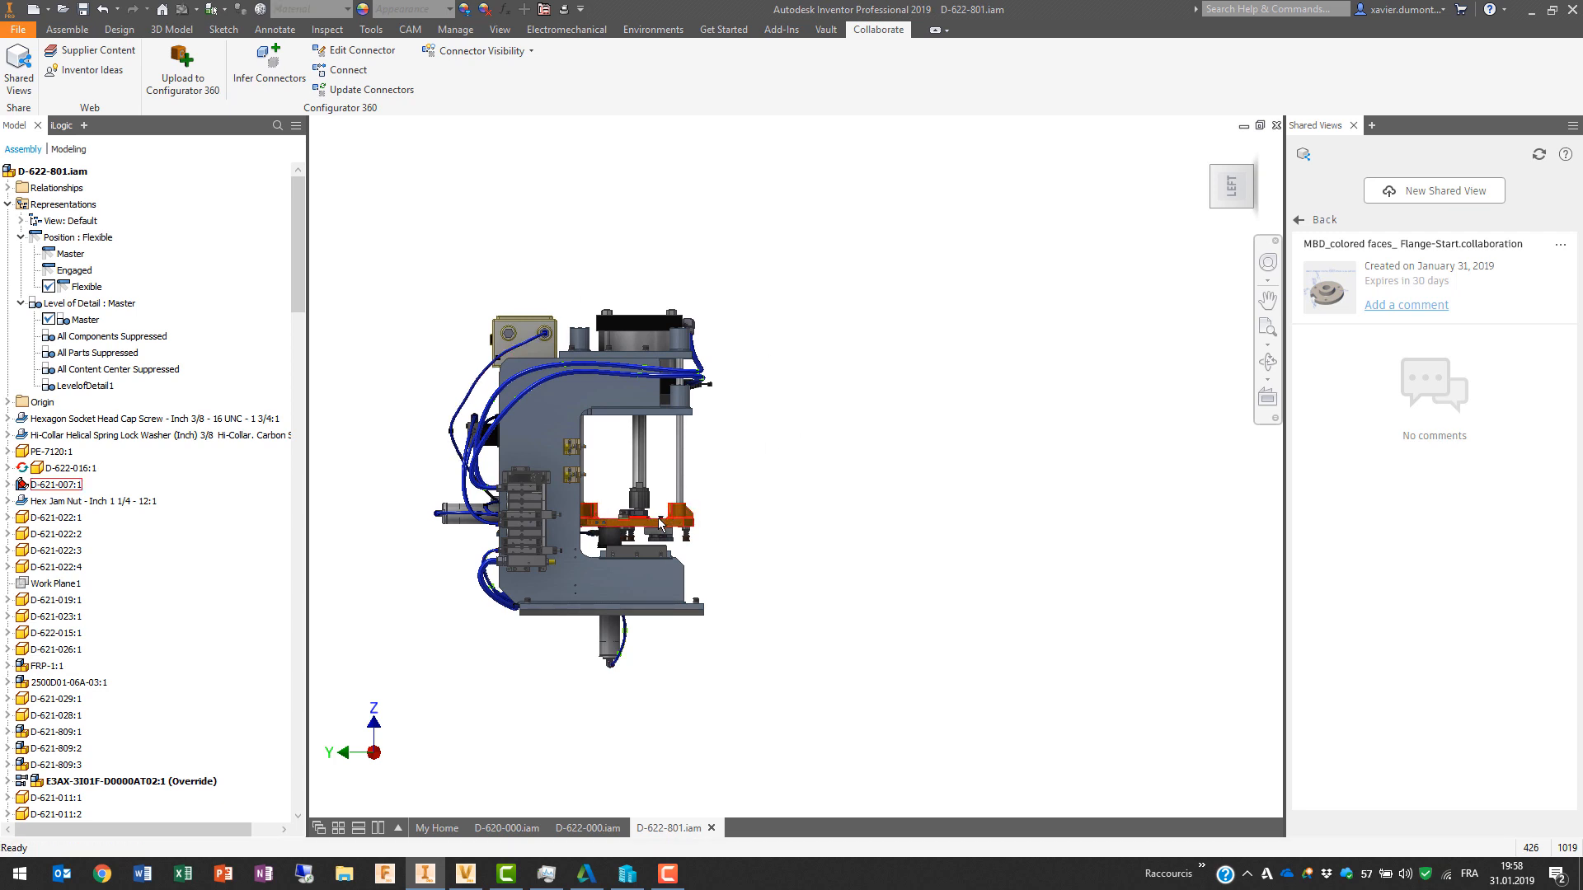
{"action": "left_click_drag", "start_coordinate": [663, 517], "coordinate": [659, 490]}
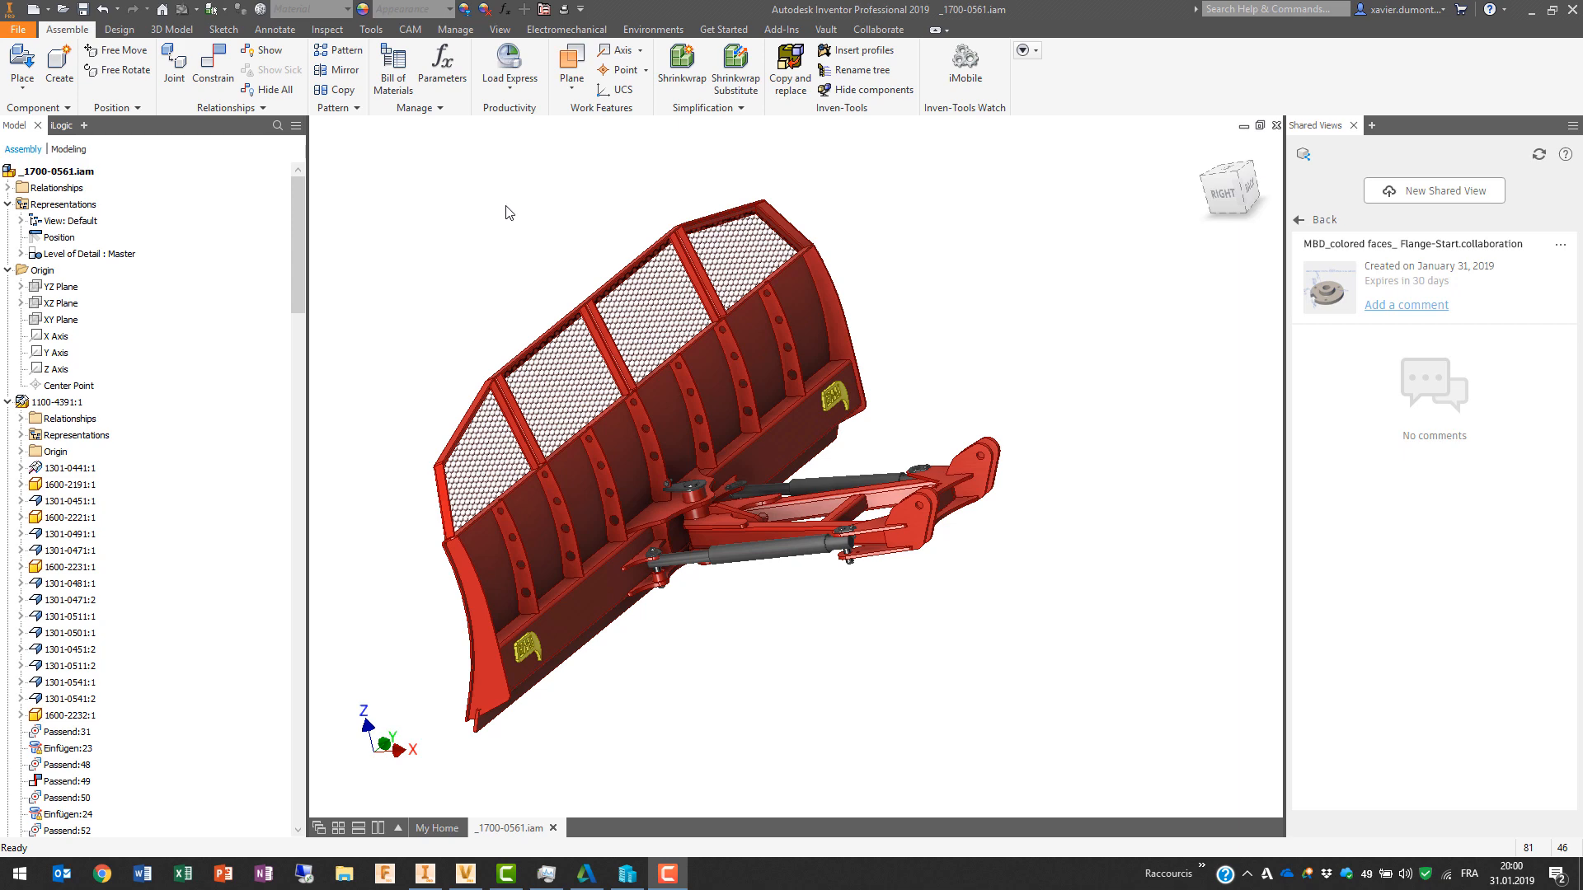
Step: Close the Shared Views panel and create a new nest from the _1700-0561.iam snowplow assembly using the Standard (mm).inest template
{"action": "middle_click_drag", "start_coordinate": [482, 264], "coordinate": [569, 258]}
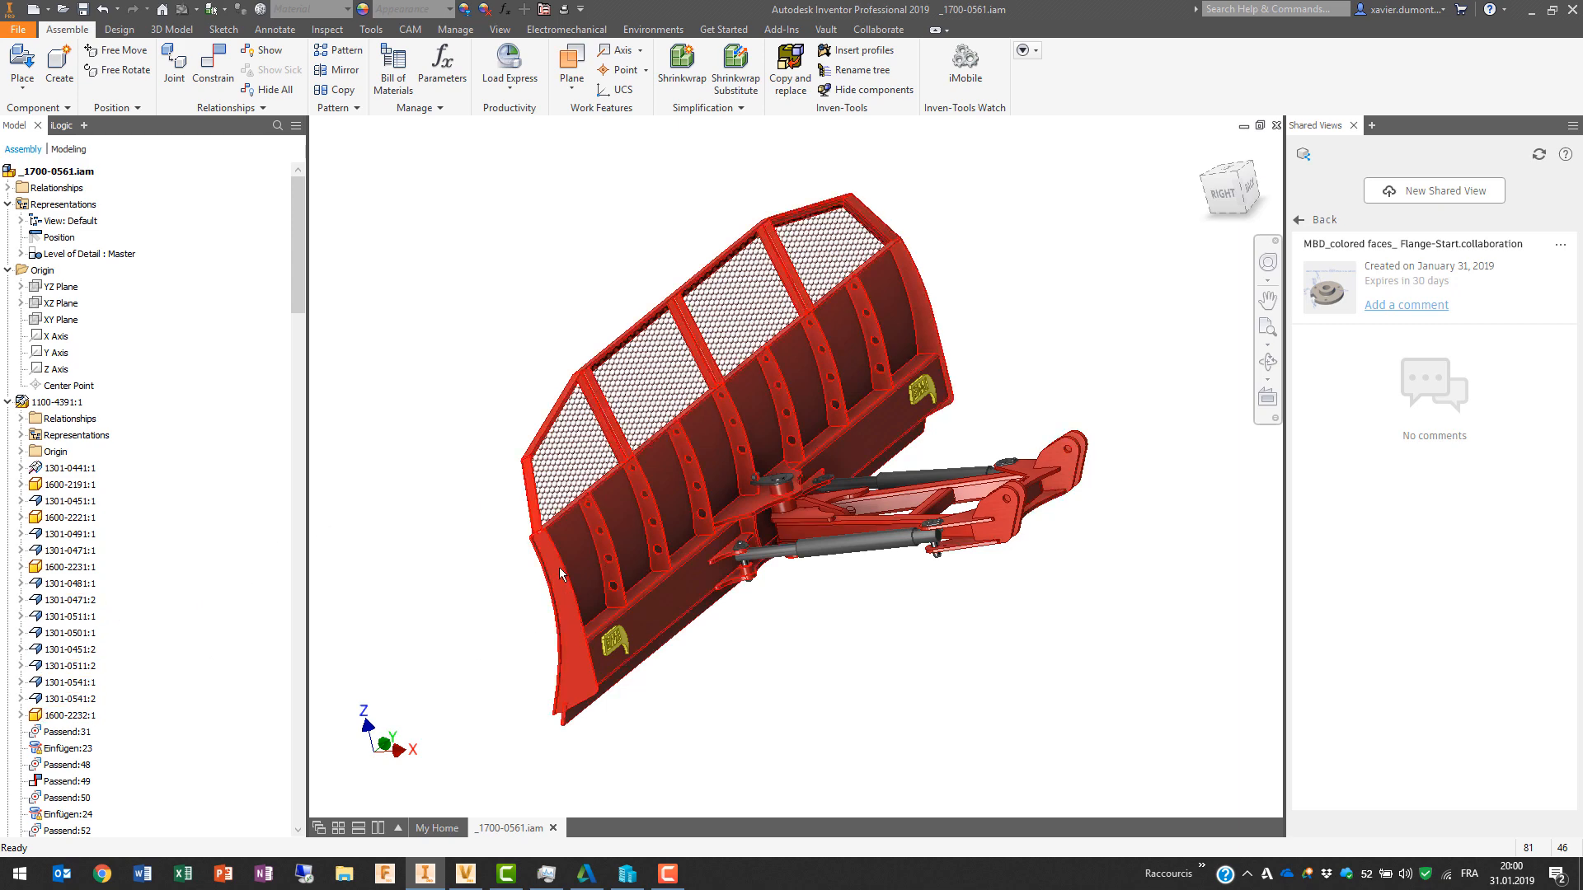
{"action": "left_click", "coordinate": [1353, 125]}
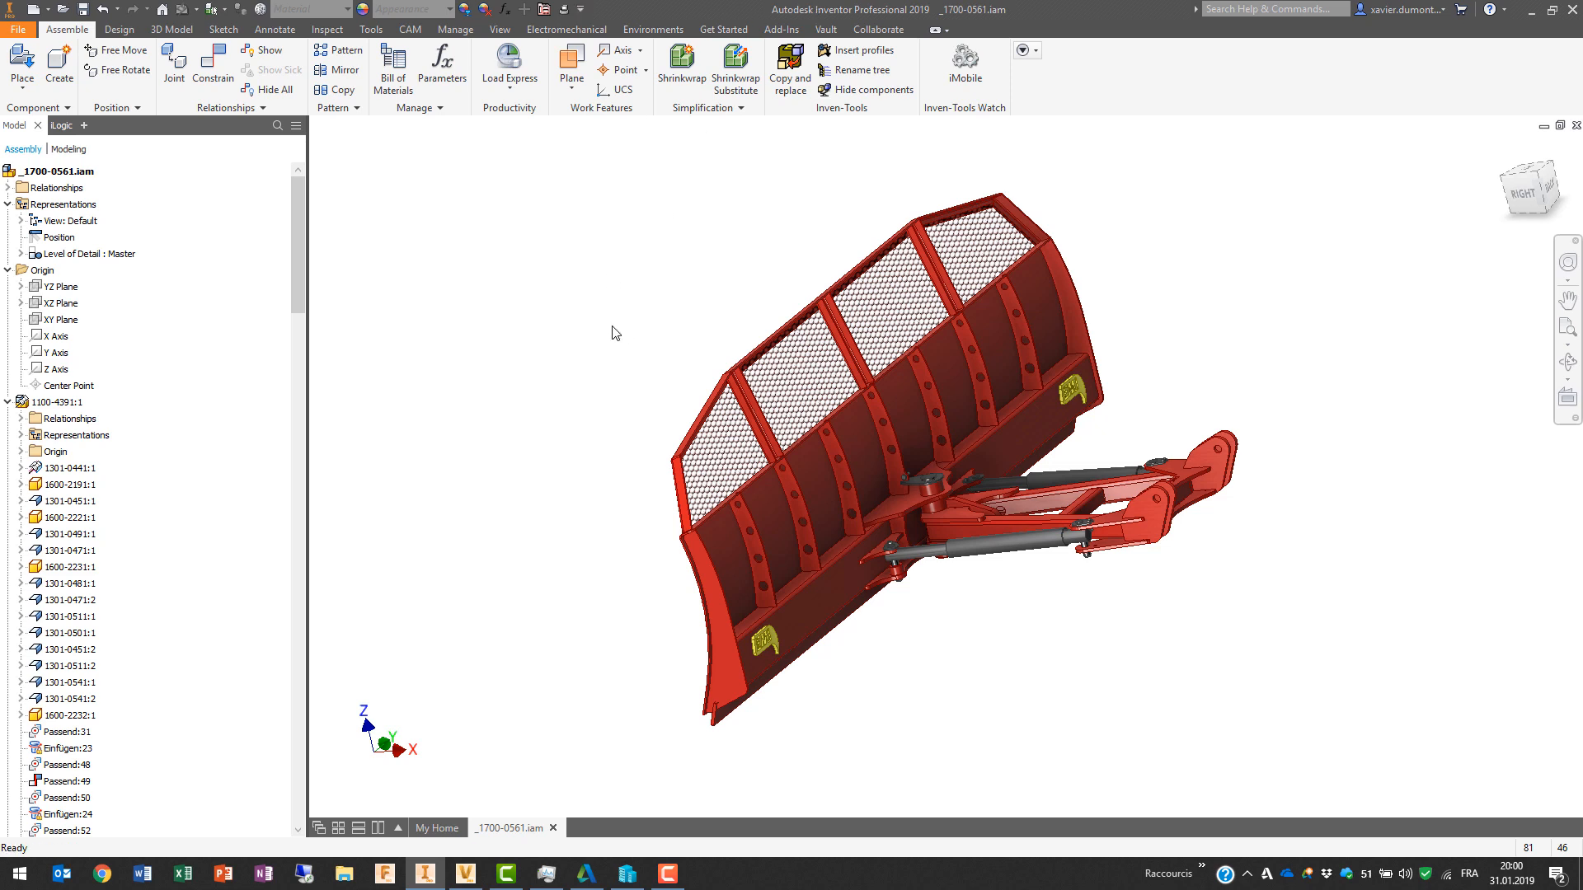
{"action": "middle_click_drag", "start_coordinate": [611, 332], "coordinate": [584, 332]}
{"action": "right_click", "coordinate": [66, 177]}
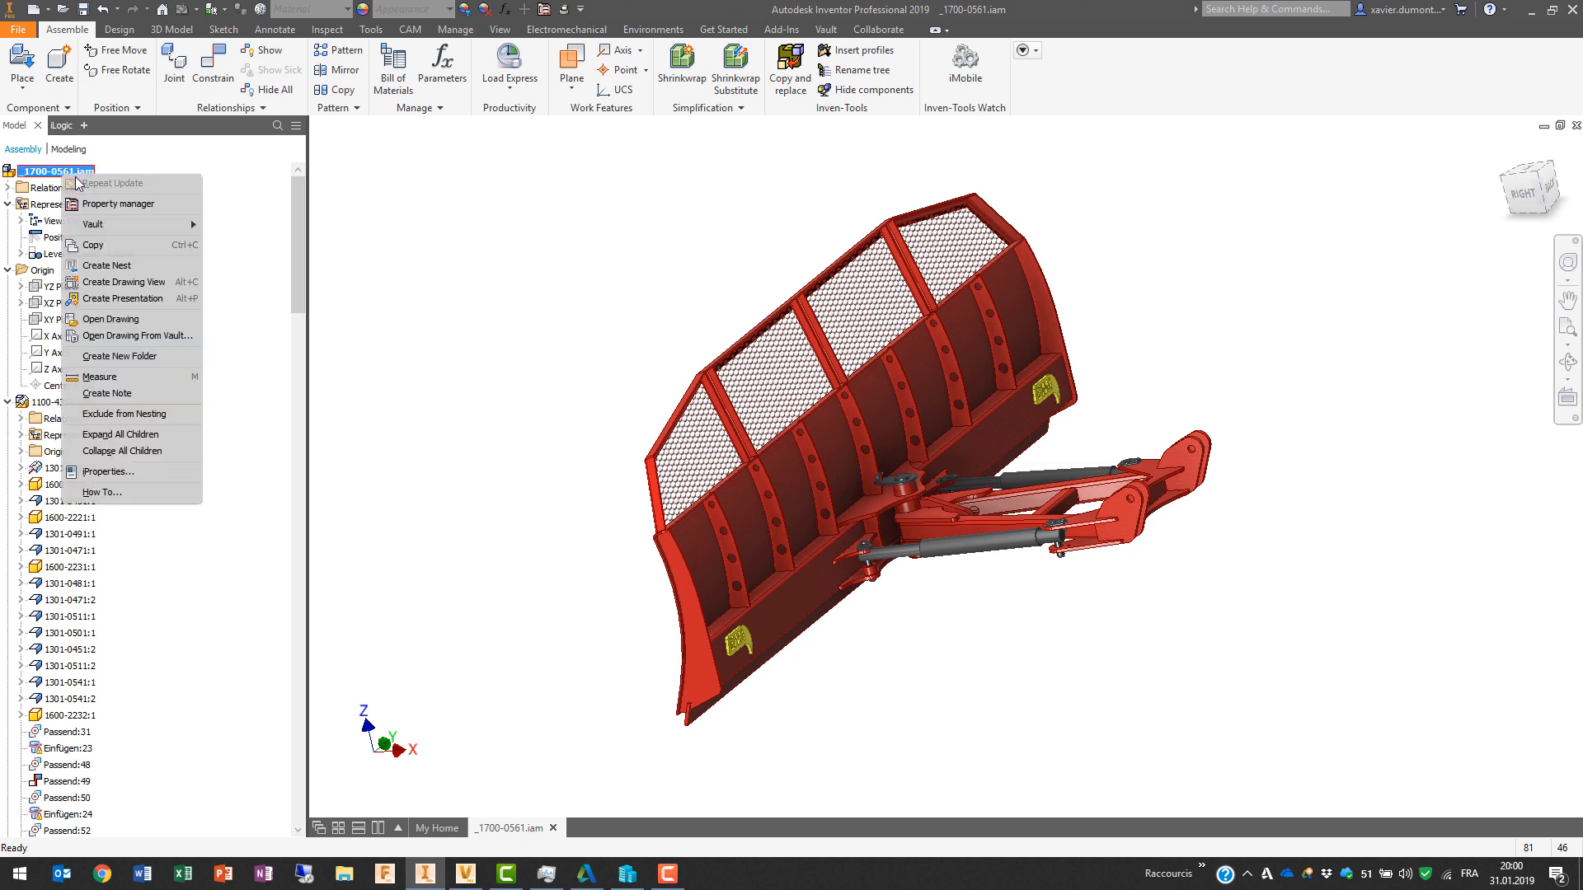
{"action": "left_click", "coordinate": [410, 264]}
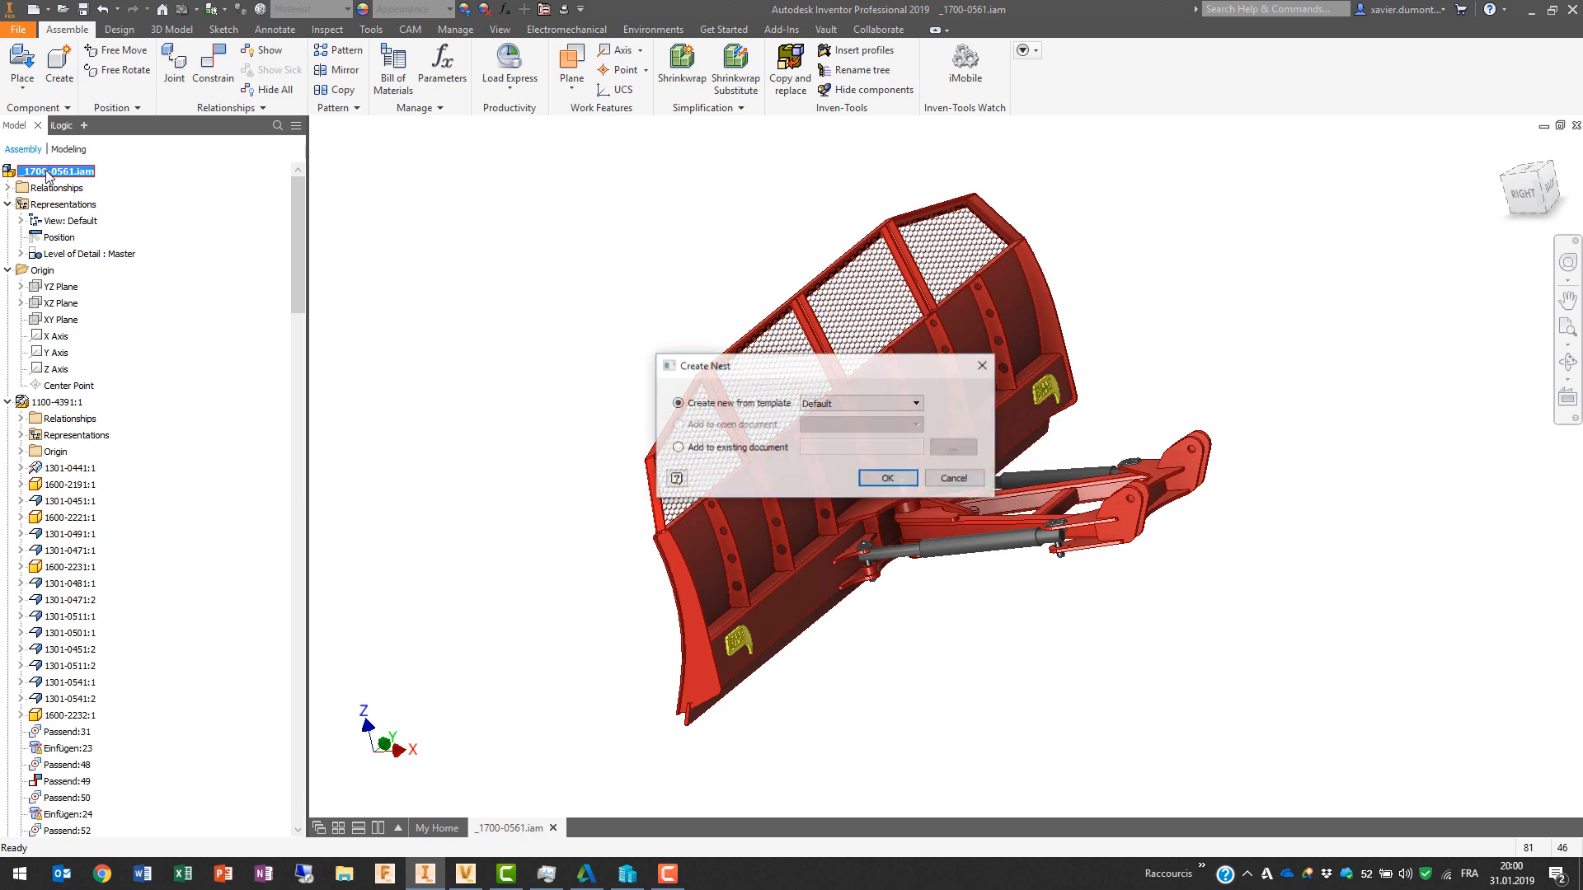
{"action": "left_click", "coordinate": [912, 404]}
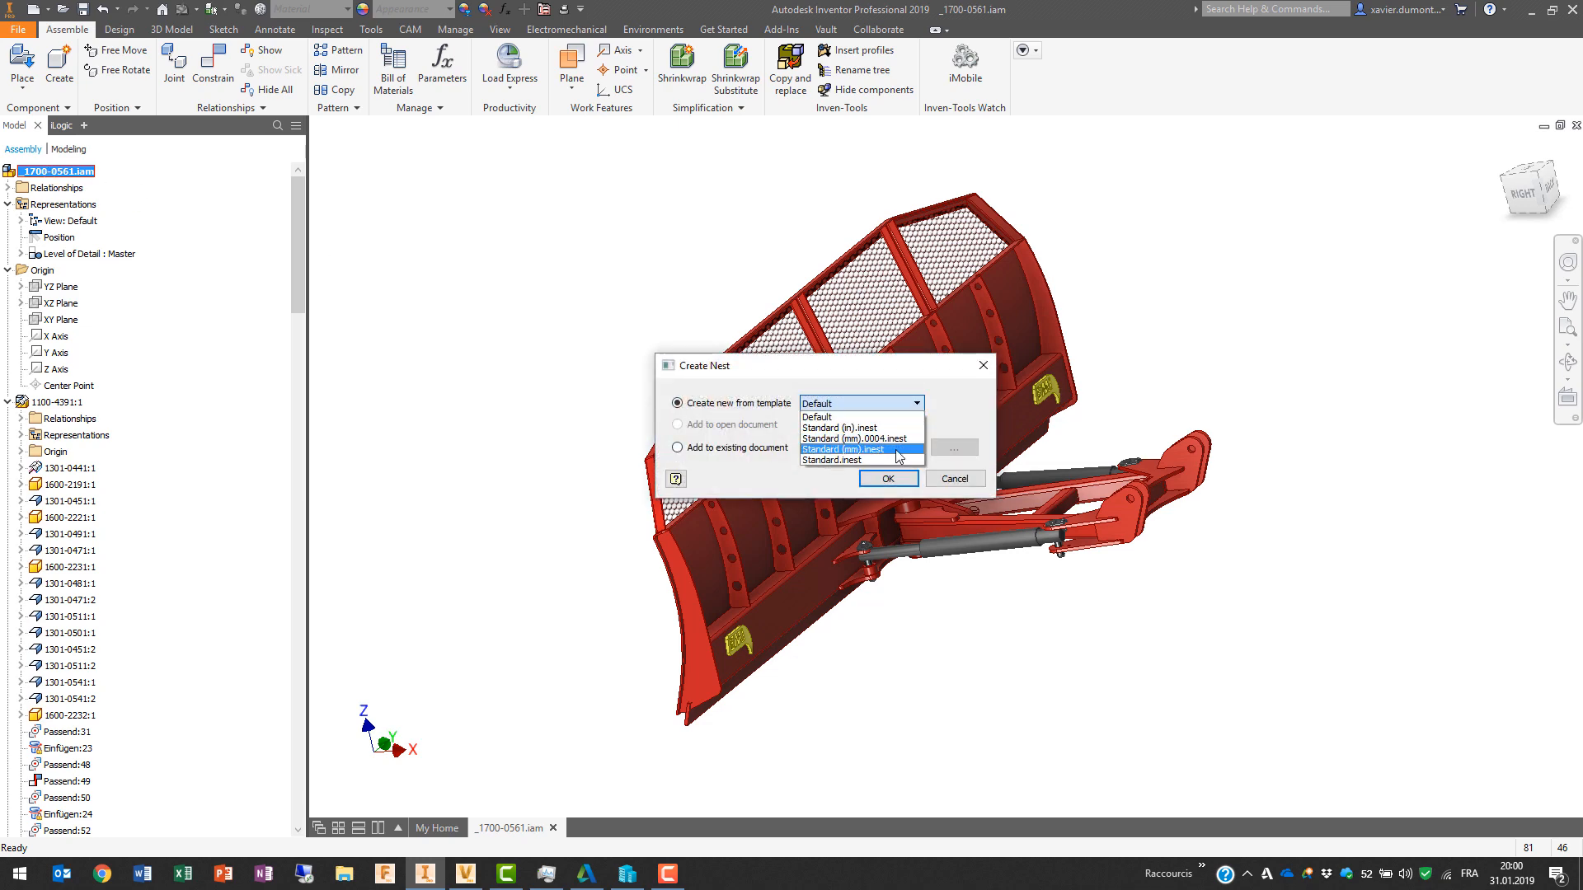
{"action": "left_click", "coordinate": [899, 450]}
{"action": "left_click", "coordinate": [892, 482]}
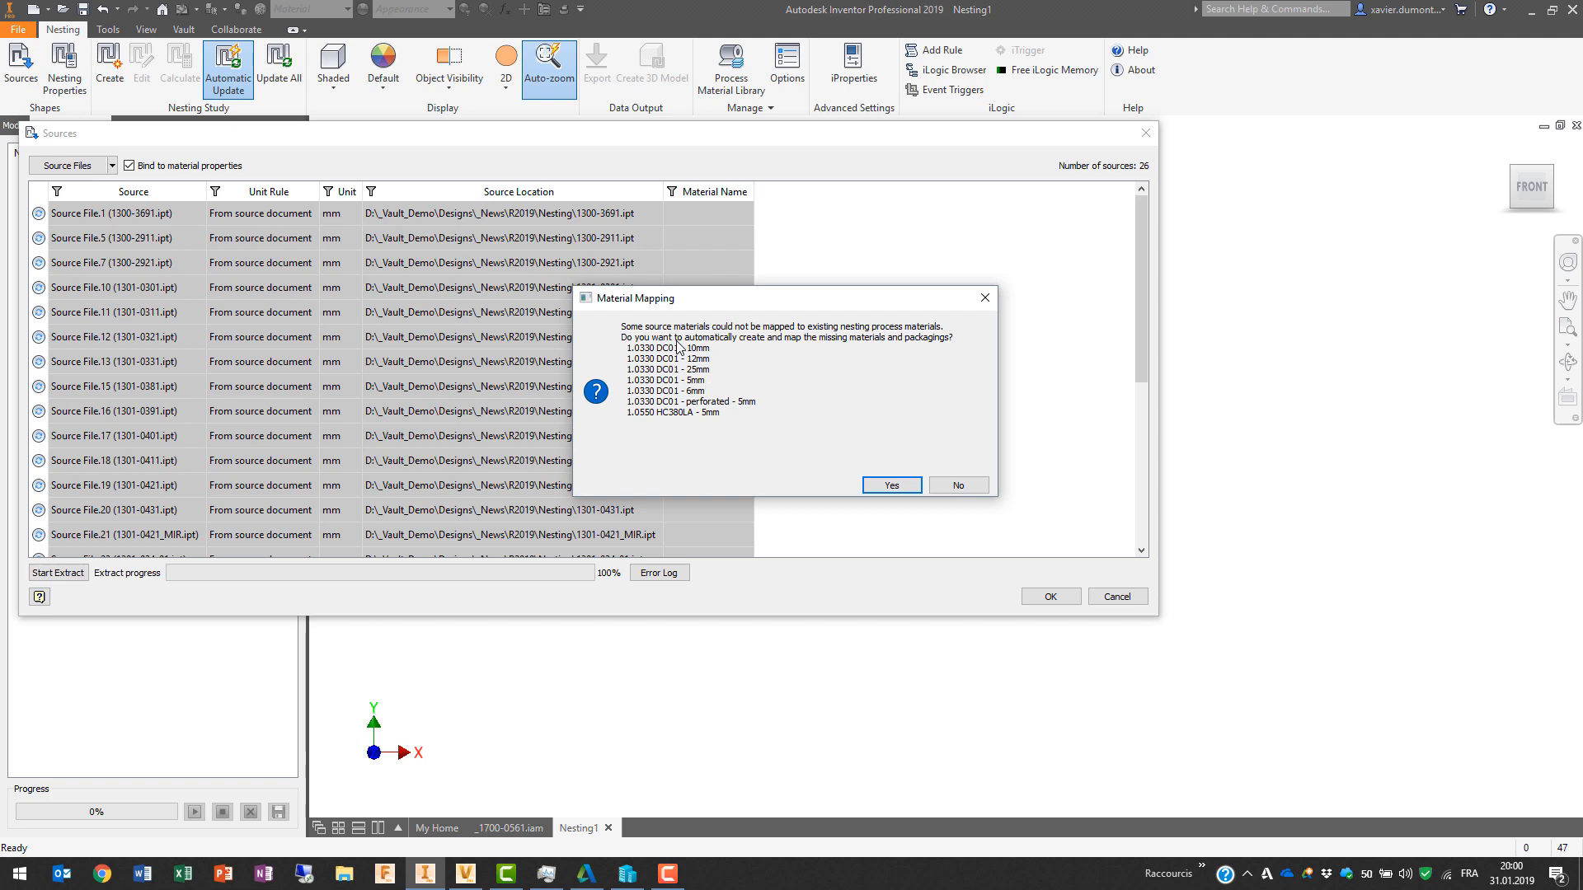
Step: Automatically create and map the missing nesting materials, and extract the shapes from all source files
{"action": "left_click", "coordinate": [892, 485]}
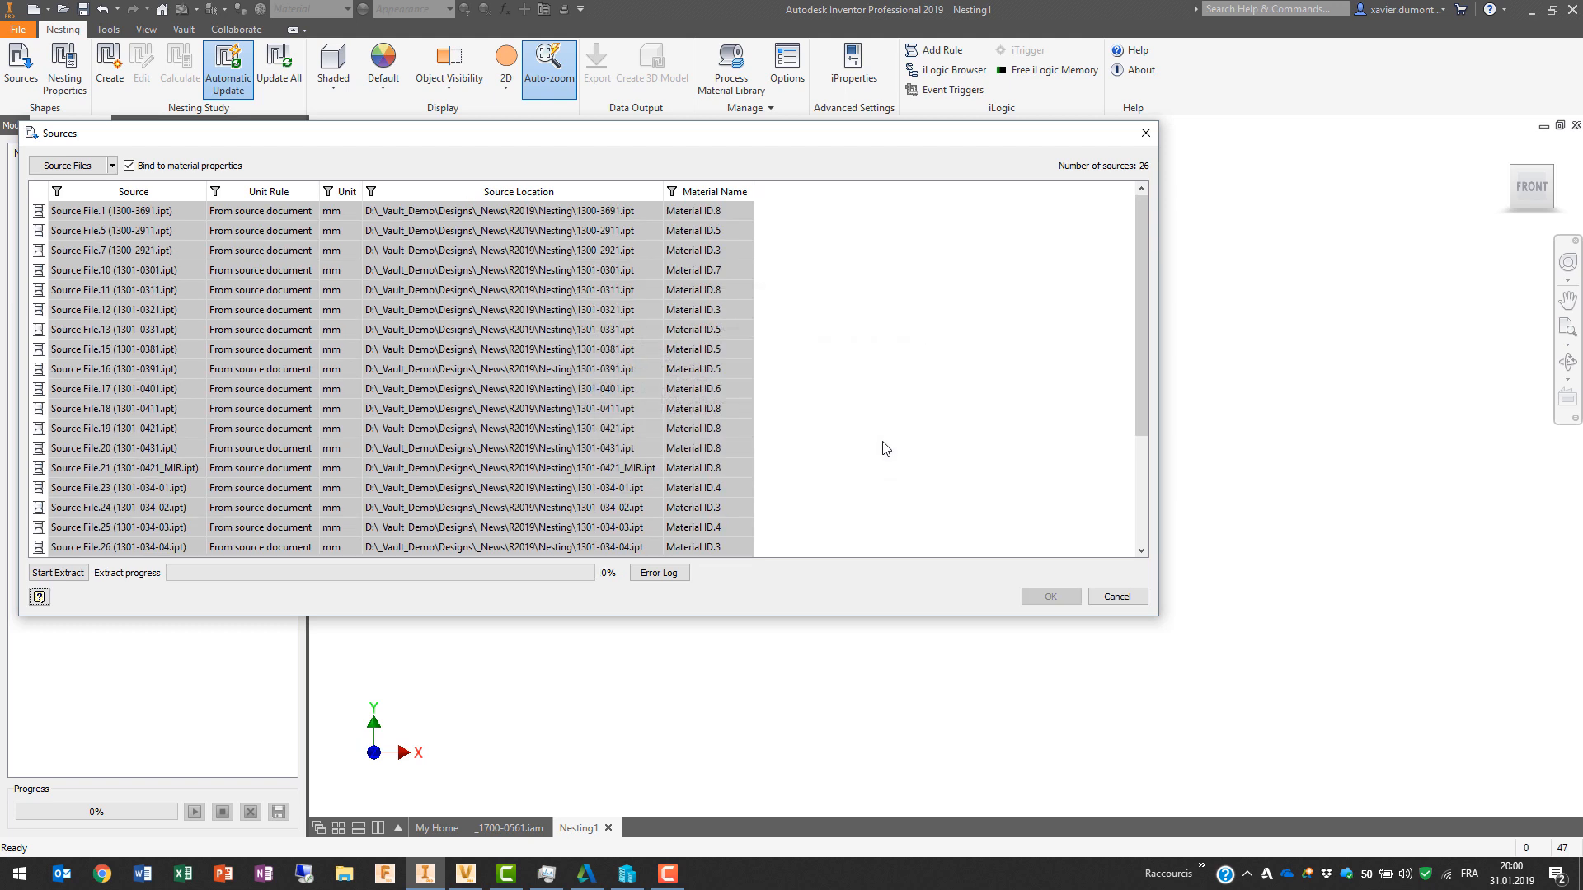
{"action": "left_click", "coordinate": [58, 573]}
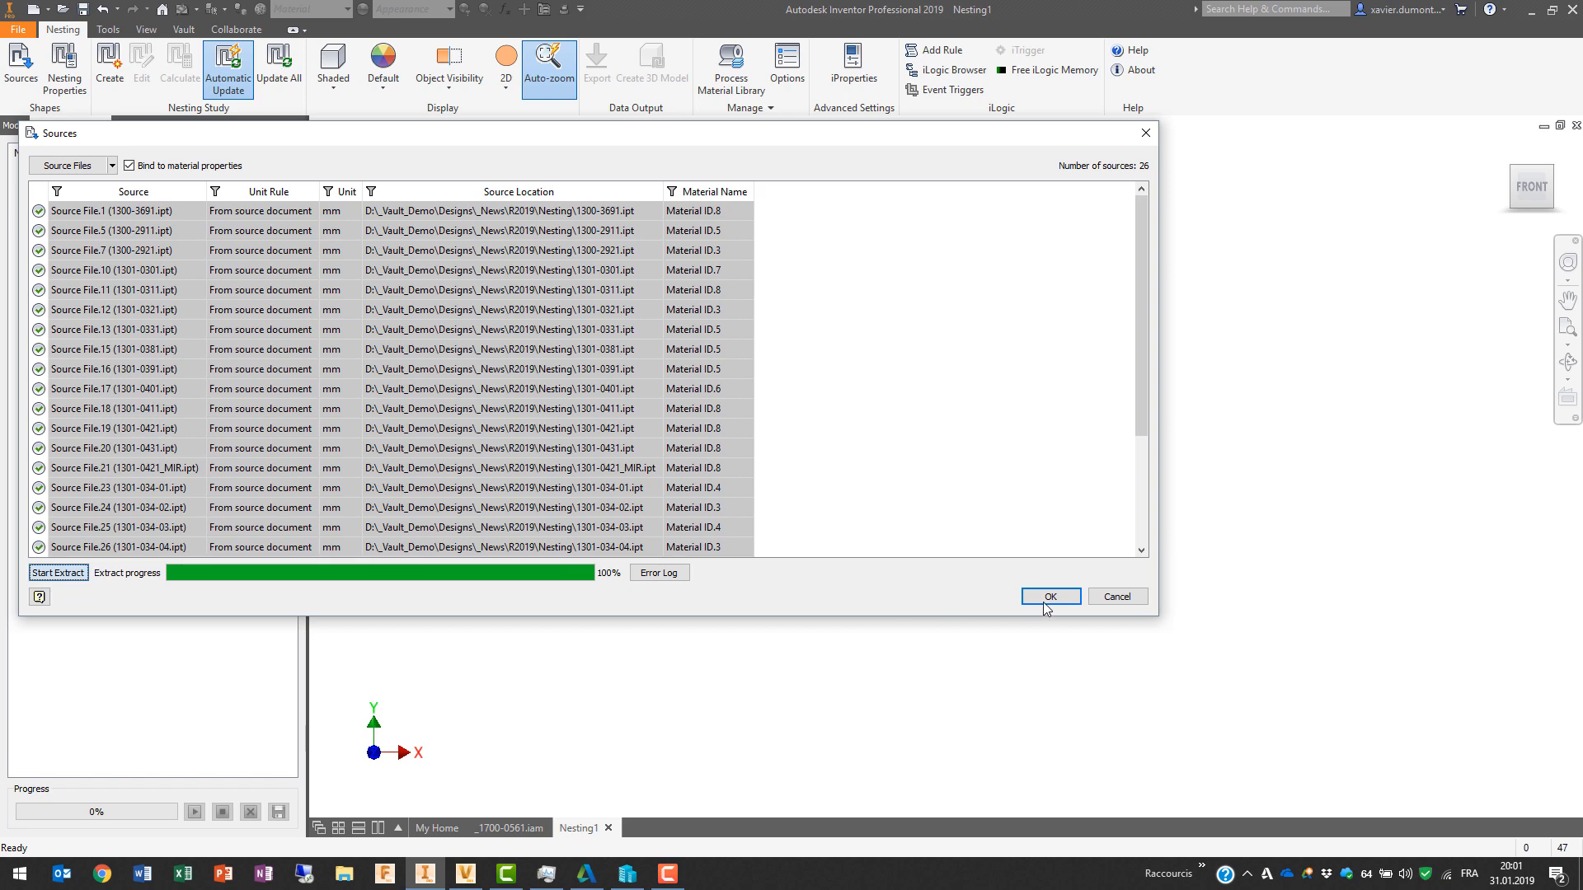
{"action": "left_click", "coordinate": [1047, 597]}
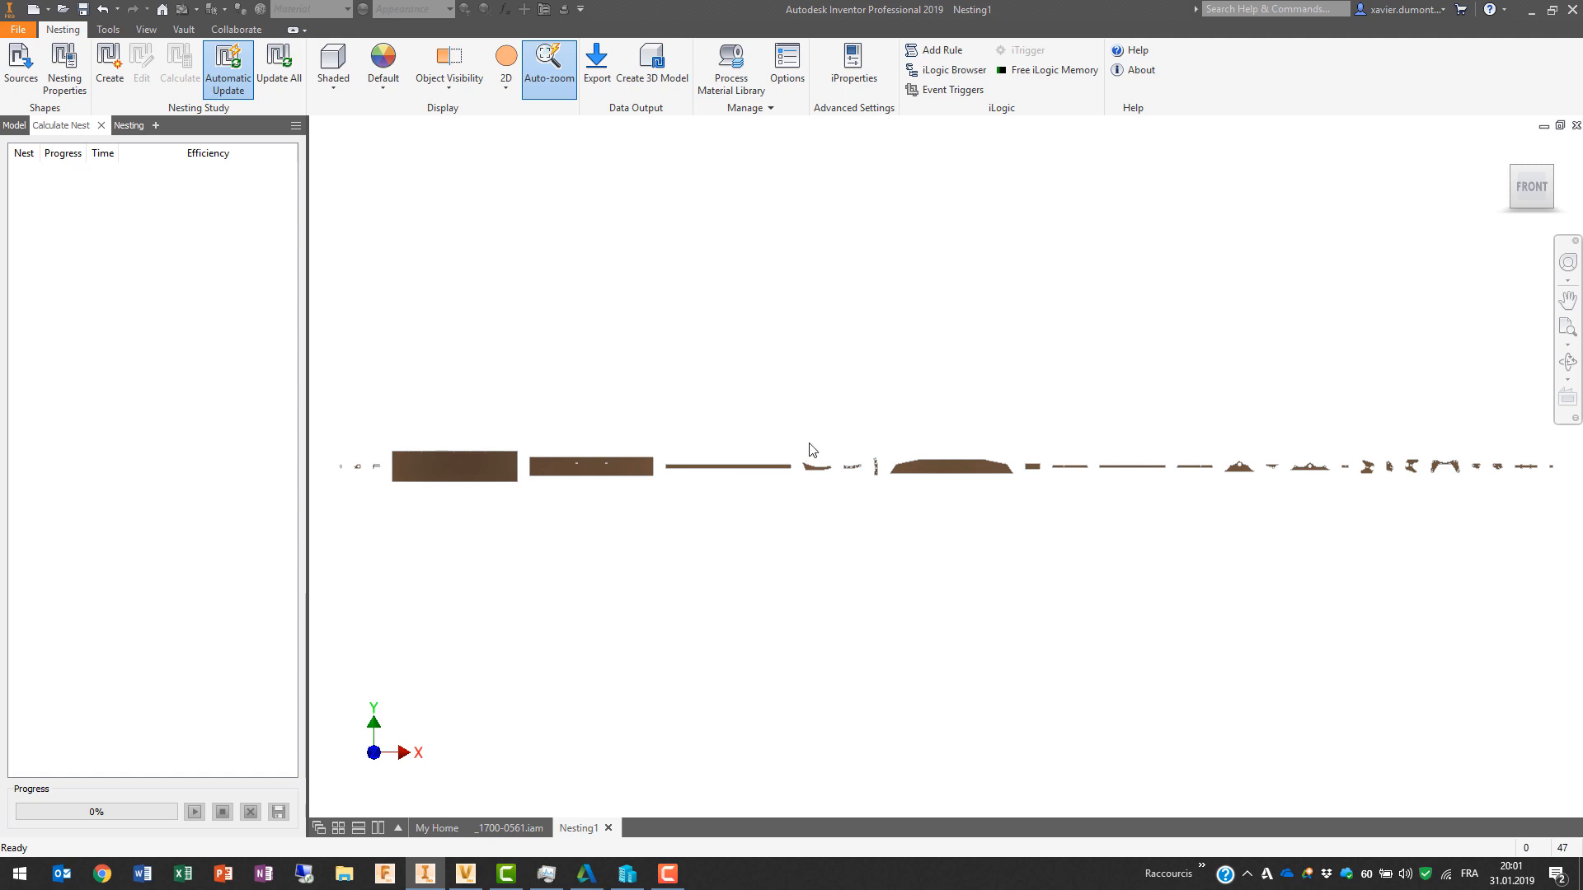
Step: Create and calculate Nesting Study.1 for all extracted shapes with the default packaging and parameters, dismissing the calculation results
{"action": "left_click", "coordinate": [110, 61]}
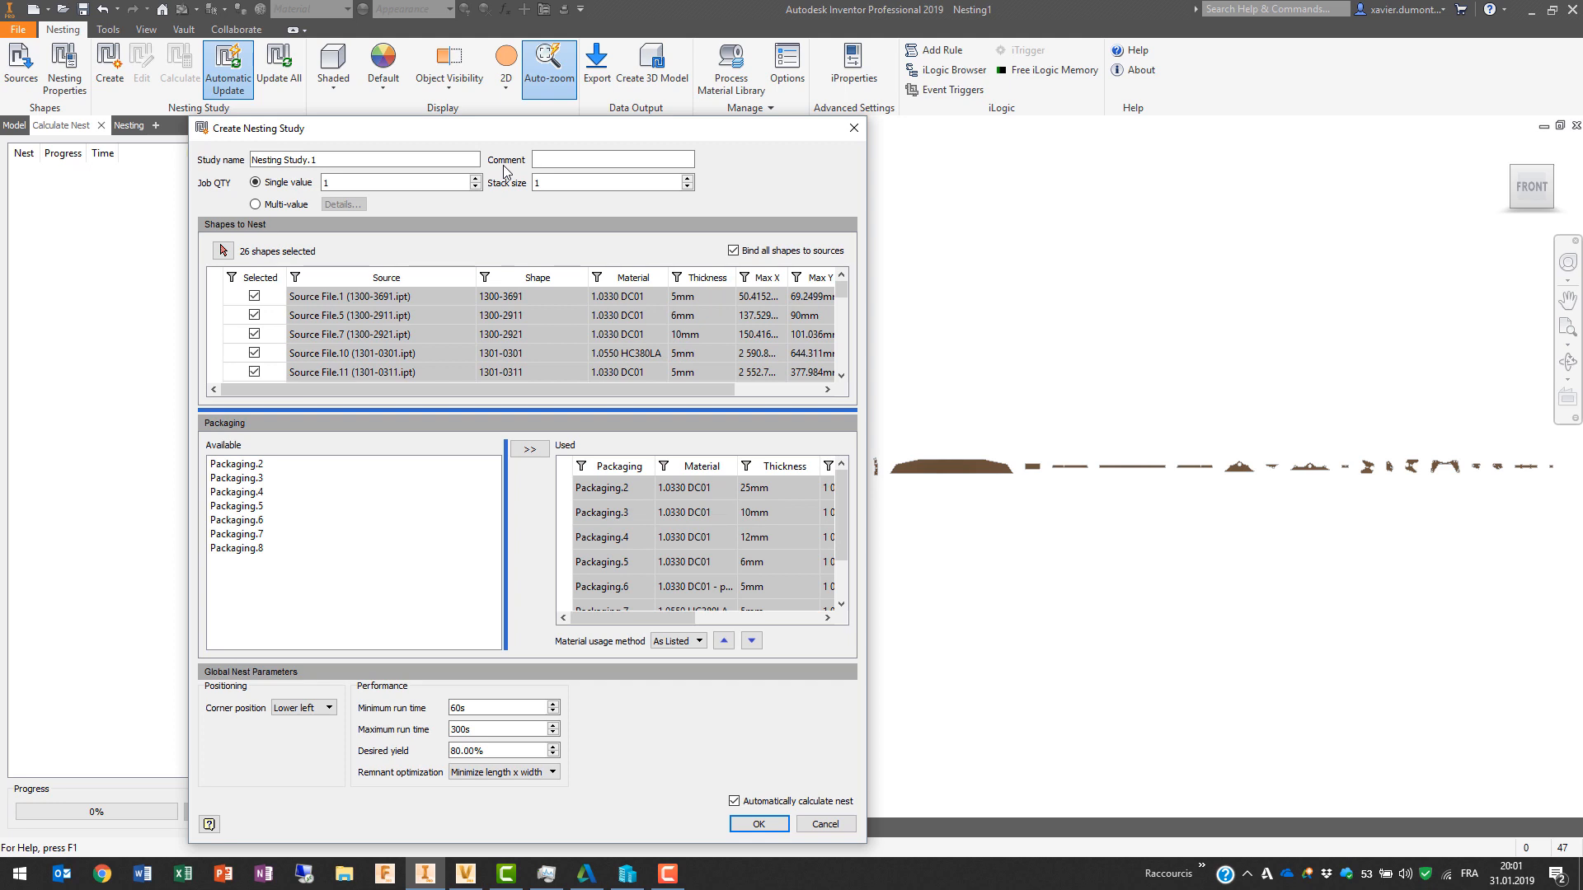
{"action": "left_click", "coordinate": [776, 823]}
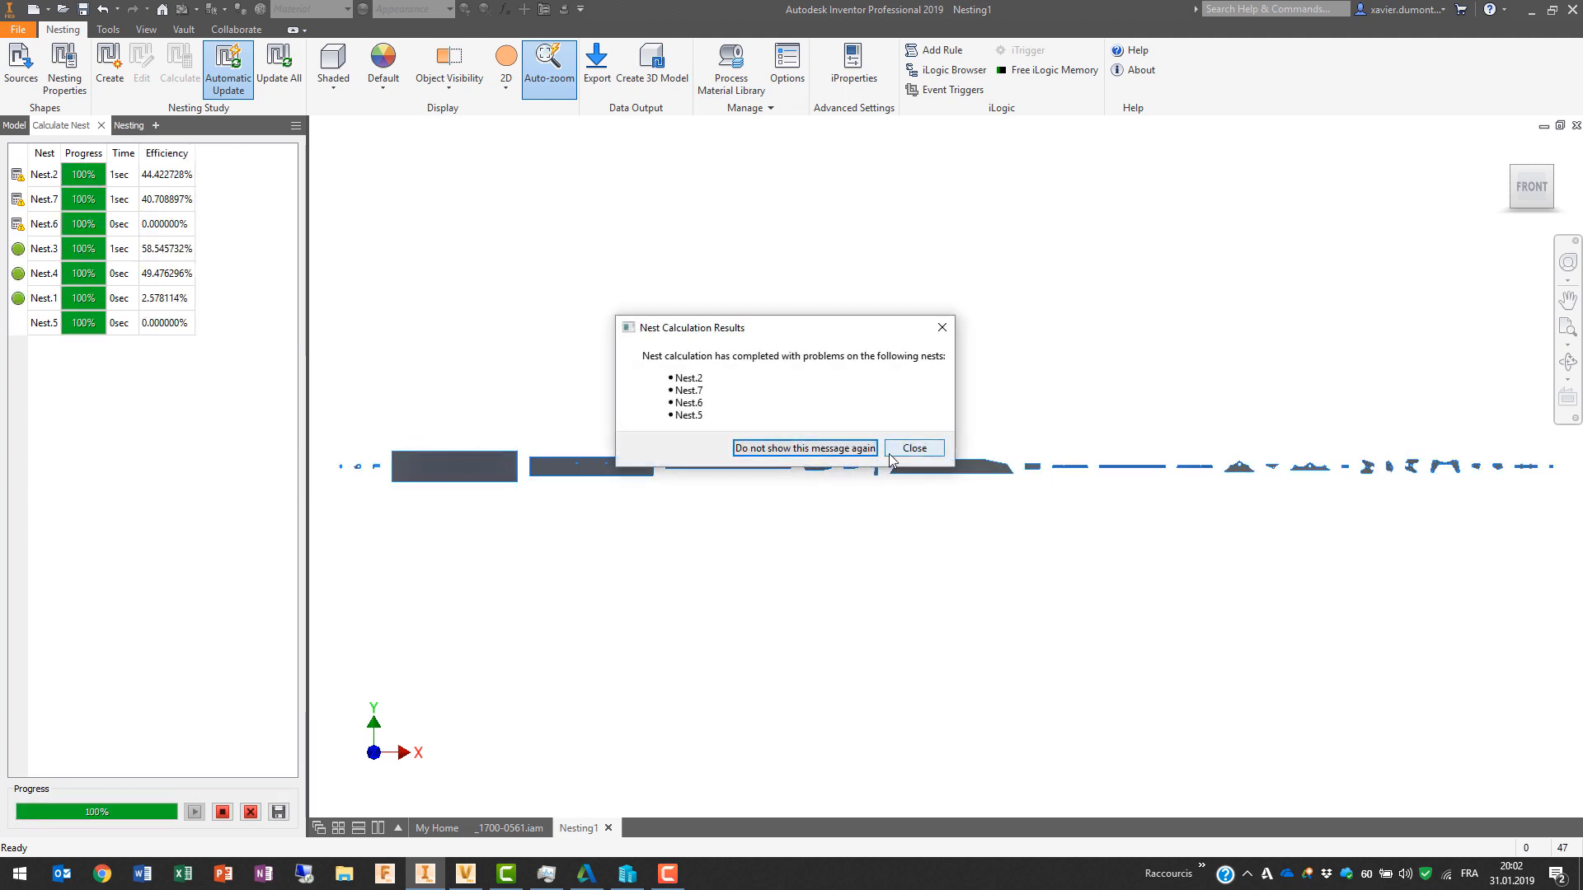
{"action": "left_click", "coordinate": [890, 456]}
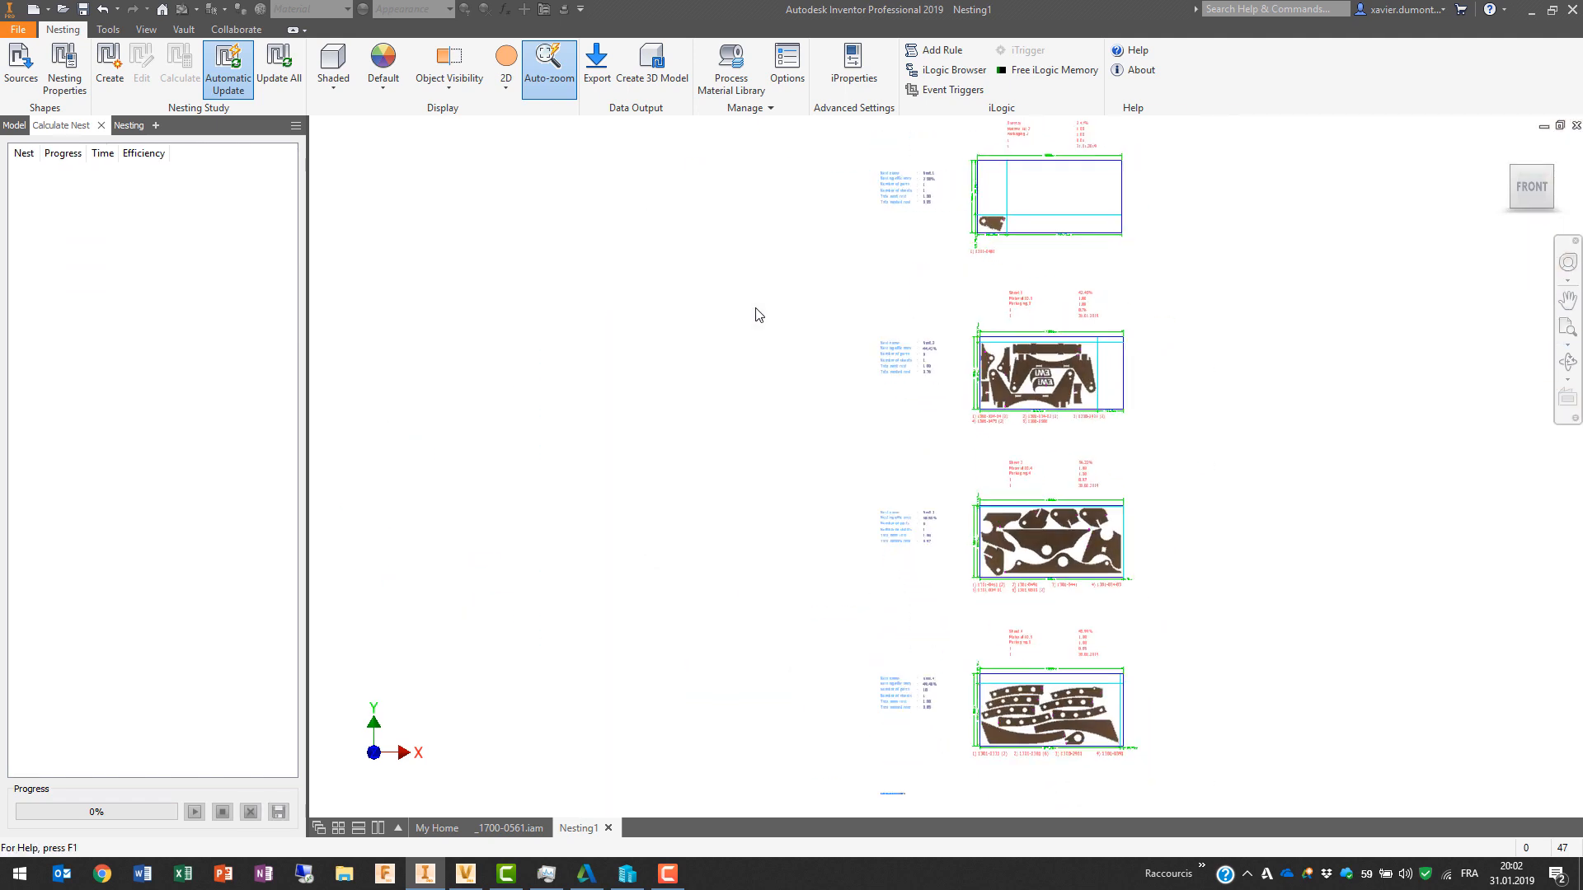
Step: Generate a 3D model of the nested Sheet.3 layout as a multi-body part file with the stock included
{"action": "middle_click_drag", "start_coordinate": [813, 247], "coordinate": [564, 551]}
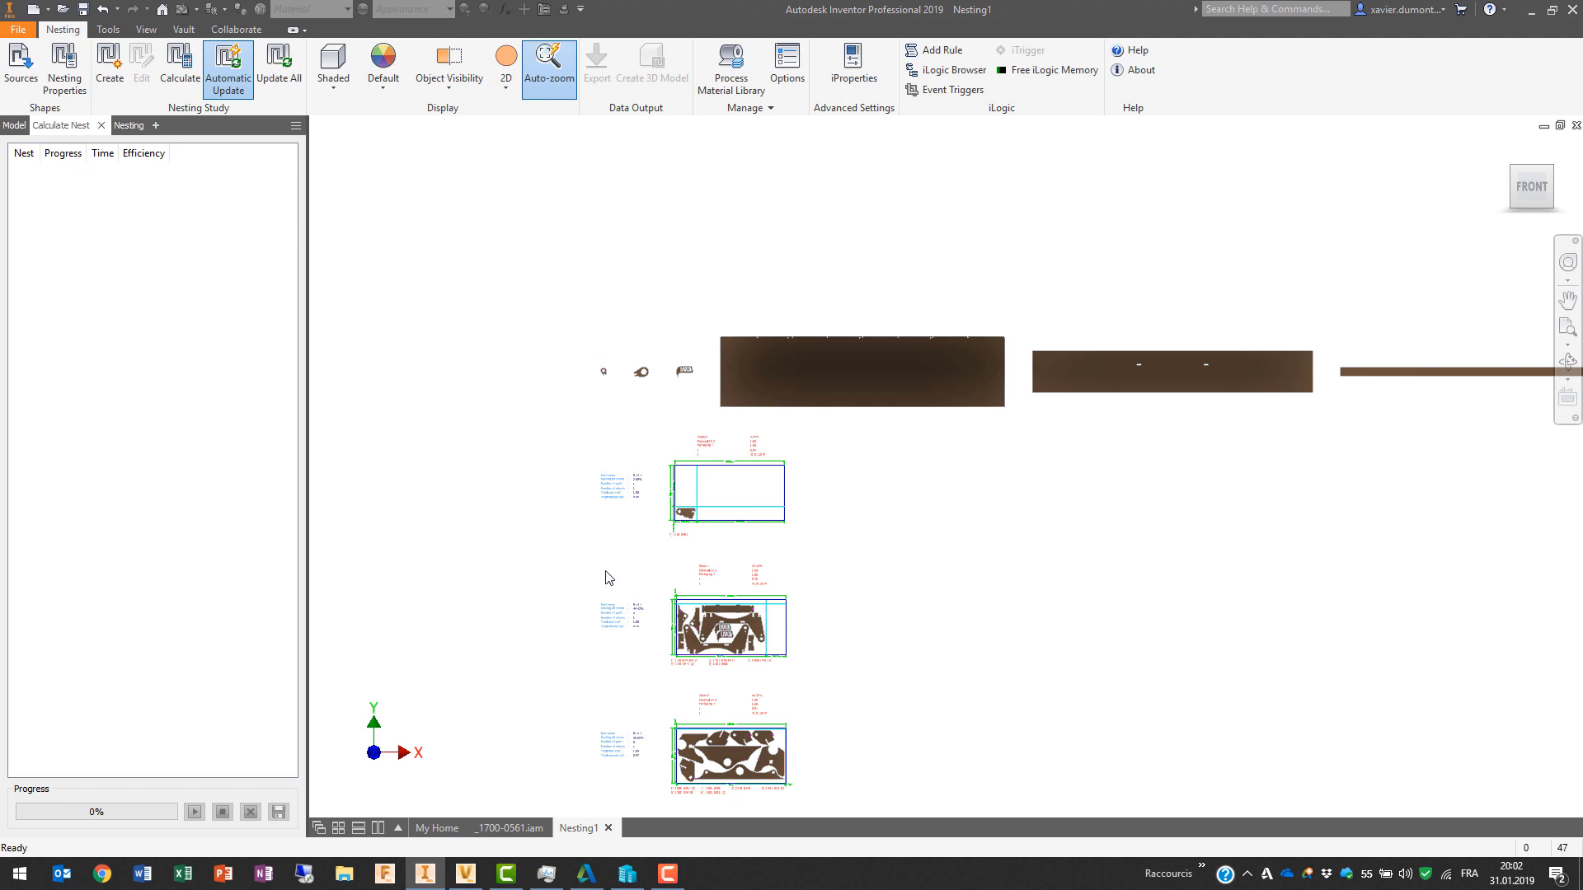
{"action": "middle_click_drag", "start_coordinate": [608, 573], "coordinate": [657, 343]}
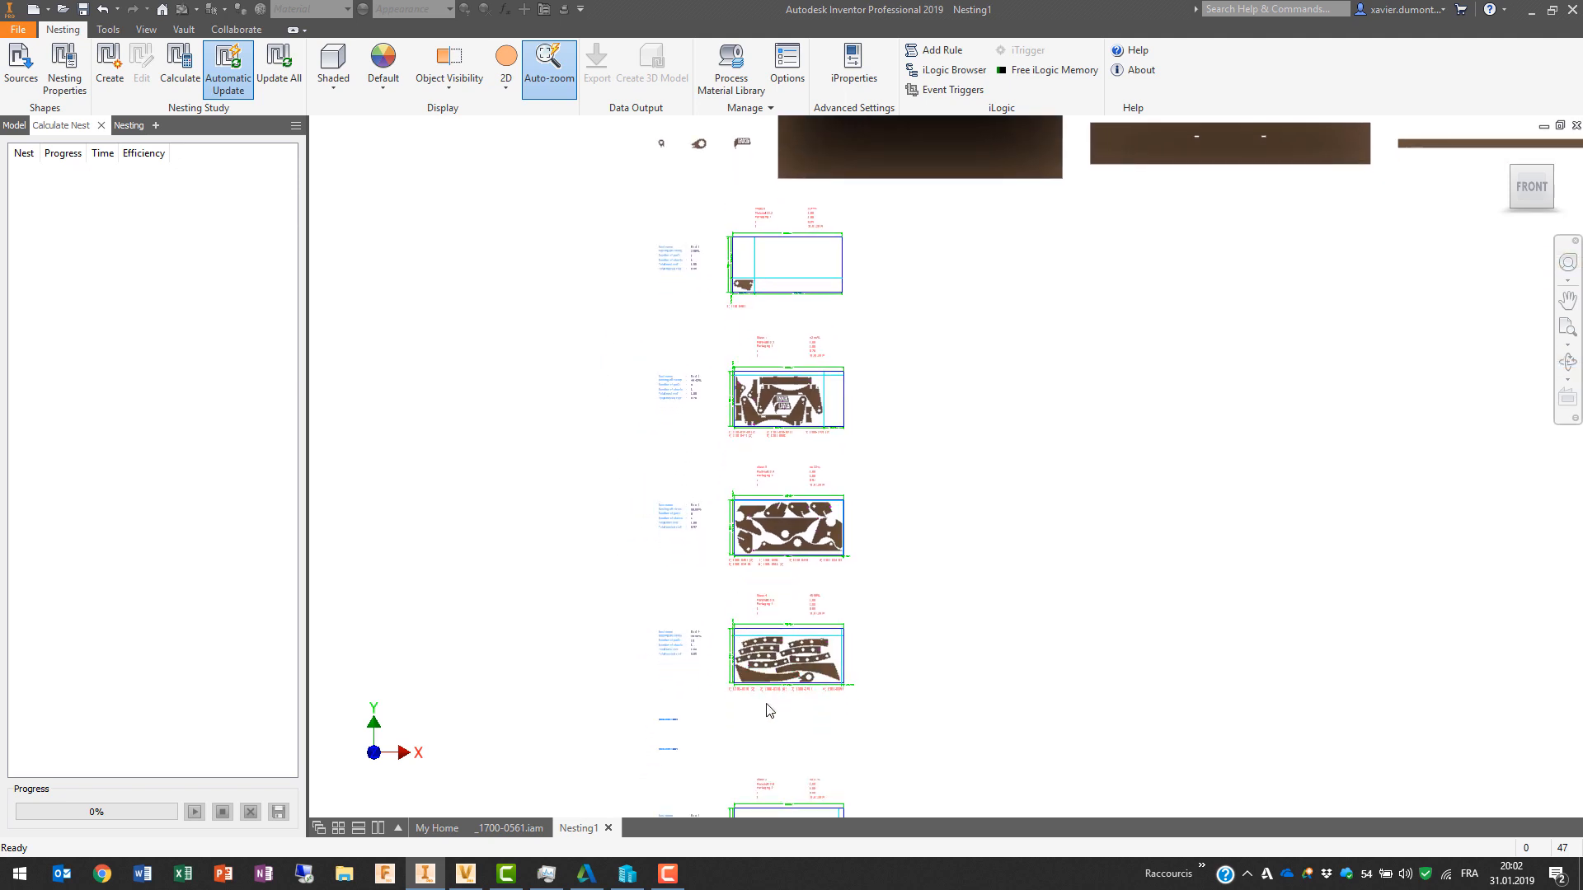
{"action": "scroll", "coordinate": [766, 701], "scroll_direction": "down", "scroll_amount": 4}
{"action": "scroll", "coordinate": [775, 677], "scroll_direction": "down", "scroll_amount": 3}
{"action": "middle_click_drag", "start_coordinate": [815, 148], "coordinate": [780, 736]}
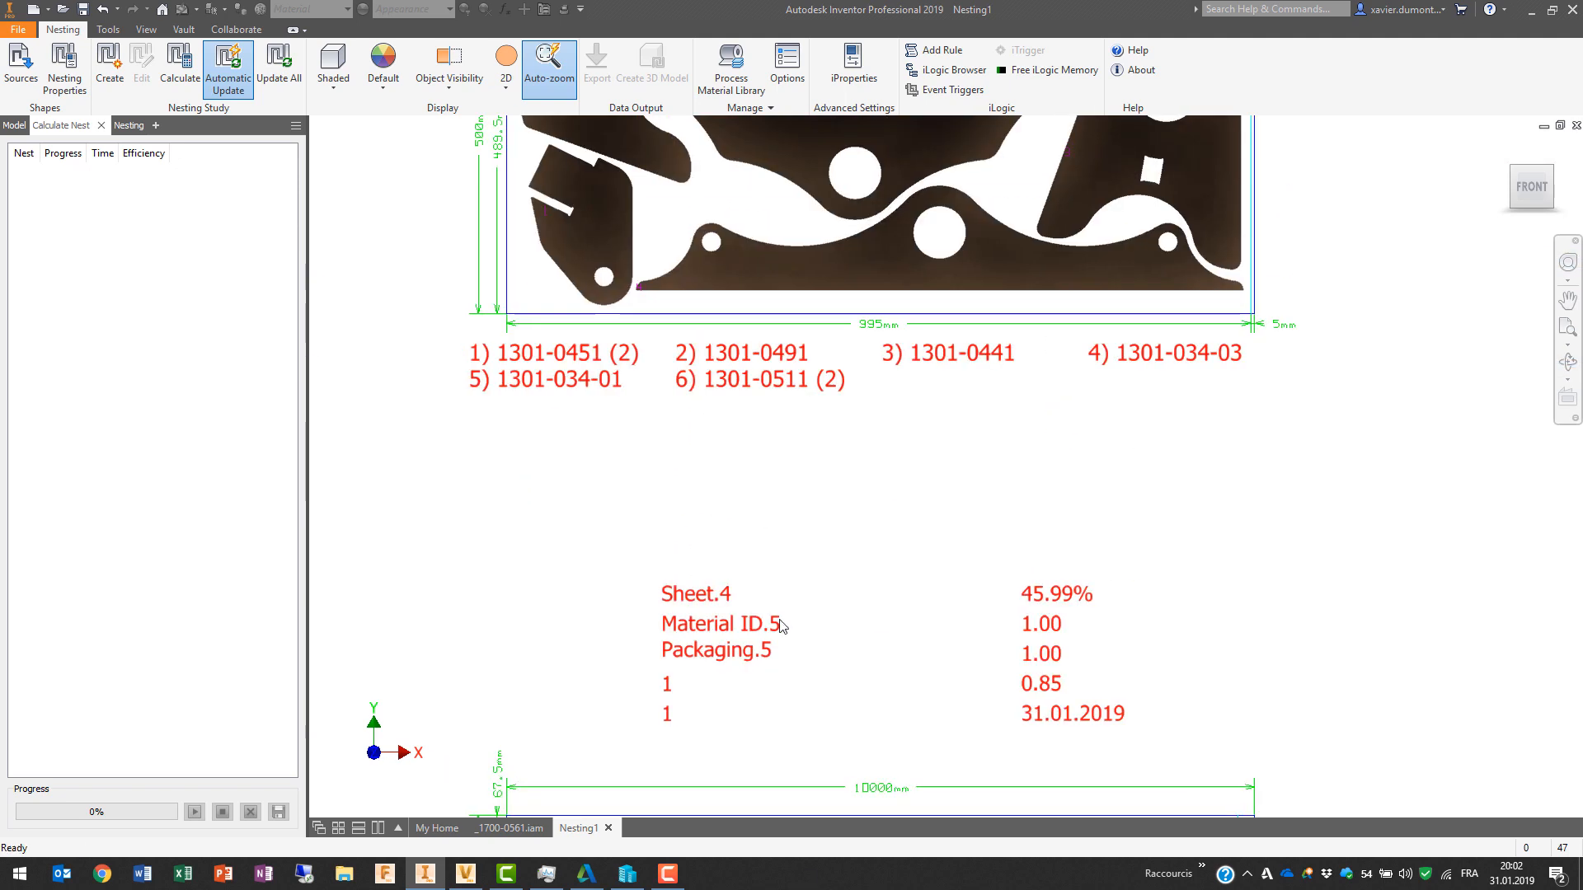
{"action": "middle_click_drag", "start_coordinate": [774, 499], "coordinate": [767, 766]}
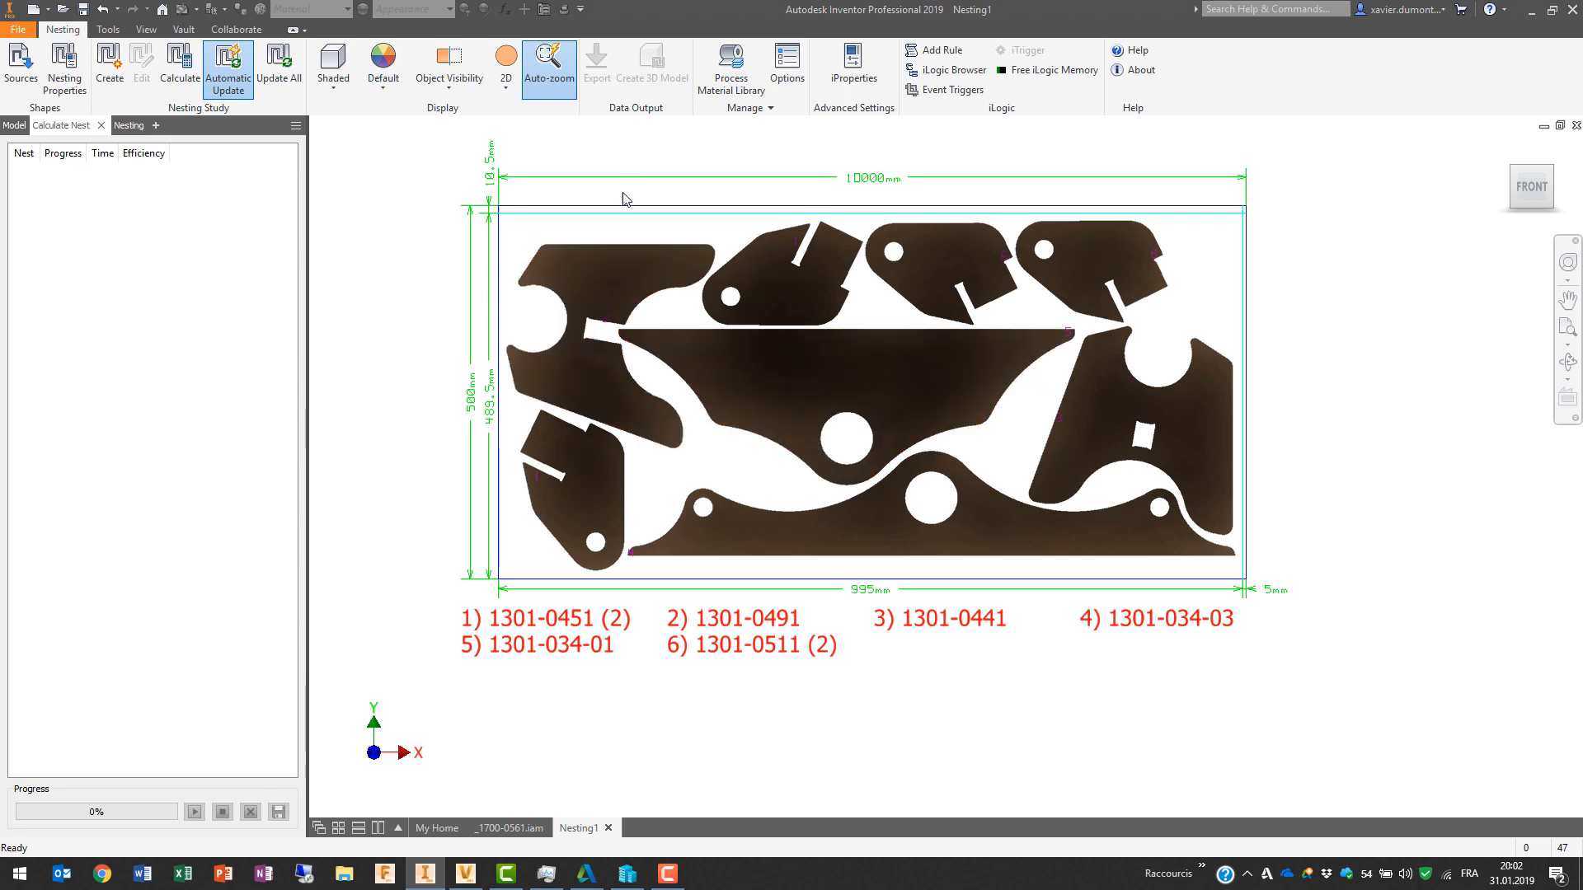
{"action": "left_click", "coordinate": [605, 204]}
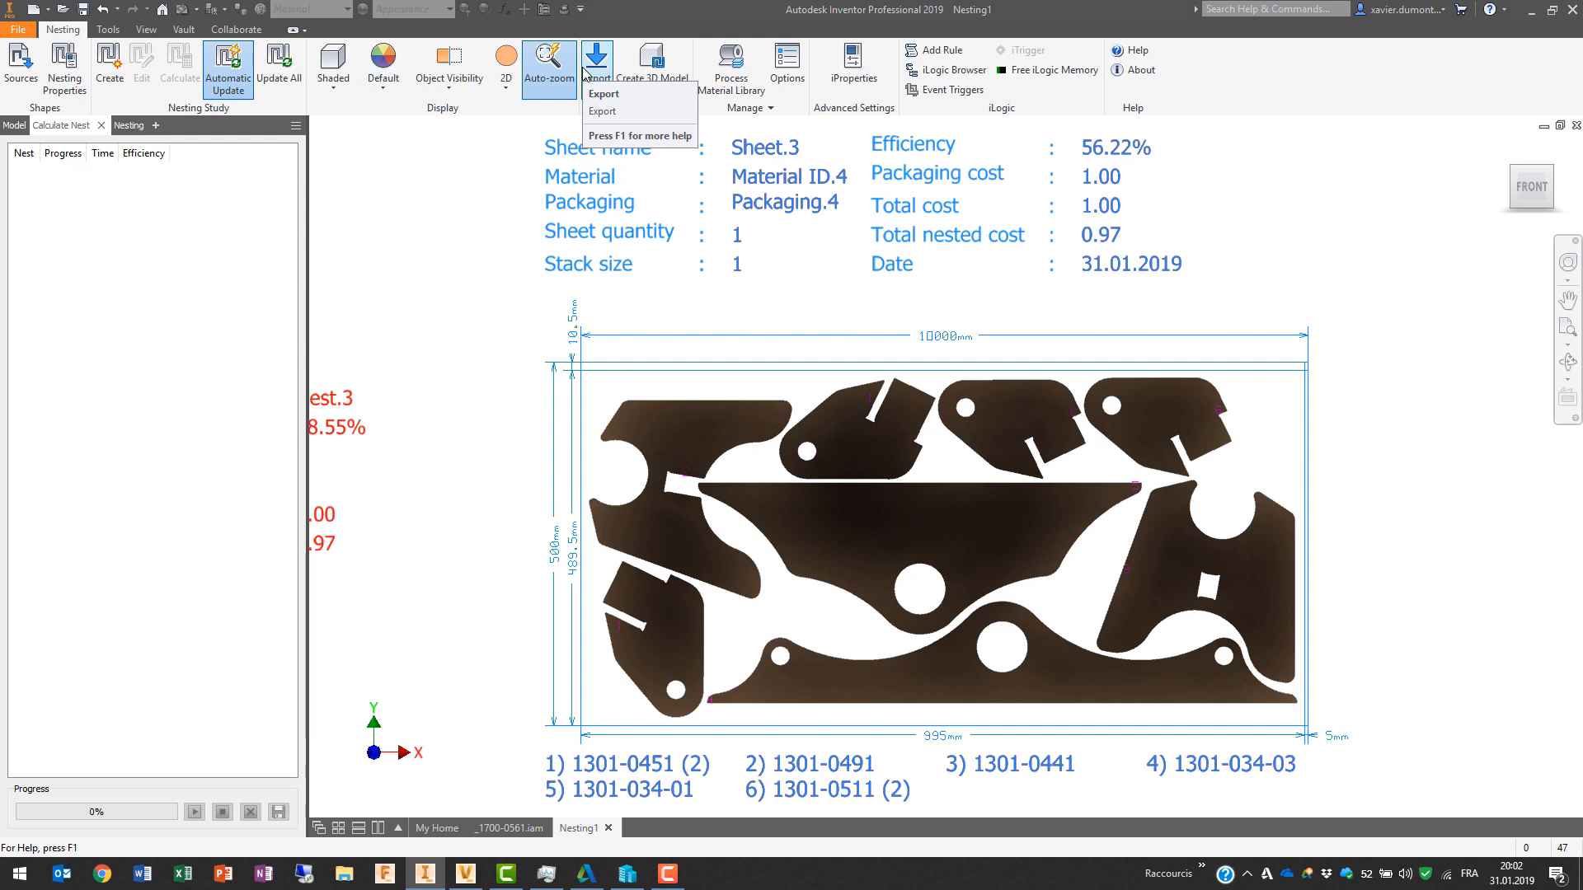
{"action": "left_click", "coordinate": [660, 66]}
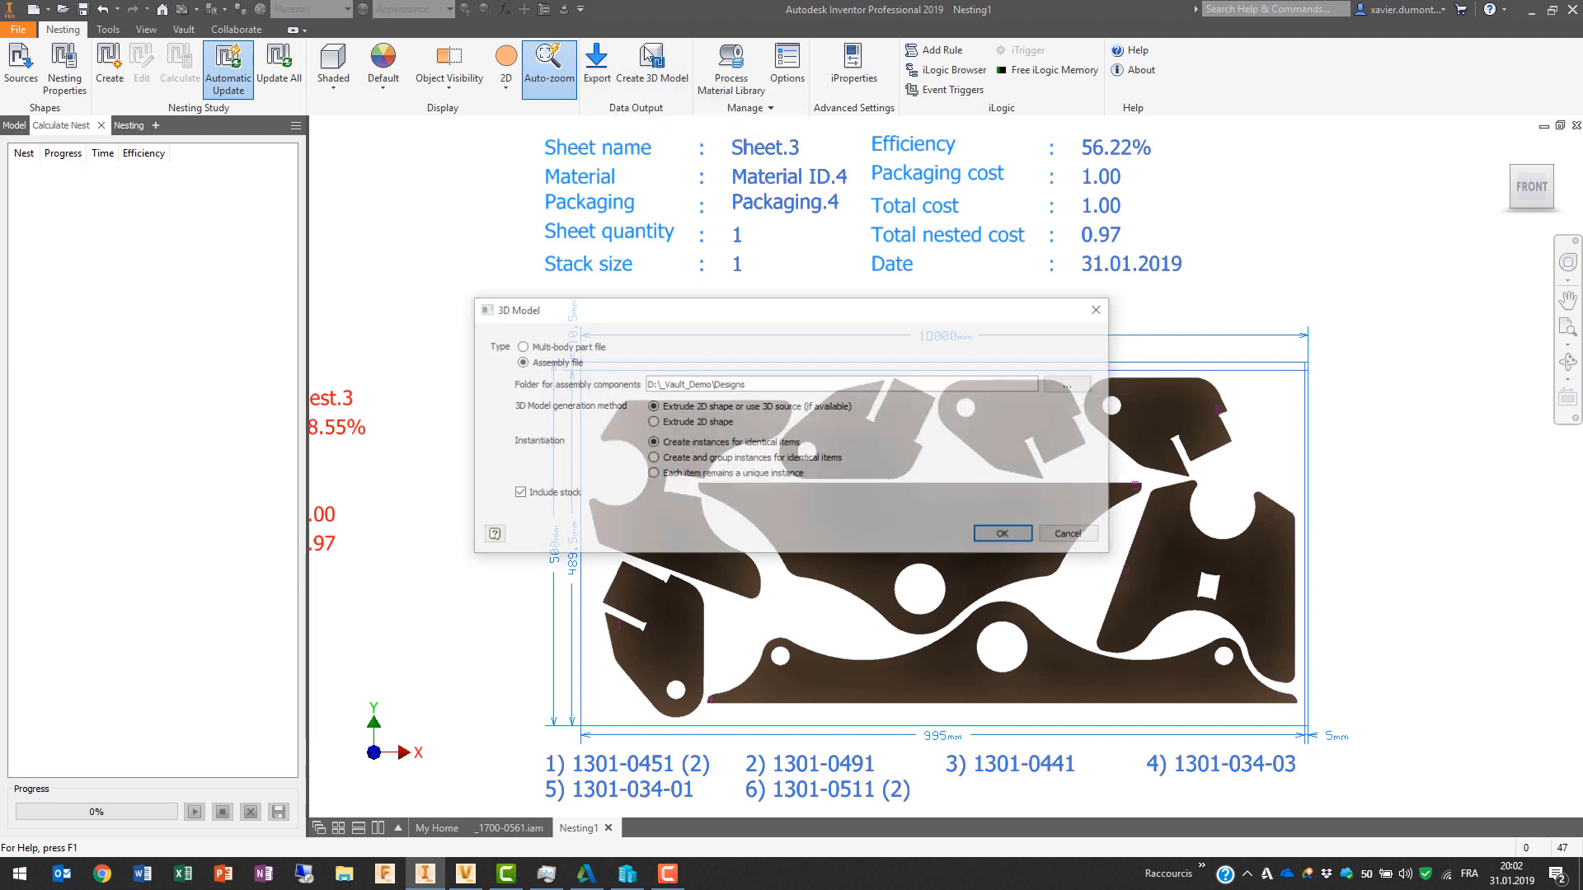
{"action": "left_click", "coordinate": [550, 347]}
{"action": "left_click", "coordinate": [1006, 536]}
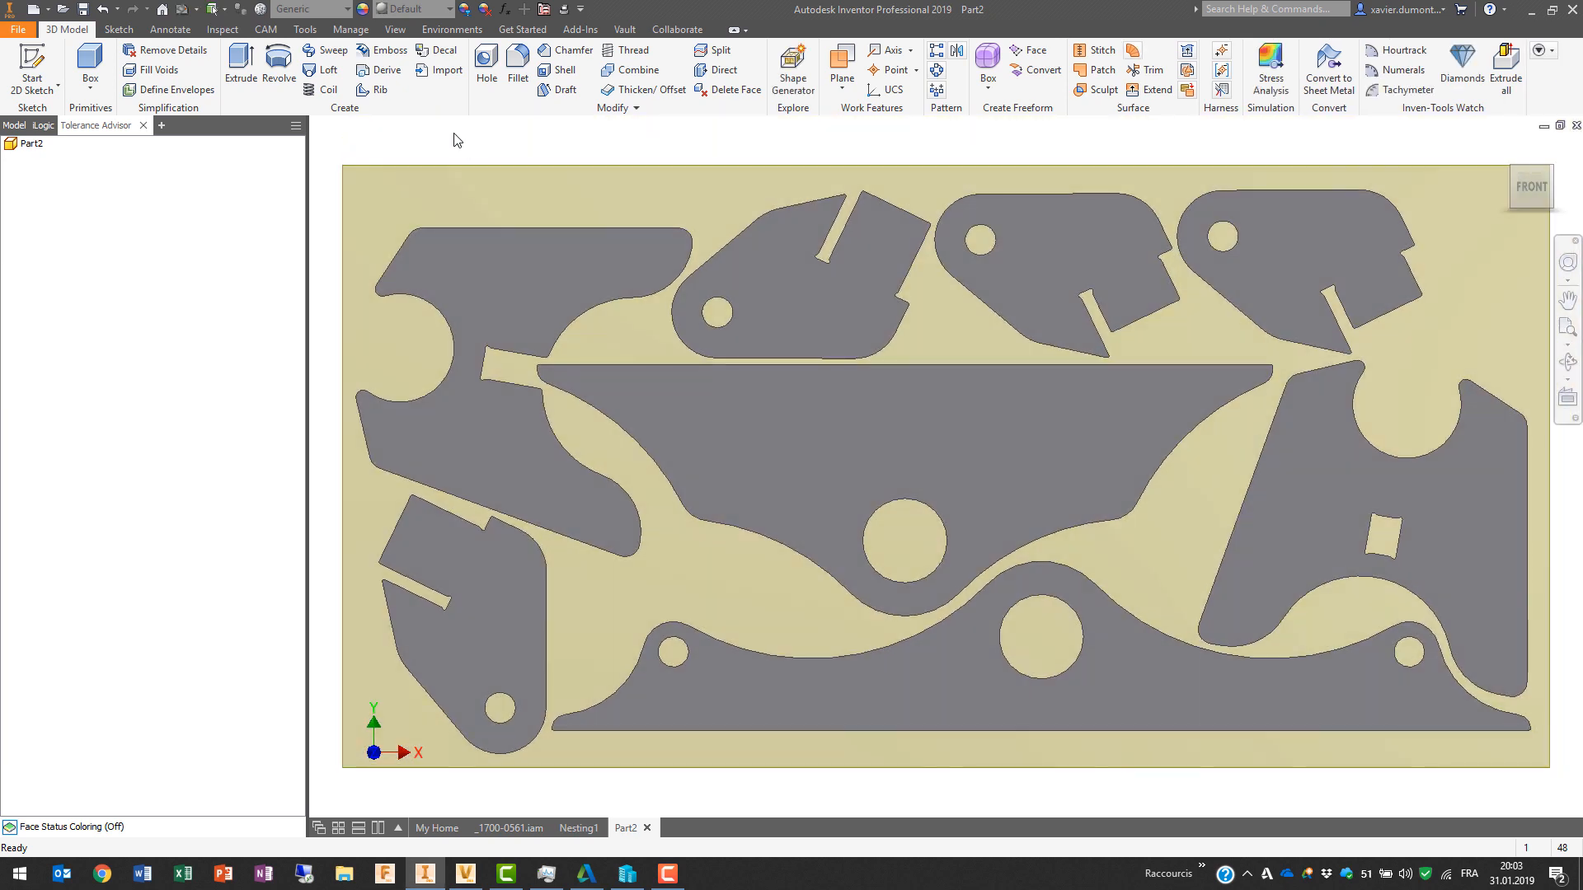
Step: Close the Tolerance Advisor and create a milling setup with its origin at the lower-left corner of the stock sheet
{"action": "left_click", "coordinate": [265, 31]}
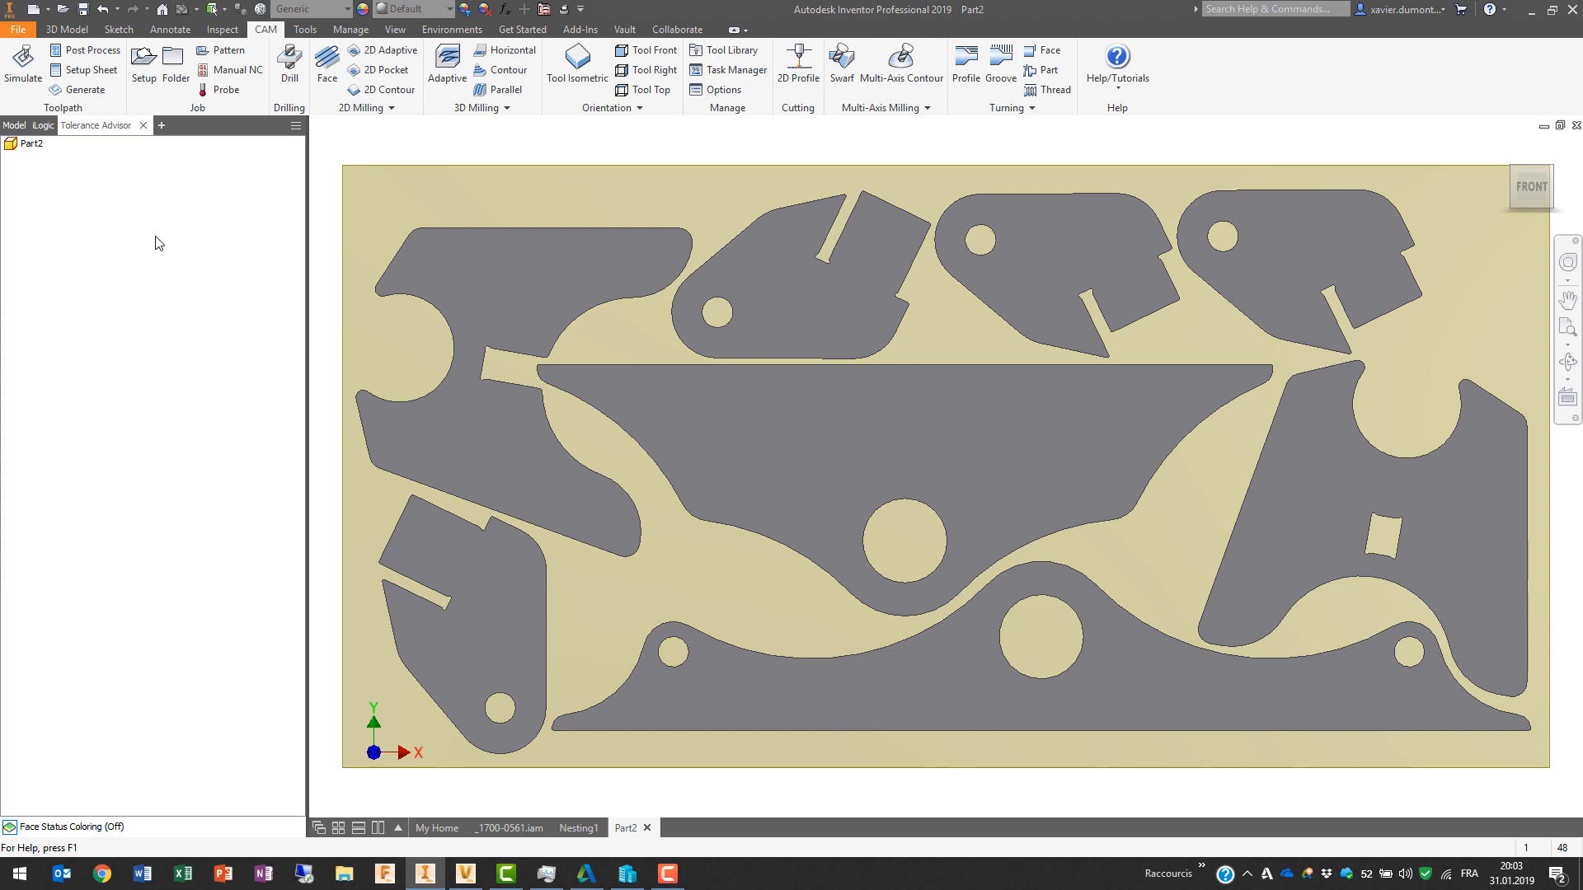
{"action": "left_click", "coordinate": [143, 126]}
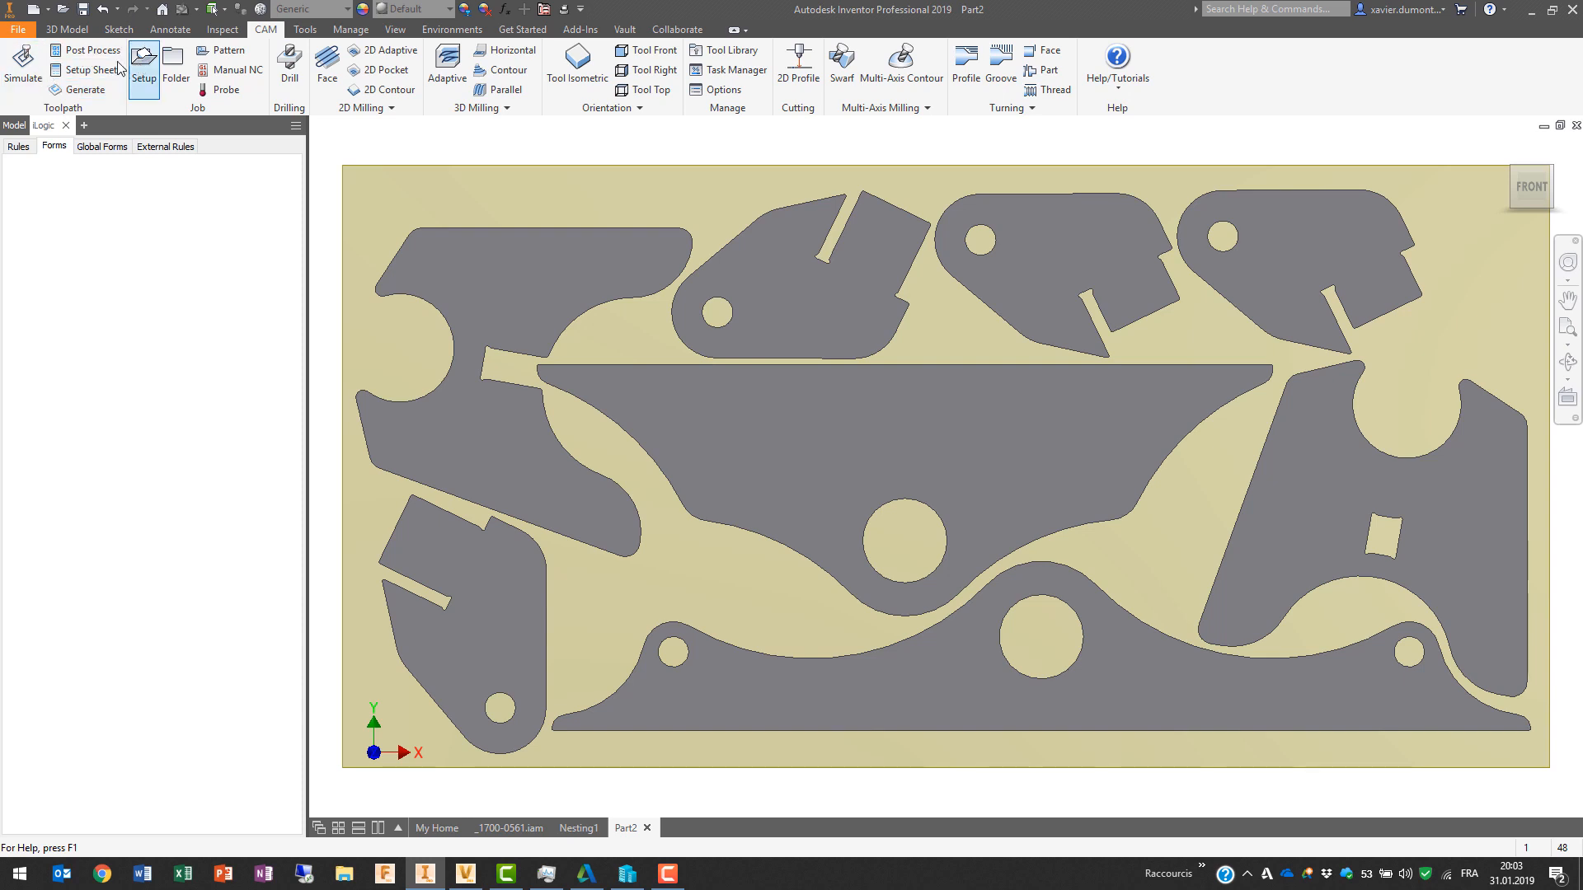
{"action": "left_click", "coordinate": [143, 62]}
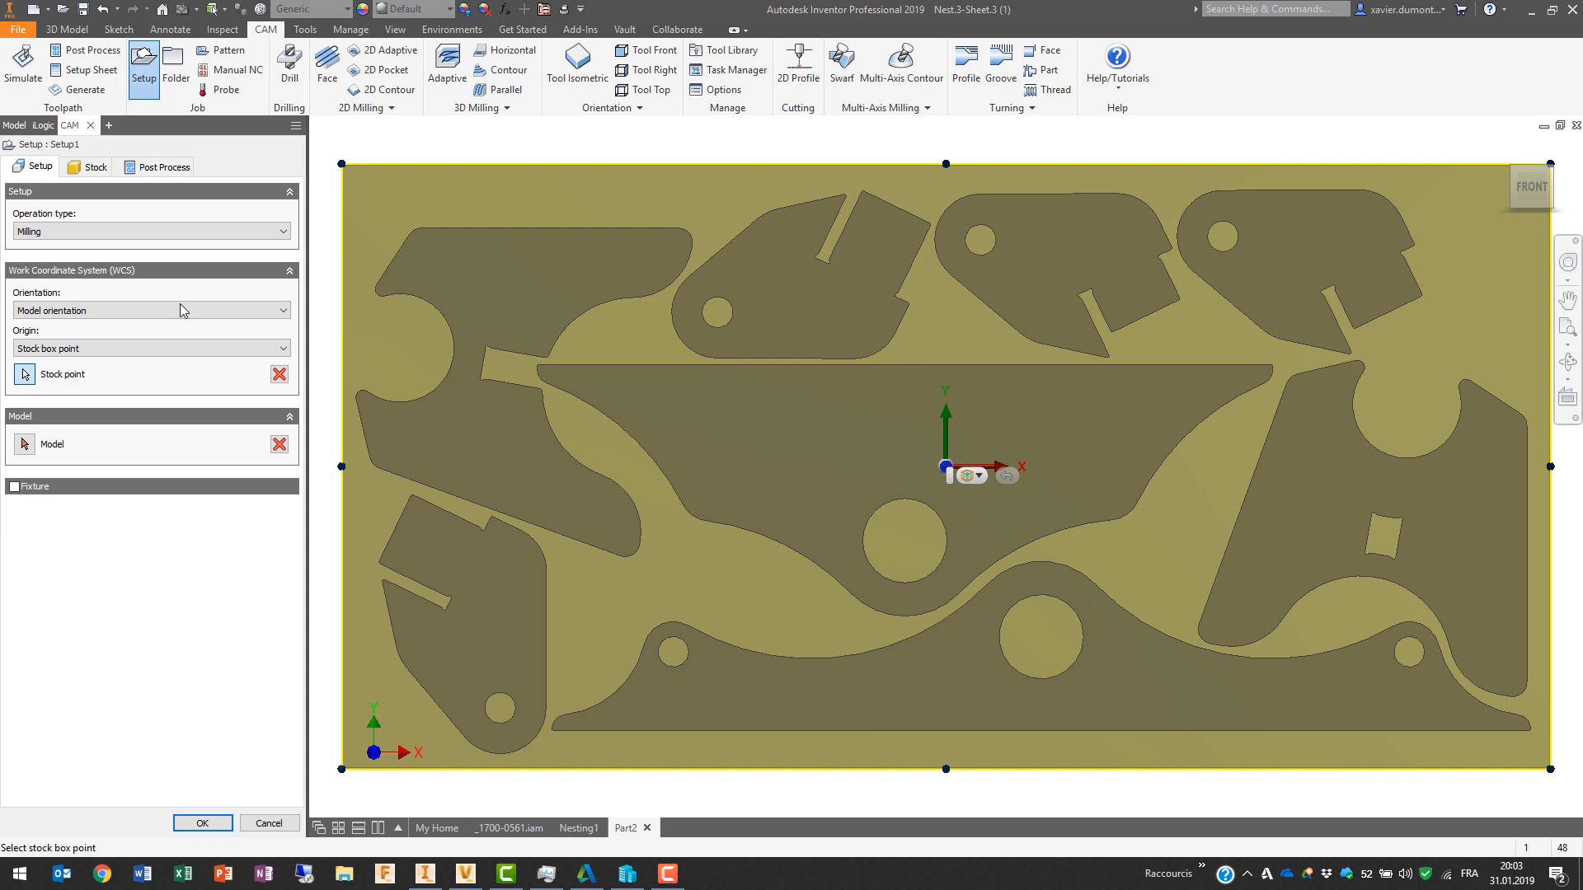
{"action": "middle_click_drag", "start_coordinate": [639, 619], "coordinate": [710, 523]}
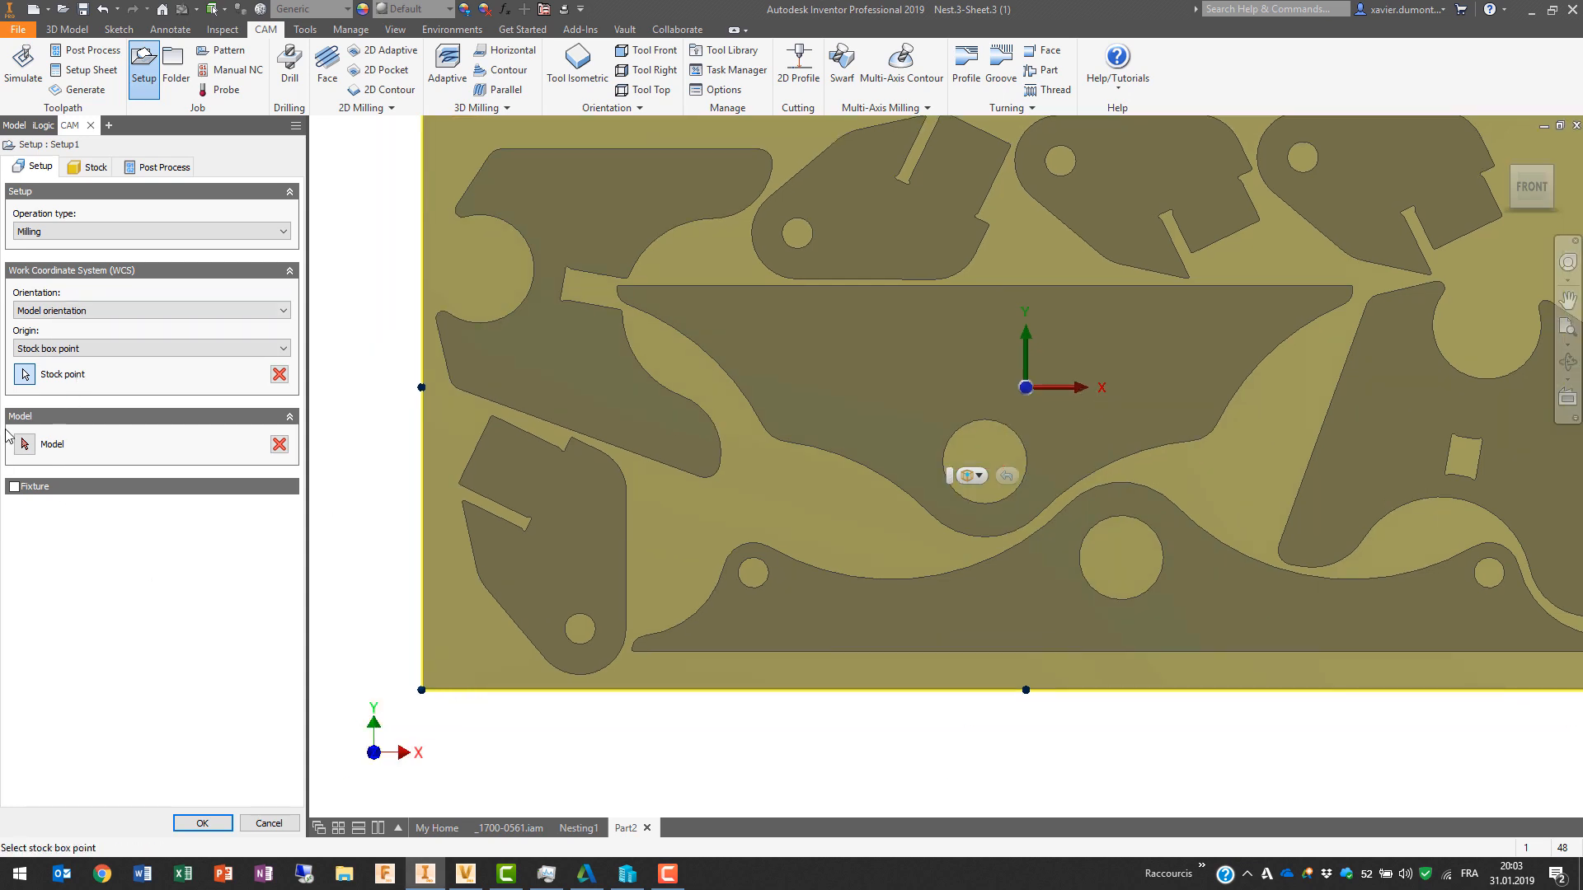
{"action": "left_click", "coordinate": [422, 690]}
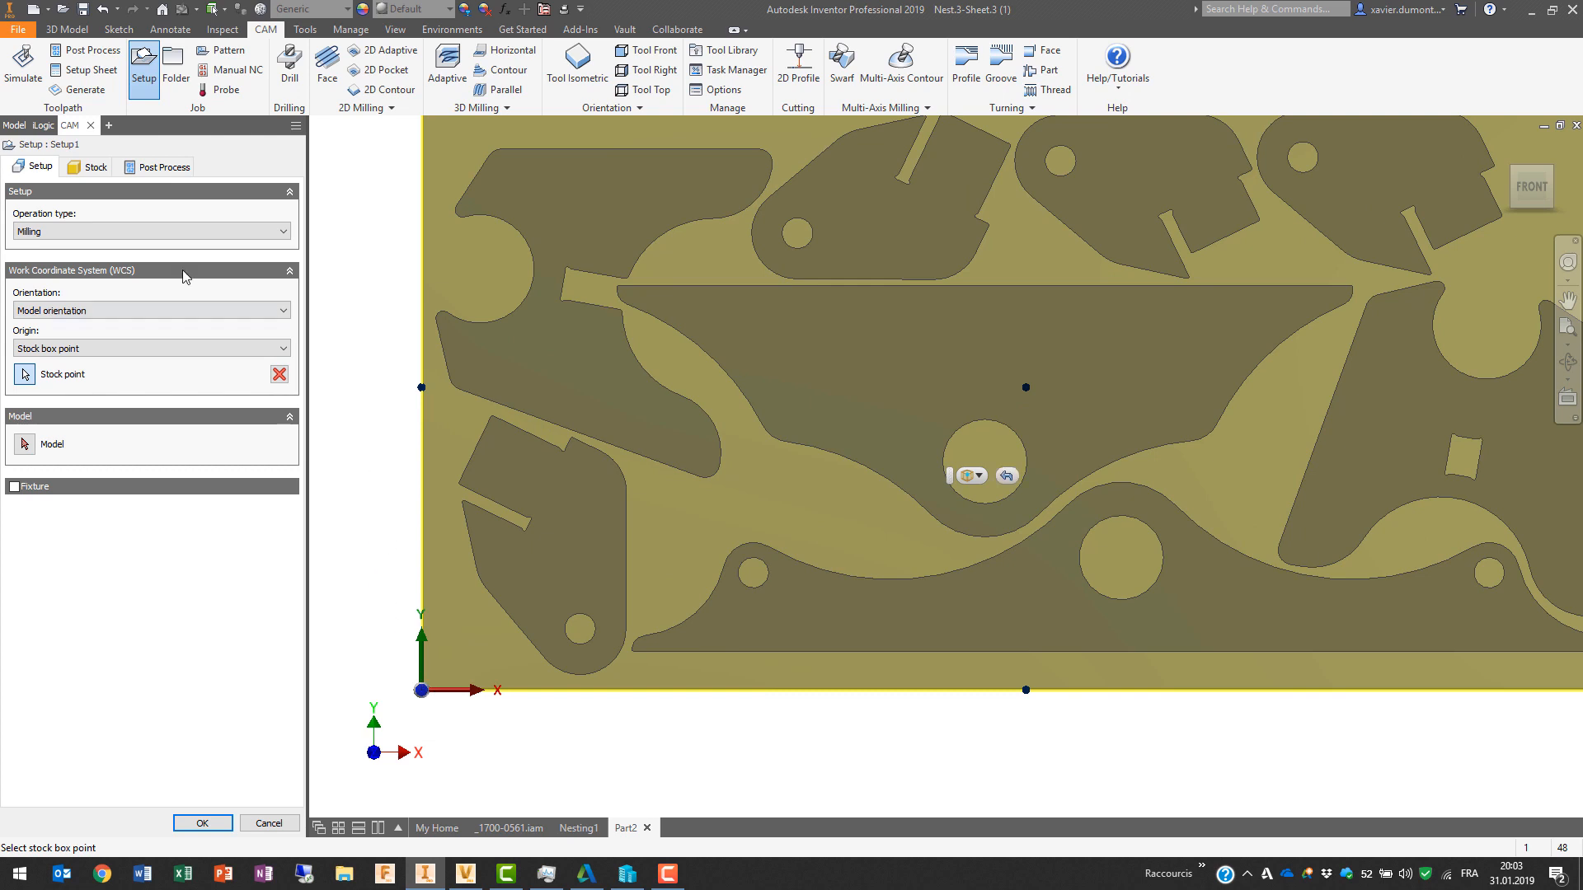
{"action": "left_click", "coordinate": [200, 825]}
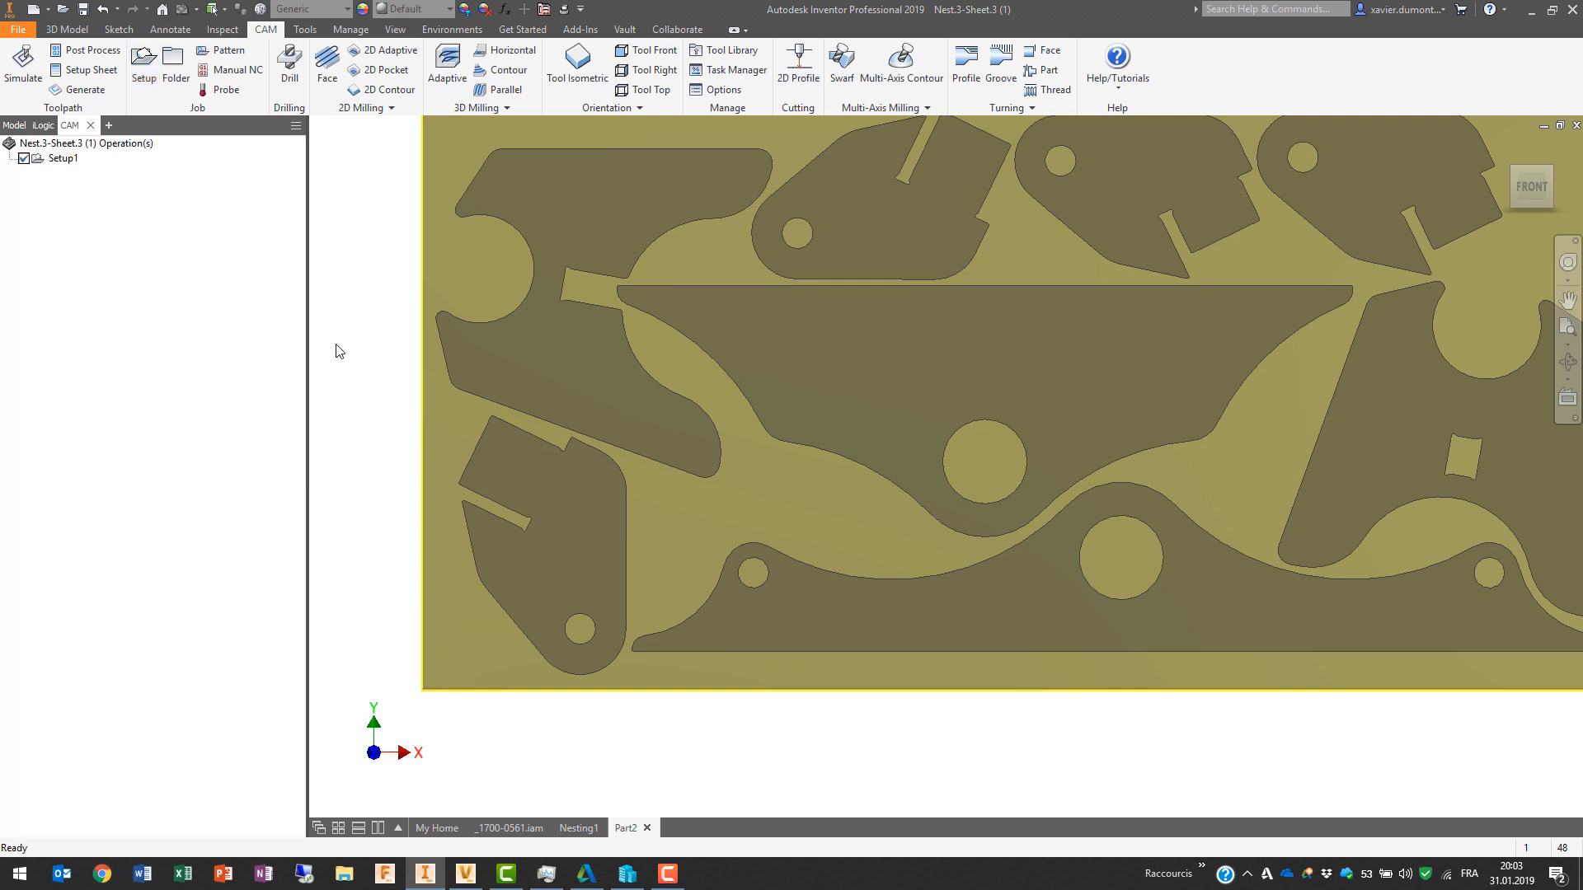
Step: Start a 2D Profile cutting operation and select all eight nested parts as its contours
{"action": "left_click", "coordinate": [797, 66]}
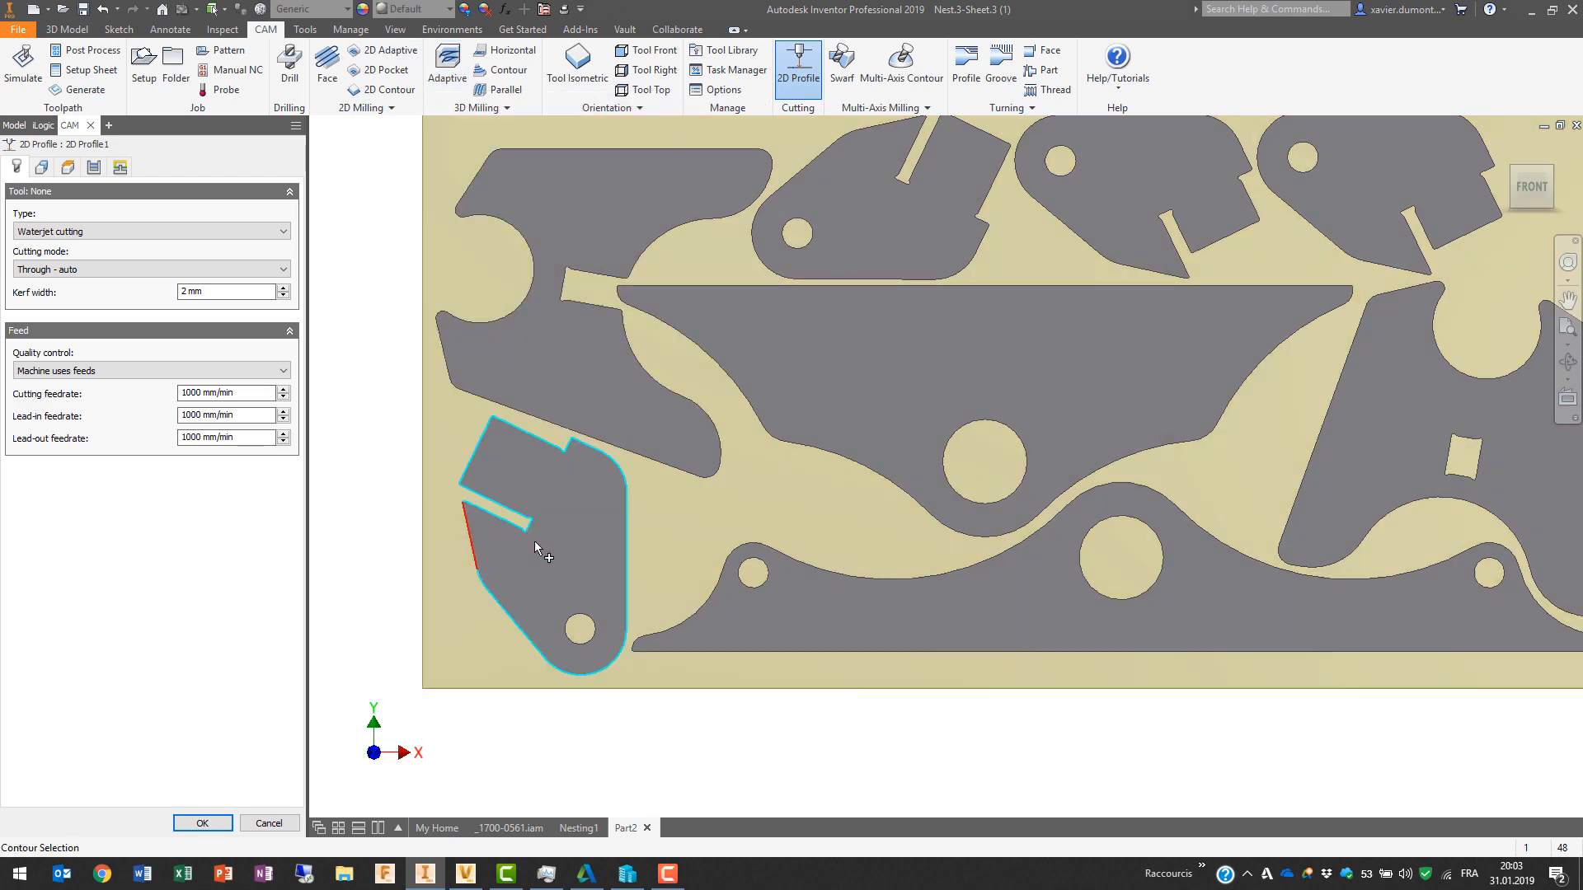
{"action": "left_click", "coordinate": [549, 566]}
{"action": "left_click", "coordinate": [591, 390]}
{"action": "left_click", "coordinate": [904, 359]}
{"action": "left_click", "coordinate": [948, 239]}
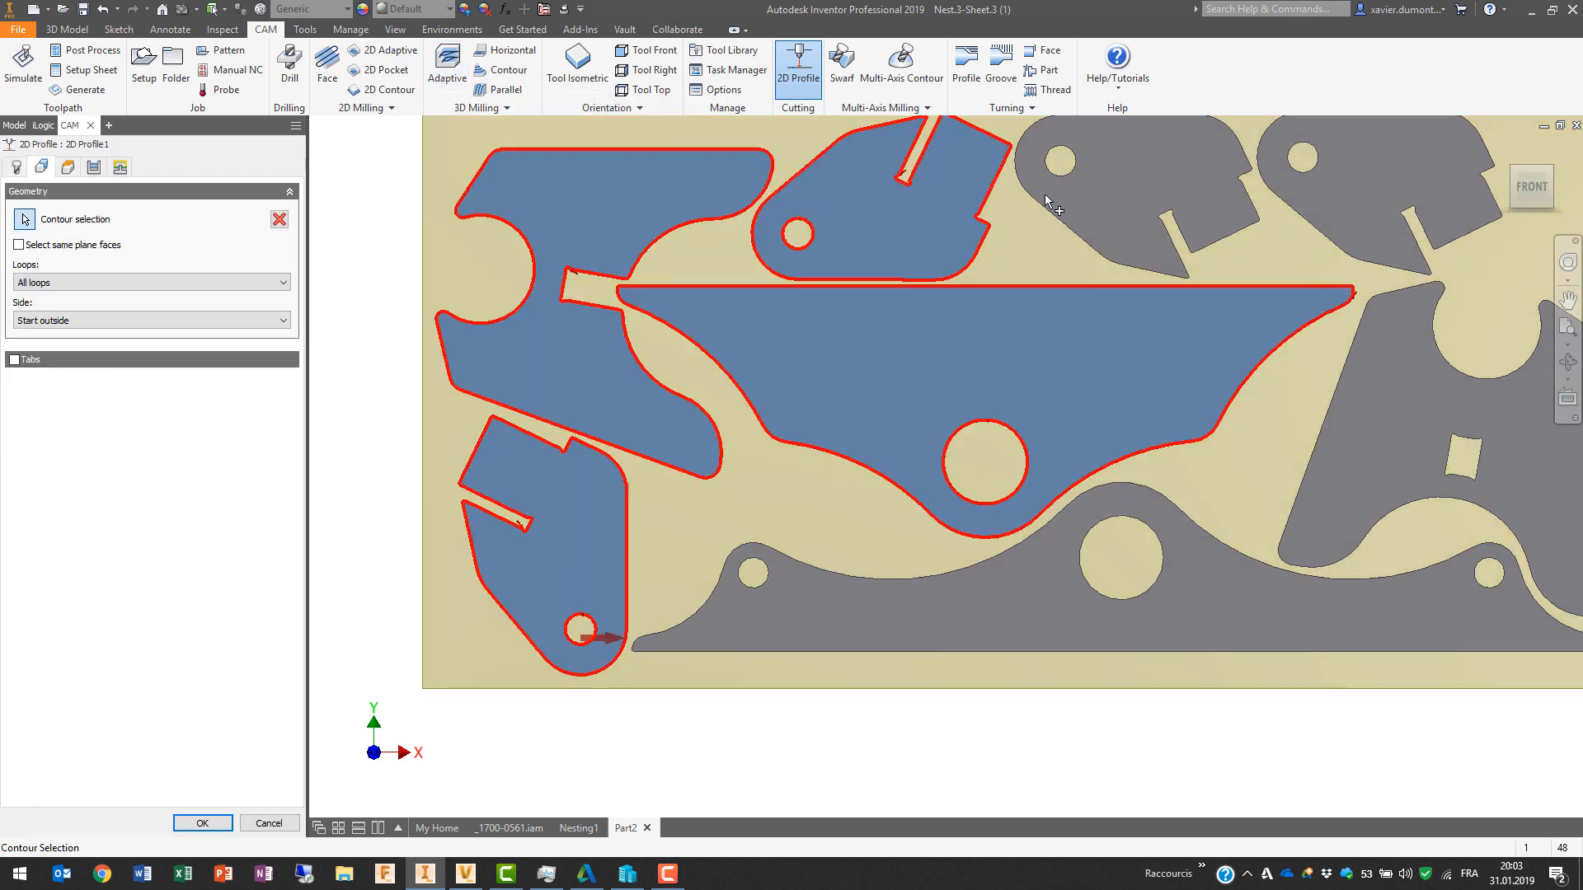
{"action": "left_click", "coordinate": [1174, 185]}
{"action": "left_click", "coordinate": [1146, 620]}
{"action": "left_click", "coordinate": [1410, 462]}
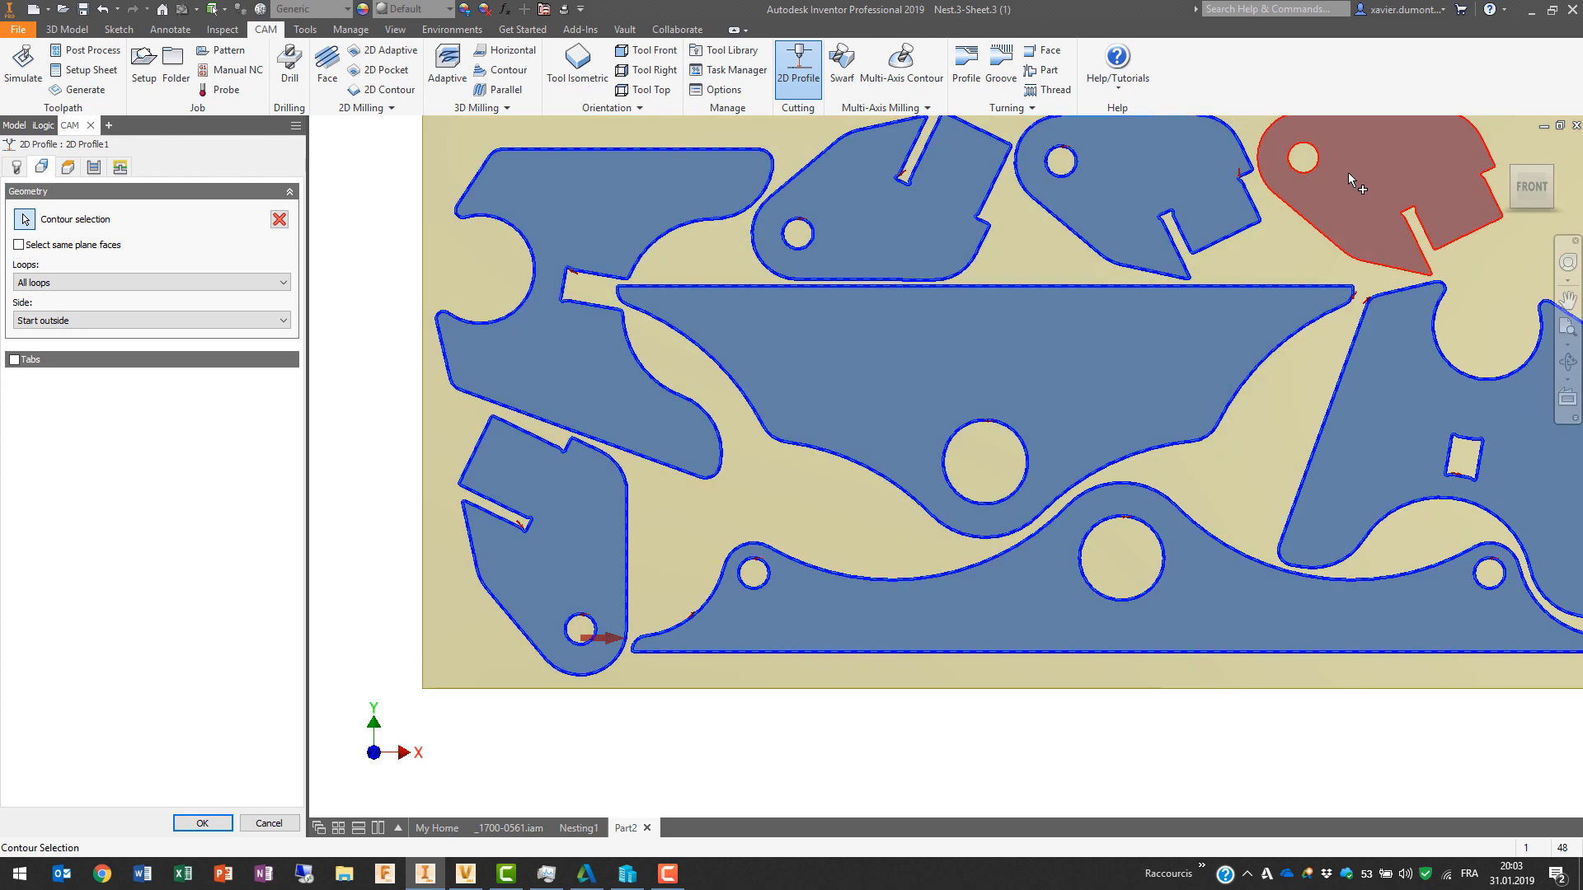
{"action": "left_click", "coordinate": [1369, 179]}
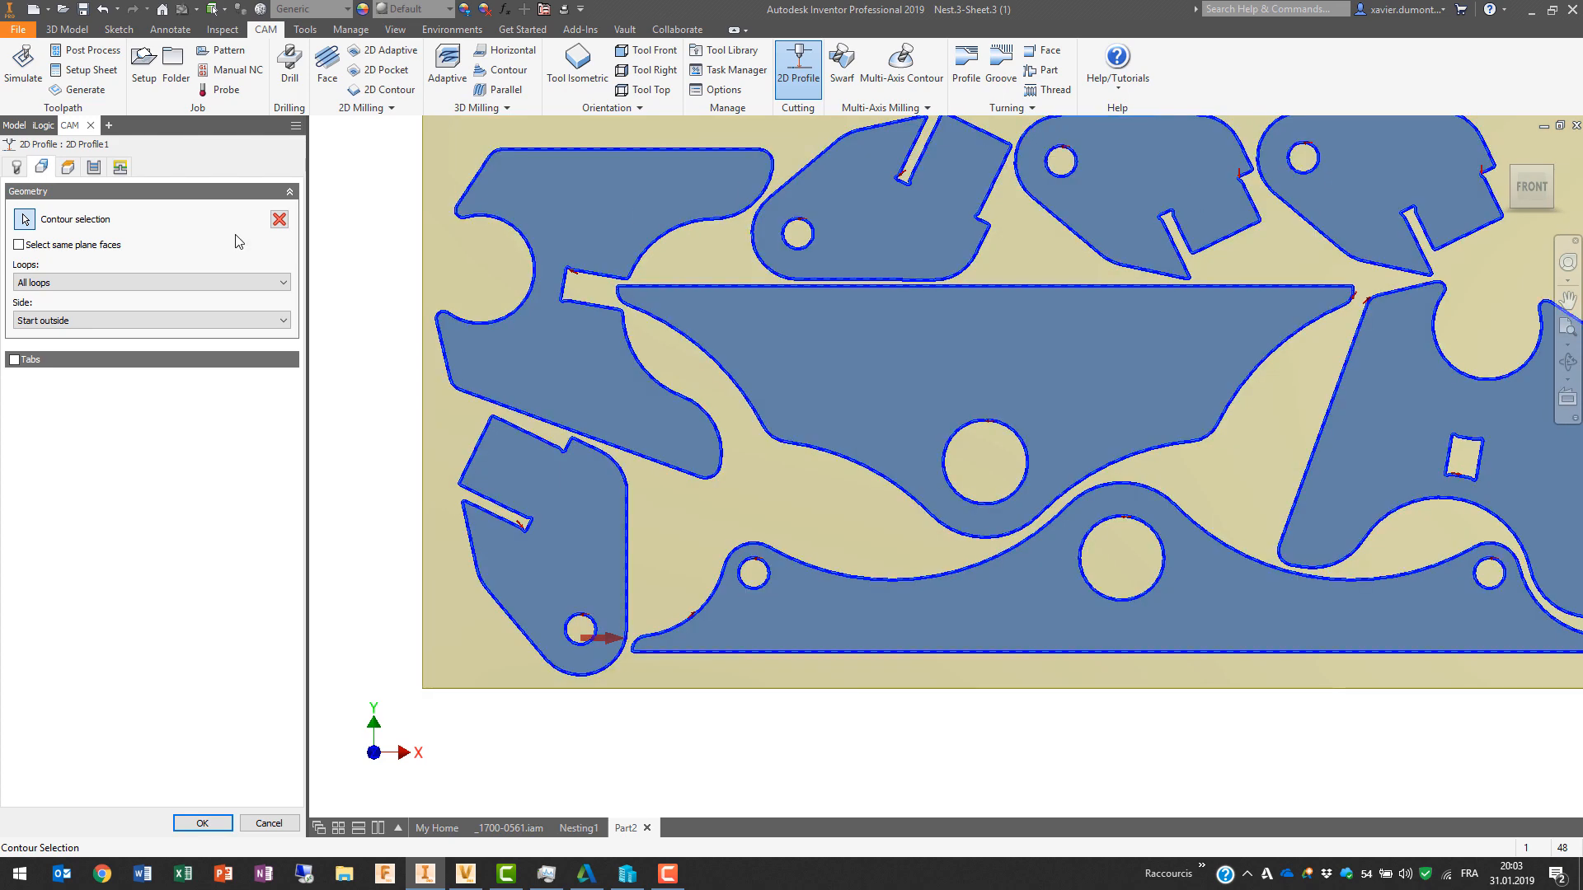
Step: Set the 2D Profile operation to laser cutting with a 1 mm kerf width and create the toolpath
{"action": "left_click", "coordinate": [15, 166]}
{"action": "left_click", "coordinate": [59, 232]}
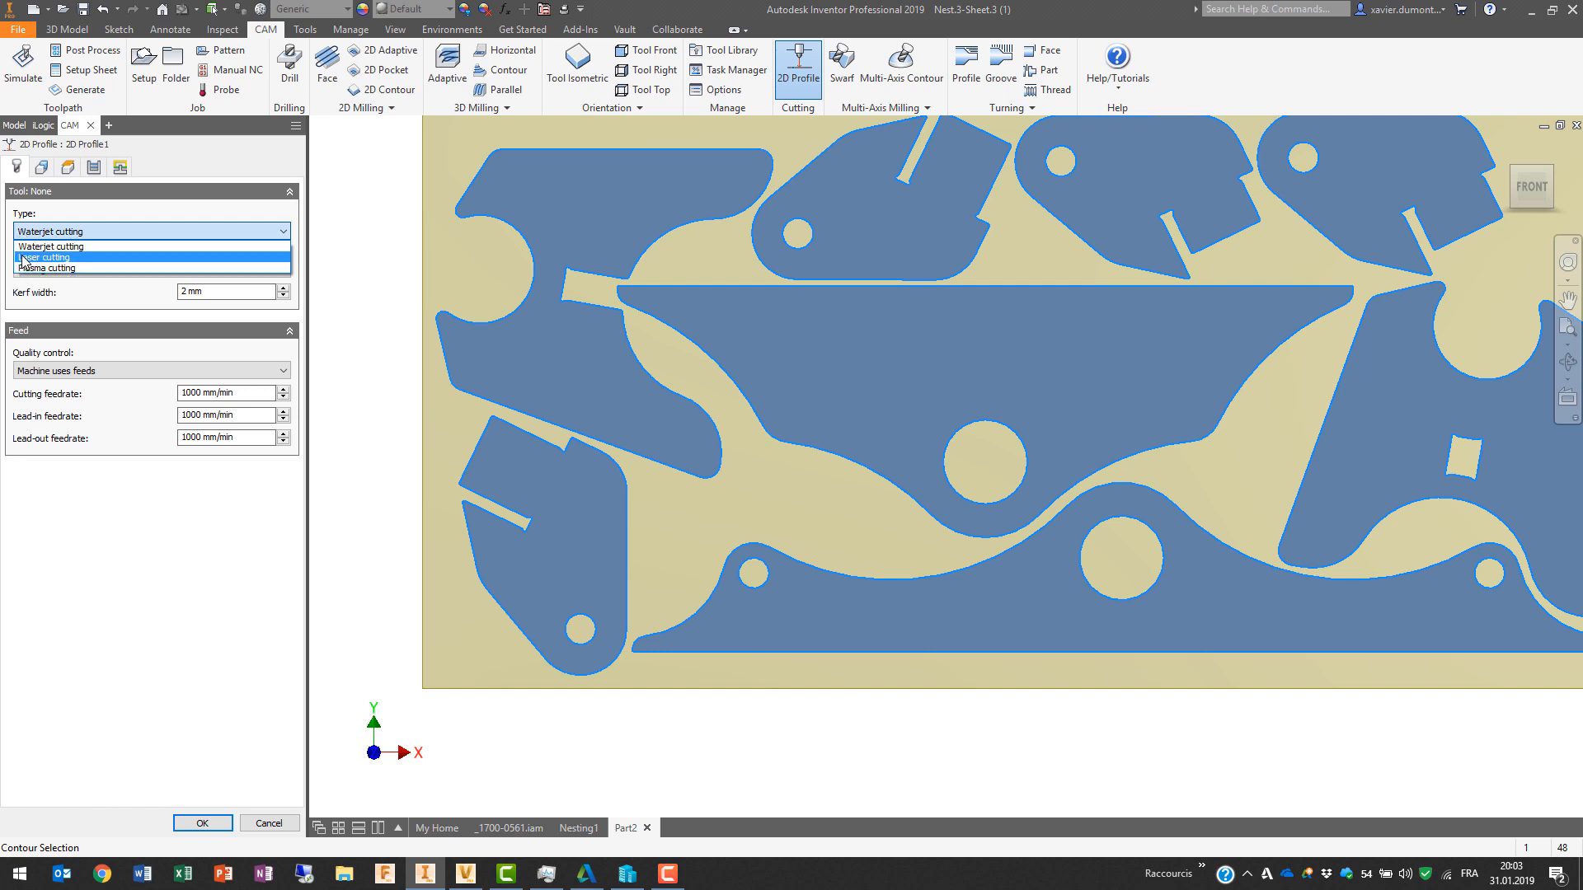
{"action": "left_click", "coordinate": [70, 257]}
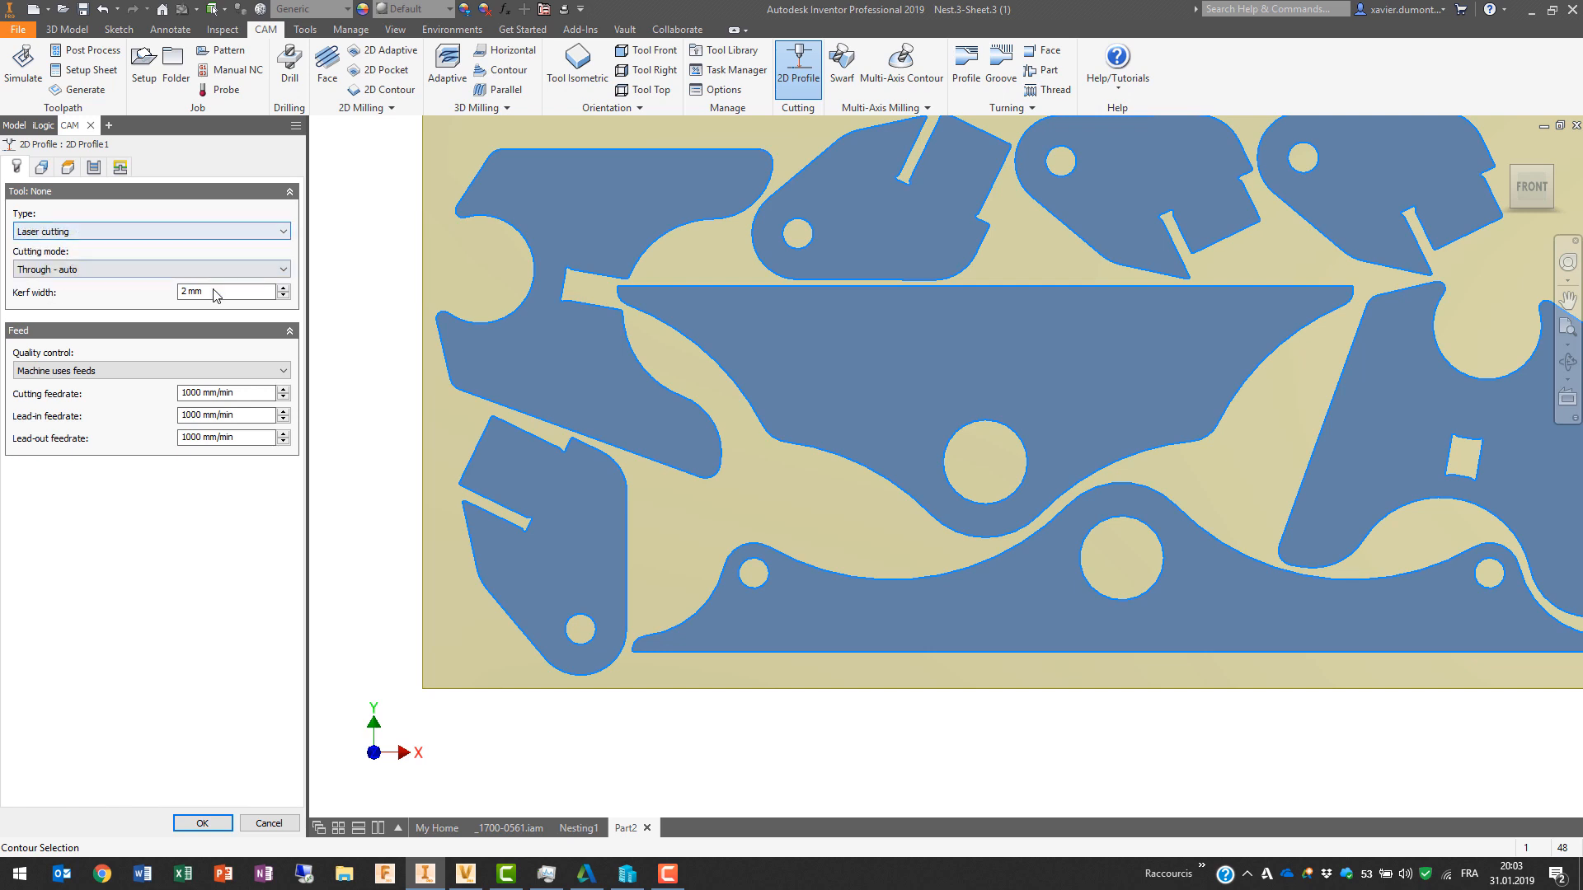
{"action": "left_click", "coordinate": [245, 297]}
{"action": "type", "text": "1"}
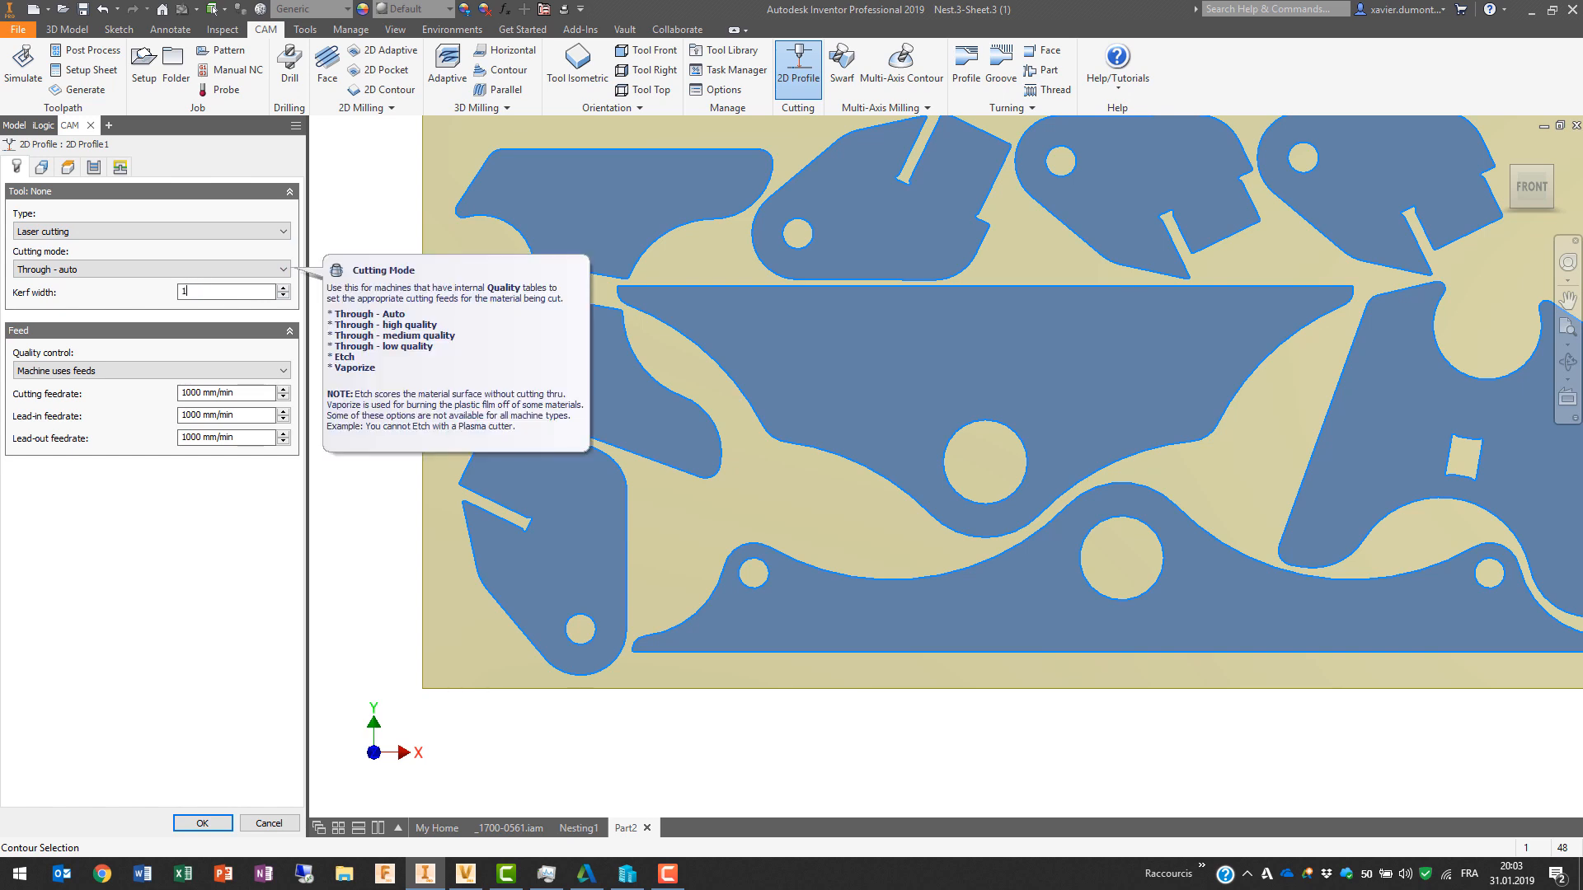
{"action": "left_click", "coordinate": [202, 823]}
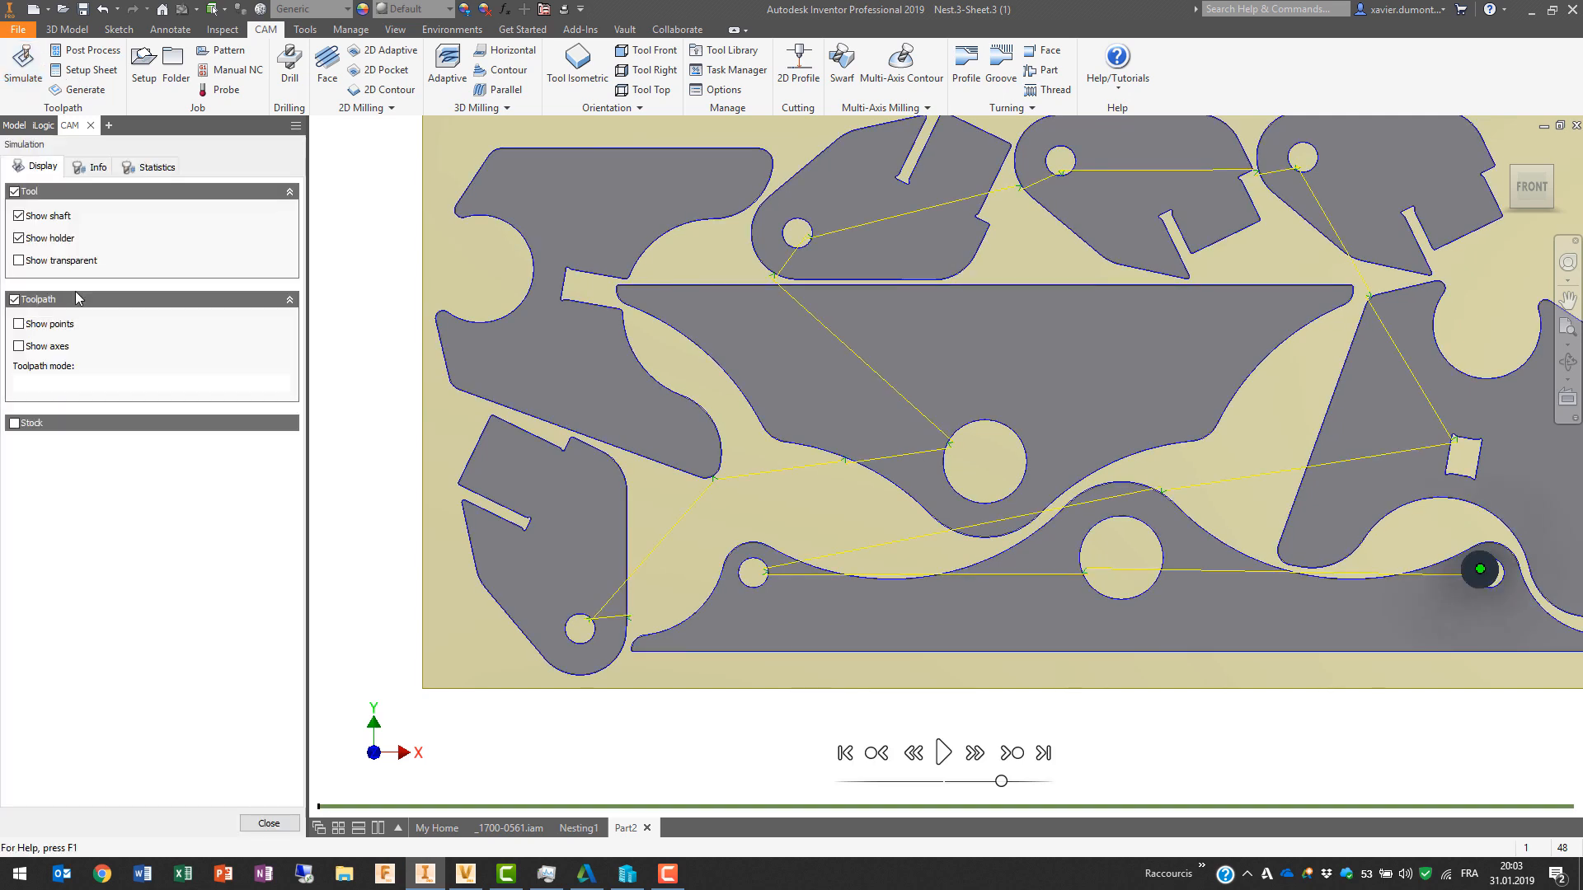
Step: Simulate the 2D Profile toolpath with the stock shown, inspect the cuts up close, and raise the playback speed to maximum
{"action": "left_click", "coordinate": [16, 426]}
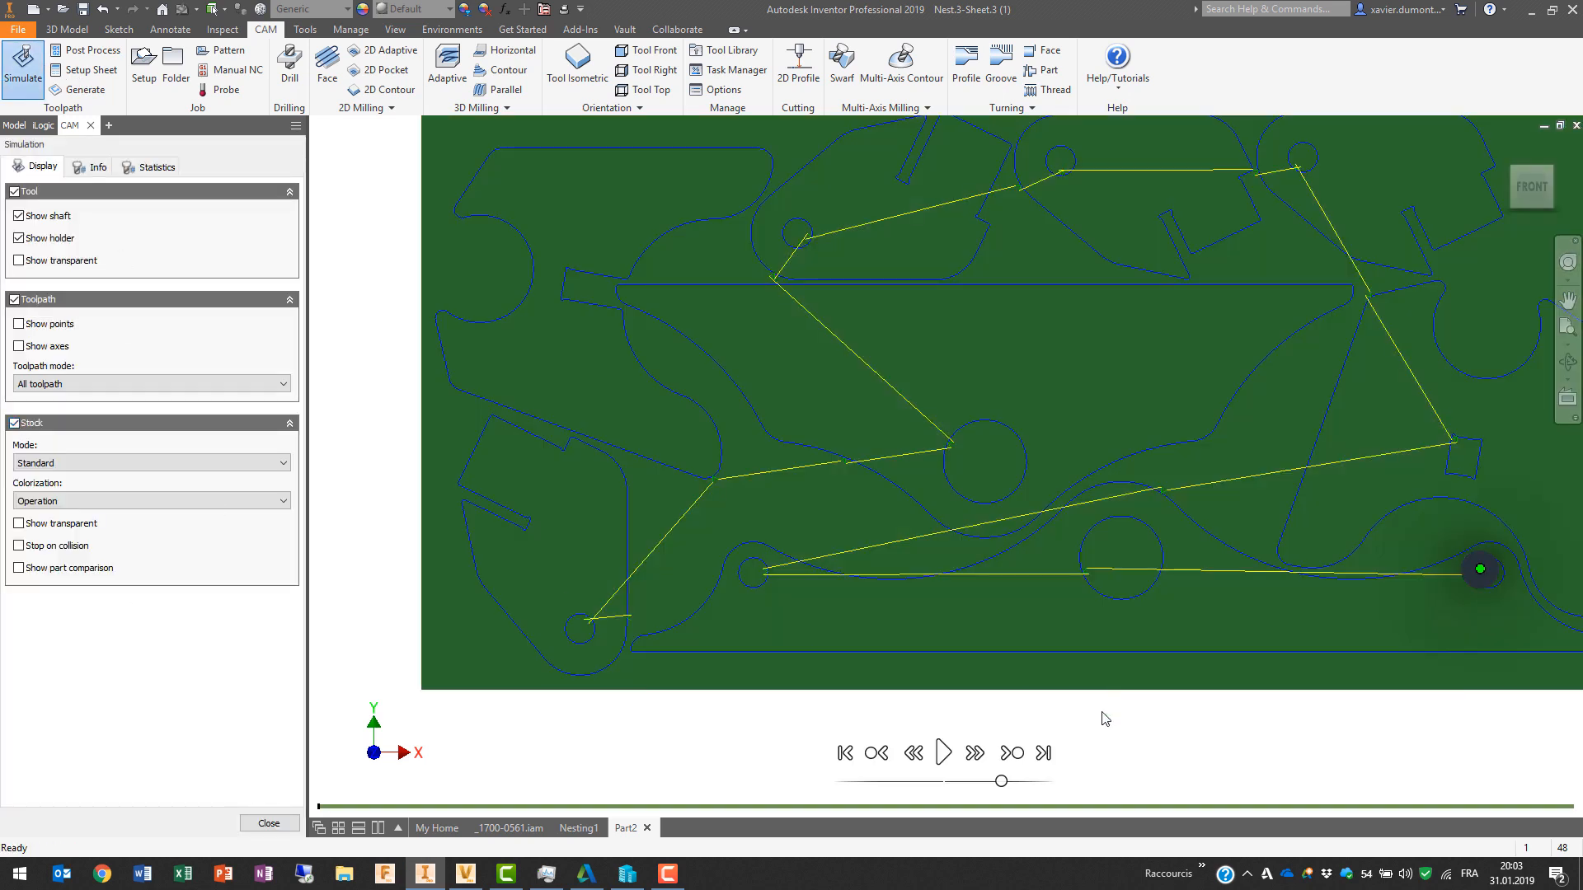
{"action": "left_click", "coordinate": [944, 753]}
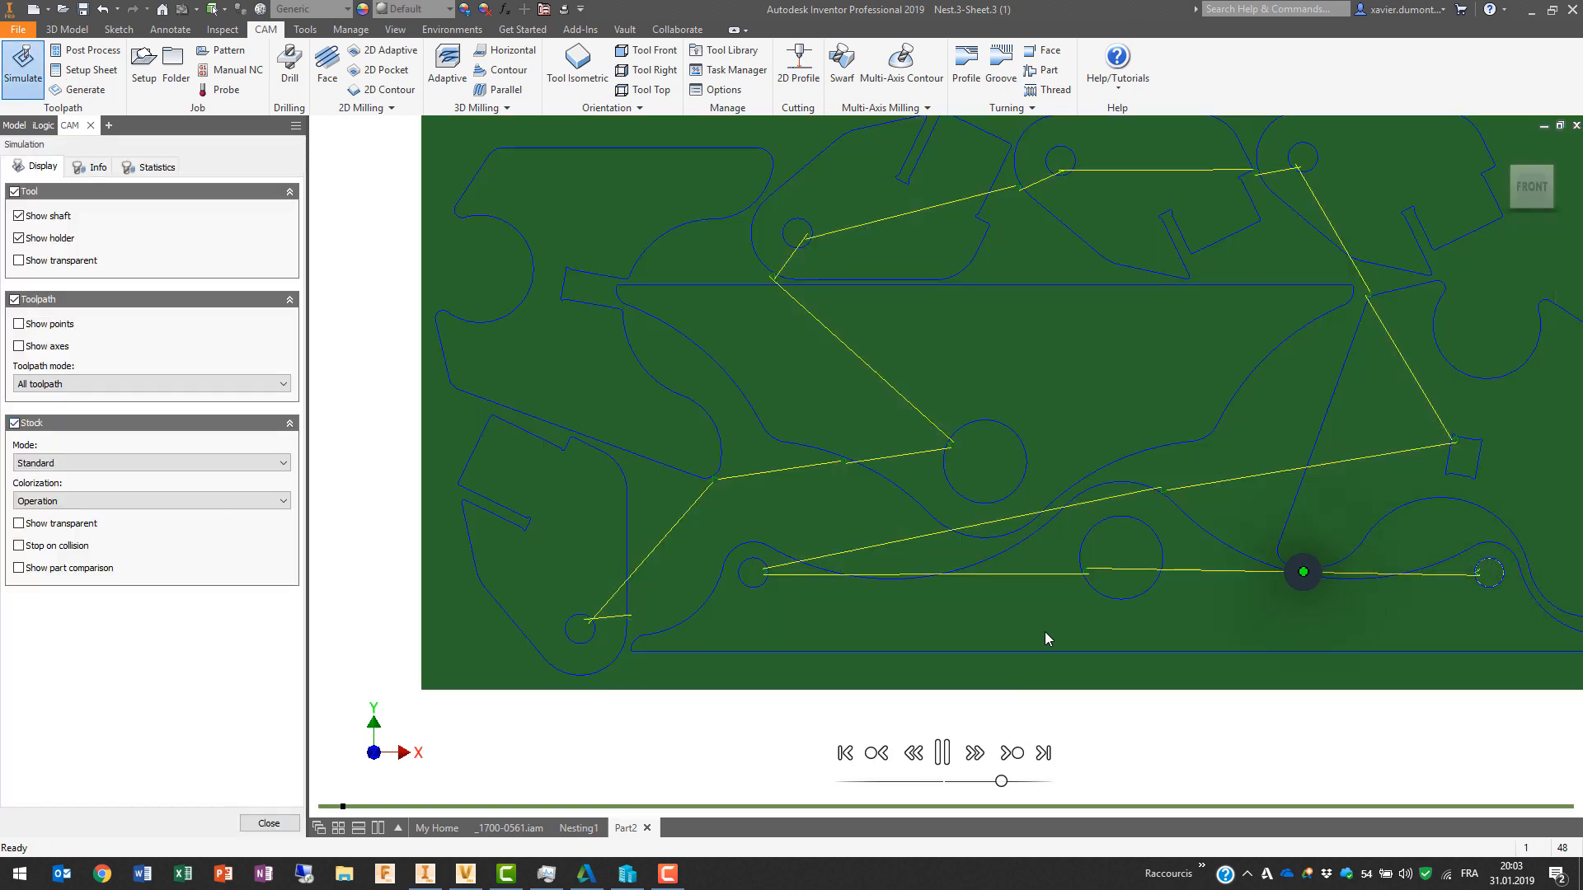
{"action": "scroll", "coordinate": [1140, 586], "scroll_direction": "up", "scroll_amount": 5}
{"action": "scroll", "coordinate": [1154, 582], "scroll_direction": "up", "scroll_amount": 5}
{"action": "middle_click_drag", "start_coordinate": [711, 582], "coordinate": [1070, 596]}
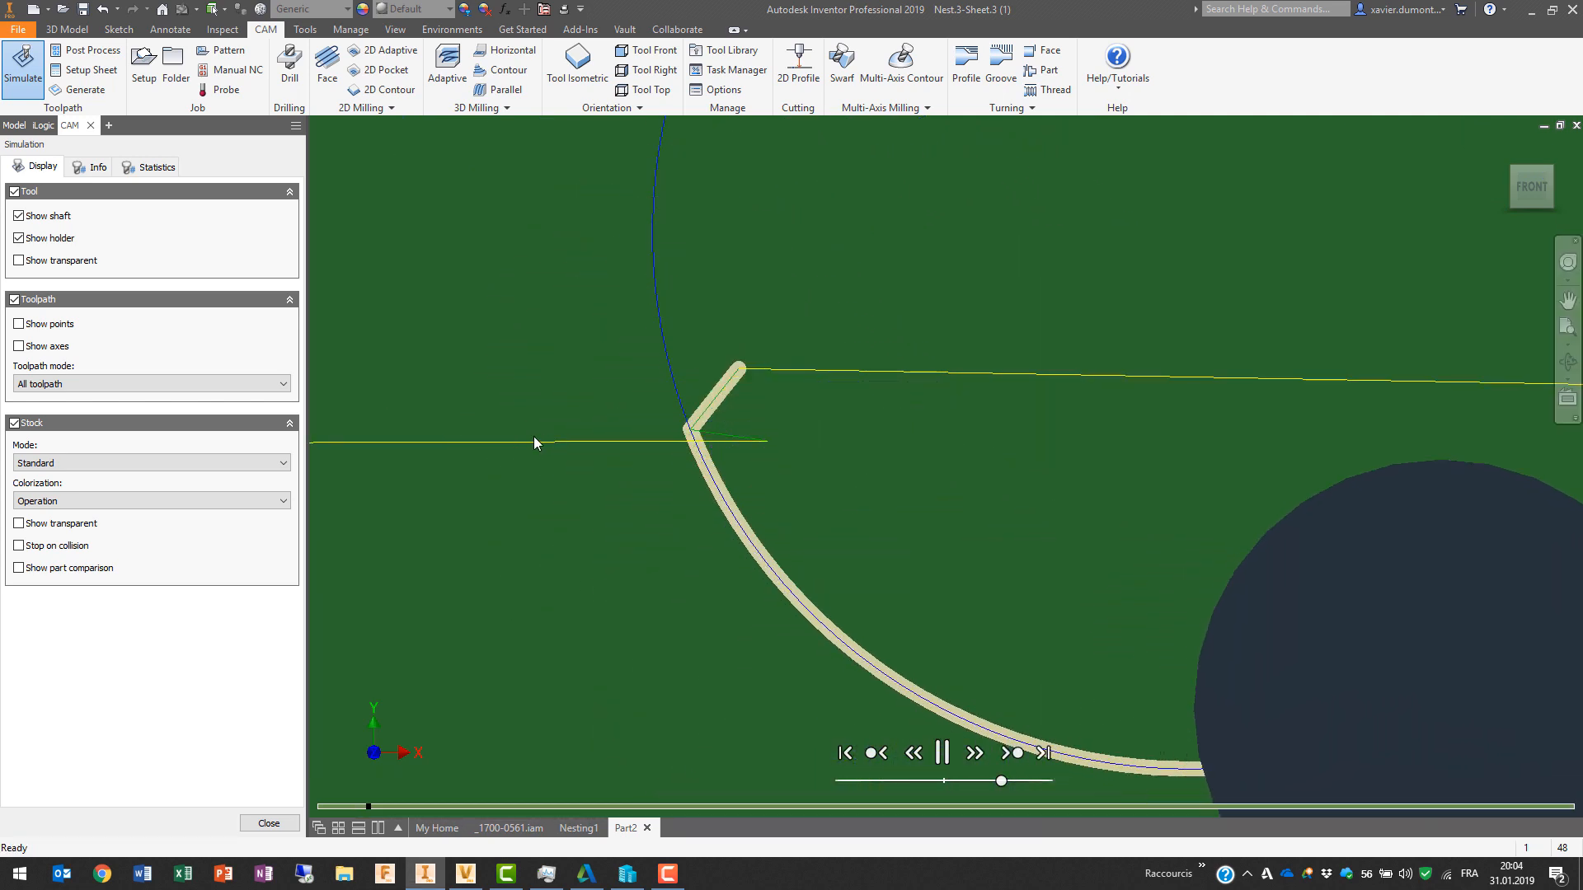
{"action": "scroll", "coordinate": [533, 443], "scroll_direction": "down", "scroll_amount": 2}
{"action": "scroll", "coordinate": [533, 439], "scroll_direction": "down", "scroll_amount": 3}
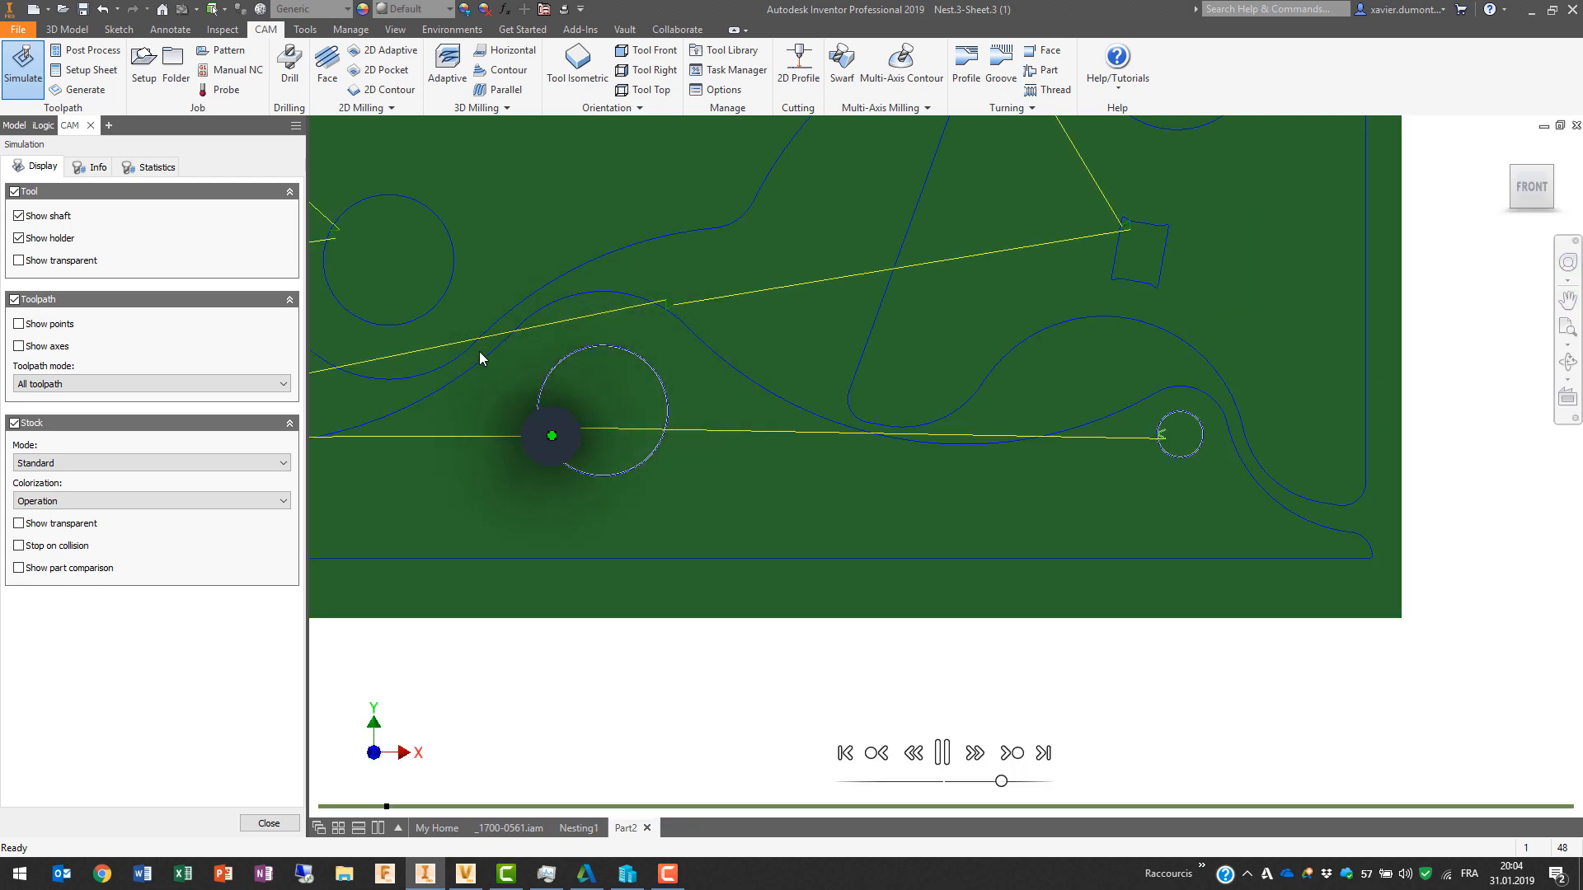
{"action": "middle_click_drag", "start_coordinate": [484, 357], "coordinate": [825, 474]}
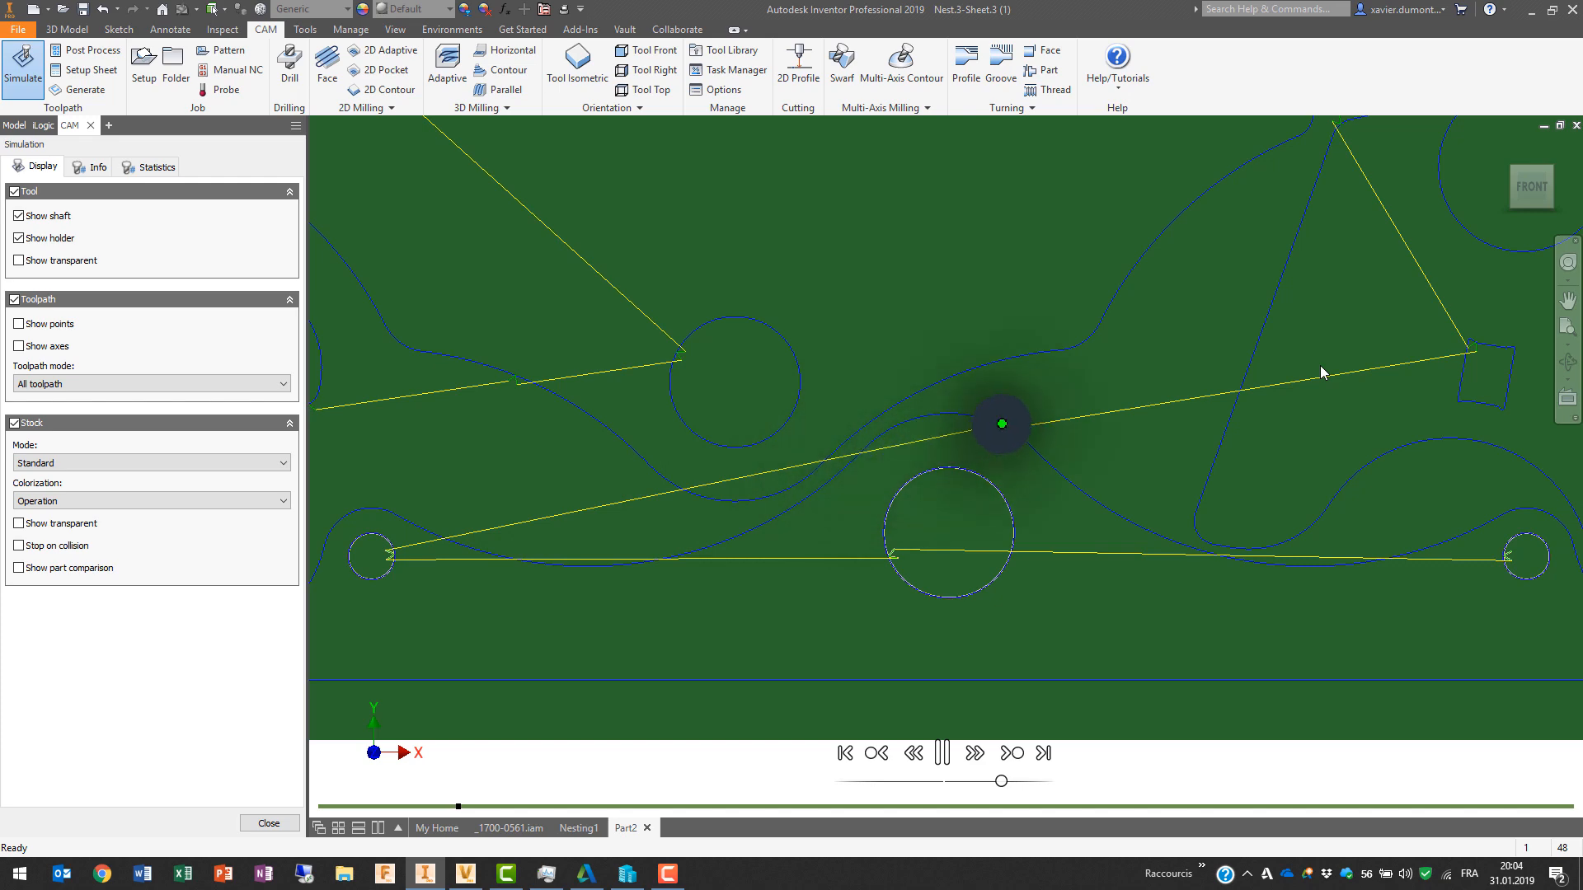
{"action": "scroll", "coordinate": [487, 519], "scroll_direction": "down", "scroll_amount": 5}
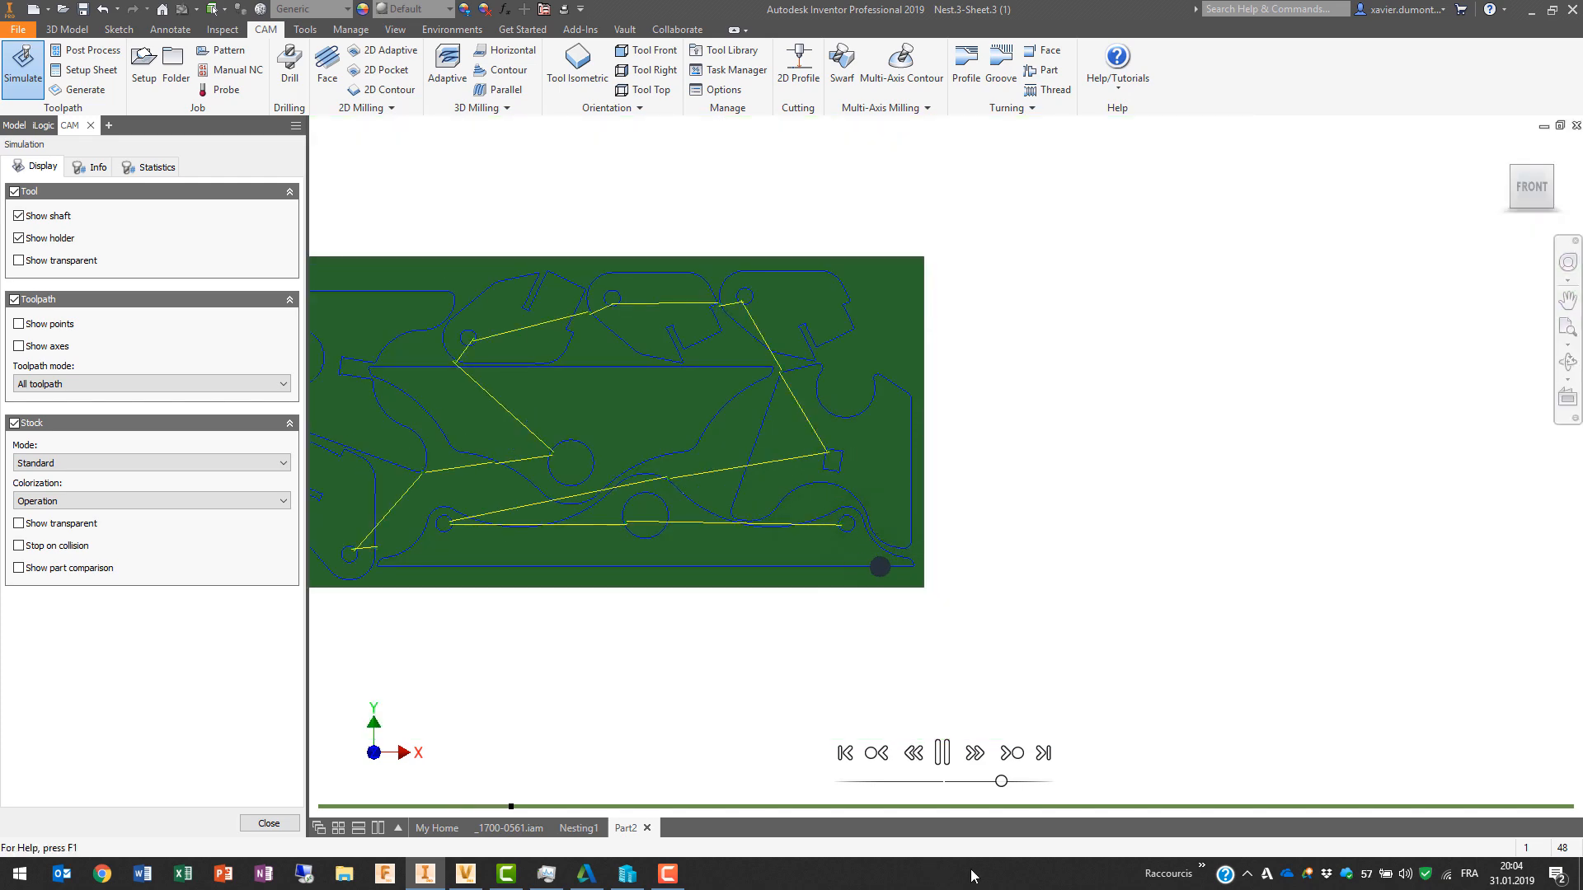
{"action": "middle_click_drag", "start_coordinate": [586, 590], "coordinate": [816, 574]}
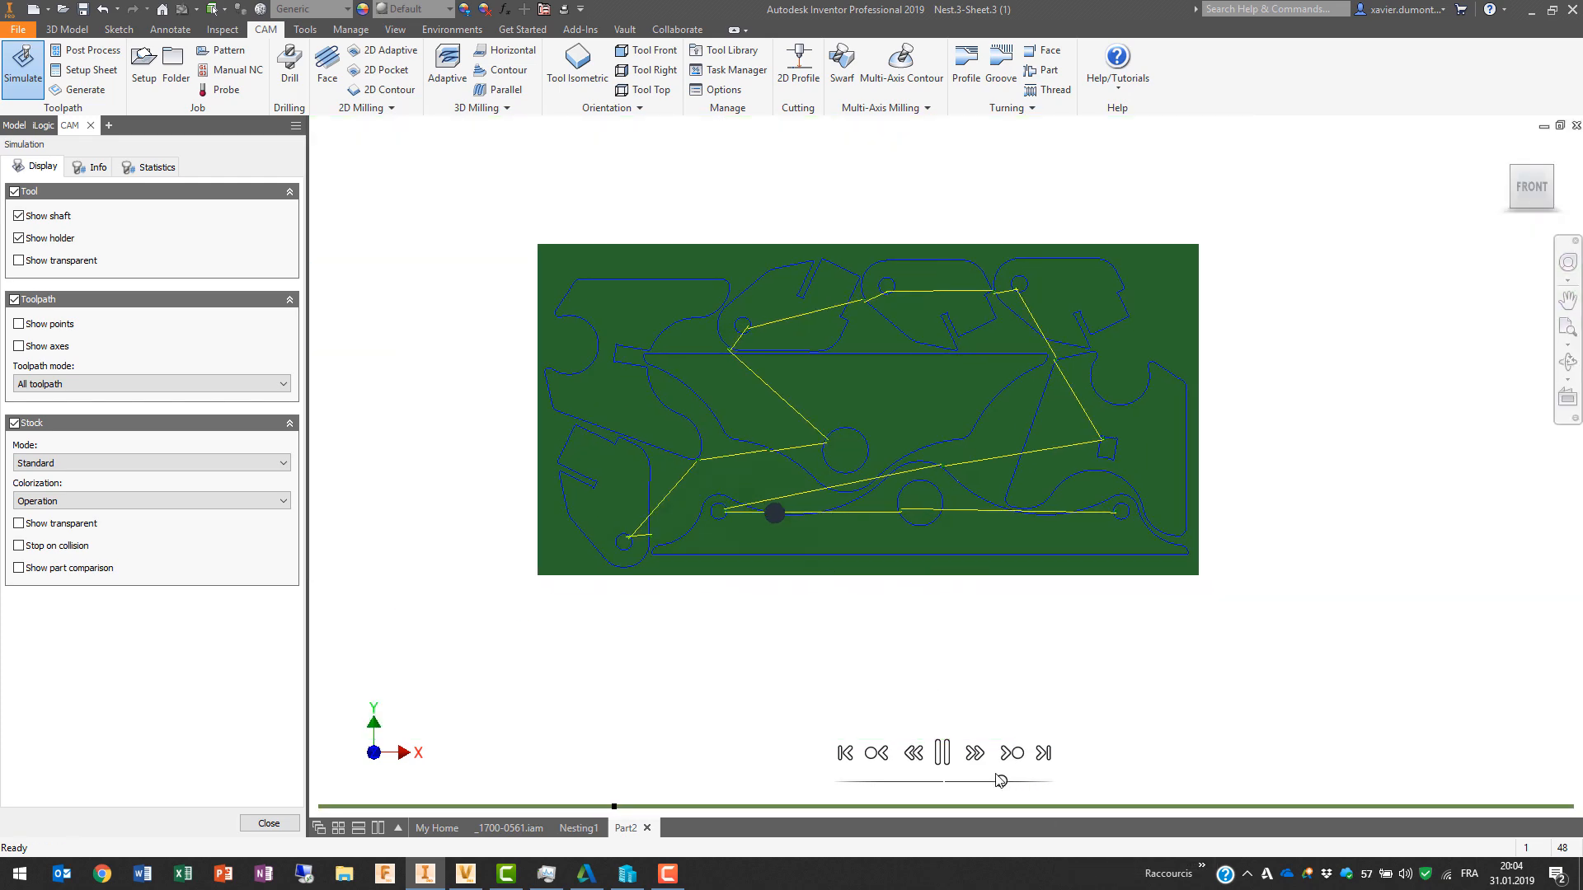
{"action": "left_click_drag", "start_coordinate": [1026, 784], "coordinate": [1064, 787]}
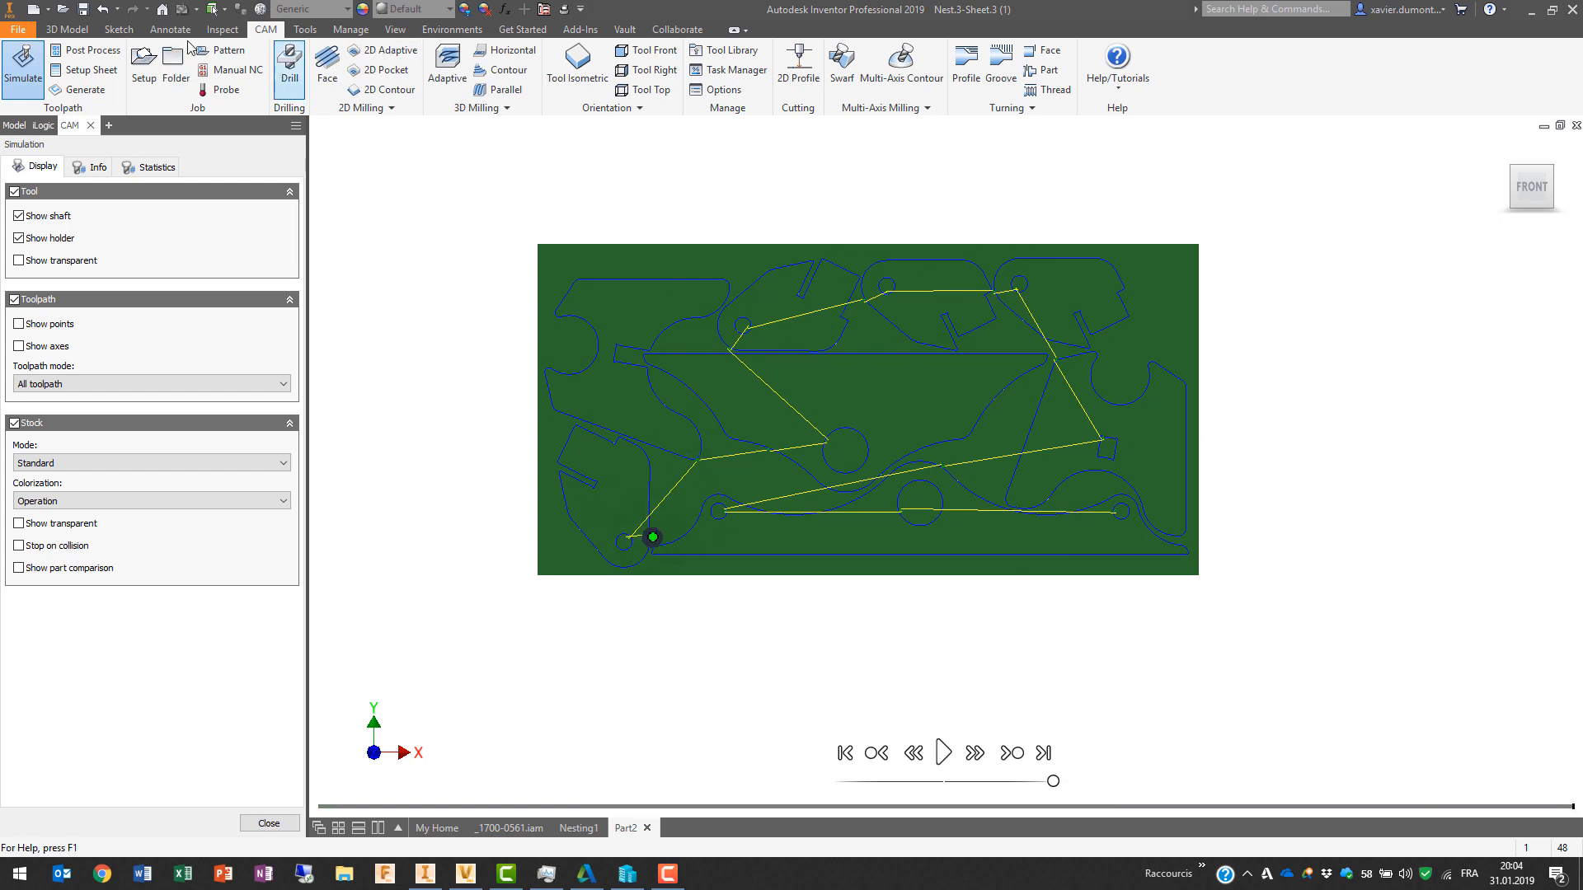
Step: Post process the setup with the FANUC / fanuc configuration and save it as 1001.nc, replacing the existing file
{"action": "left_click", "coordinate": [89, 51]}
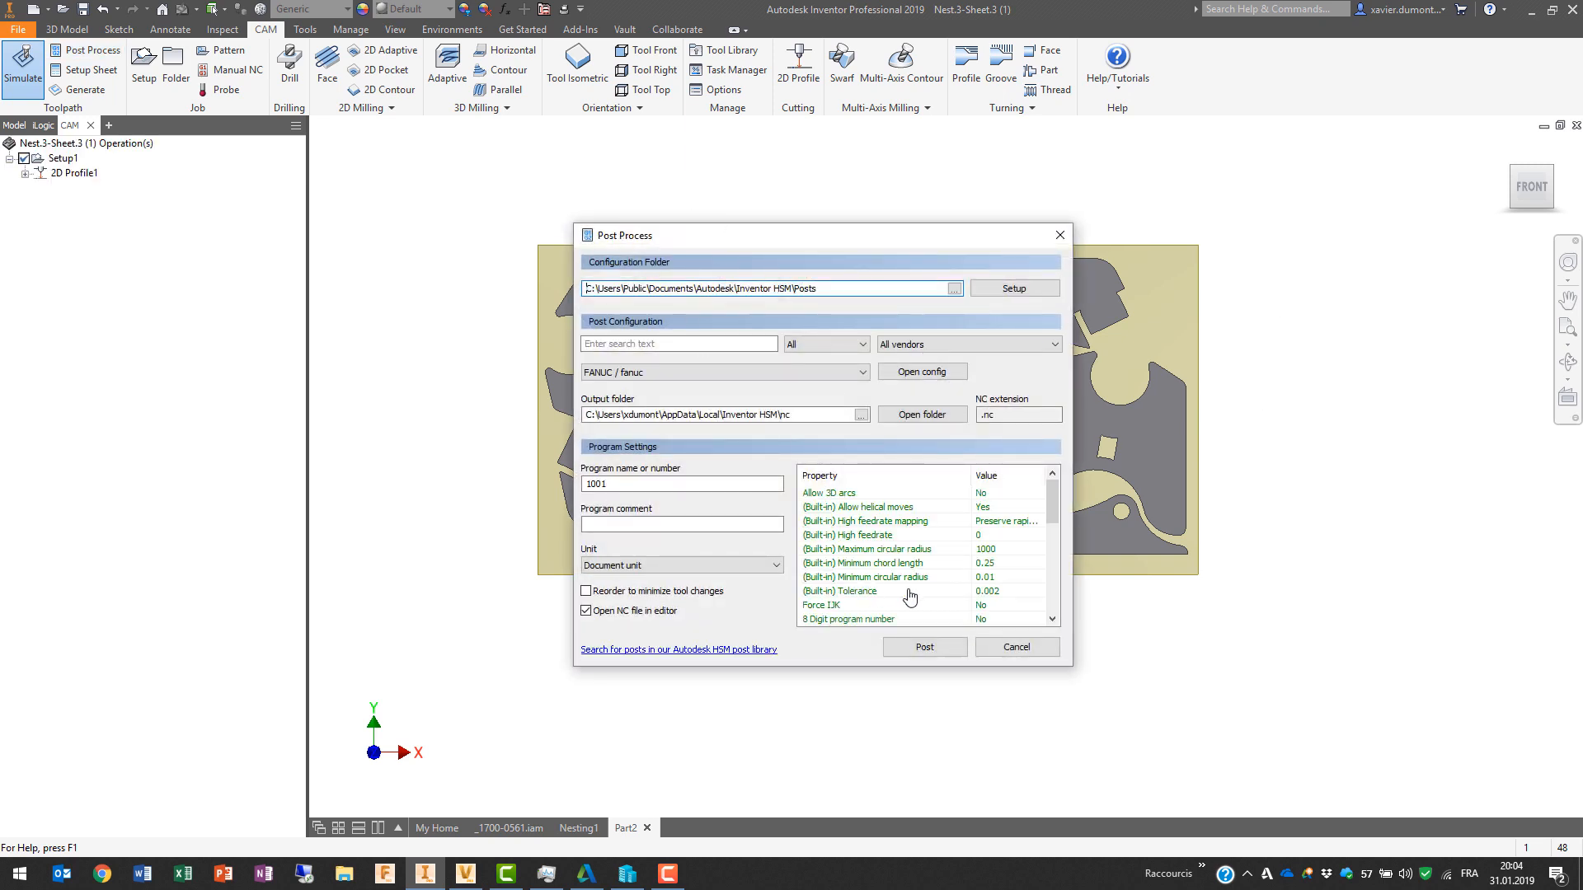
{"action": "left_click", "coordinate": [925, 648]}
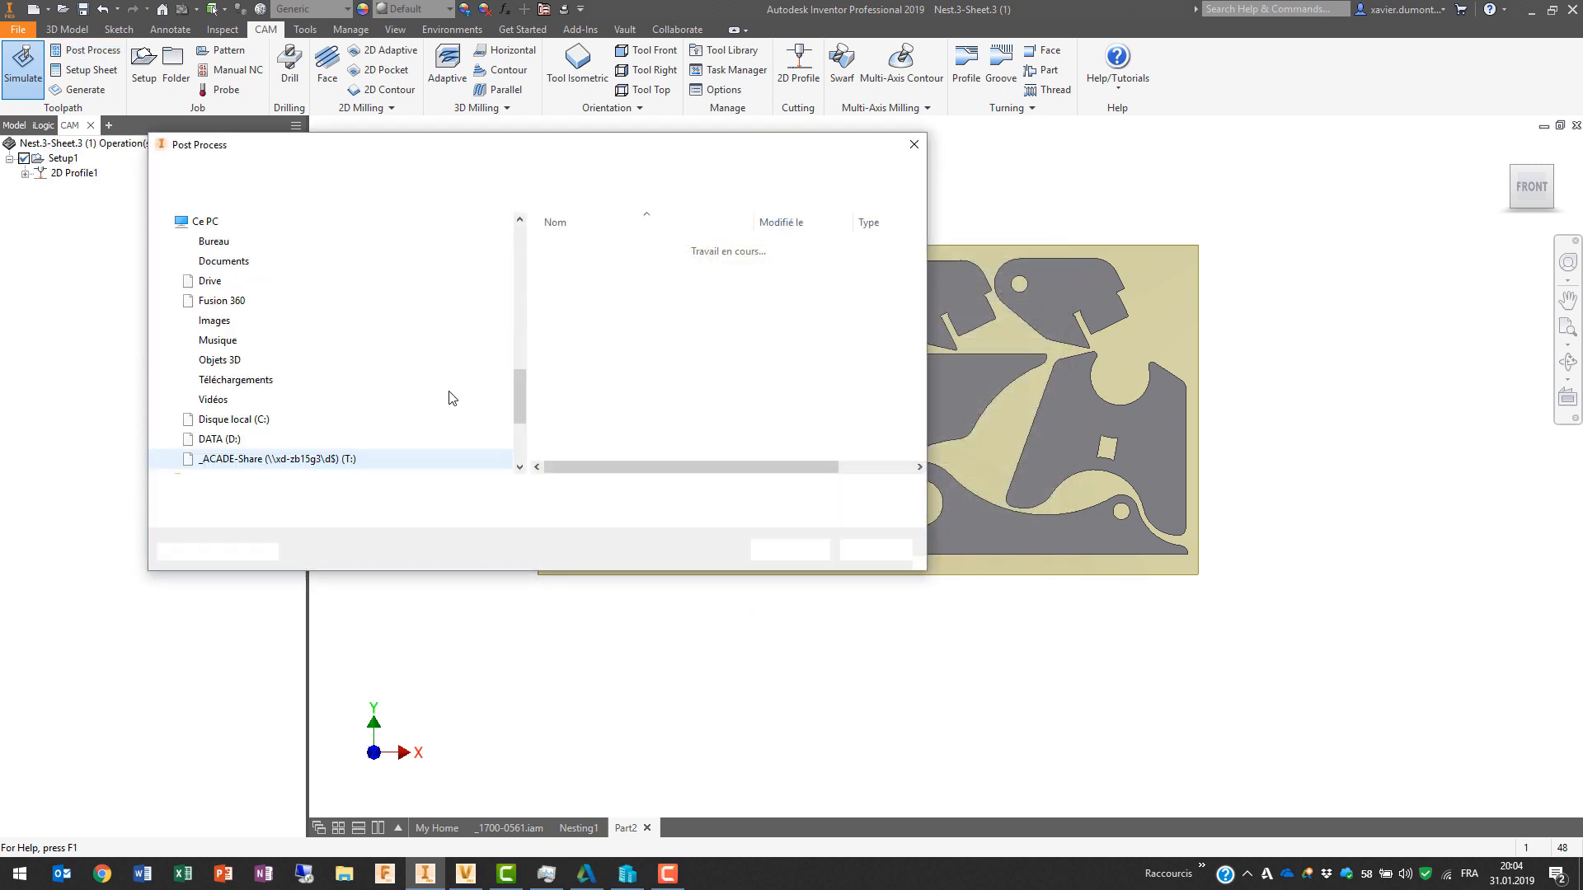
{"action": "left_click", "coordinate": [778, 551]}
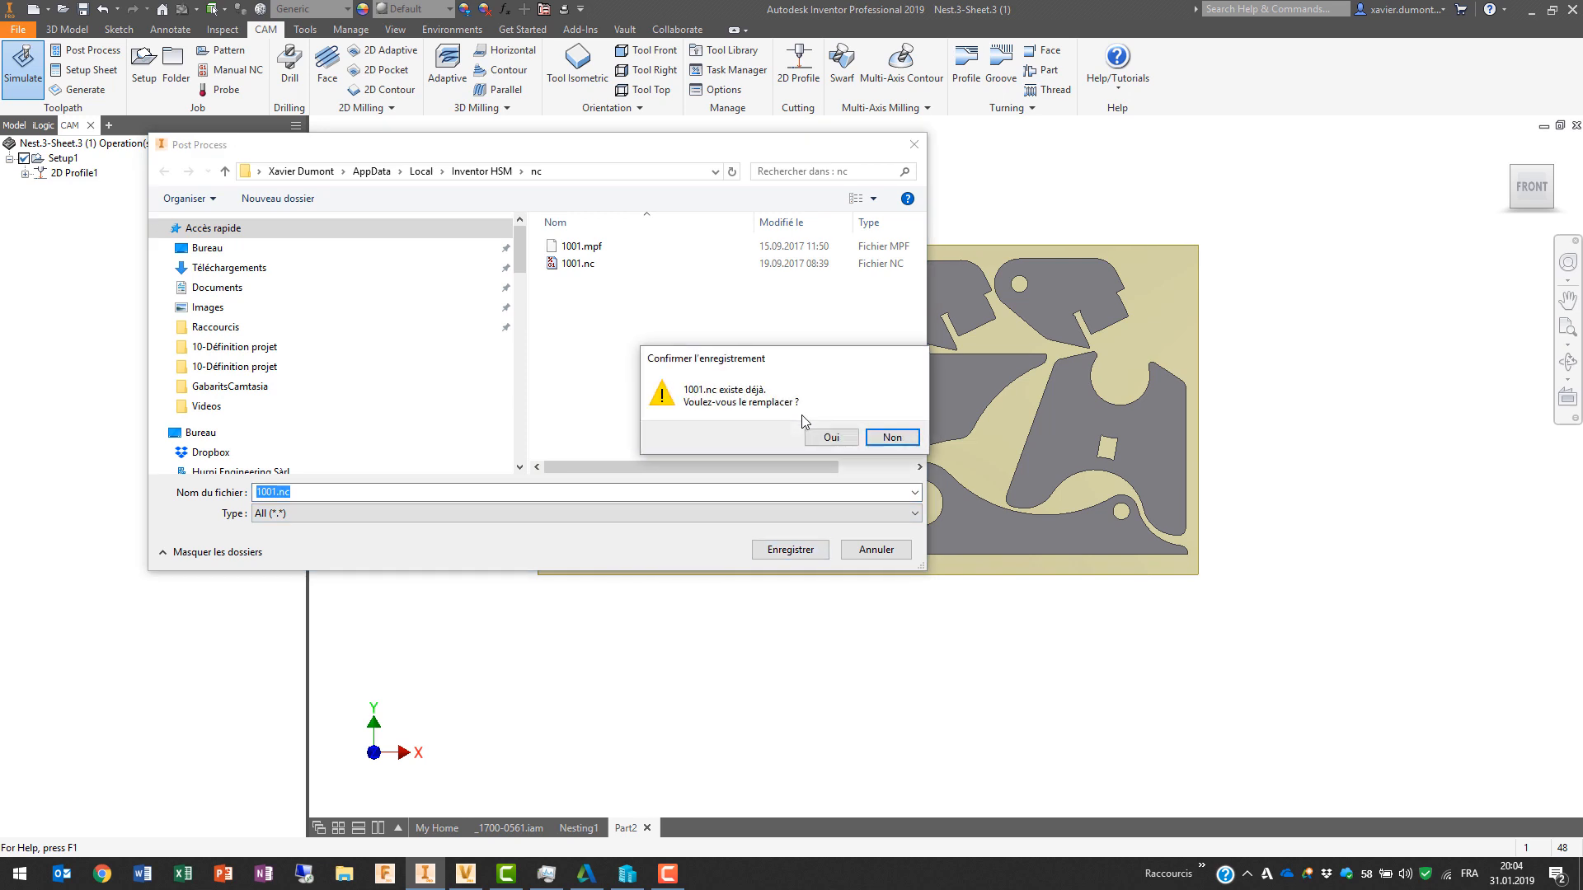
{"action": "left_click", "coordinate": [827, 438]}
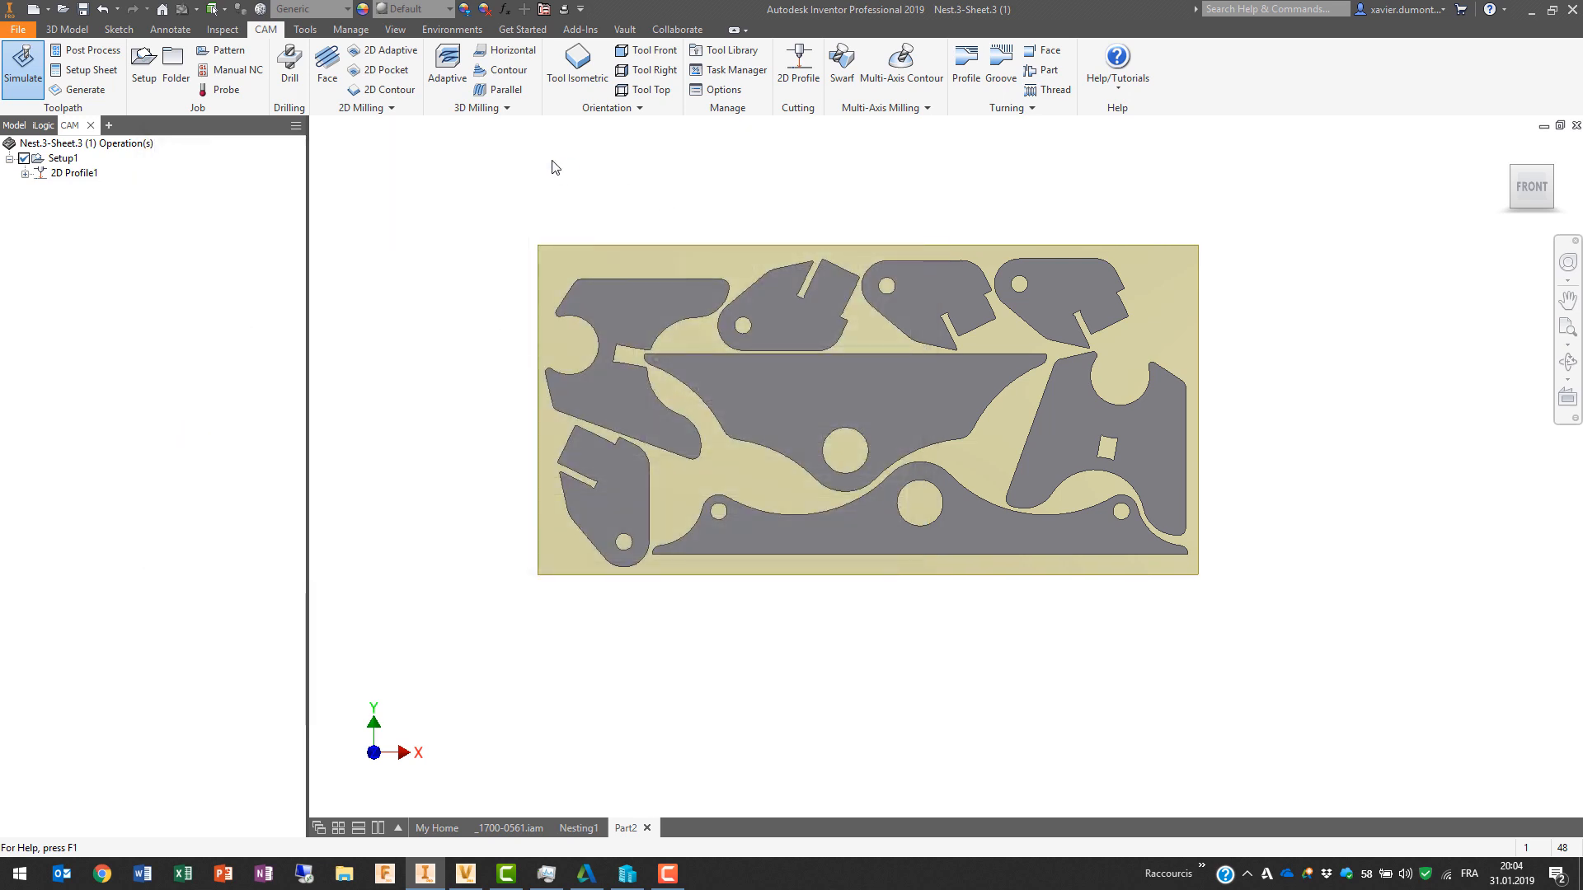